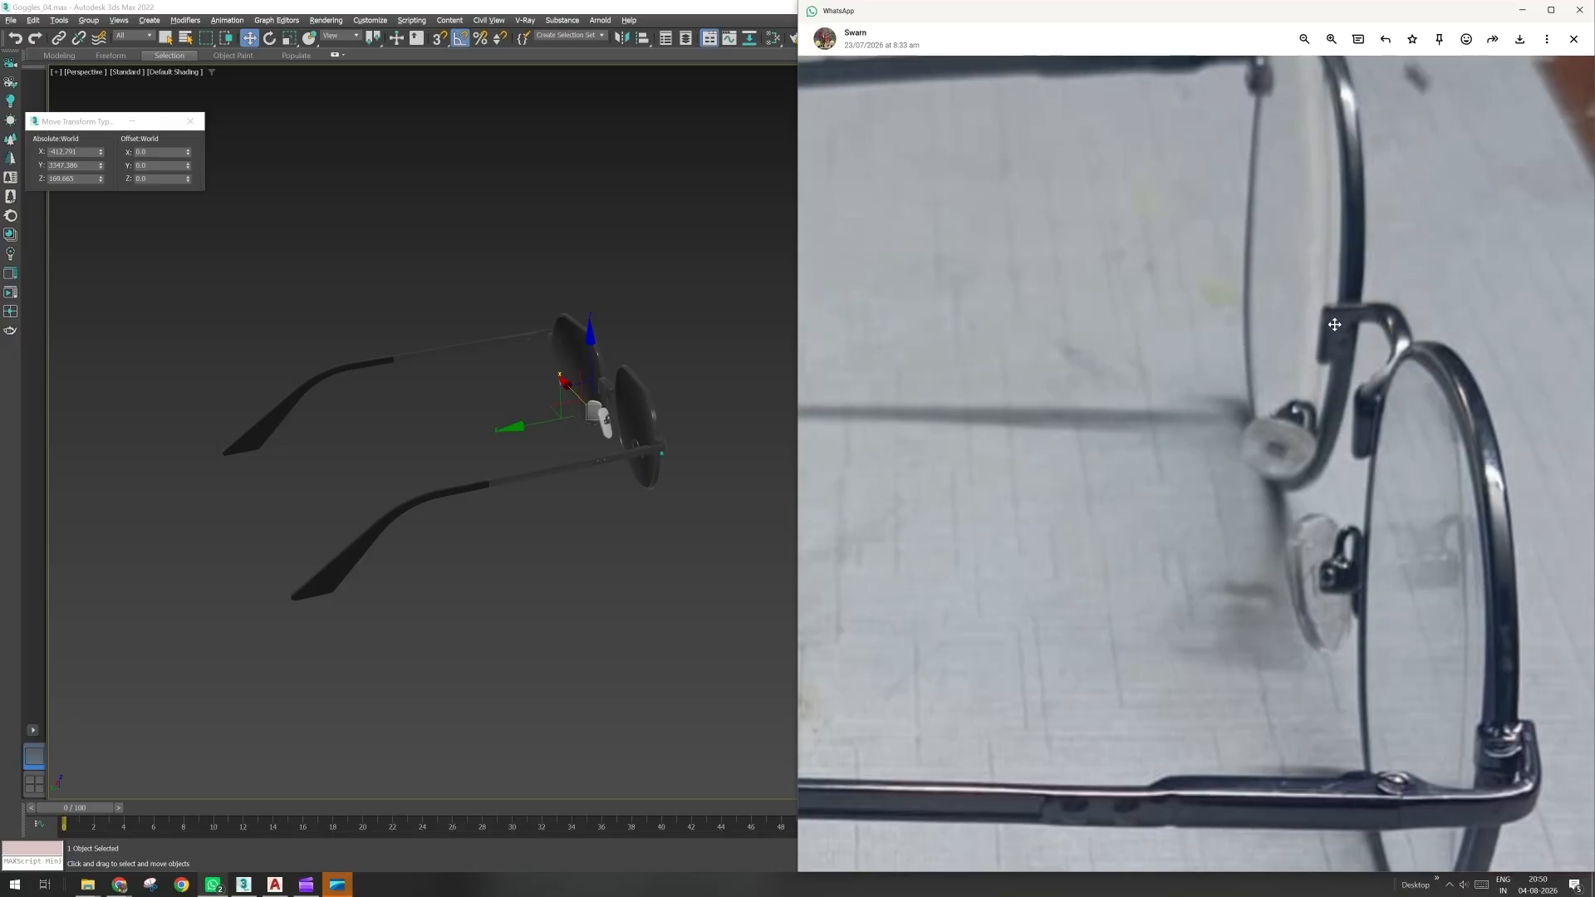
- Compare the nose bridge and nose pads of the modelled glasses with the WhatsApp reference photo
{"action": "left_click", "coordinate": [1520, 15]}
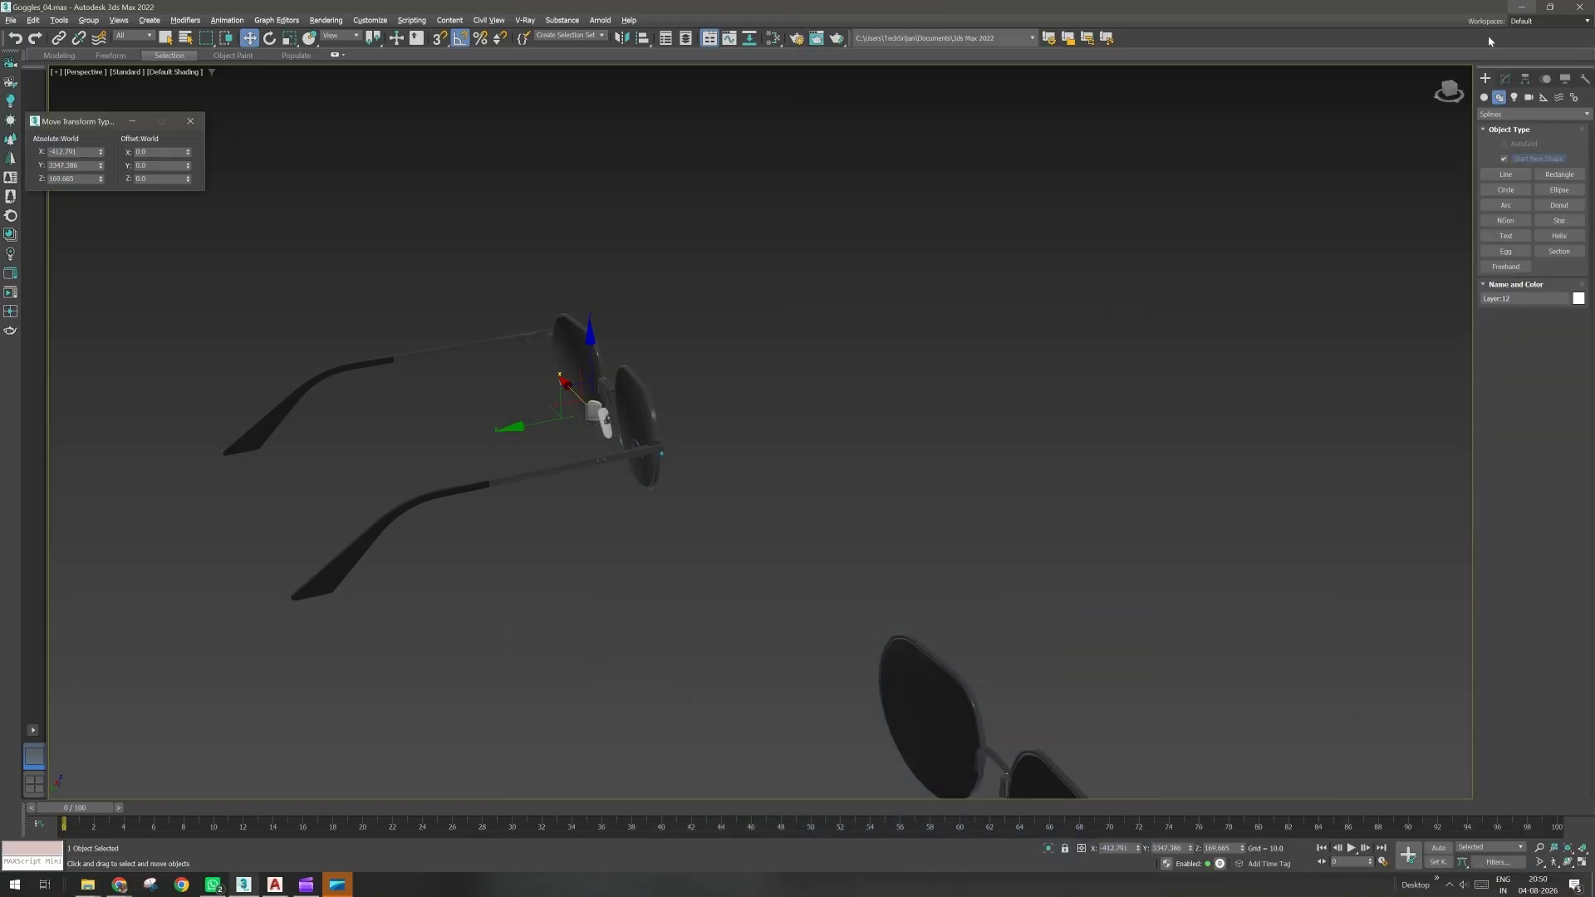
{"action": "middle_click_drag", "start_coordinate": [737, 534], "coordinate": [632, 547]}
{"action": "scroll", "coordinate": [581, 381], "scroll_direction": "up", "scroll_amount": 10}
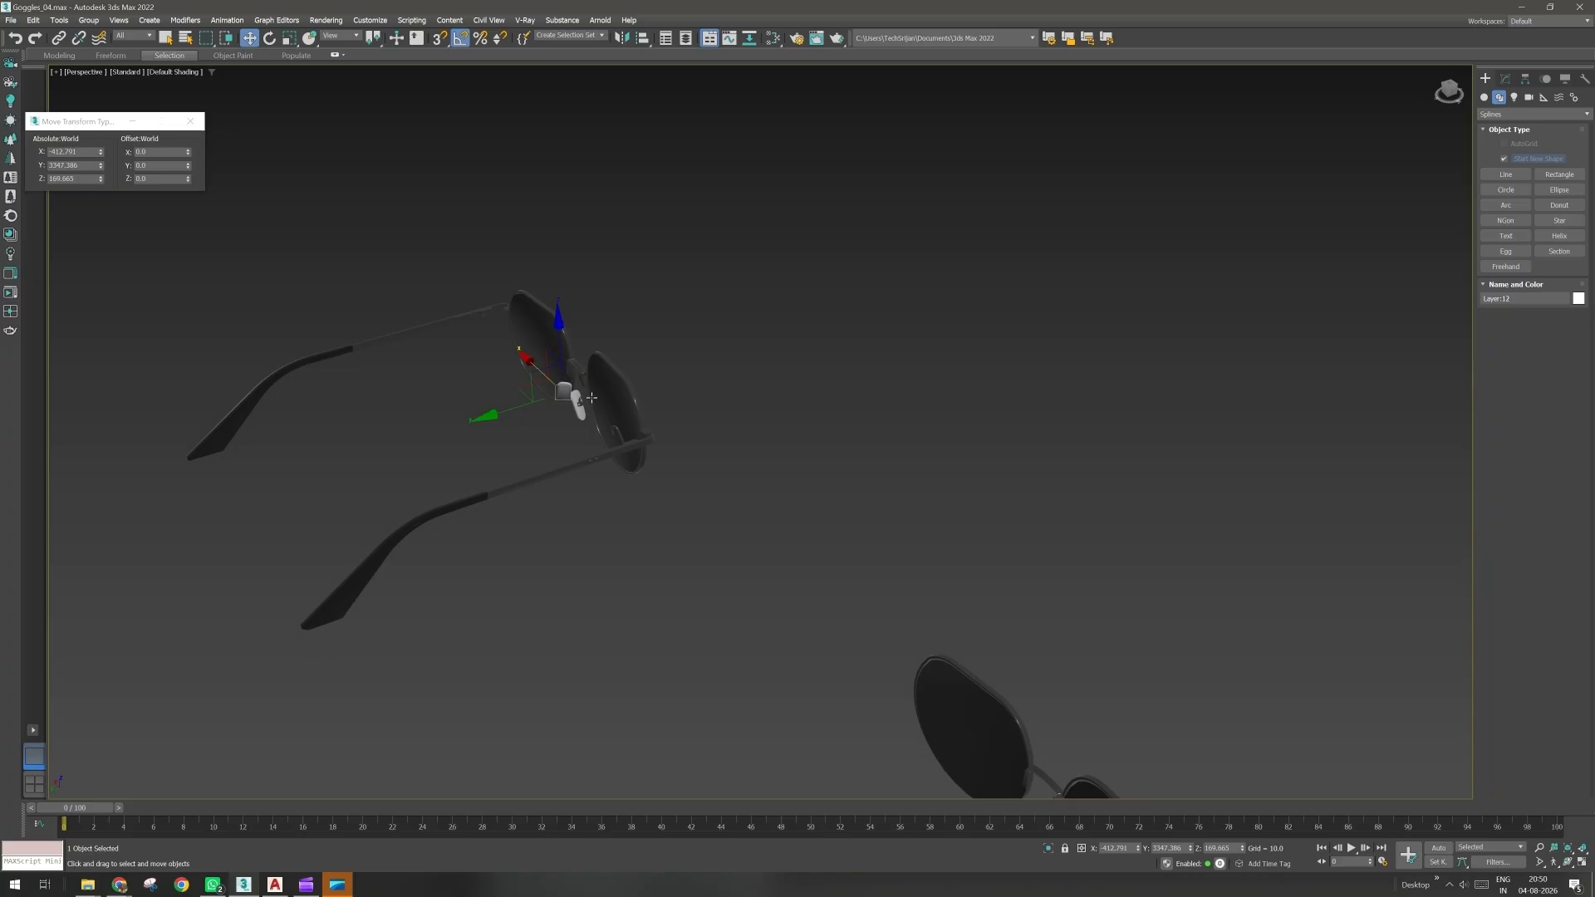
{"action": "scroll", "coordinate": [581, 381], "scroll_direction": "up", "scroll_amount": 3}
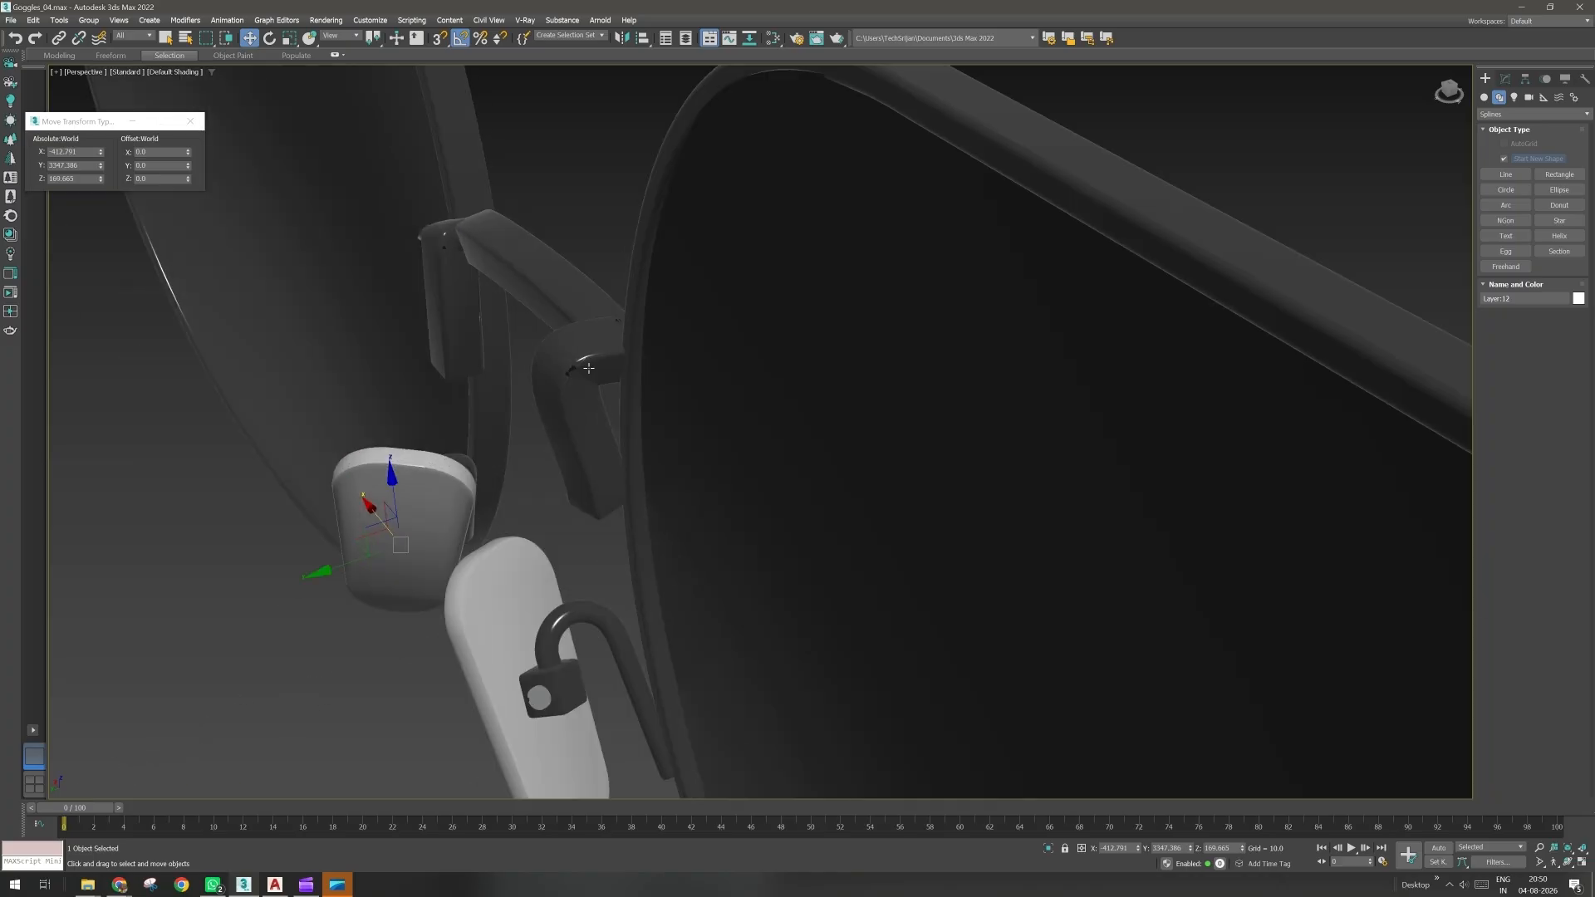
{"action": "scroll", "coordinate": [579, 358], "scroll_direction": "down", "scroll_amount": 7}
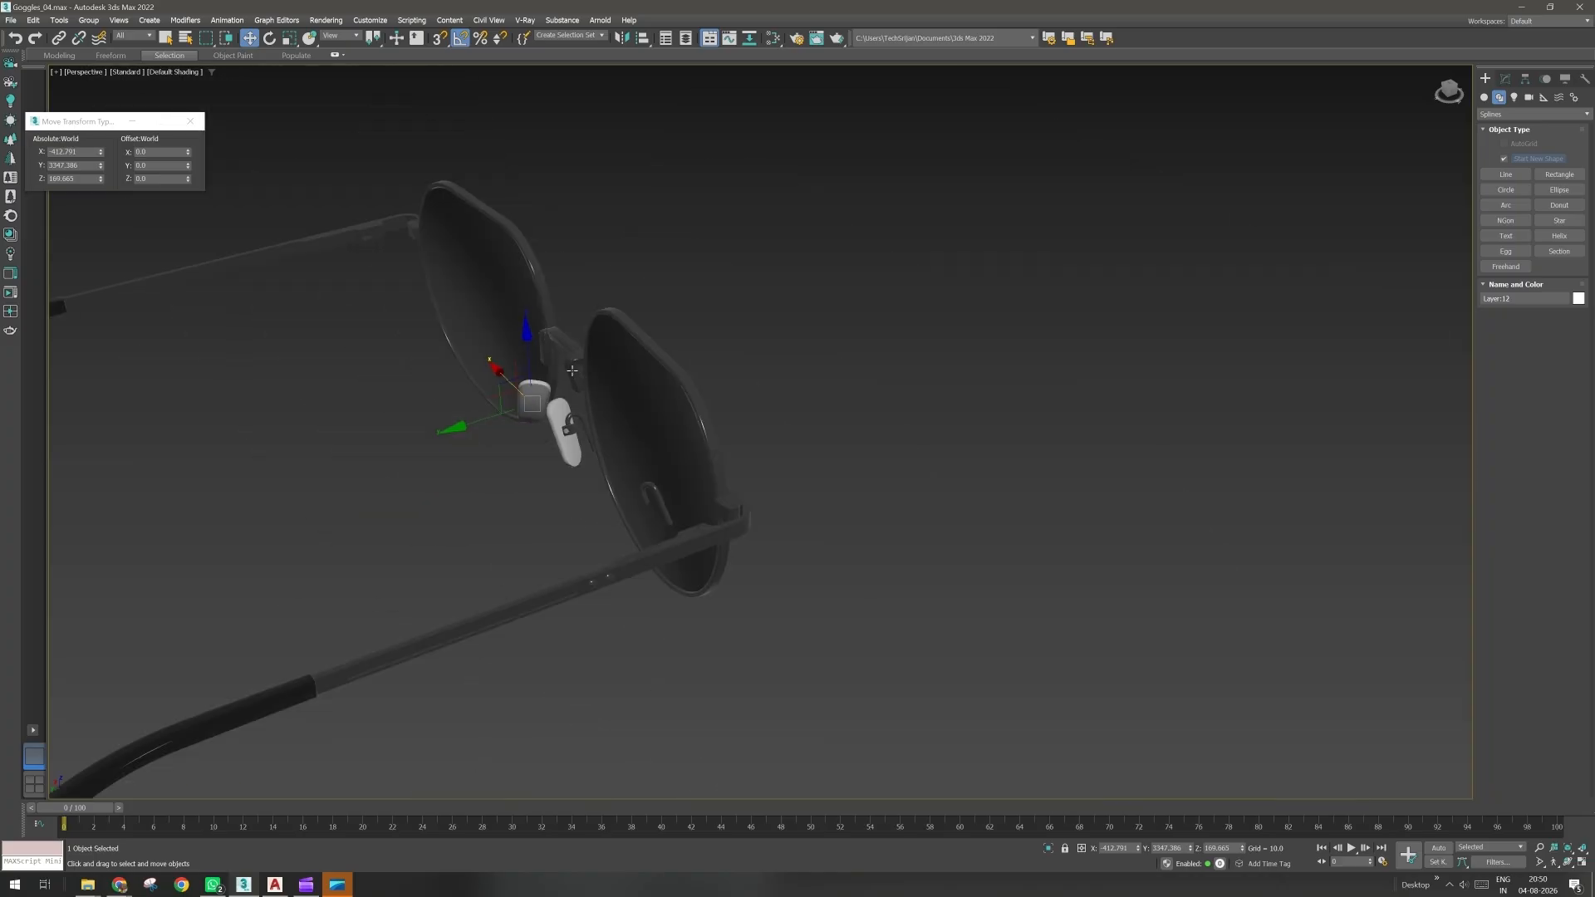
{"action": "key", "text": "alt+Tab"}
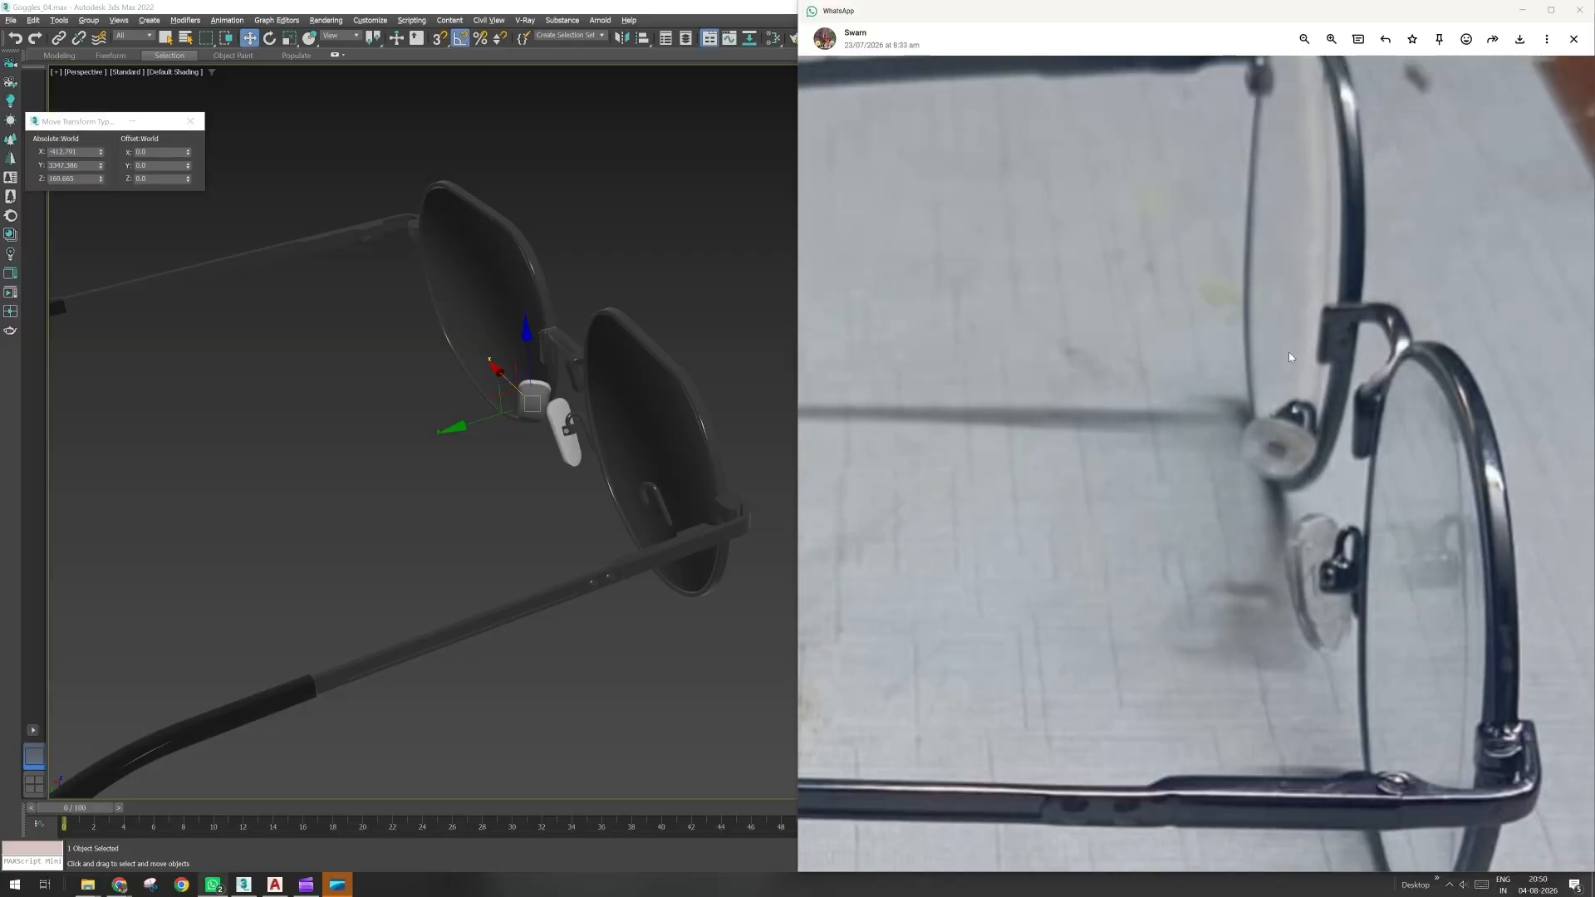
{"action": "key", "text": "alt+Tab"}
{"action": "left_click", "coordinate": [1484, 98]}
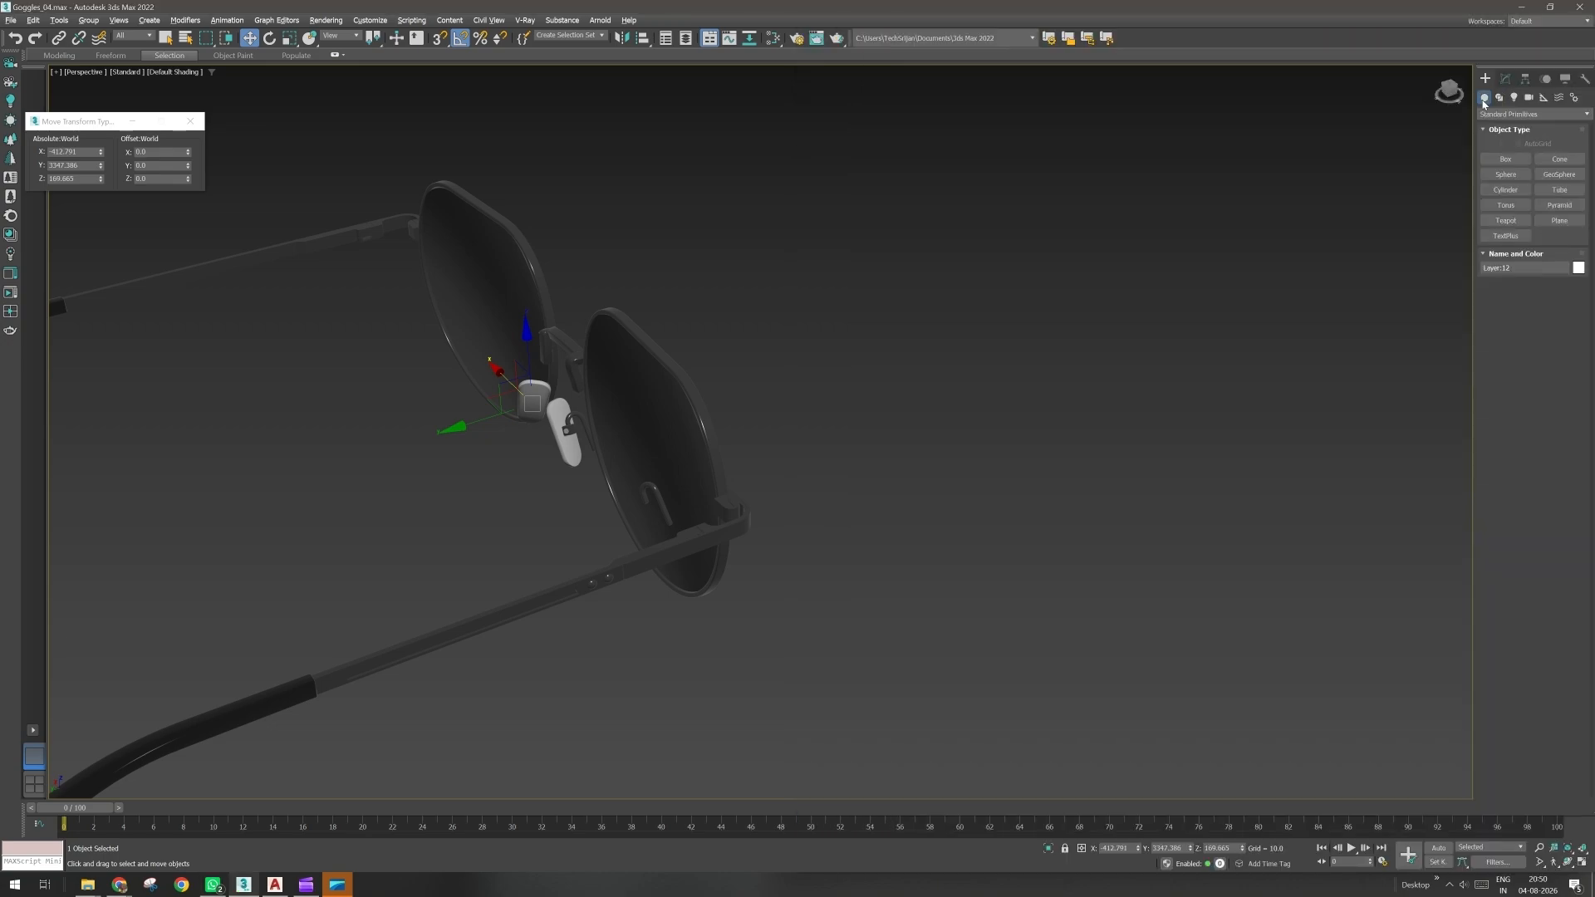
{"action": "left_click", "coordinate": [1505, 159]}
{"action": "scroll", "coordinate": [709, 687], "scroll_direction": "down", "scroll_amount": 3}
{"action": "middle_click_drag", "start_coordinate": [709, 687], "coordinate": [509, 575]}
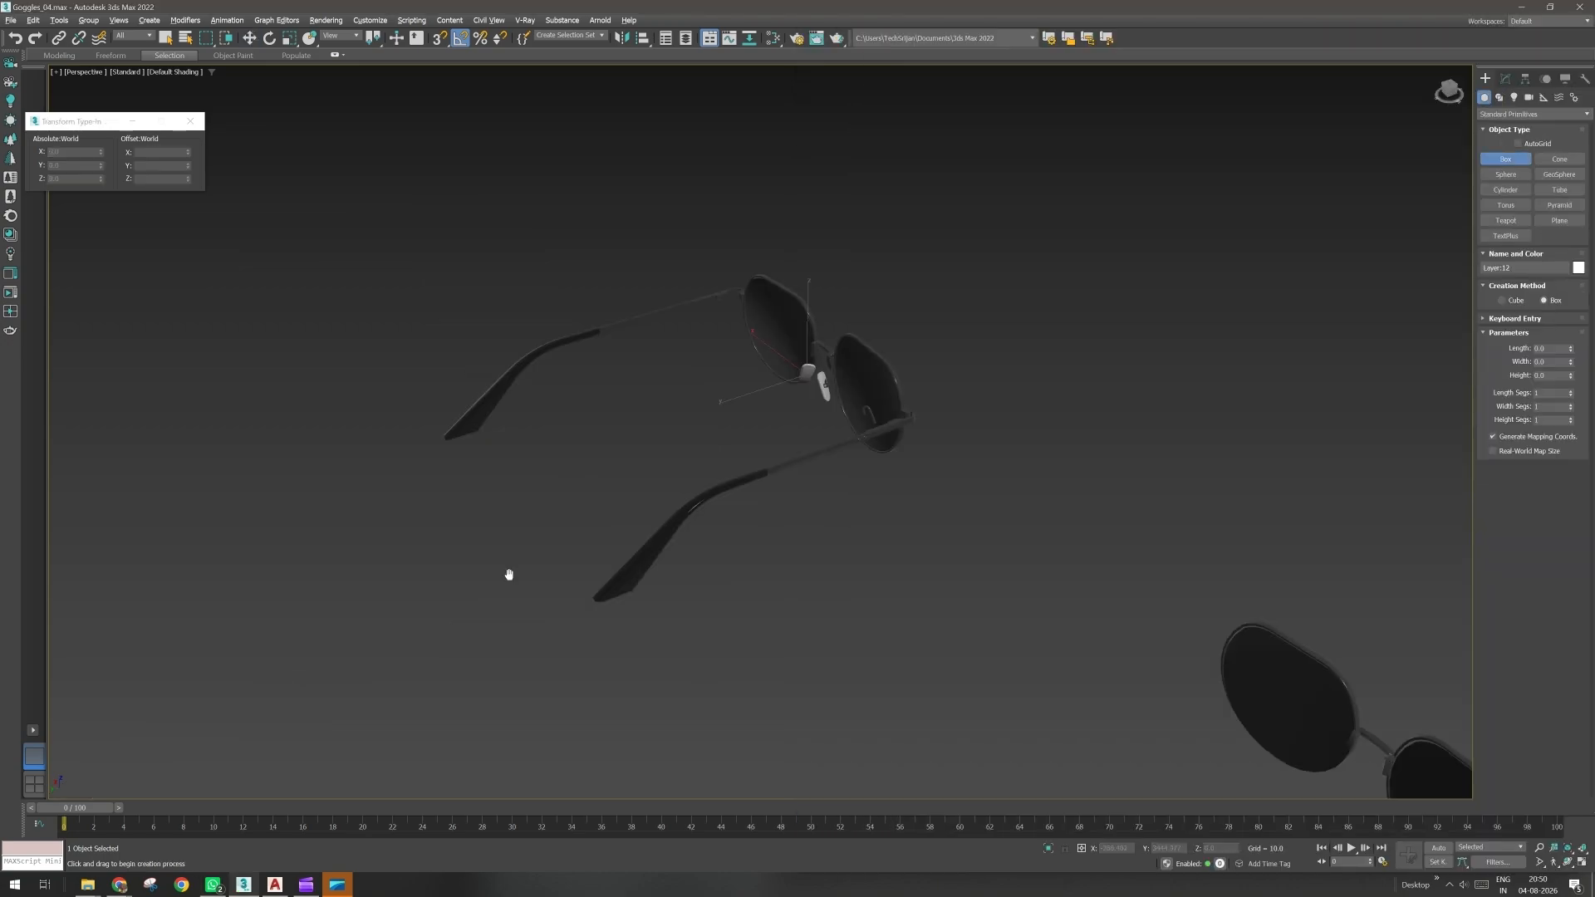
{"action": "scroll", "coordinate": [509, 575], "scroll_direction": "up", "scroll_amount": 3}
{"action": "left_click_drag", "start_coordinate": [589, 527], "coordinate": [553, 555]}
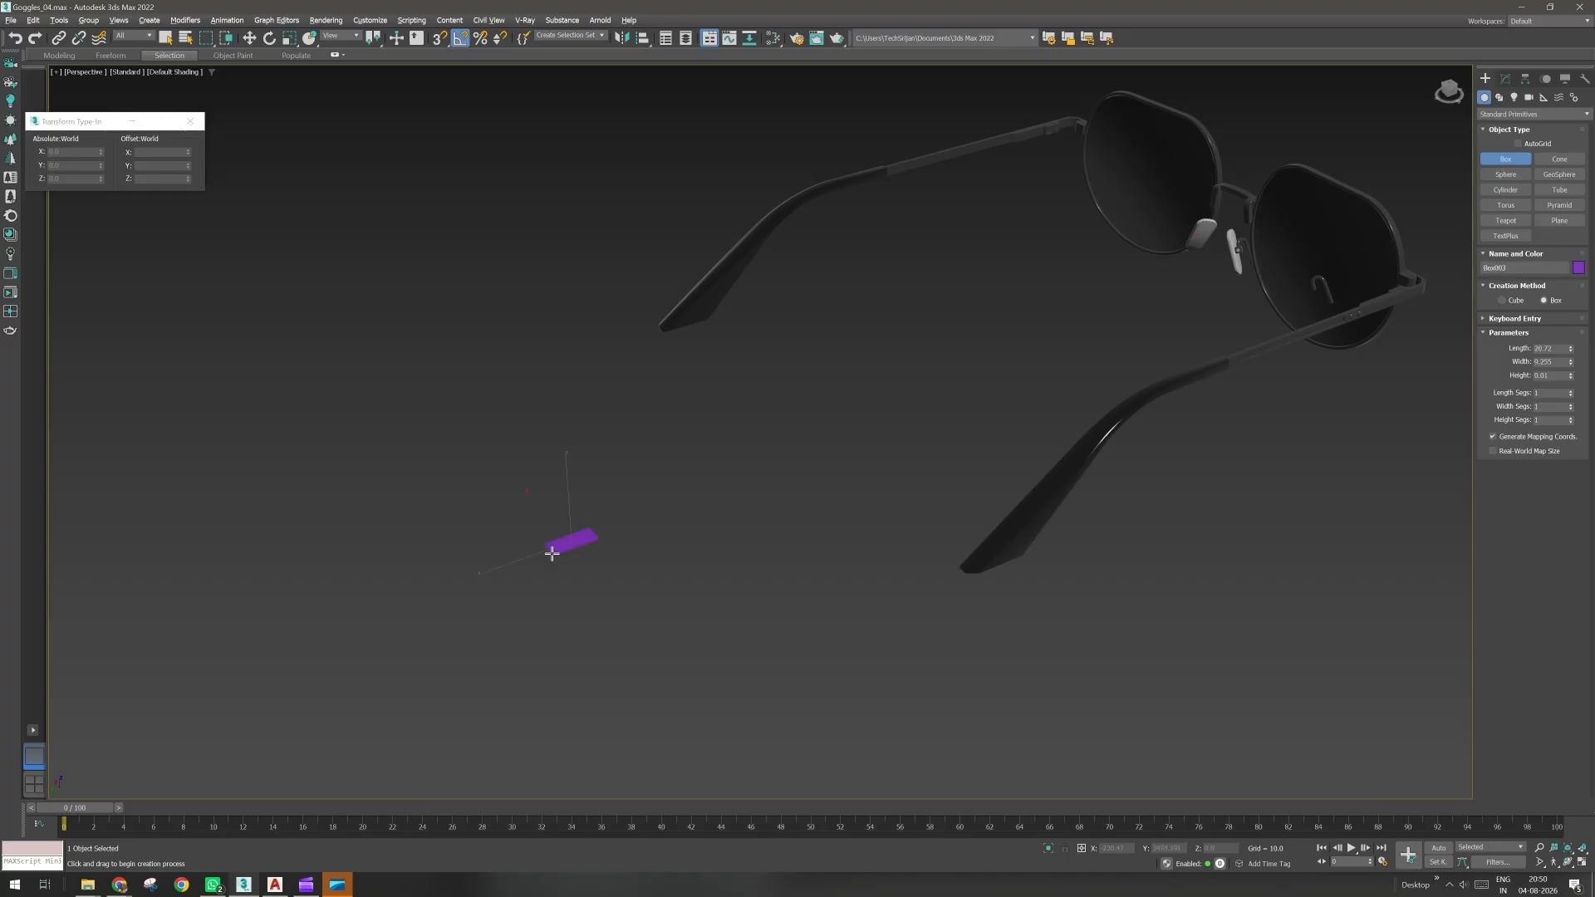
{"action": "scroll", "coordinate": [553, 554], "scroll_direction": "up", "scroll_amount": 2}
{"action": "scroll", "coordinate": [553, 548], "scroll_direction": "up", "scroll_amount": 2}
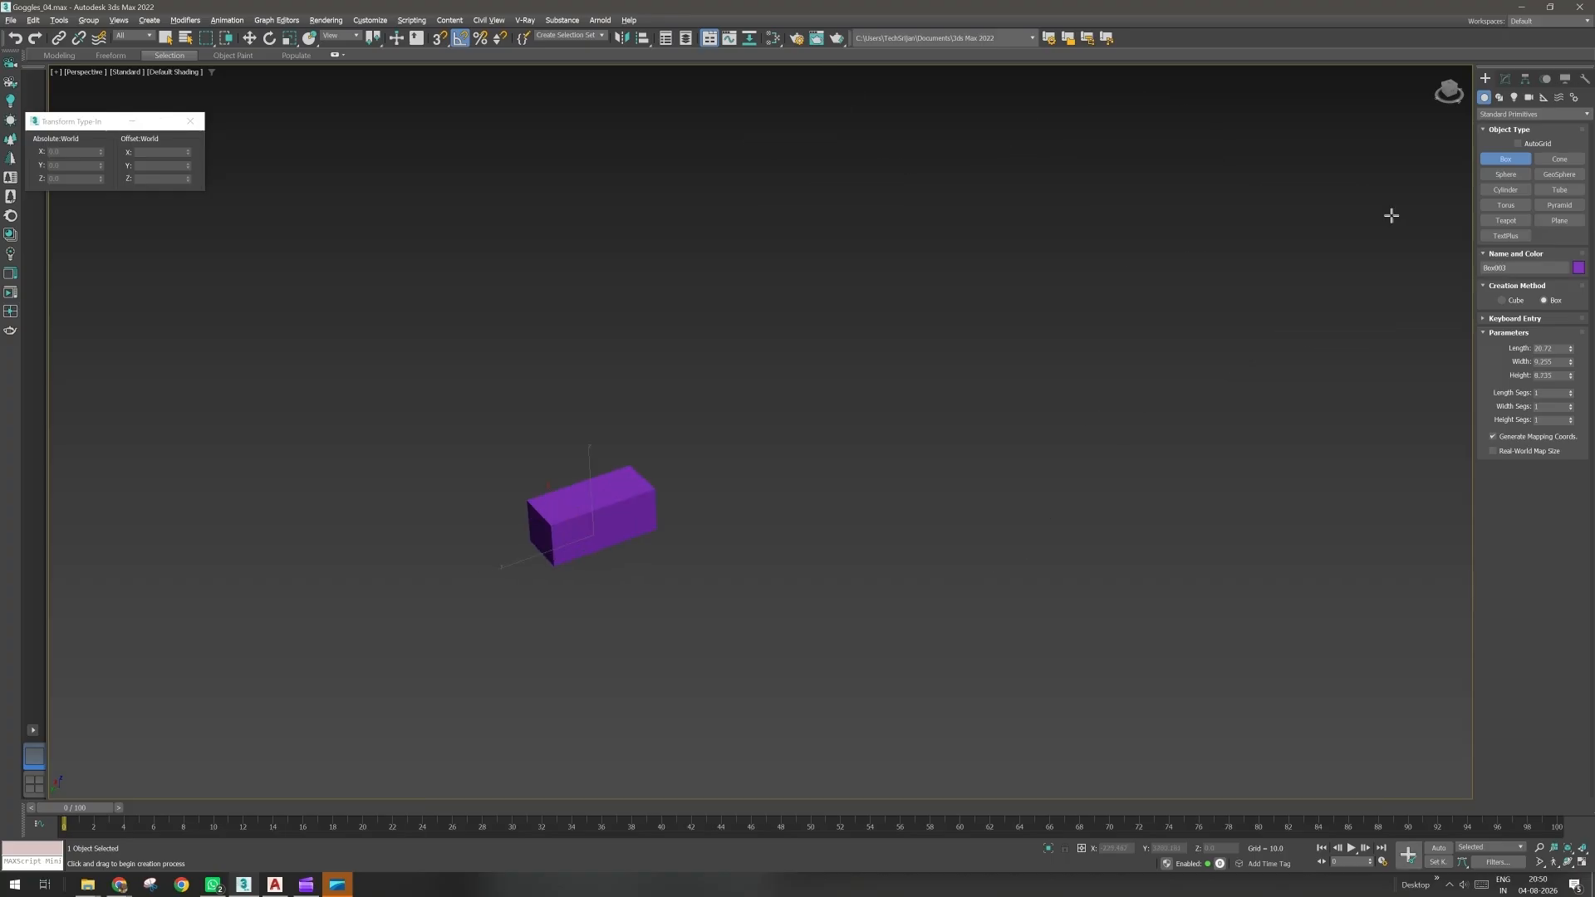
{"action": "key", "text": "Delete"}
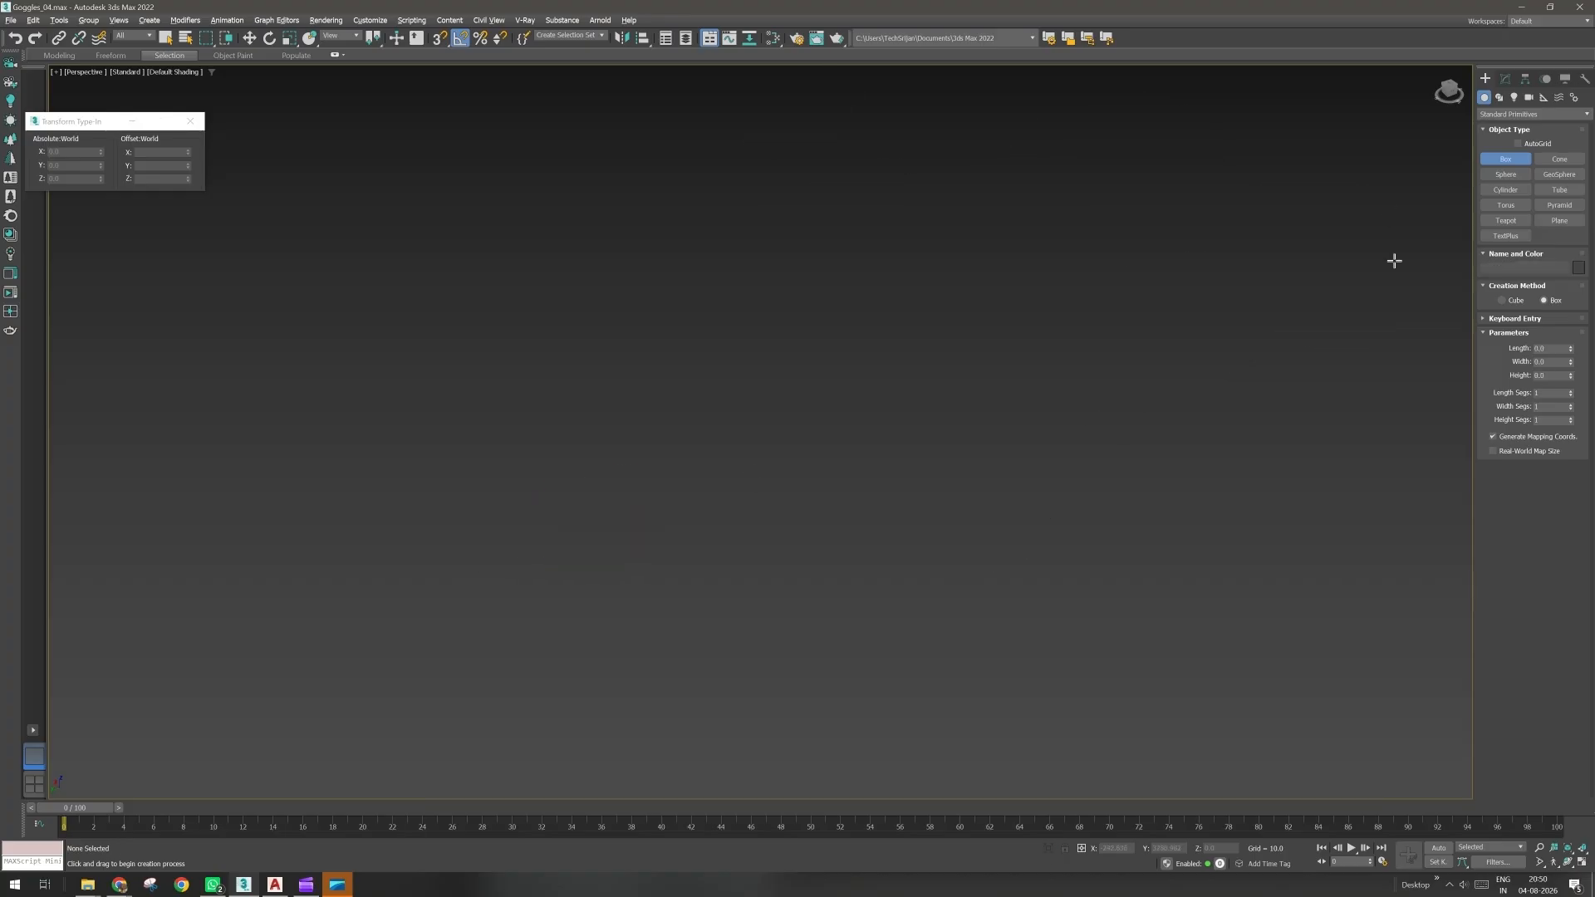
- Create a ChamferBox extended primitive about 21 long, 7 wide and 9.5 high in empty space, and display edged faces
{"action": "left_click", "coordinate": [1507, 135]}
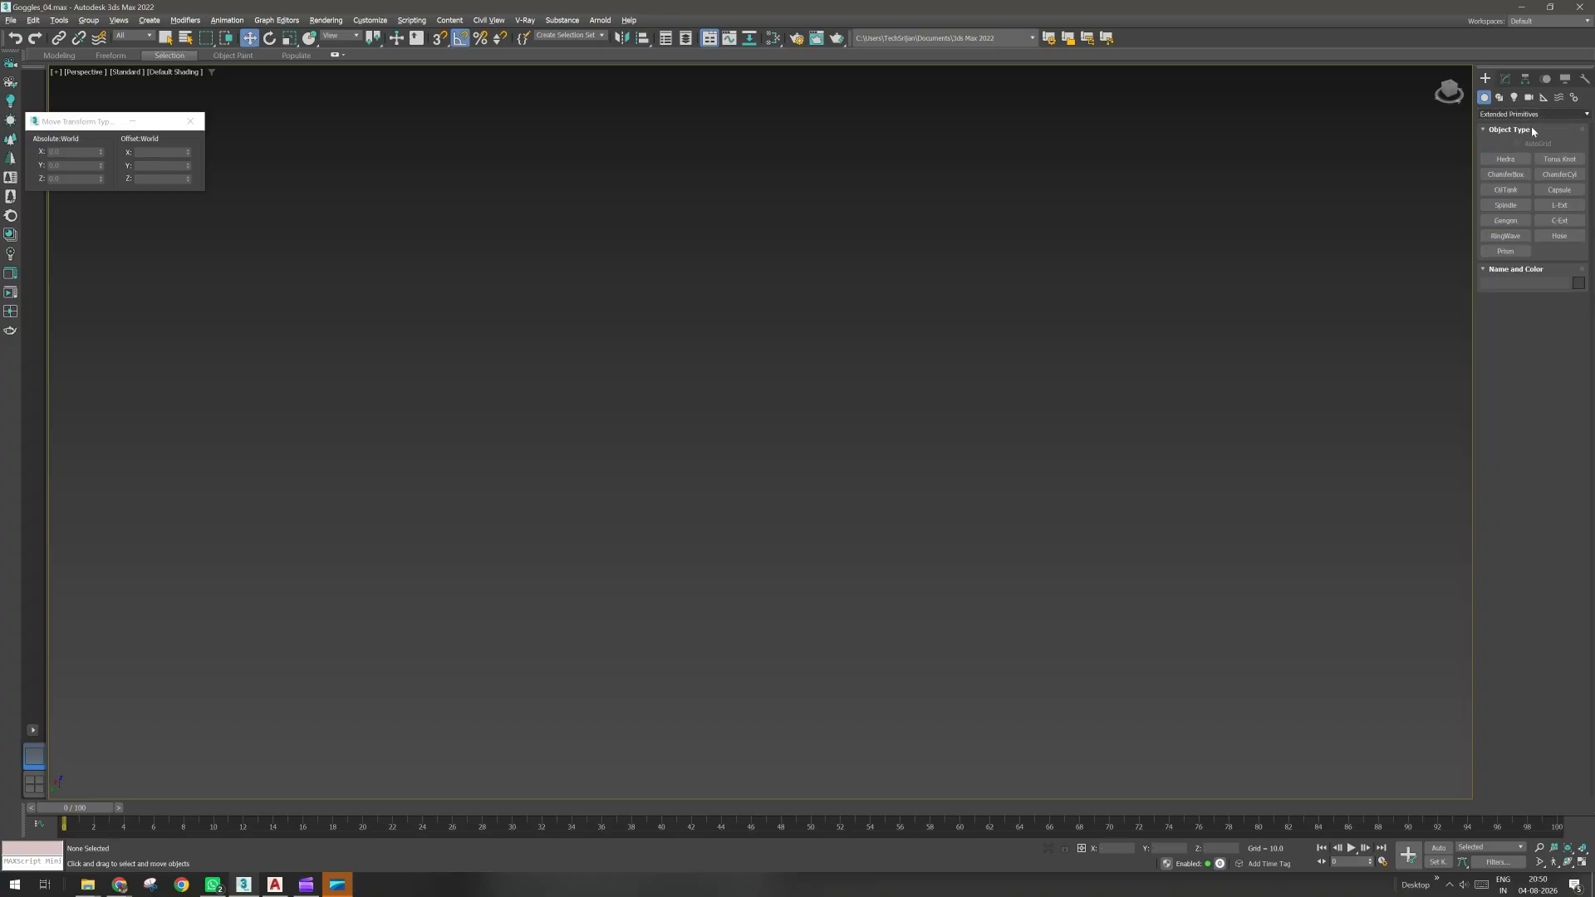
{"action": "left_click", "coordinate": [1507, 174]}
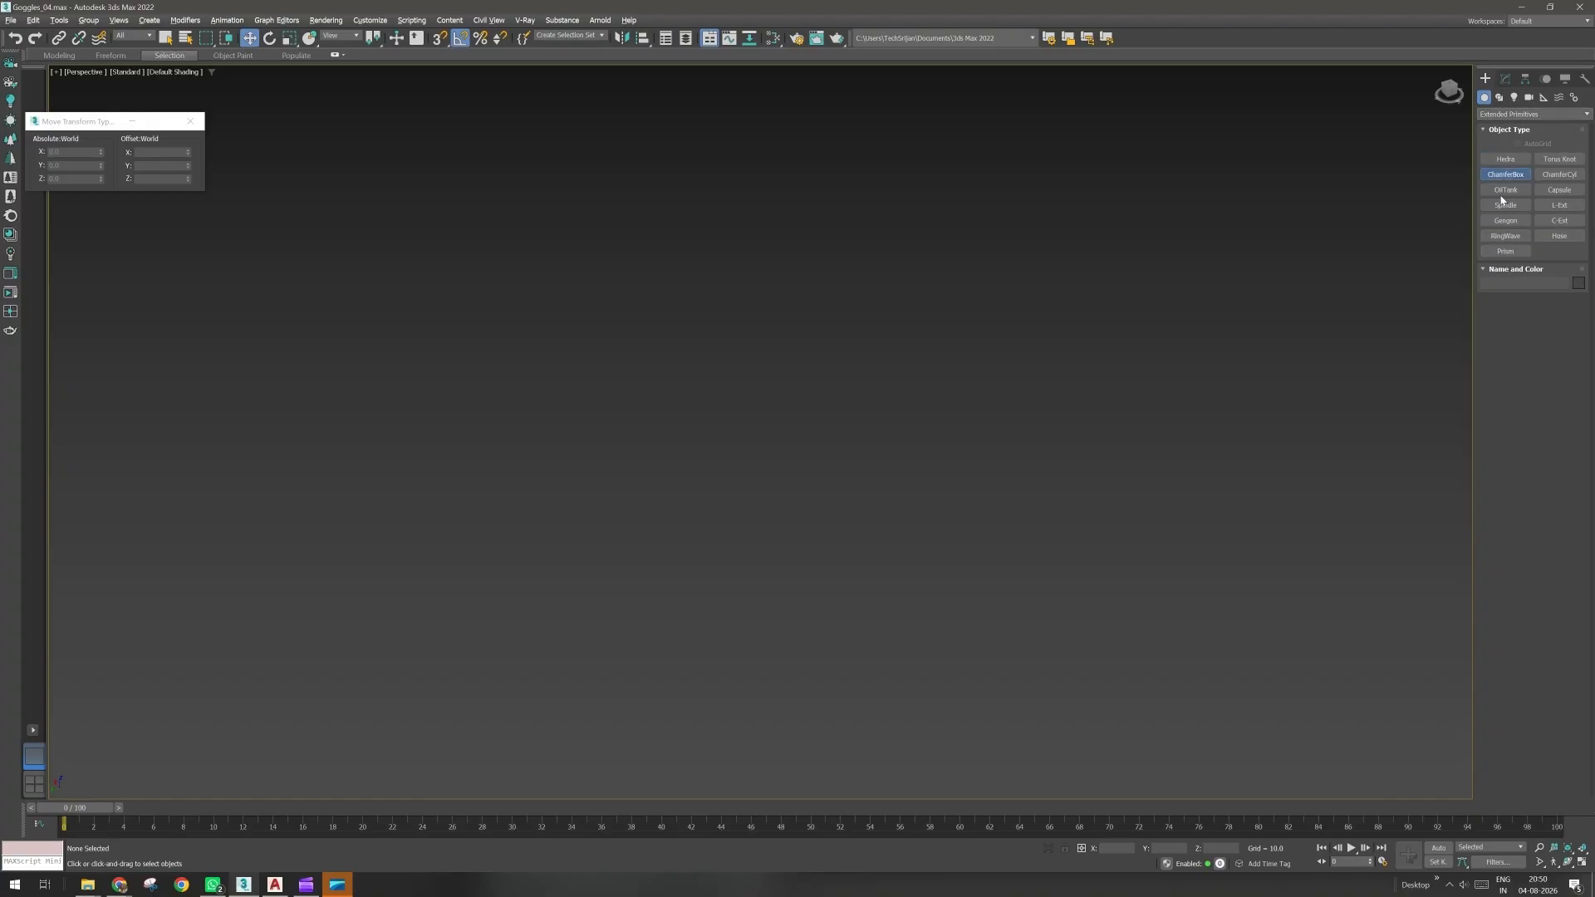
{"action": "left_click_drag", "start_coordinate": [593, 538], "coordinate": [710, 521]}
{"action": "left_click", "coordinate": [709, 508]}
{"action": "left_click", "coordinate": [705, 494]}
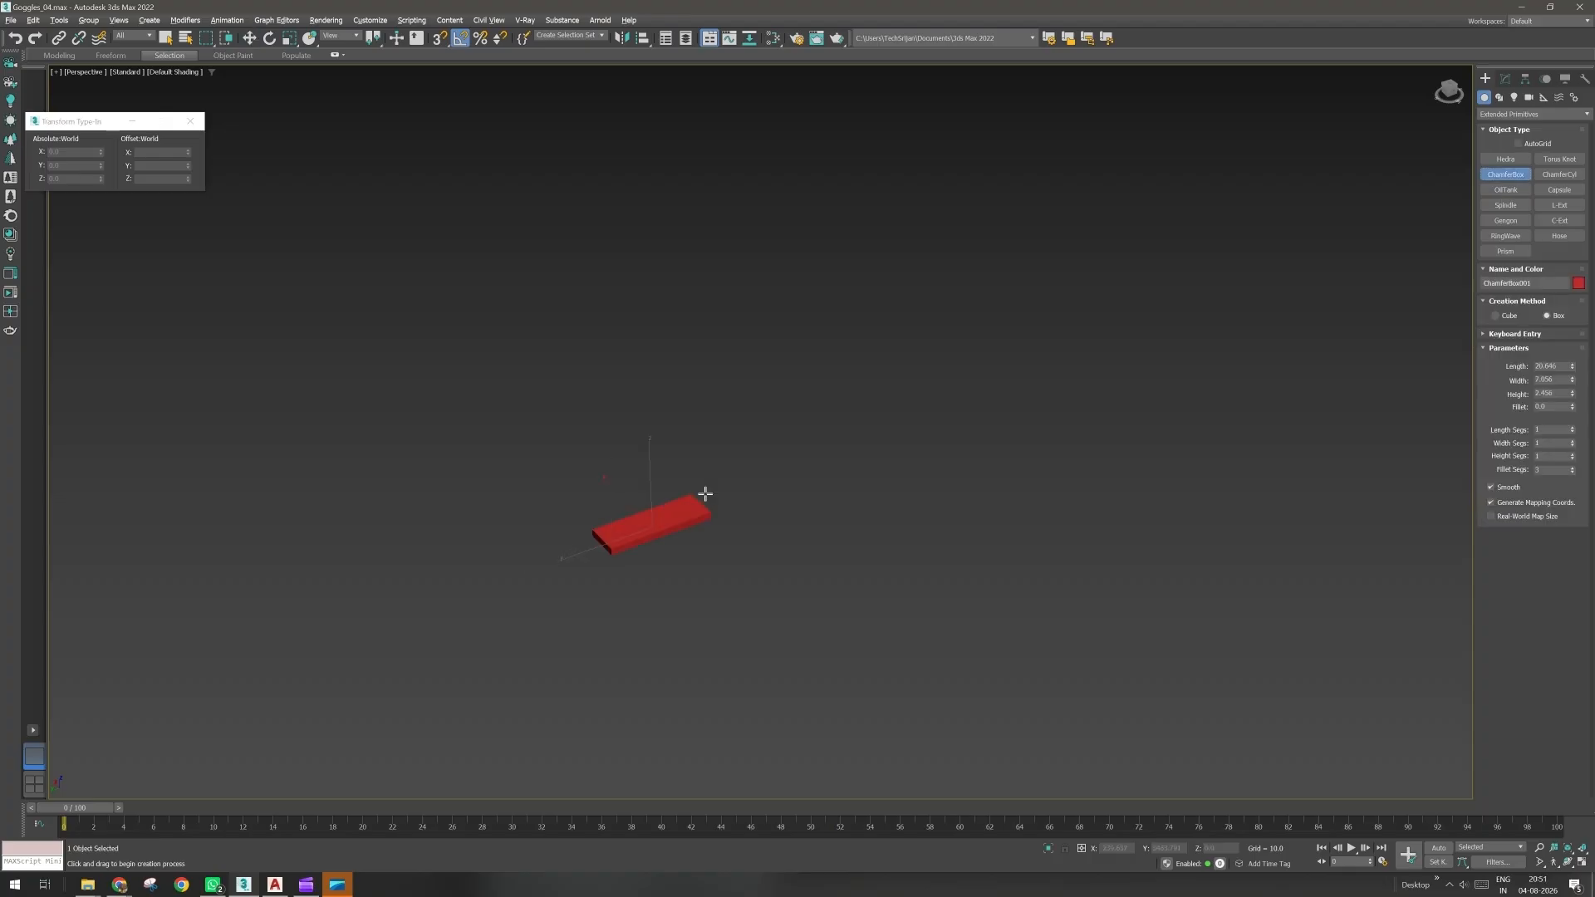
{"action": "left_click", "coordinate": [702, 466]}
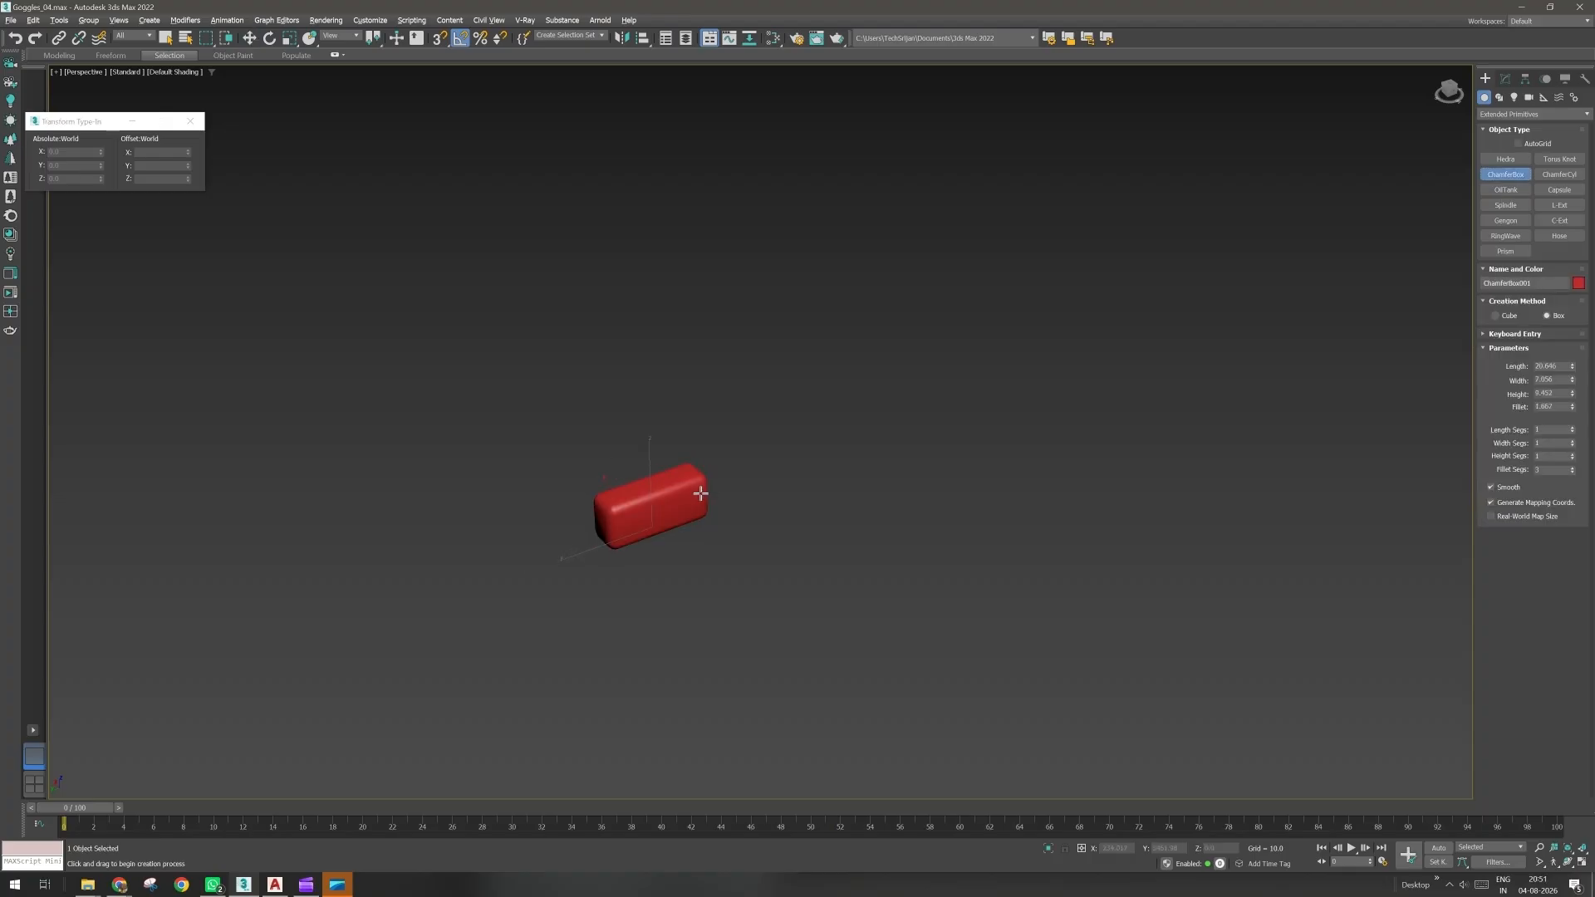
{"action": "key", "text": "F4"}
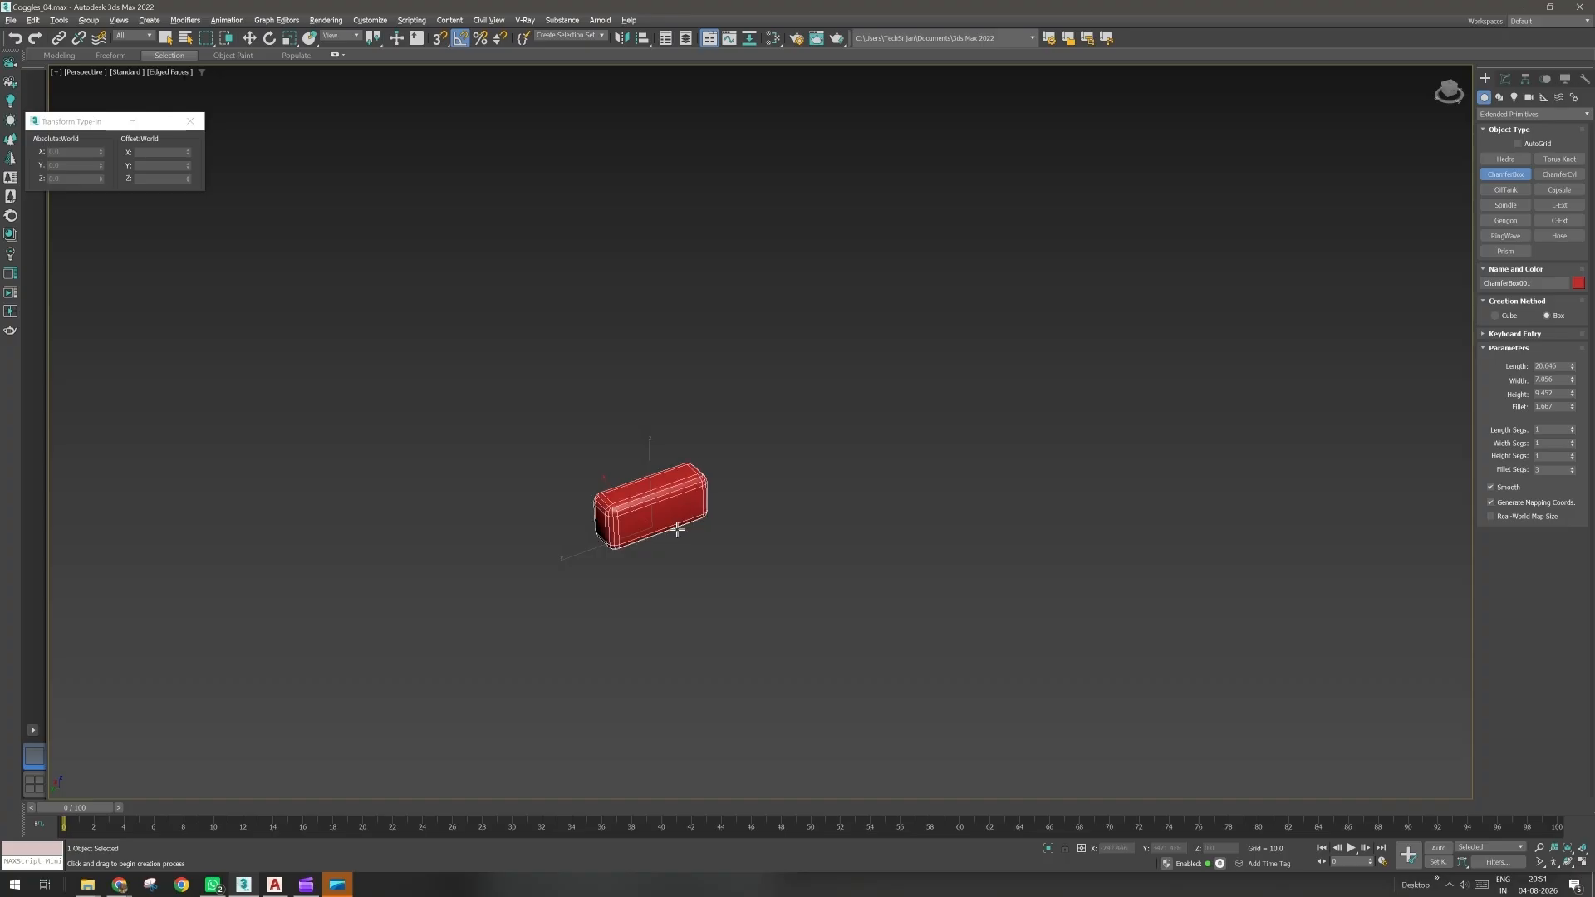
{"action": "scroll", "coordinate": [677, 529], "scroll_direction": "up", "scroll_amount": 4}
{"action": "middle_click_drag", "start_coordinate": [694, 609], "coordinate": [528, 501]}
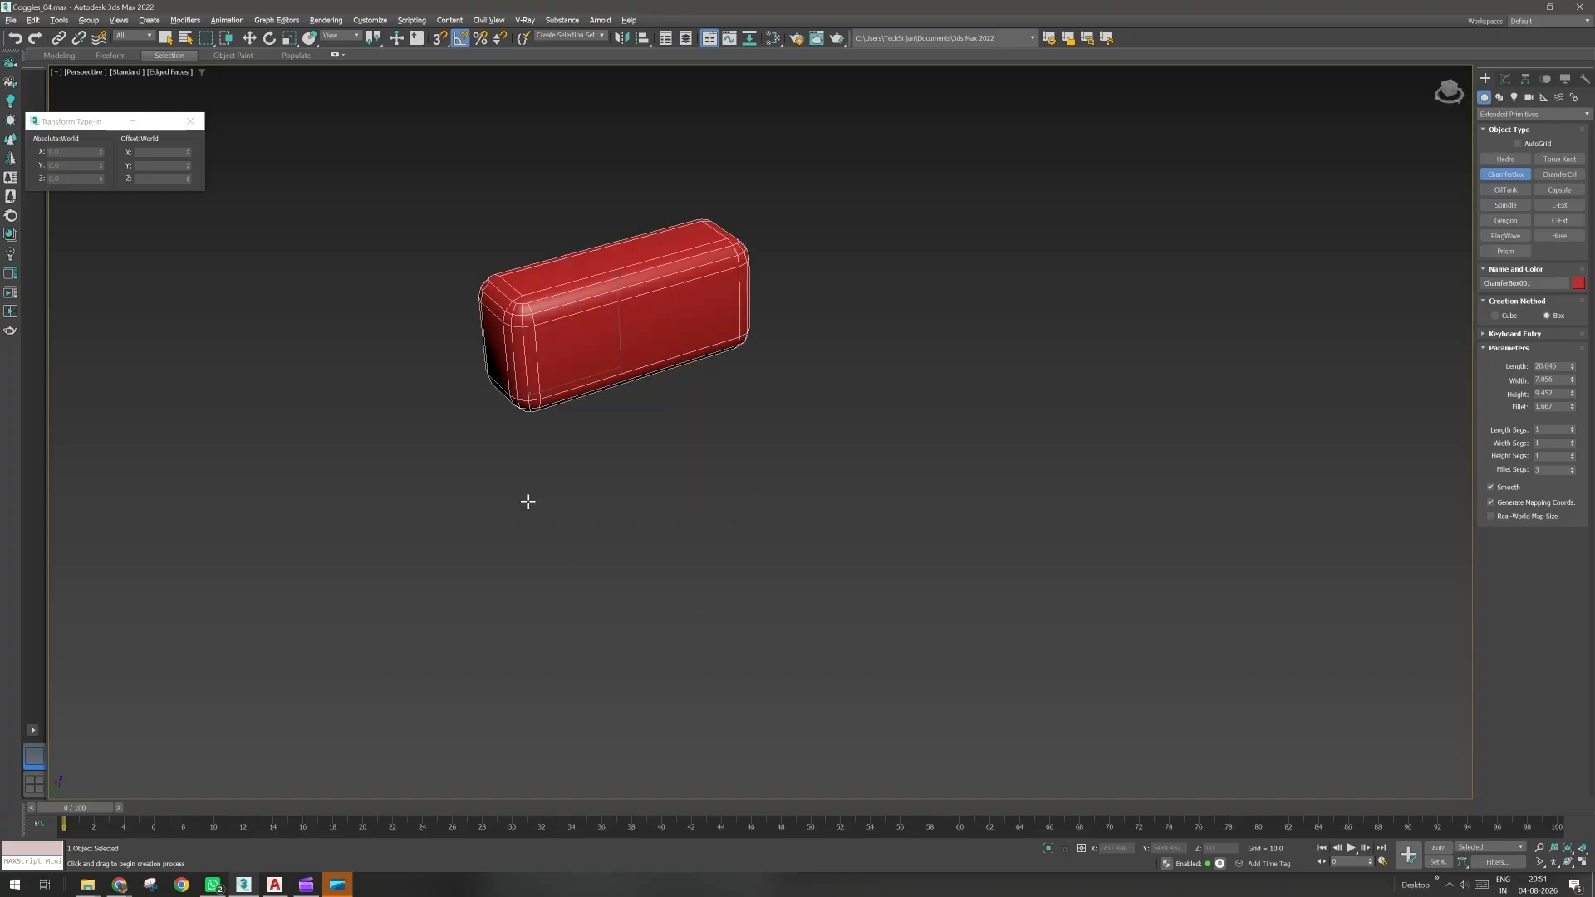
- Arrange the 3ds Max window beside the WhatsApp reference photo and frame the photo on the nose bridge and pads
{"action": "key", "text": "alt+Tab"}
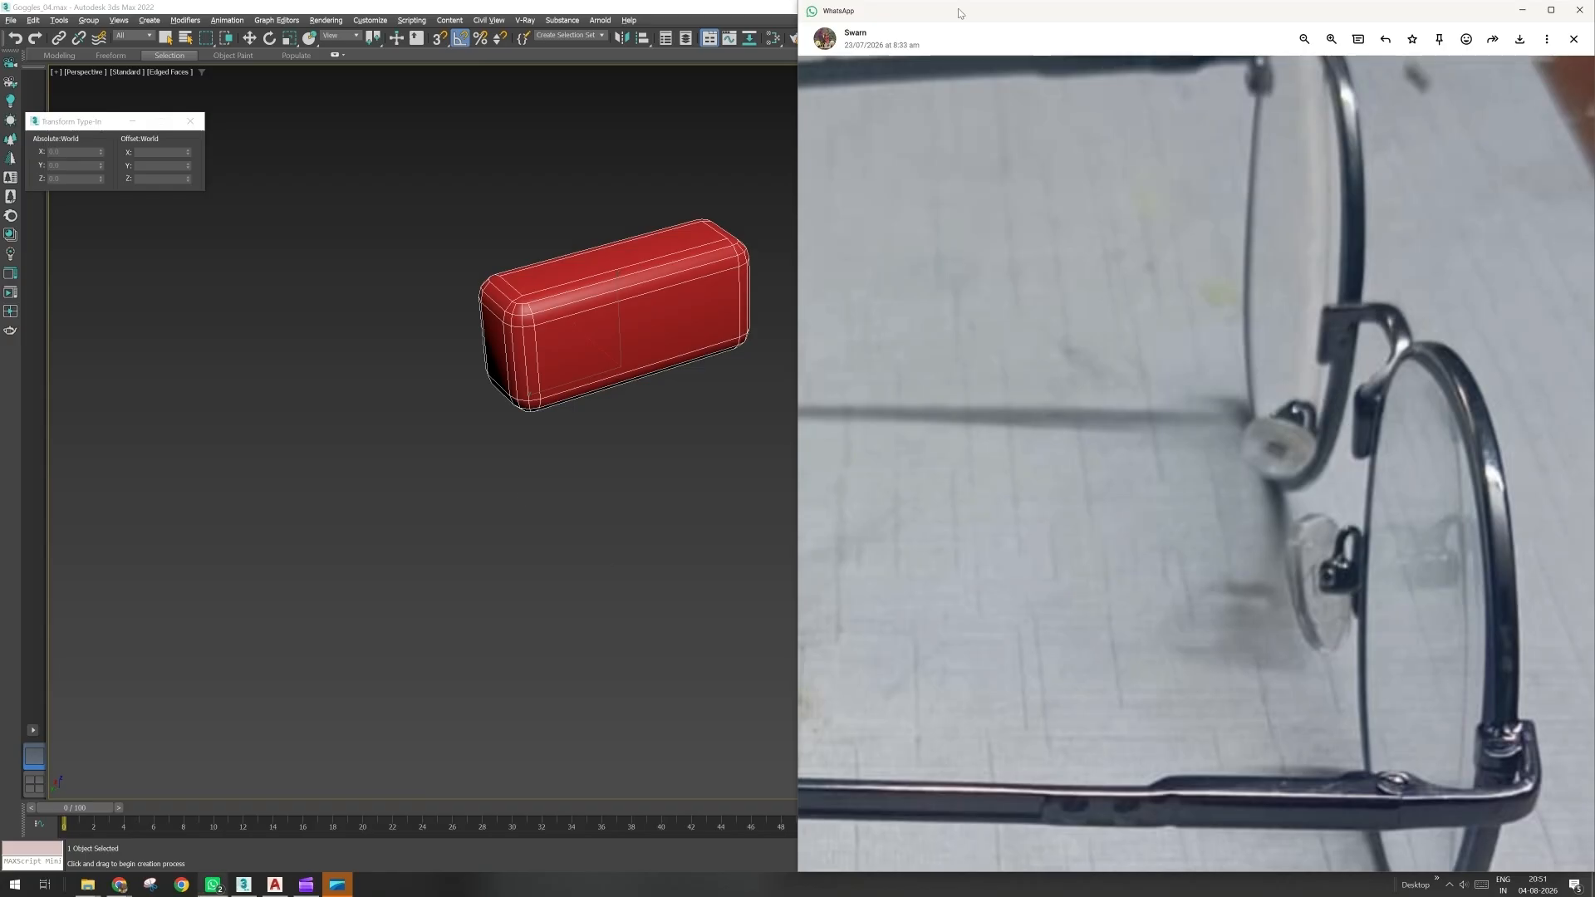
{"action": "left_click_drag", "start_coordinate": [960, 13], "coordinate": [1389, 236], "text": "shift"}
{"action": "left_click_drag", "start_coordinate": [868, 7], "coordinate": [701, 130]}
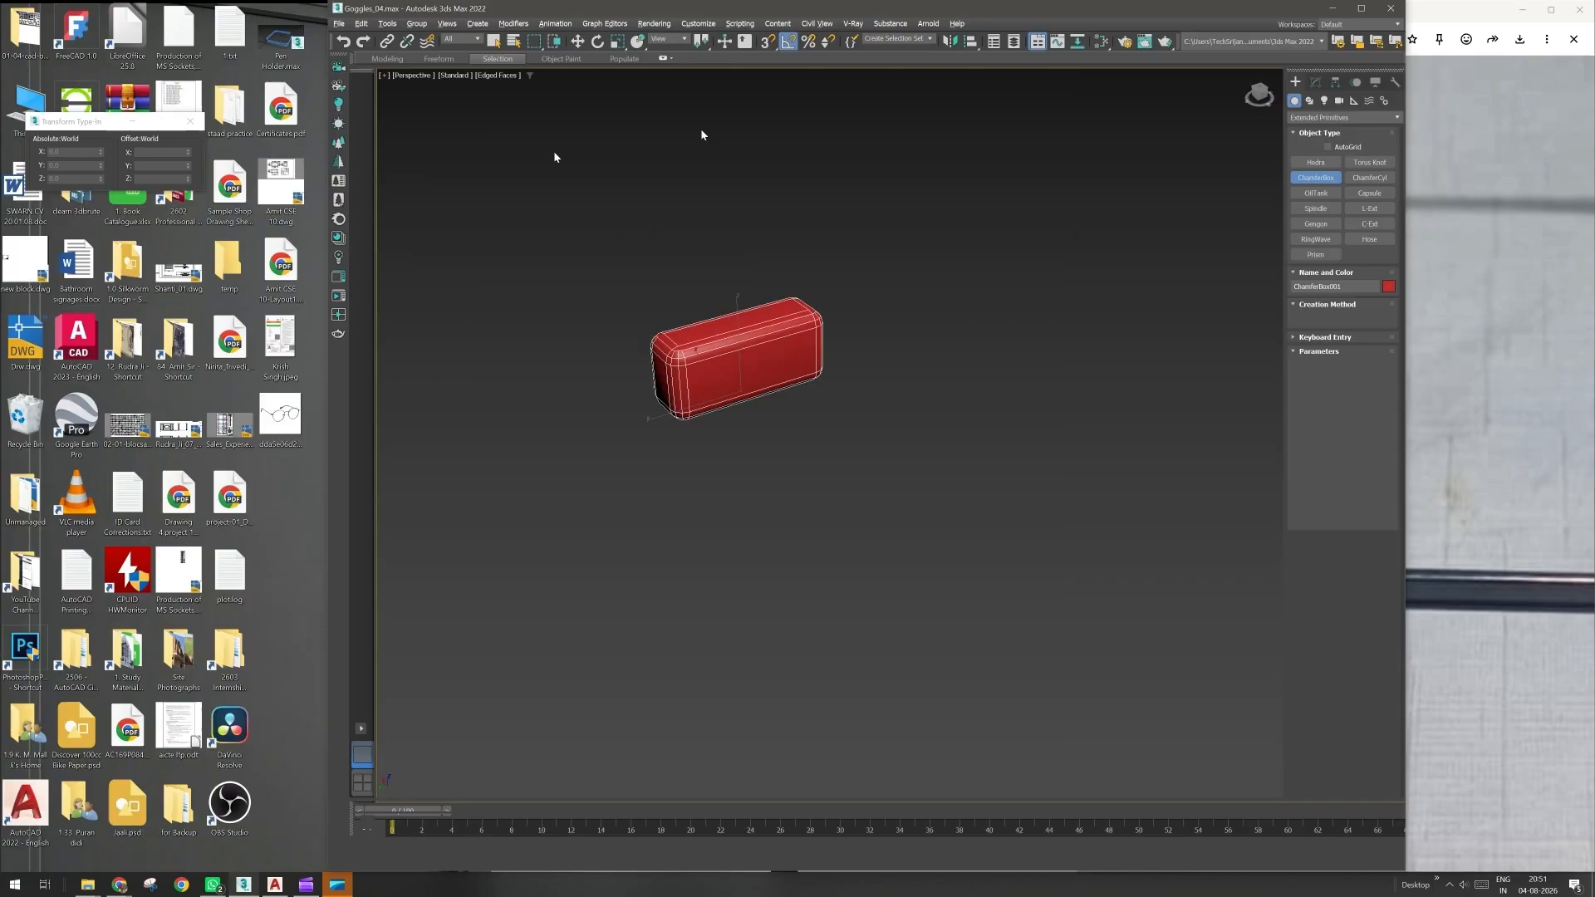
{"action": "left_click_drag", "start_coordinate": [554, 152], "coordinate": [506, 158], "text": "shift"}
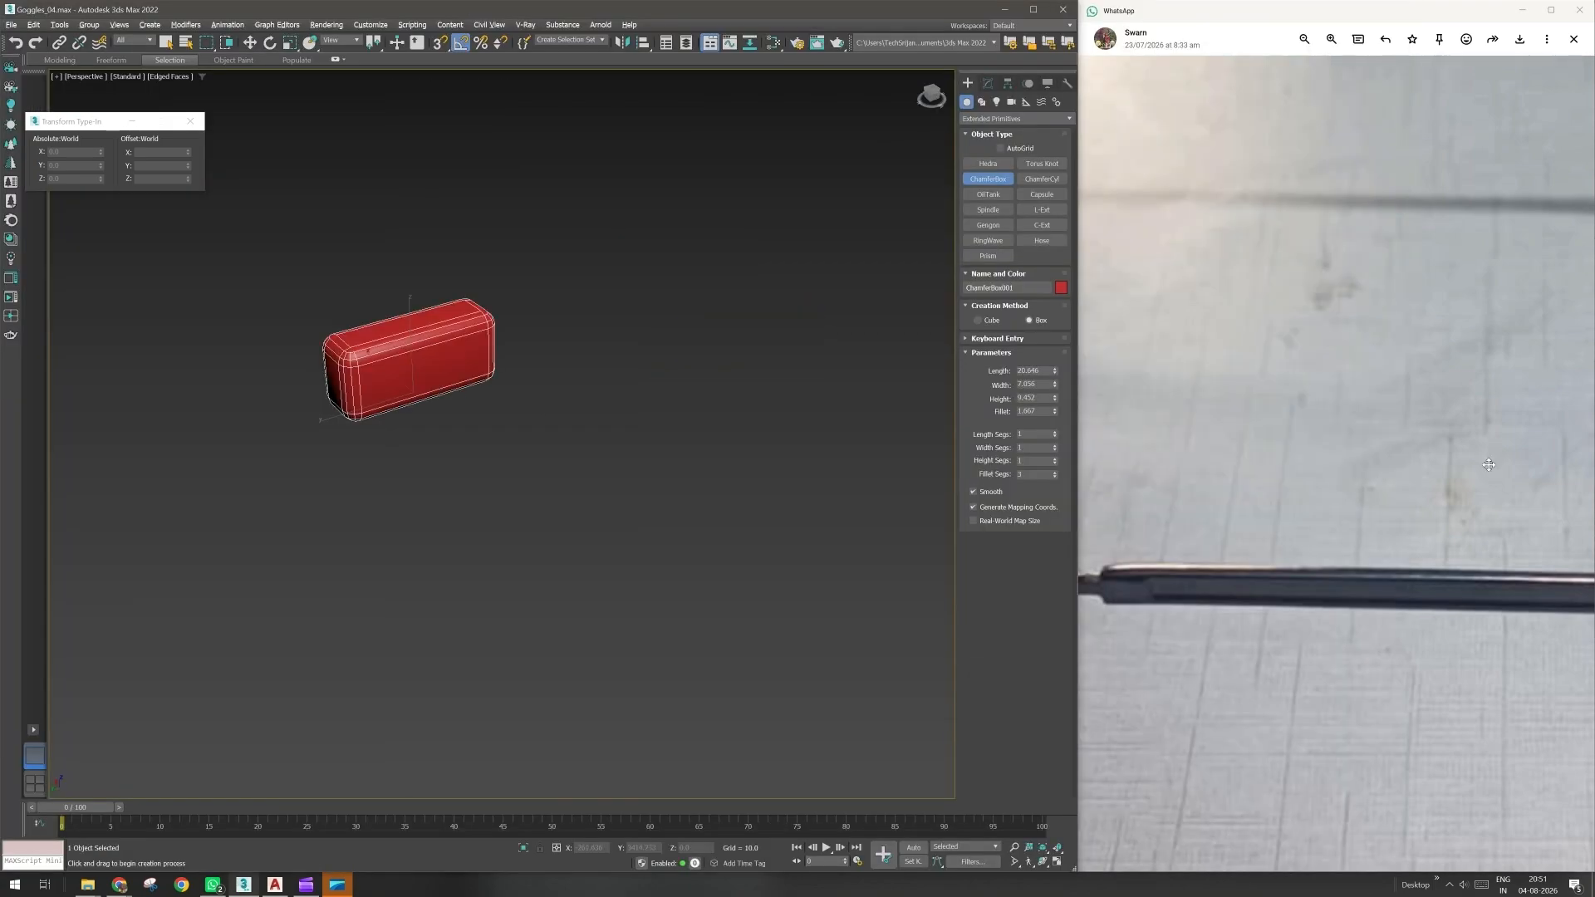
{"action": "left_click", "coordinate": [1484, 457]}
{"action": "scroll", "coordinate": [1386, 467], "scroll_direction": "down", "scroll_amount": 2}
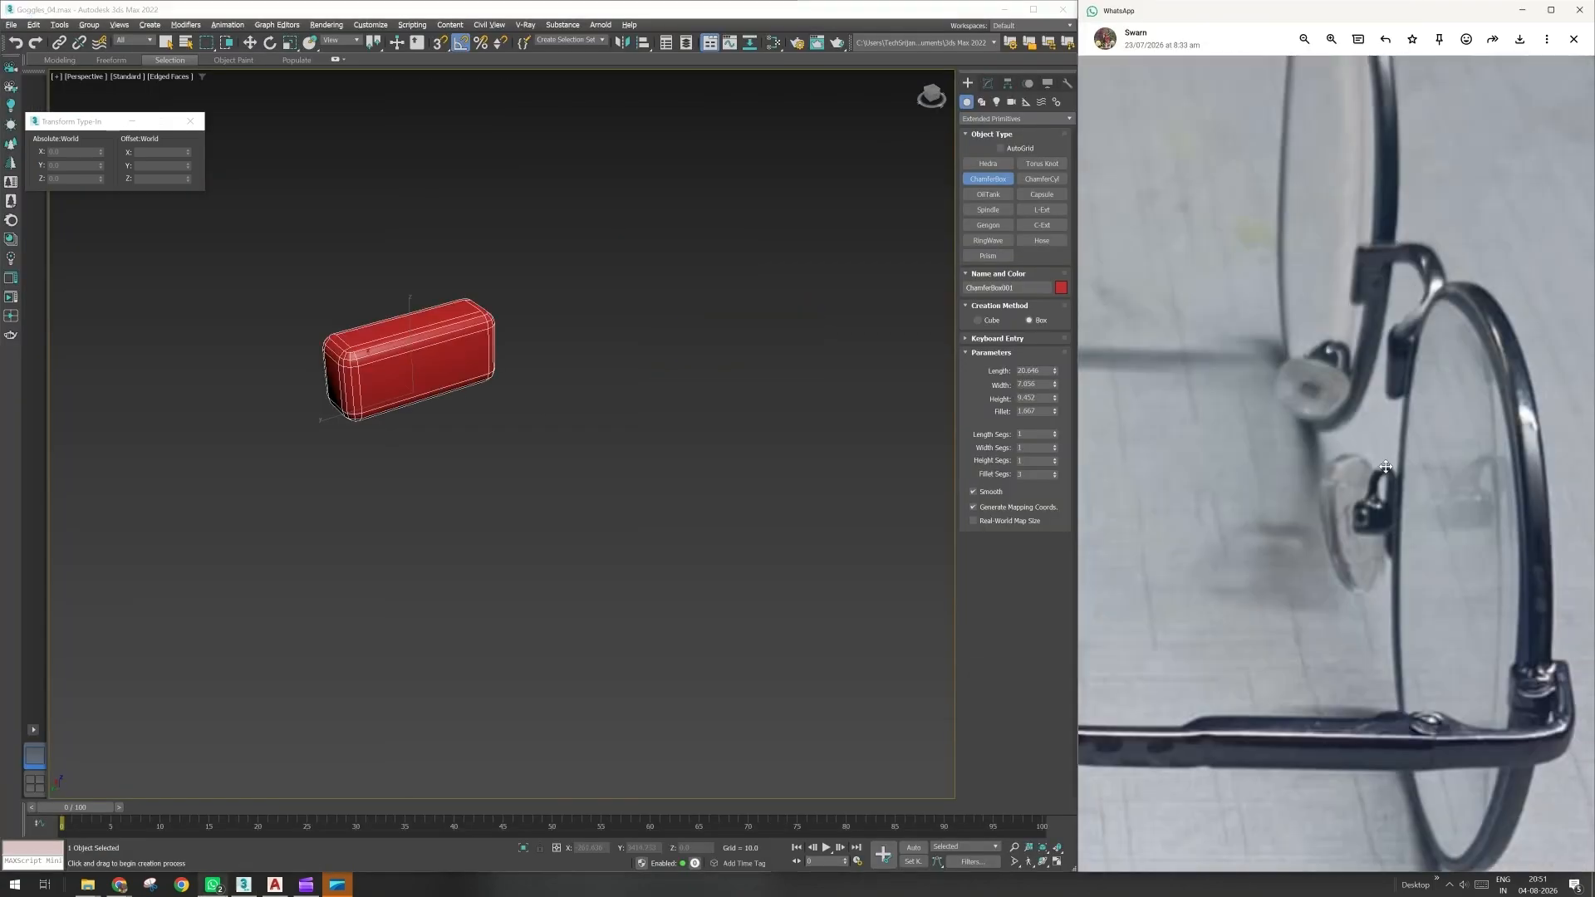
{"action": "middle_click_drag", "start_coordinate": [455, 392], "coordinate": [459, 413]}
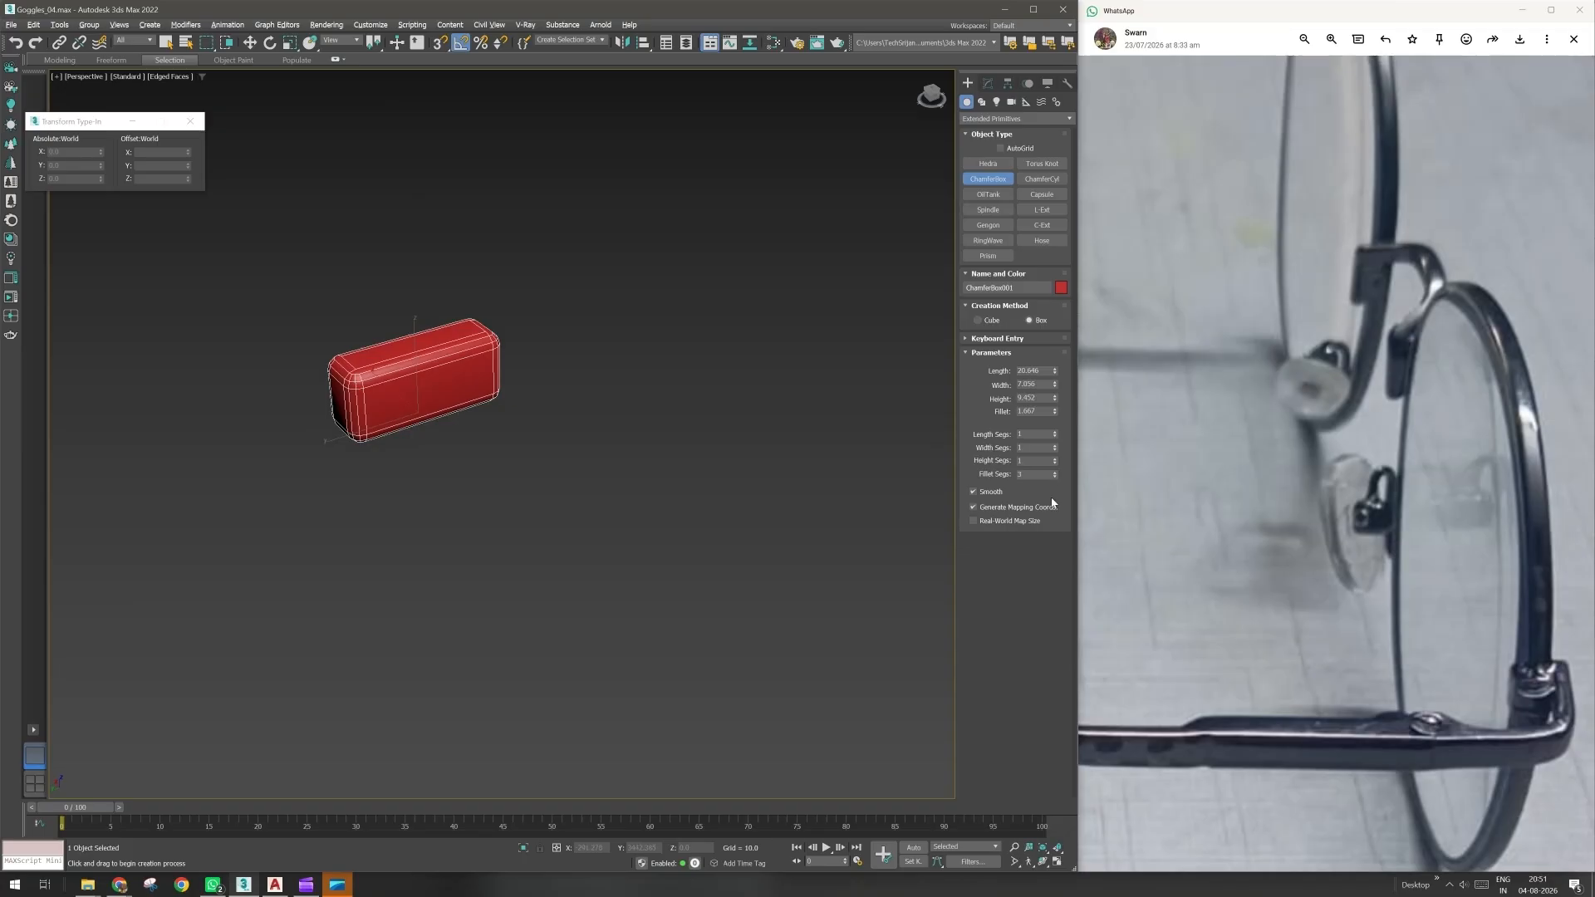
- Create a second chamfer box near the red one, about 6.6 long and extending about 18.4 downward, with rounded edges
{"action": "left_click_drag", "start_coordinate": [346, 485], "coordinate": [326, 538]}
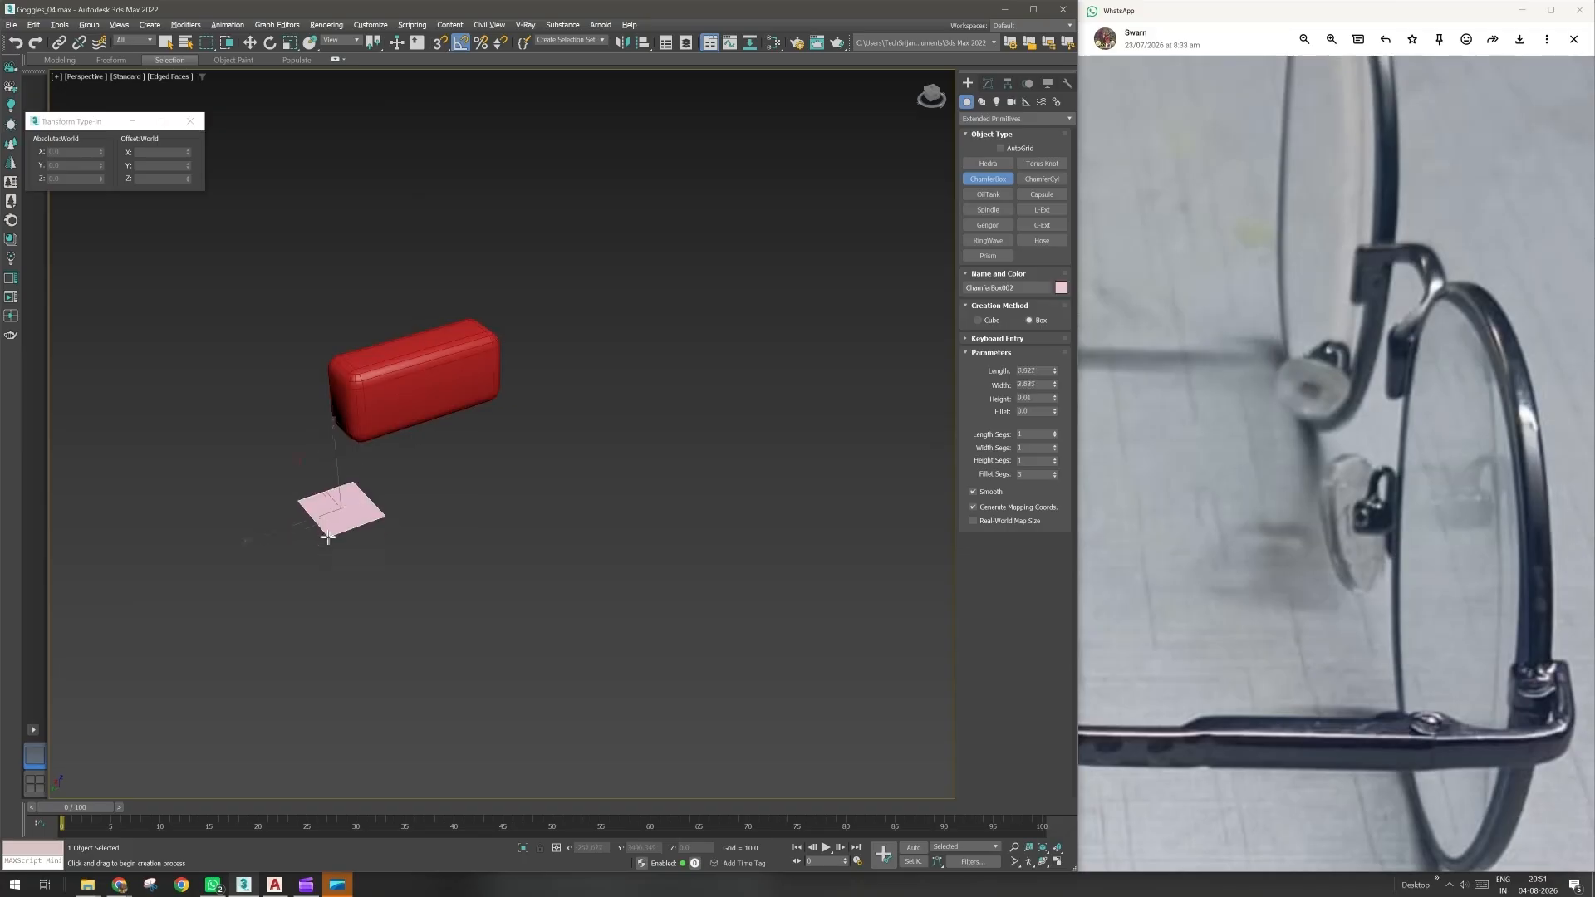
{"action": "left_click", "coordinate": [335, 680]}
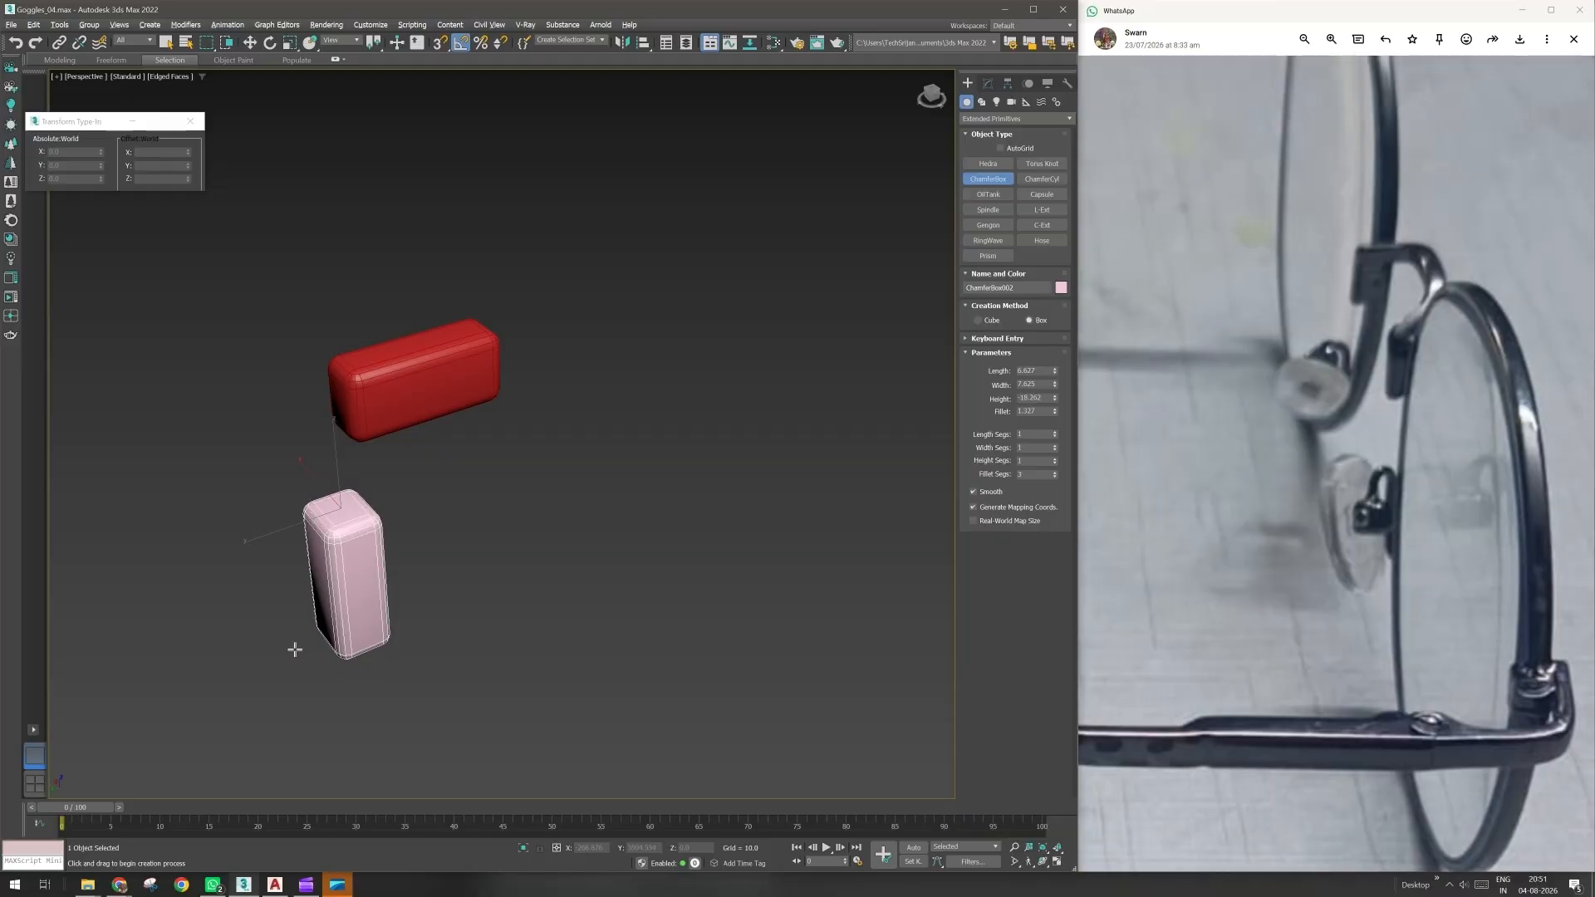
{"action": "left_click", "coordinate": [437, 581]}
{"action": "key", "text": "w"}
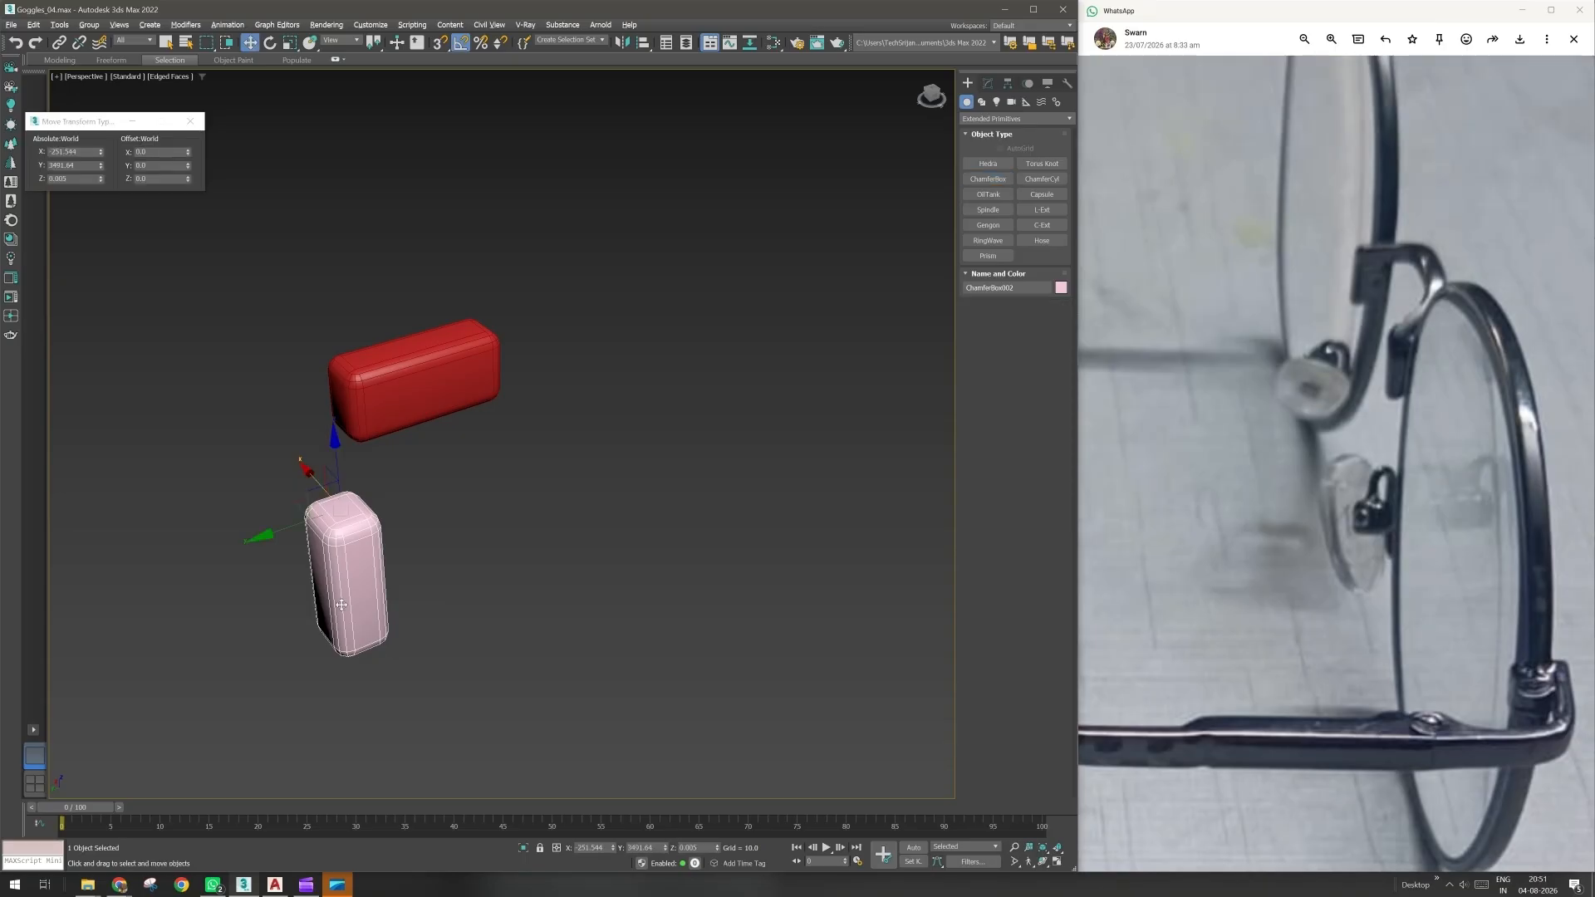
{"action": "scroll", "coordinate": [341, 605], "scroll_direction": "up", "scroll_amount": 3}
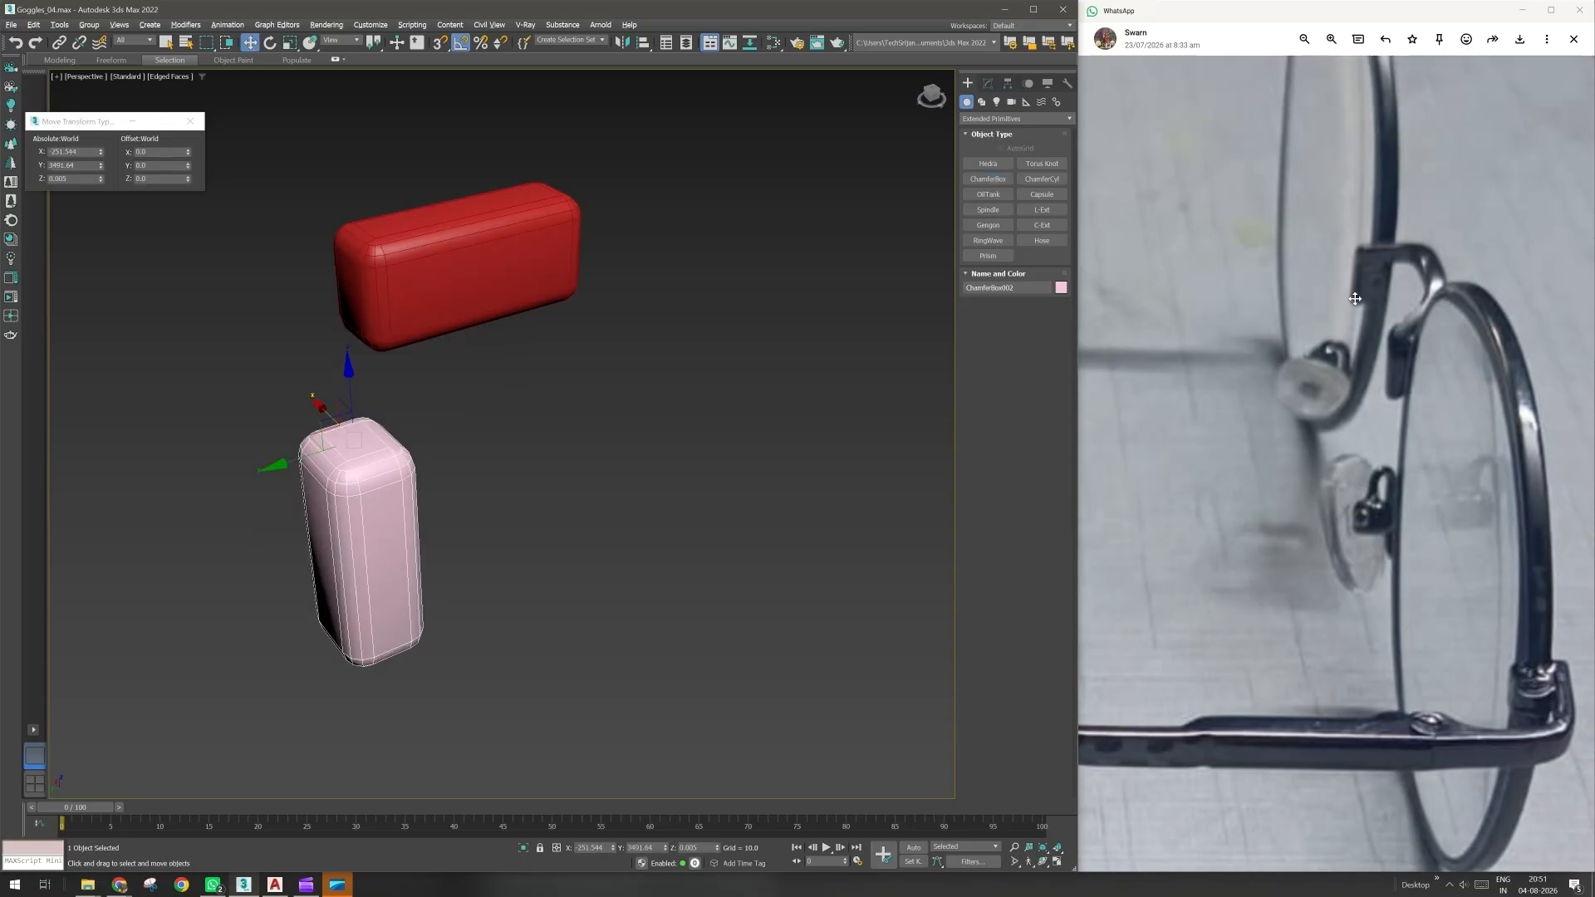
- Apply a Taper modifier to the upright chamfer box with an amount of 0.44, narrowing its lower end
{"action": "left_click", "coordinate": [987, 83]}
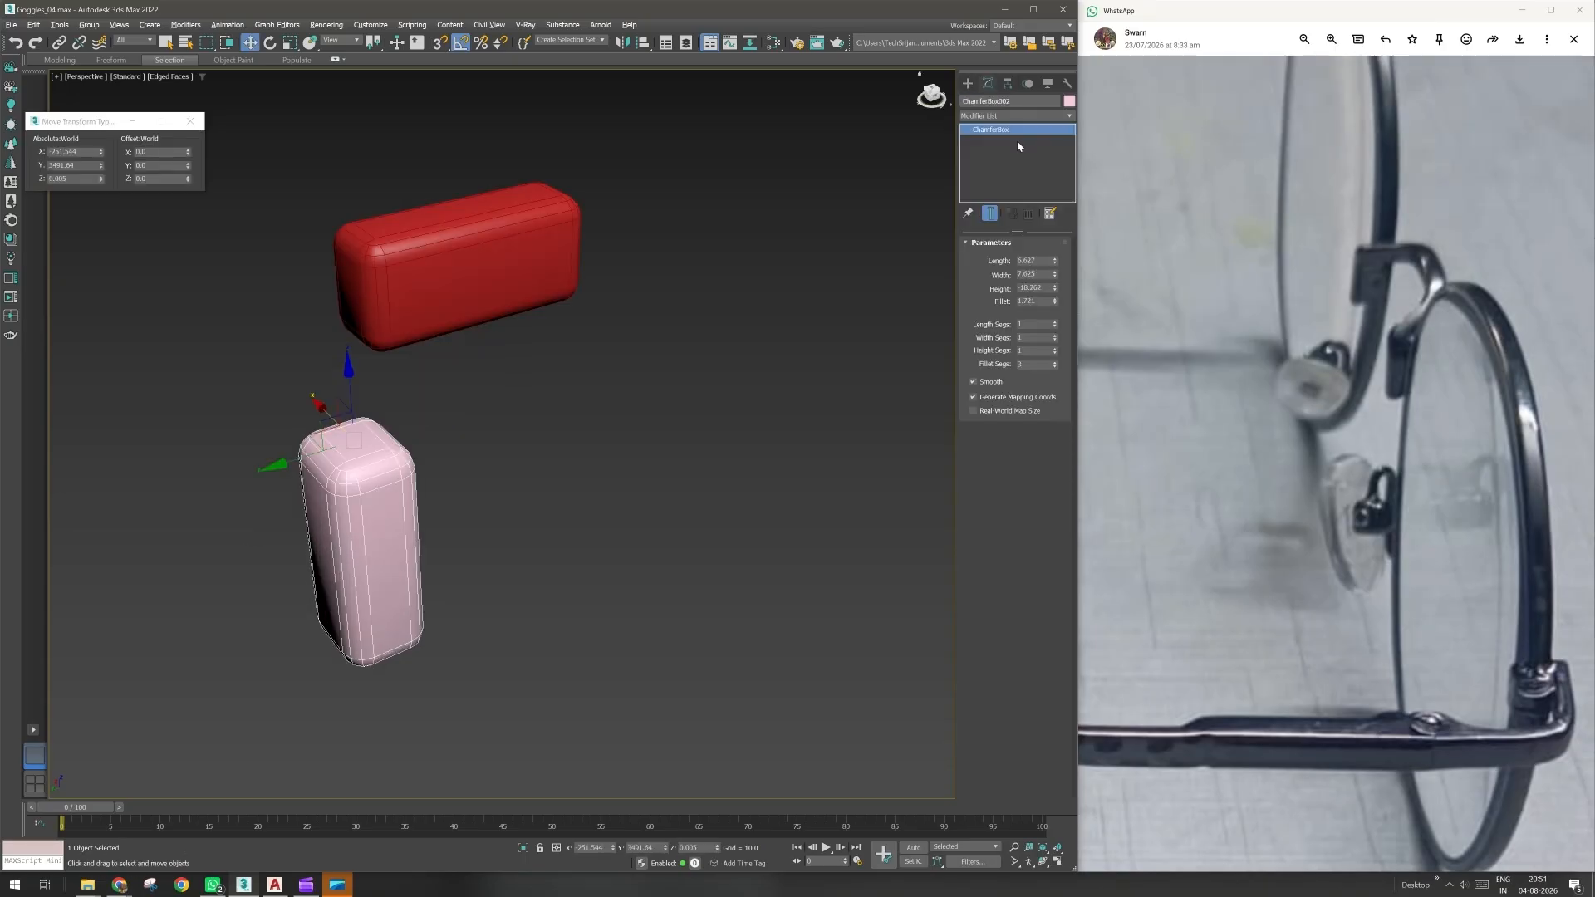
{"action": "left_click", "coordinate": [1019, 115]}
{"action": "key", "text": "t"}
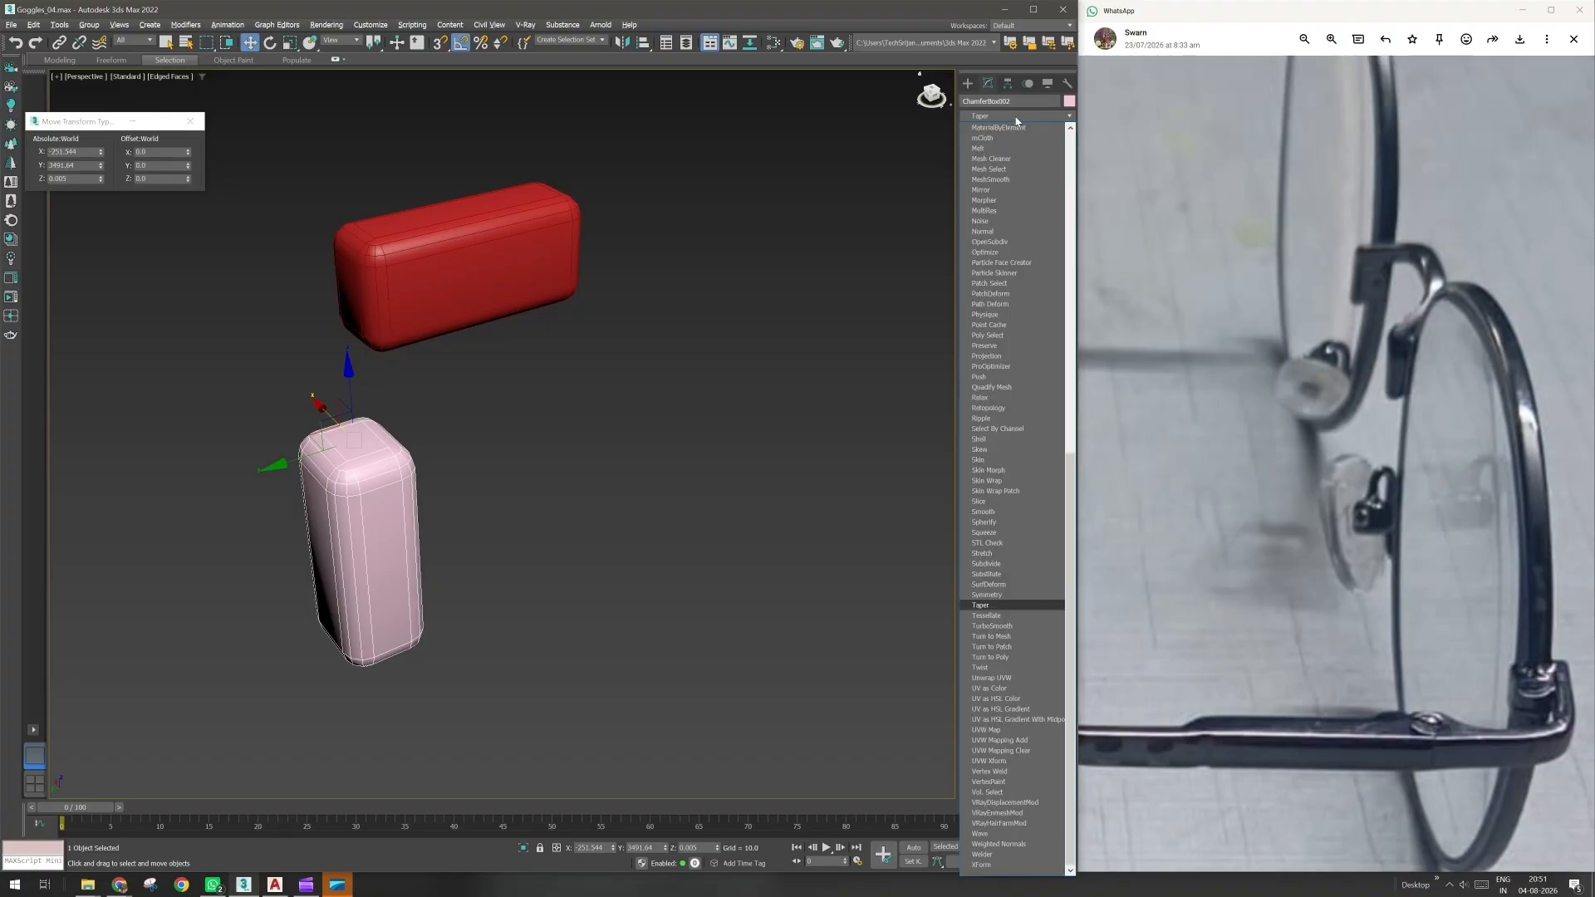
{"action": "left_click", "coordinate": [990, 605]}
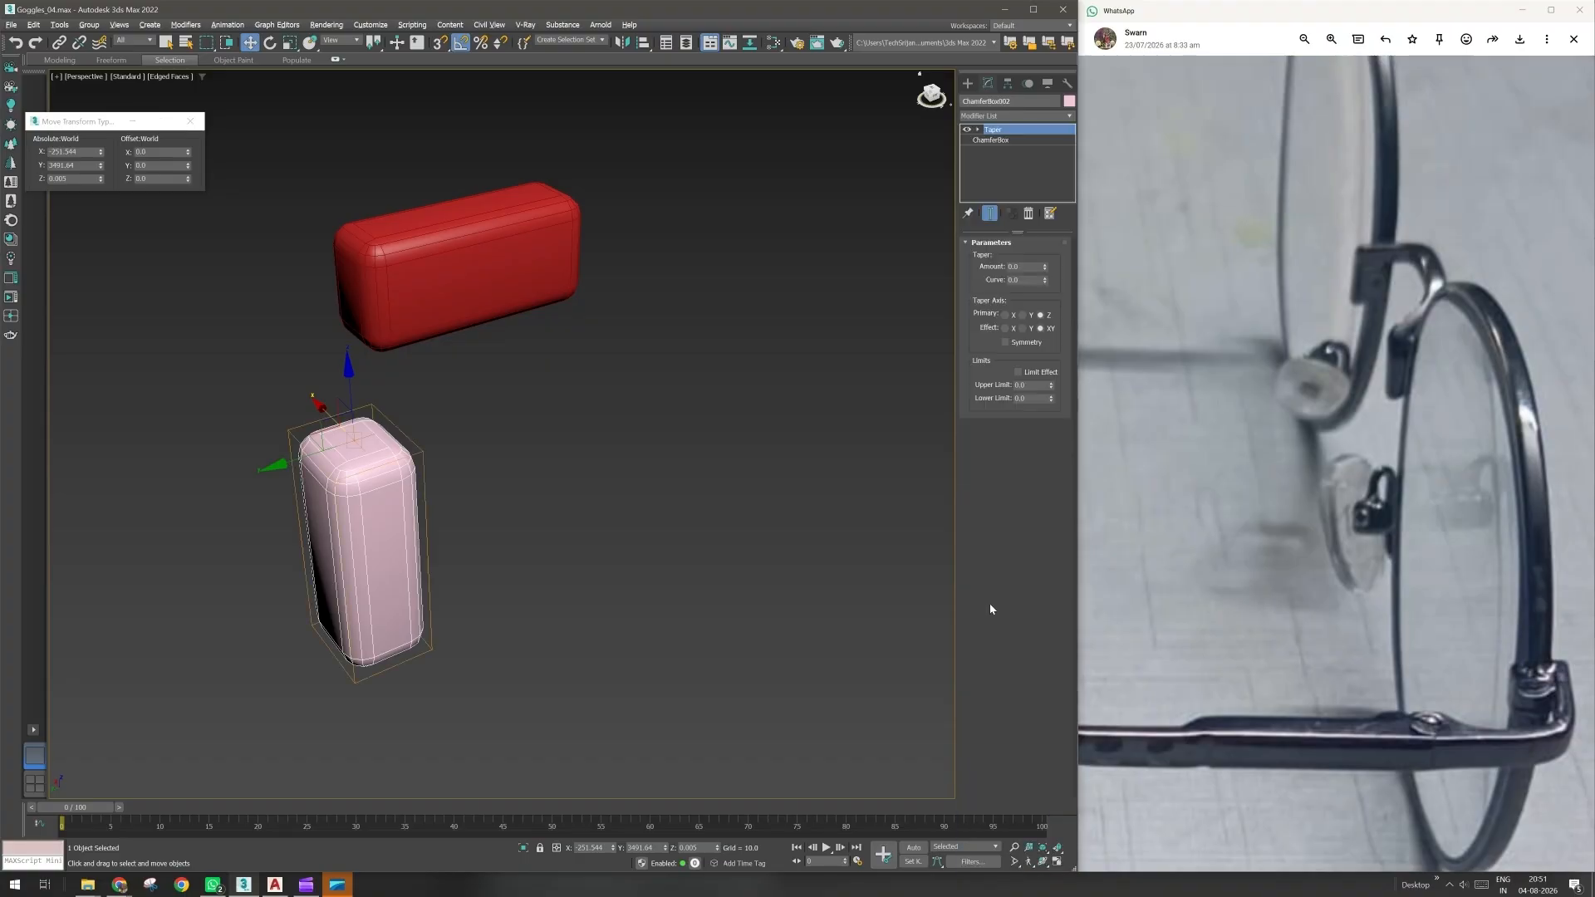
{"action": "left_click", "coordinate": [1045, 265]}
{"action": "mouse_move", "coordinate": [1047, 267]}
{"action": "left_mouse_down"}
{"action": "mouse_move", "coordinate": [1032, 270]}
{"action": "mouse_move", "coordinate": [1036, 297]}
{"action": "mouse_move", "coordinate": [1028, 246]}
{"action": "left_mouse_up"}
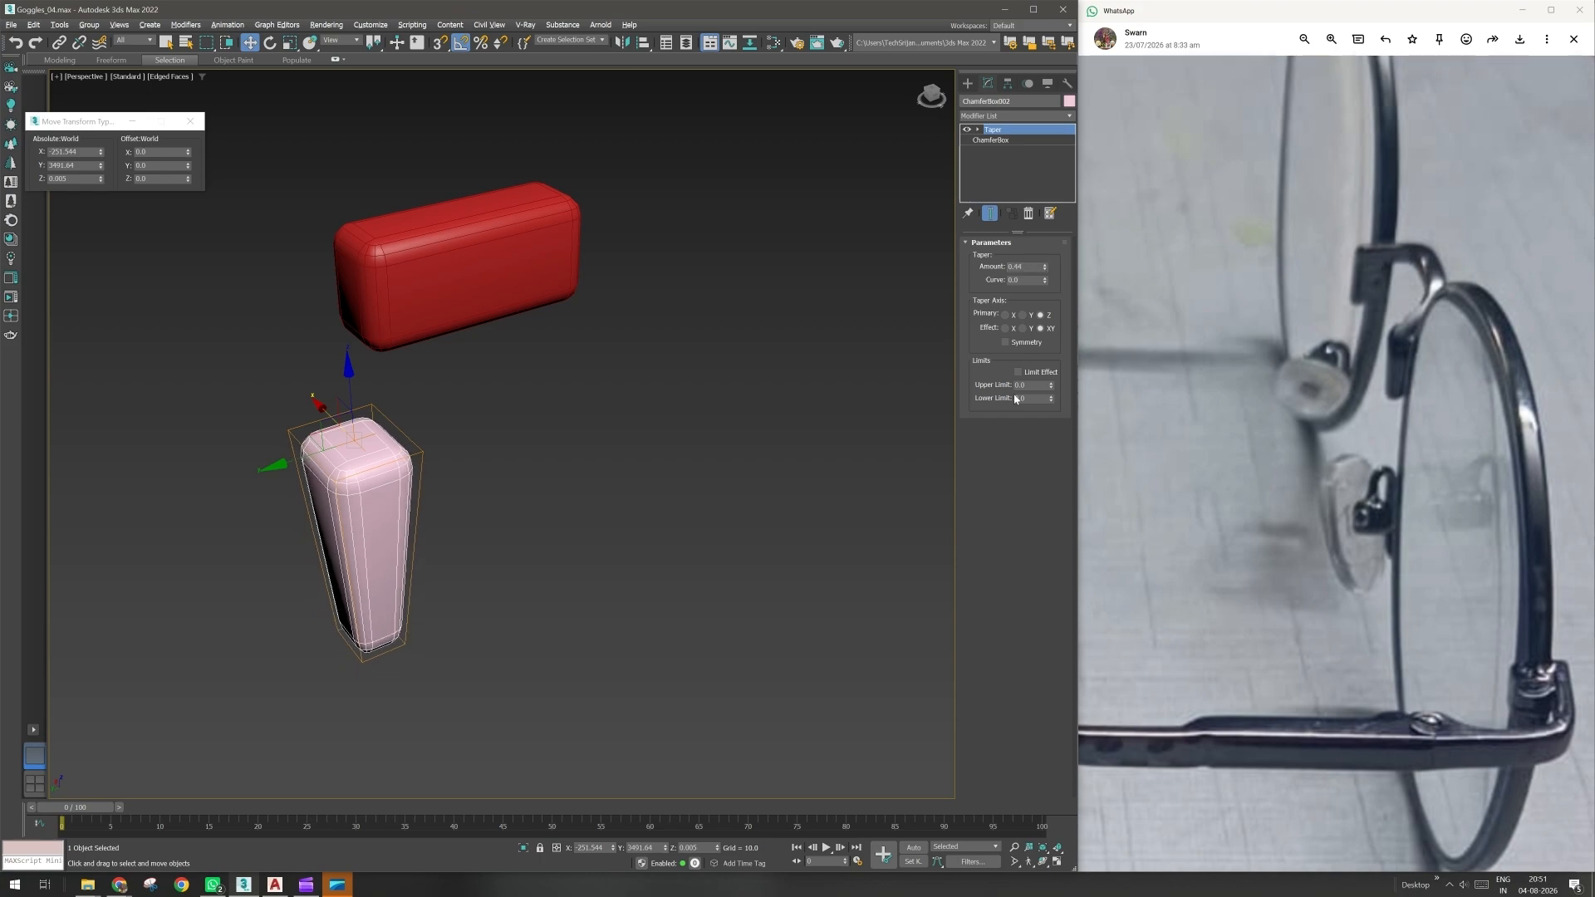
- Align the tapered box to the red chamfer box along X and Y, center to center
{"action": "middle_click_drag", "start_coordinate": [595, 520], "coordinate": [552, 484], "text": "alt"}
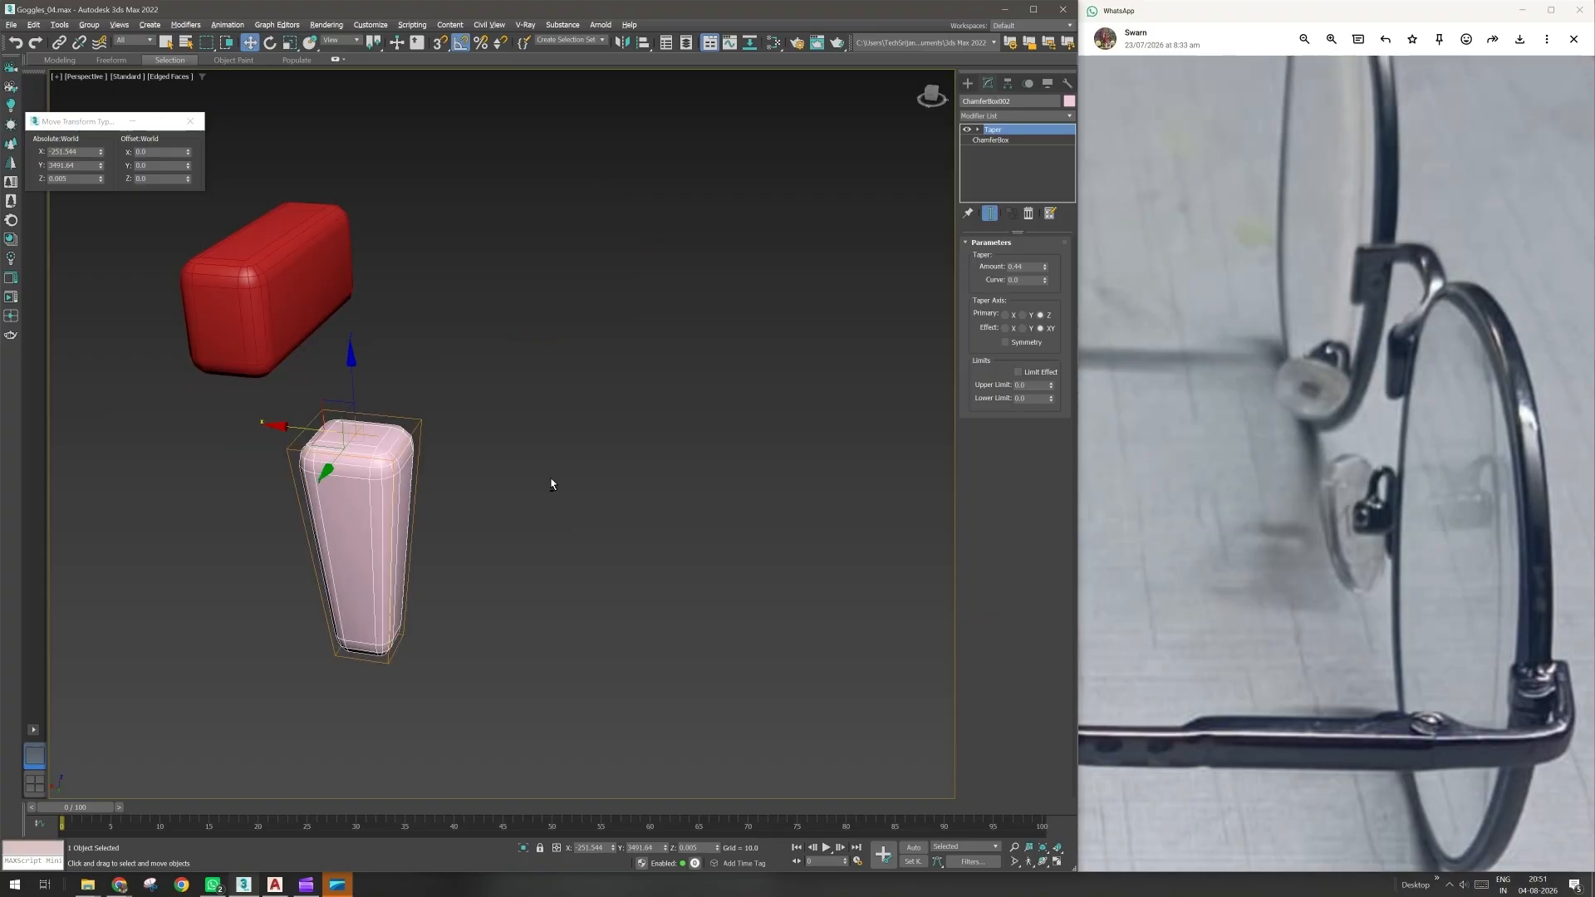
{"action": "key", "text": "alt+a"}
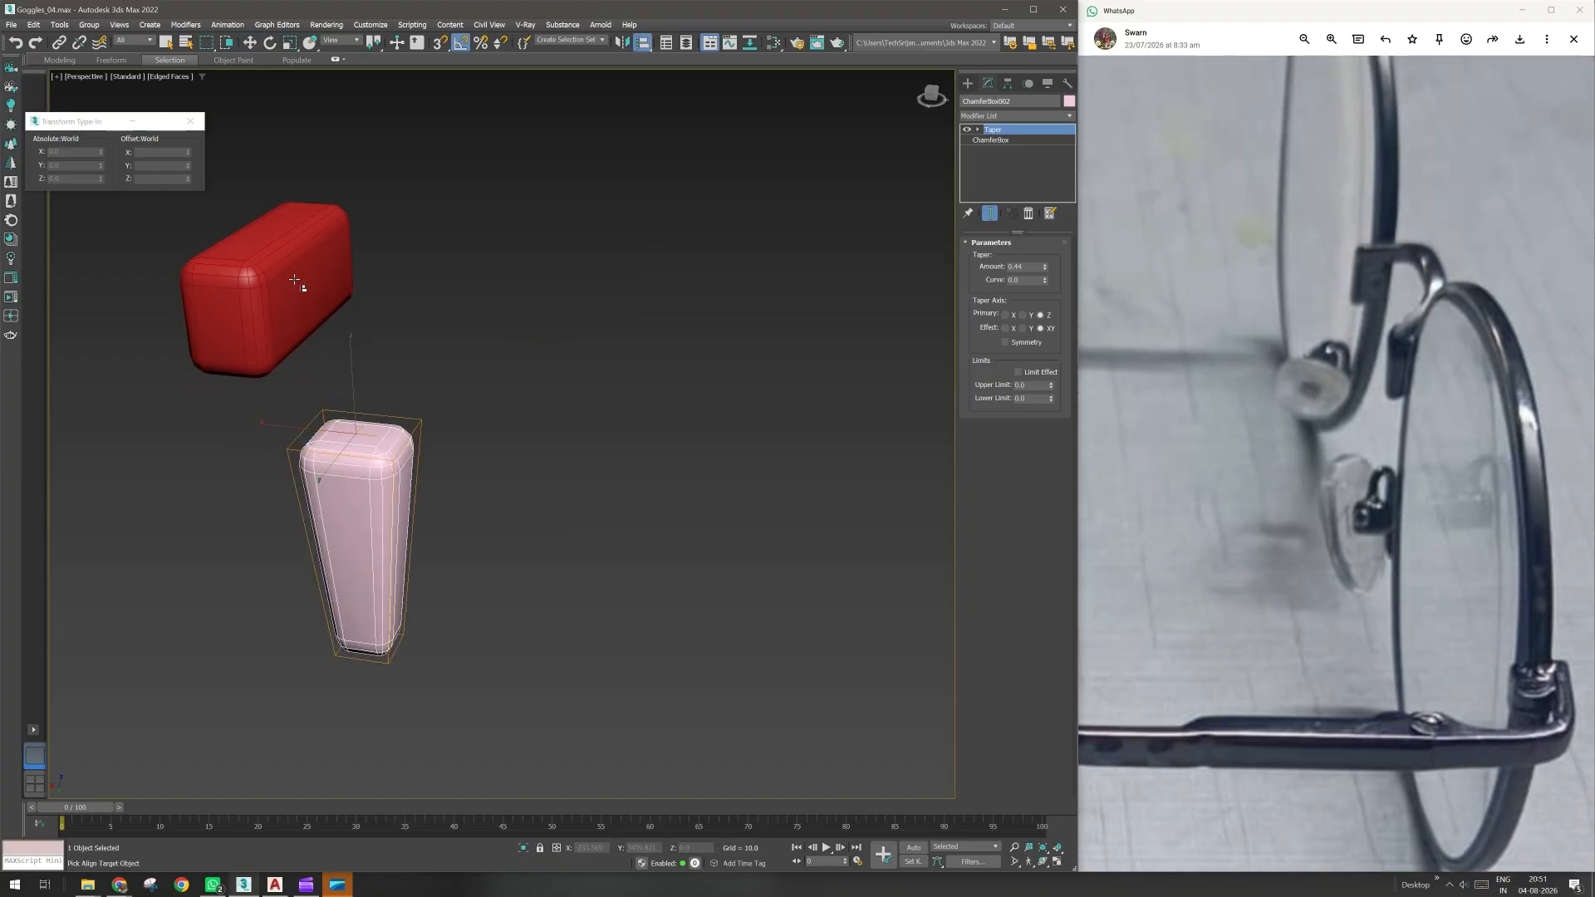
{"action": "left_click", "coordinate": [295, 280]}
{"action": "left_click", "coordinate": [482, 362]}
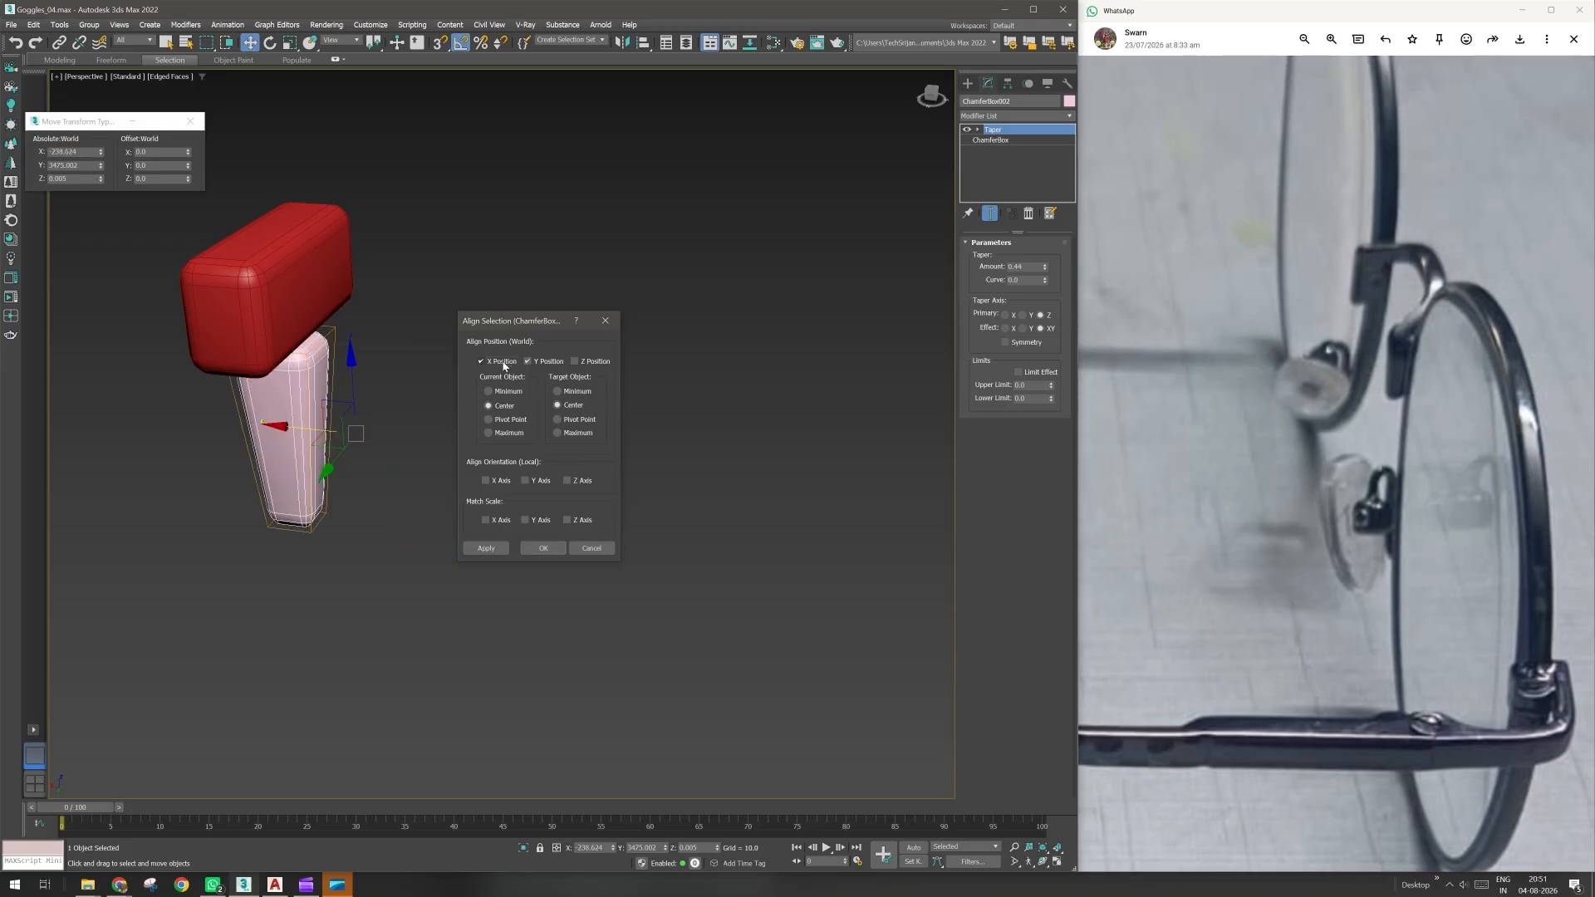
{"action": "left_click", "coordinate": [502, 549]}
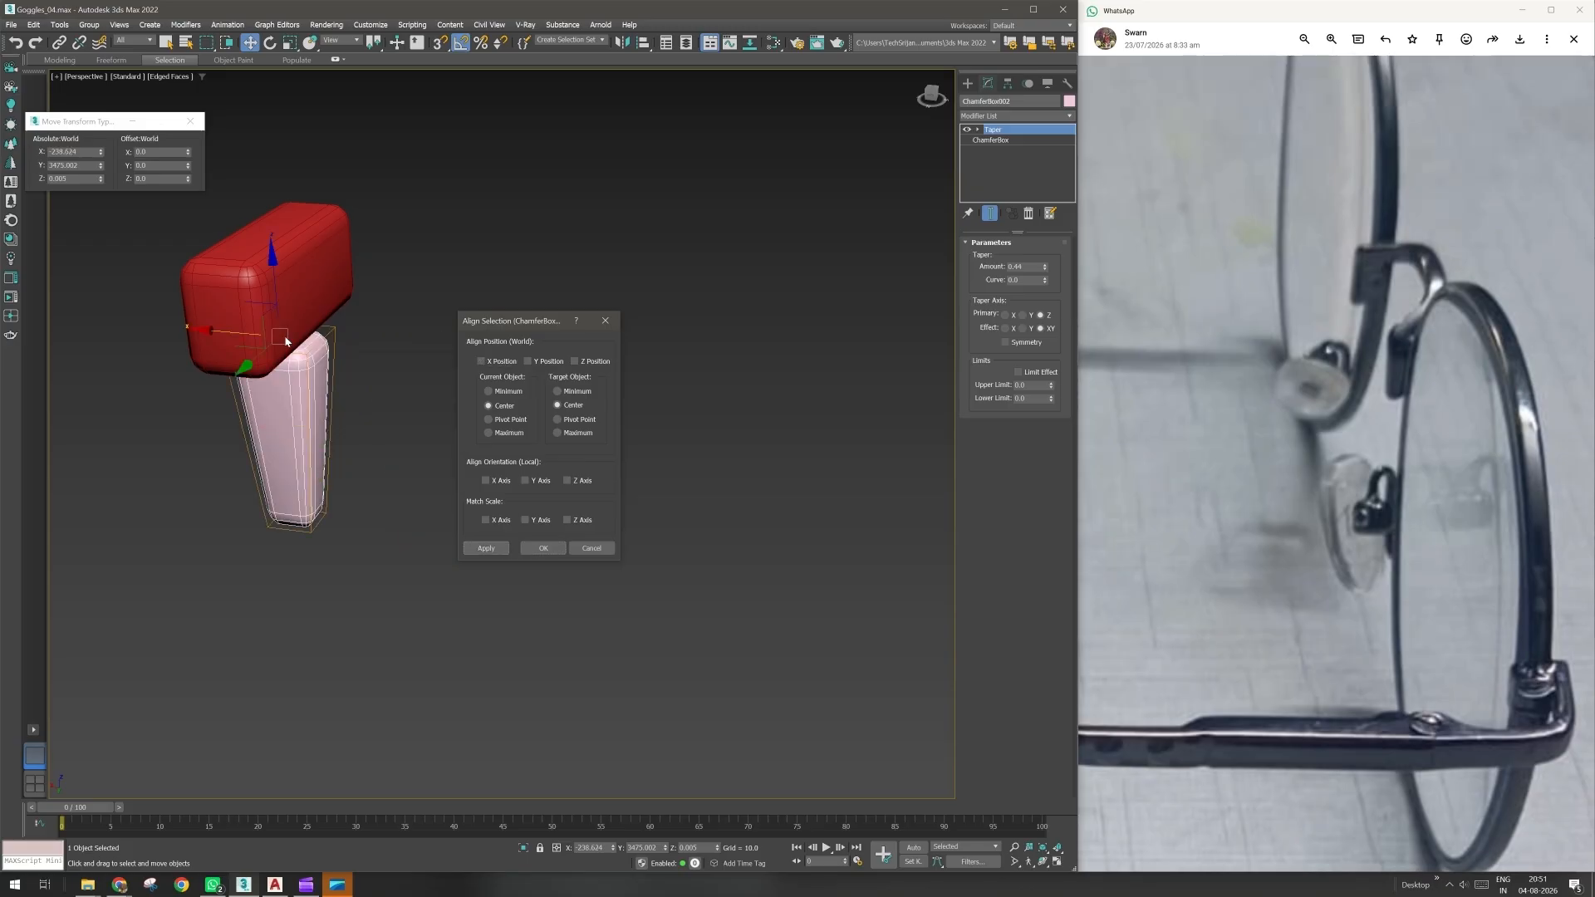
- Align the tapered box to the red box along Y only, maximum to maximum
{"action": "left_click", "coordinate": [528, 361]}
{"action": "left_click", "coordinate": [489, 433]}
{"action": "left_click", "coordinate": [558, 433]}
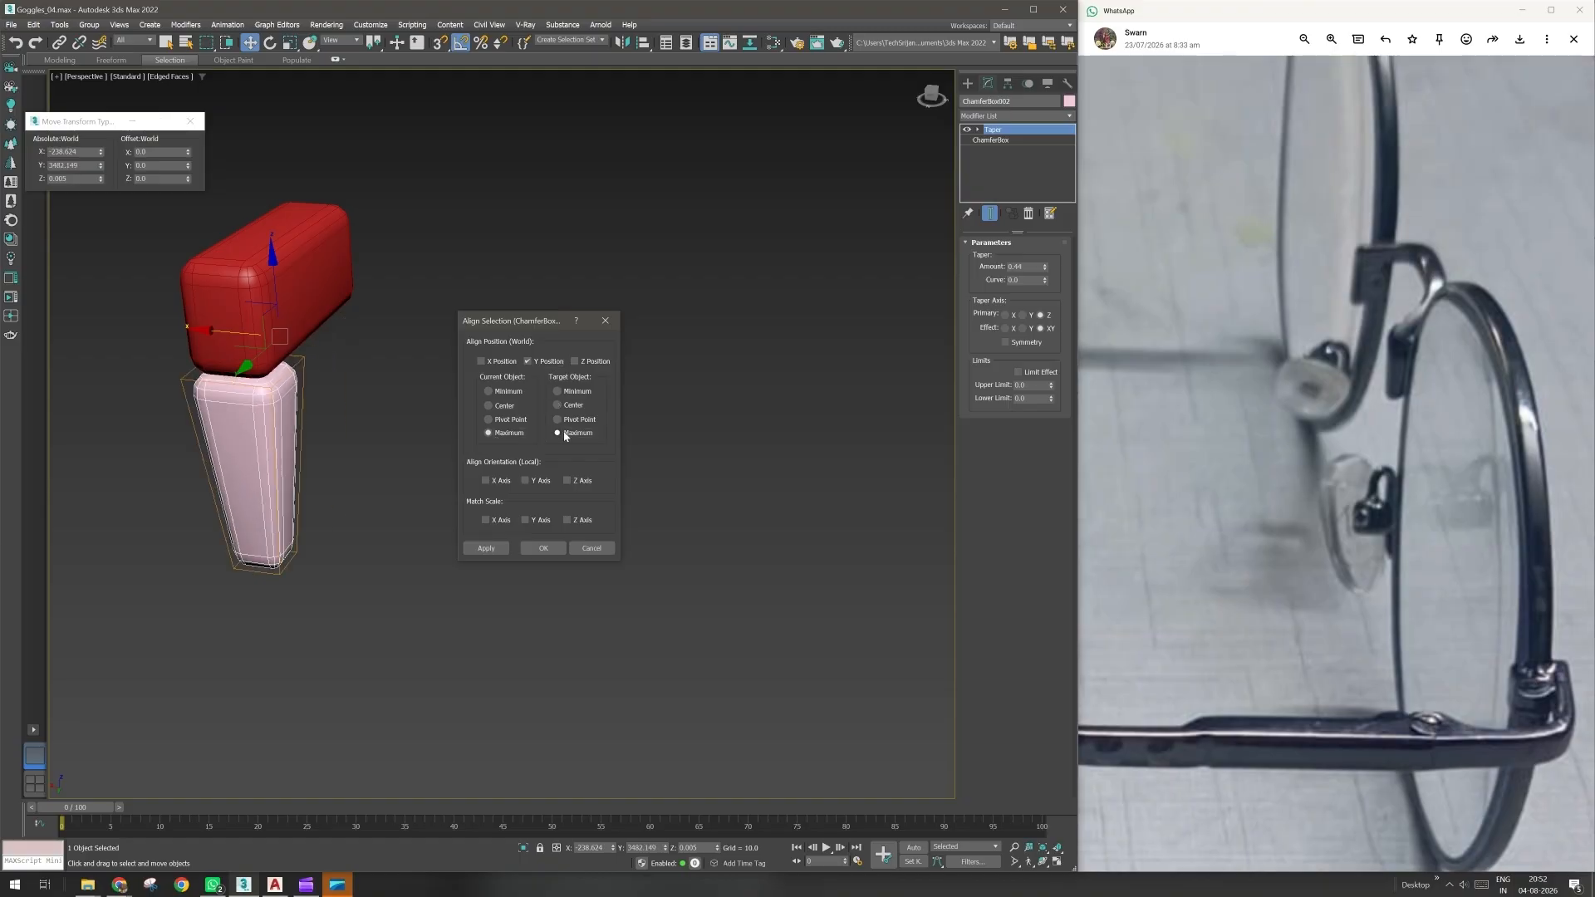
{"action": "left_click", "coordinate": [499, 549]}
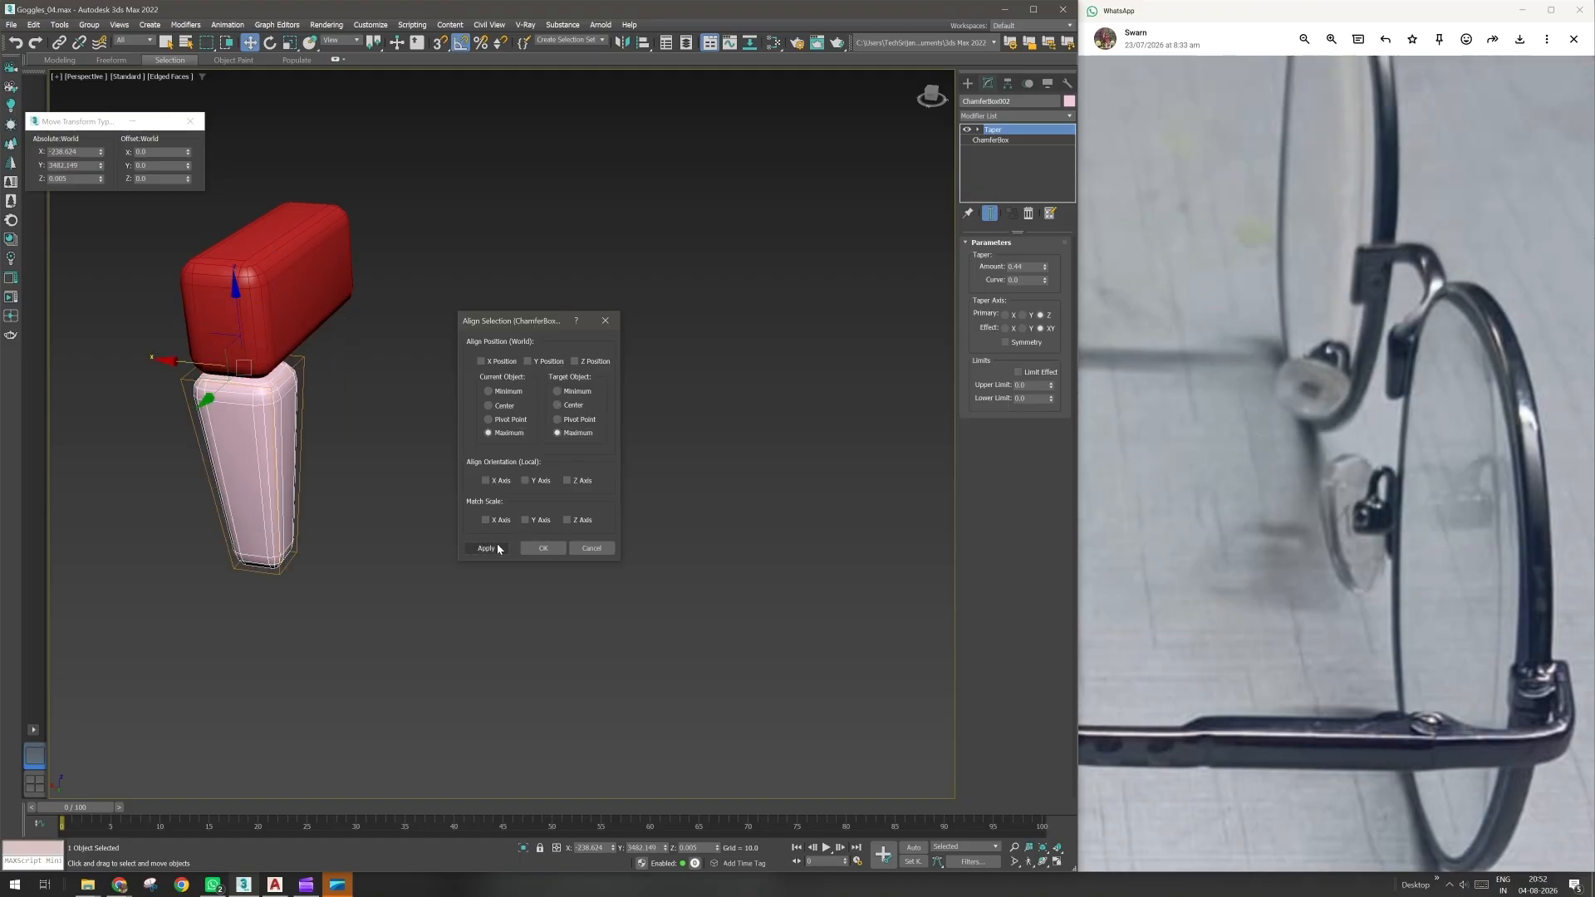
- Align the tapered box to the red box along Z only, current object maximum to target minimum
{"action": "left_click", "coordinate": [575, 361]}
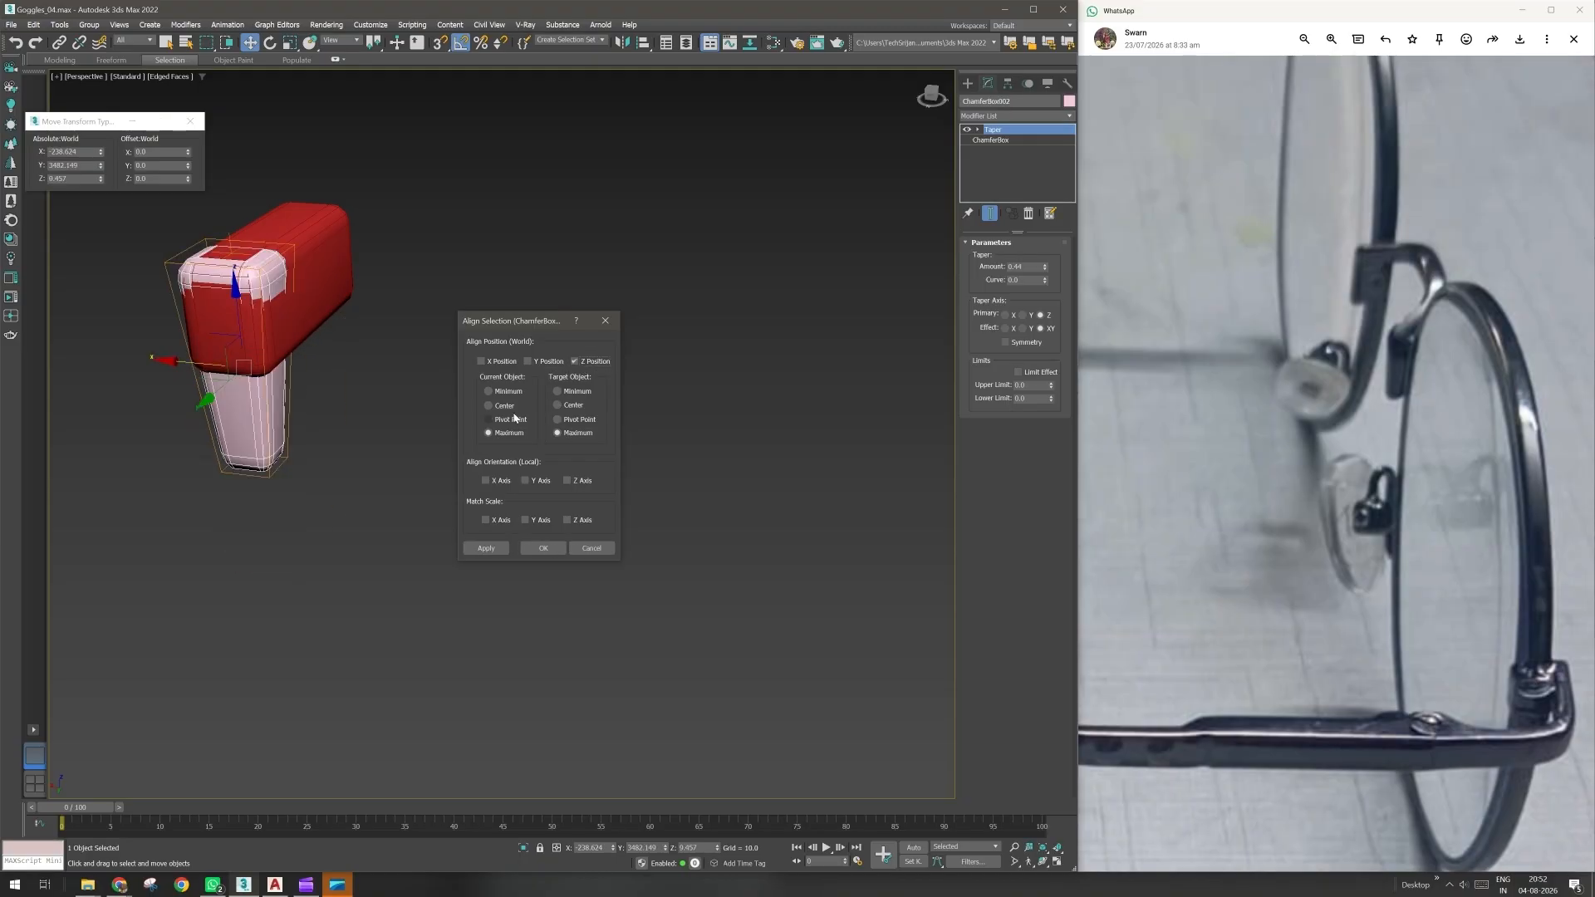
{"action": "left_click", "coordinate": [506, 393]}
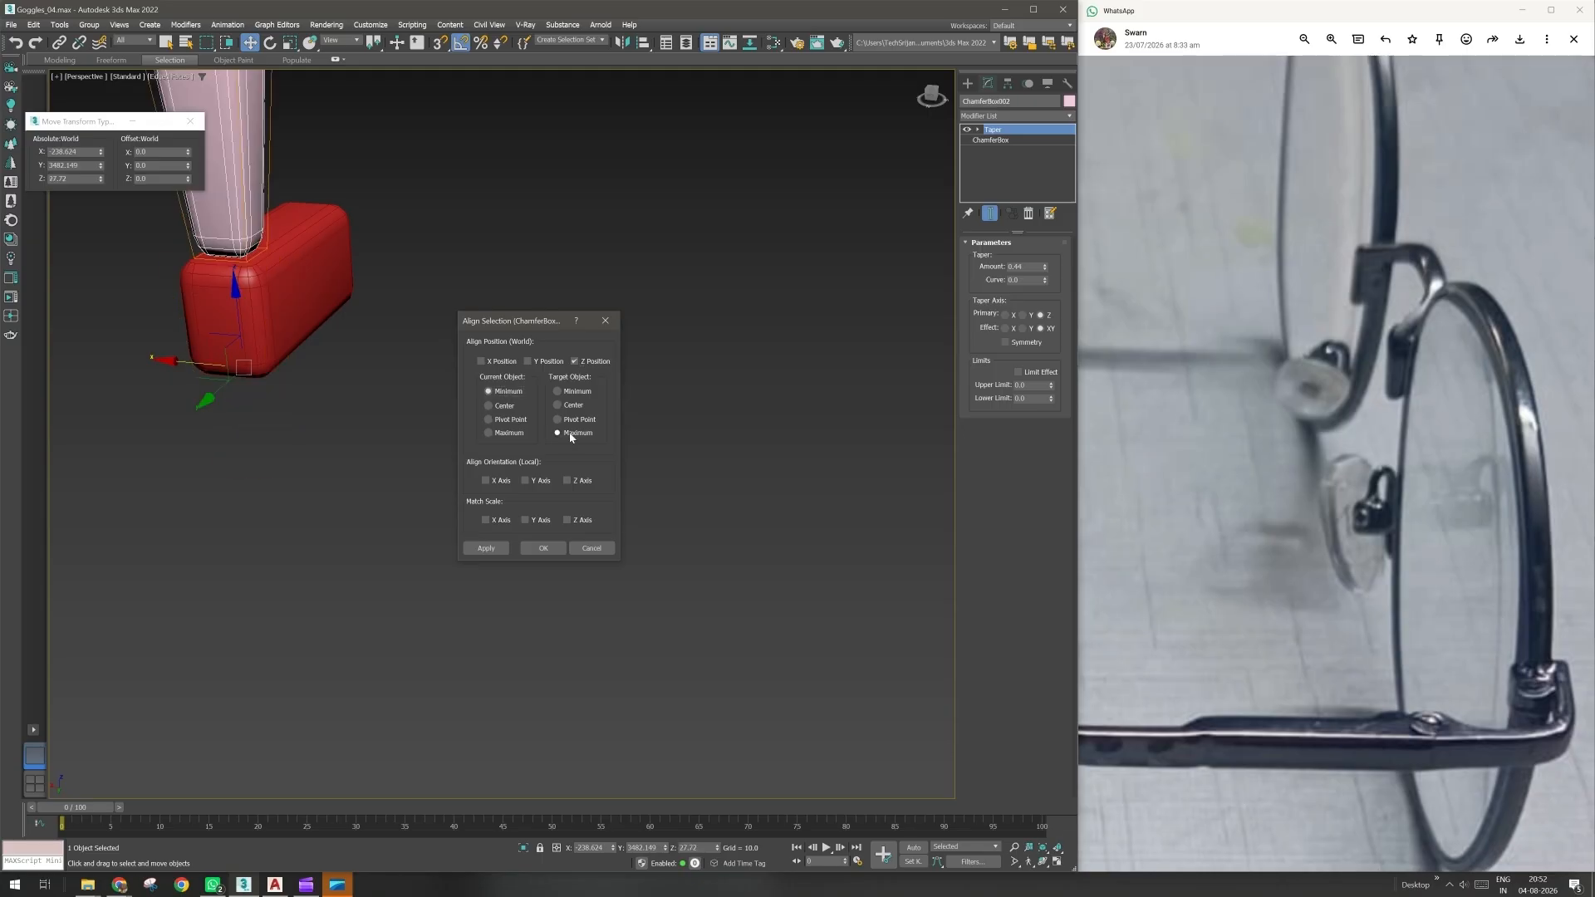
{"action": "left_click", "coordinate": [574, 392]}
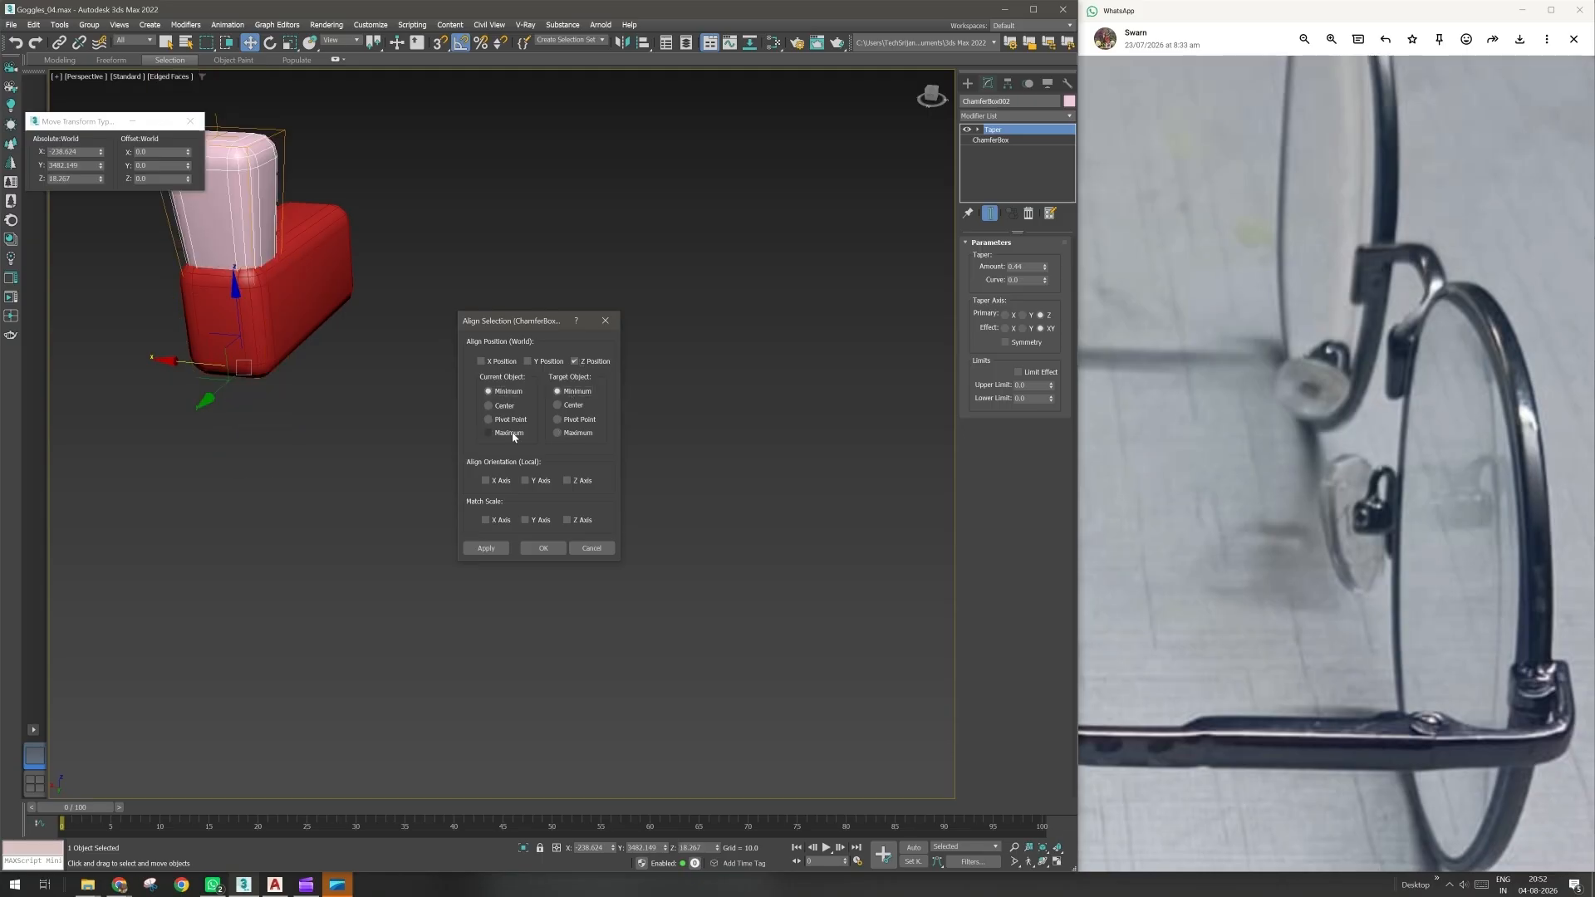
{"action": "left_click", "coordinate": [509, 434]}
{"action": "left_click", "coordinate": [531, 547]}
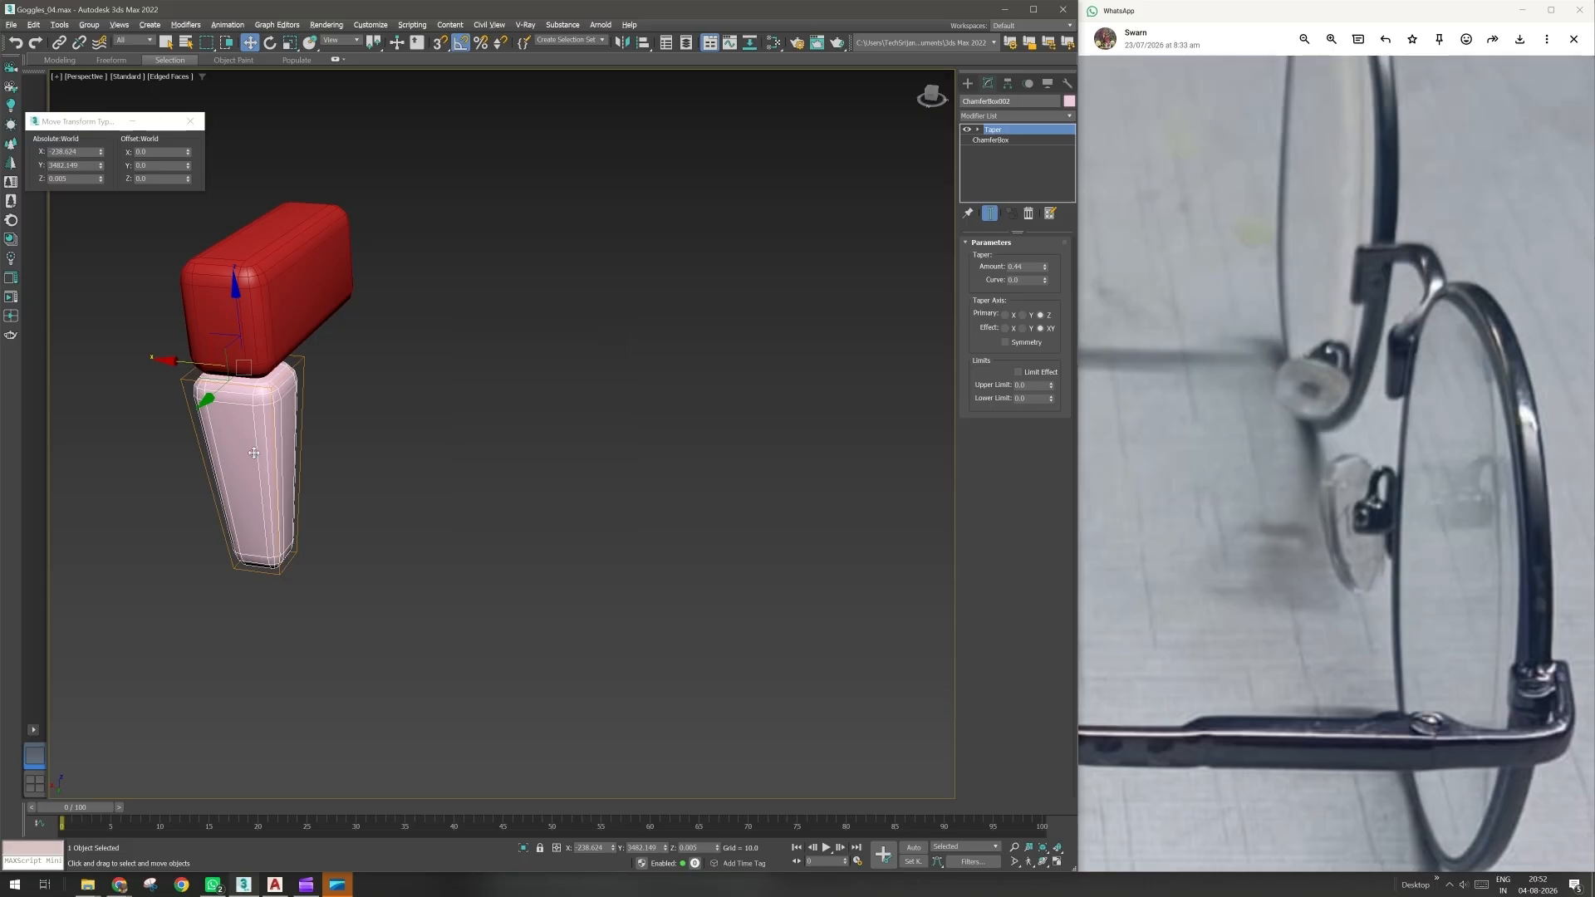
- Move the tapered box down about 1.9 along Z, leaving a small gap below the red box
{"action": "mouse_move", "coordinate": [253, 453]}
{"action": "middle_mouse_down", "text": "alt"}
{"action": "mouse_move", "coordinate": [158, 417]}
{"action": "mouse_move", "coordinate": [249, 430]}
{"action": "middle_mouse_up", "text": "alt"}
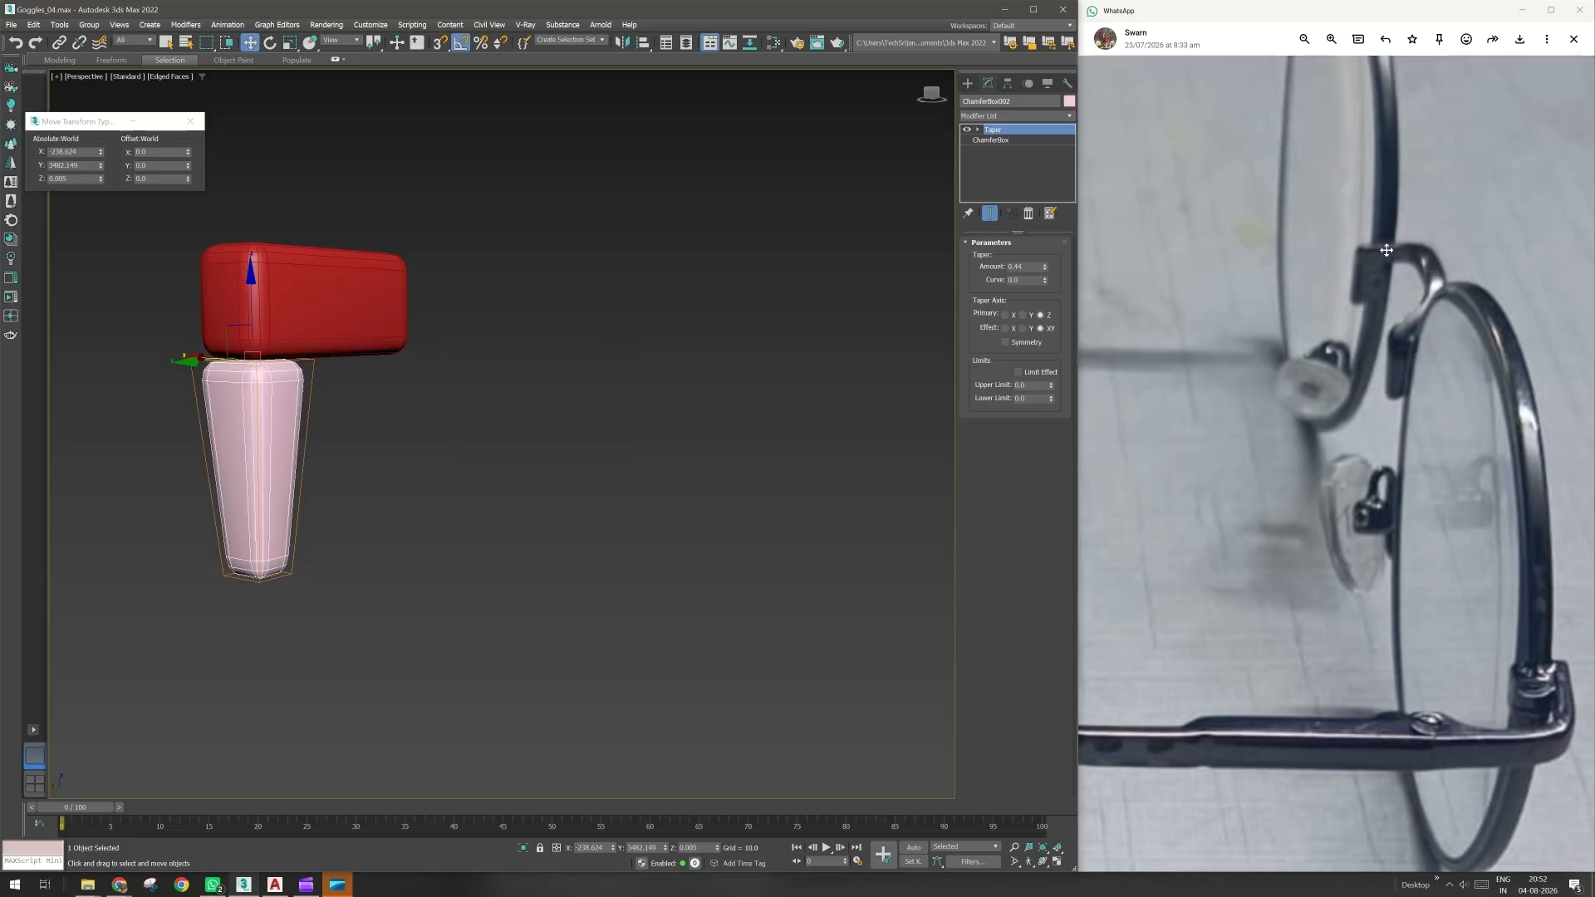
{"action": "scroll", "coordinate": [1386, 250], "scroll_direction": "up", "scroll_amount": 2}
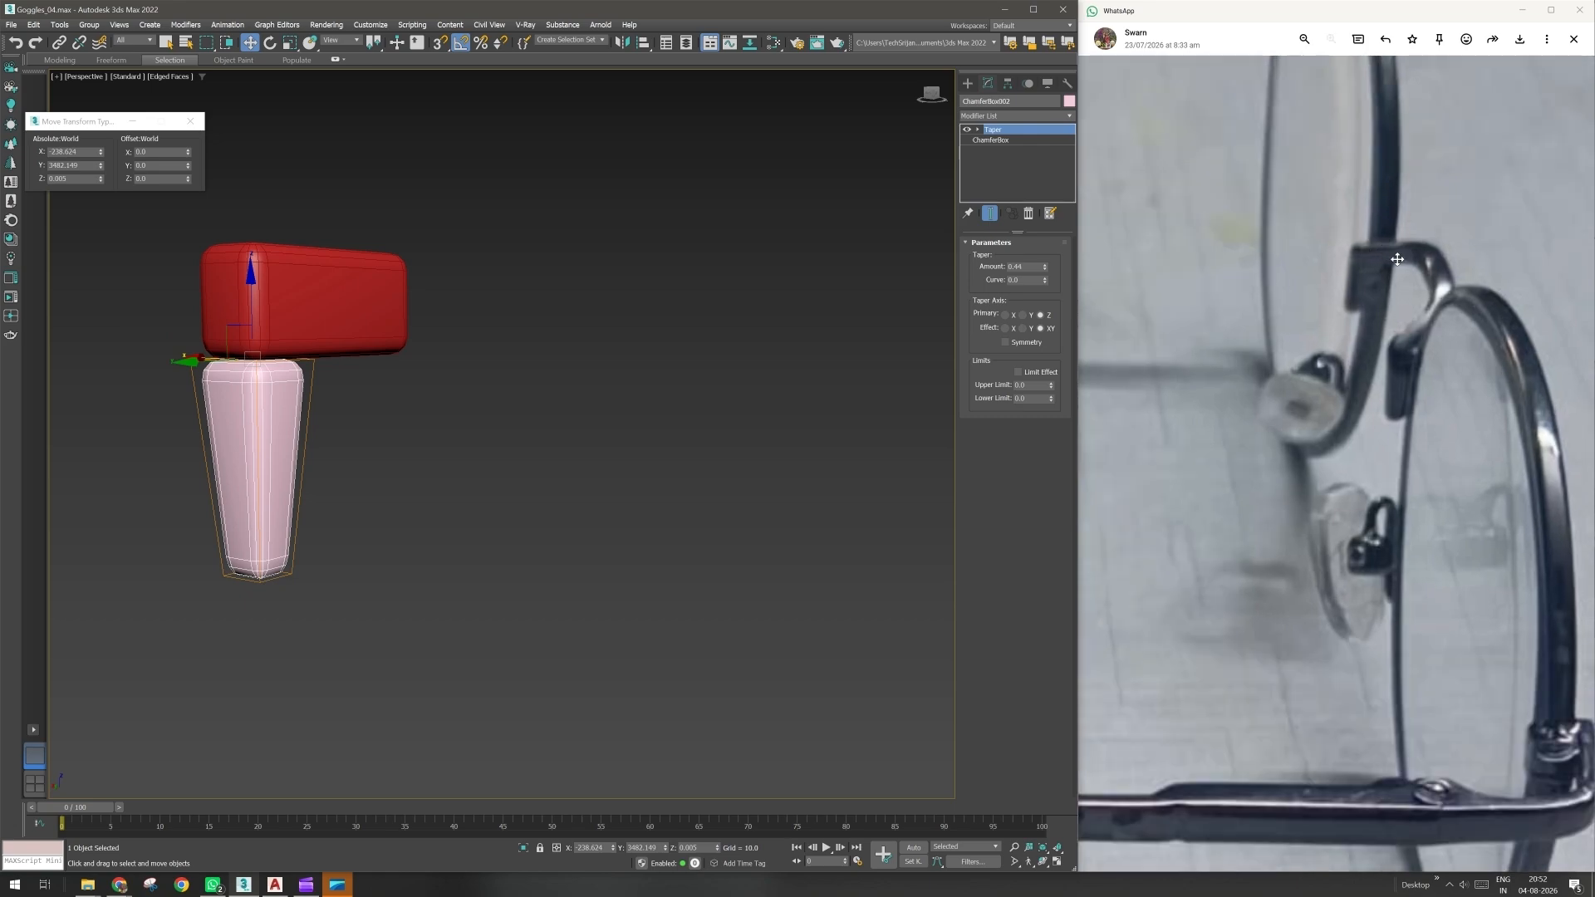
{"action": "middle_click_drag", "start_coordinate": [478, 442], "coordinate": [501, 490]}
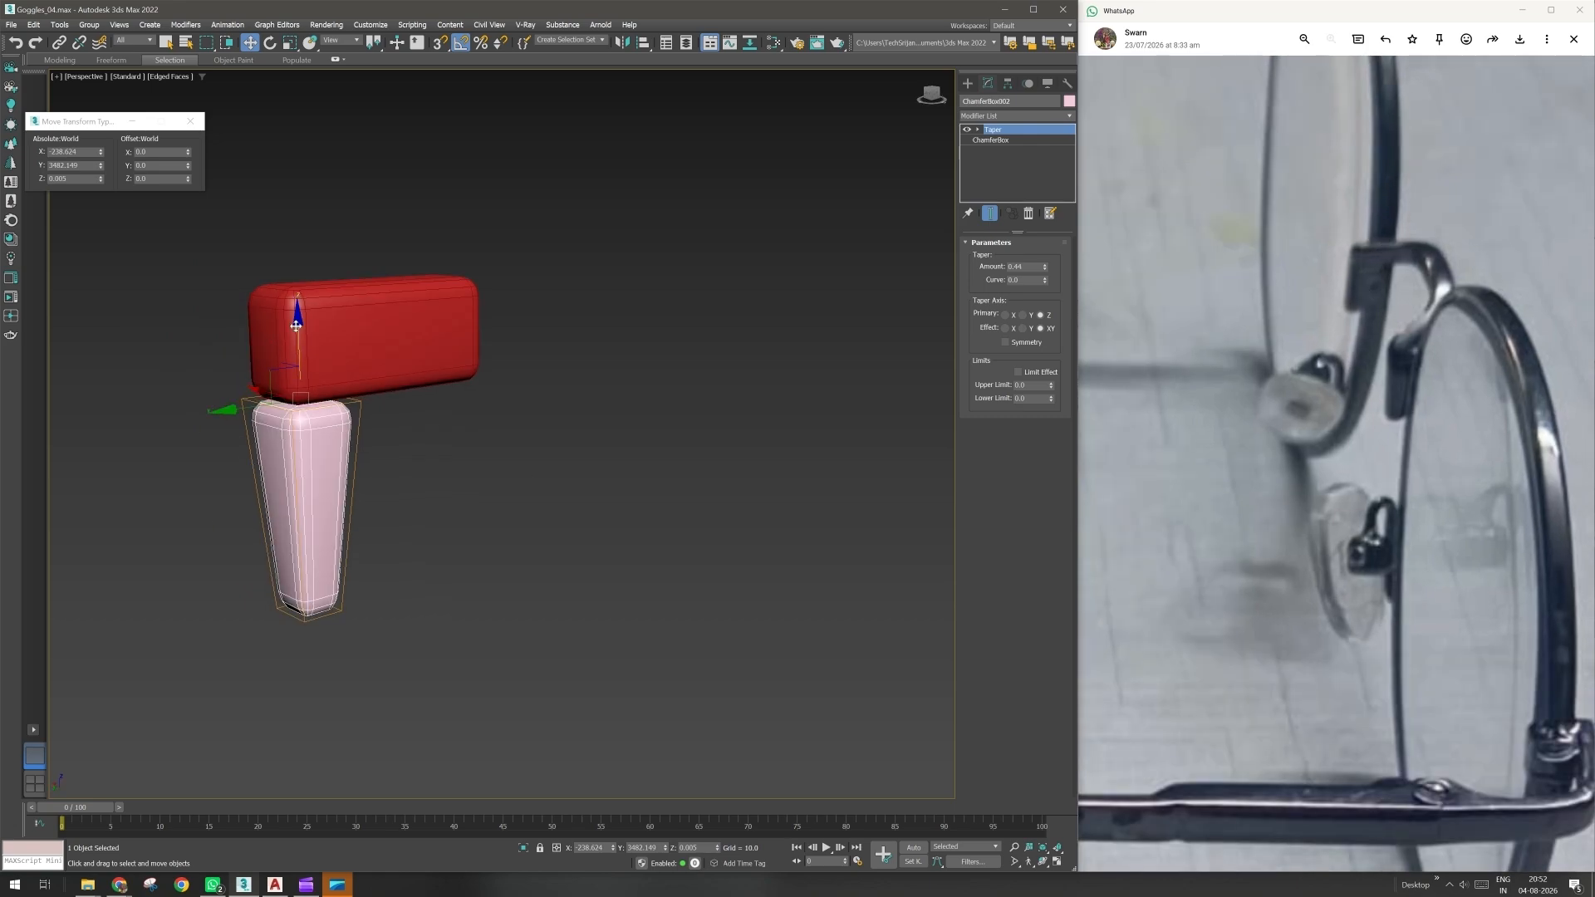
{"action": "left_click_drag", "start_coordinate": [298, 331], "coordinate": [297, 347]}
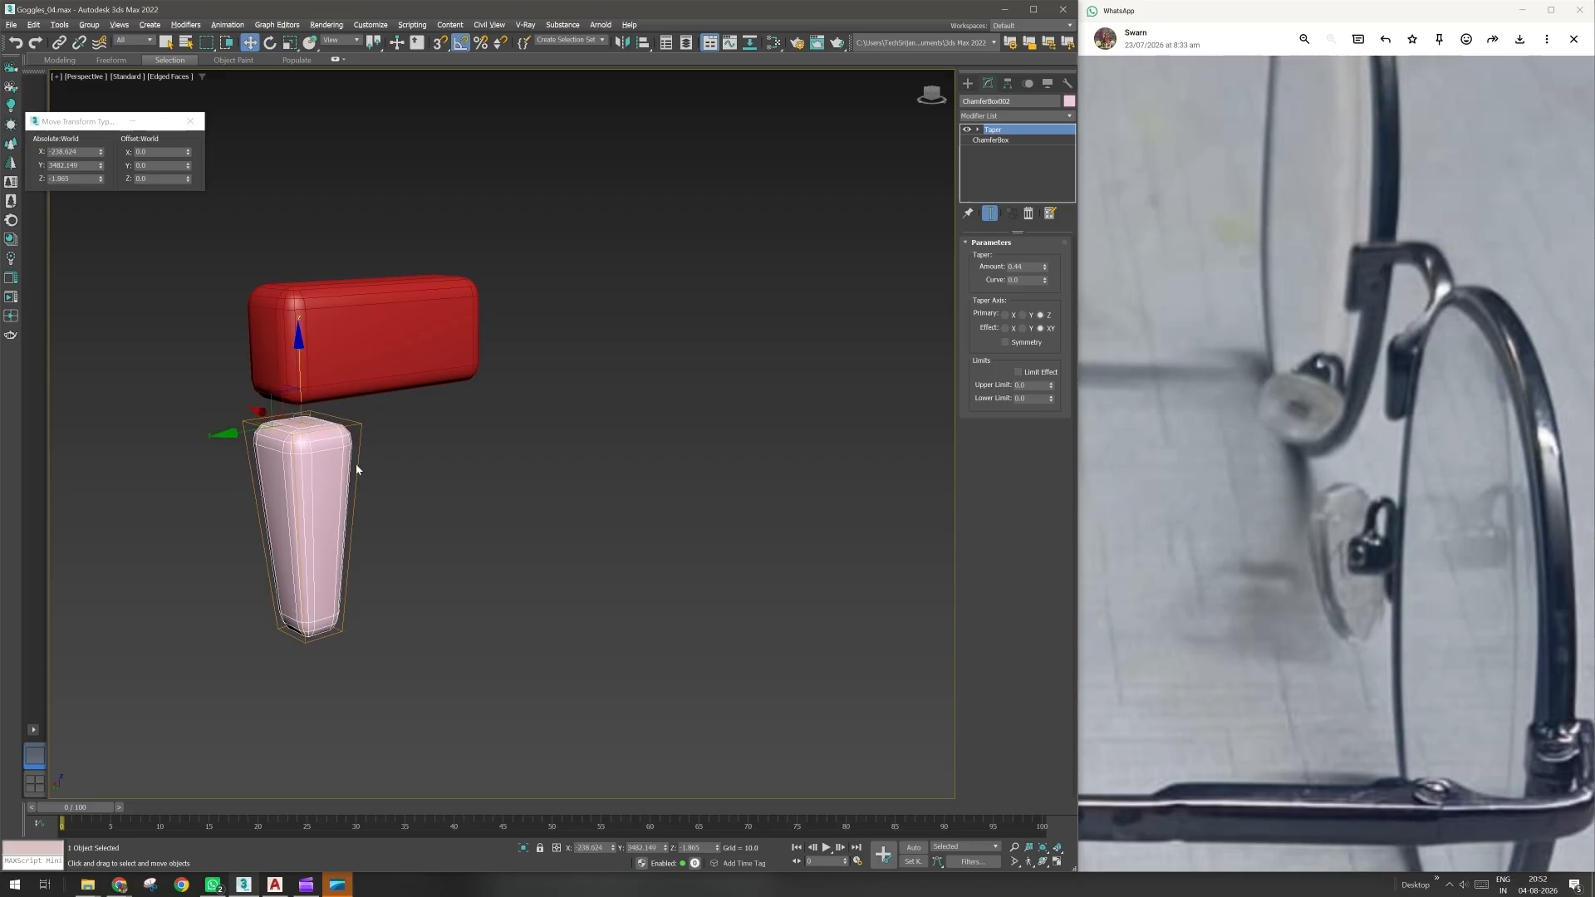
- Convert the red chamfer box to an Editable Poly
{"action": "middle_click_drag", "start_coordinate": [356, 469], "coordinate": [385, 360], "text": "alt"}
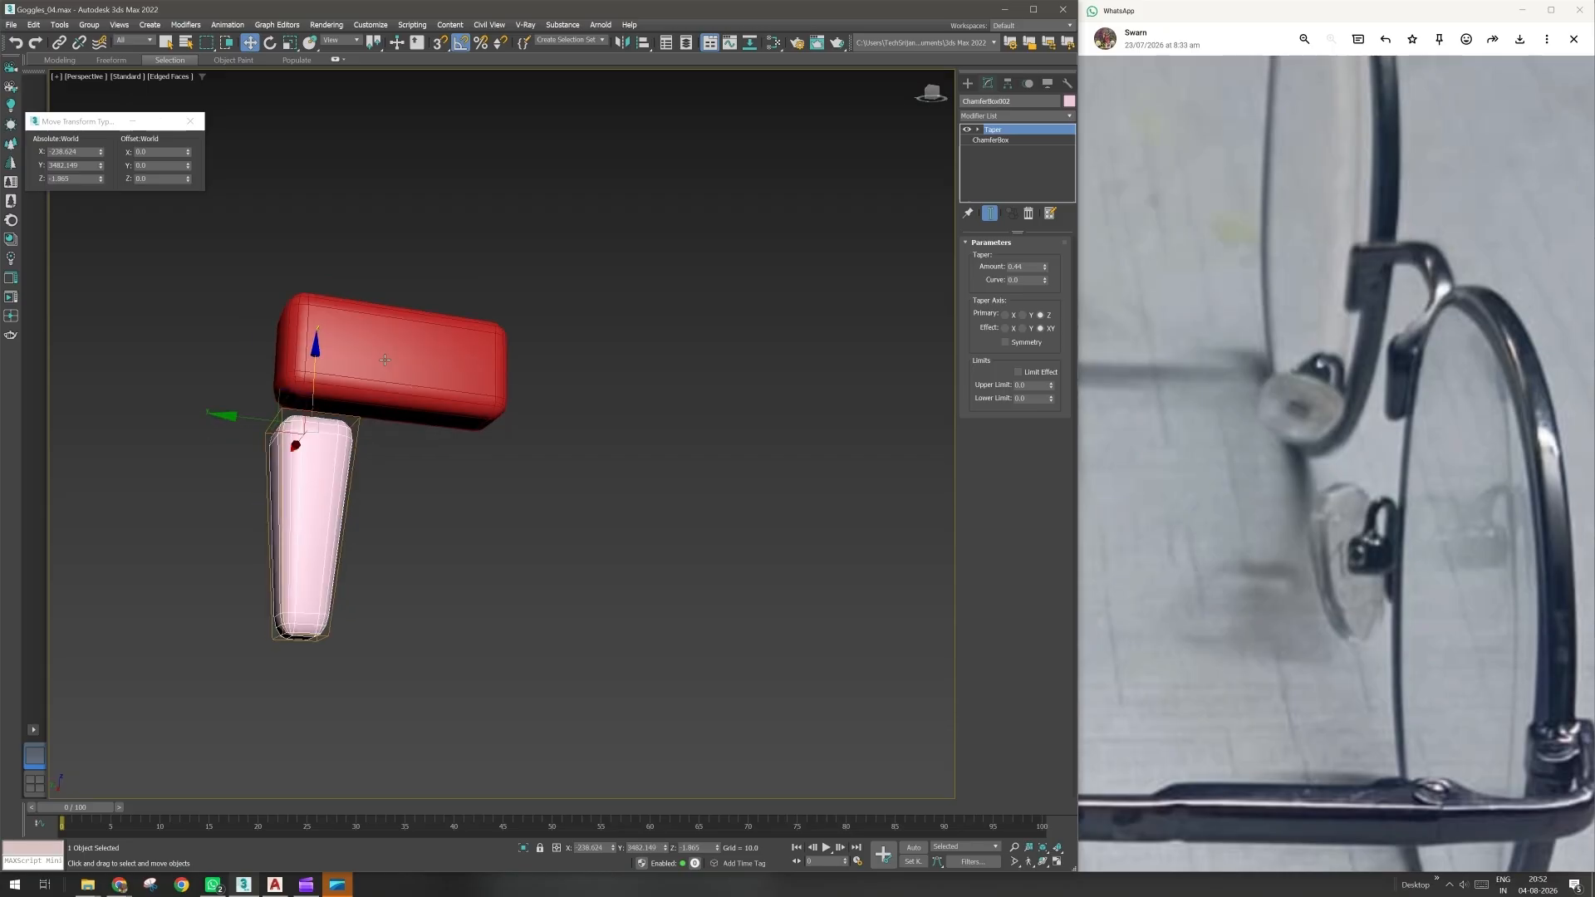
{"action": "left_click", "coordinate": [386, 362]}
{"action": "right_click", "coordinate": [385, 364]}
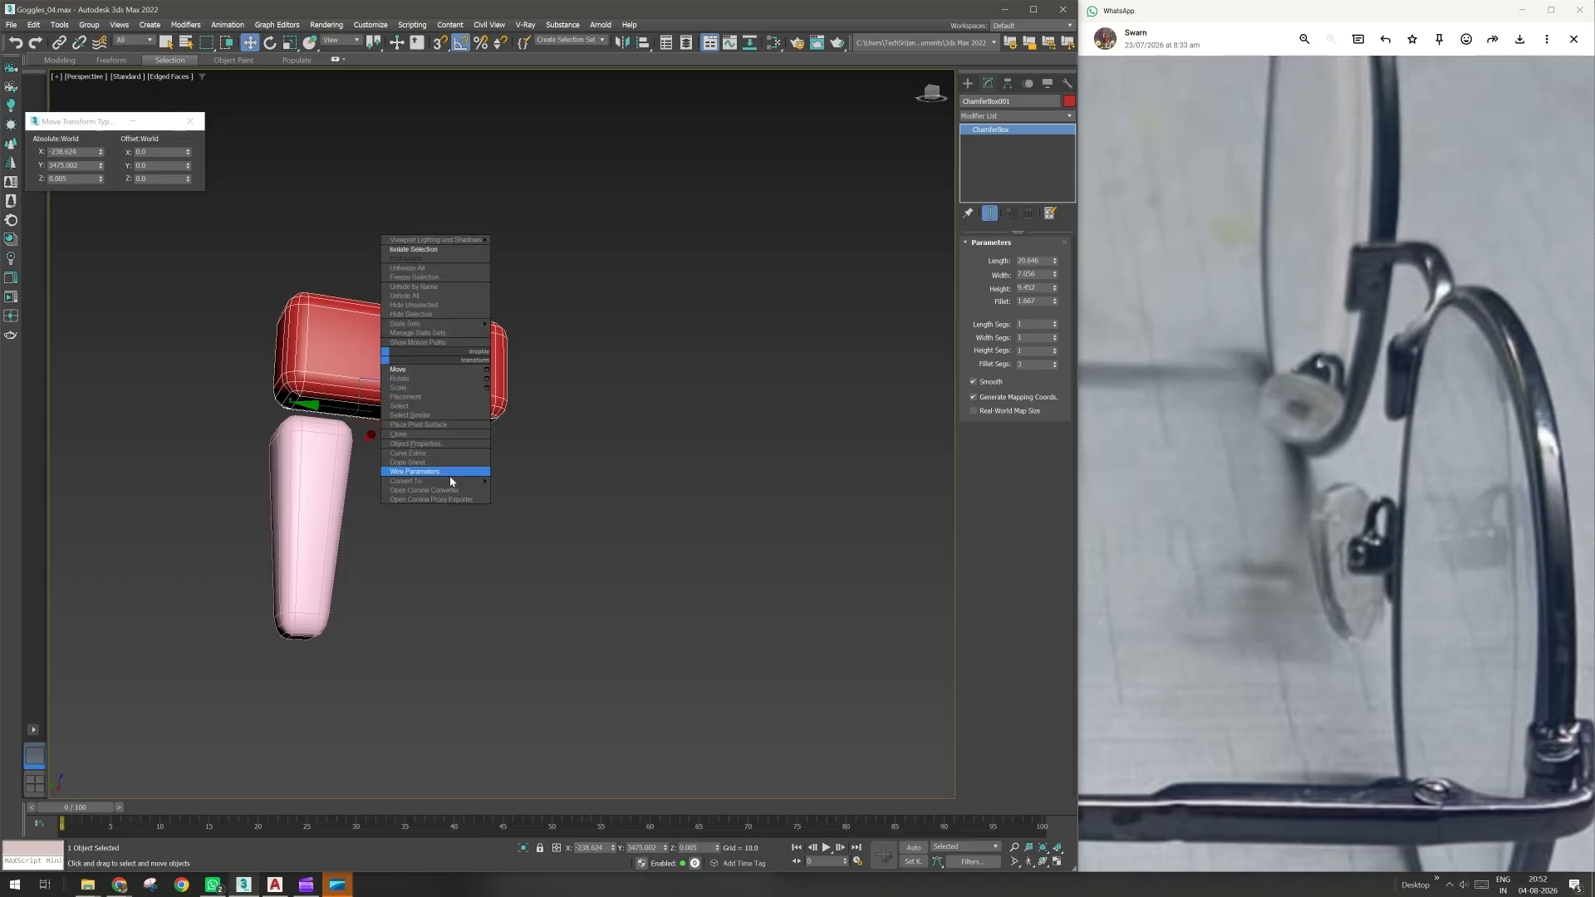
{"action": "mouse_move", "coordinate": [458, 483]}
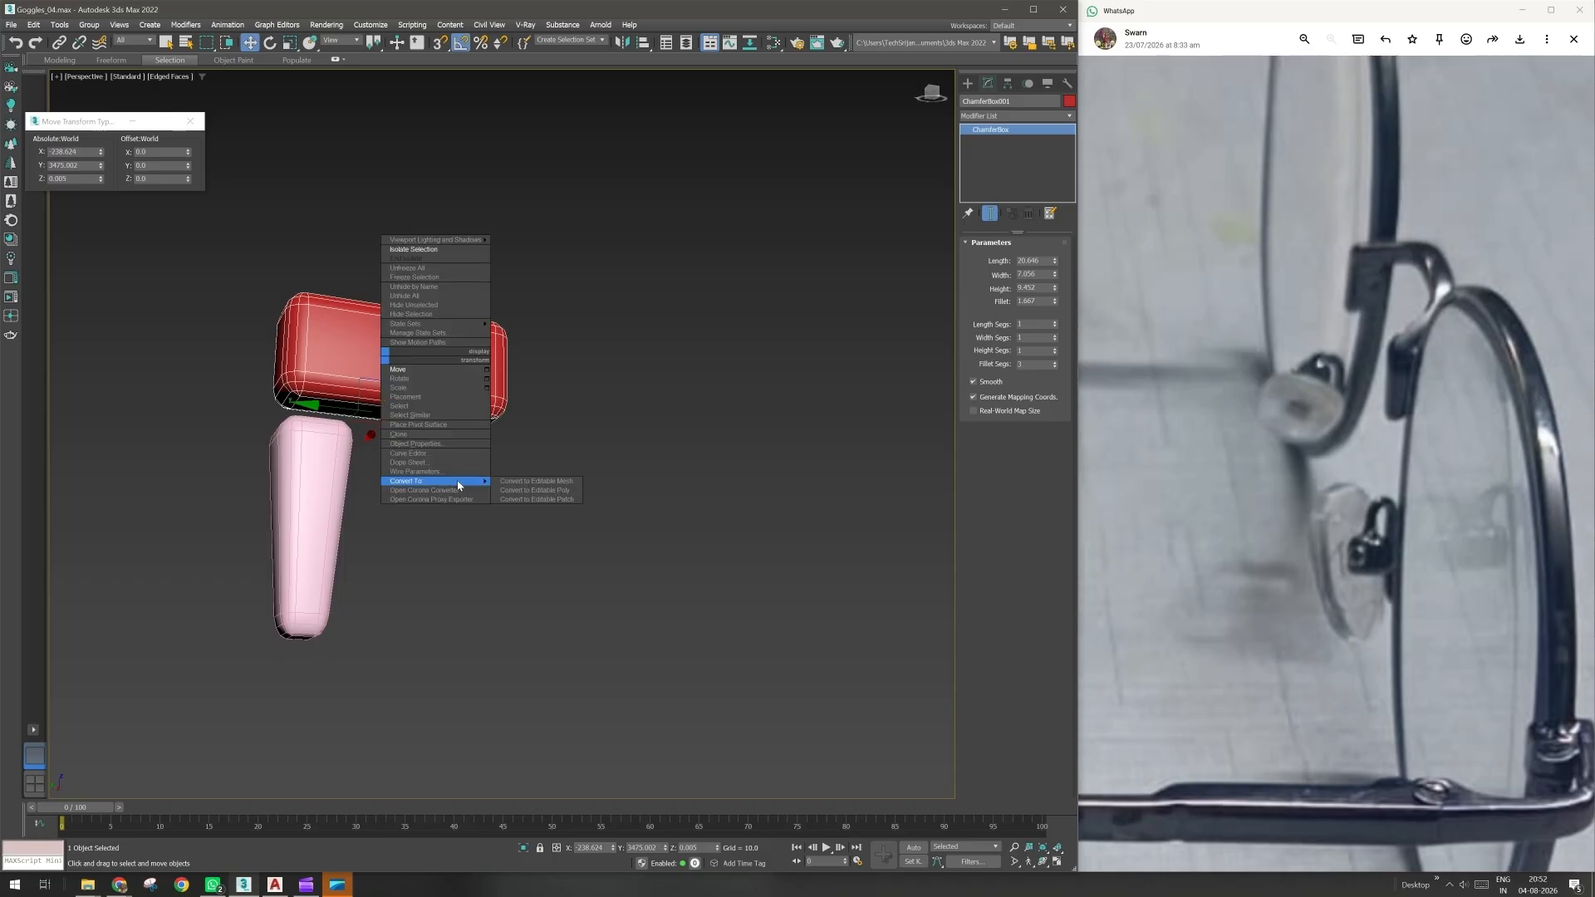
{"action": "left_click", "coordinate": [536, 490]}
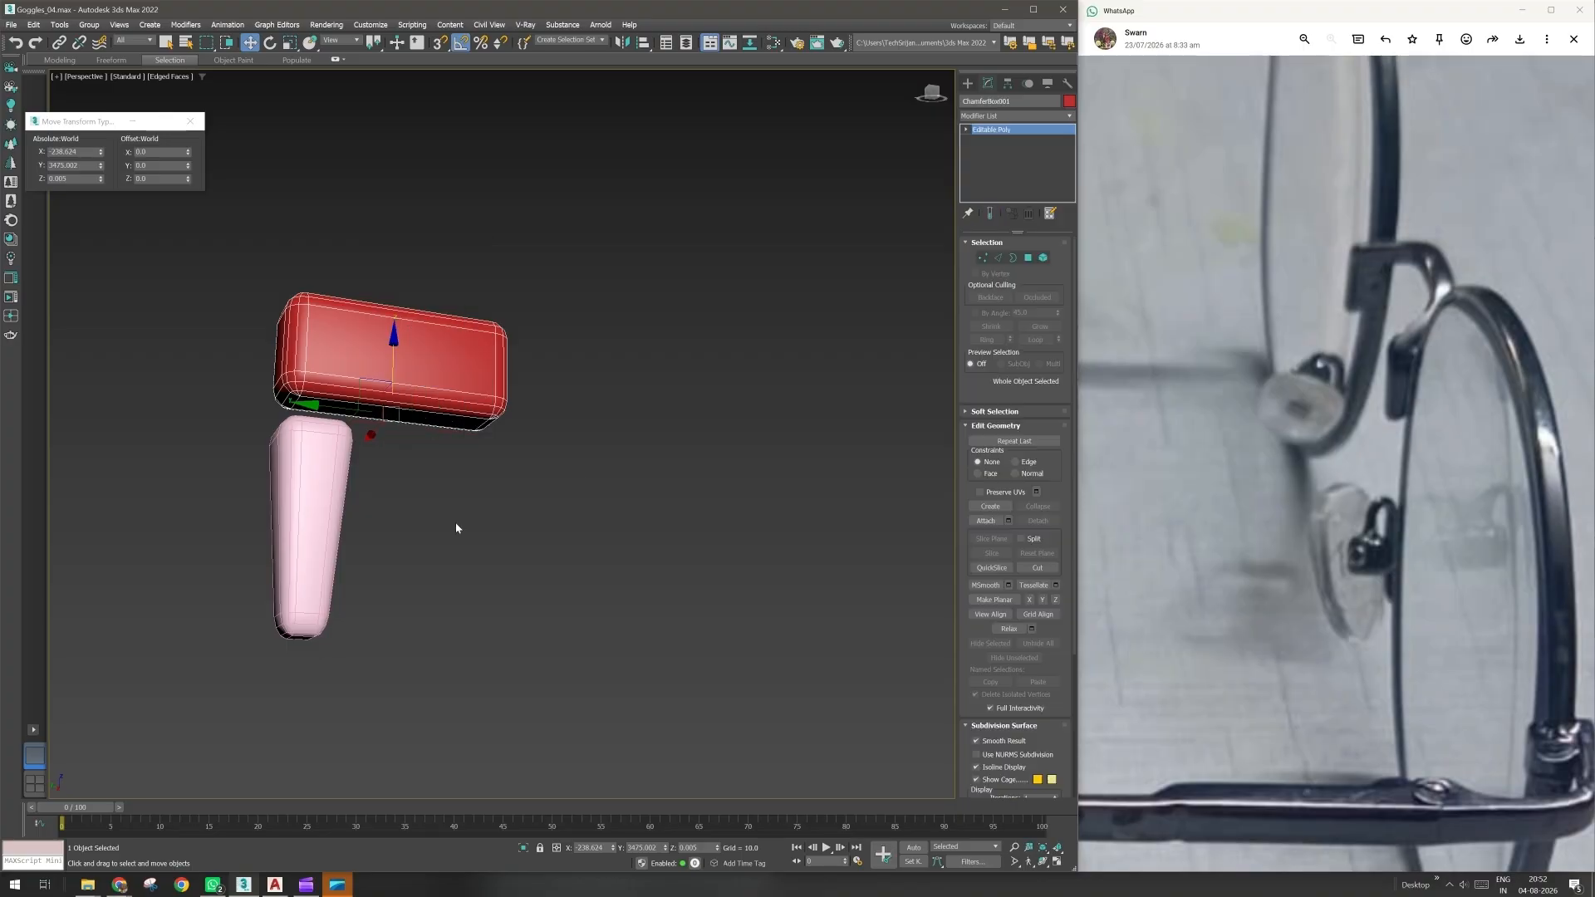
- Convert the tapered box with its Taper modifier to an Editable Poly
{"action": "left_click", "coordinate": [317, 460]}
{"action": "left_click", "coordinate": [994, 130]}
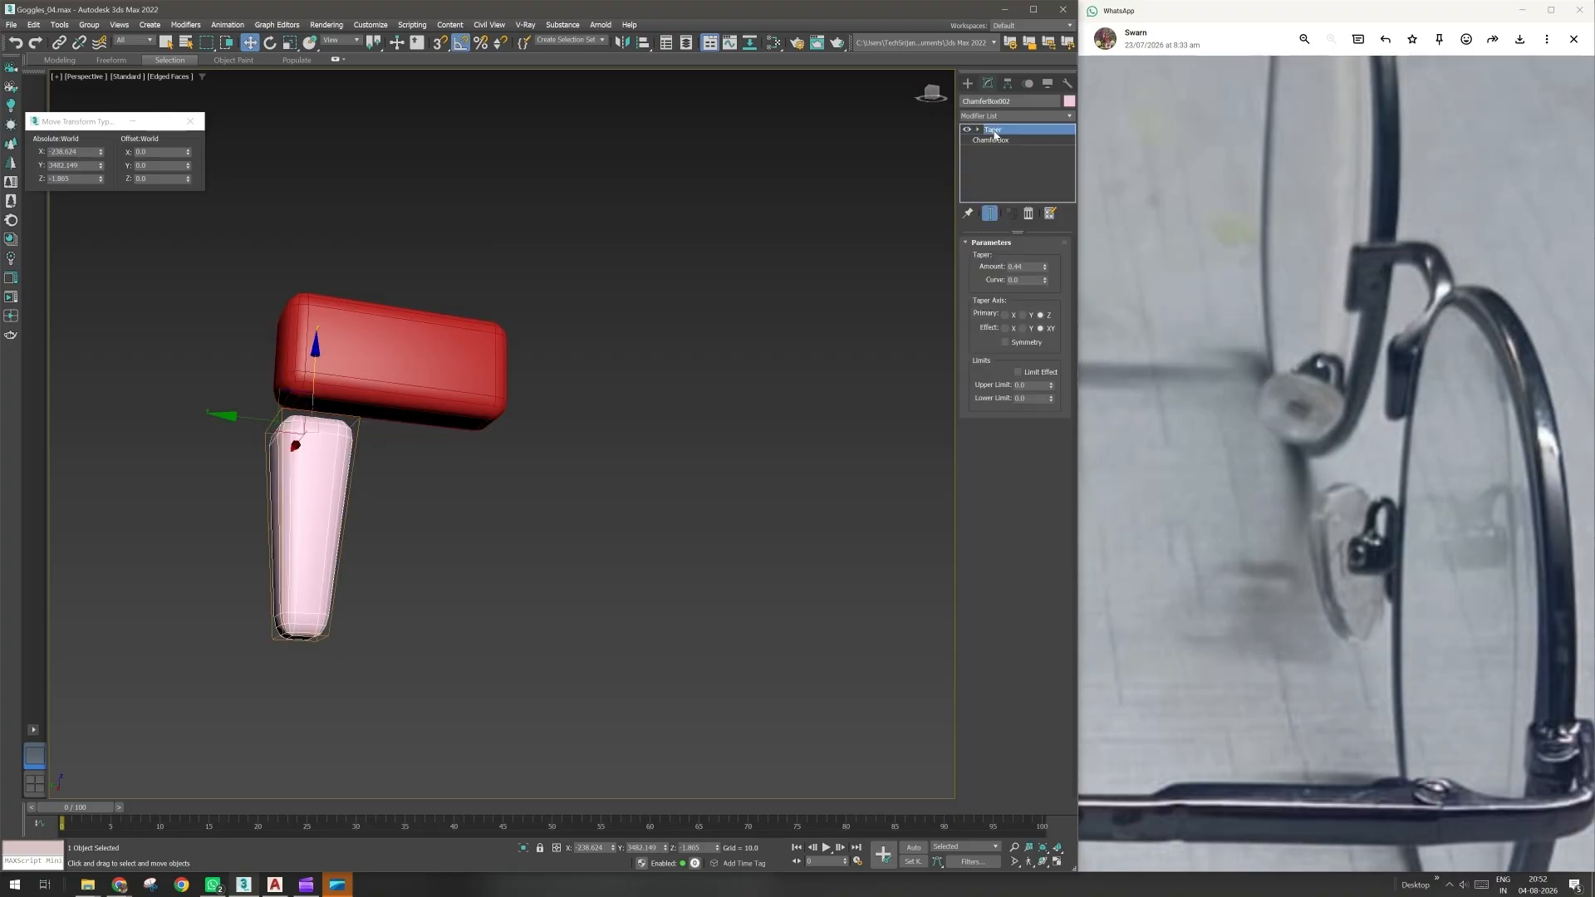
{"action": "right_click", "coordinate": [392, 552]}
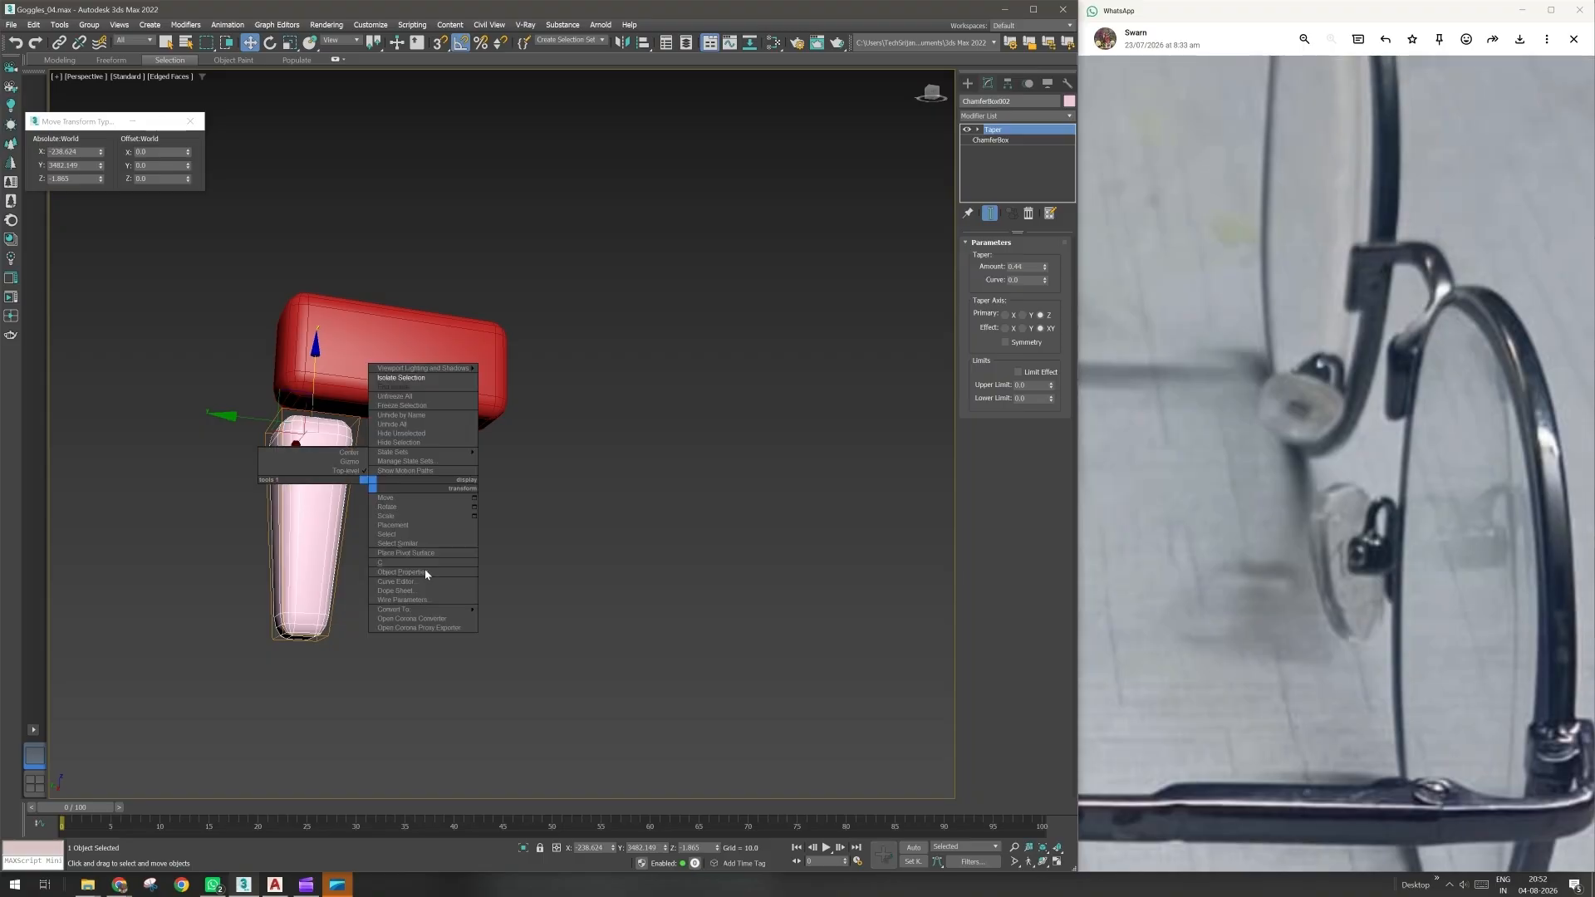
{"action": "mouse_move", "coordinate": [432, 610]}
{"action": "left_click", "coordinate": [520, 619]}
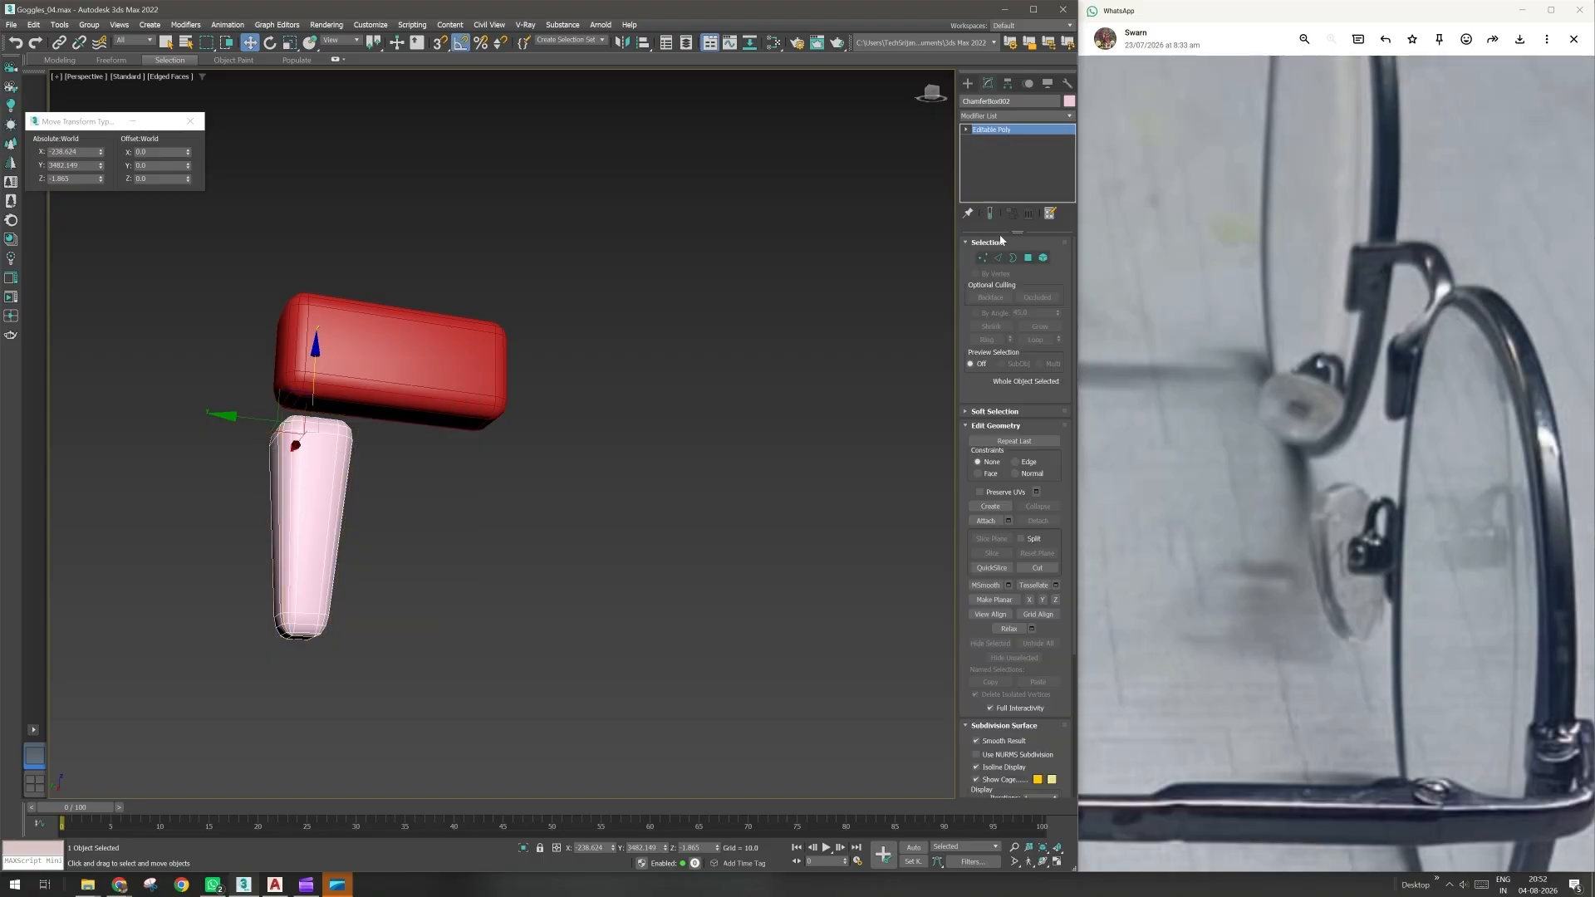
{"action": "left_click", "coordinate": [965, 130]}
{"action": "left_click", "coordinate": [985, 141]}
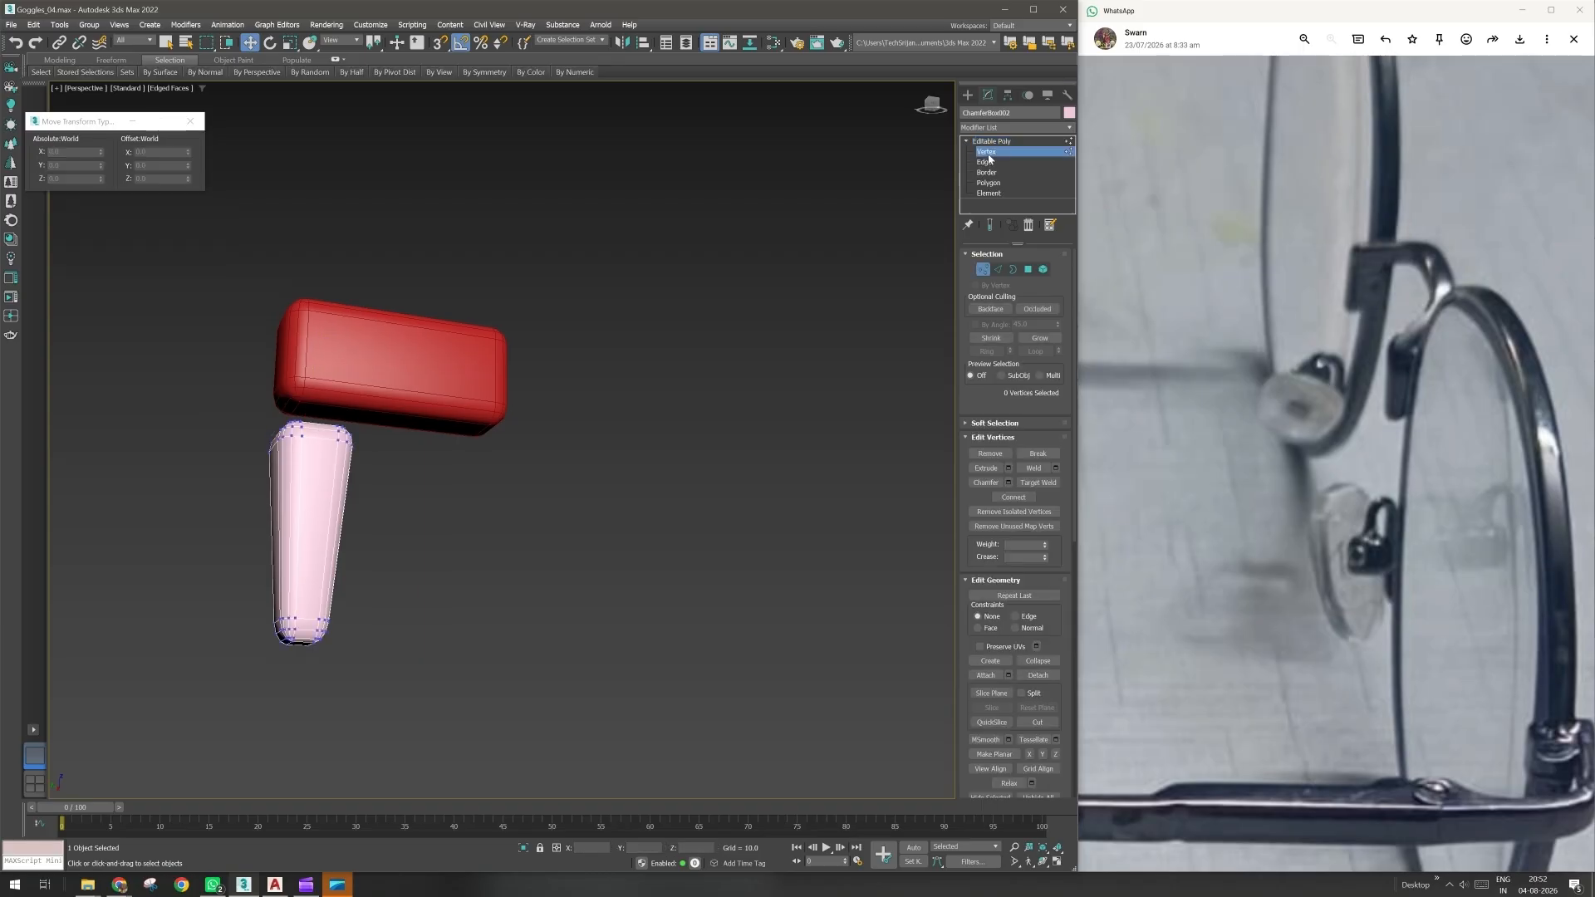
{"action": "left_click", "coordinate": [987, 162]}
{"action": "left_click", "coordinate": [998, 183]}
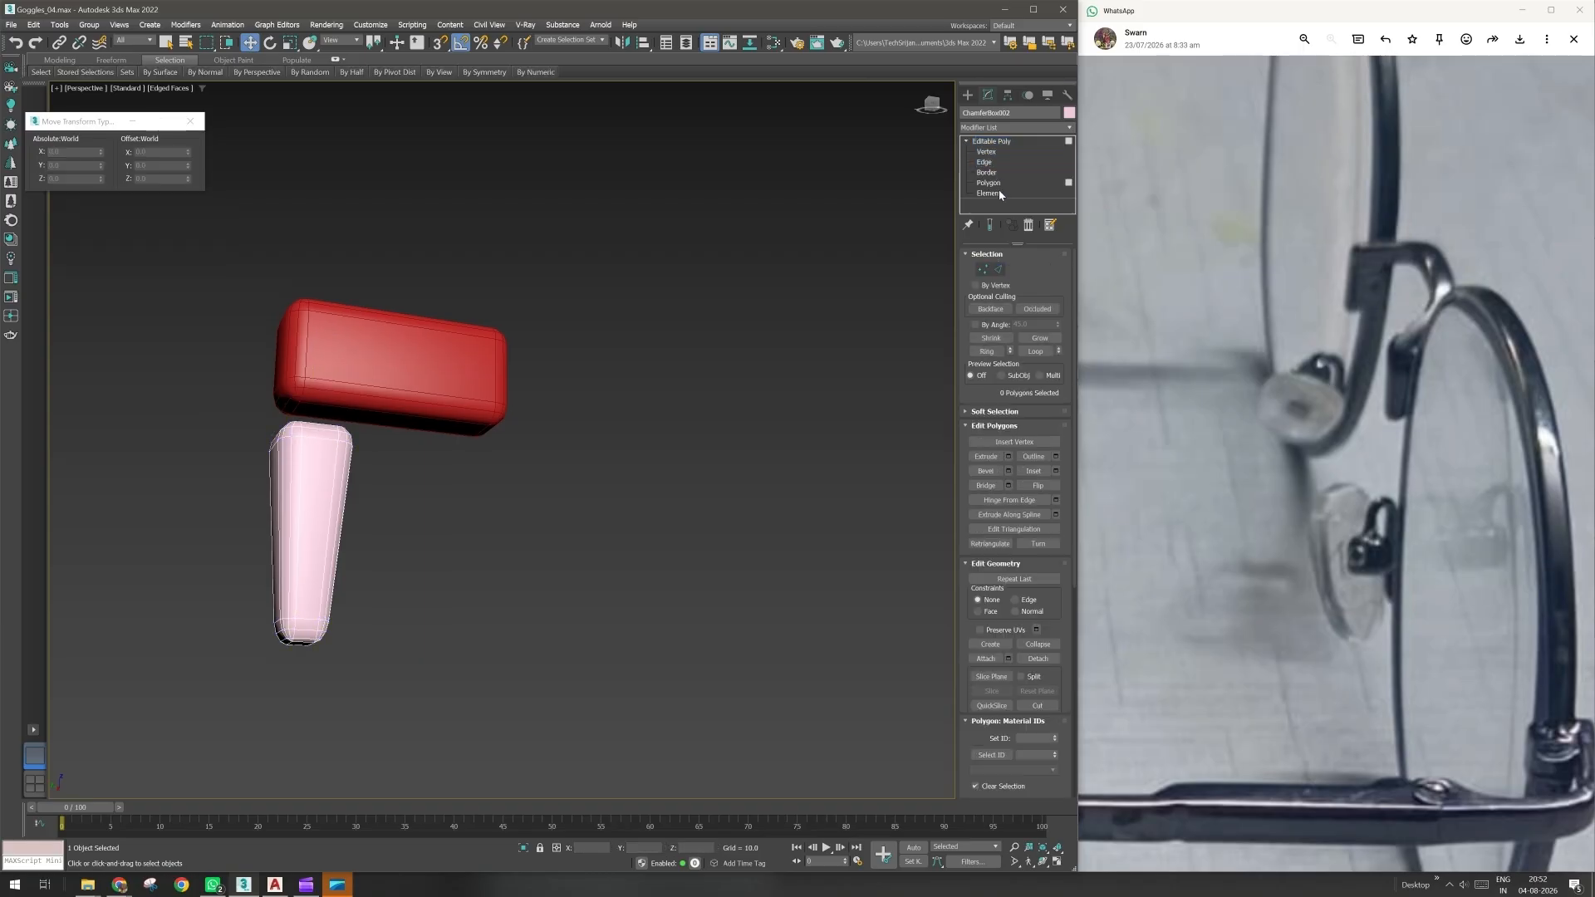
{"action": "left_click", "coordinate": [999, 194]}
{"action": "middle_click_drag", "start_coordinate": [427, 429], "coordinate": [360, 456], "text": "alt"}
{"action": "scroll", "coordinate": [347, 447], "scroll_direction": "up", "scroll_amount": 2}
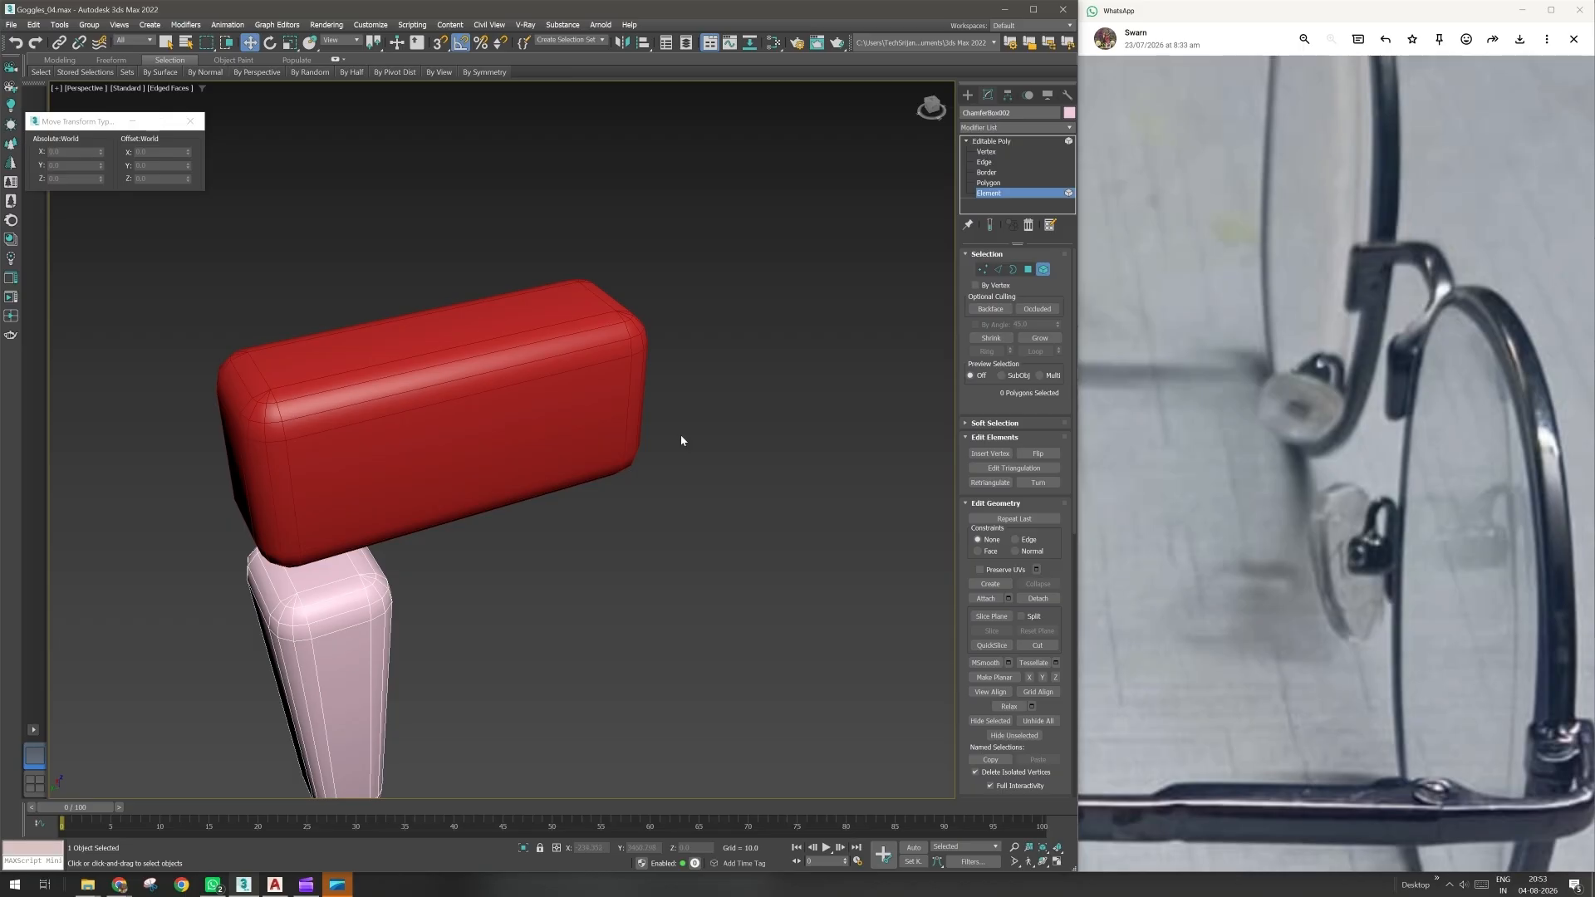
{"action": "right_click", "coordinate": [323, 375]}
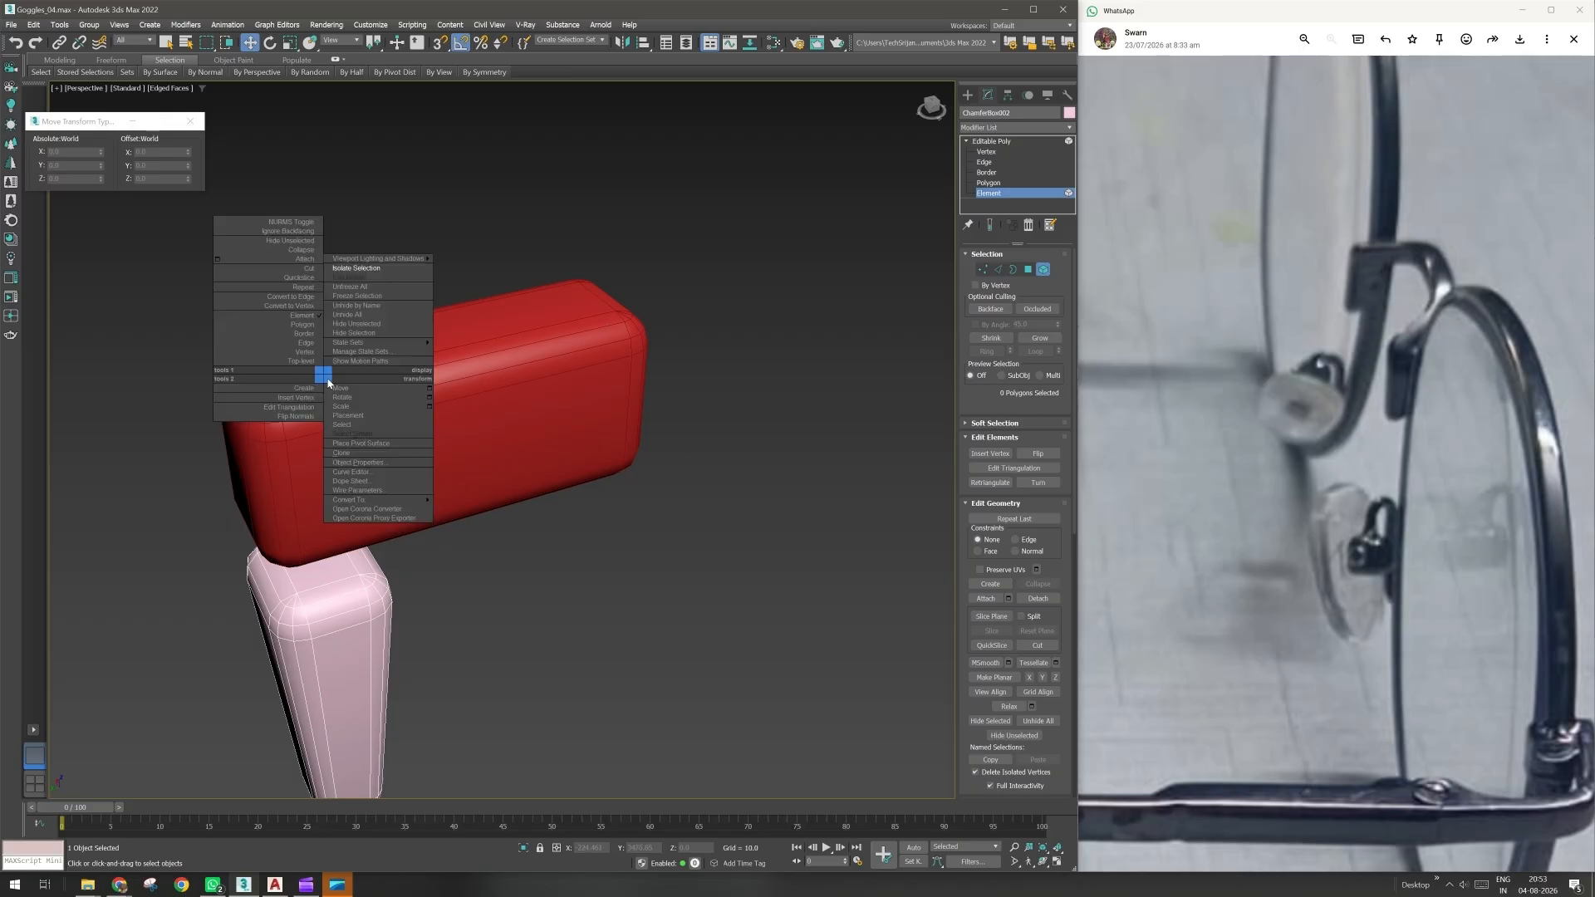
{"action": "left_click", "coordinate": [859, 437]}
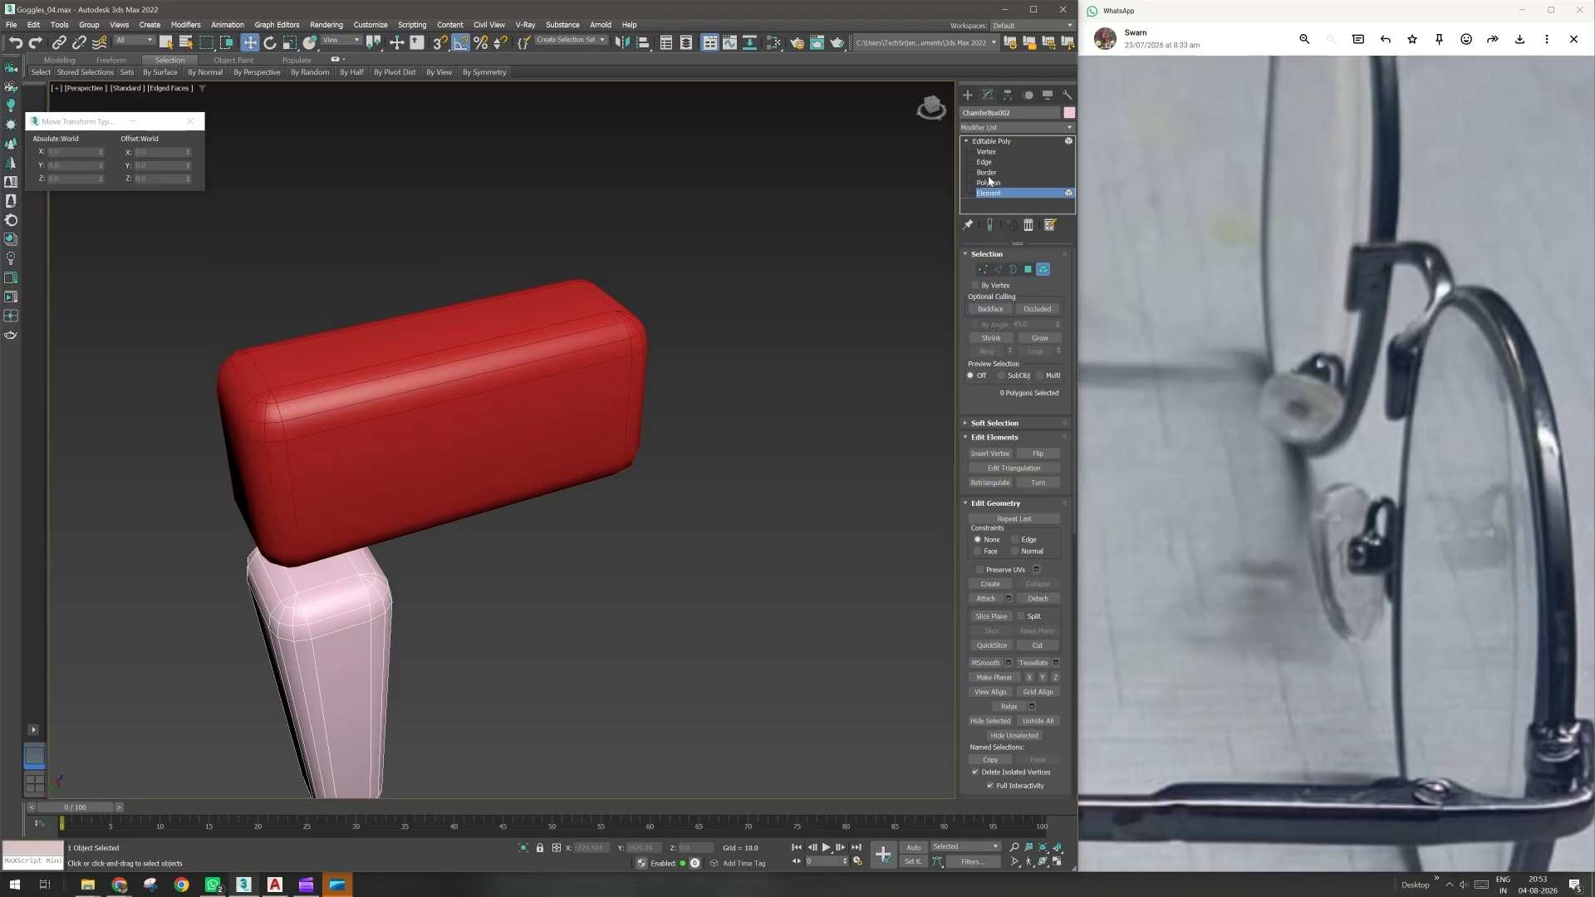
{"action": "left_click", "coordinate": [988, 182]}
{"action": "right_click", "coordinate": [548, 536]}
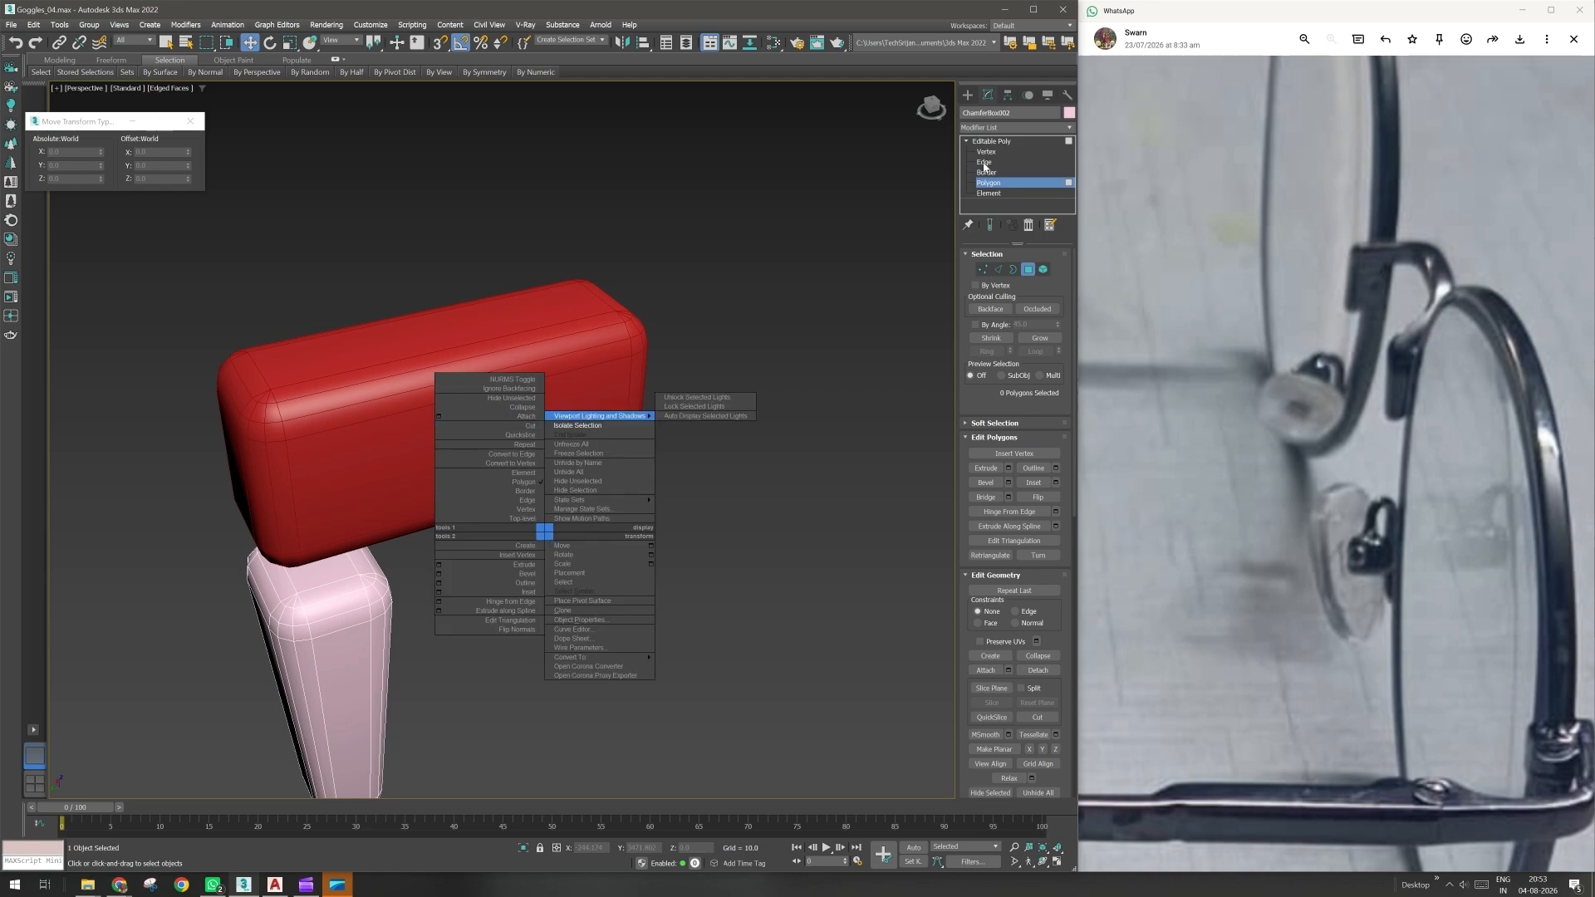
{"action": "left_click", "coordinate": [513, 426]}
{"action": "scroll", "coordinate": [482, 393], "scroll_direction": "up", "scroll_amount": 3}
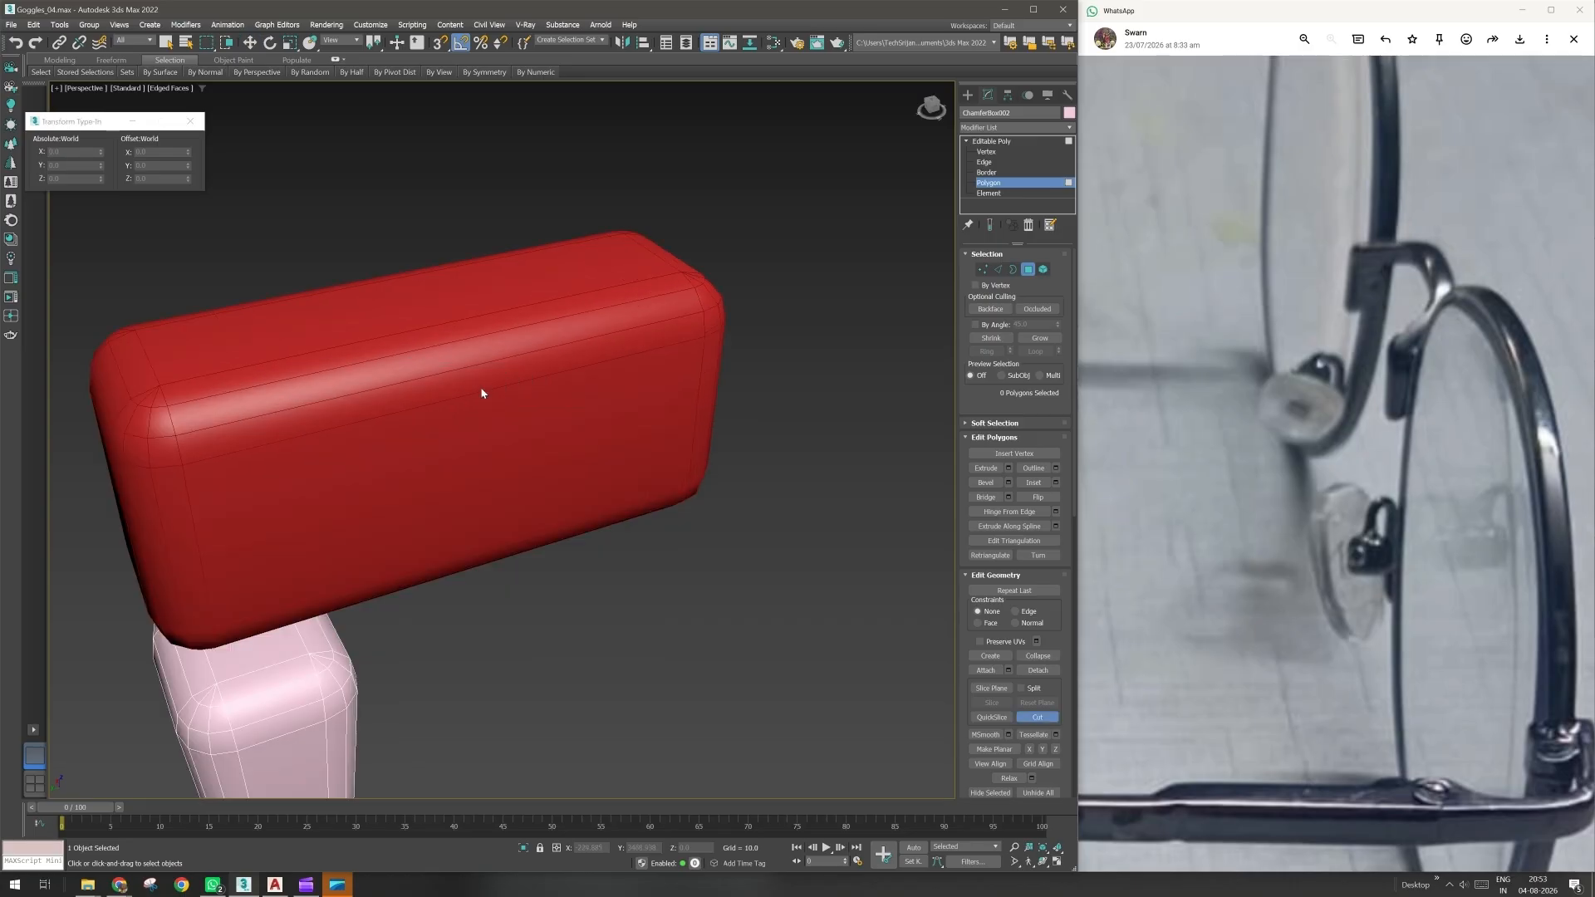
{"action": "middle_click_drag", "start_coordinate": [503, 409], "coordinate": [491, 405]}
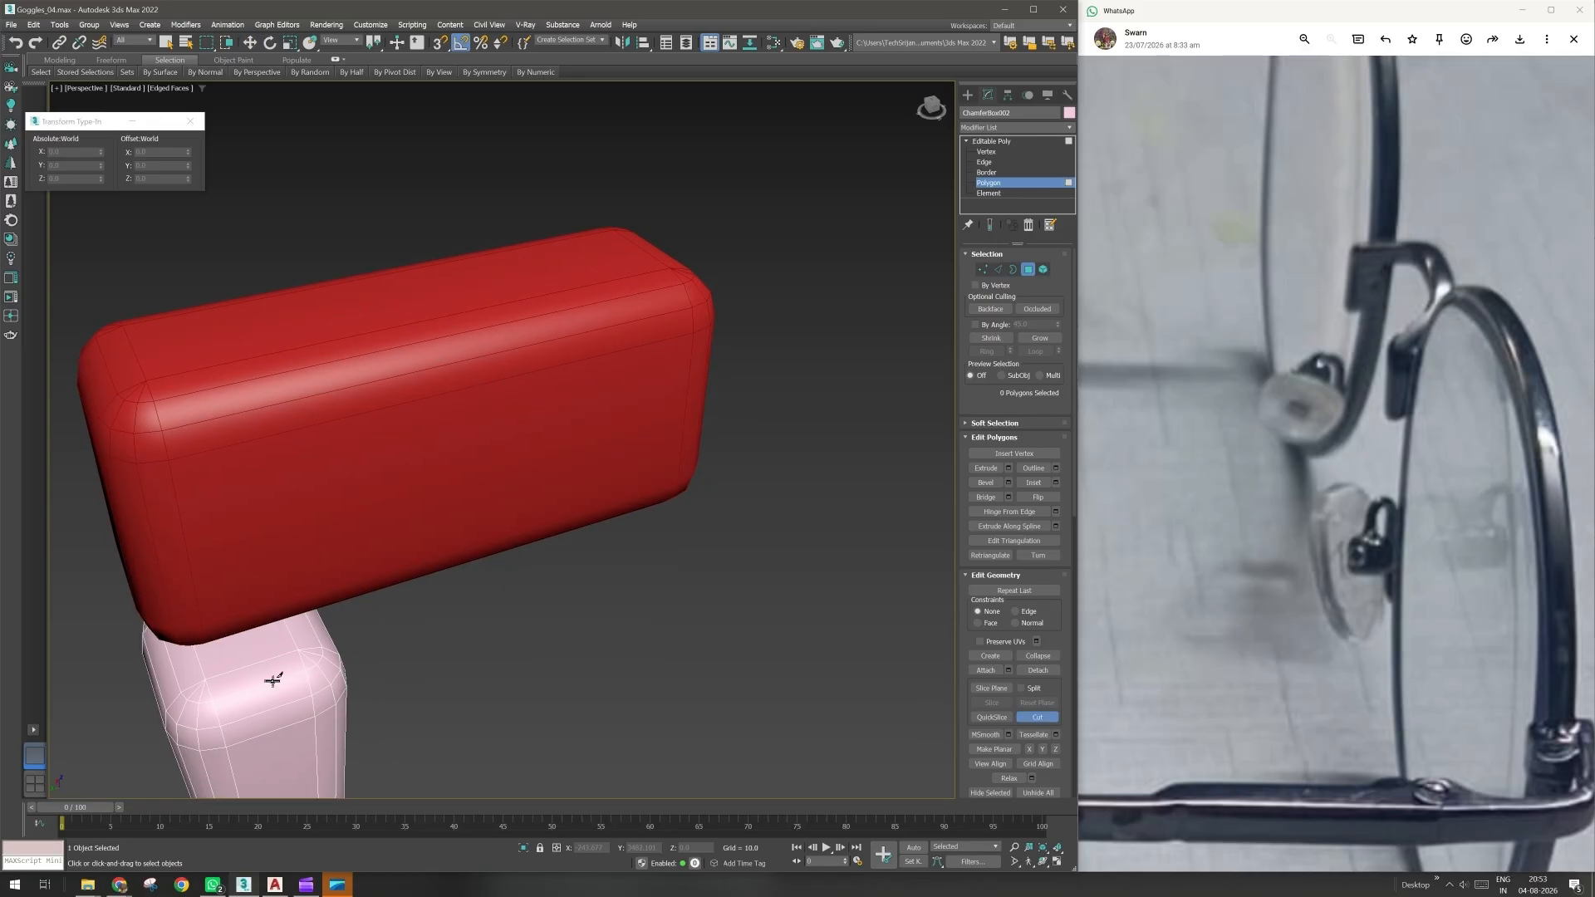
{"action": "scroll", "coordinate": [272, 681], "scroll_direction": "up", "scroll_amount": 3}
{"action": "middle_click_drag", "start_coordinate": [272, 681], "coordinate": [451, 578]}
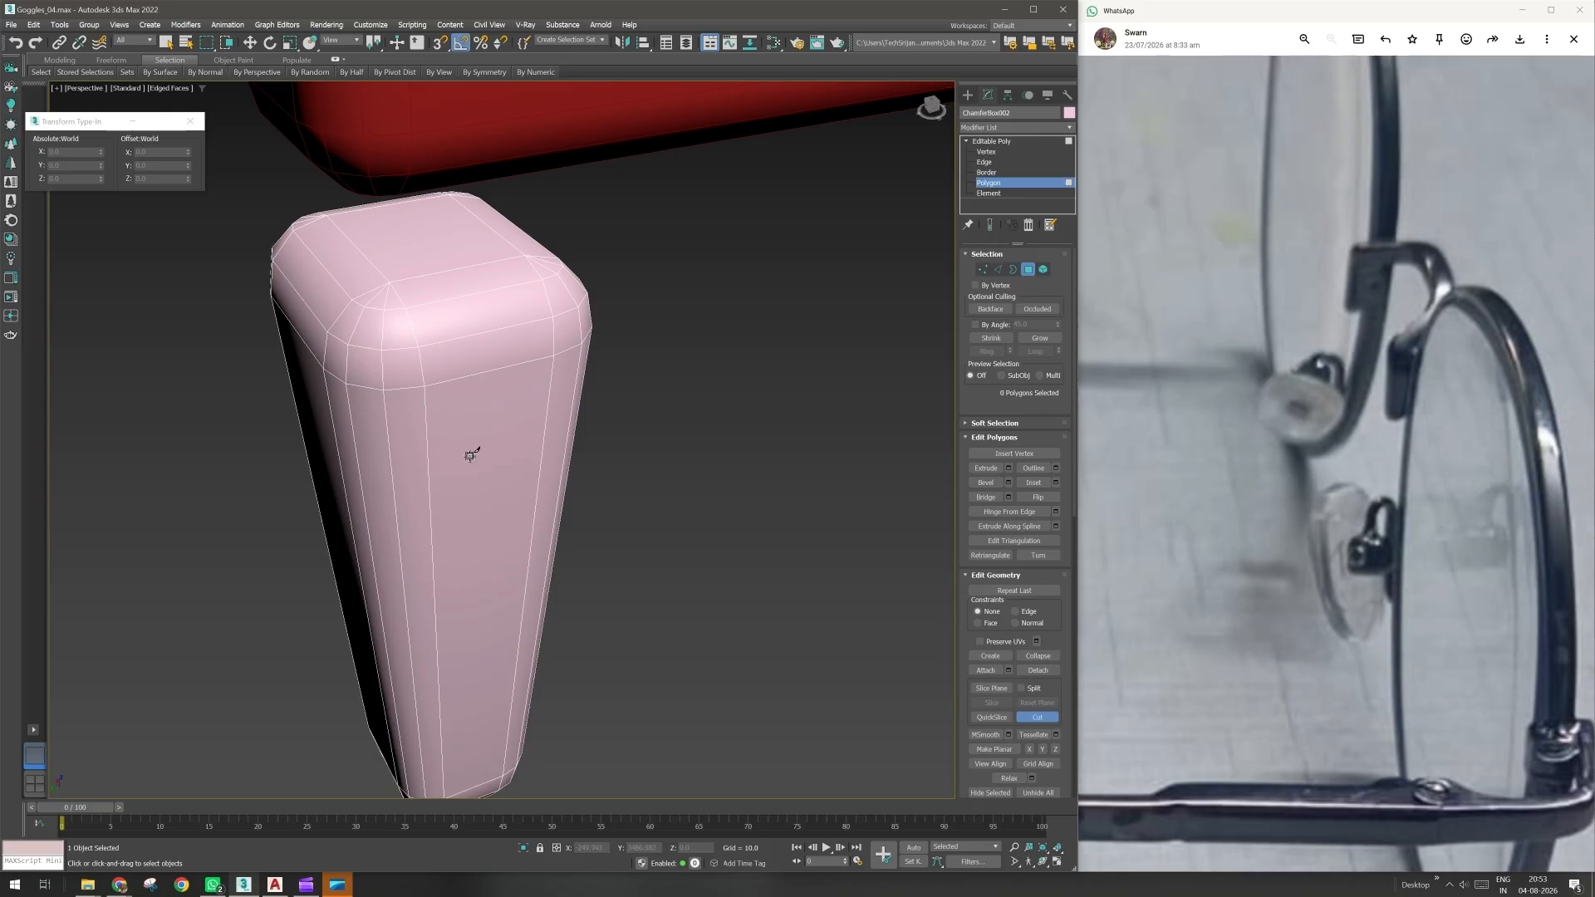
{"action": "scroll", "coordinate": [472, 454], "scroll_direction": "down", "scroll_amount": 2}
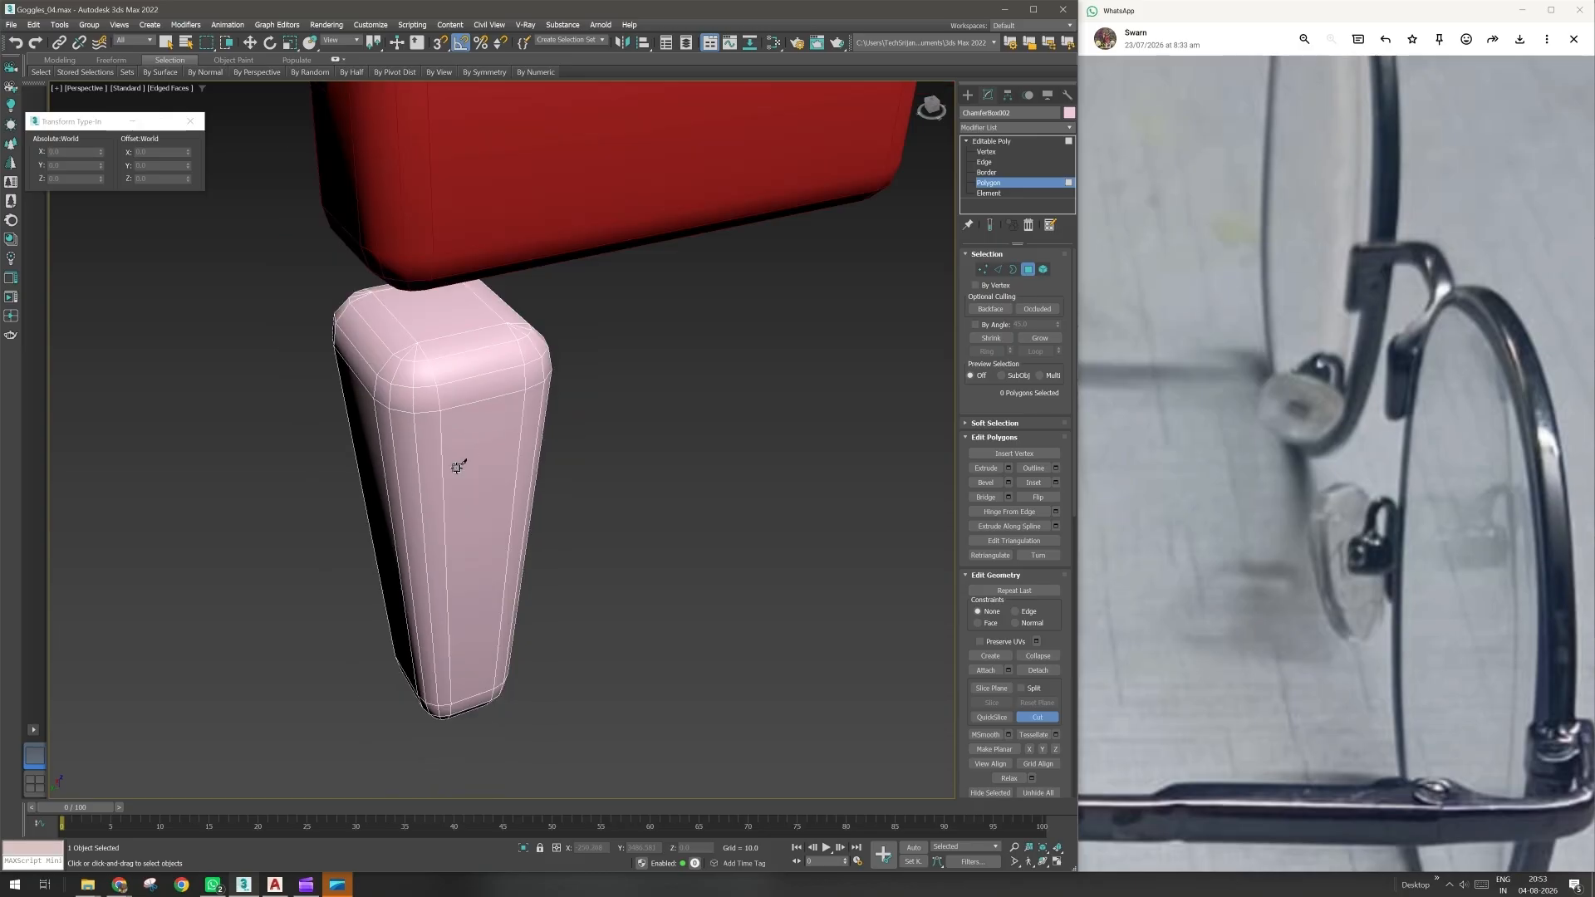
{"action": "key", "text": "w"}
{"action": "middle_click_drag", "start_coordinate": [562, 402], "coordinate": [506, 584]}
{"action": "key", "text": "4"}
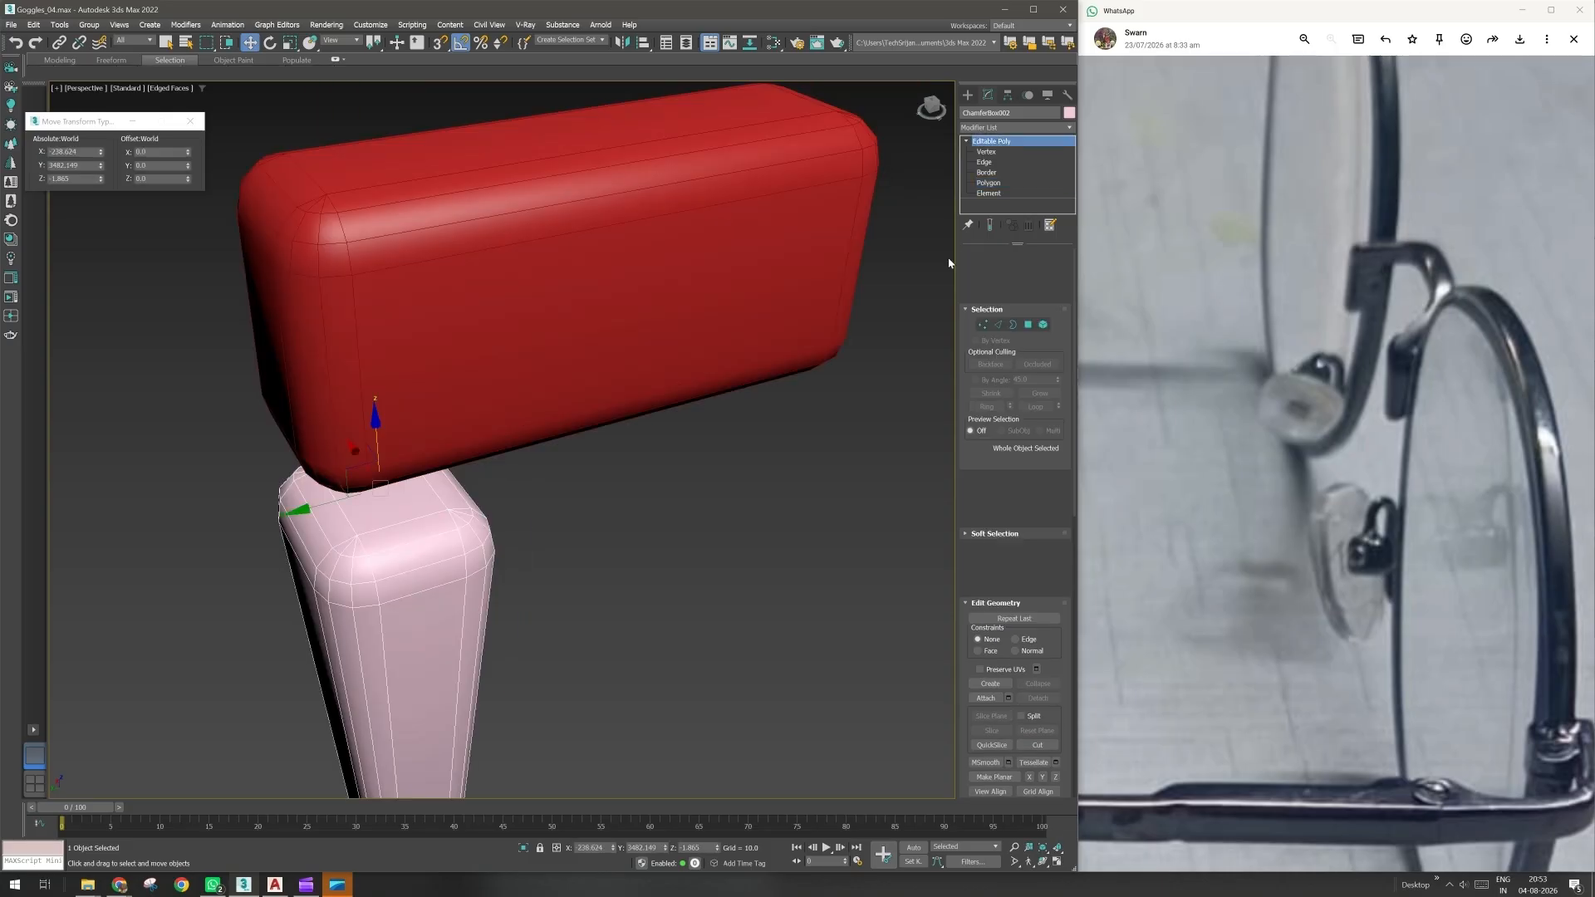
- Cut a new edge across the underside of the red box, just beyond the tapered box, with the Cut tool
{"action": "left_click", "coordinate": [573, 264]}
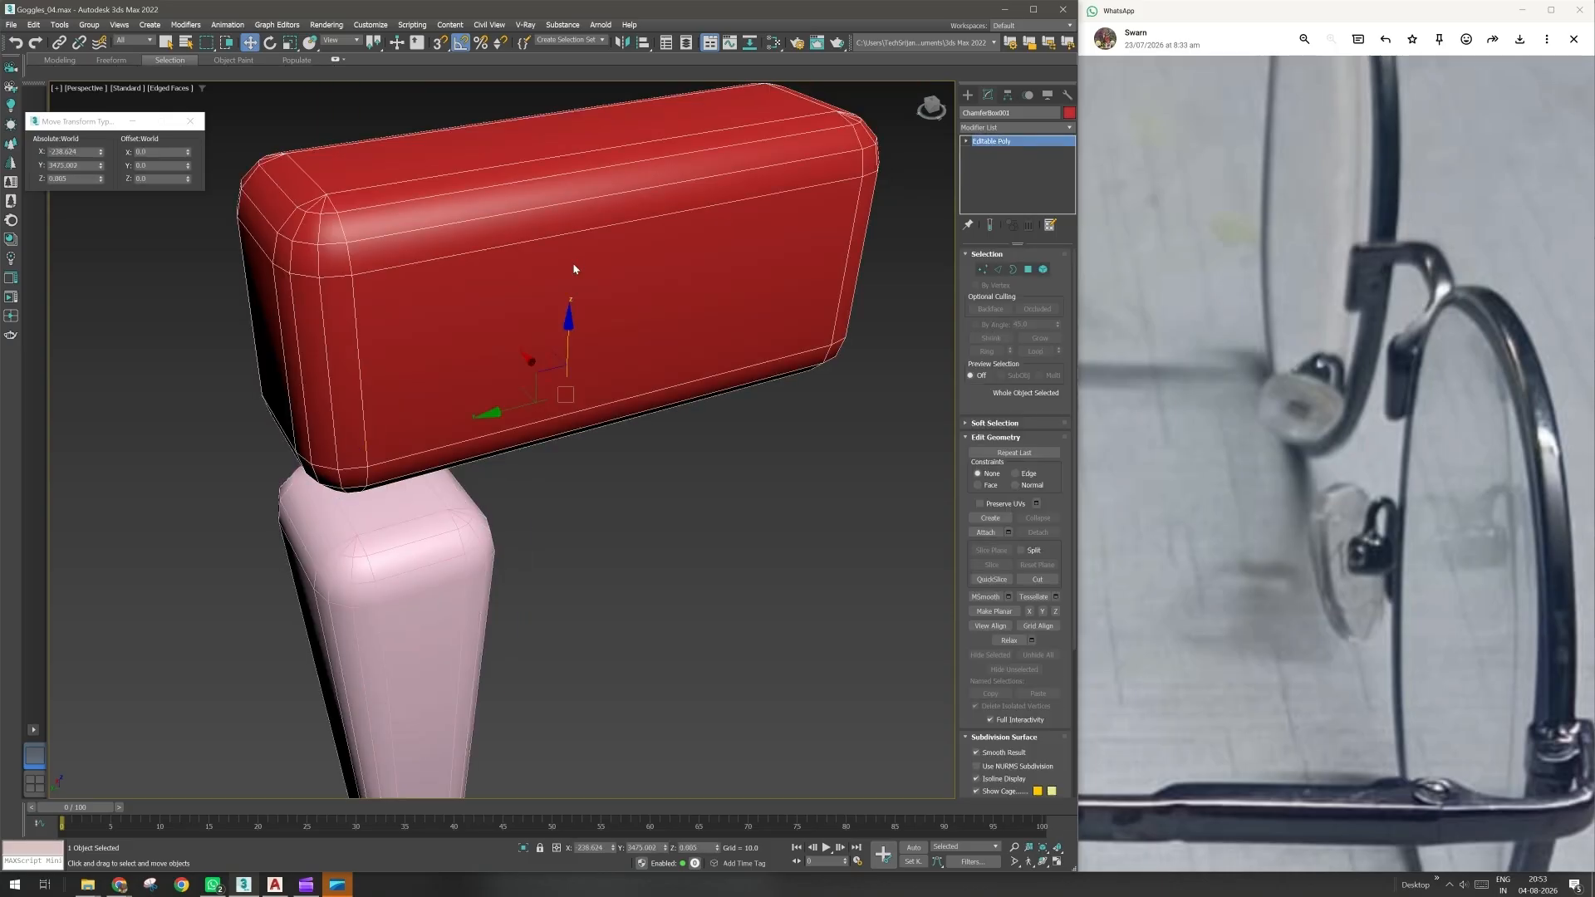
{"action": "right_click", "coordinate": [572, 264]}
{"action": "left_click", "coordinate": [546, 172]}
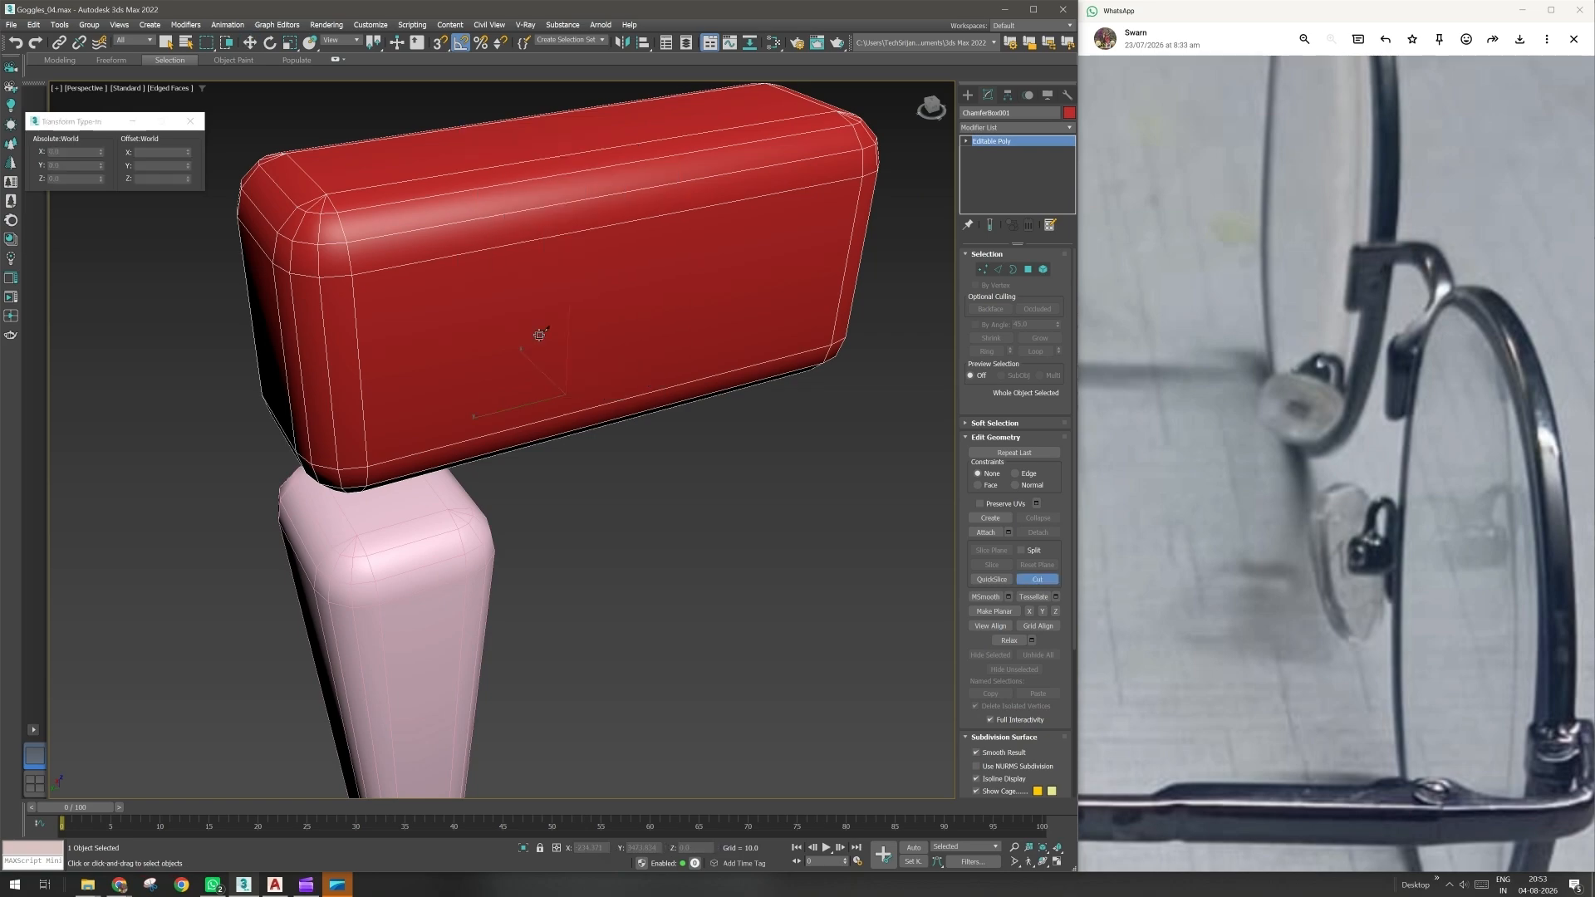
{"action": "middle_click_drag", "start_coordinate": [562, 395], "coordinate": [441, 363], "text": "alt"}
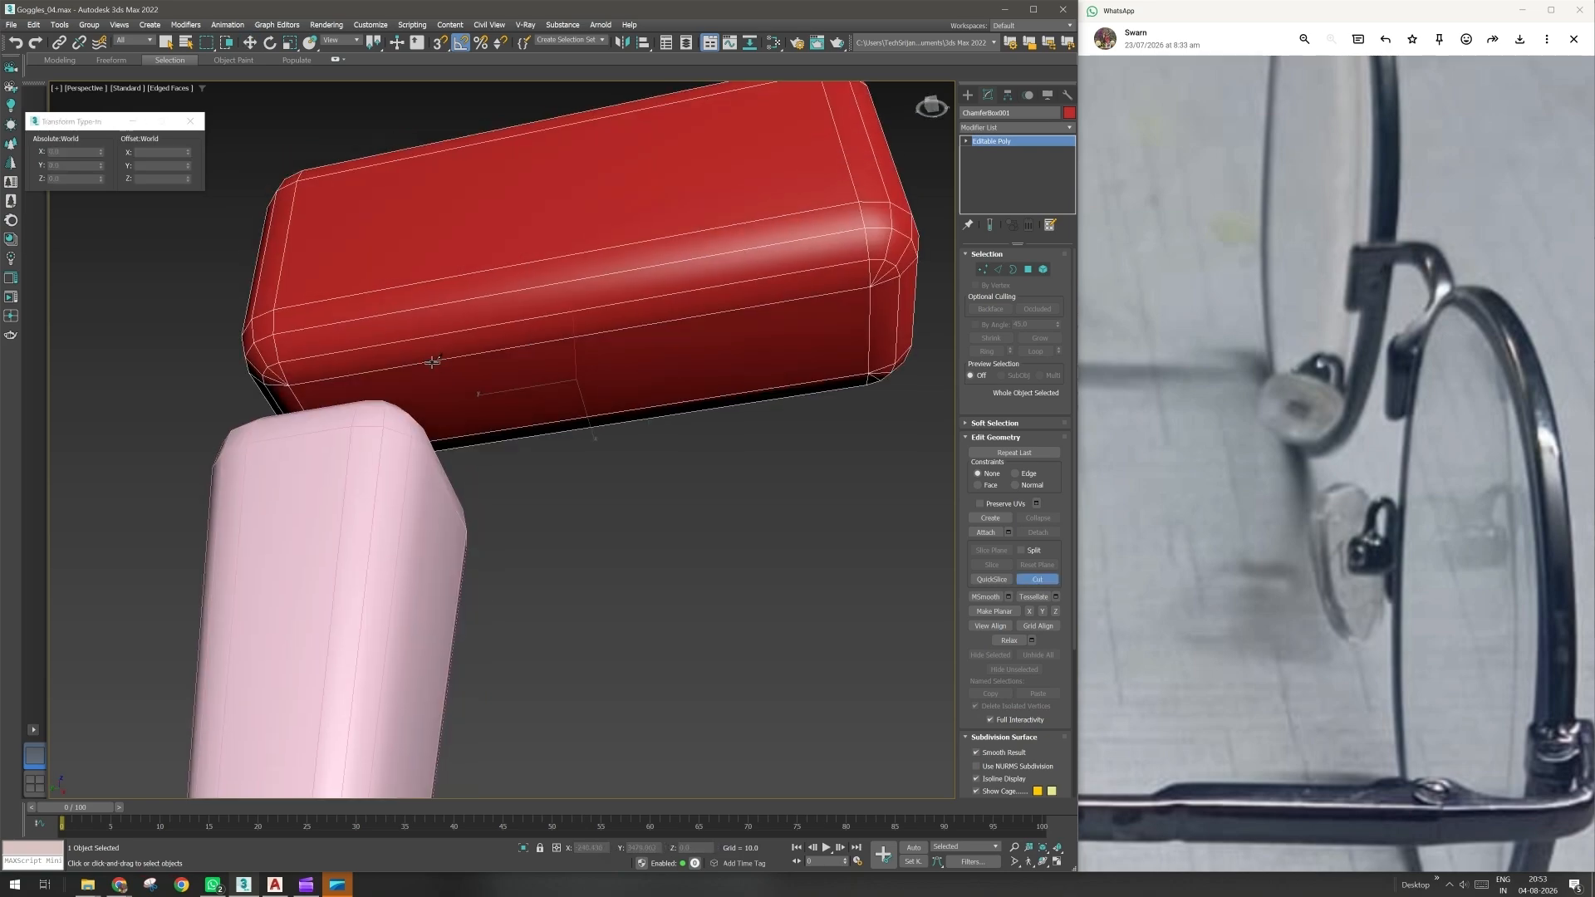
{"action": "left_click", "coordinate": [432, 363]}
{"action": "left_click", "coordinate": [458, 436]}
{"action": "key", "text": "w"}
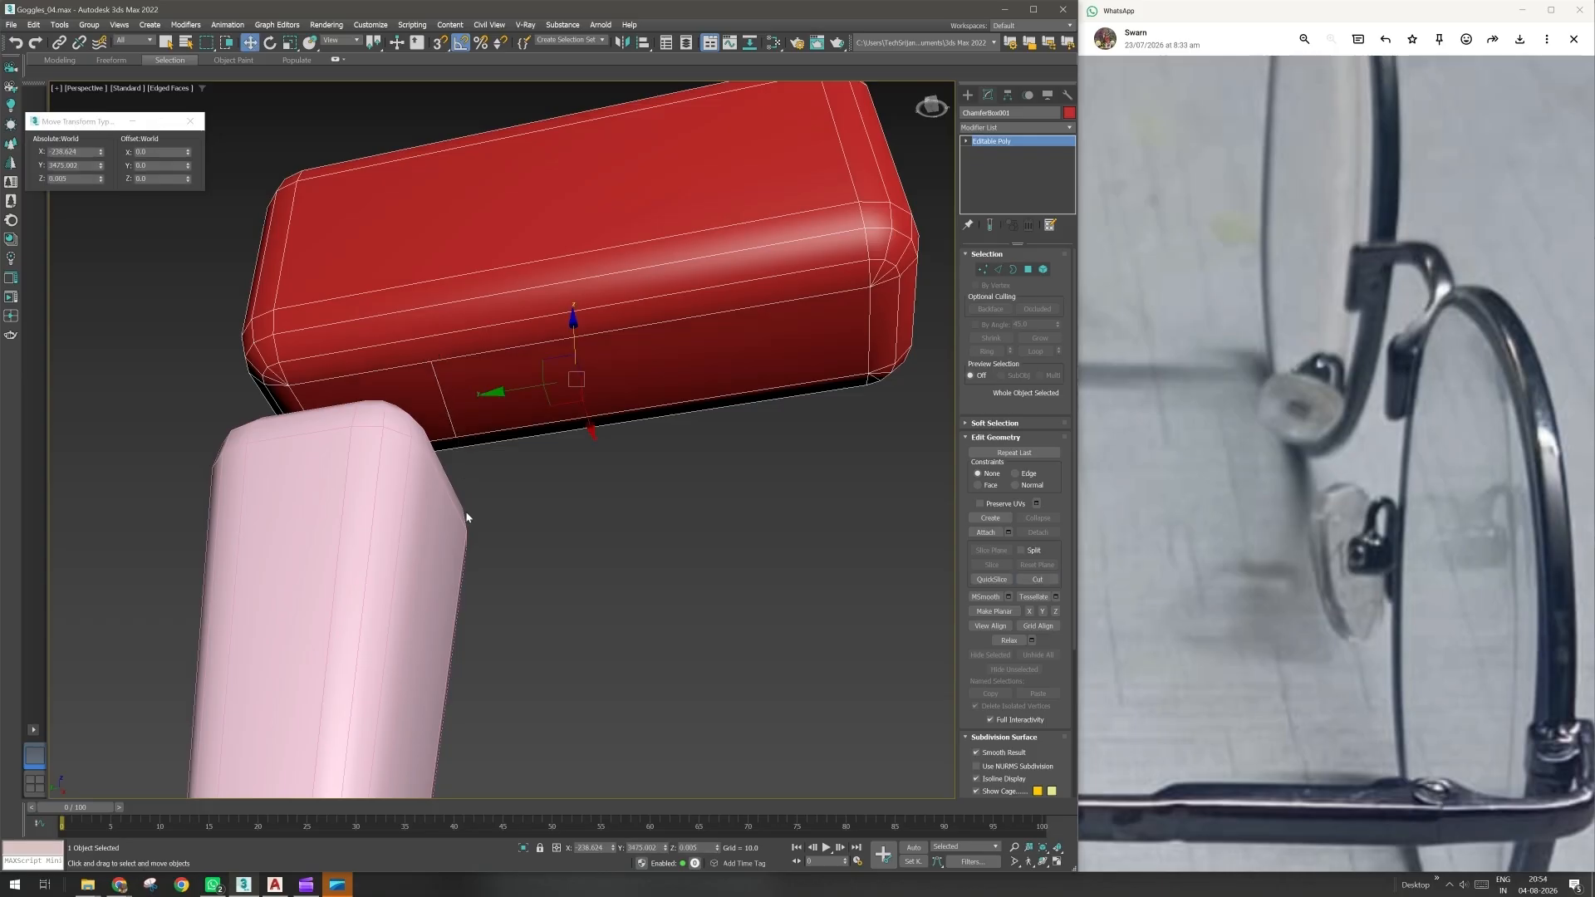
- Isolate the red box so that its cut underside can be edited alone
{"action": "right_click", "coordinate": [505, 417]}
{"action": "left_click", "coordinate": [537, 311]}
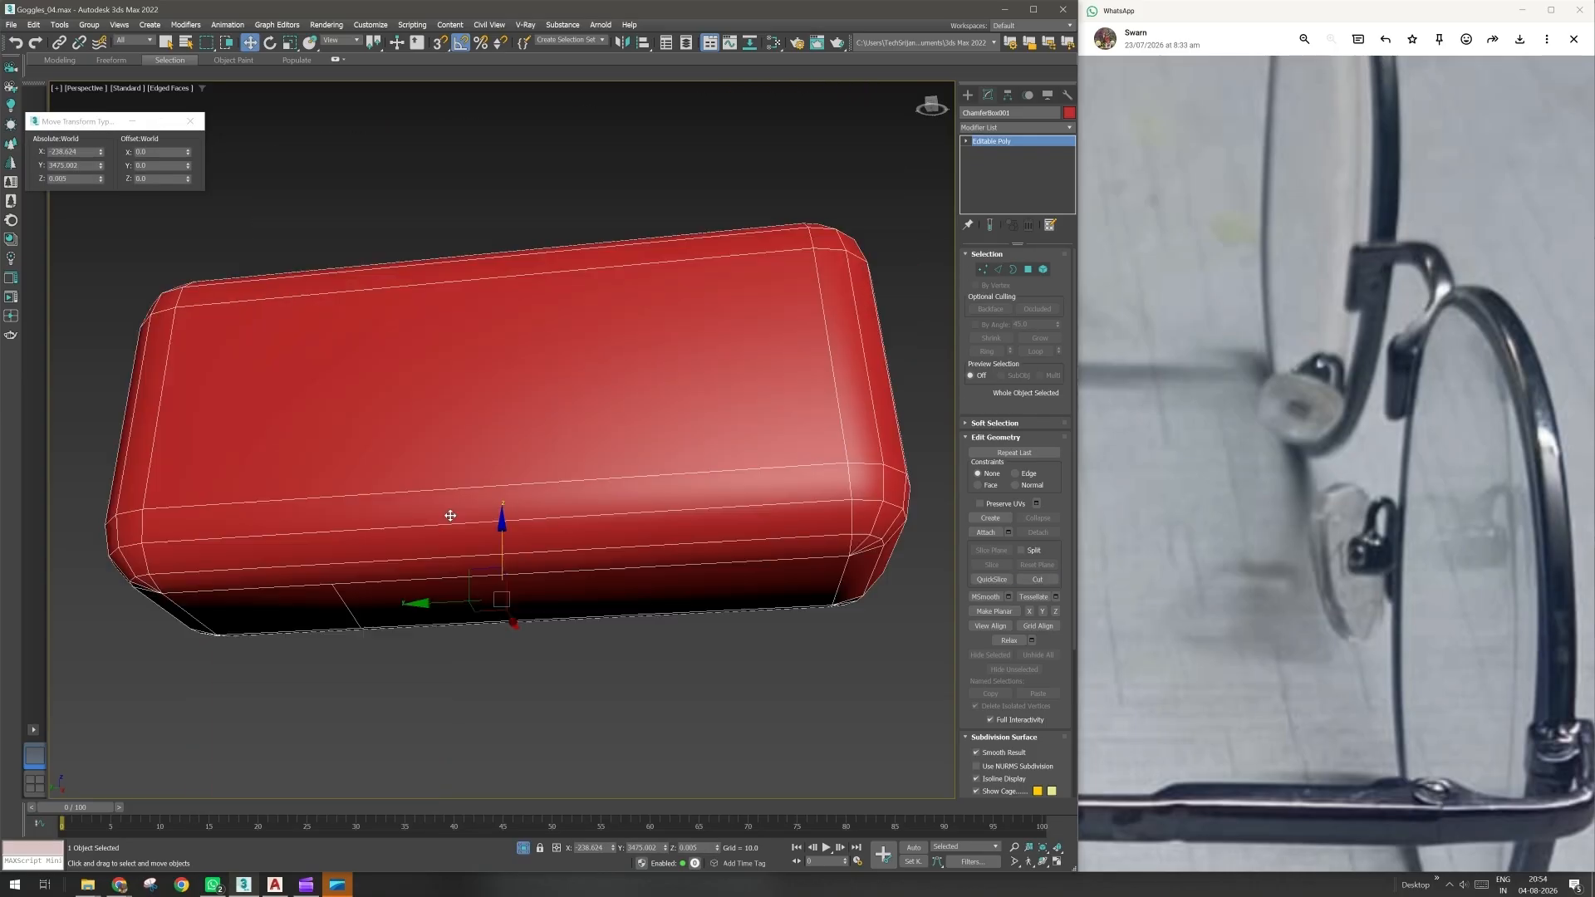
{"action": "middle_click_drag", "start_coordinate": [449, 516], "coordinate": [610, 380], "text": "alt"}
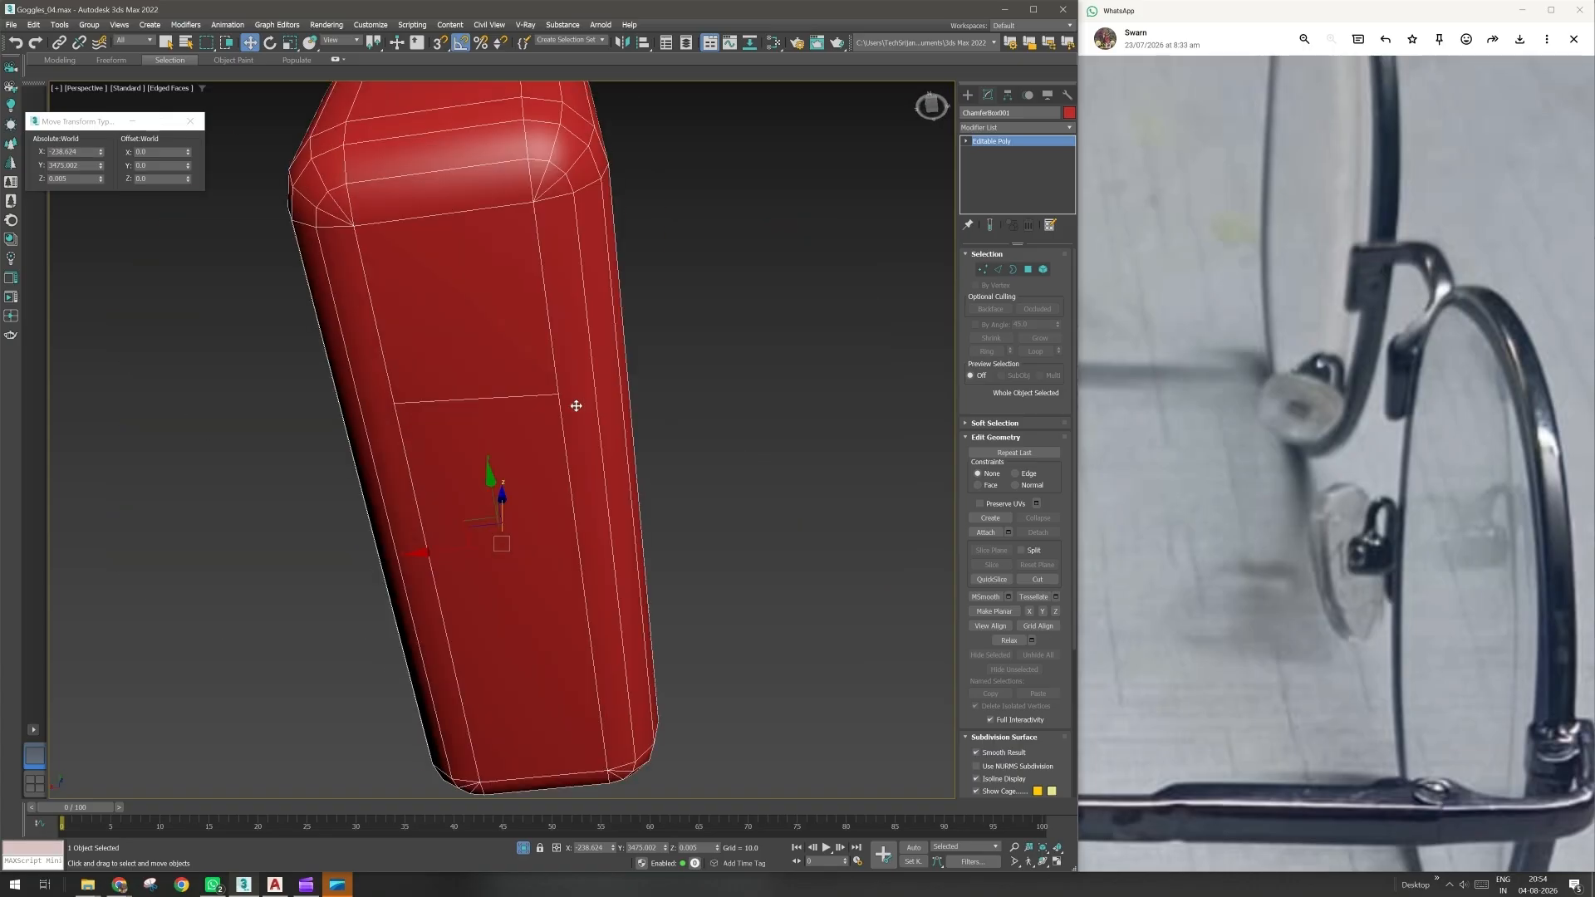
- Select the cut edge on the red box's underside and scale it along the Y axis to straighten it across the face
{"action": "left_click", "coordinate": [966, 142]}
{"action": "left_click", "coordinate": [986, 161]}
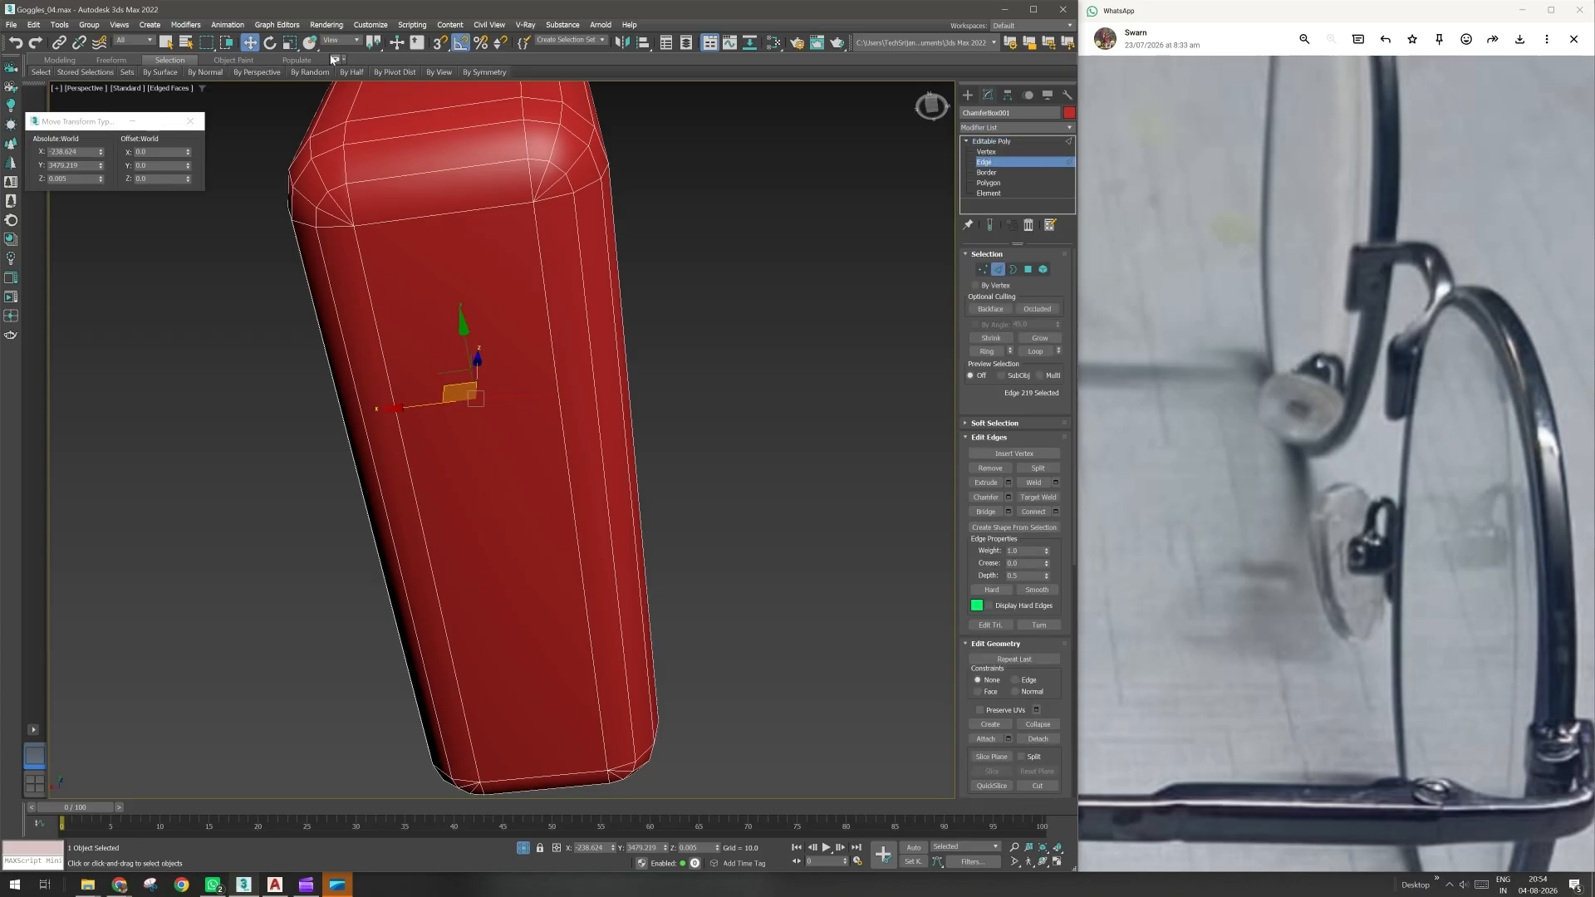
{"action": "left_click", "coordinate": [289, 43]}
{"action": "middle_click_drag", "start_coordinate": [398, 432], "coordinate": [400, 502], "text": "alt"}
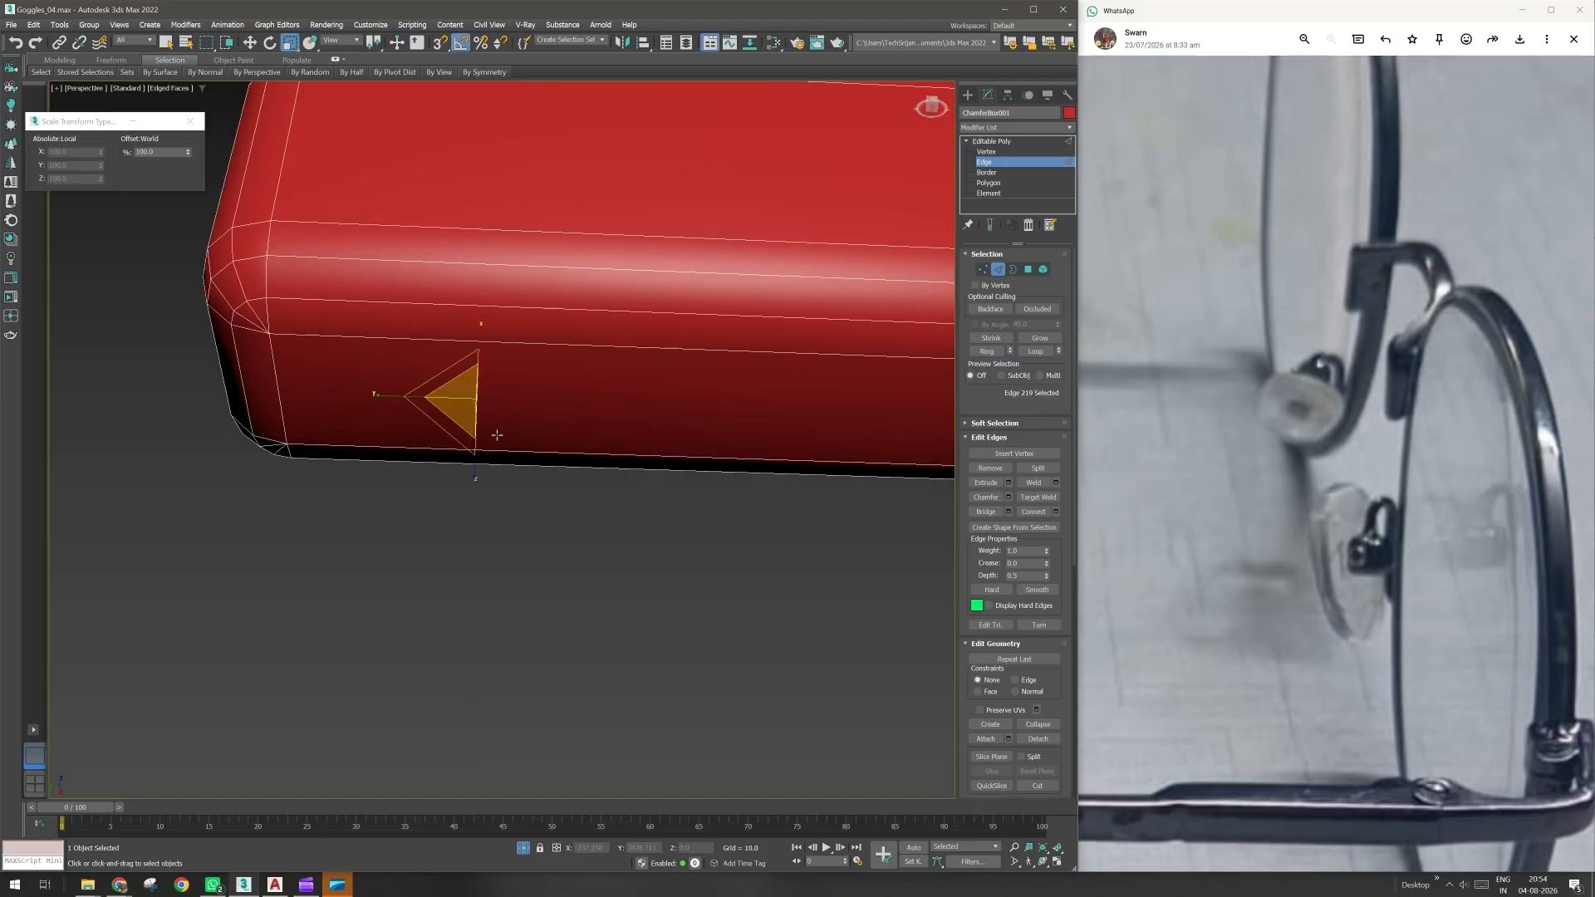
{"action": "scroll", "coordinate": [496, 435], "scroll_direction": "up", "scroll_amount": 2}
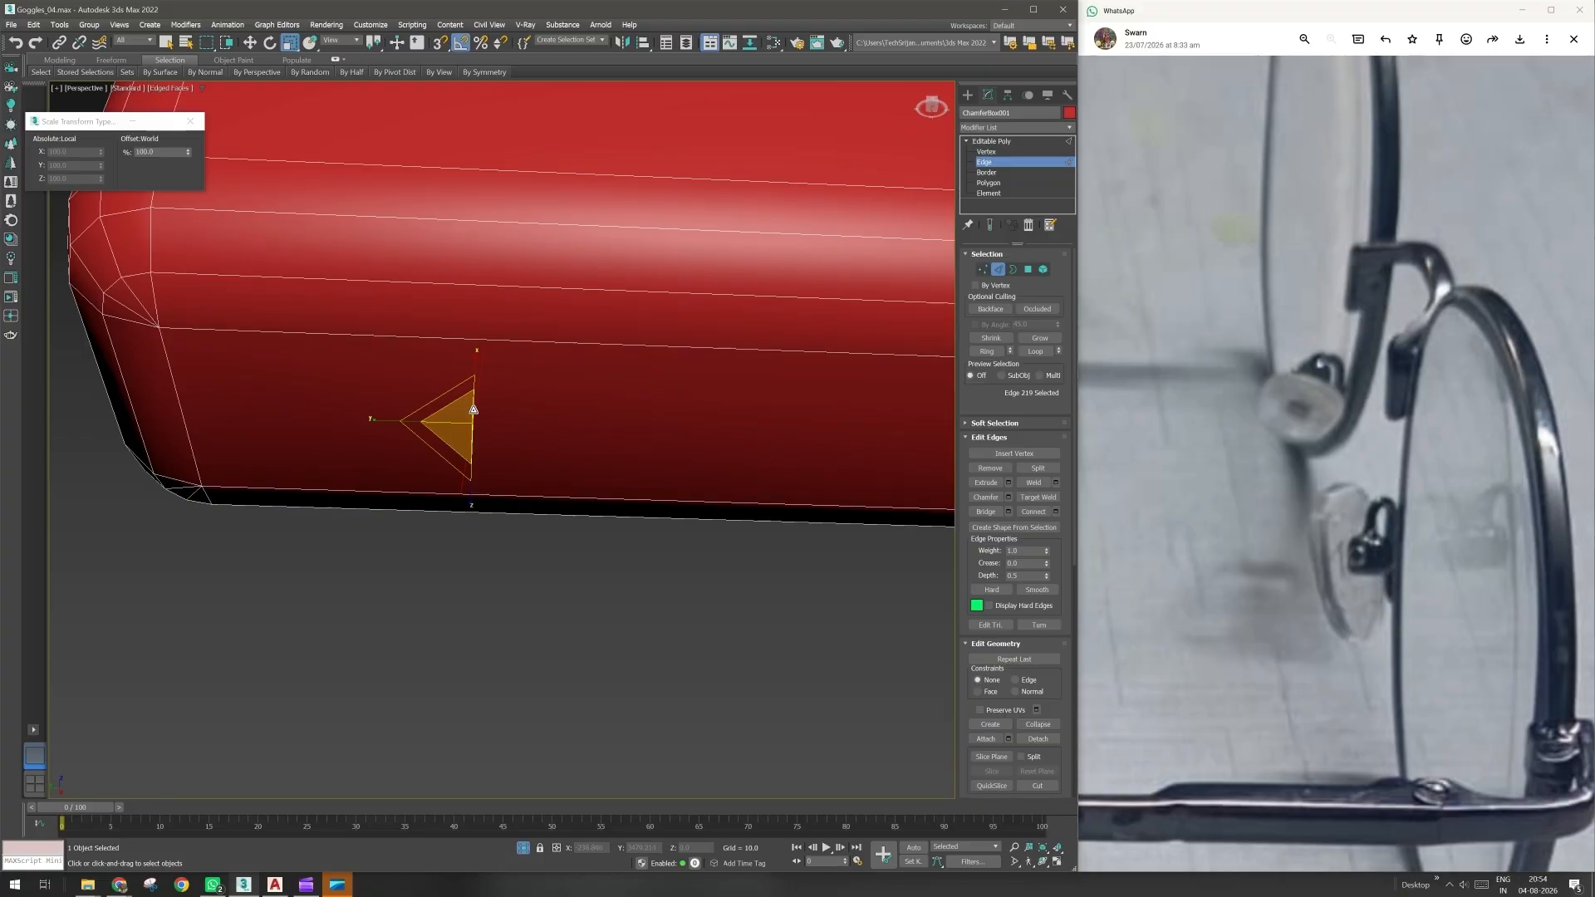
{"action": "middle_click_drag", "start_coordinate": [474, 410], "coordinate": [507, 457], "text": "alt"}
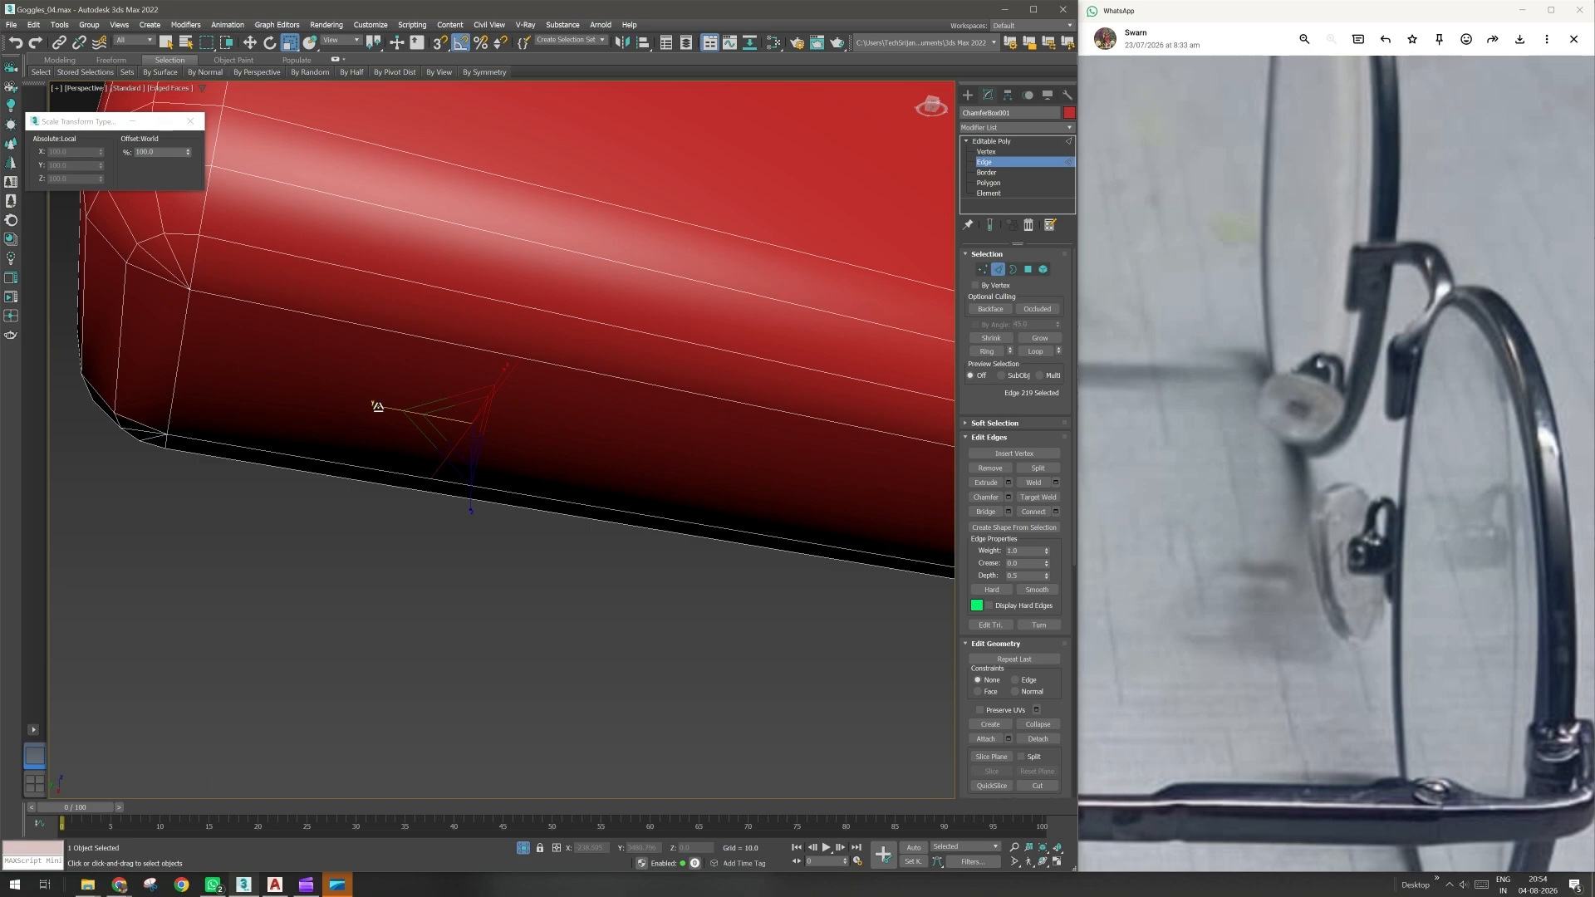
{"action": "left_click_drag", "start_coordinate": [378, 406], "coordinate": [512, 430]}
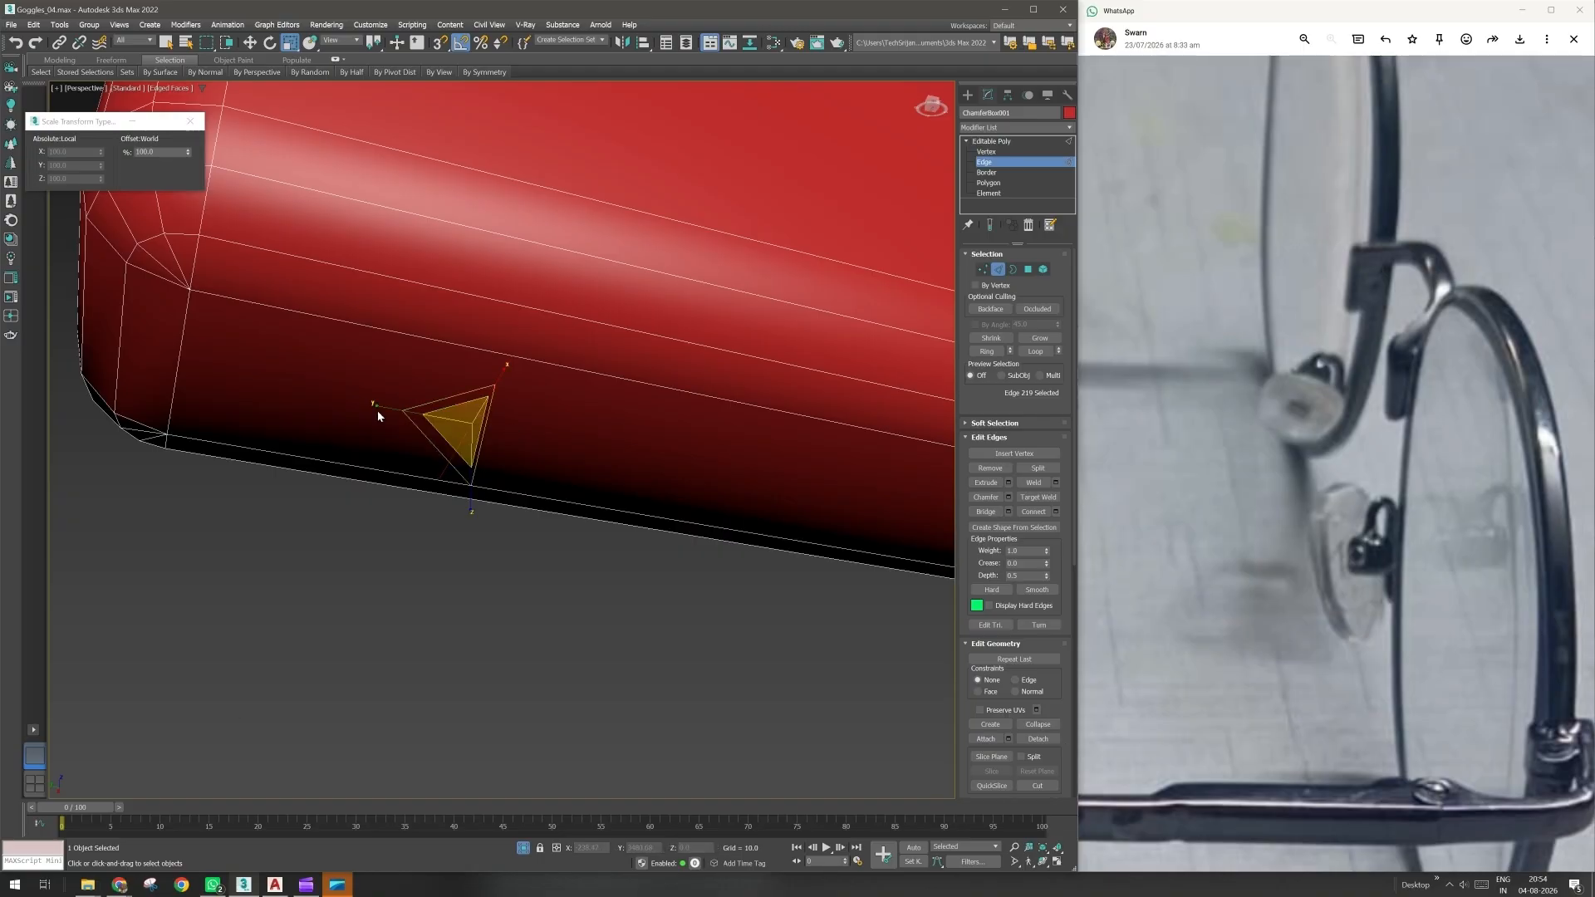
{"action": "left_click_drag", "start_coordinate": [377, 412], "coordinate": [823, 581]}
- Delete the underside polygon between the cut edge and the near end of the red box
{"action": "middle_click_drag", "start_coordinate": [509, 366], "coordinate": [520, 436], "text": "alt"}
{"action": "left_click", "coordinate": [988, 183]}
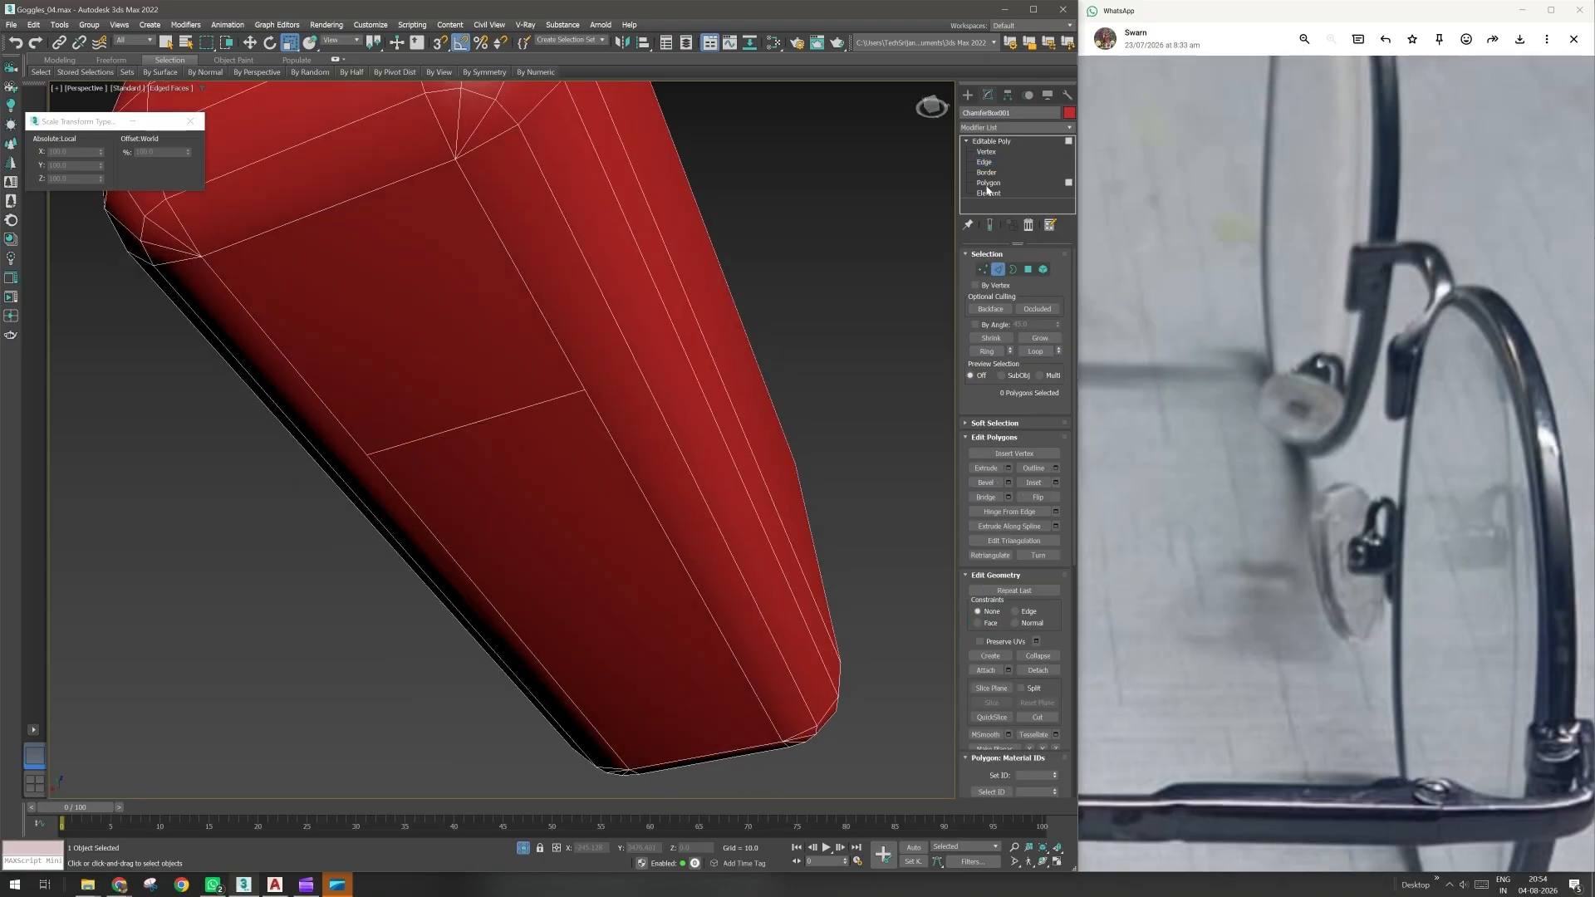
{"action": "left_click", "coordinate": [434, 316]}
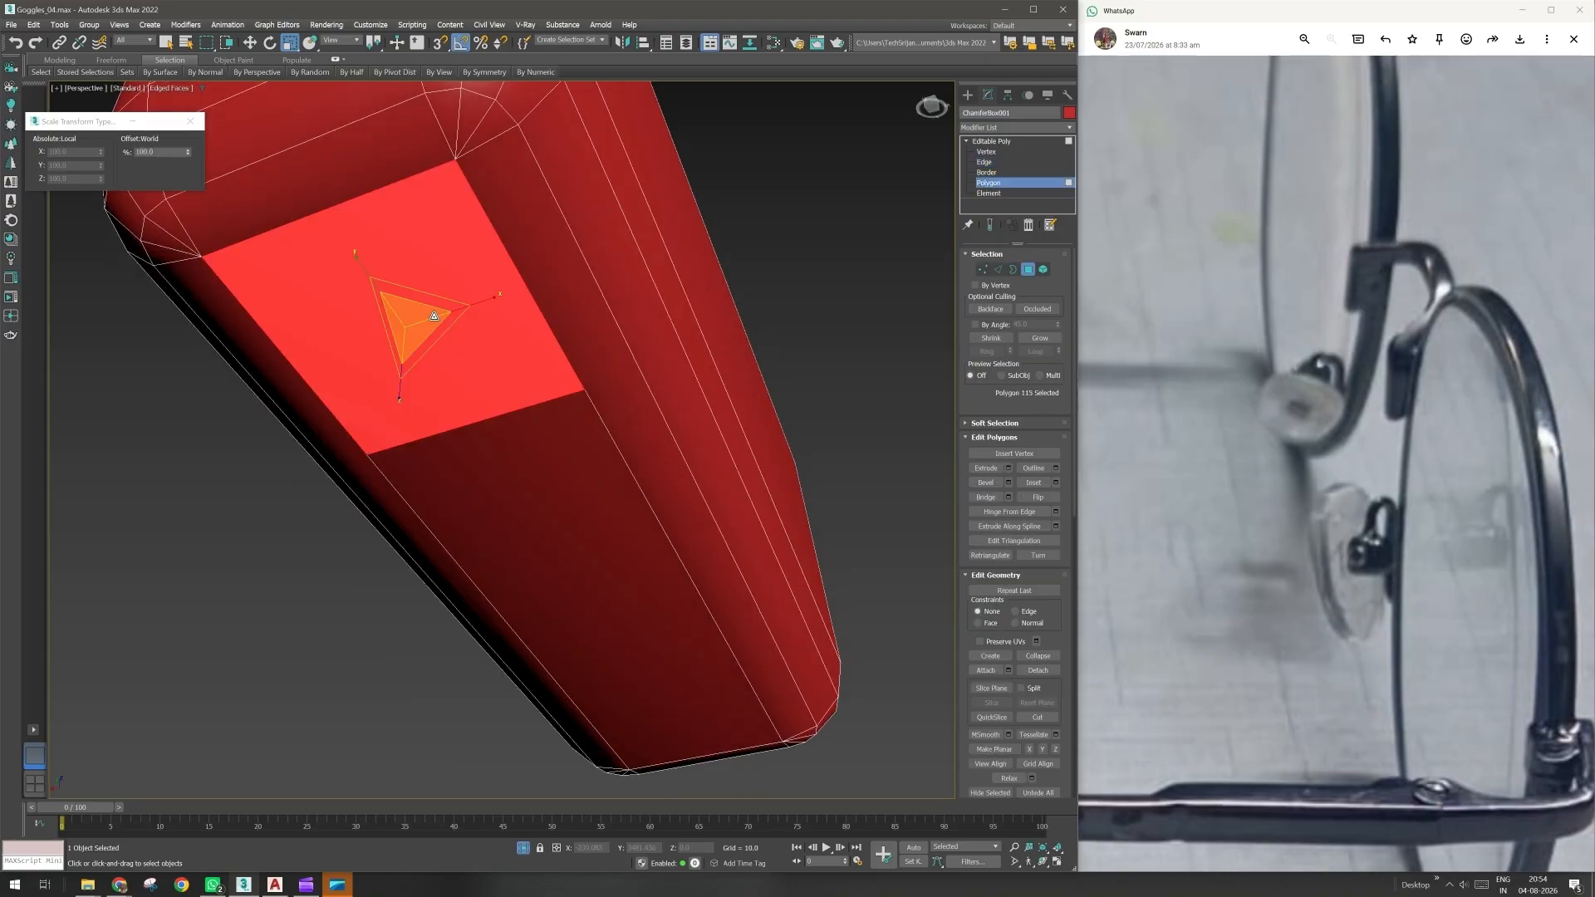
{"action": "key", "text": "Delete"}
- Try to move individual border edges of the red box's underside opening downward
{"action": "middle_click_drag", "start_coordinate": [434, 324], "coordinate": [403, 431], "text": "alt"}
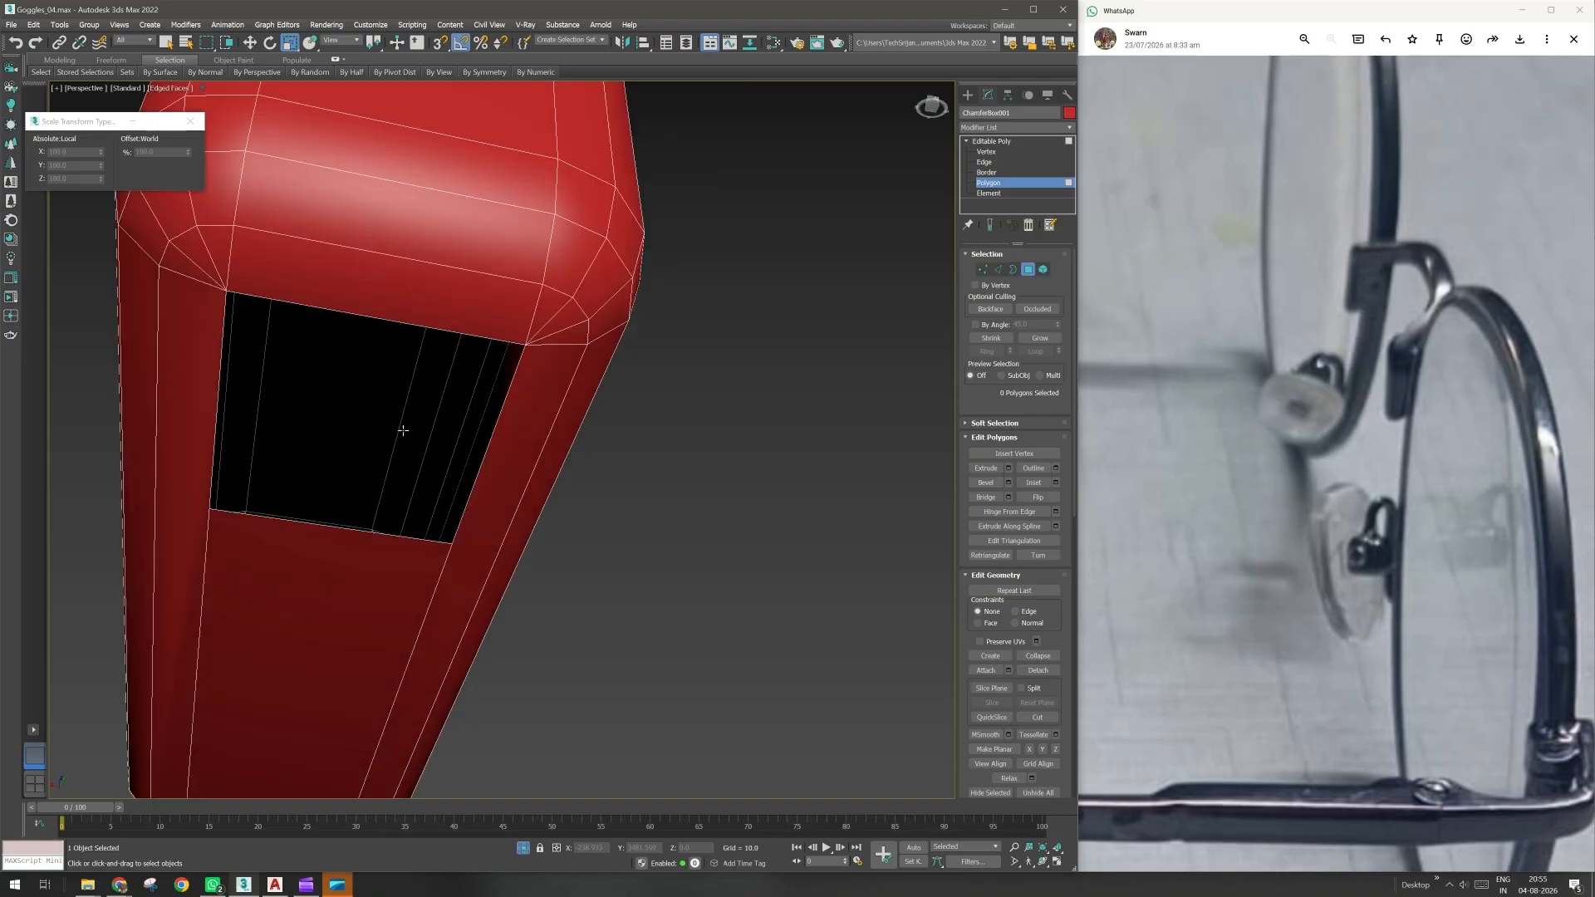
{"action": "left_click", "coordinate": [987, 172]}
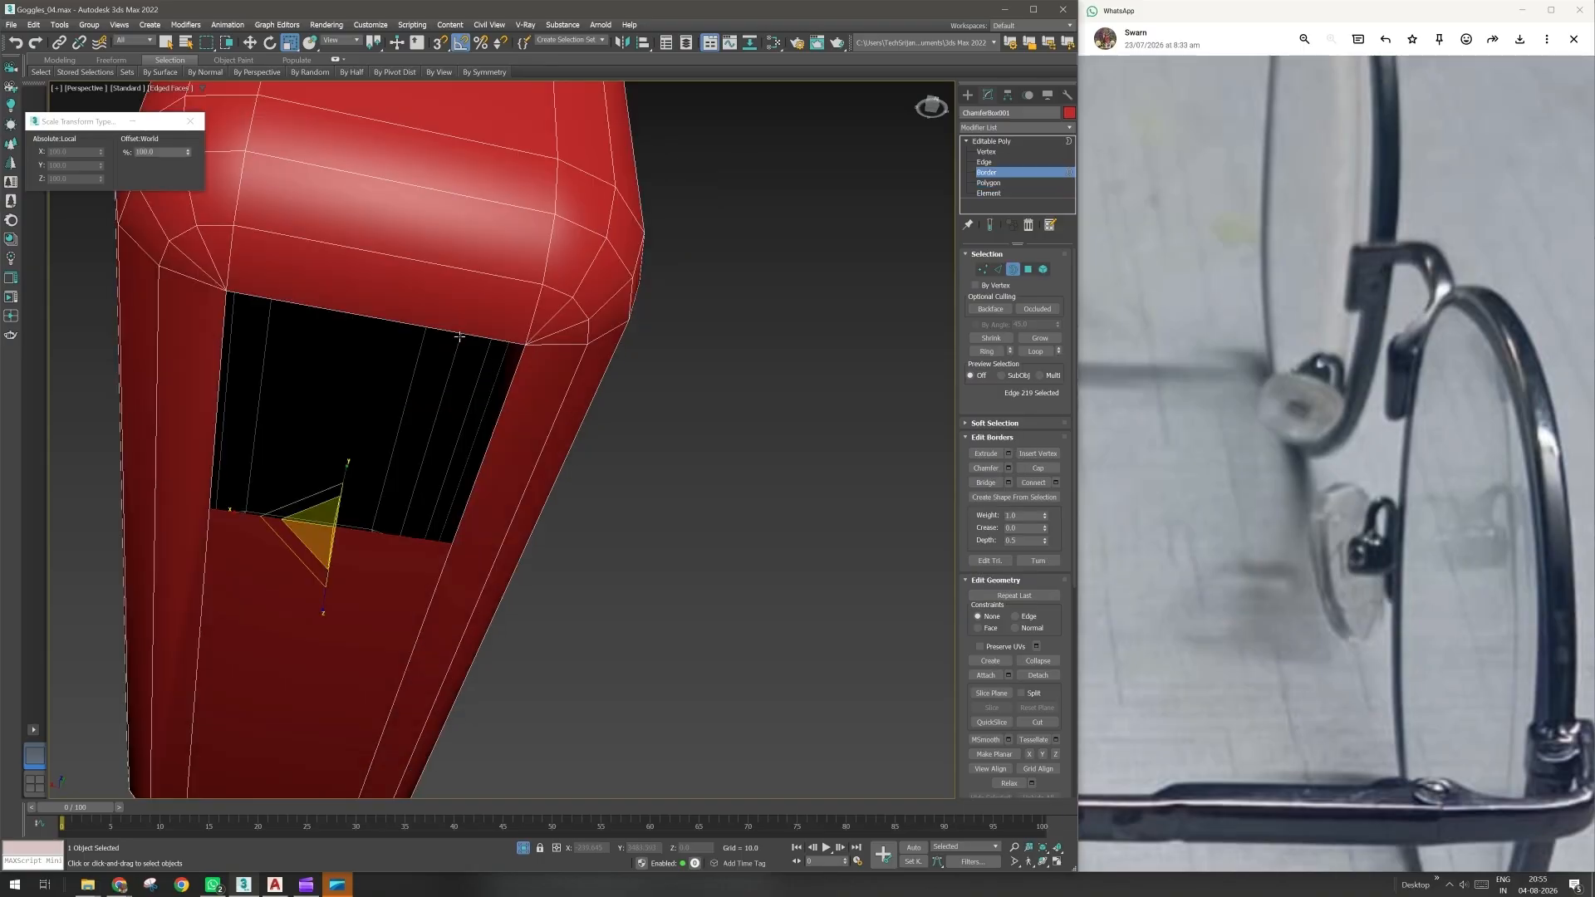
{"action": "left_click", "coordinate": [459, 336]}
{"action": "middle_click_drag", "start_coordinate": [462, 332], "coordinate": [425, 403], "text": "alt"}
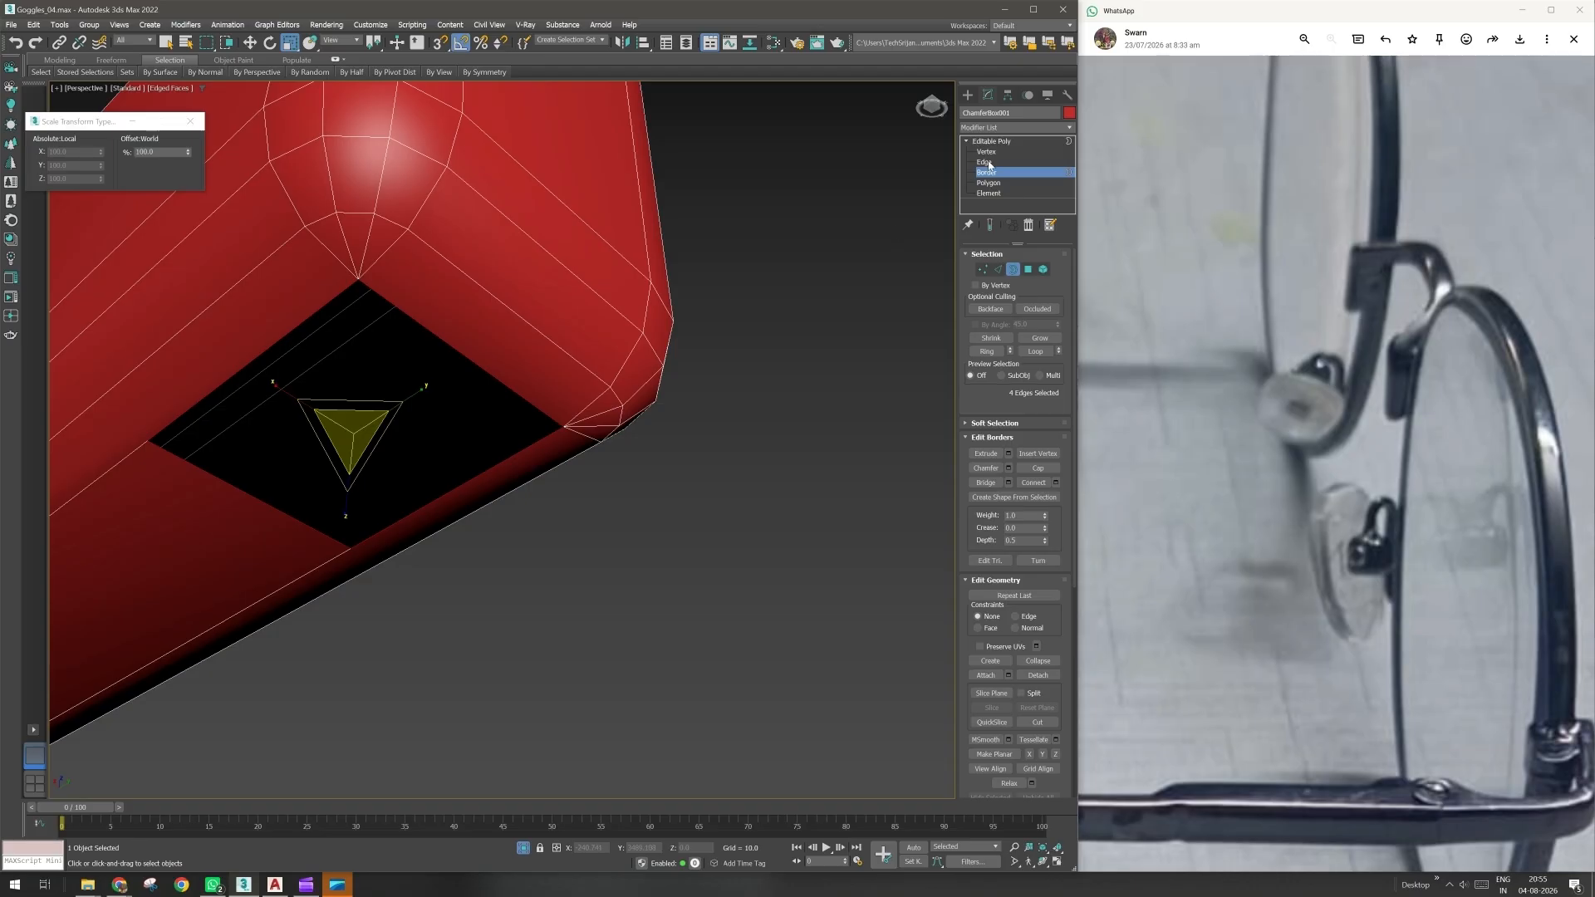
{"action": "left_click", "coordinate": [987, 162]}
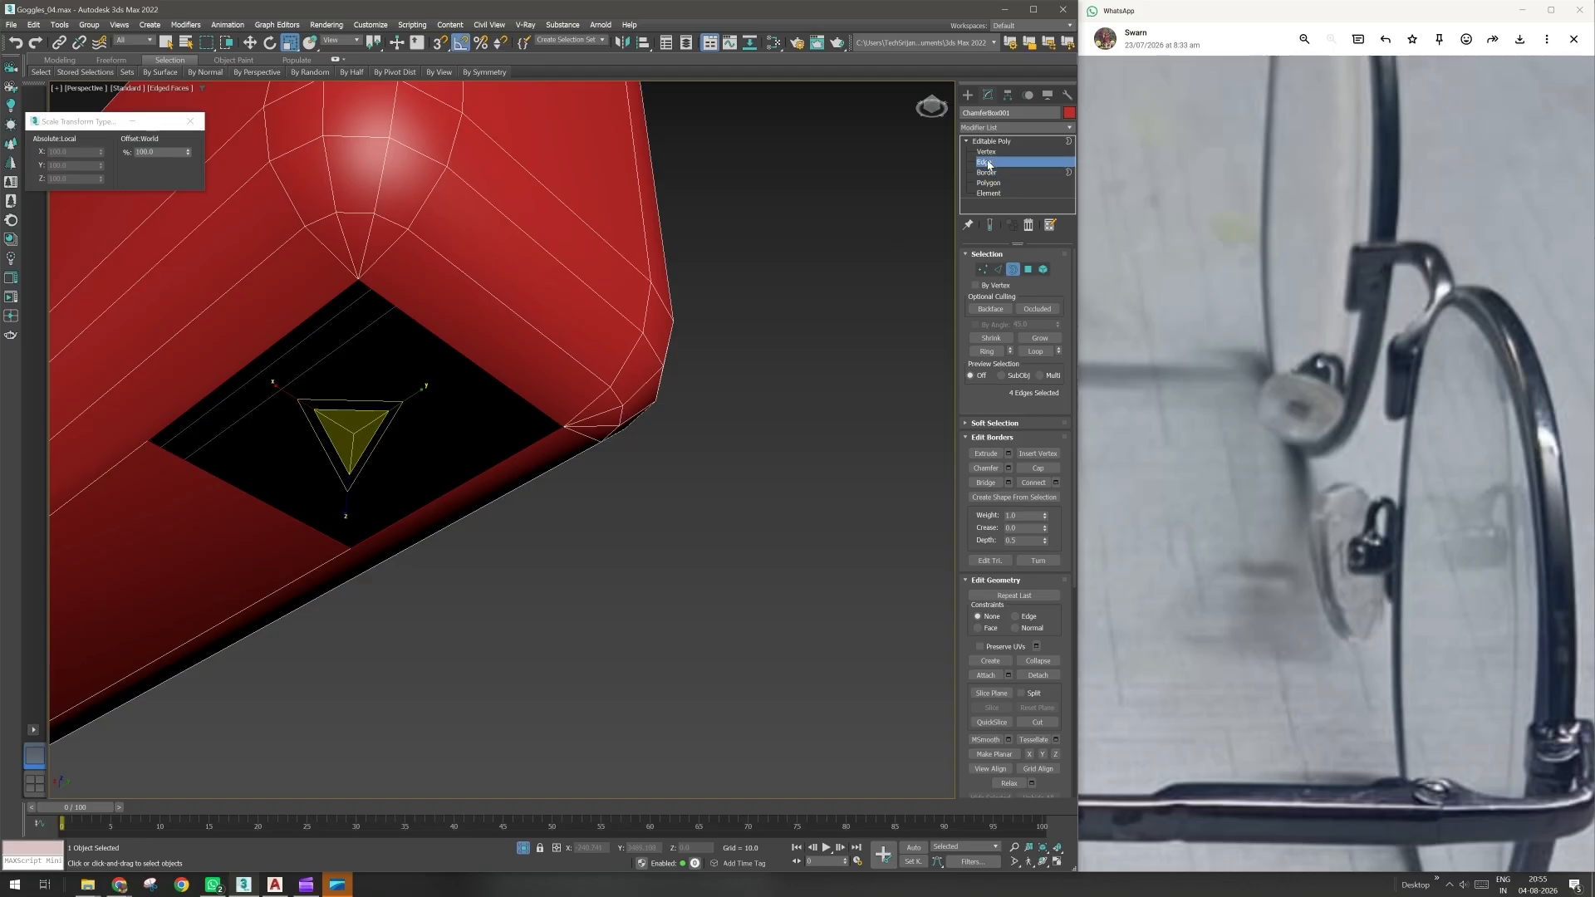
{"action": "left_click", "coordinate": [200, 413]}
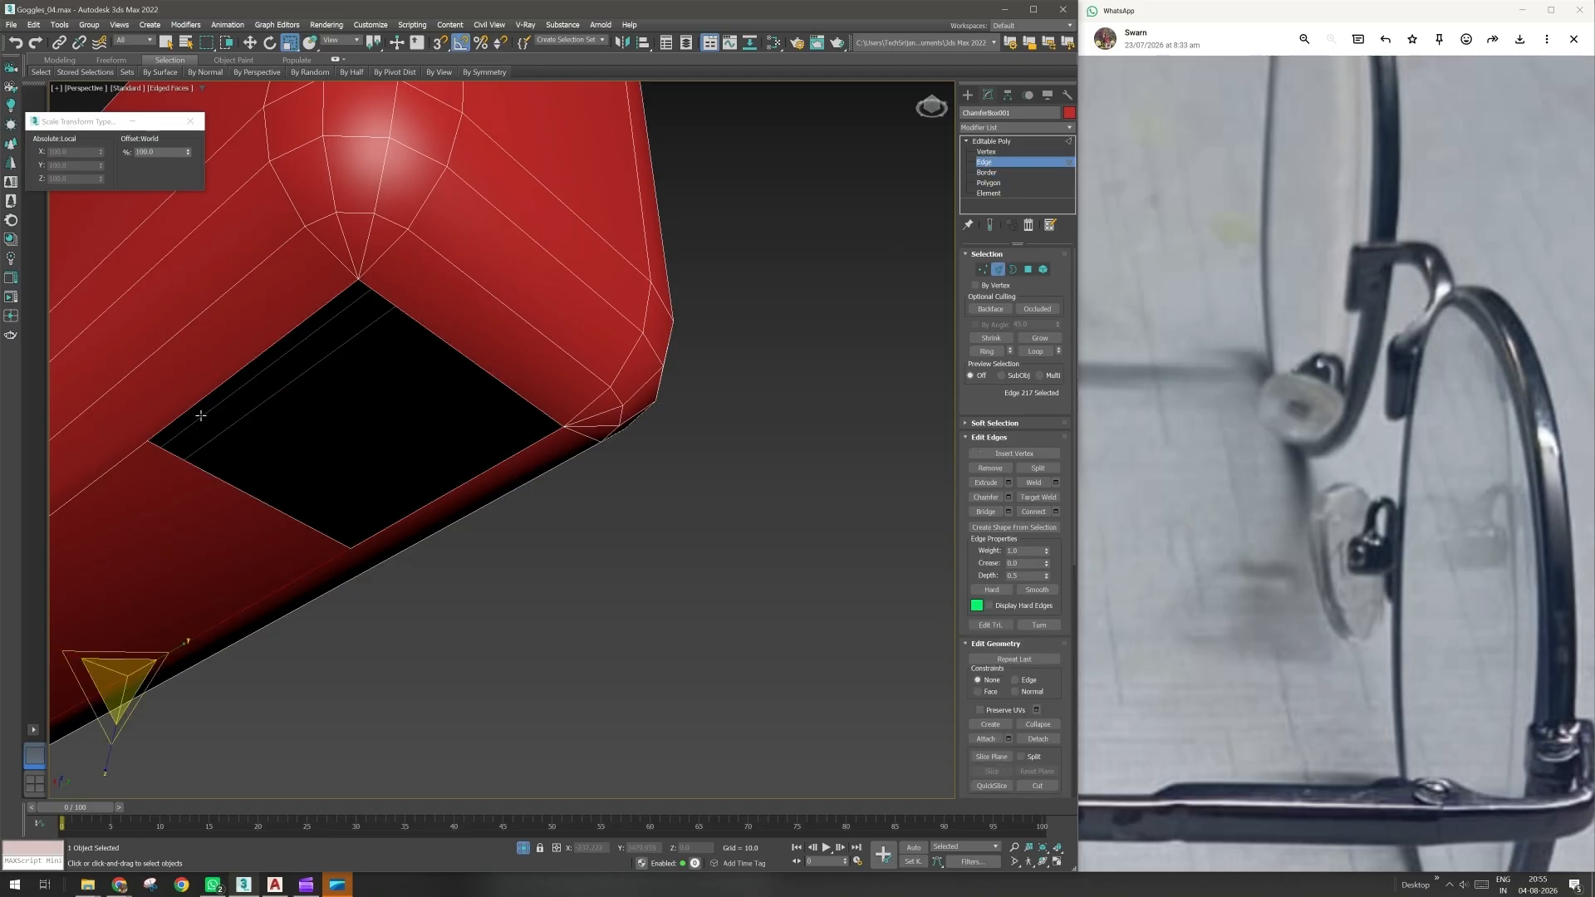
{"action": "left_click", "coordinate": [201, 410]}
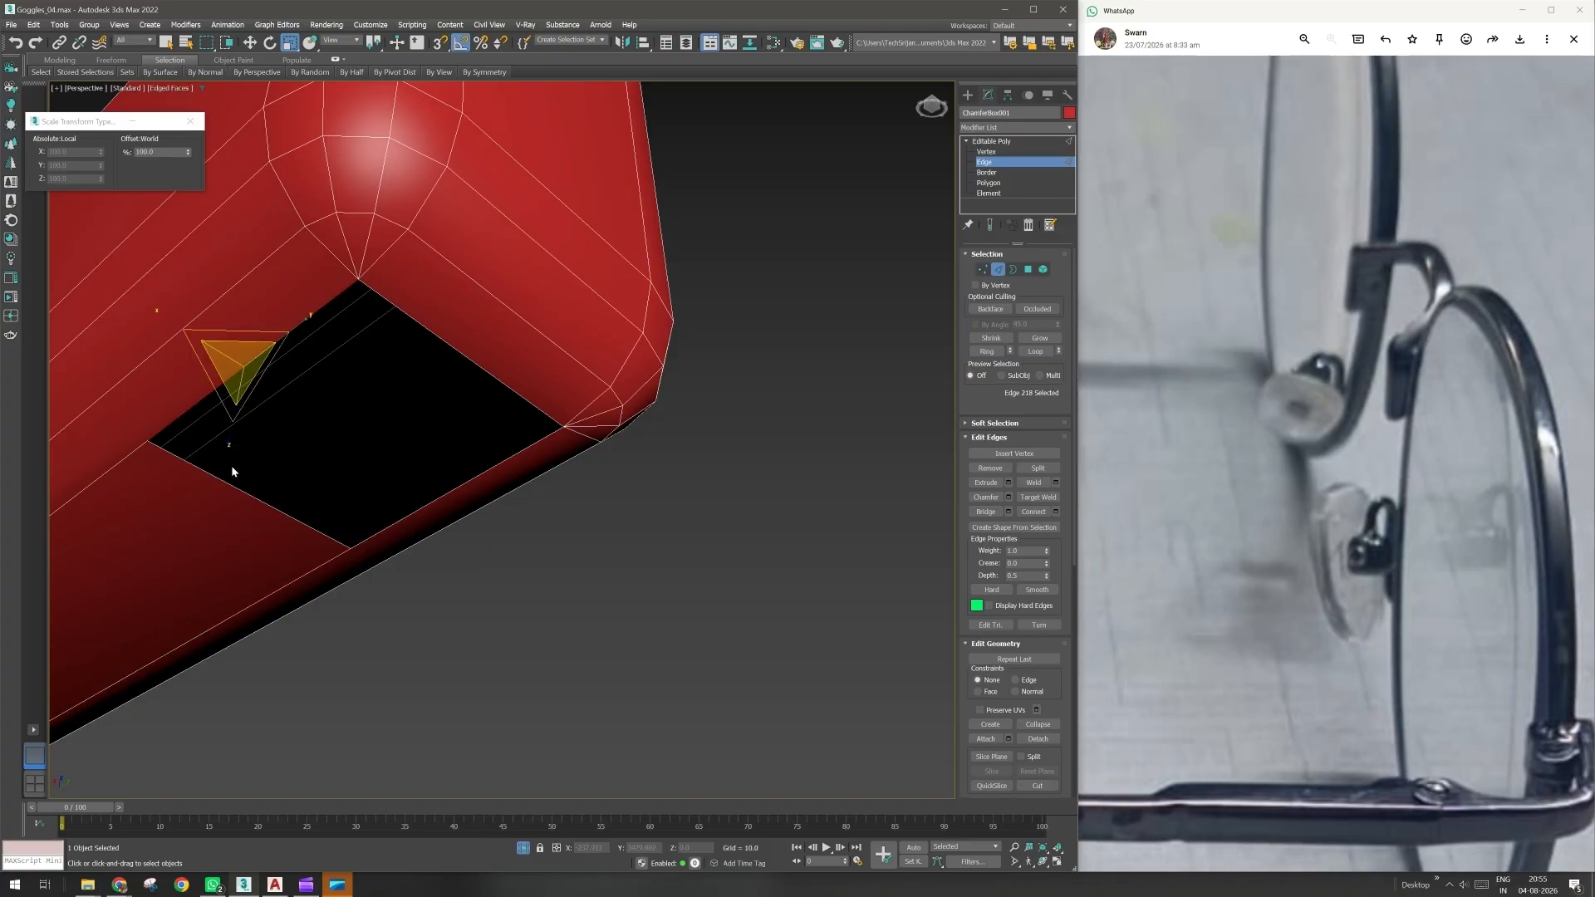
{"action": "left_click", "coordinate": [250, 44]}
{"action": "left_click_drag", "start_coordinate": [252, 317], "coordinate": [251, 432]}
{"action": "key", "text": "ctrl+z"}
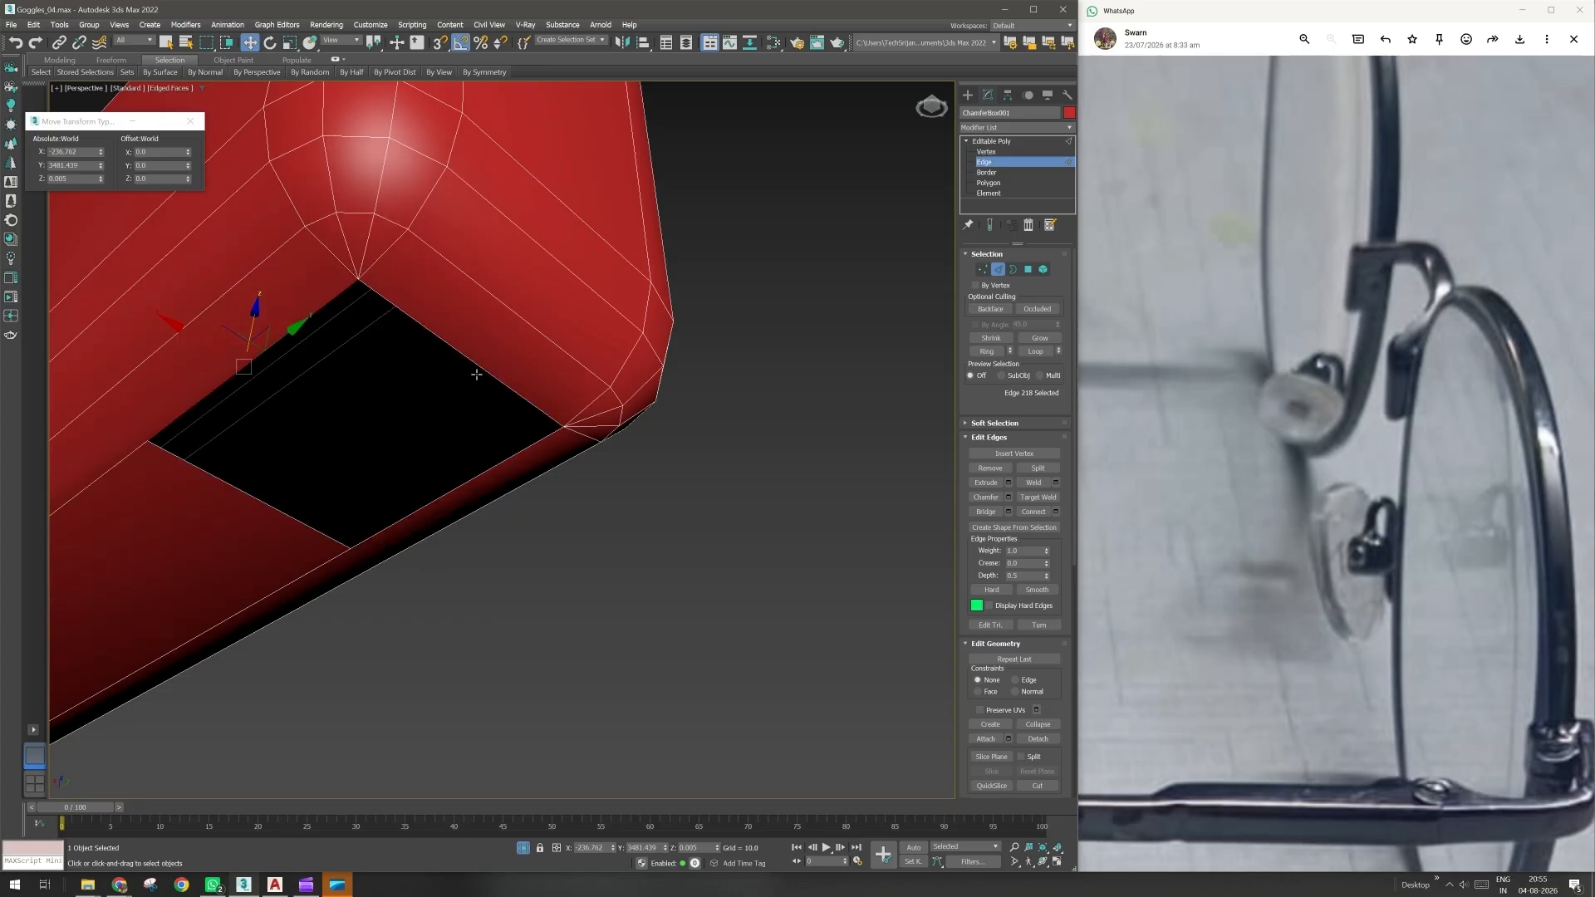
{"action": "left_click_drag", "start_coordinate": [476, 375], "coordinate": [478, 429]}
{"action": "key", "text": "ctrl+z"}
{"action": "key", "text": "3"}
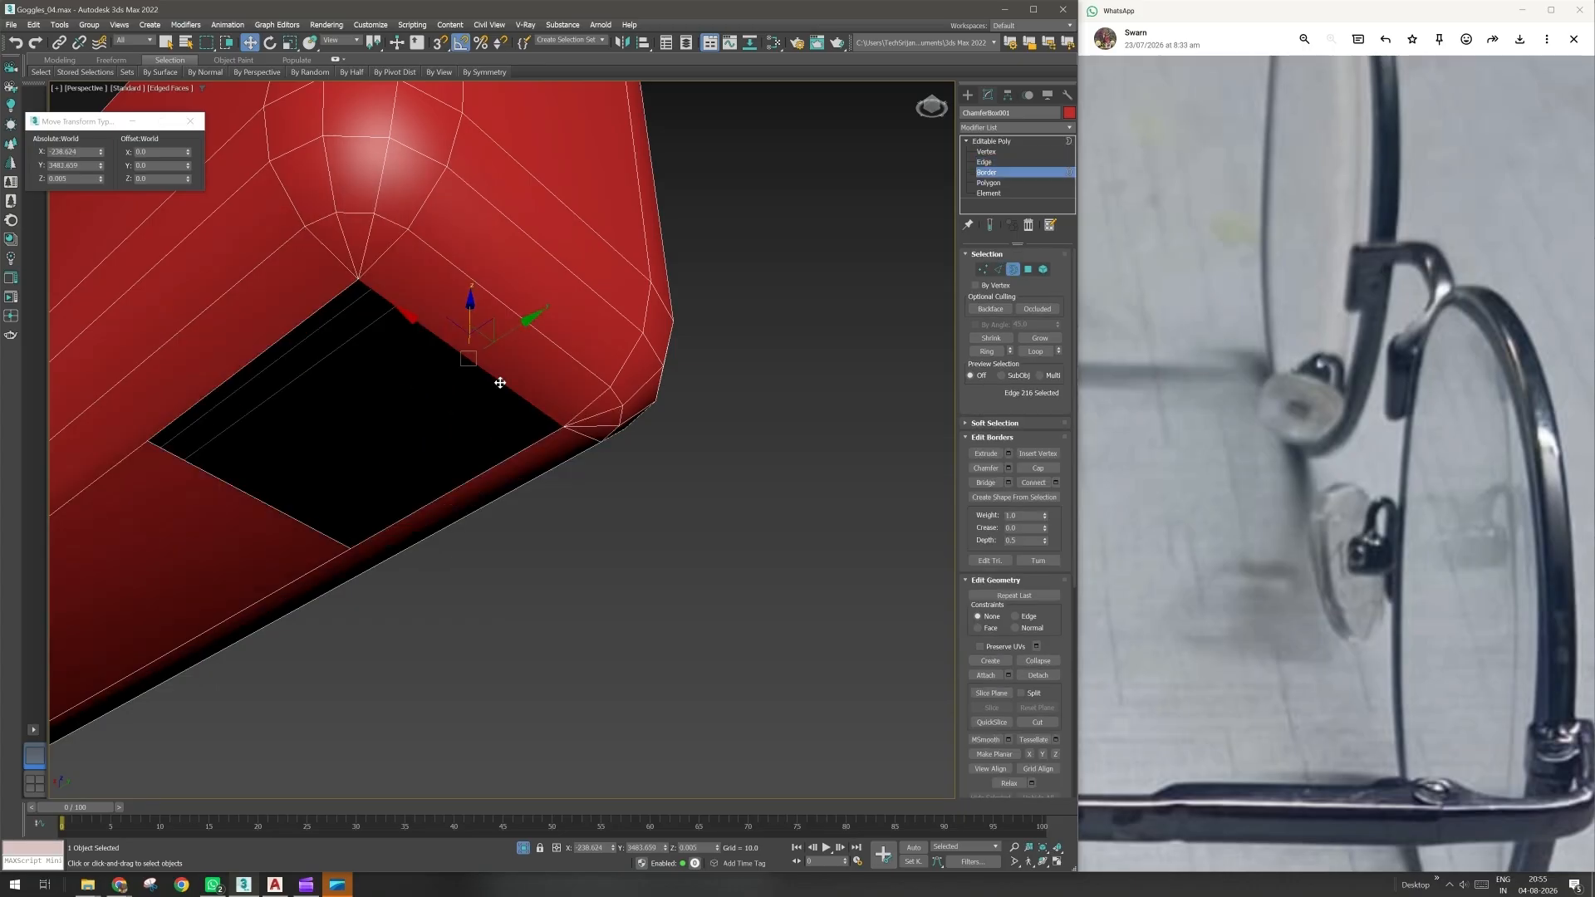
{"action": "left_click", "coordinate": [499, 382]}
- Leave sub-object editing, end the red box's isolation and isolate the pink tapered box instead
{"action": "middle_click_drag", "start_coordinate": [272, 549], "coordinate": [394, 497], "text": "alt"}
{"action": "scroll", "coordinate": [335, 507], "scroll_direction": "down", "scroll_amount": 5}
{"action": "left_click", "coordinate": [992, 141]}
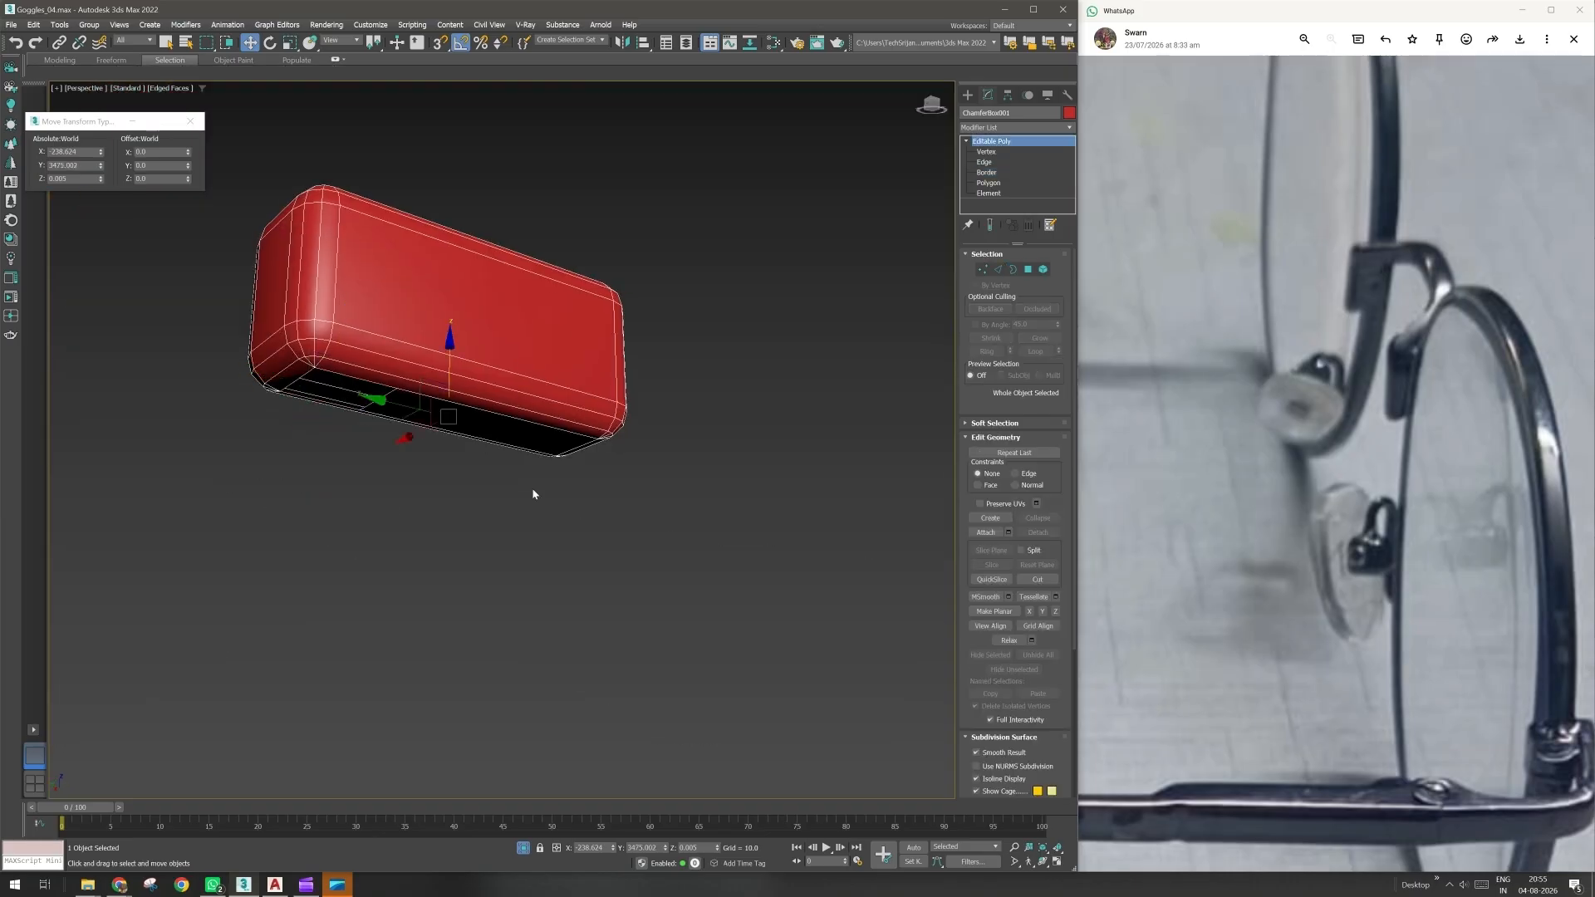
{"action": "right_click", "coordinate": [461, 532]}
{"action": "left_click", "coordinate": [490, 435]}
{"action": "middle_click_drag", "start_coordinate": [429, 579], "coordinate": [404, 561], "text": "alt"}
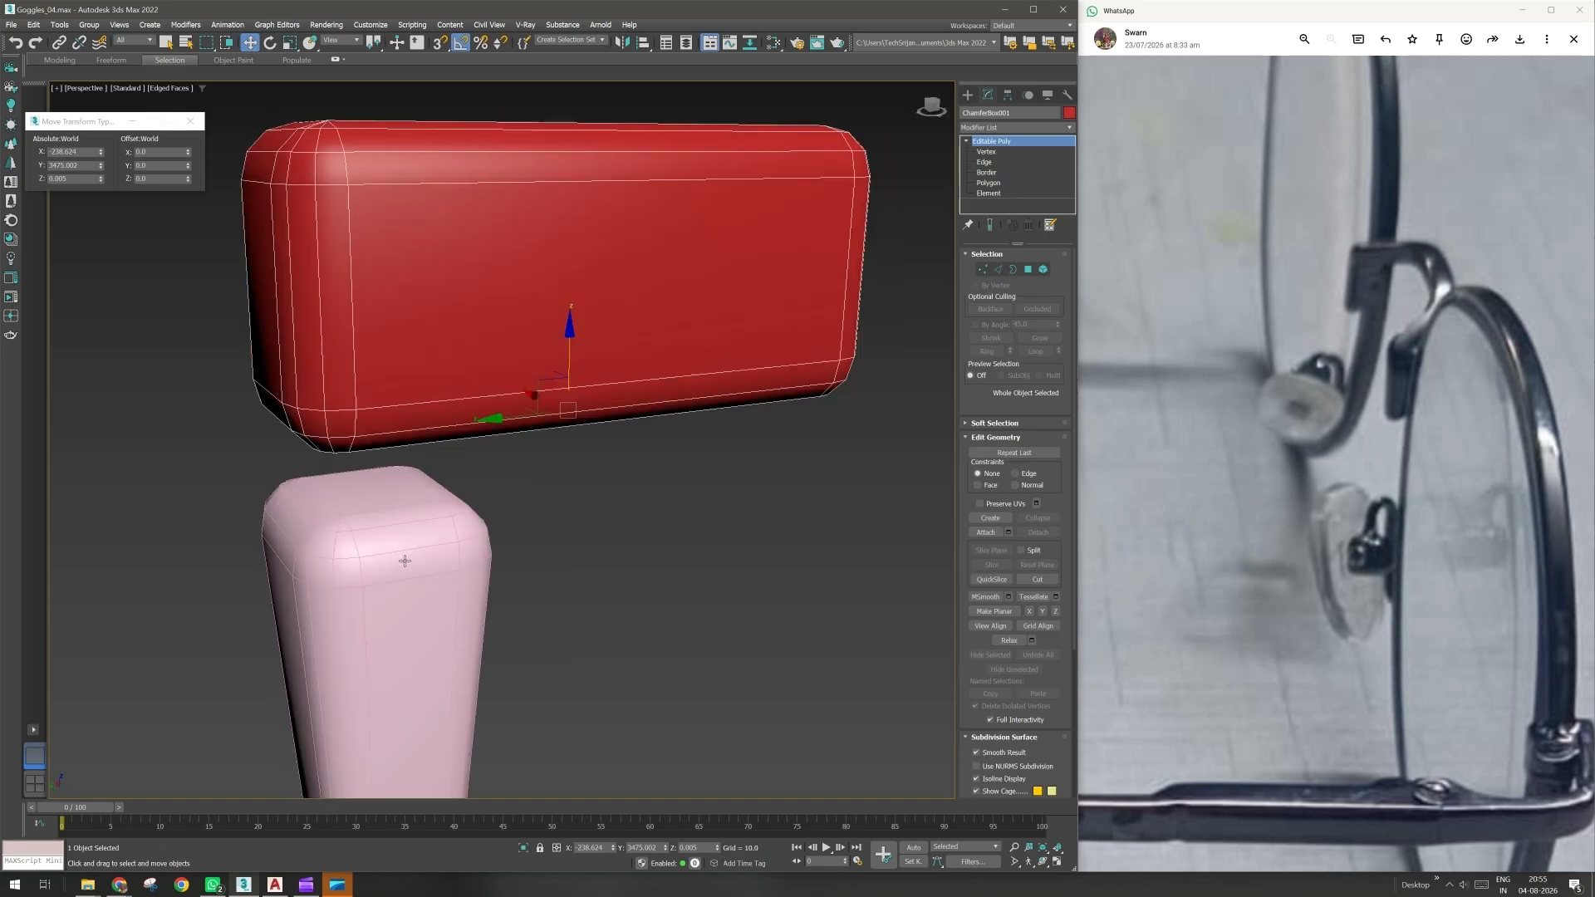
{"action": "left_click", "coordinate": [405, 562]}
{"action": "right_click", "coordinate": [405, 562]}
{"action": "left_click", "coordinate": [430, 485]}
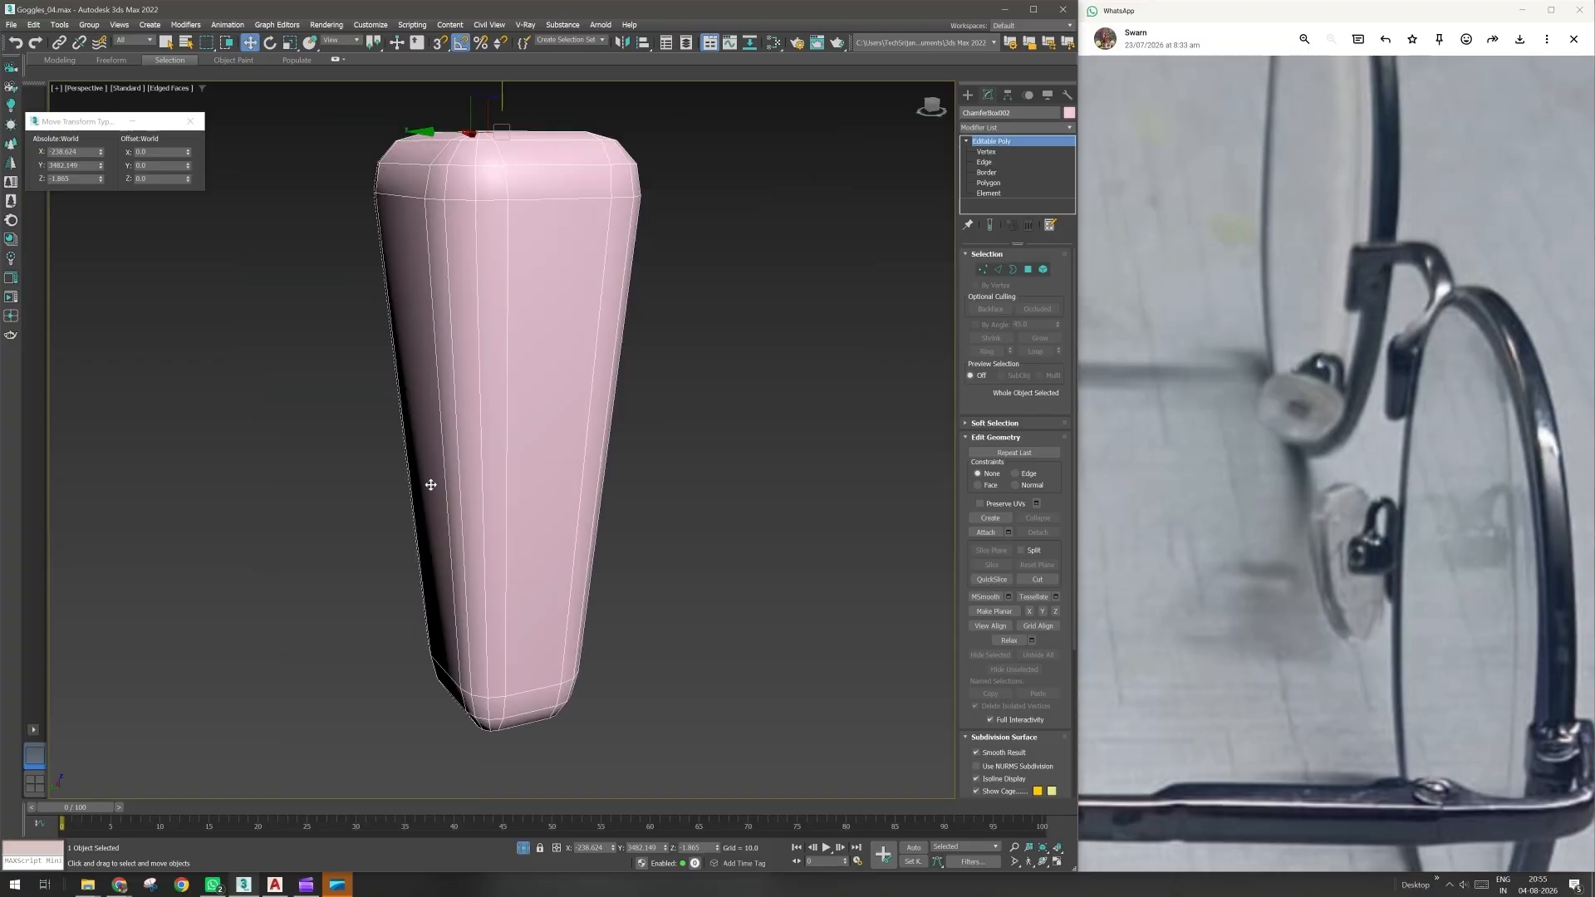
- Select the flat top polygon of the tapered box, grow the selection twice over the rounded rim and delete those faces
{"action": "middle_click_drag", "start_coordinate": [431, 484], "coordinate": [475, 347], "text": "alt"}
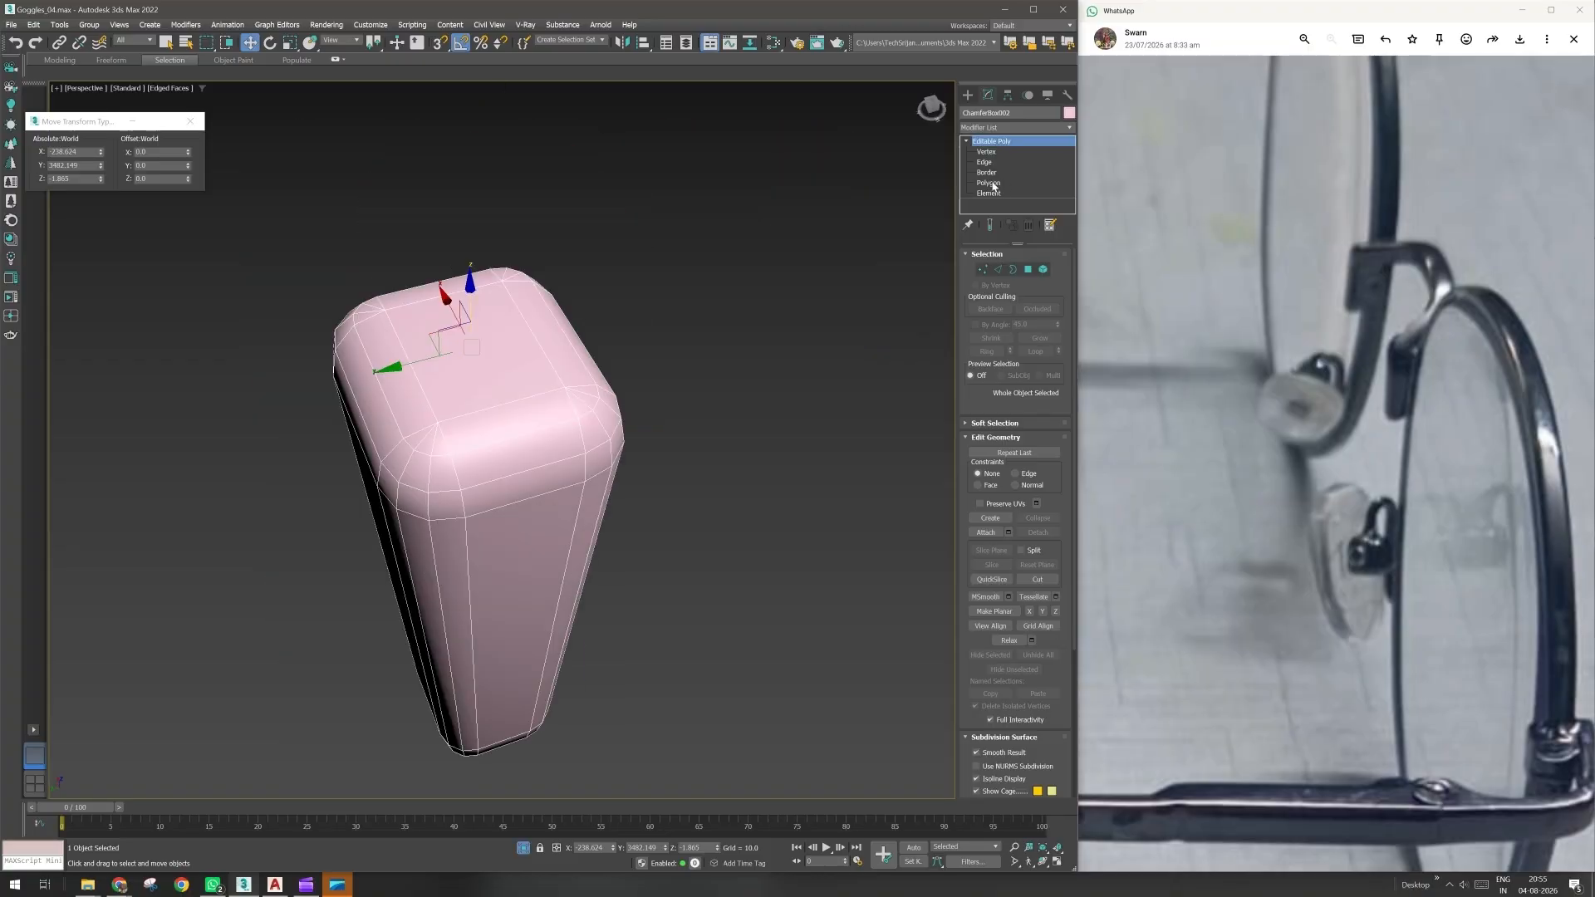
{"action": "left_click", "coordinate": [992, 186]}
{"action": "left_click", "coordinate": [488, 366]}
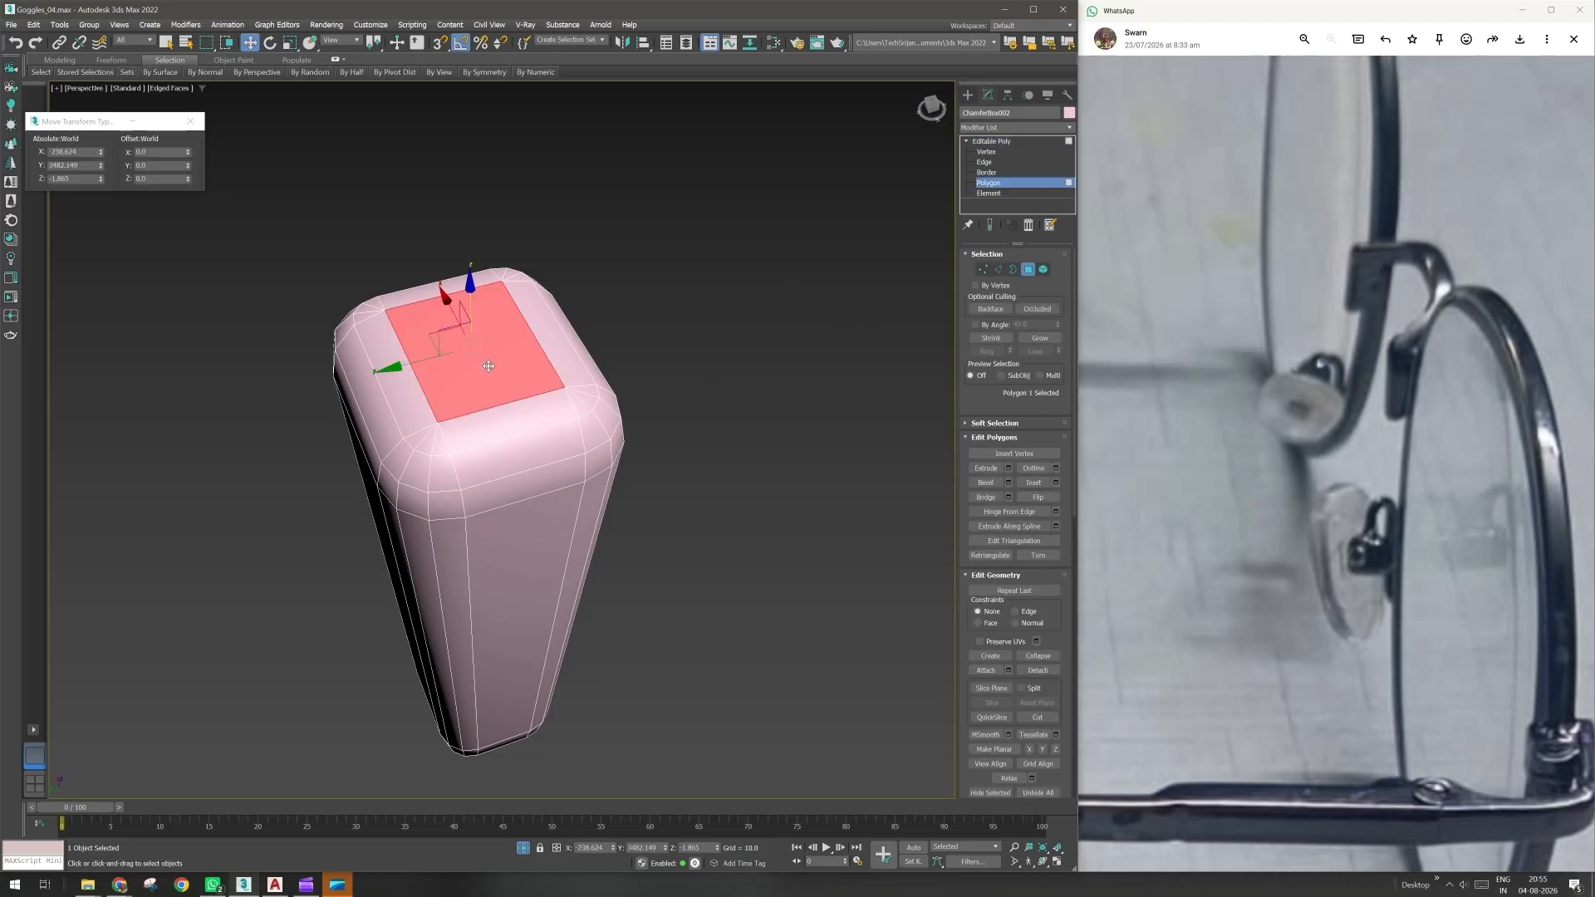
{"action": "key", "text": "Delete"}
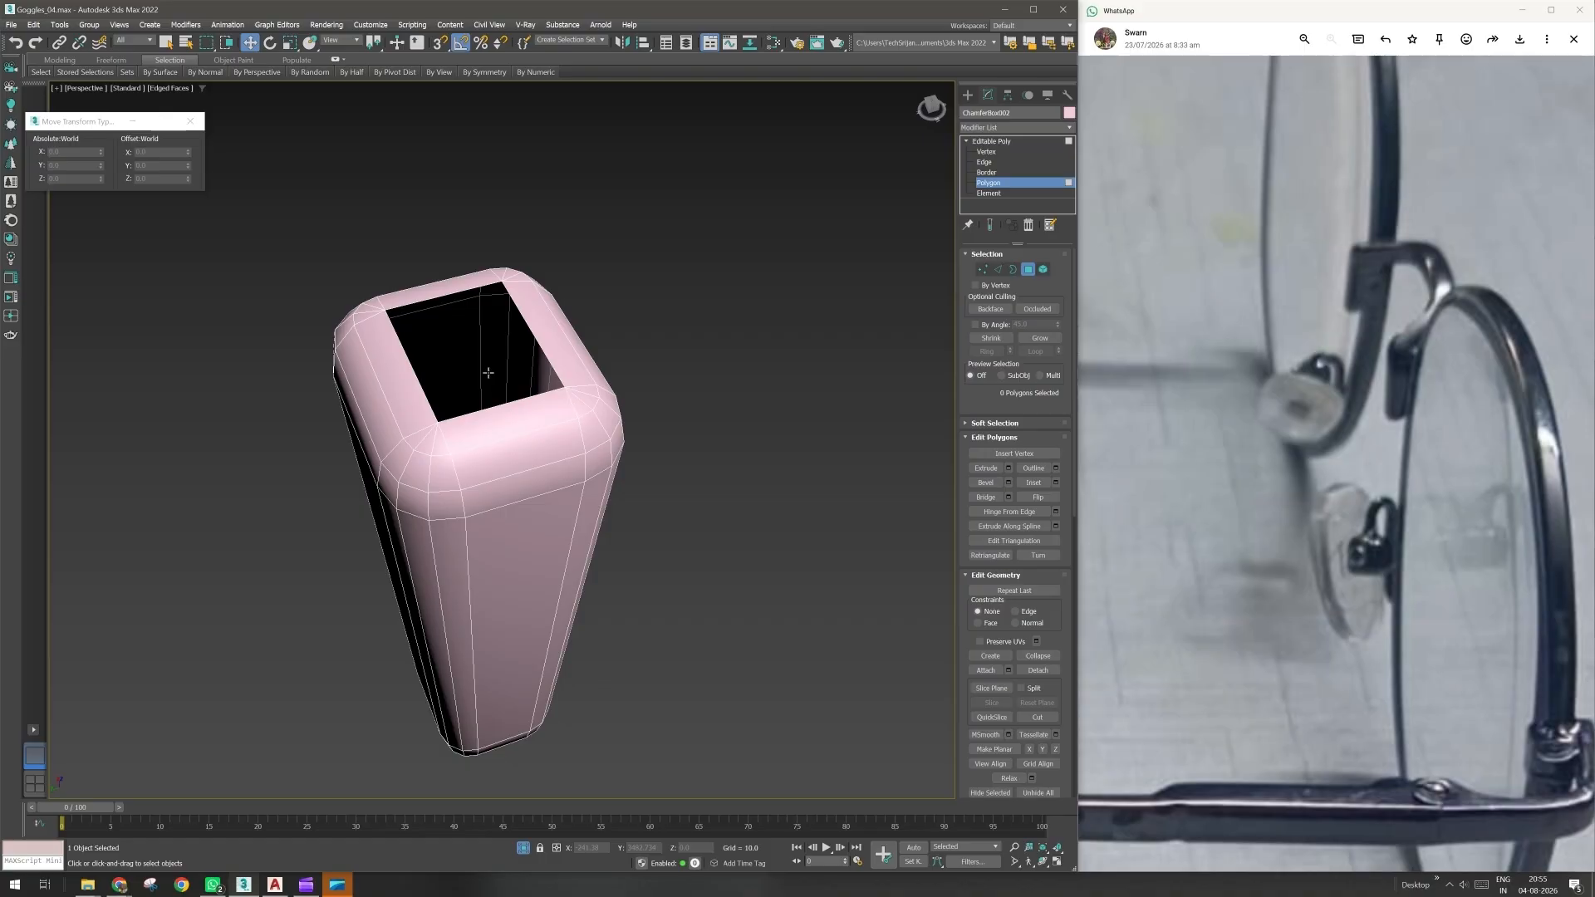
{"action": "key", "text": "ctrl+z"}
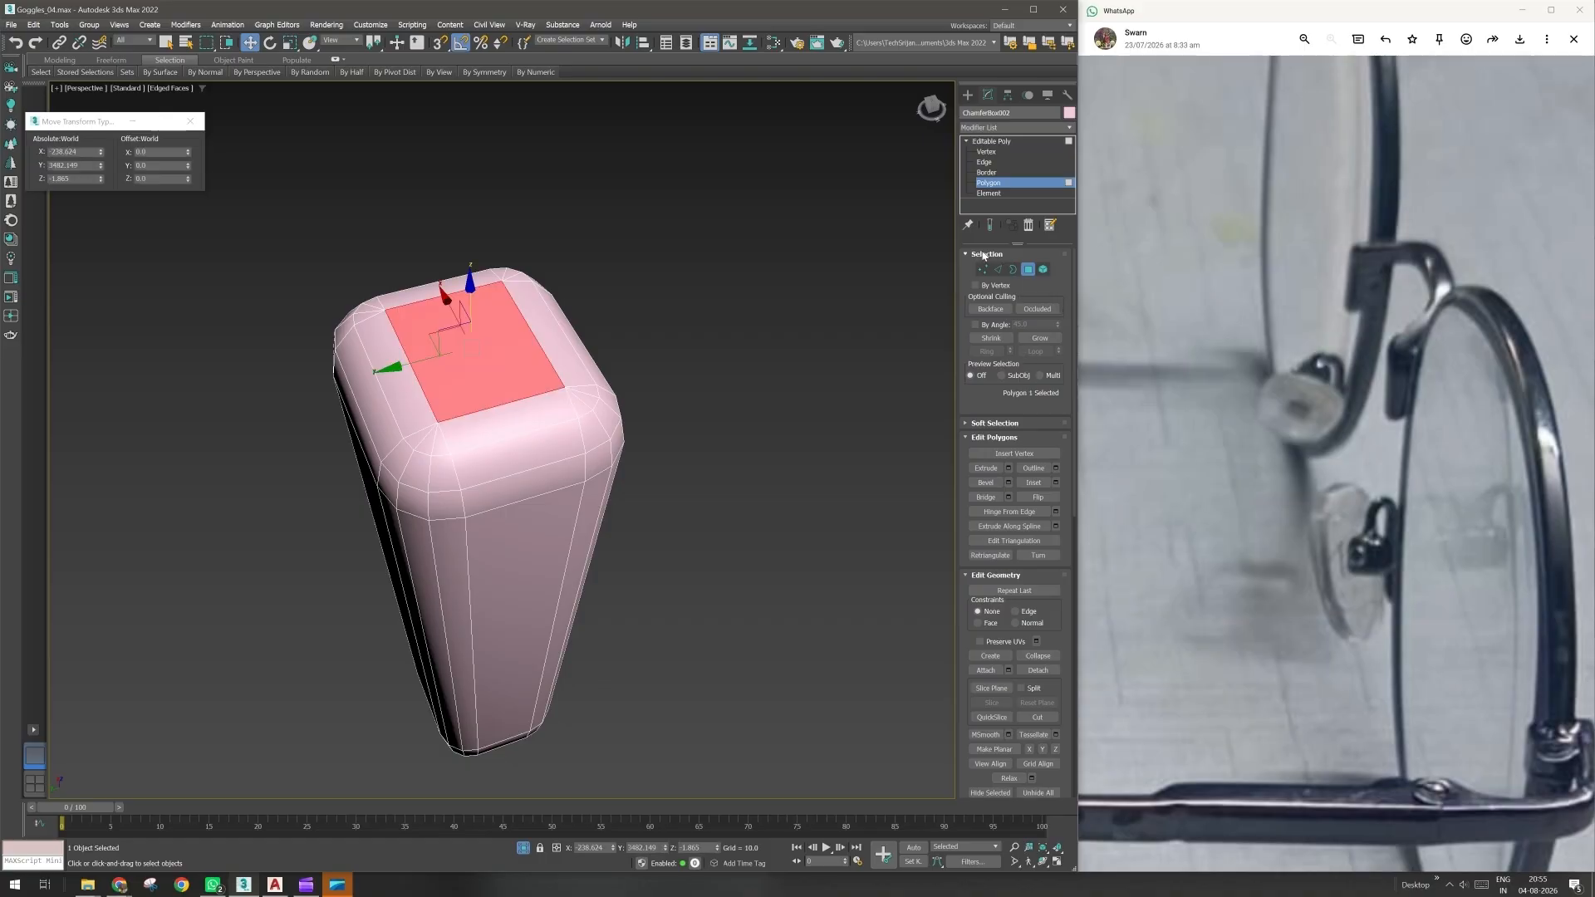
{"action": "left_click", "coordinate": [1039, 339]}
{"action": "middle_click_drag", "start_coordinate": [598, 422], "coordinate": [772, 481], "text": "alt"}
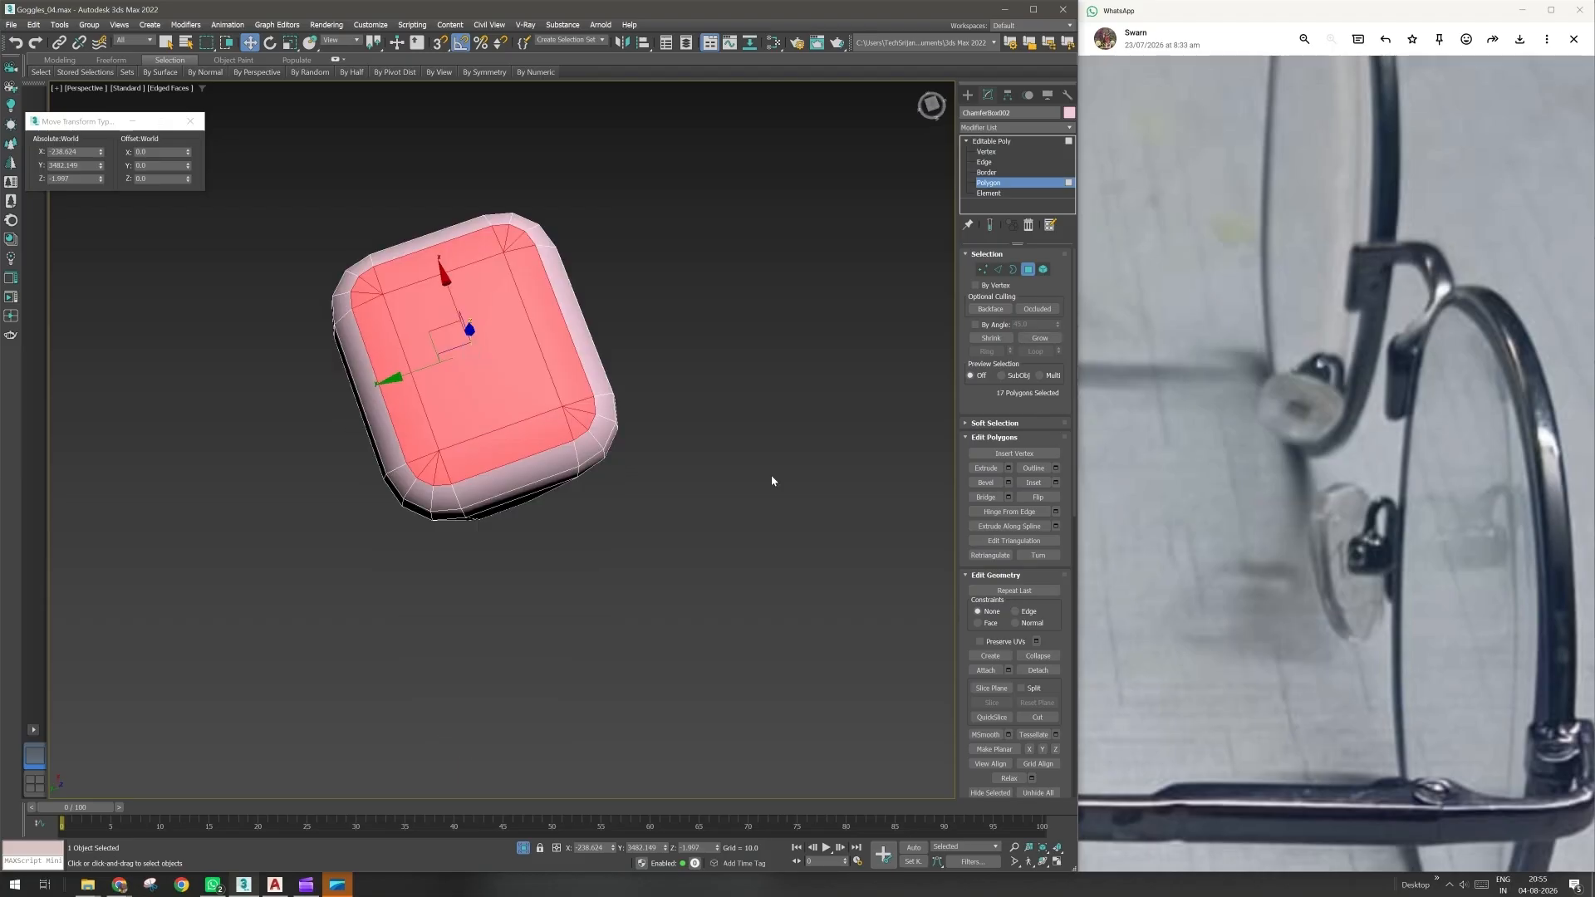
{"action": "left_click", "coordinate": [1048, 343]}
{"action": "middle_click_drag", "start_coordinate": [422, 573], "coordinate": [486, 452], "text": "alt"}
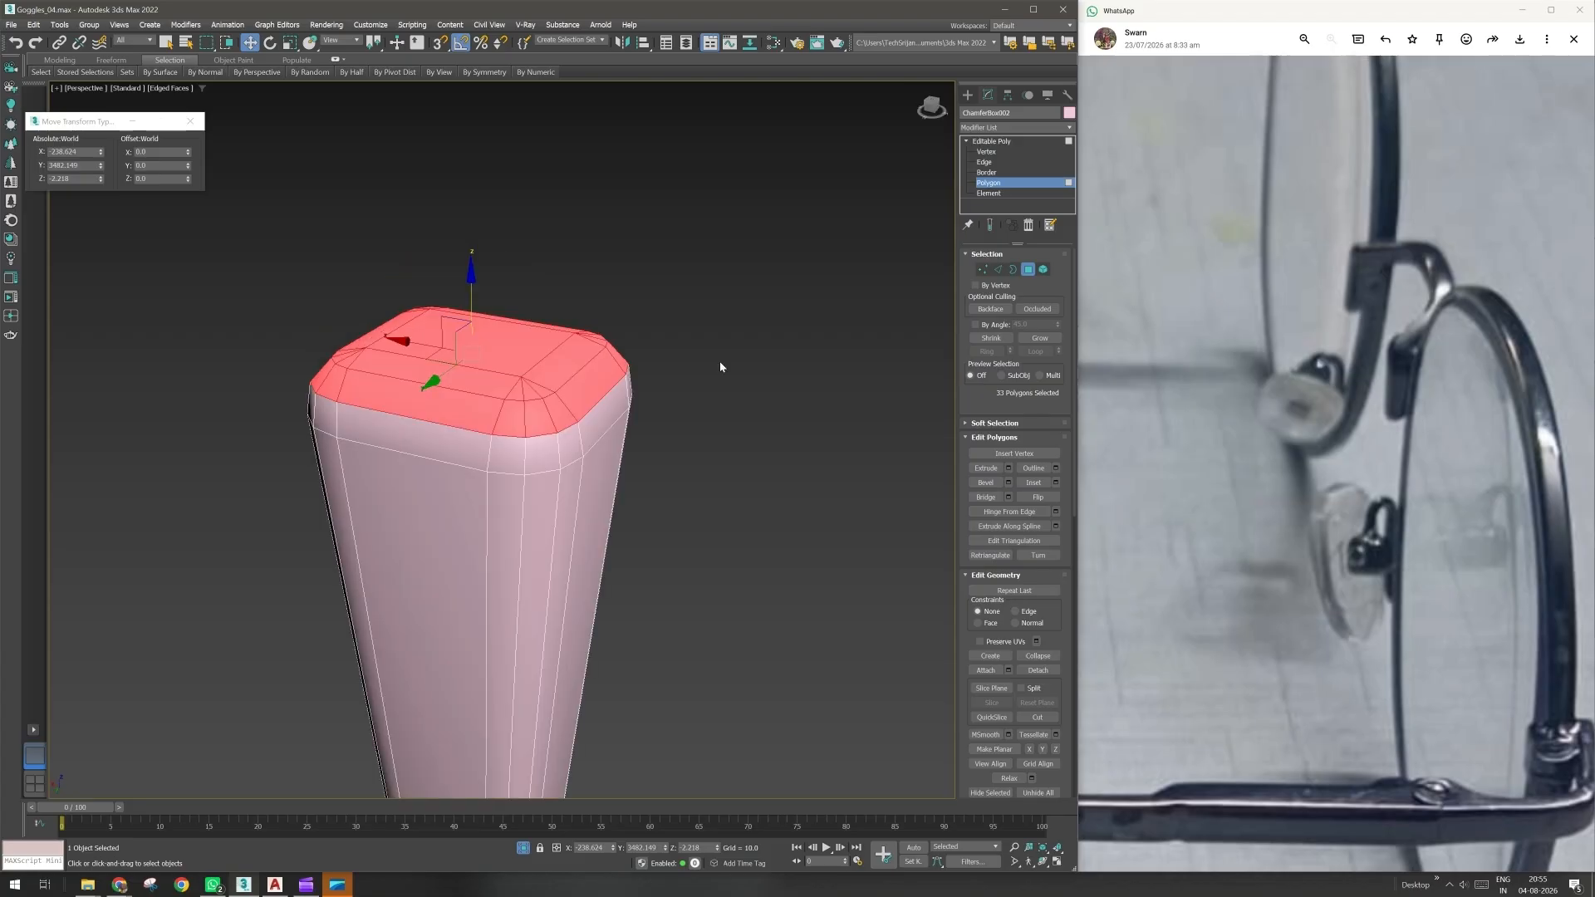
{"action": "key", "text": "Delete"}
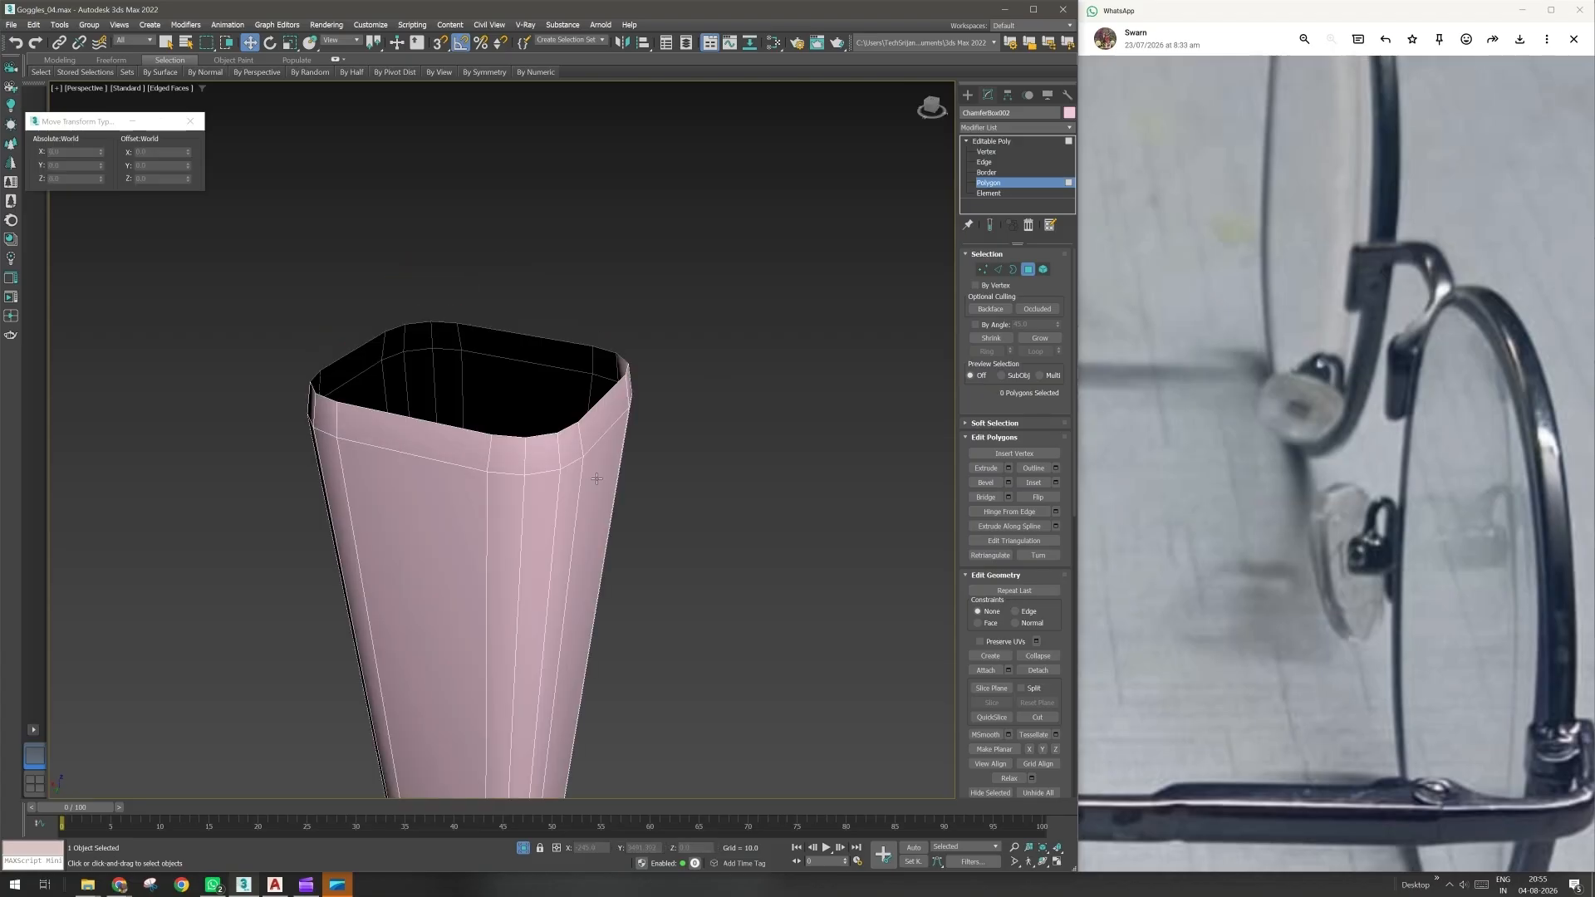
- Delete the open border at the top of the tapered box to remove the remaining ring of chamfer faces
{"action": "middle_click_drag", "start_coordinate": [597, 479], "coordinate": [507, 521], "text": "alt"}
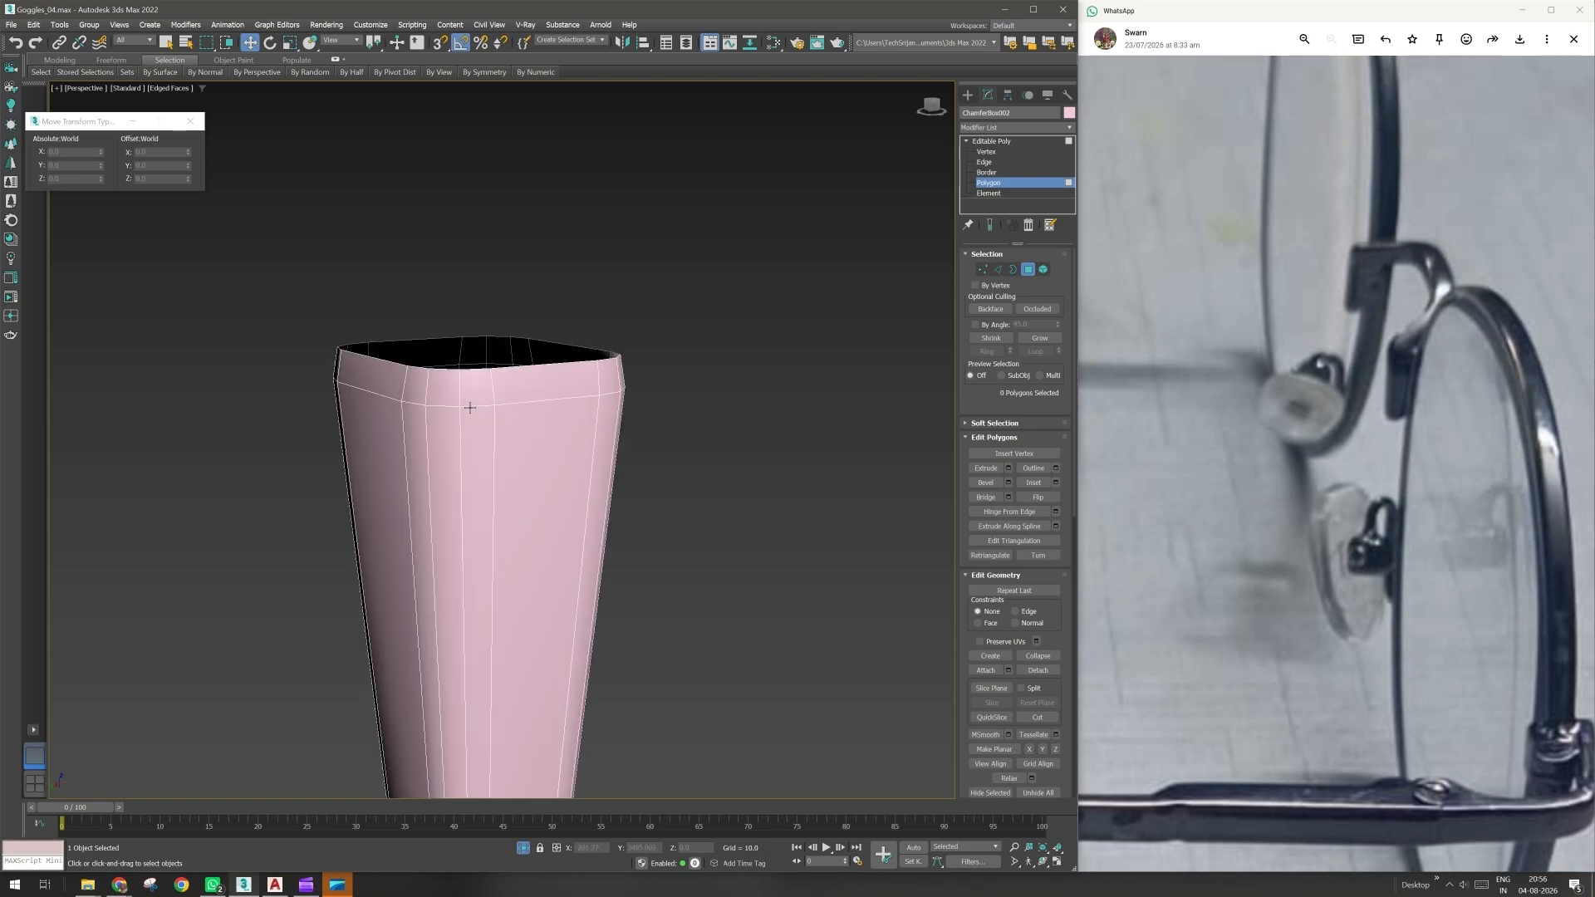
{"action": "left_click", "coordinate": [1013, 270]}
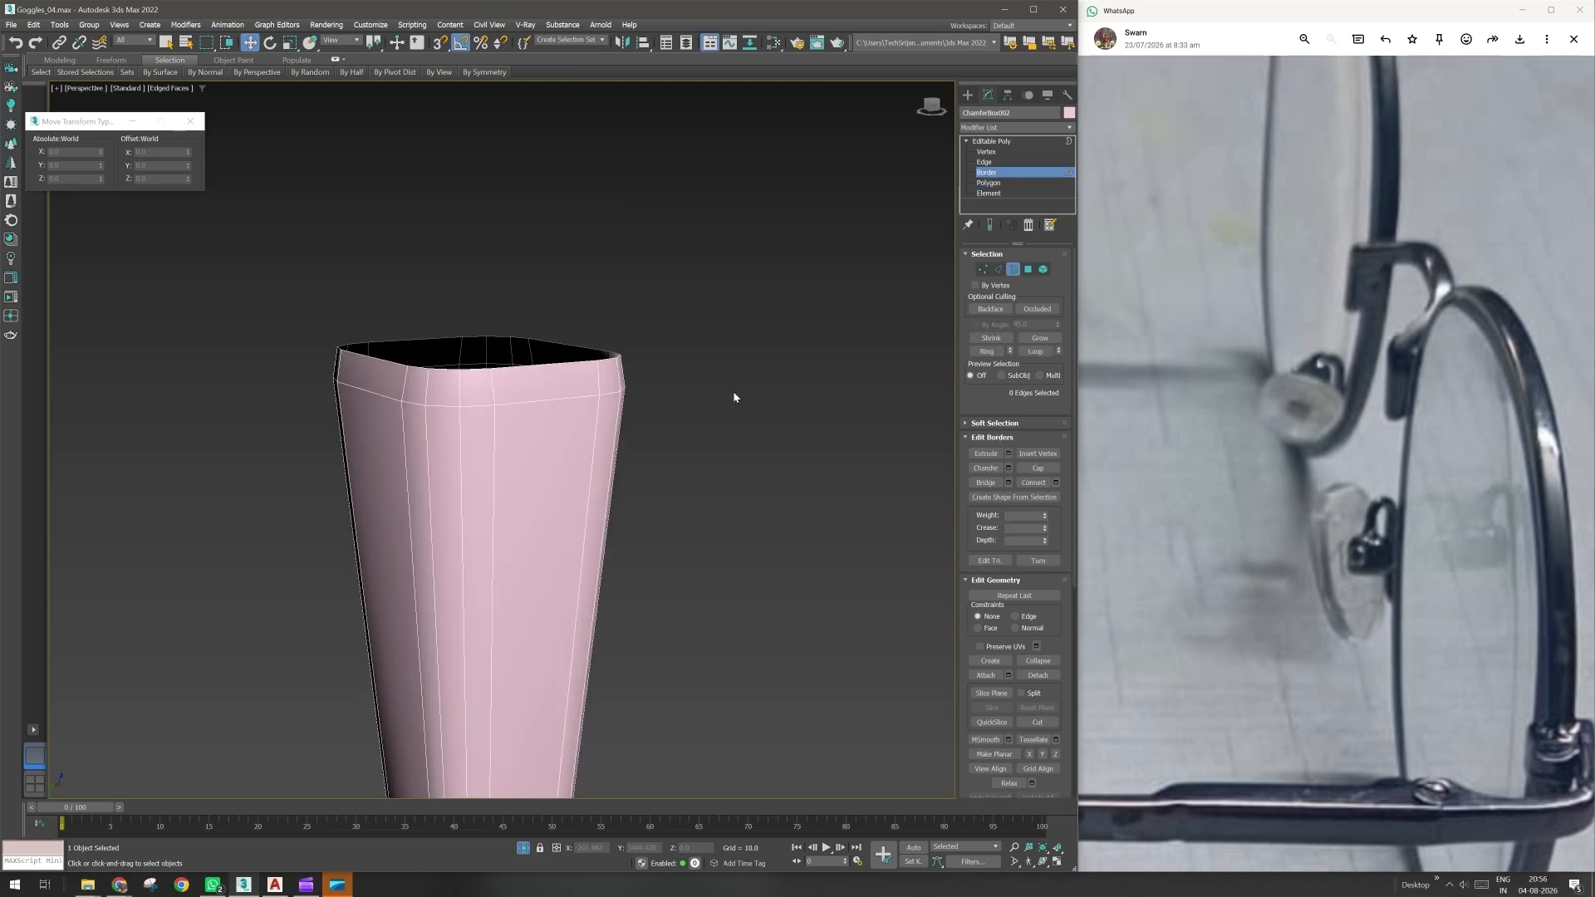
{"action": "left_click", "coordinate": [591, 360]}
{"action": "key", "text": "Delete"}
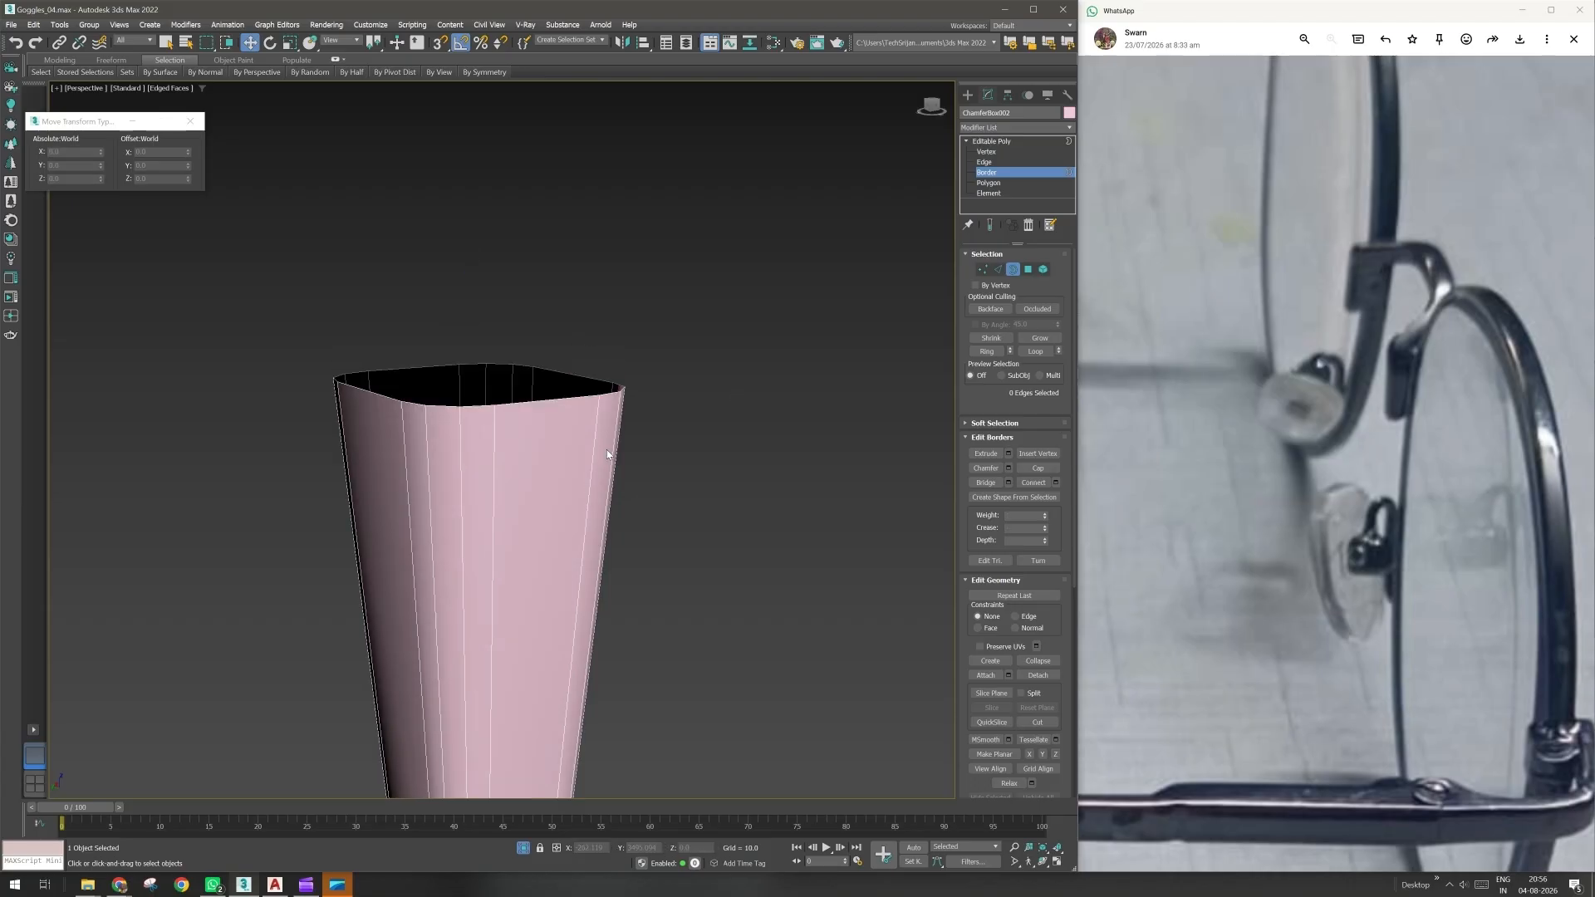
{"action": "middle_click_drag", "start_coordinate": [735, 363], "coordinate": [649, 758], "text": "alt"}
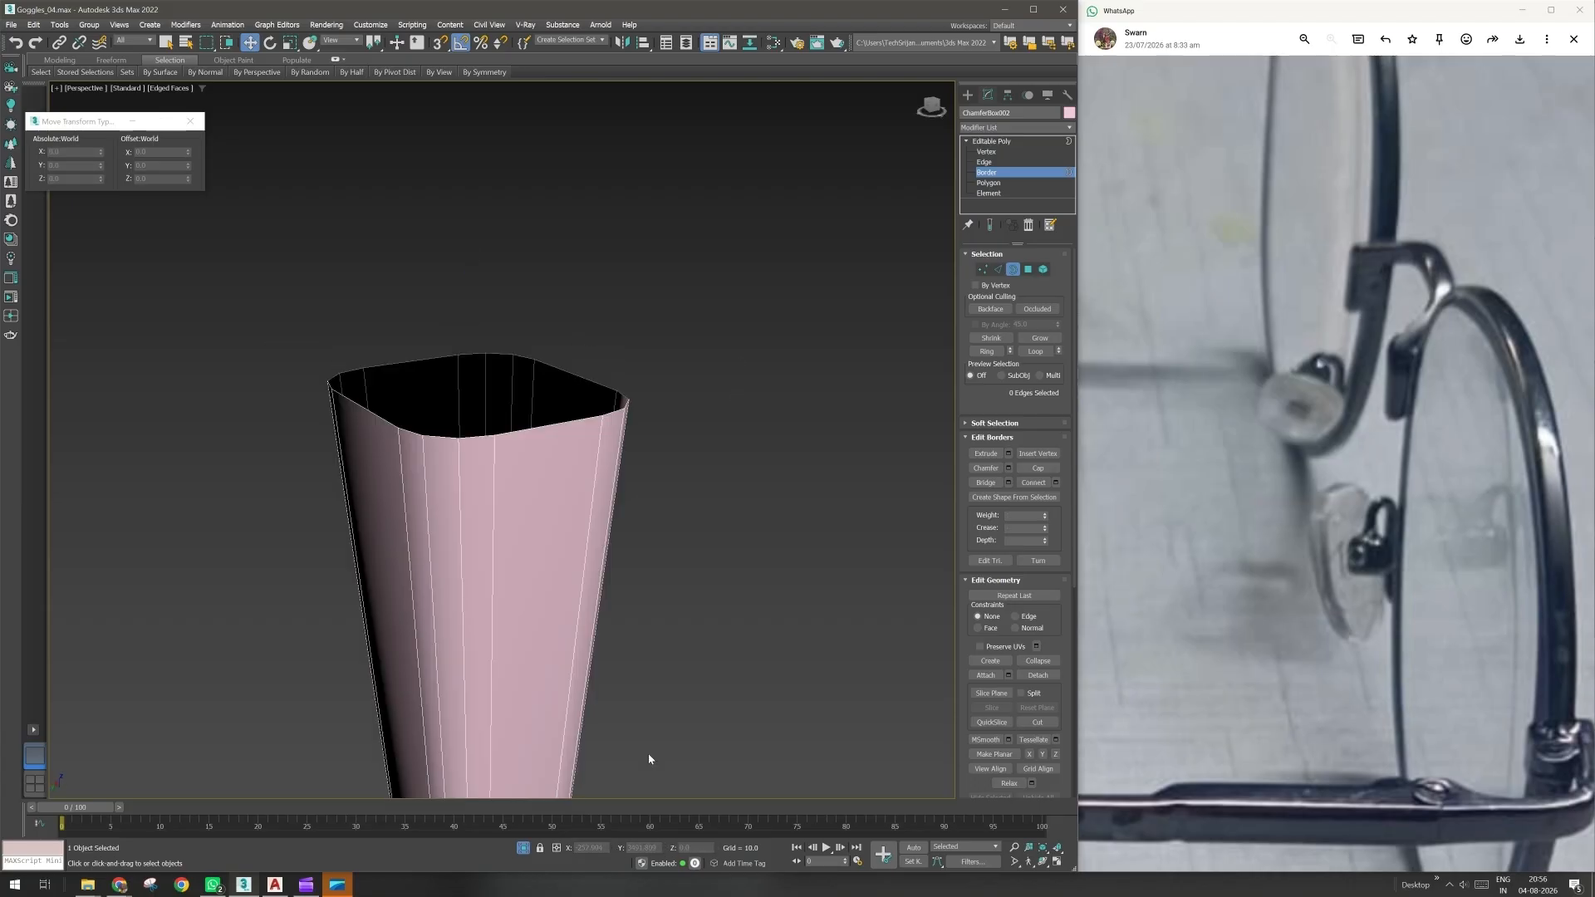
- End the tapered box's isolation, leave border editing and isolate the red box
{"action": "left_click", "coordinate": [524, 848]}
{"action": "middle_click_drag", "start_coordinate": [447, 576], "coordinate": [435, 445], "text": "alt"}
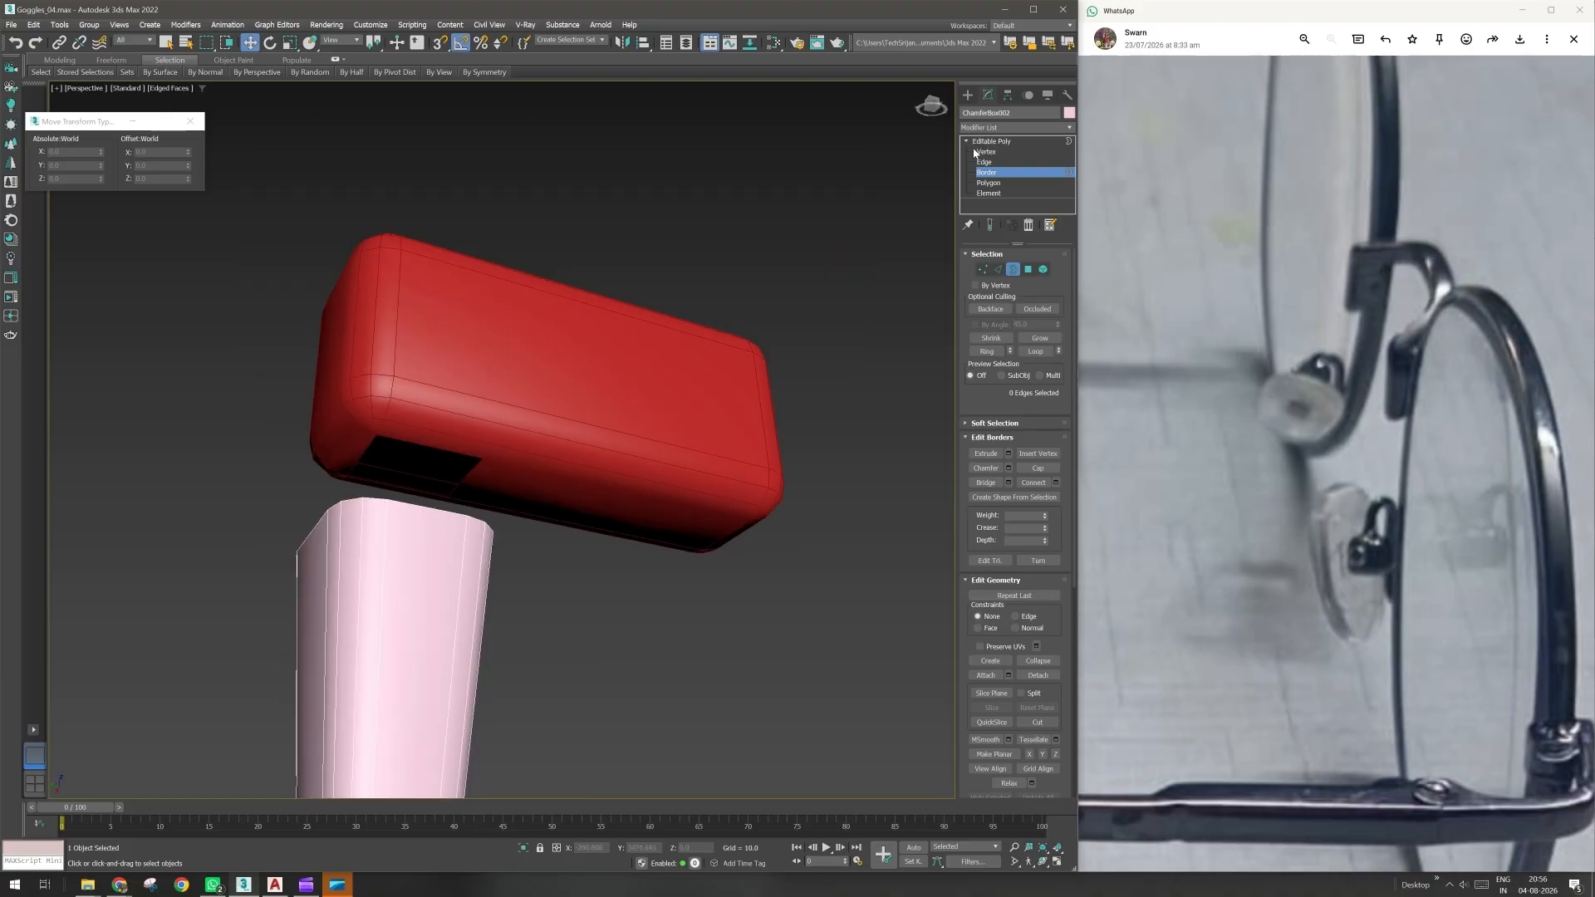
{"action": "left_click", "coordinate": [991, 142]}
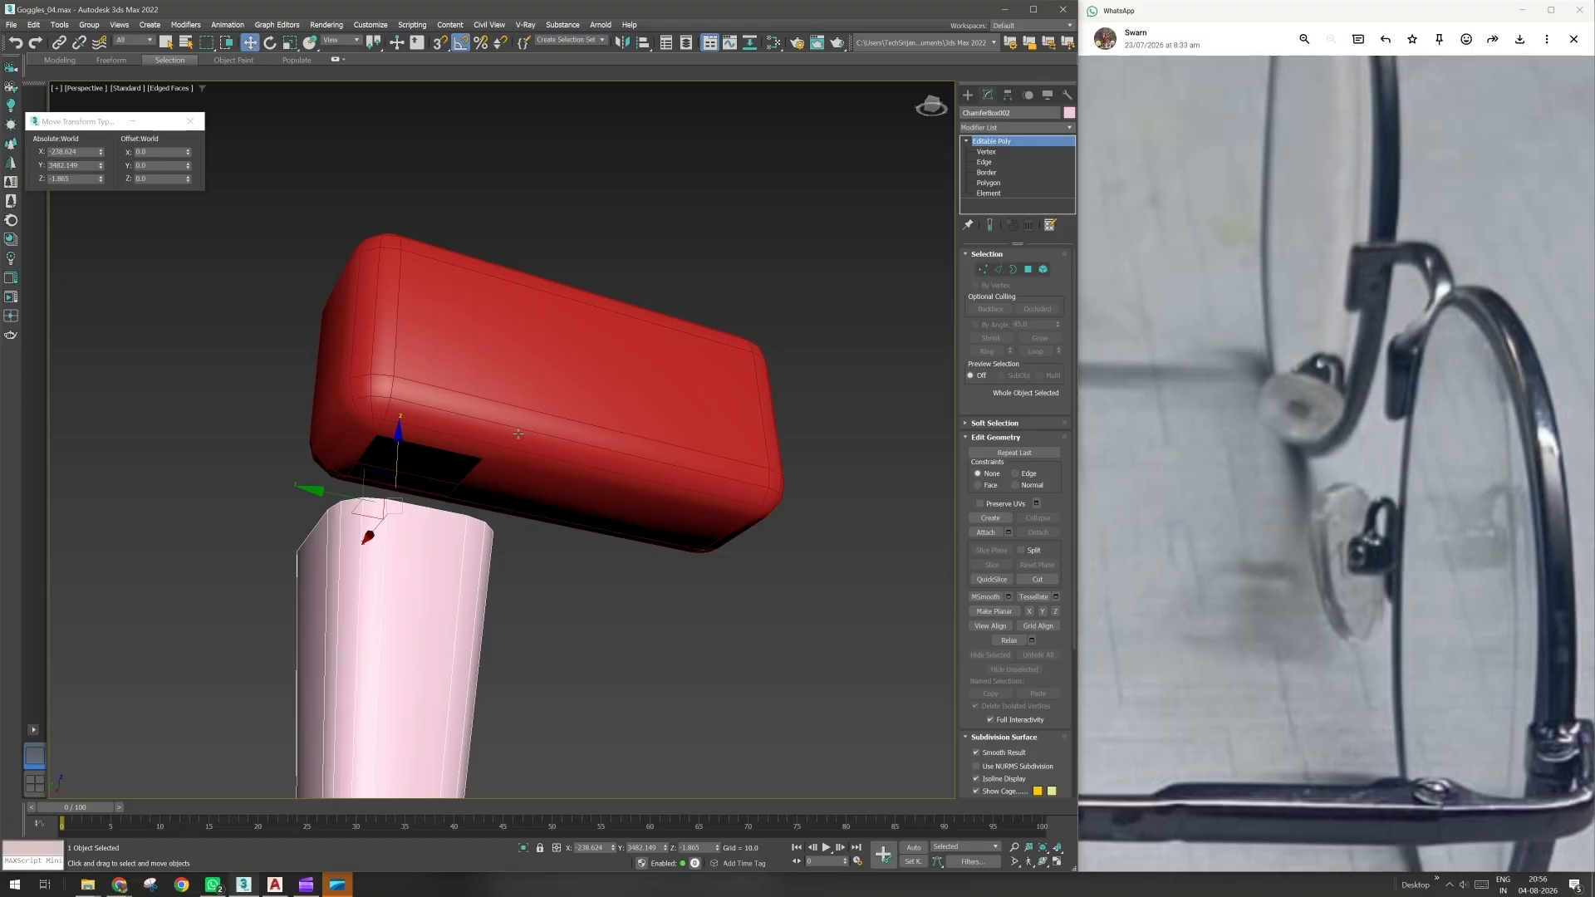
{"action": "left_click", "coordinate": [465, 455]}
{"action": "right_click", "coordinate": [470, 432]}
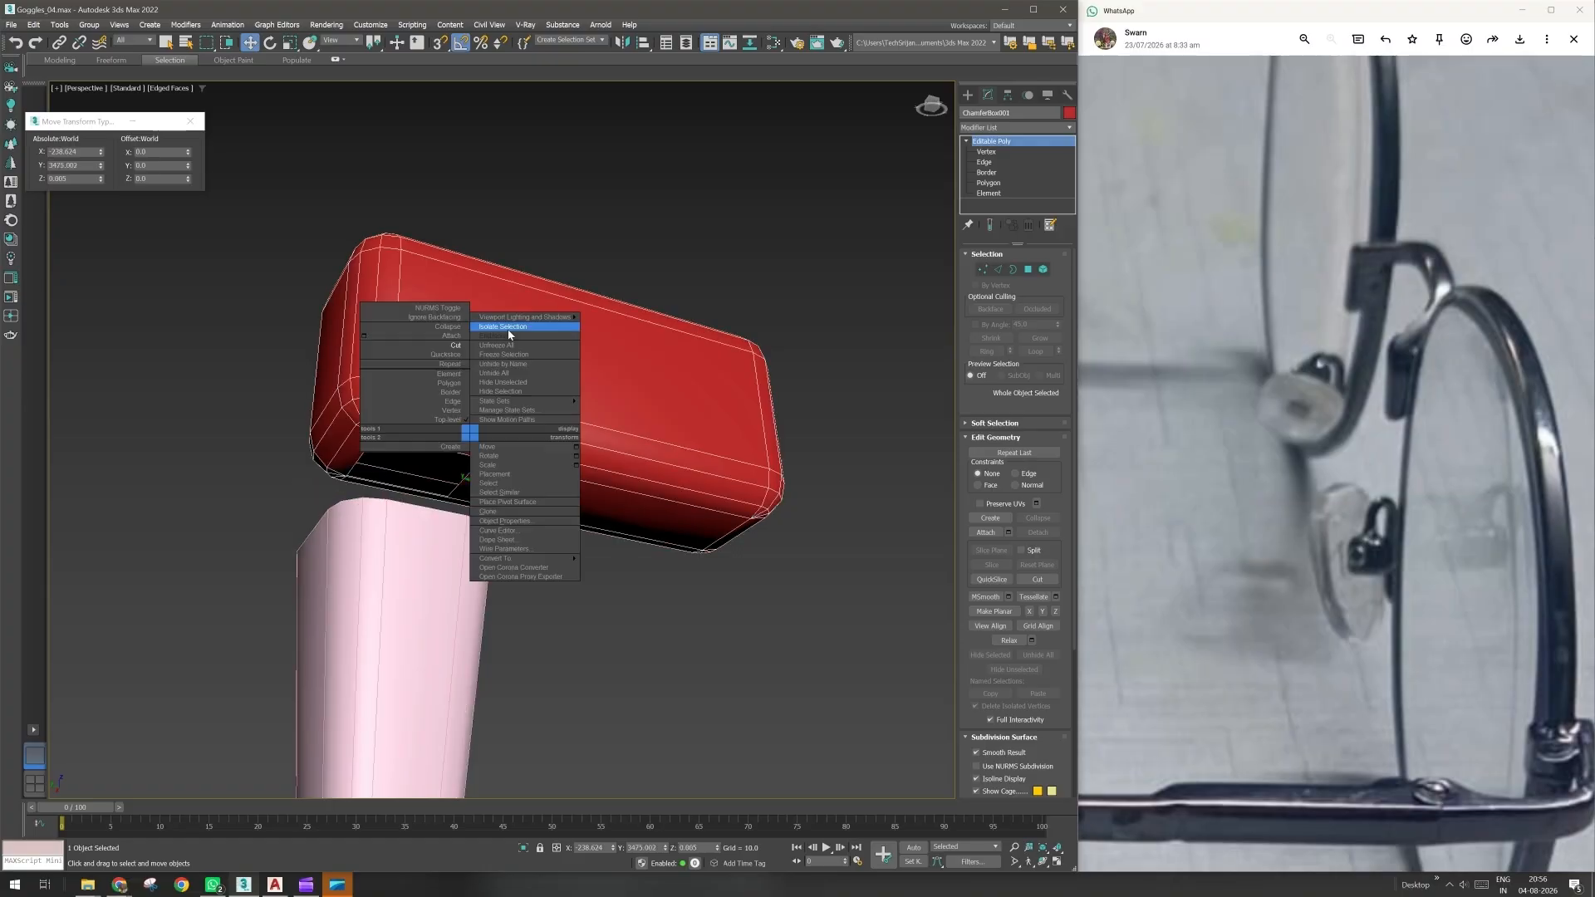
{"action": "left_click", "coordinate": [509, 329]}
- Cut new edges on both long sides of the red box, from the opening's inner corners across the rounded lower rim
{"action": "middle_click_drag", "start_coordinate": [363, 484], "coordinate": [447, 388], "text": "alt"}
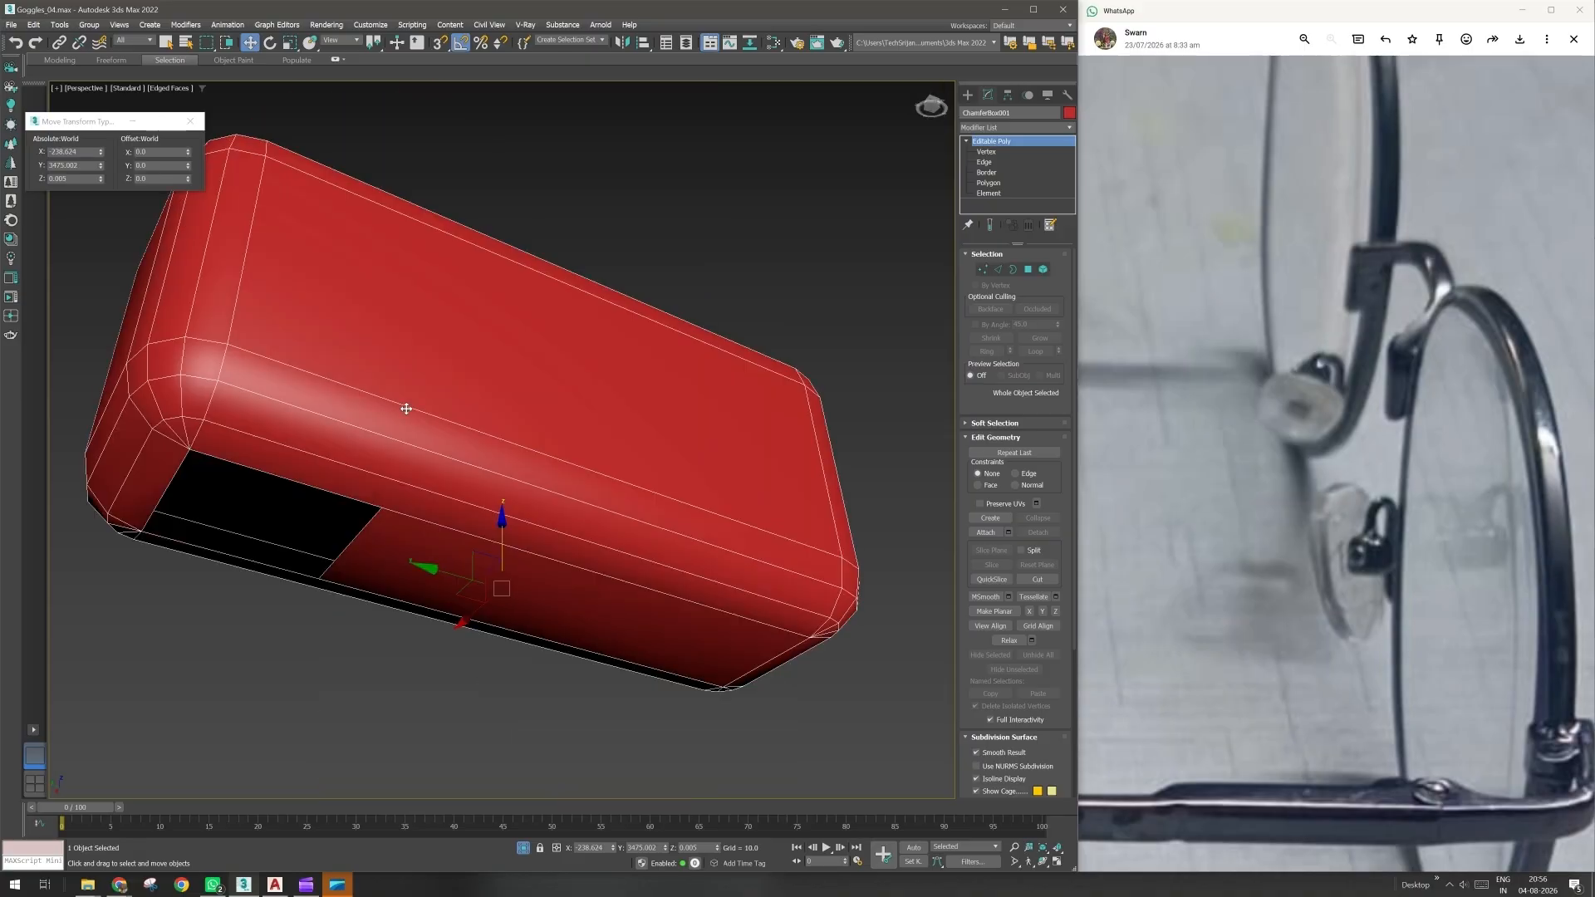
{"action": "right_click", "coordinate": [666, 263]}
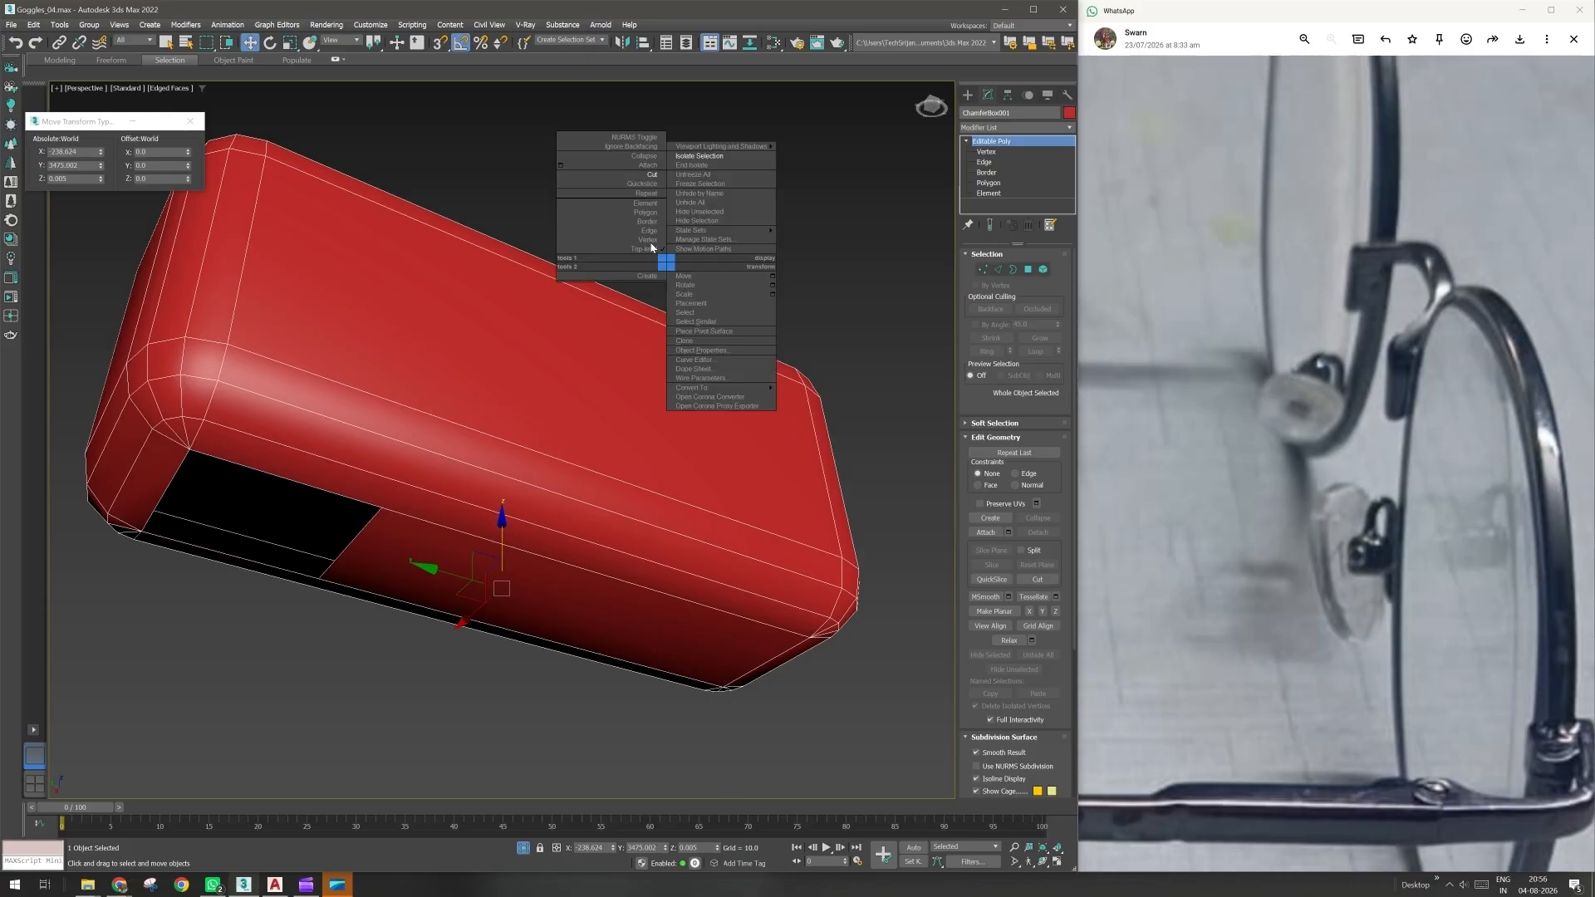
{"action": "left_click", "coordinate": [652, 175]}
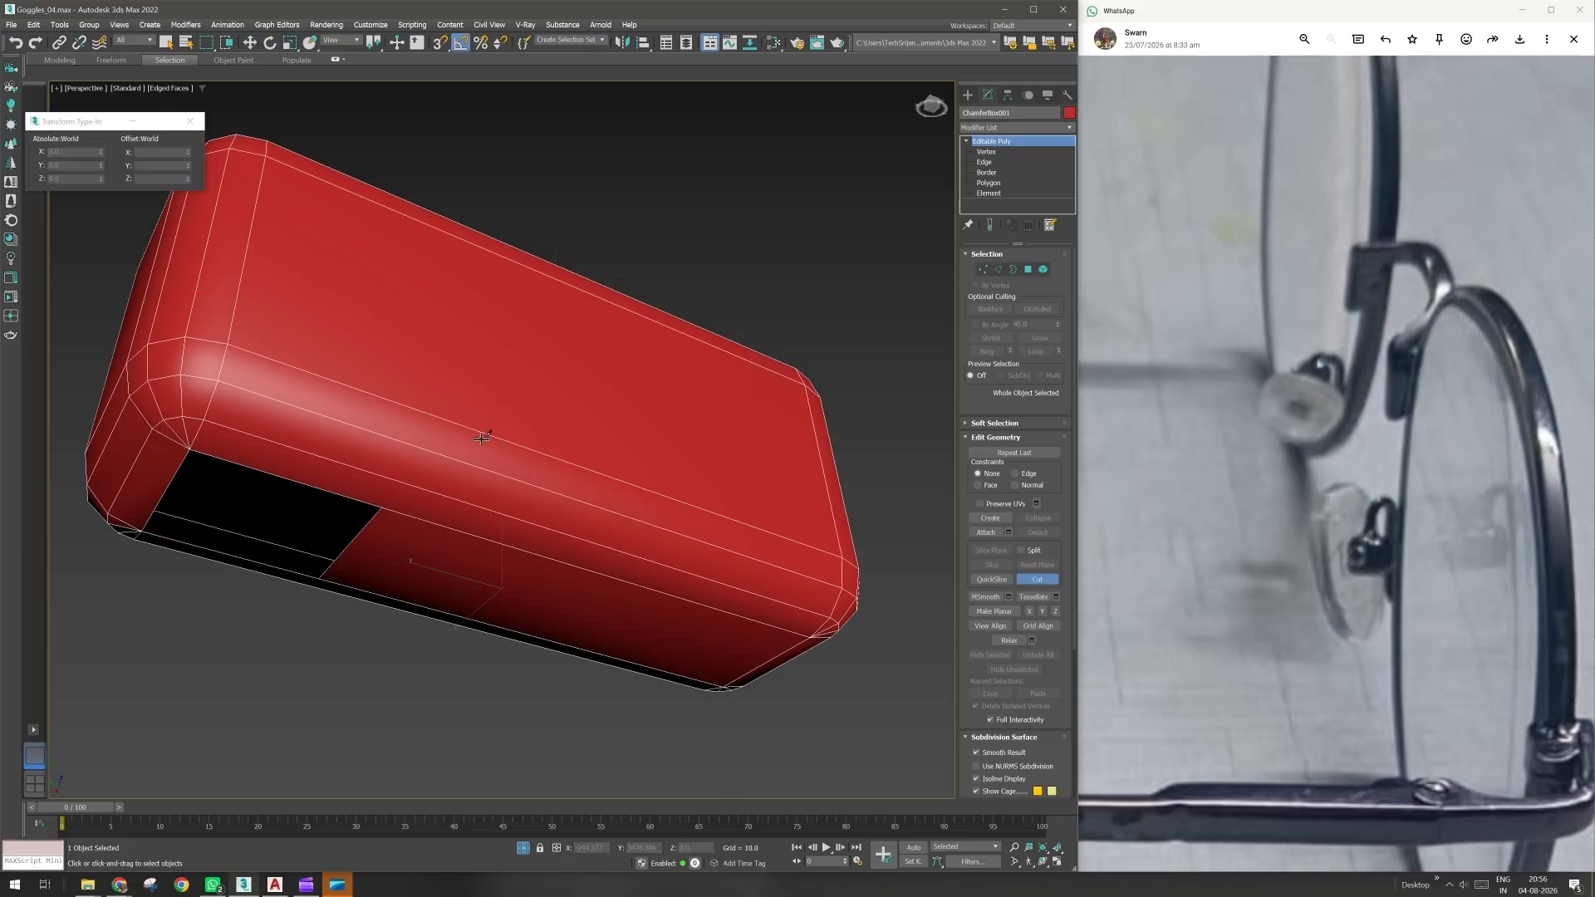
{"action": "left_click", "coordinate": [380, 507]}
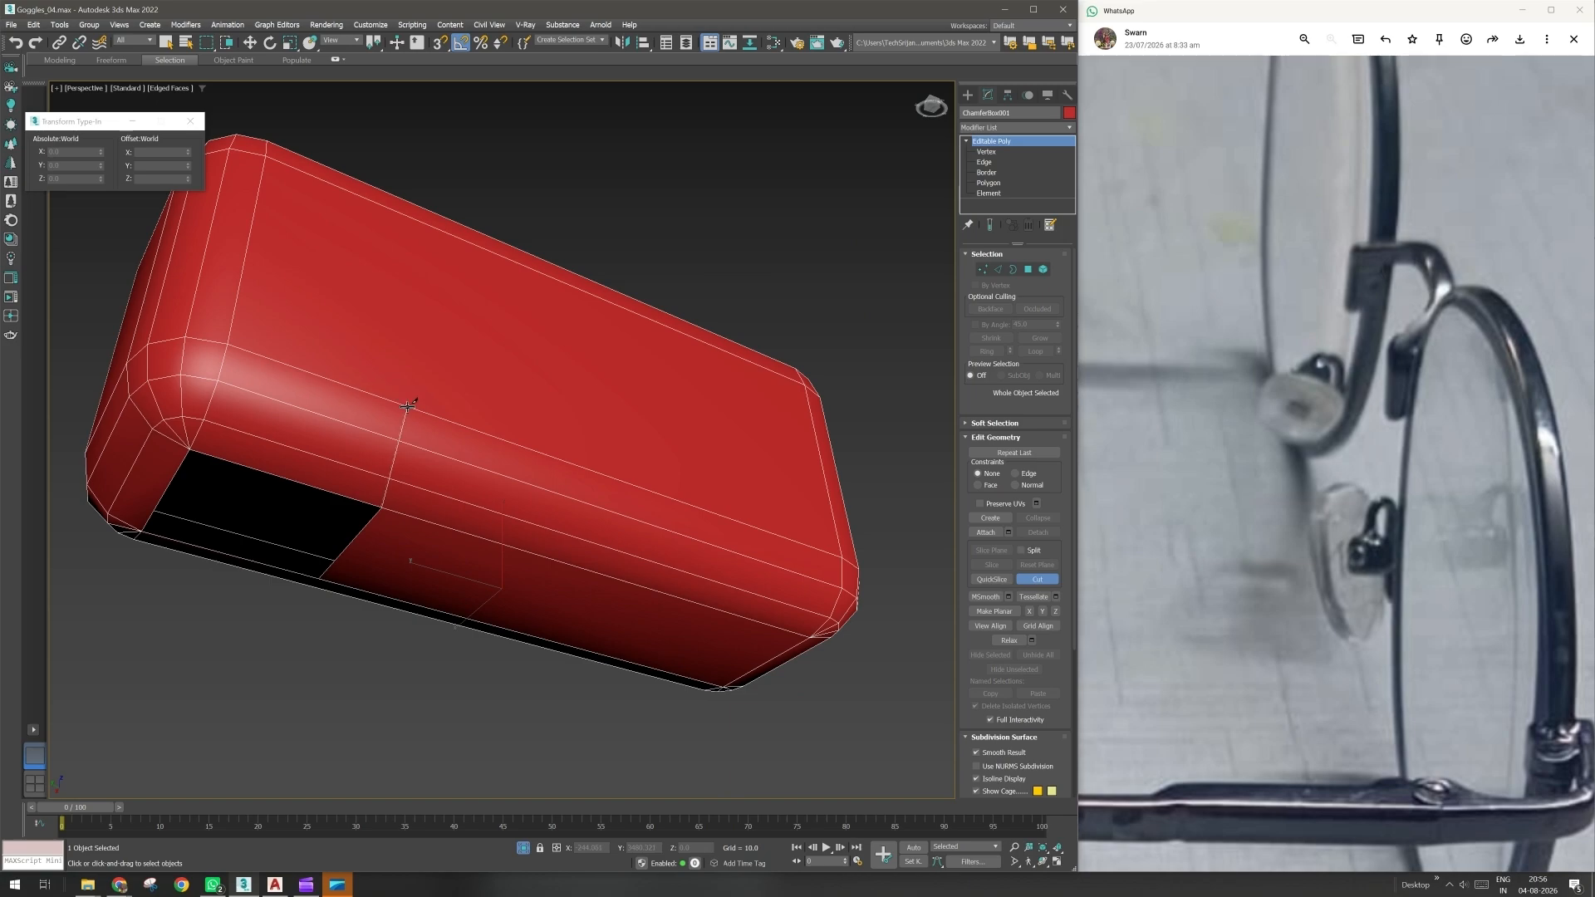
{"action": "middle_click_drag", "start_coordinate": [407, 406], "coordinate": [537, 529], "text": "alt"}
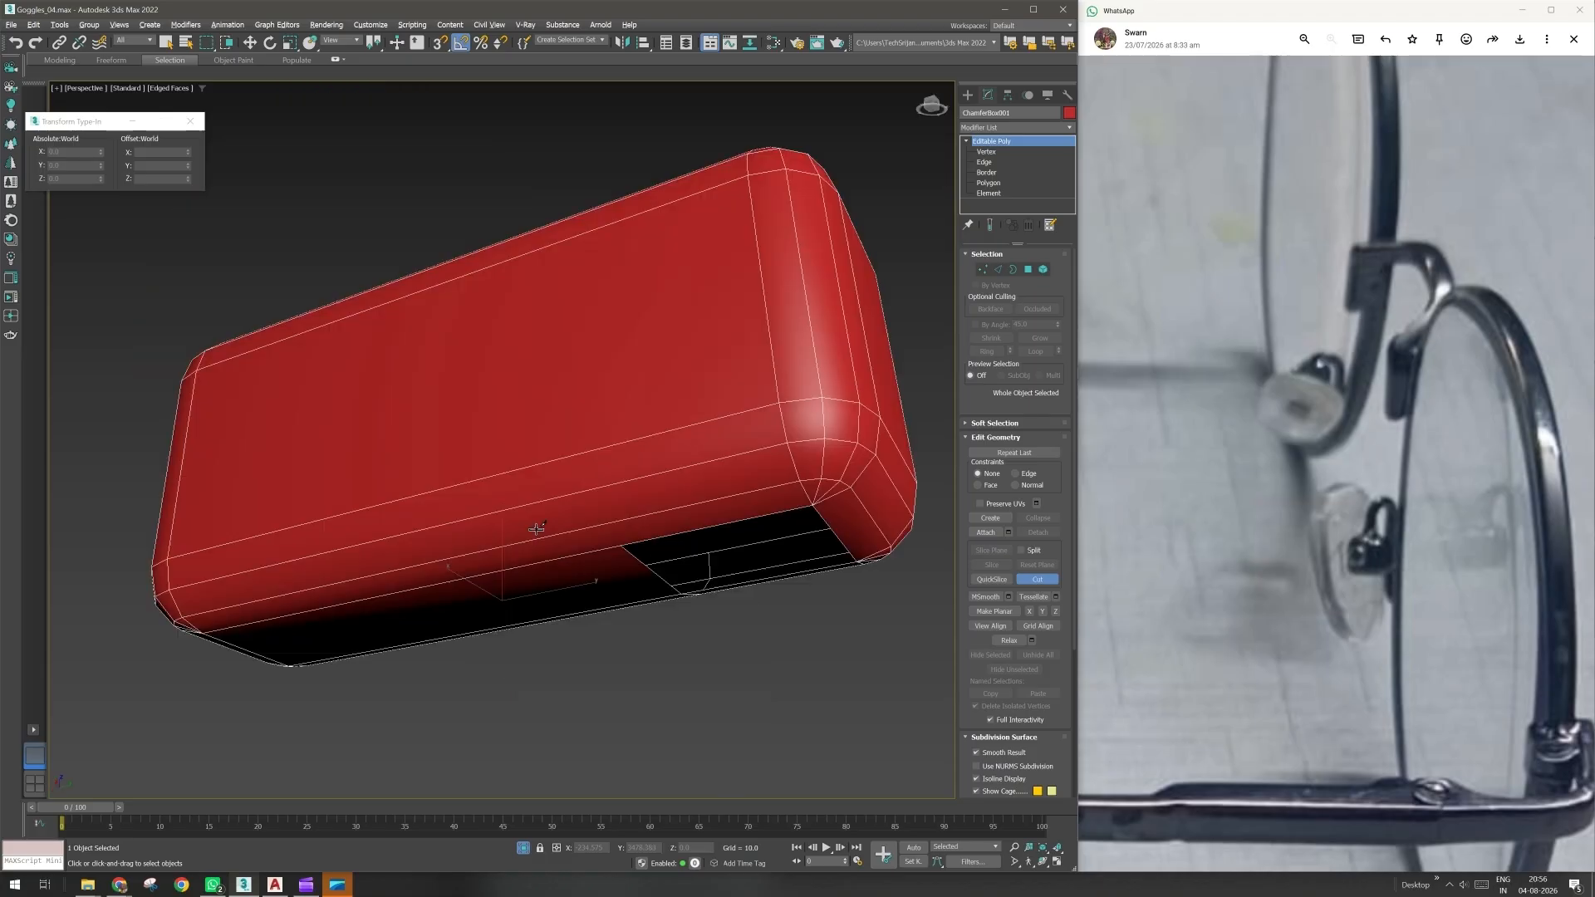
{"action": "left_click", "coordinate": [621, 545]}
{"action": "left_click", "coordinate": [600, 448]}
{"action": "key", "text": "w"}
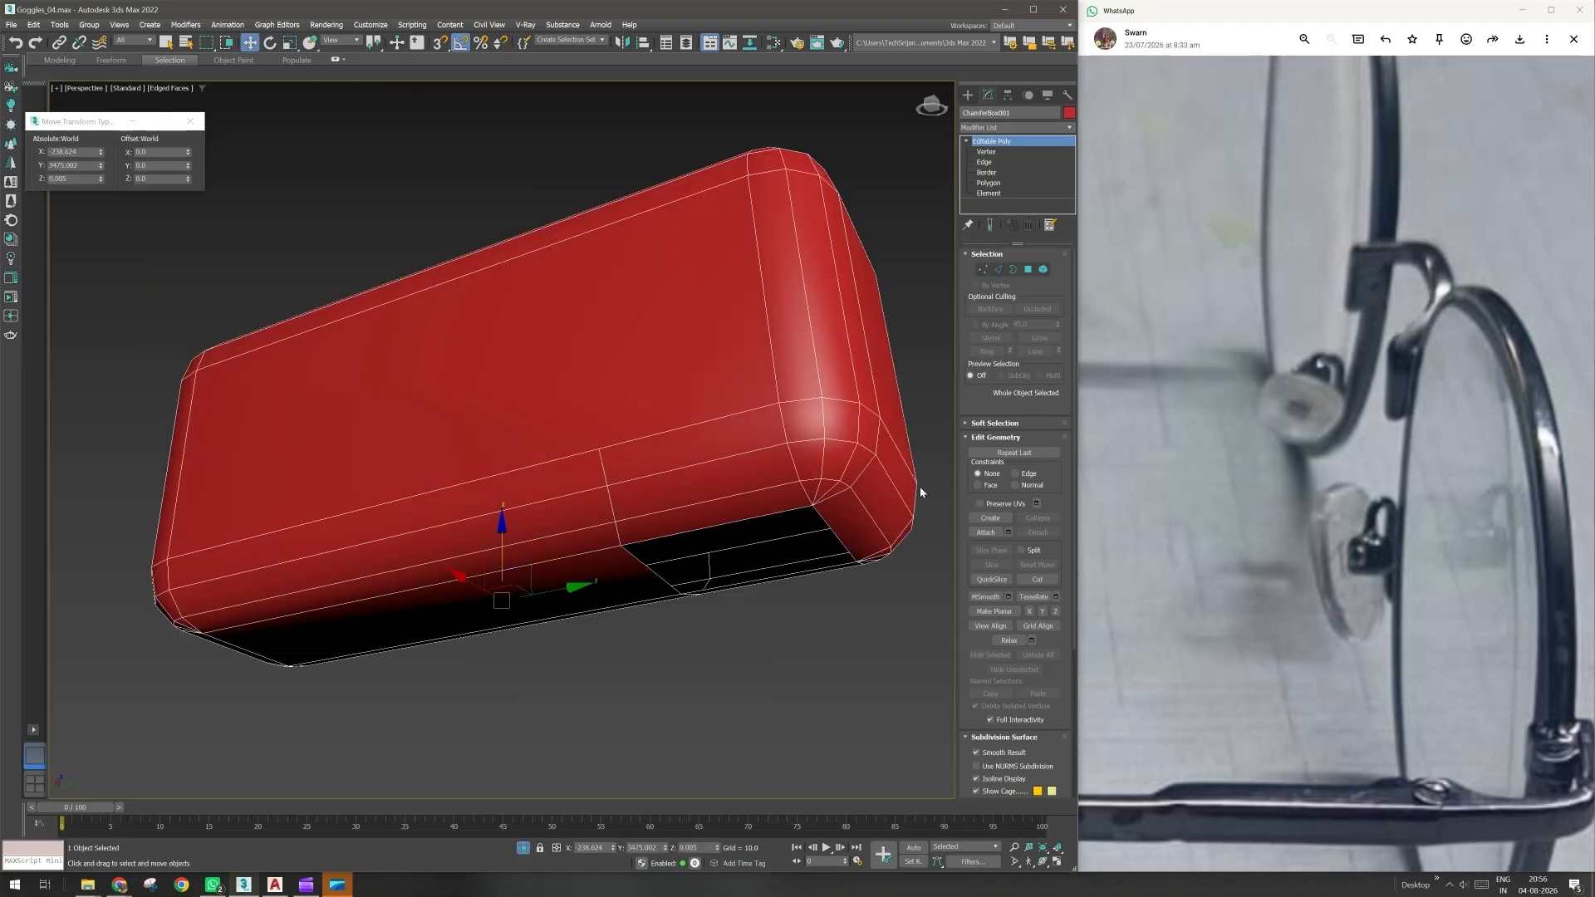
- Select only the edges across the opening along the two new cuts, excluding the lengthwise rim edges on both sides
{"action": "left_click", "coordinate": [986, 163]}
{"action": "middle_click_drag", "start_coordinate": [729, 654], "coordinate": [585, 653], "text": "alt"}
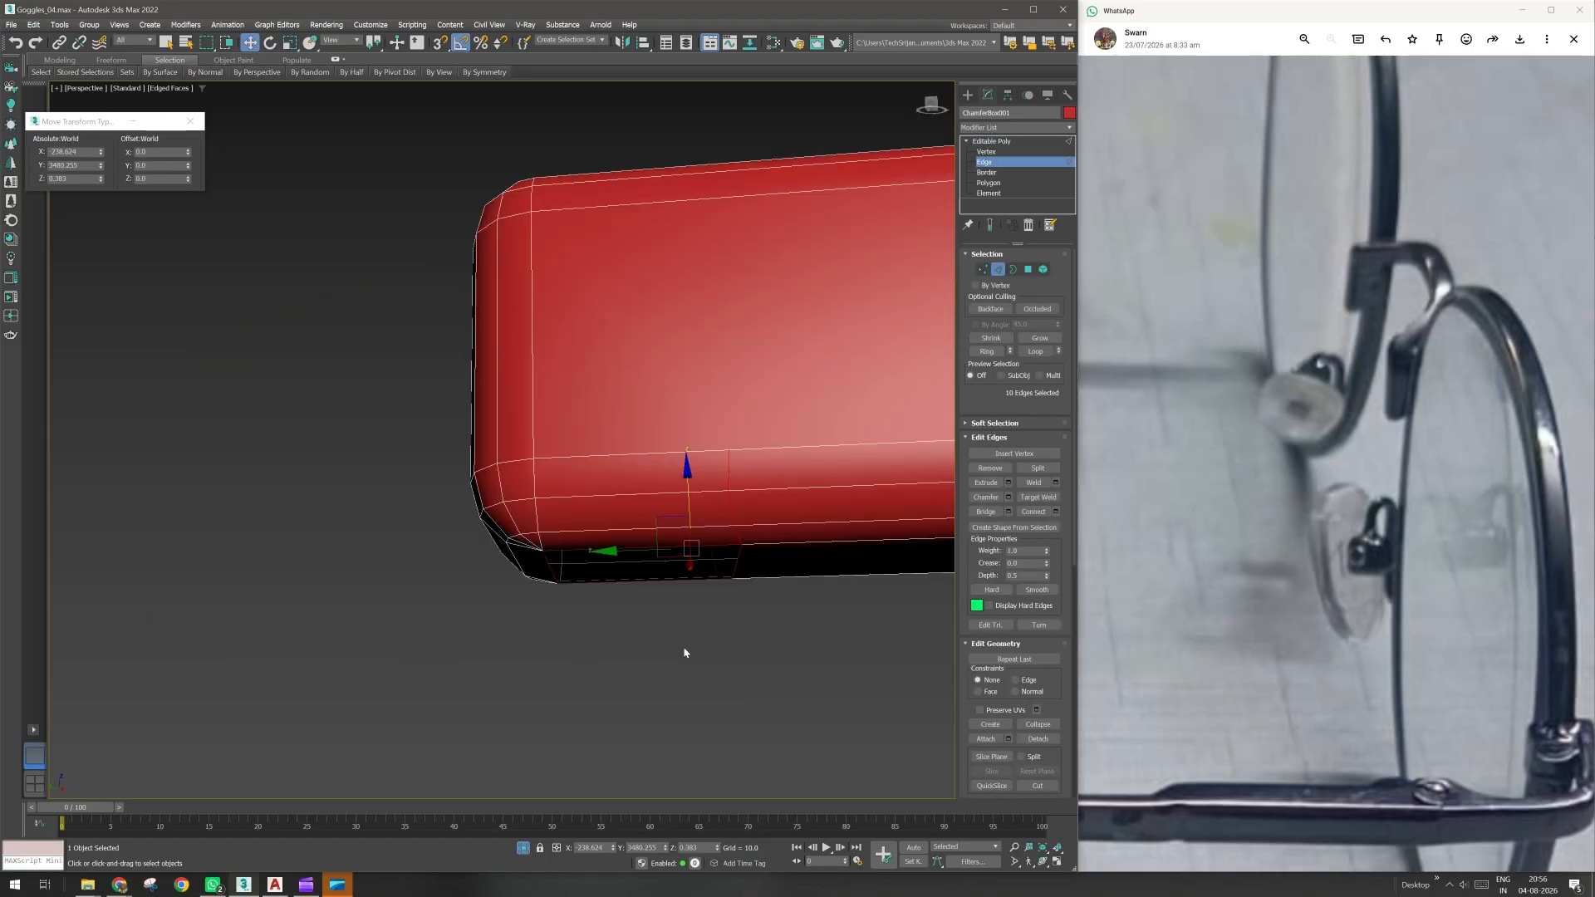
{"action": "middle_click_drag", "start_coordinate": [687, 648], "coordinate": [651, 530], "text": "alt"}
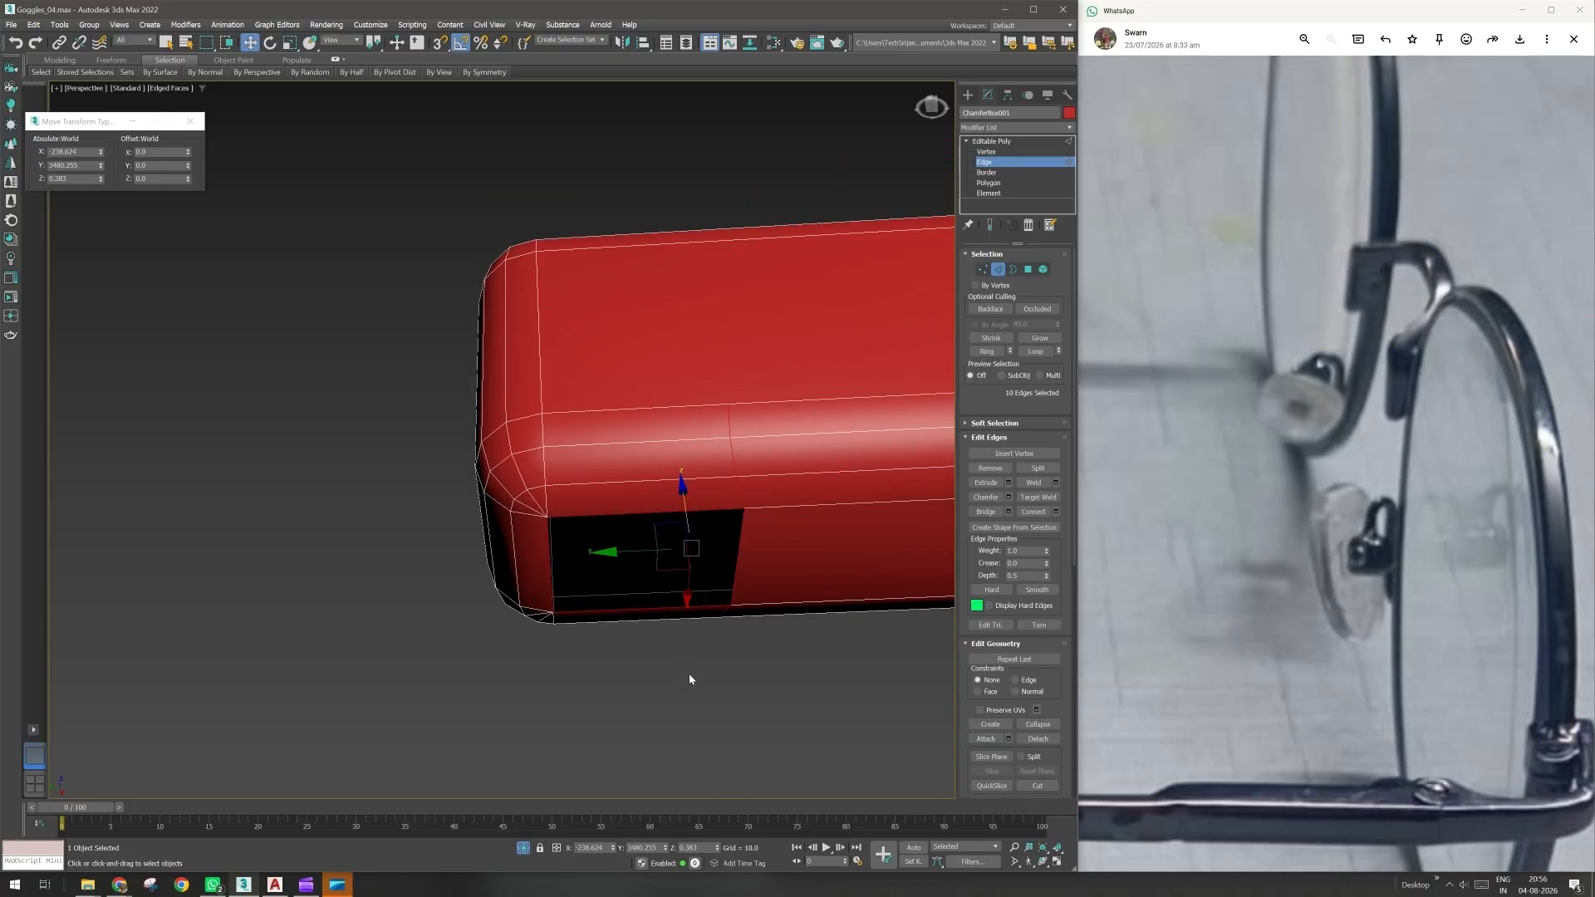
{"action": "middle_click_drag", "start_coordinate": [690, 676], "coordinate": [552, 607], "text": "alt"}
{"action": "left_click", "coordinate": [615, 598]}
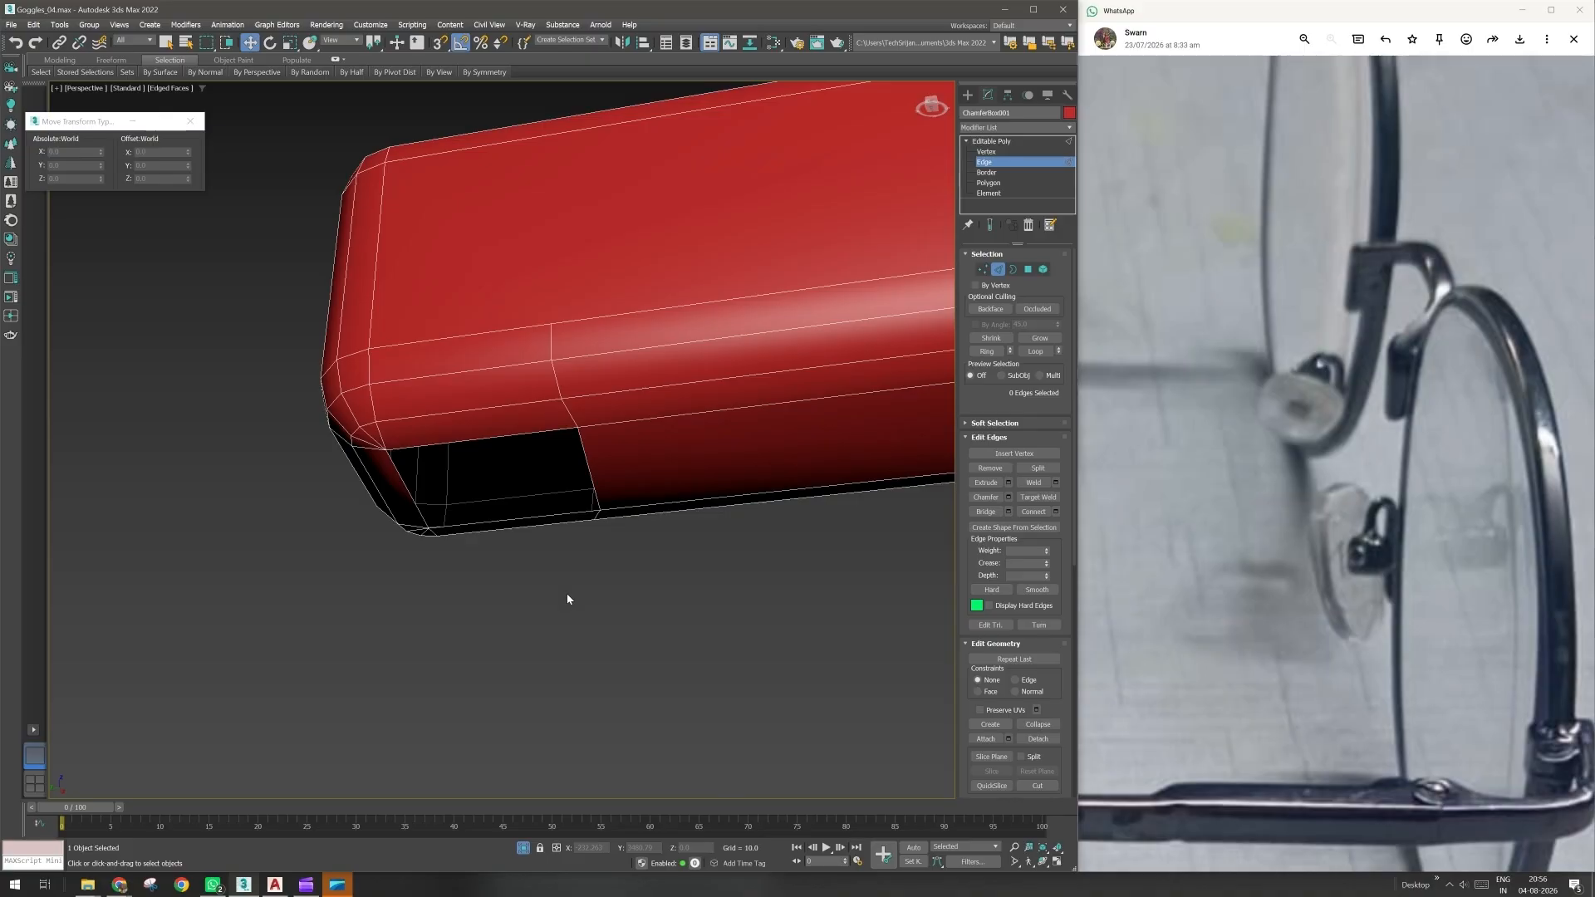
{"action": "key", "text": "f"}
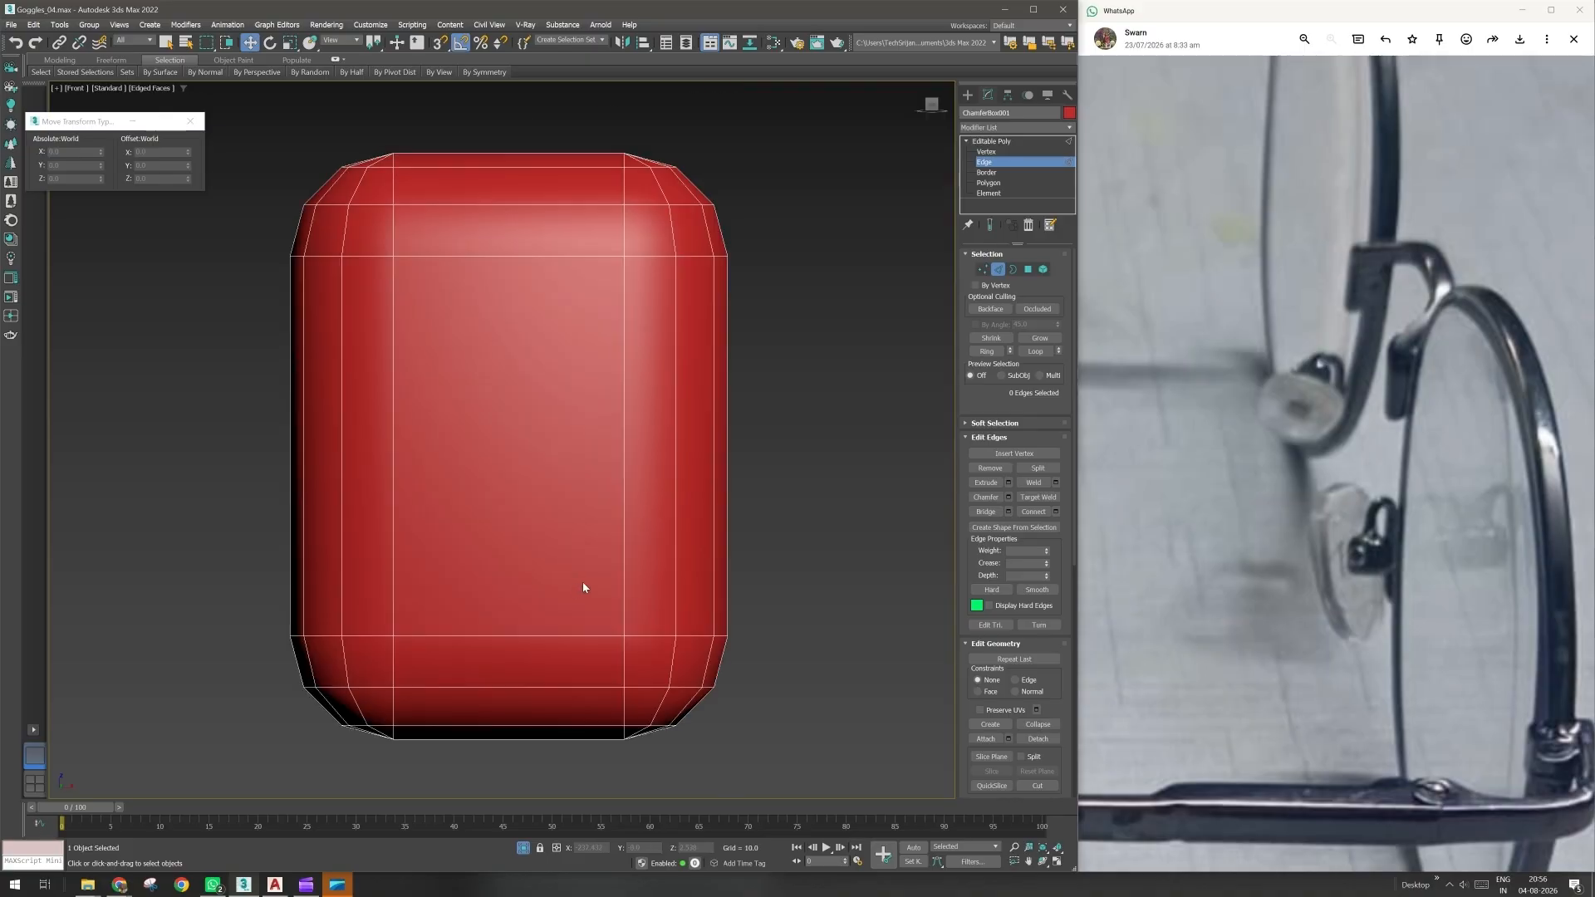
{"action": "key", "text": "l"}
{"action": "key", "text": "z"}
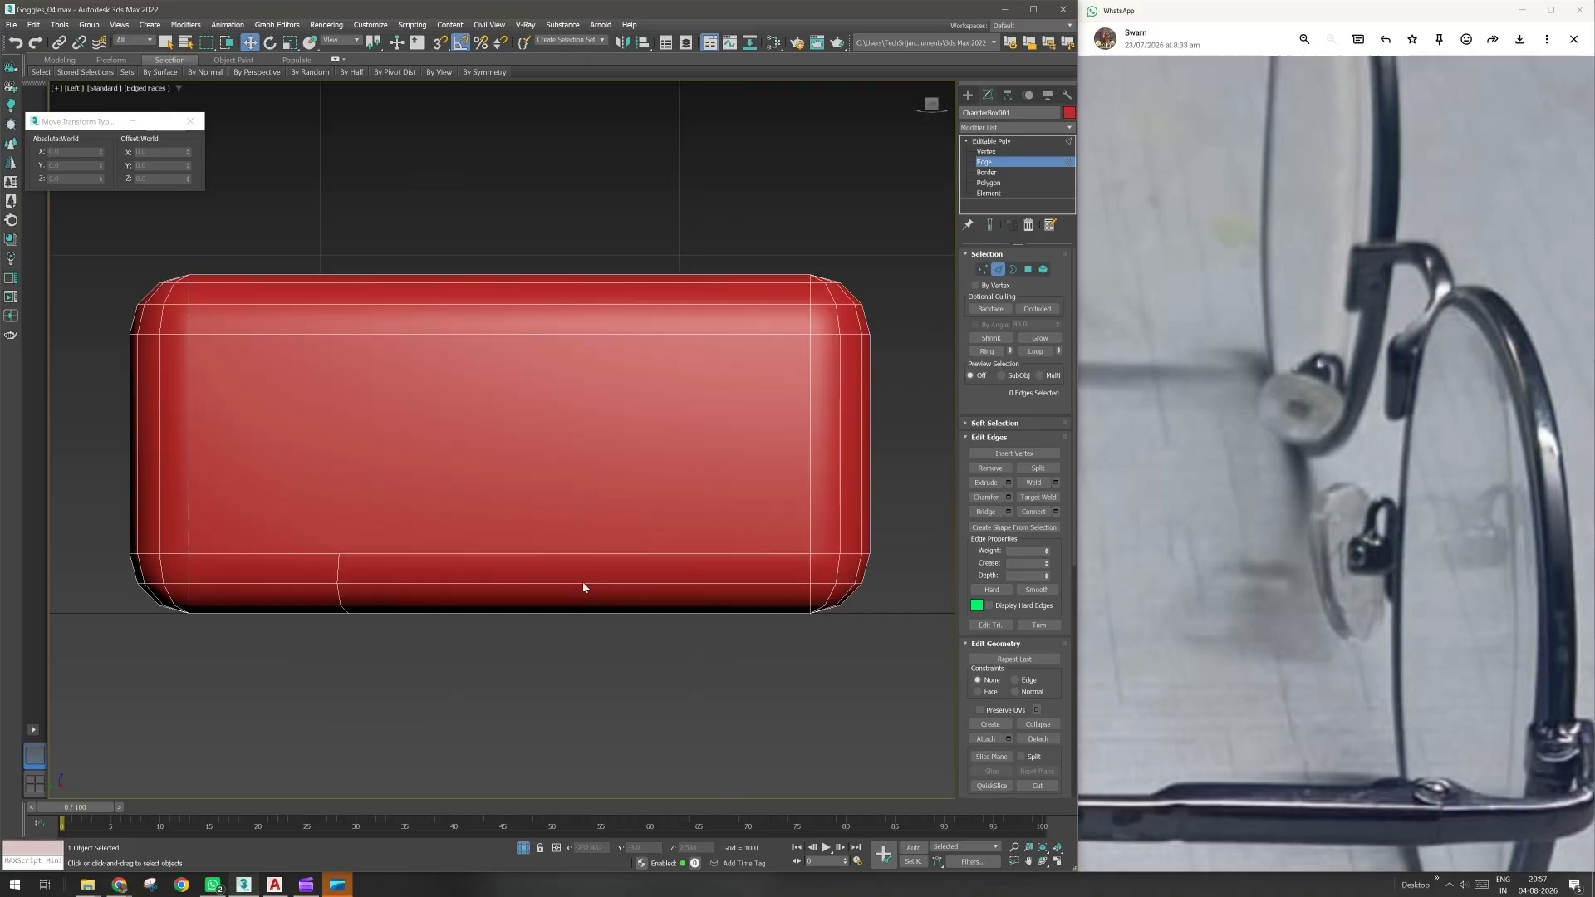
{"action": "key", "text": "F3"}
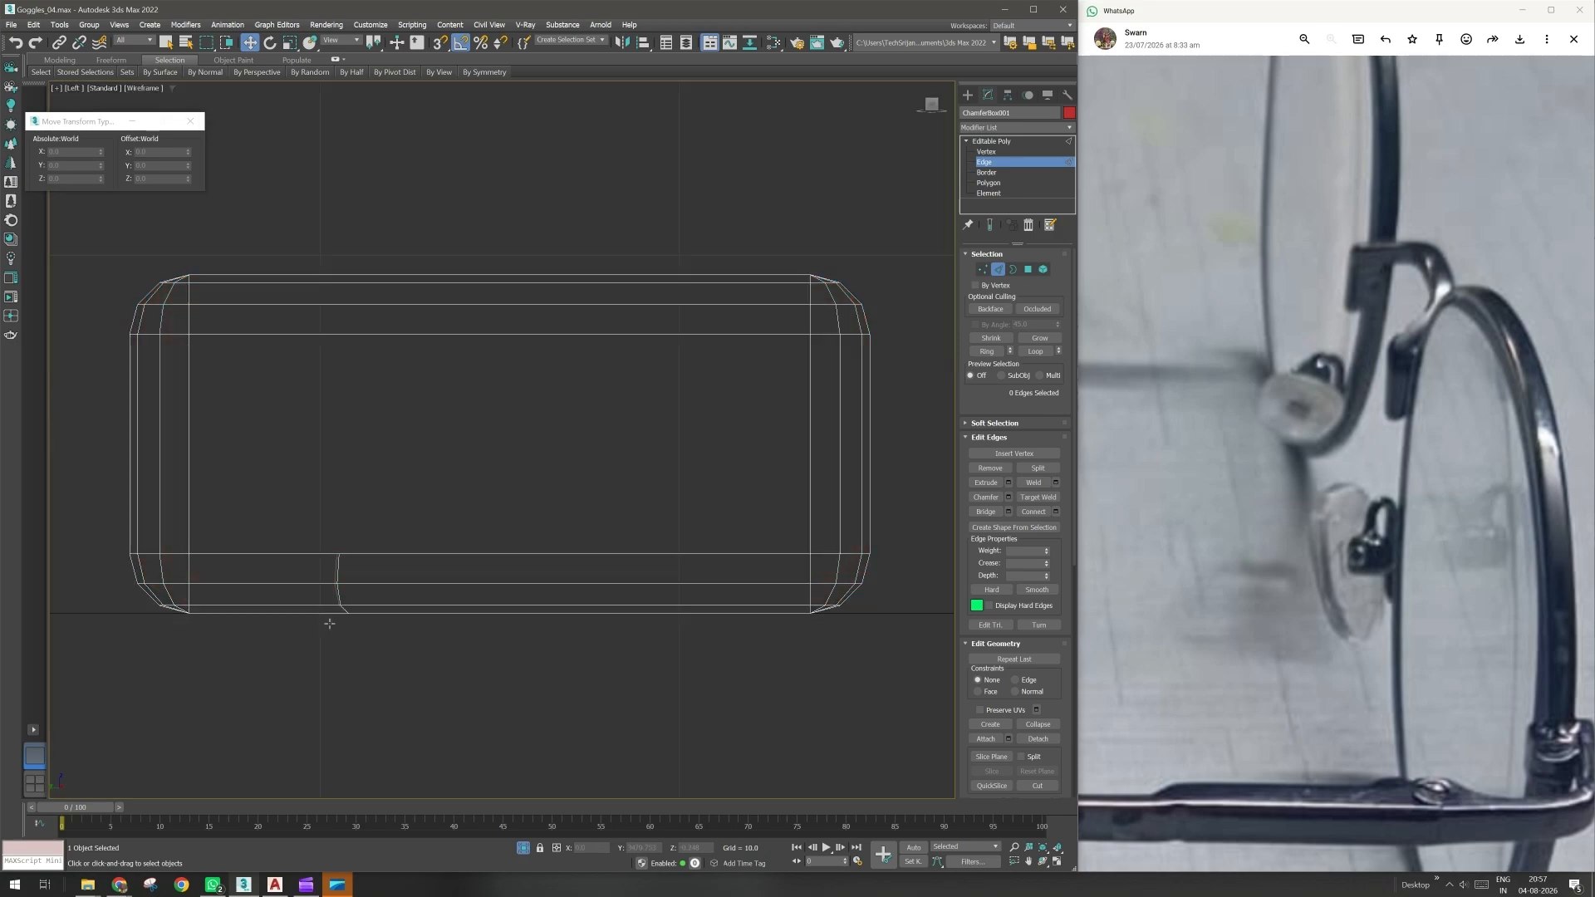
{"action": "middle_click_drag", "start_coordinate": [329, 623], "coordinate": [359, 591]}
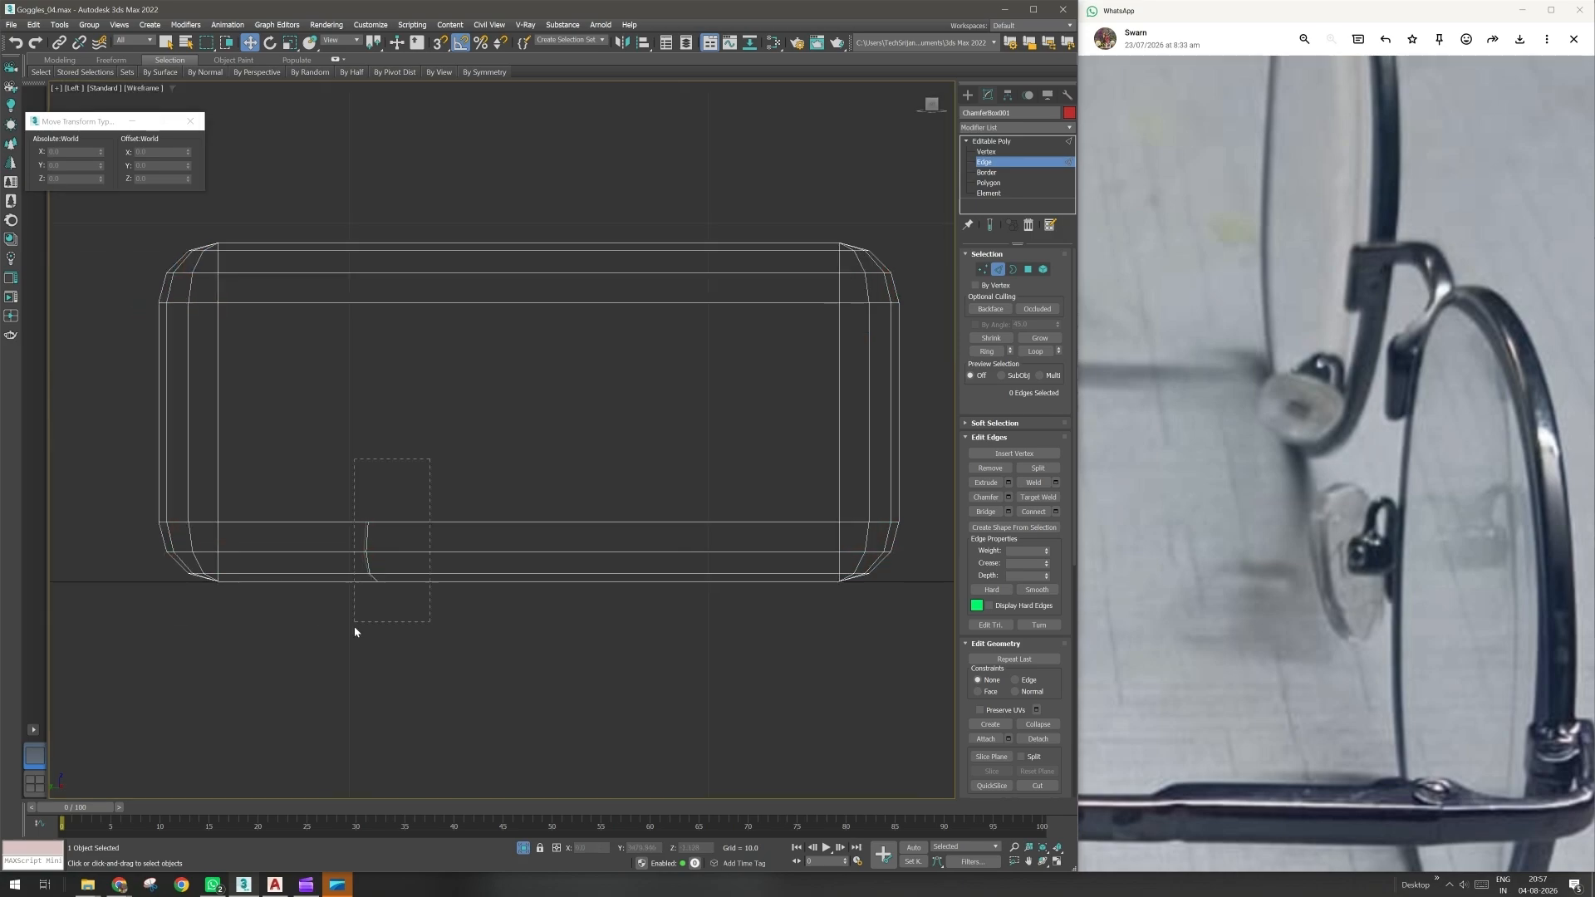
{"action": "left_click_drag", "start_coordinate": [317, 708], "coordinate": [316, 708]}
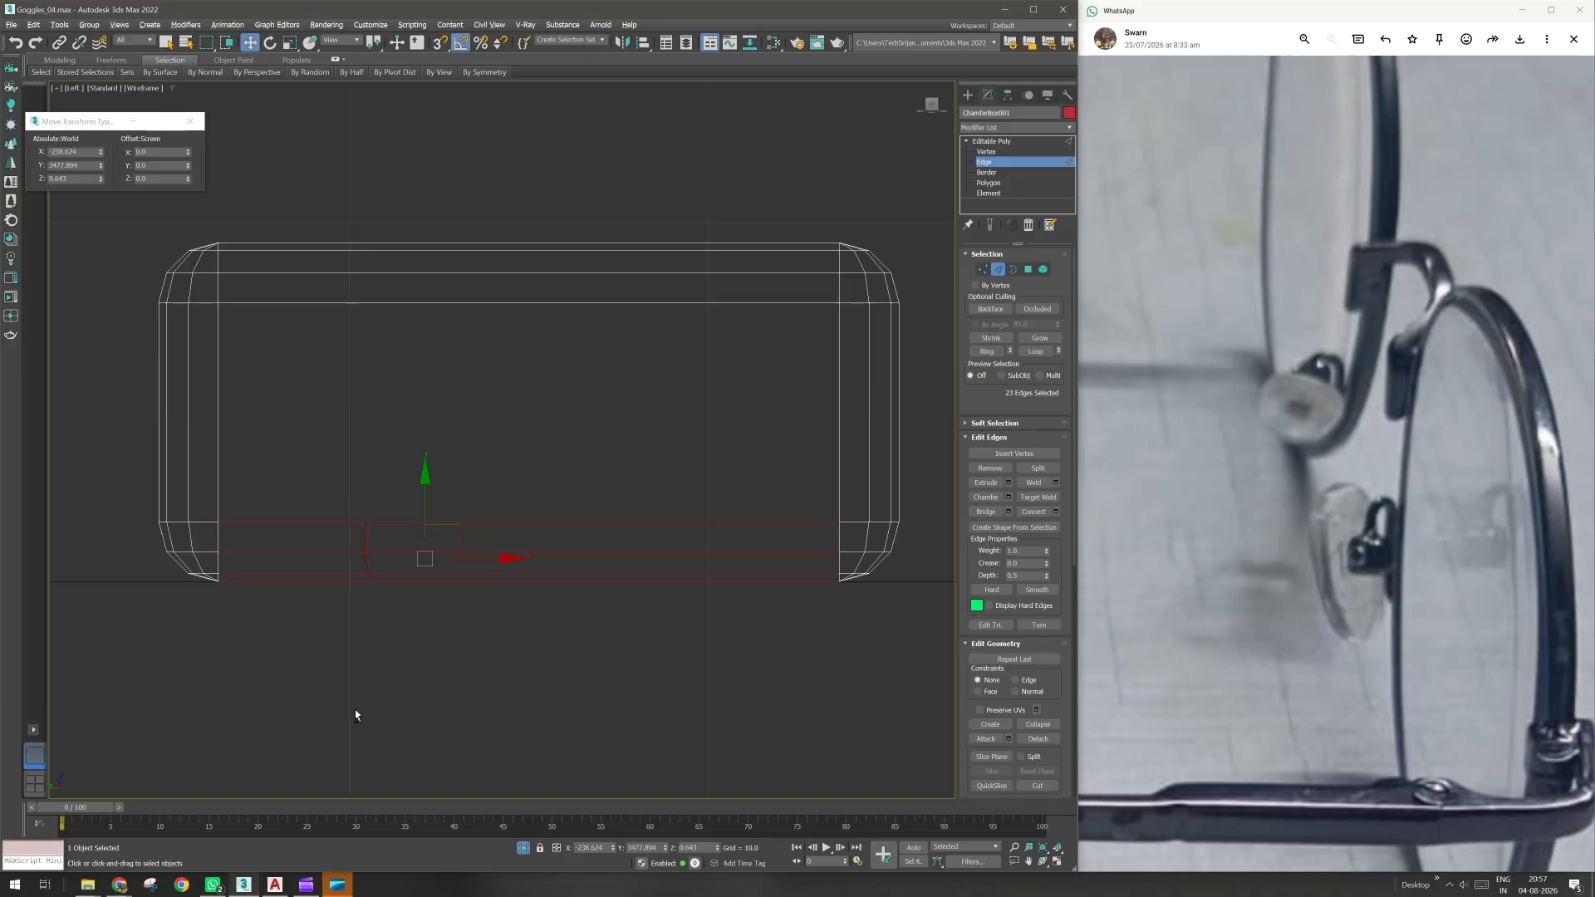
{"action": "left_click_drag", "start_coordinate": [730, 434], "coordinate": [648, 642], "text": "alt"}
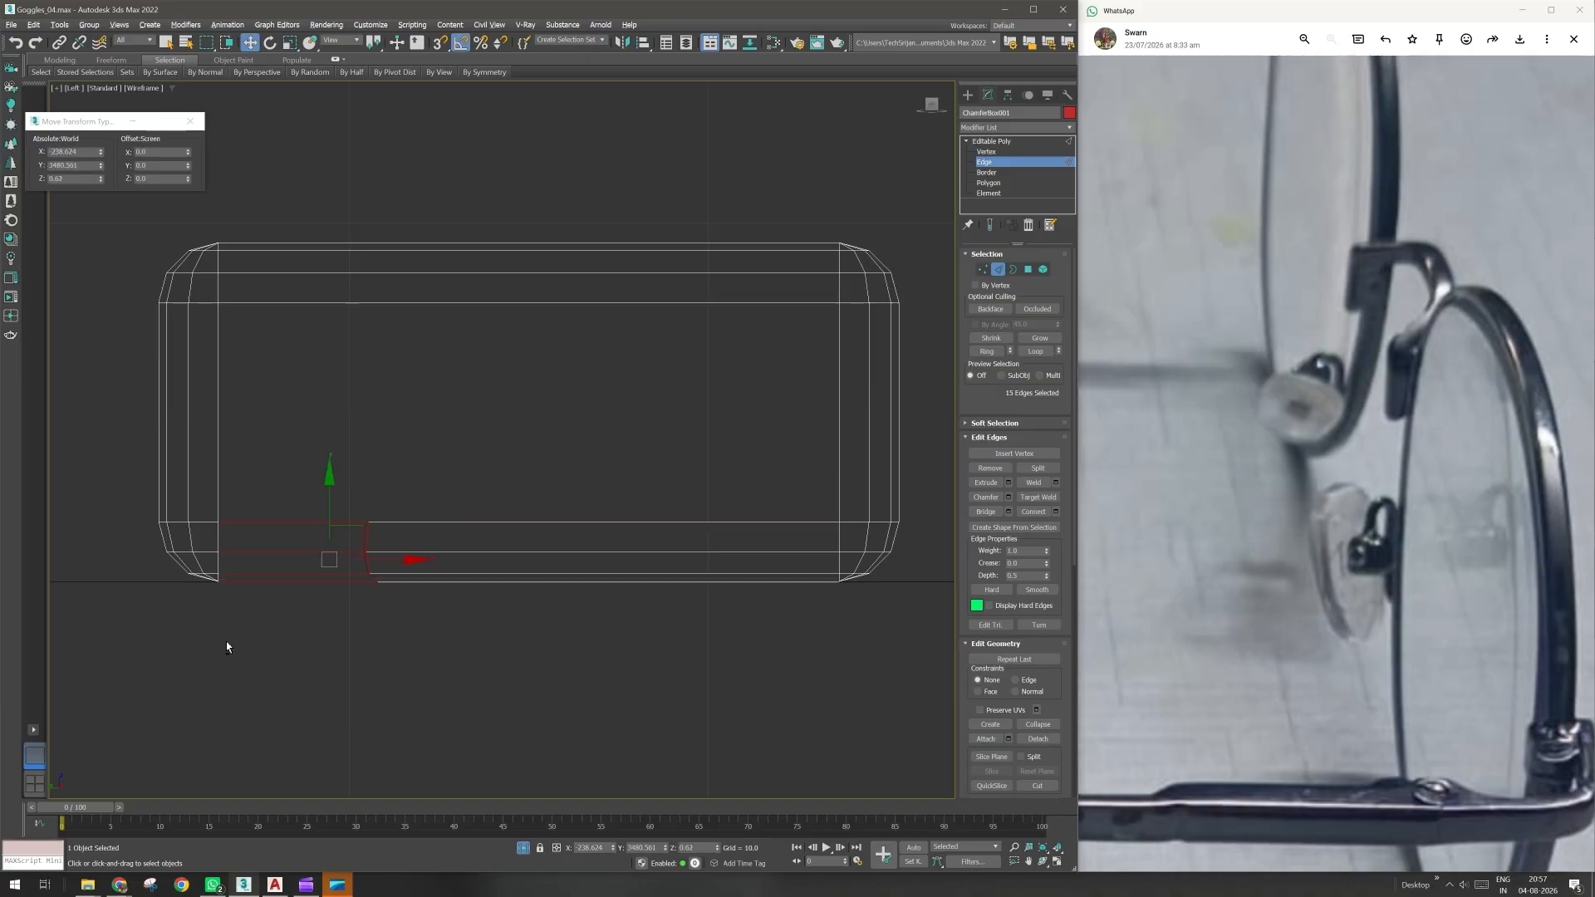
{"action": "left_click_drag", "start_coordinate": [226, 641], "coordinate": [292, 488], "text": "alt"}
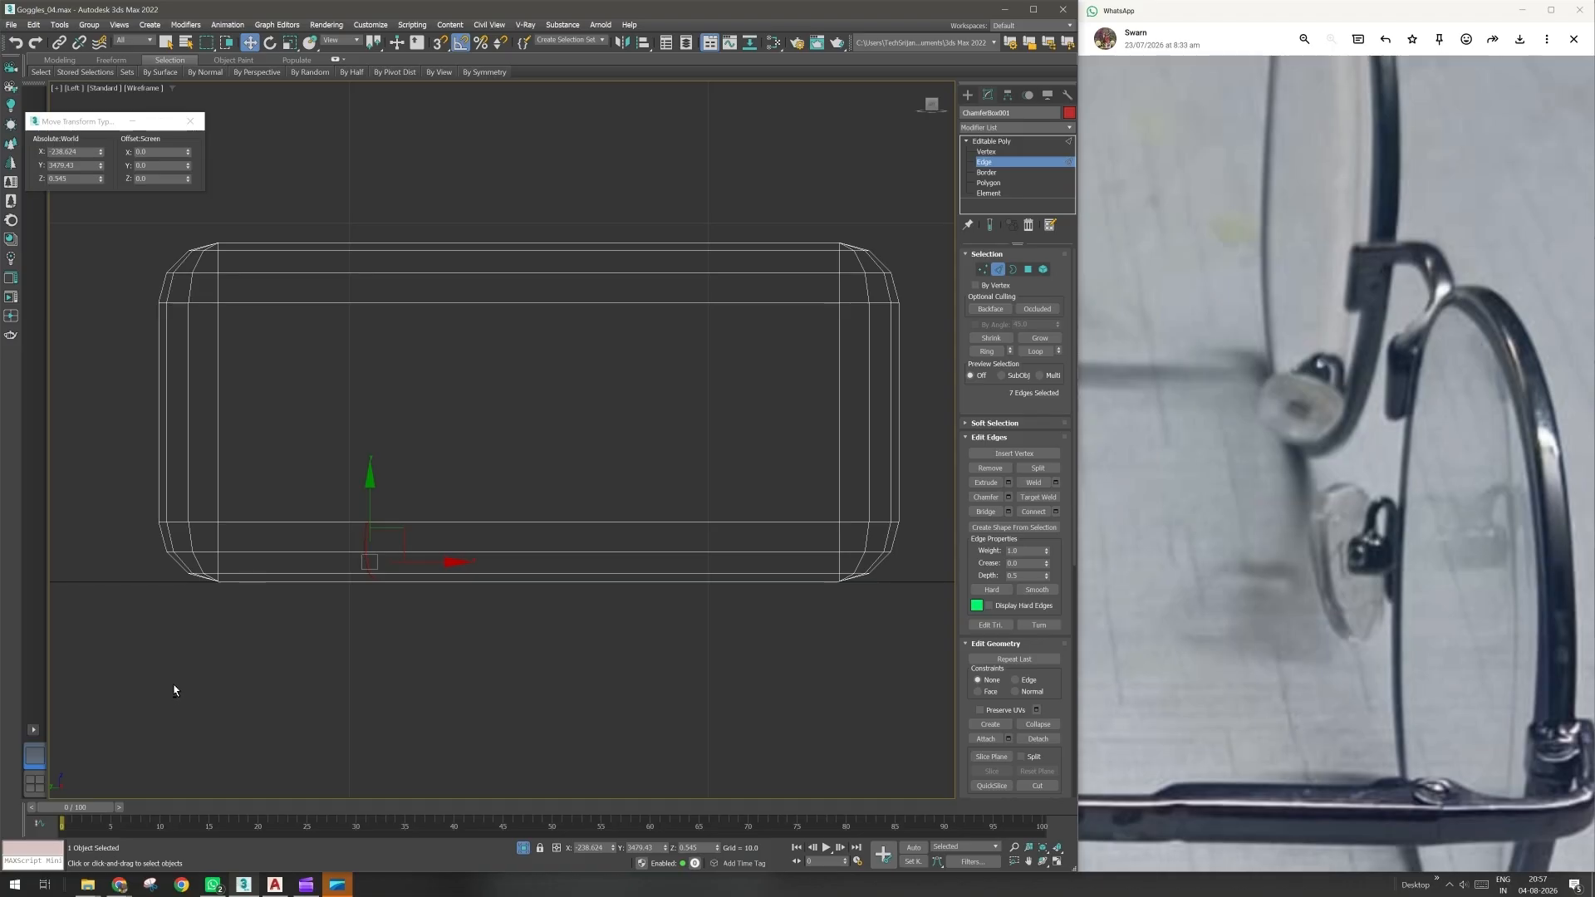
- Return to the shaded perspective view and change the box's object color from red to green
{"action": "key", "text": "p"}
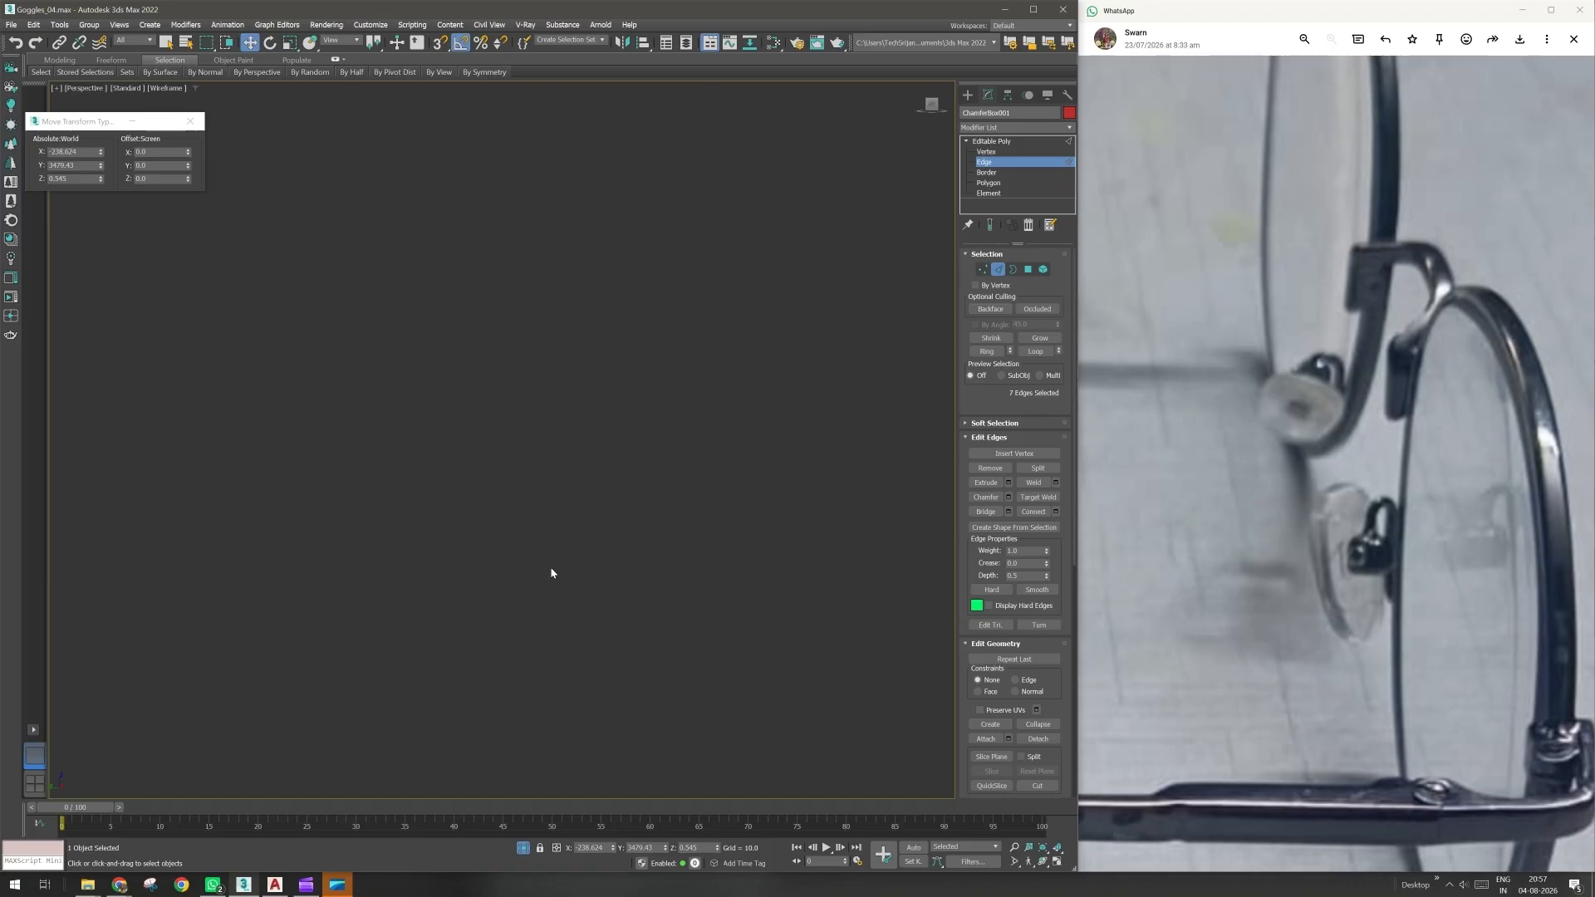
{"action": "key", "text": "z"}
{"action": "middle_click_drag", "start_coordinate": [506, 547], "coordinate": [456, 564], "text": "alt"}
{"action": "key", "text": "F3"}
{"action": "scroll", "coordinate": [622, 576], "scroll_direction": "down", "scroll_amount": 4}
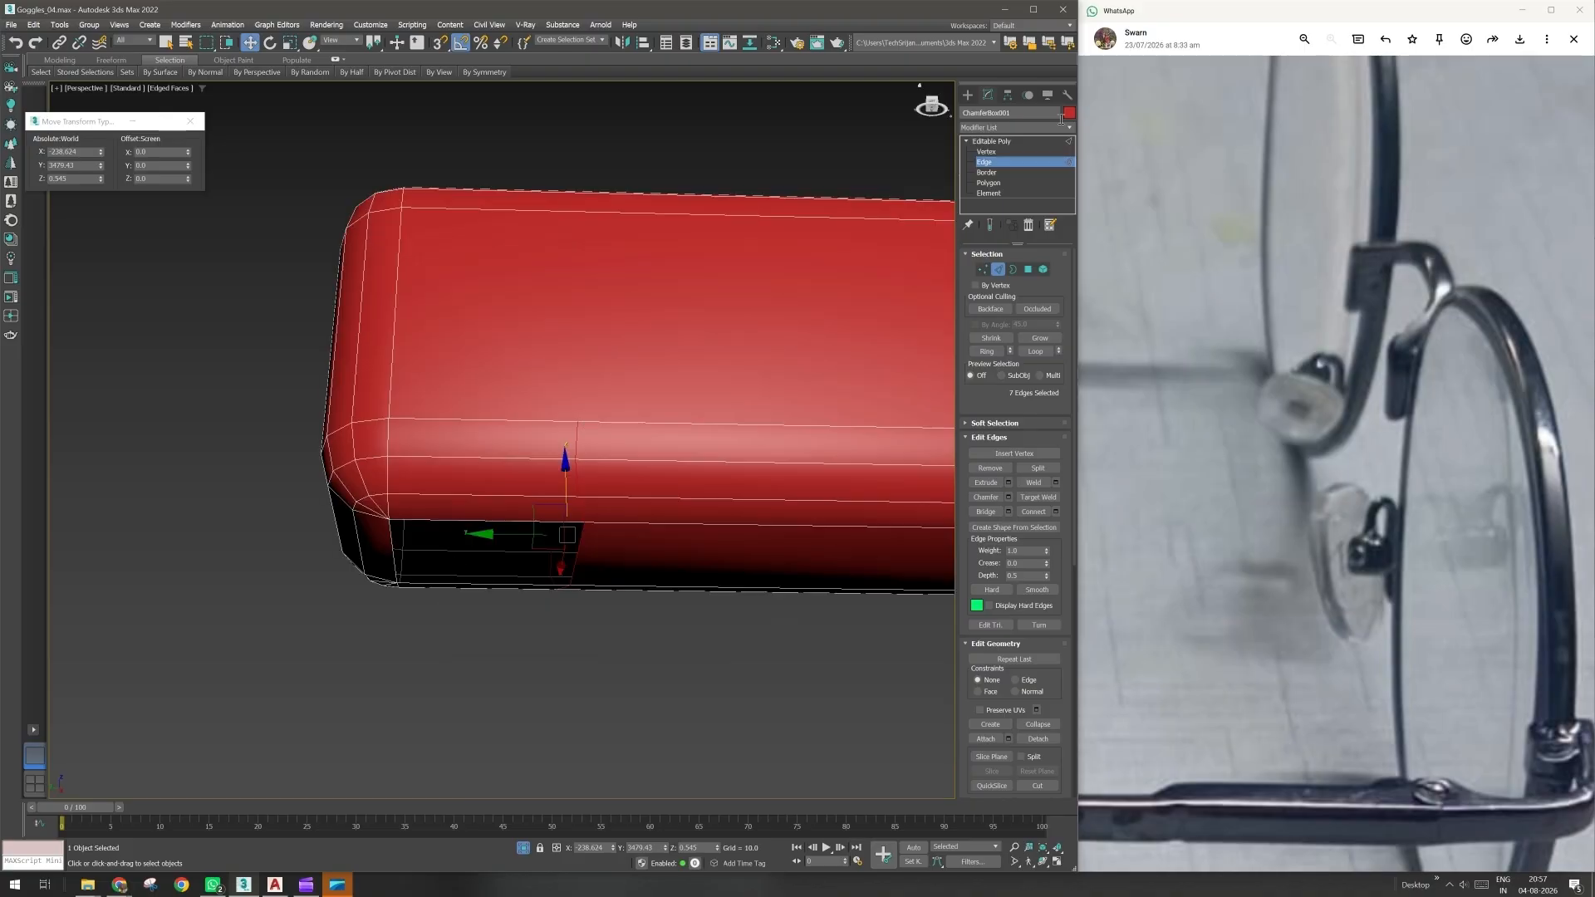
{"action": "left_click", "coordinate": [1069, 113]}
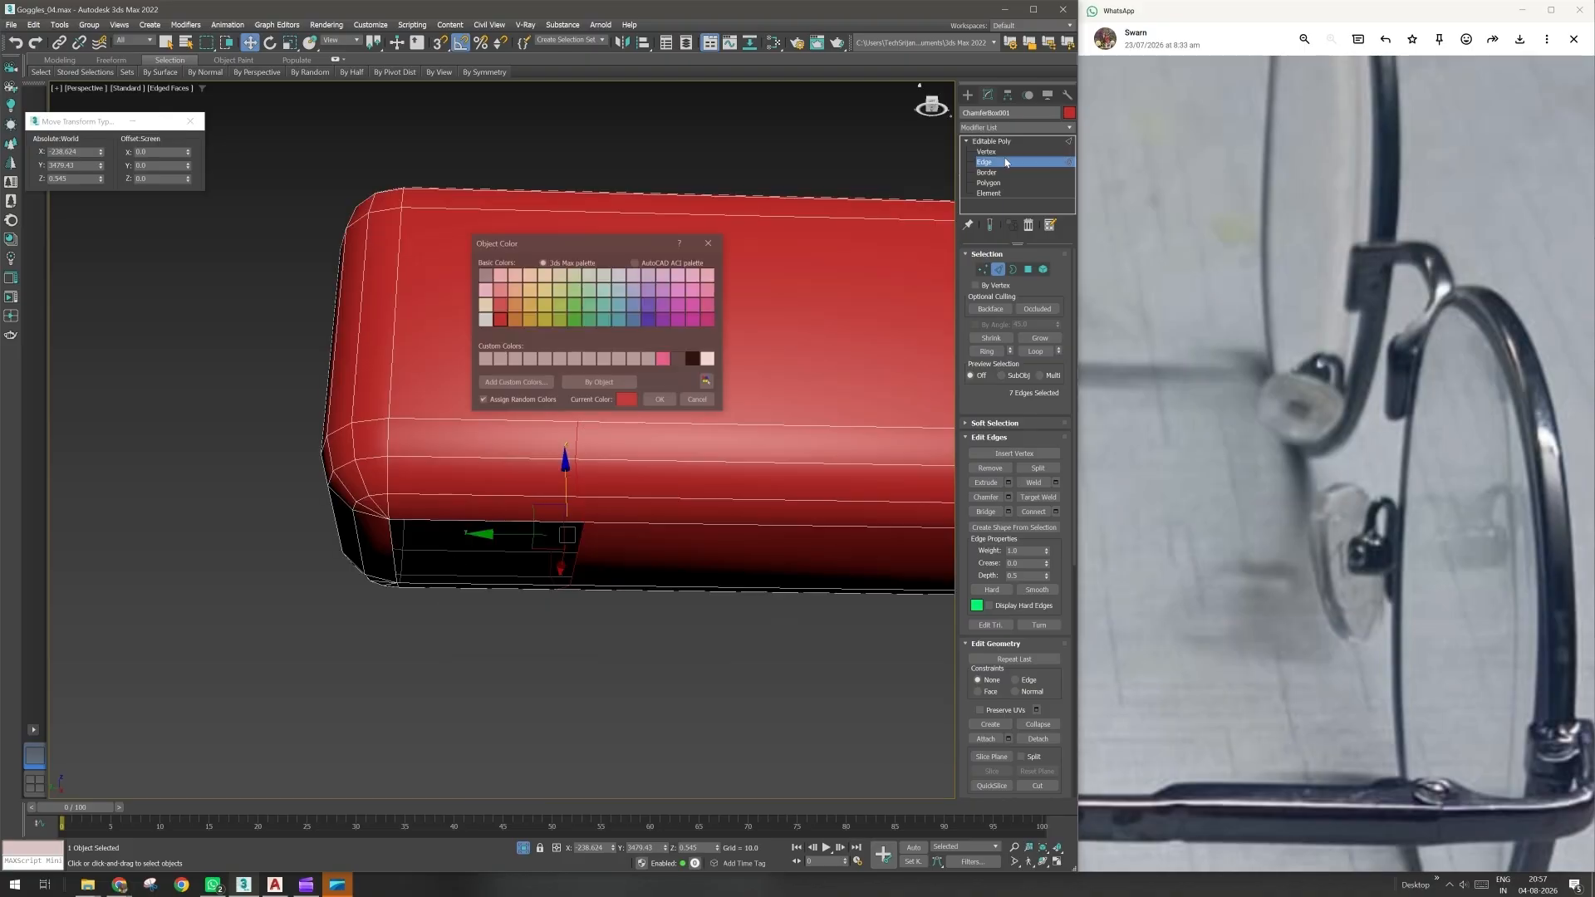
{"action": "left_click", "coordinate": [574, 320]}
{"action": "left_click", "coordinate": [661, 400]}
- Scale the selected cut edges along the Y axis until they flatten into one straight line across the box
{"action": "middle_click_drag", "start_coordinate": [661, 402], "coordinate": [522, 442], "text": "alt"}
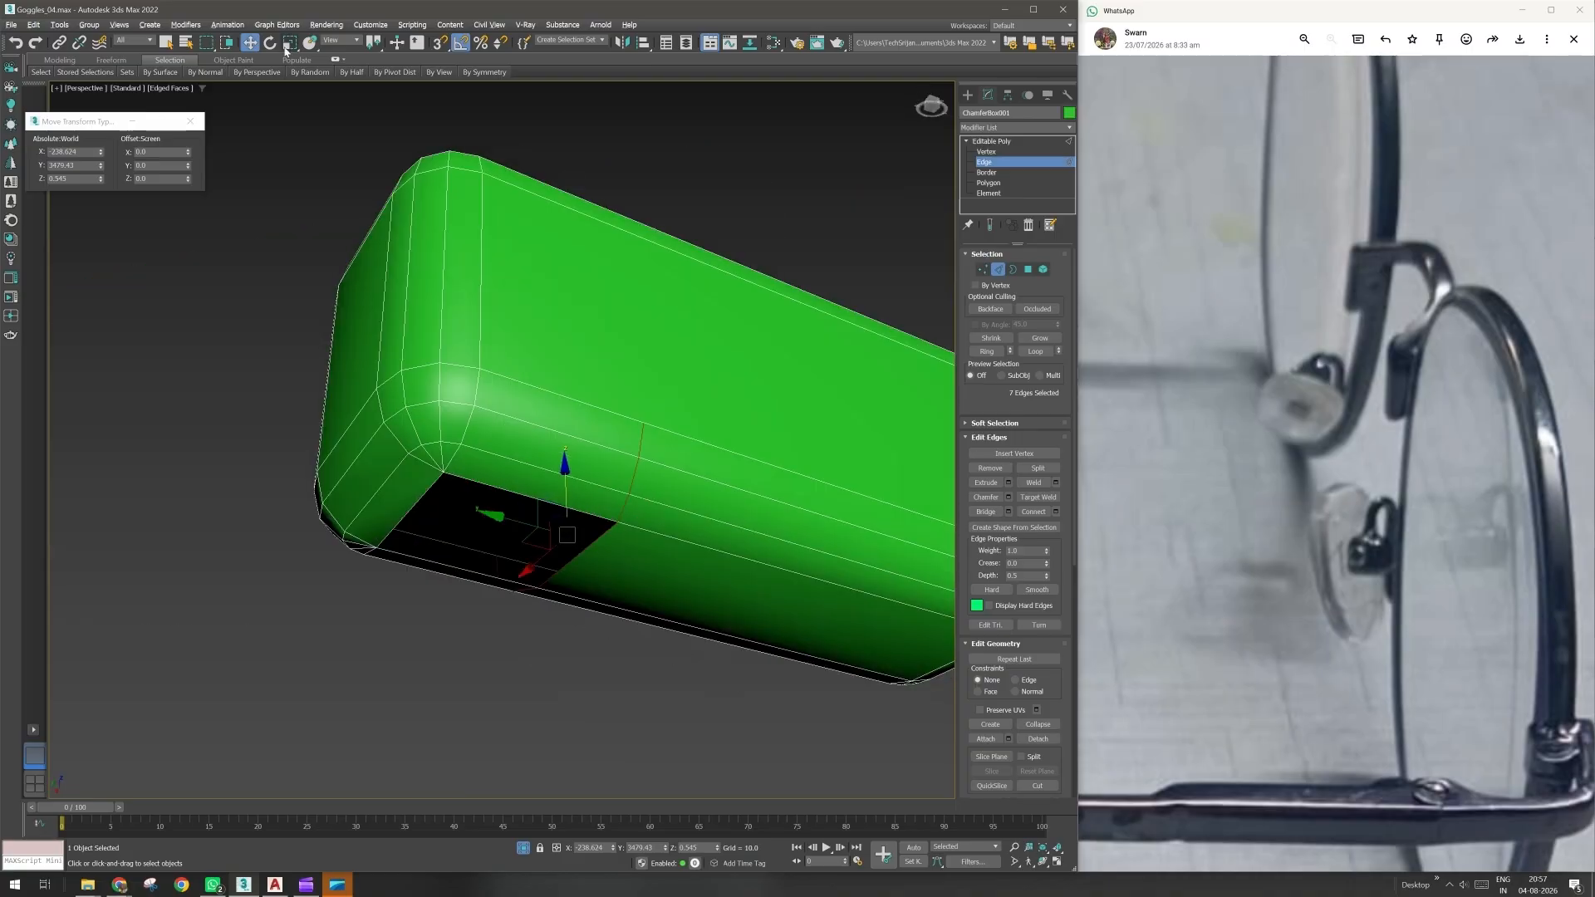
{"action": "key", "text": "r"}
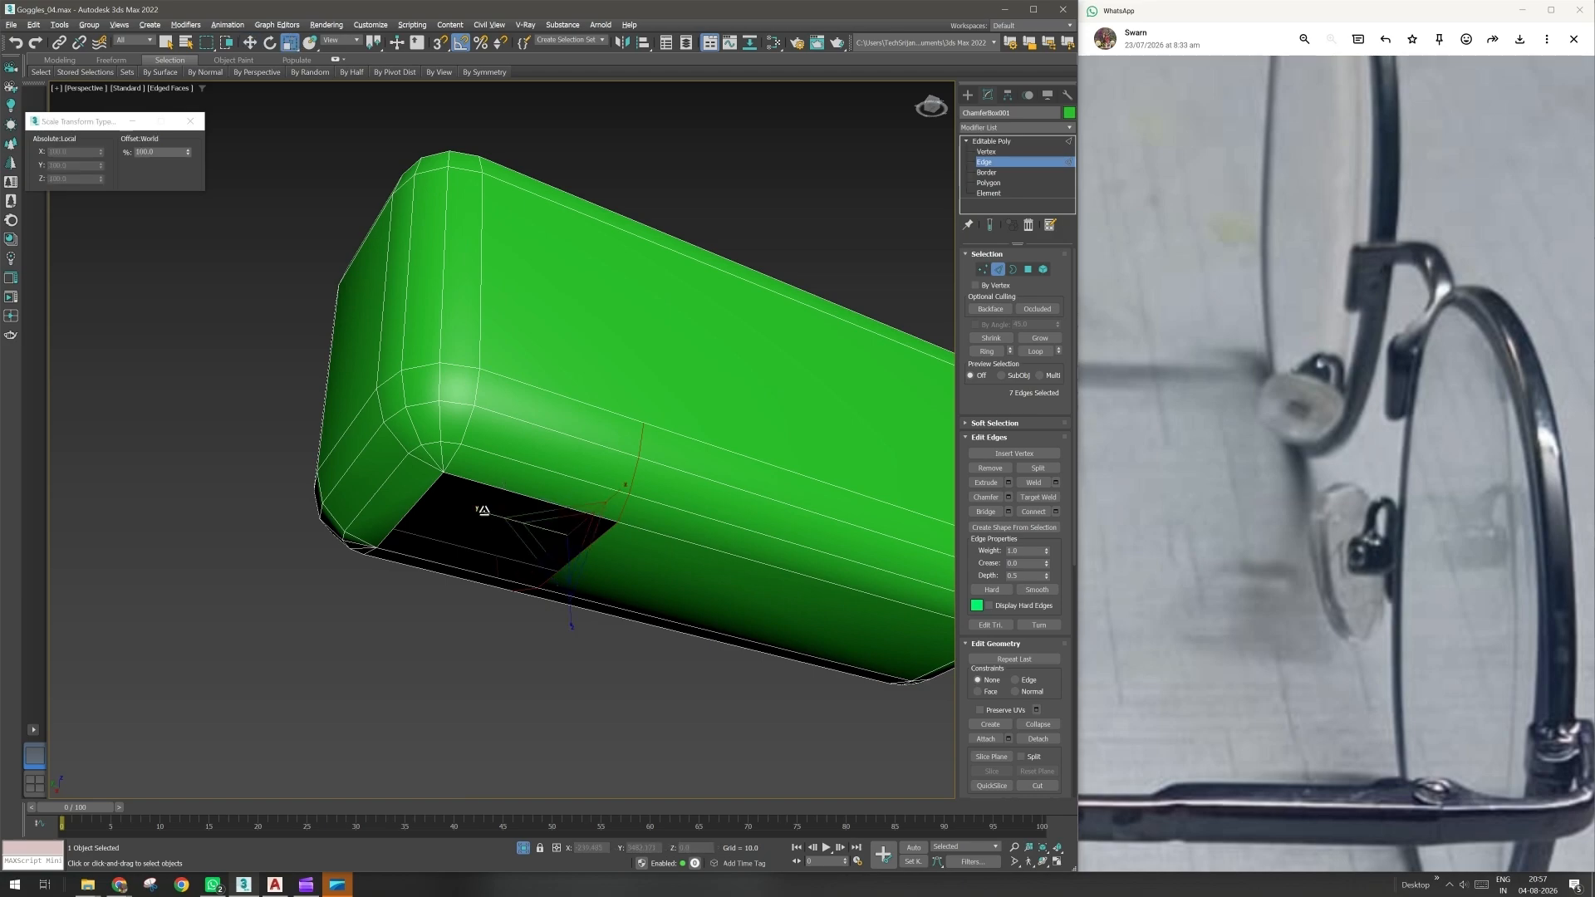
{"action": "left_click_drag", "start_coordinate": [483, 510], "coordinate": [983, 754]}
{"action": "middle_click_drag", "start_coordinate": [48, 537], "coordinate": [437, 565], "text": "alt"}
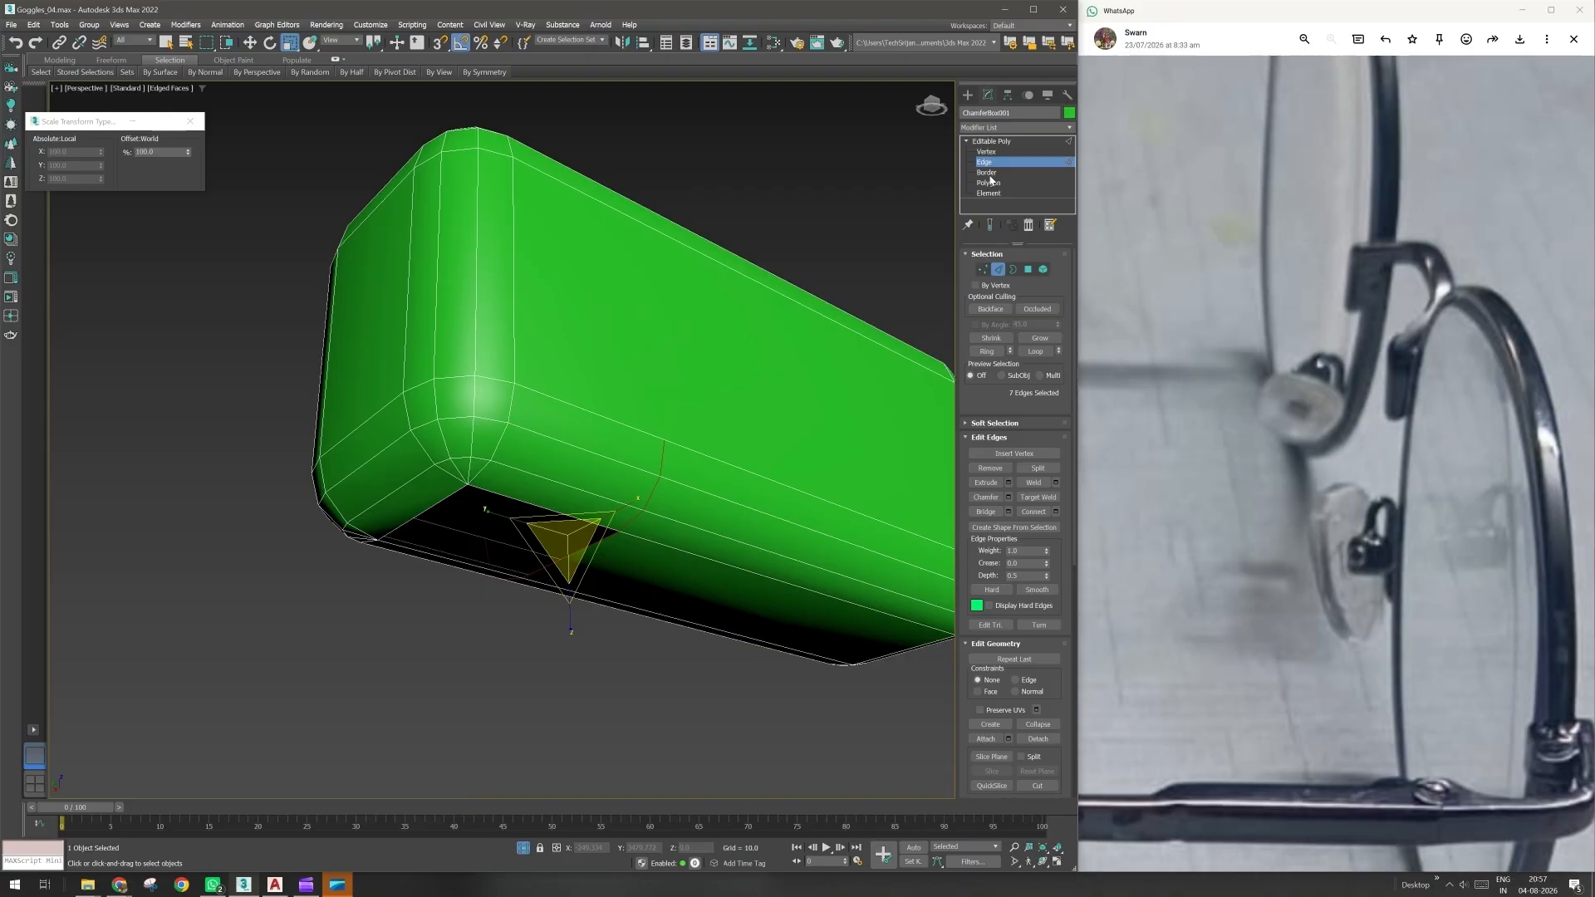
- Enter polygon editing, select the chamfer face at the opening's outer end and grow the selection once
{"action": "left_click", "coordinate": [992, 182]}
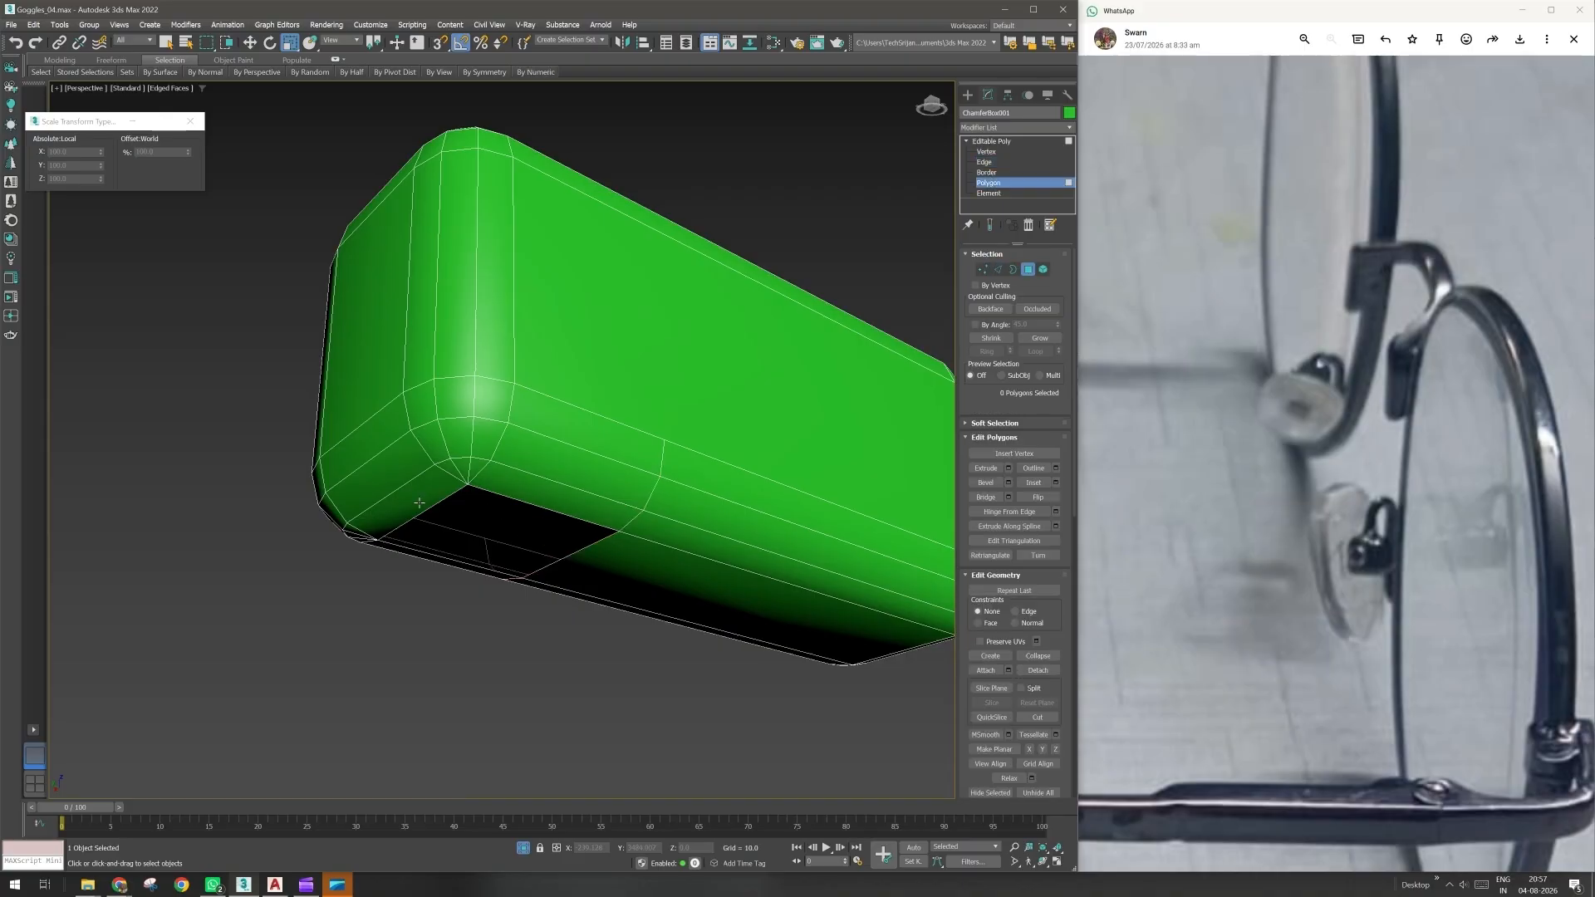
{"action": "left_click", "coordinate": [419, 502]}
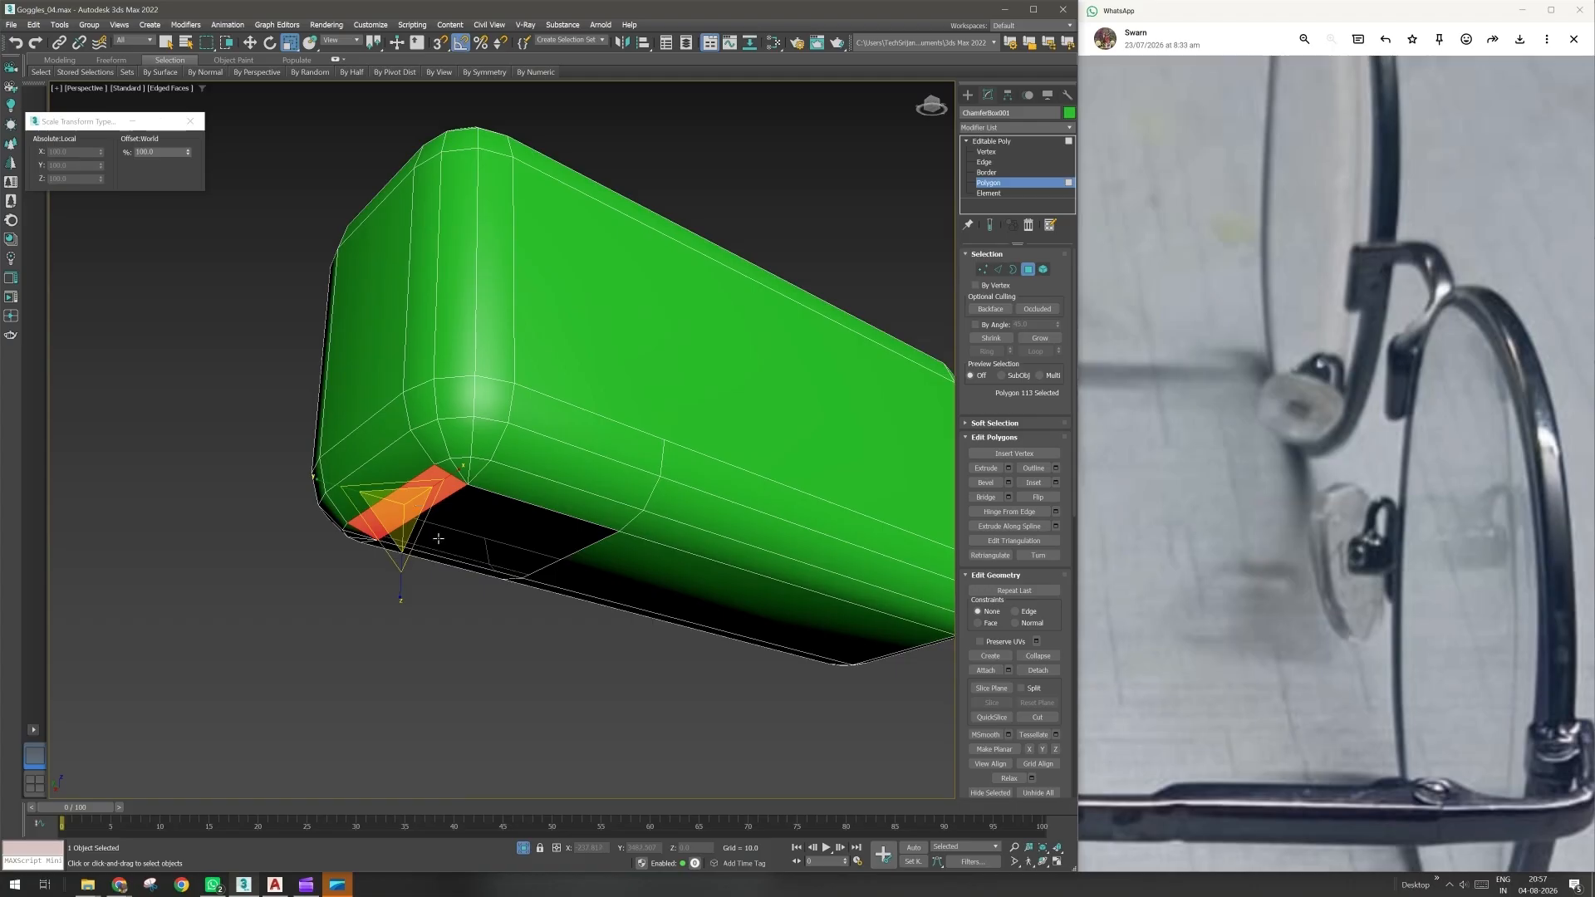
{"action": "left_click", "coordinate": [1040, 338]}
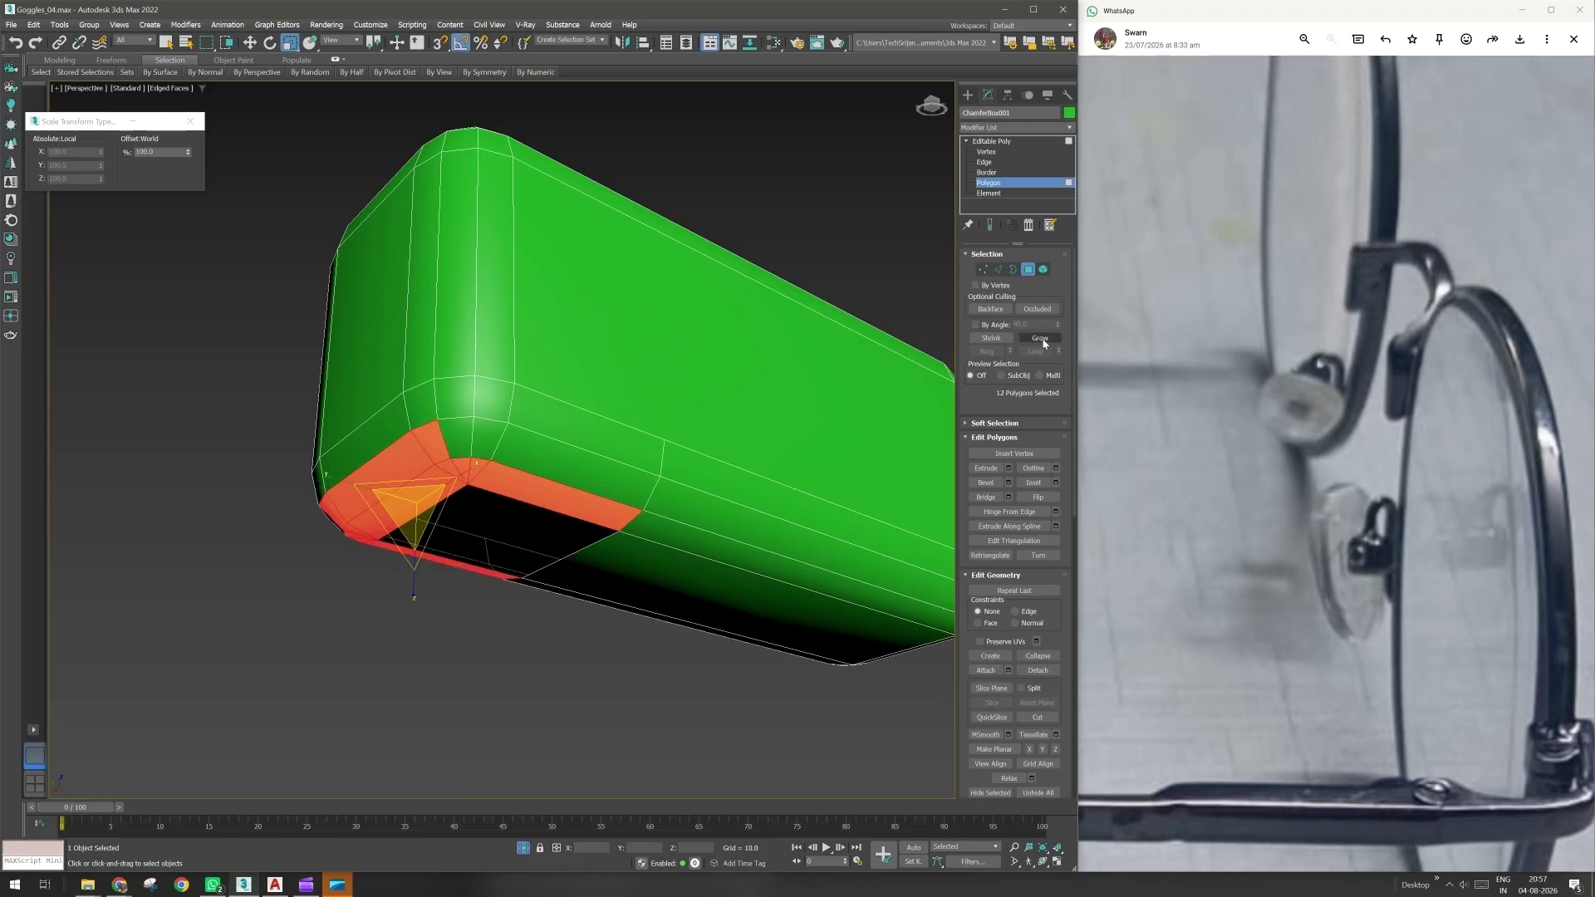
{"action": "left_click", "coordinate": [1040, 339]}
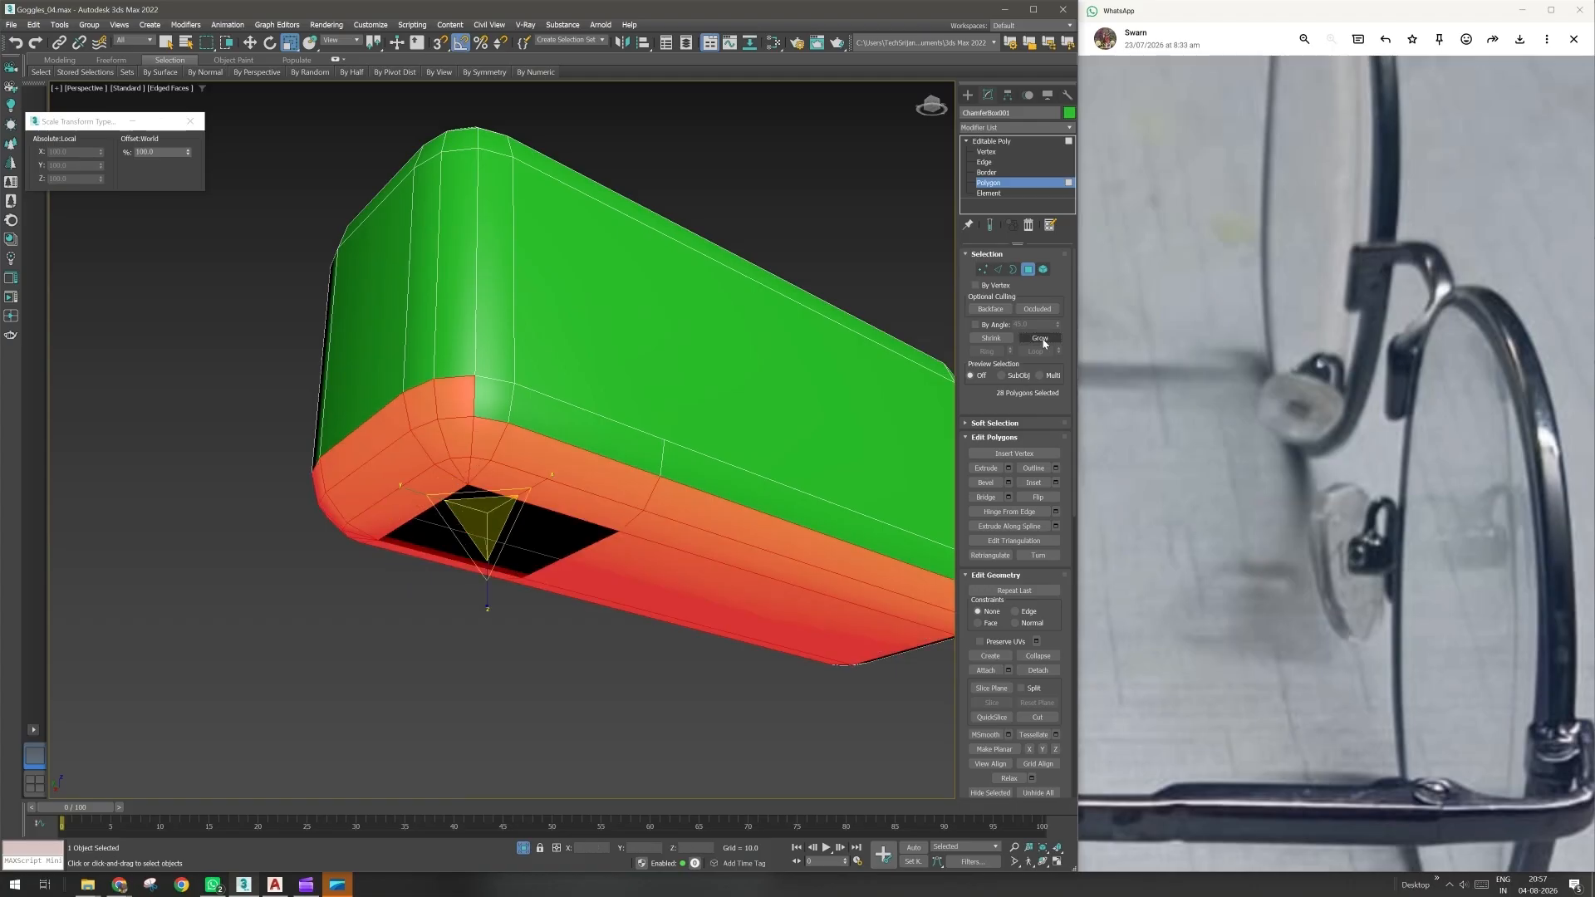
{"action": "key", "text": "ctrl+z"}
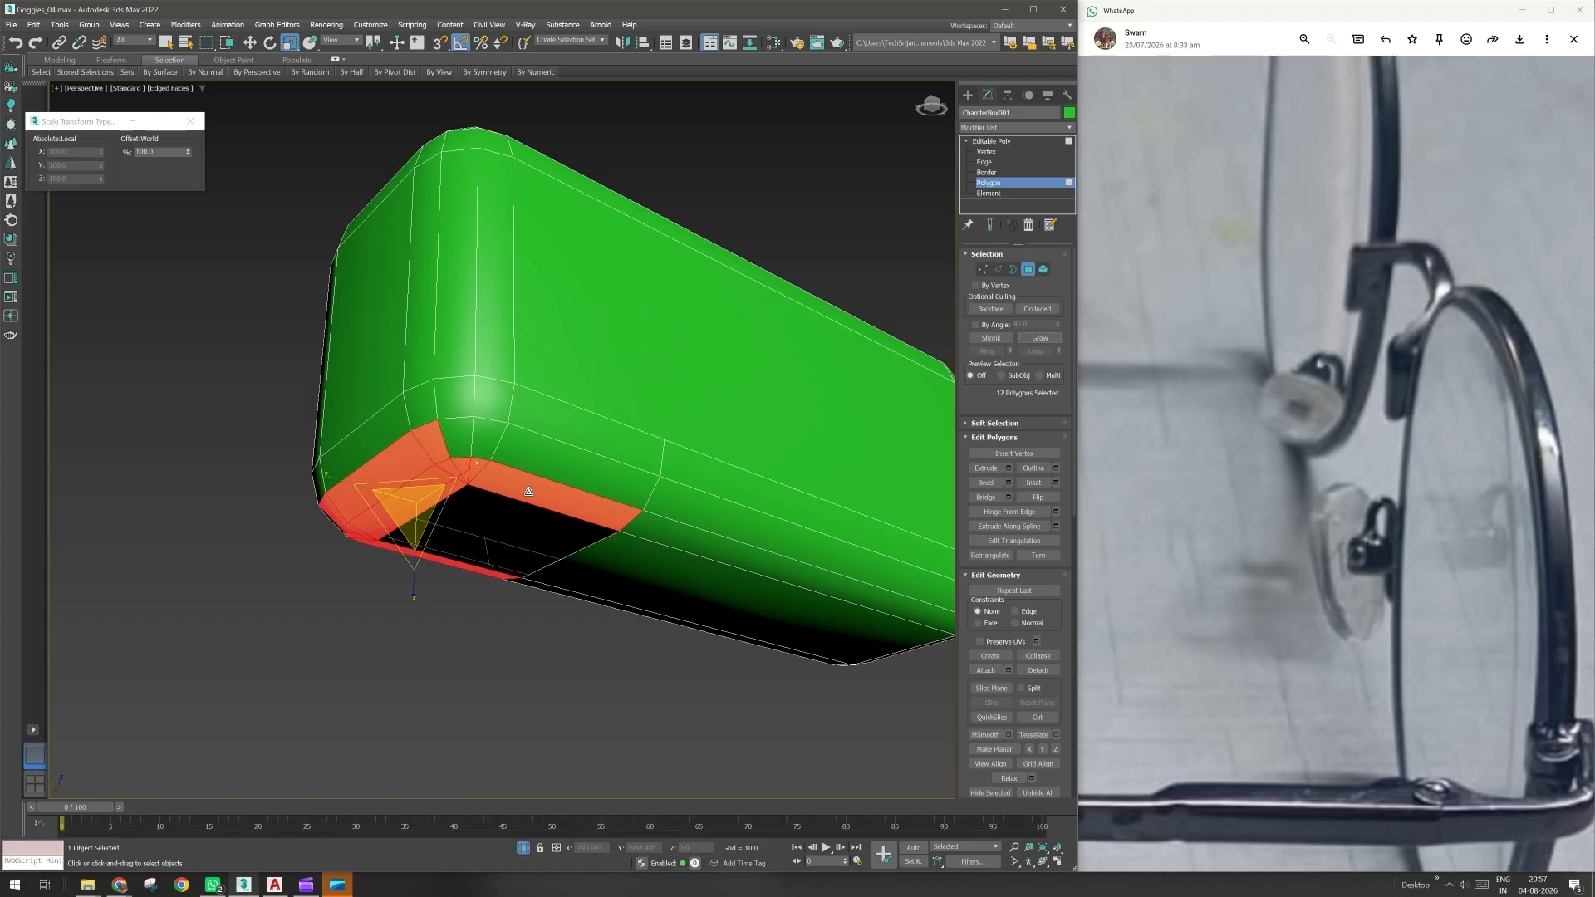
- Select all rounded rim polygons around the opening up to the straightened cut line and delete them
{"action": "key", "text": "l"}
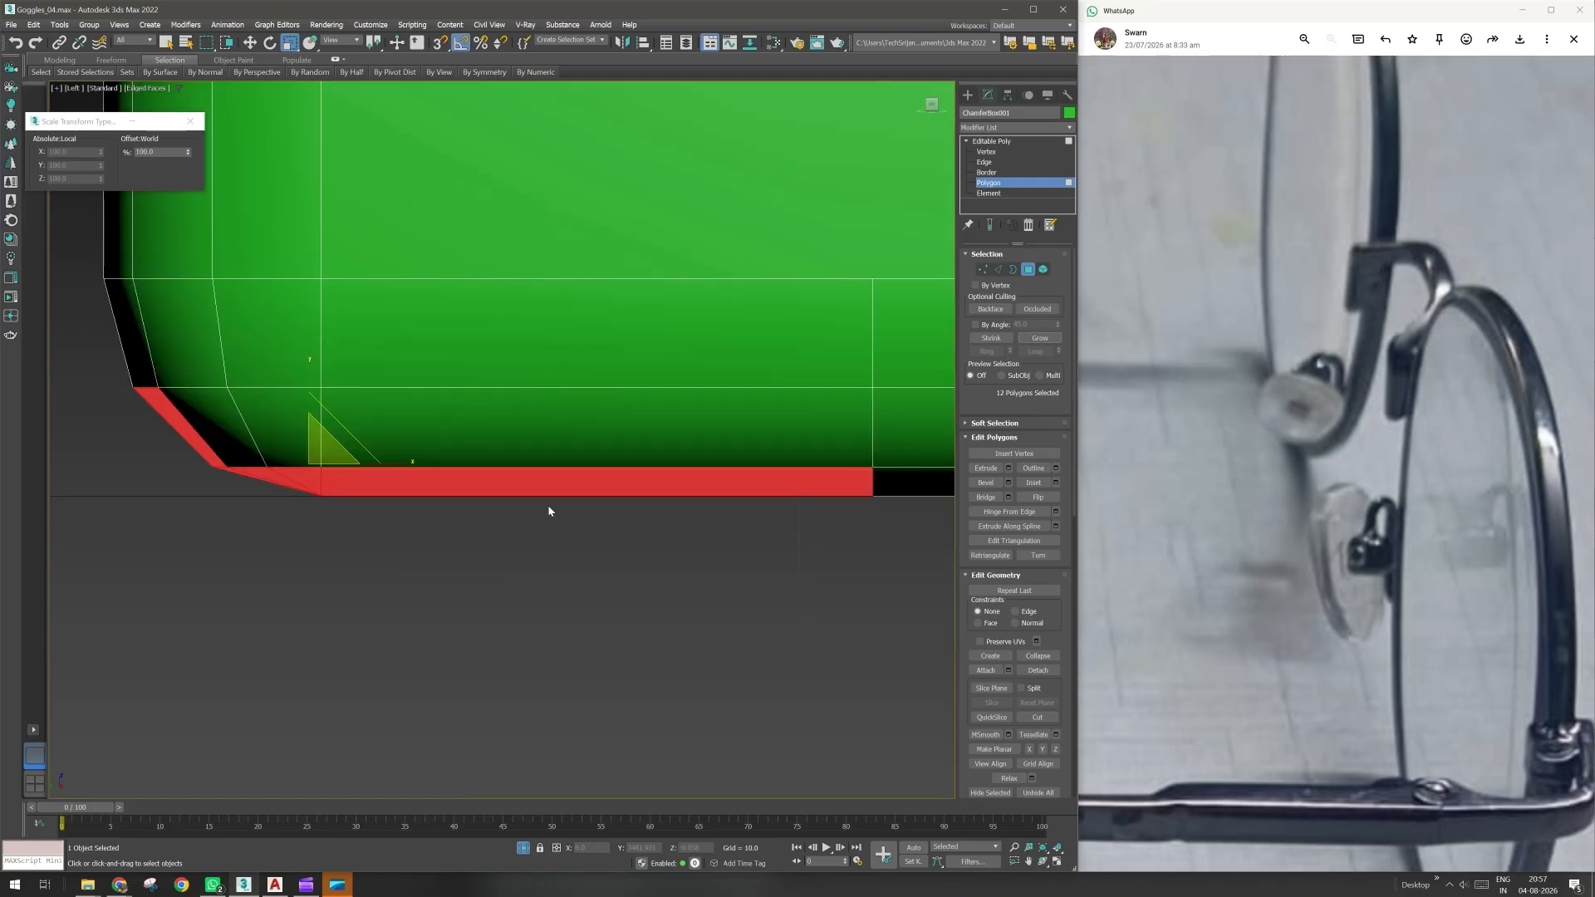
{"action": "scroll", "coordinate": [550, 509], "scroll_direction": "down", "scroll_amount": 3}
{"action": "left_click_drag", "start_coordinate": [664, 569], "coordinate": [285, 428]}
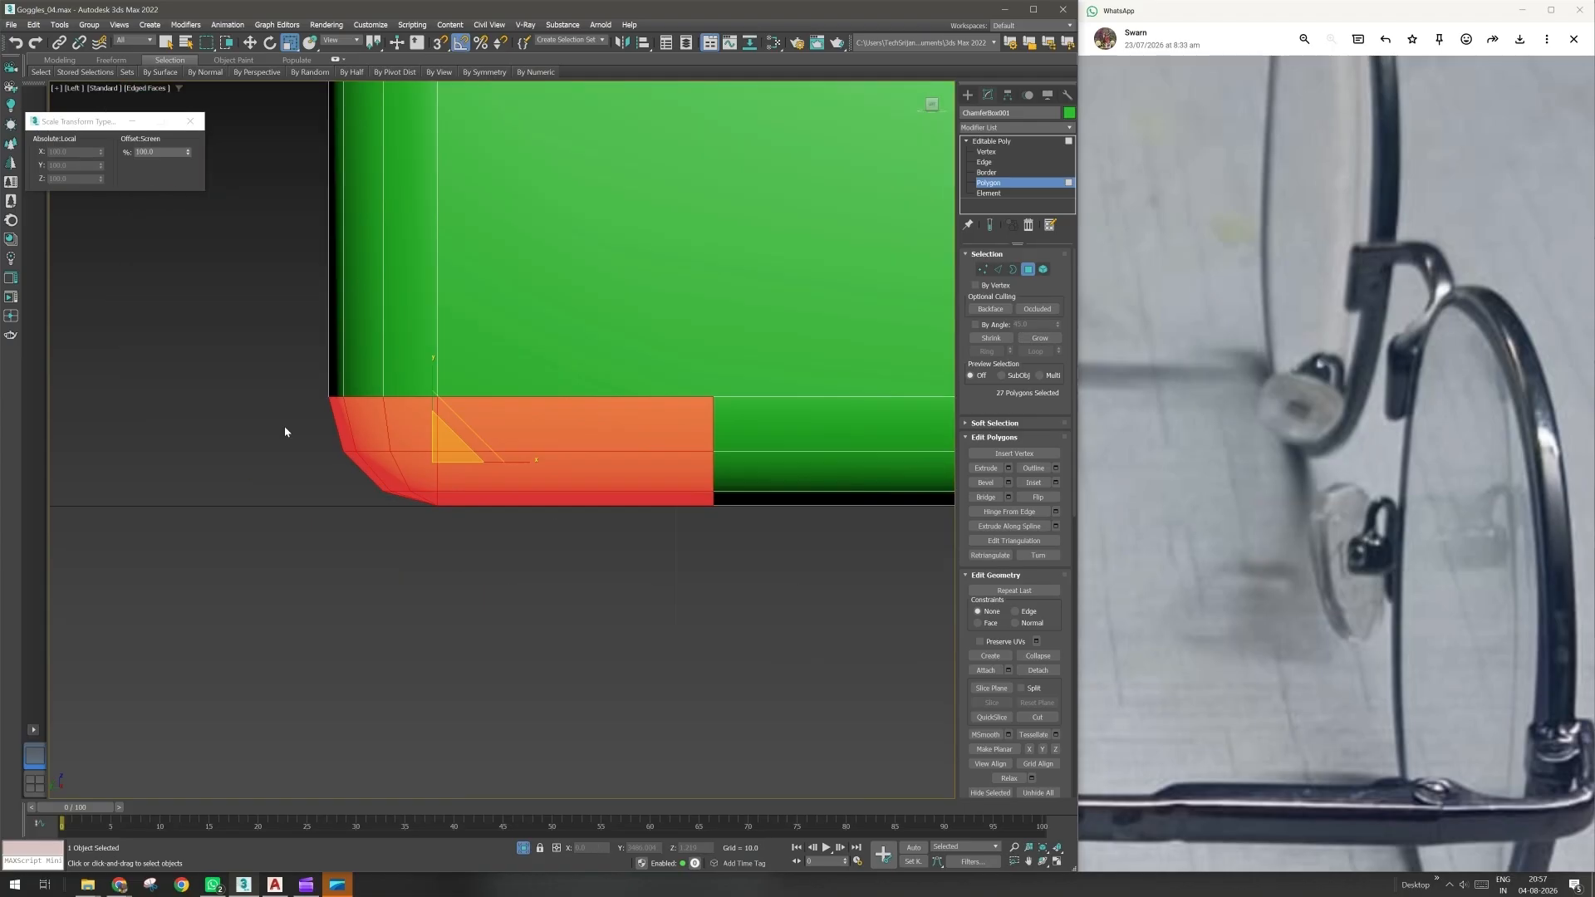
{"action": "key", "text": "z"}
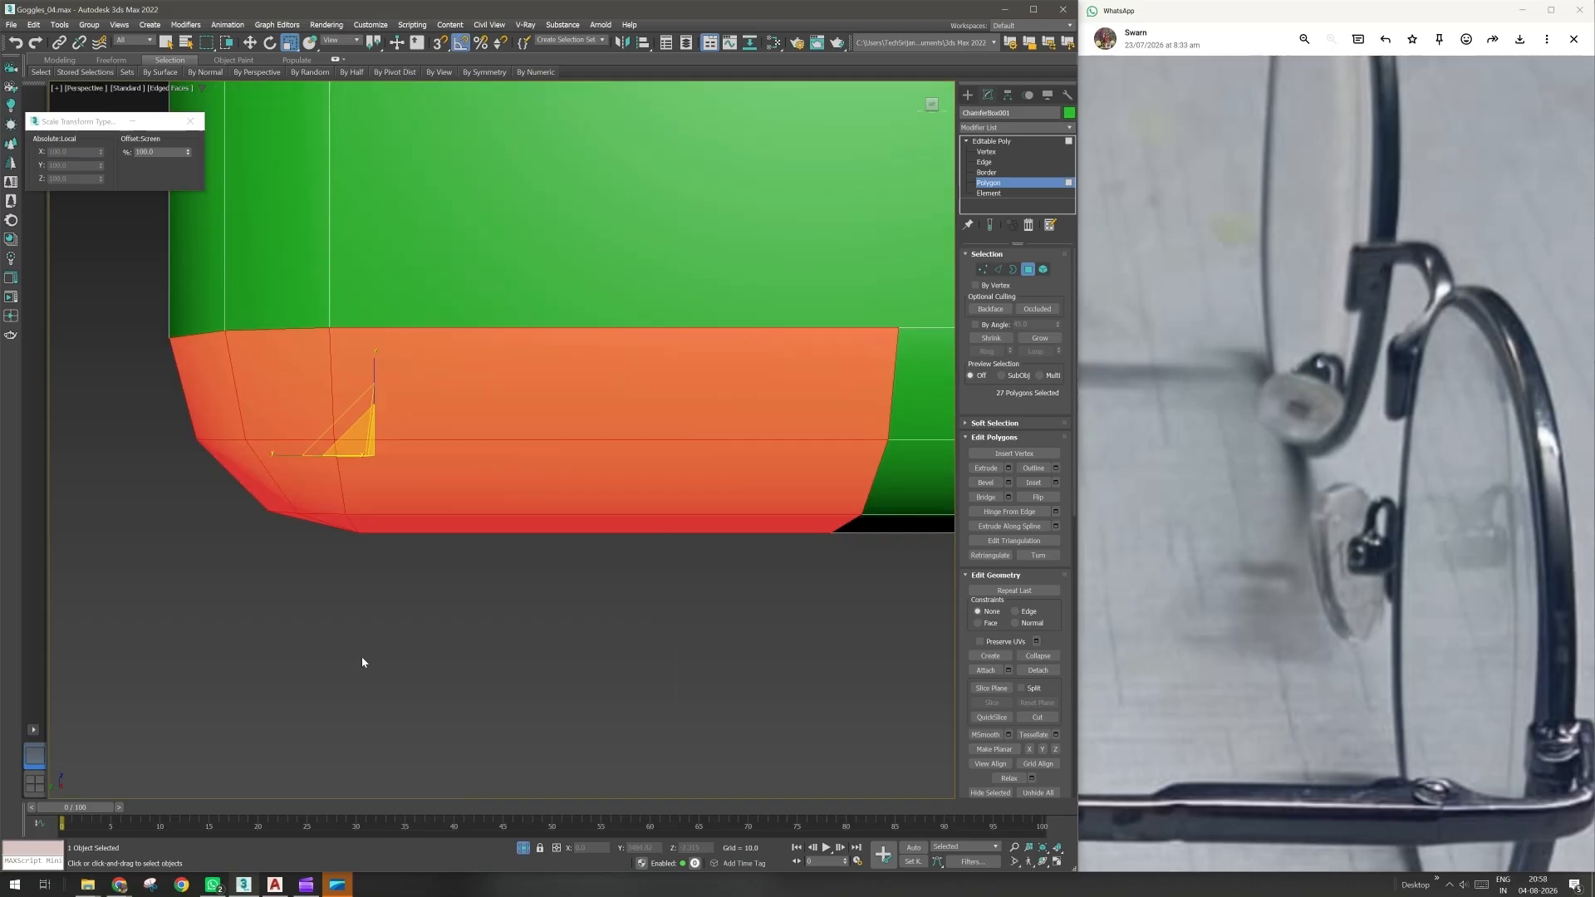
{"action": "key", "text": "p"}
{"action": "middle_click_drag", "start_coordinate": [409, 584], "coordinate": [300, 579], "text": "alt"}
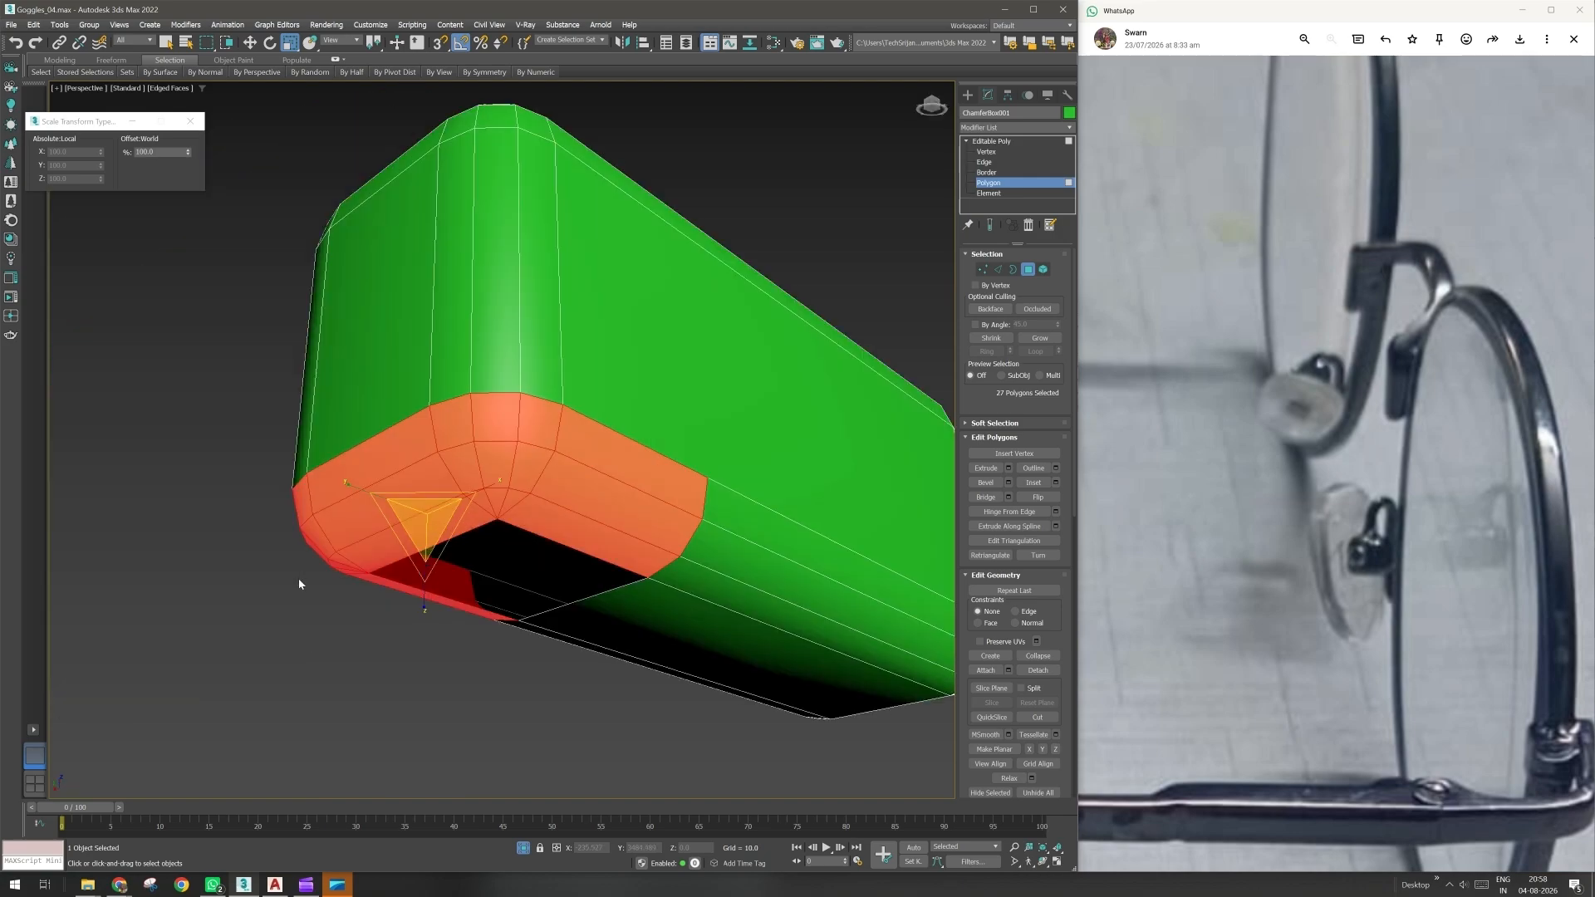
{"action": "key", "text": "Delete"}
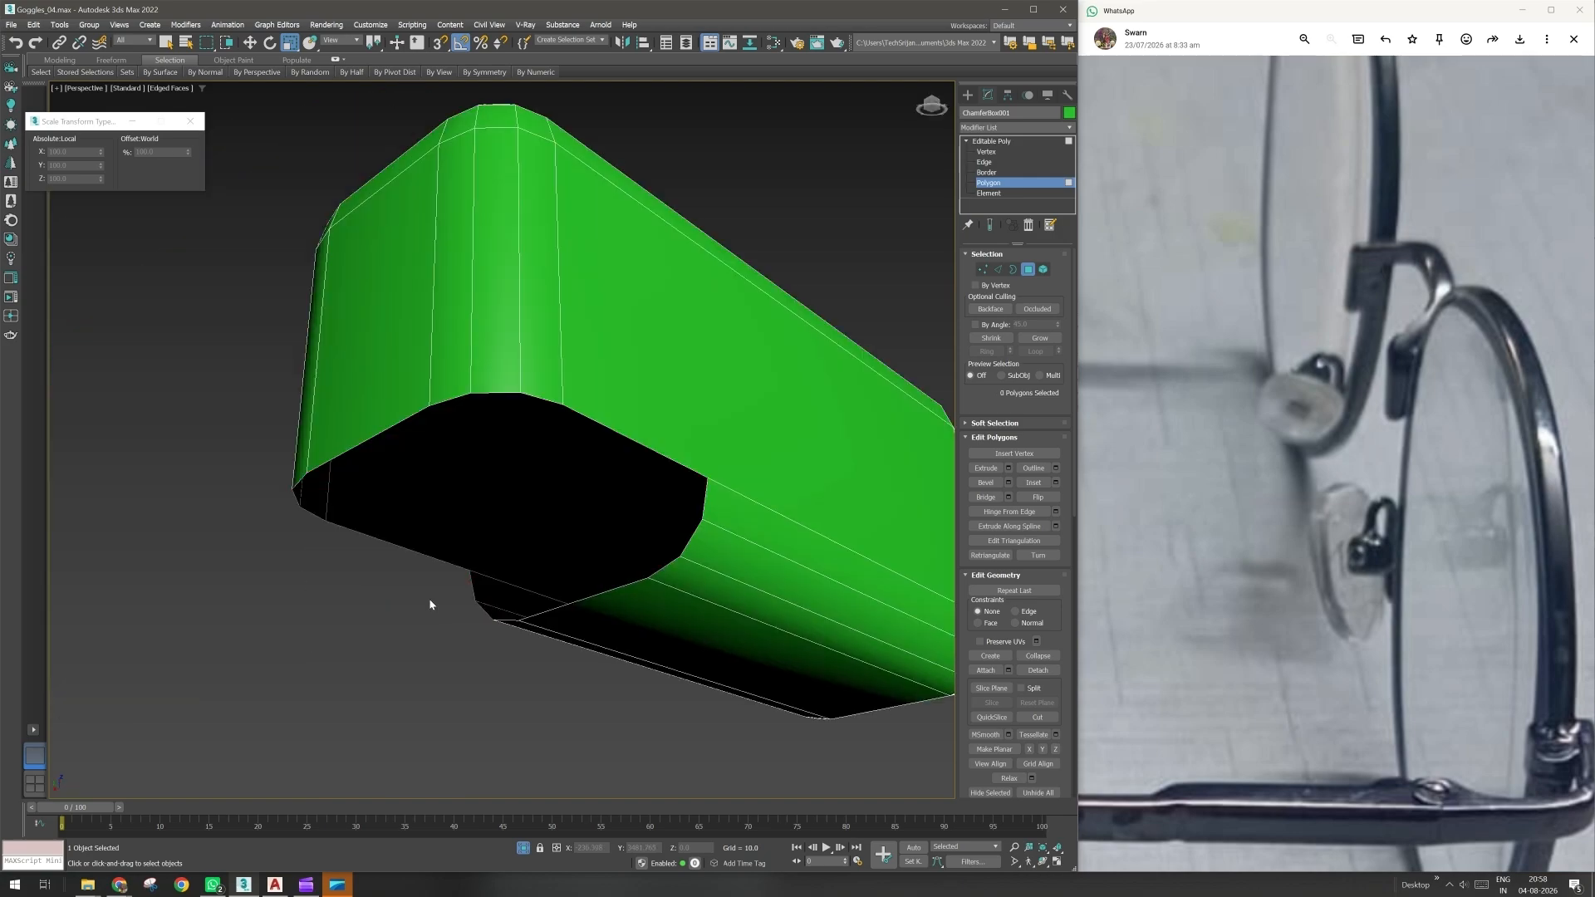
- Leave polygon editing and end the green box's isolation so the pink tapered box is shown again
{"action": "middle_click_drag", "start_coordinate": [430, 603], "coordinate": [445, 547], "text": "alt"}
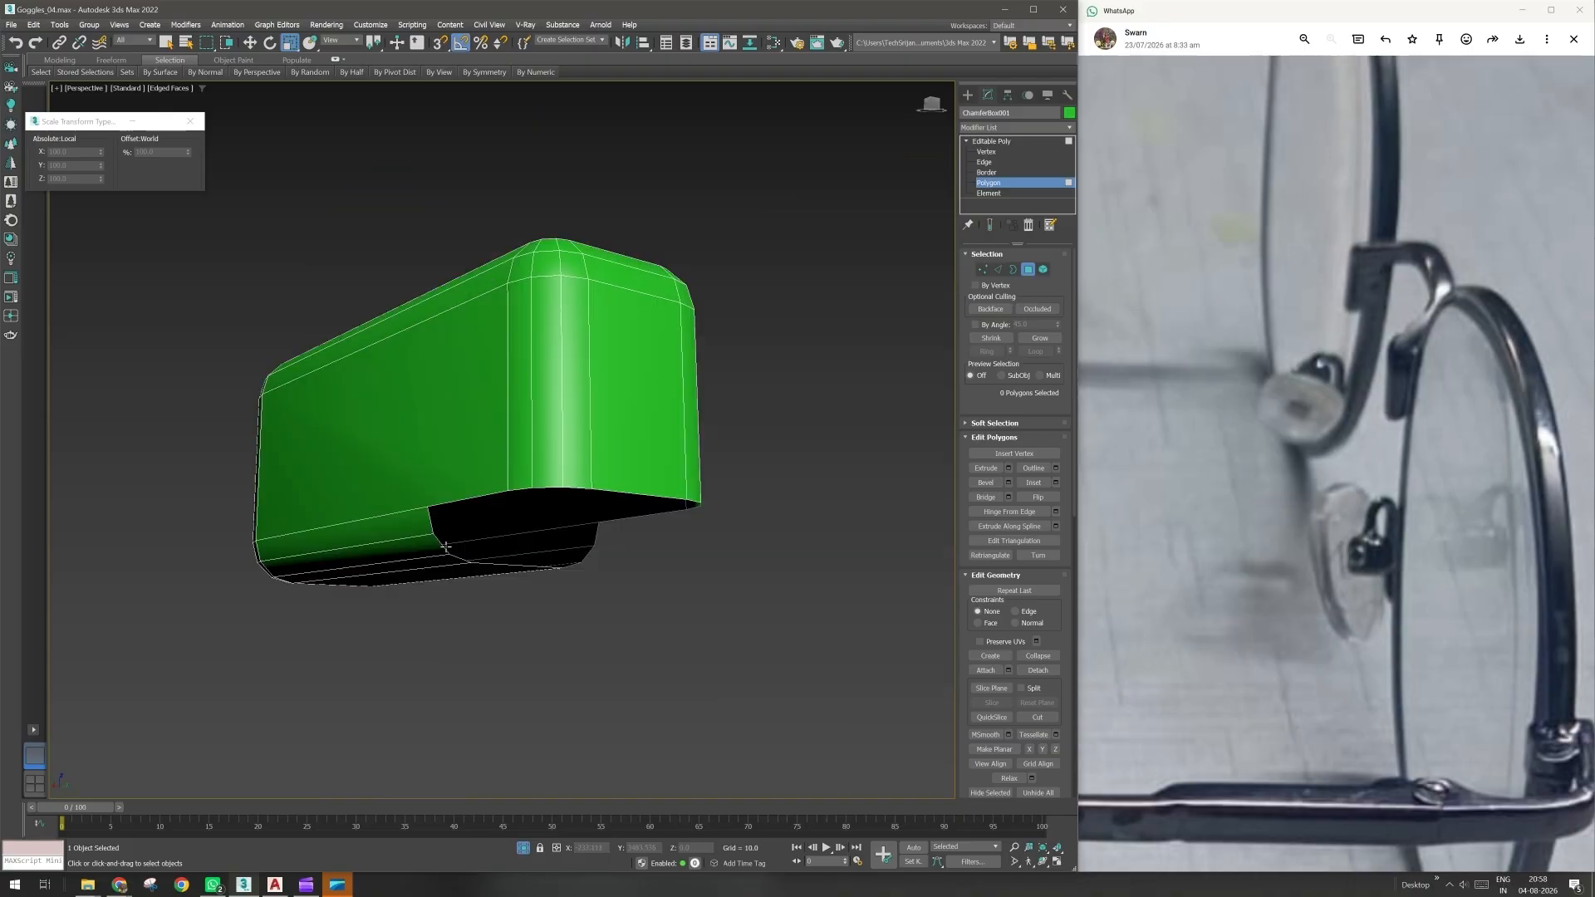
{"action": "left_click", "coordinate": [991, 141]}
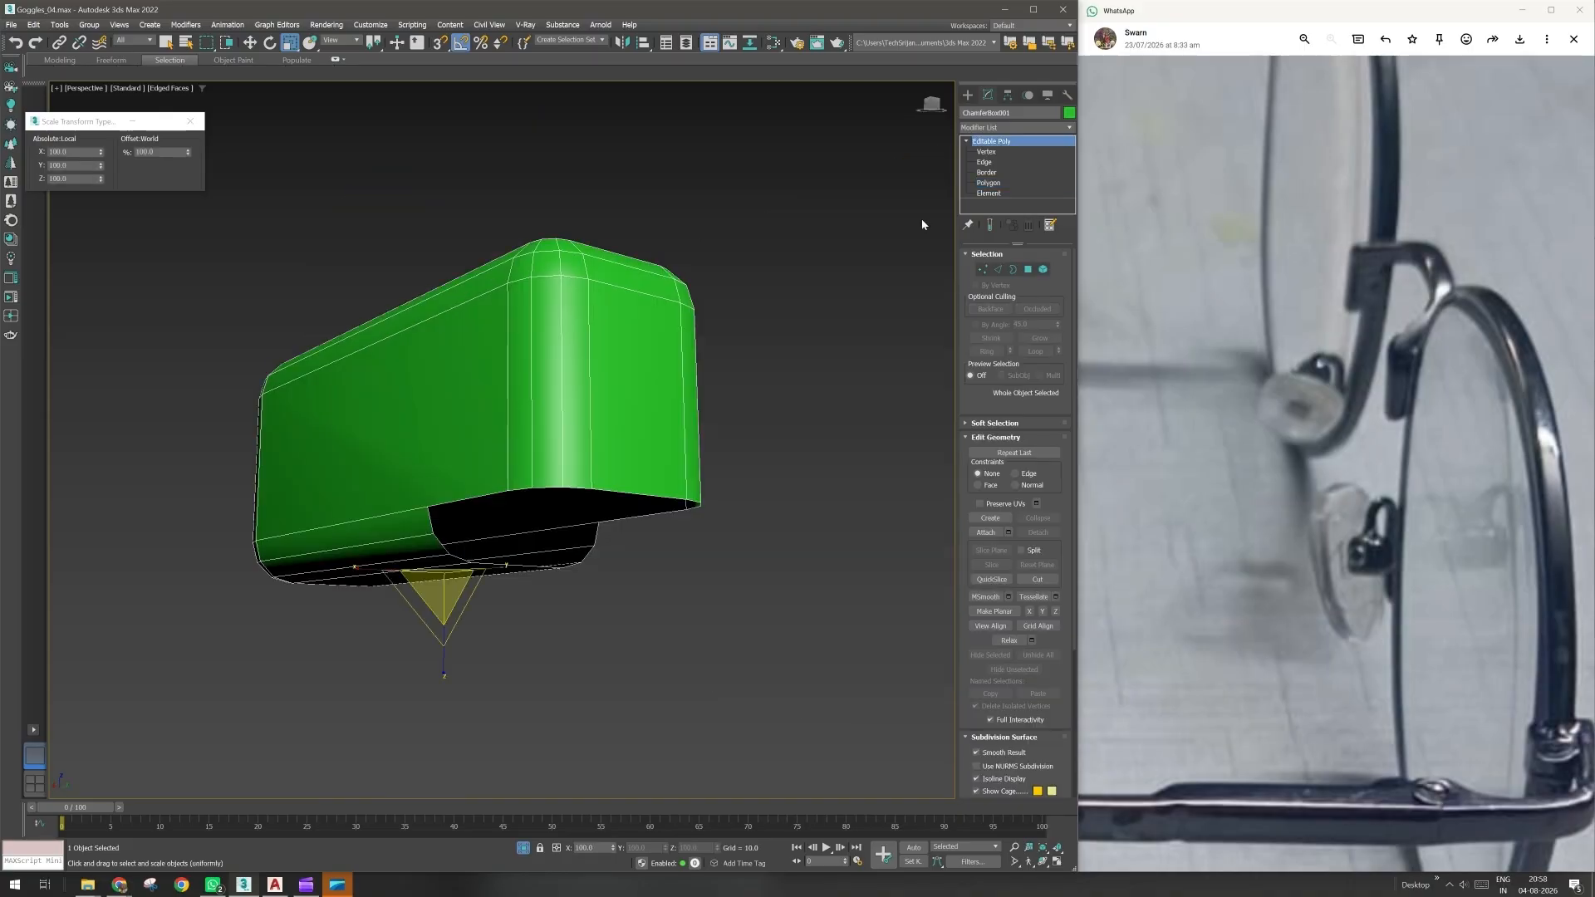
{"action": "right_click", "coordinate": [590, 488]}
{"action": "left_click", "coordinate": [616, 391]}
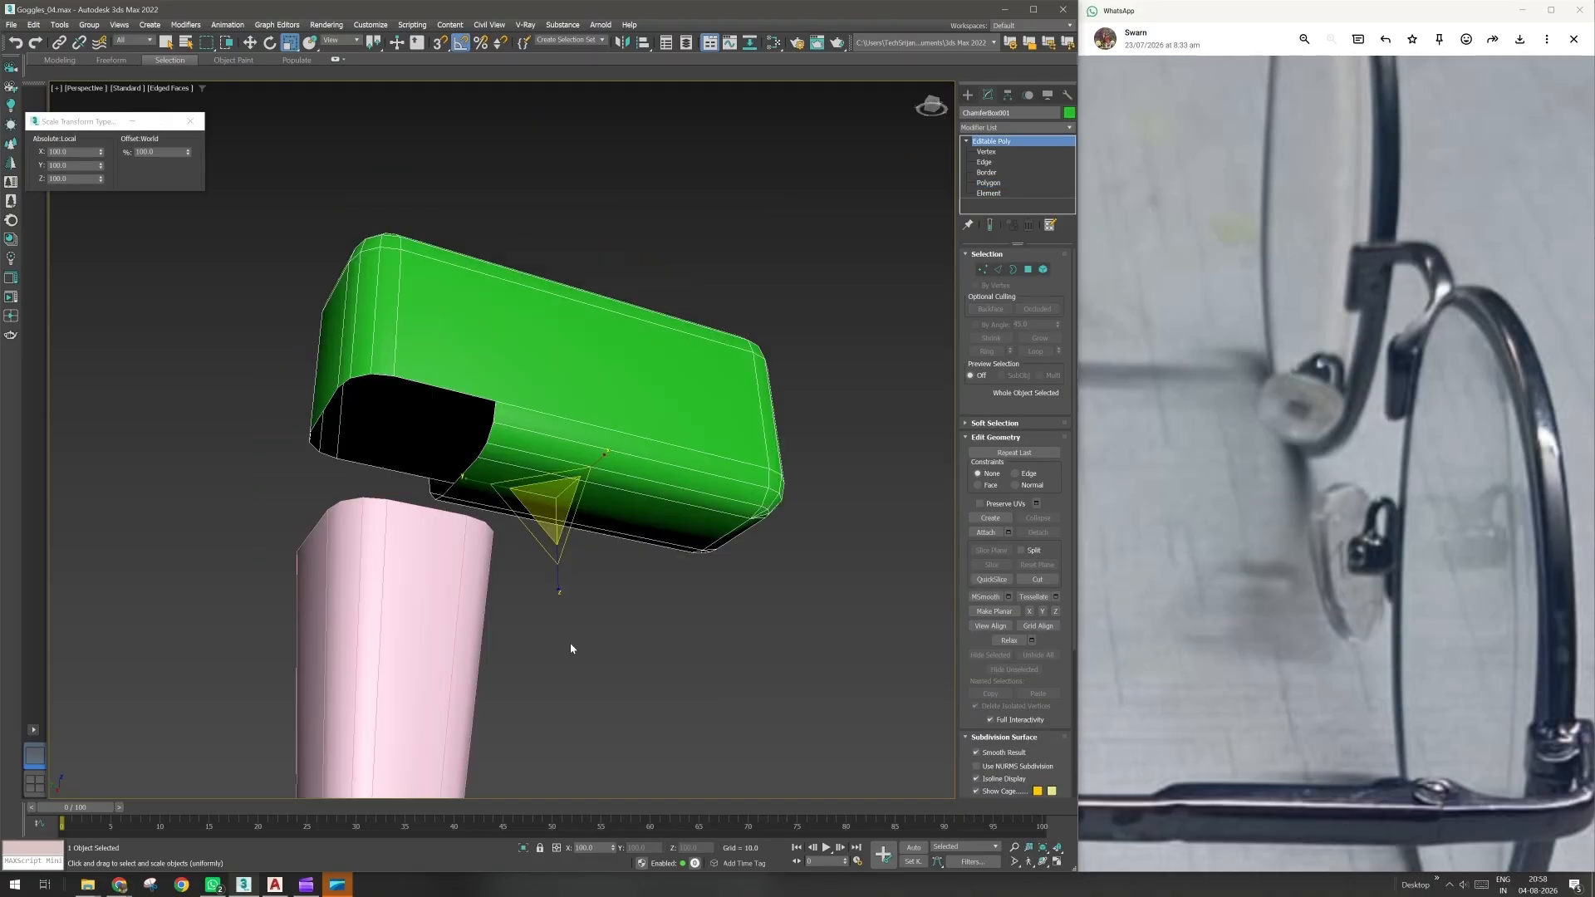
- Select the pink tapered box and move it up along Z and slightly along Y, leaving a small gap beneath the green box's opening
{"action": "middle_click_drag", "start_coordinate": [571, 645], "coordinate": [522, 659], "text": "alt"}
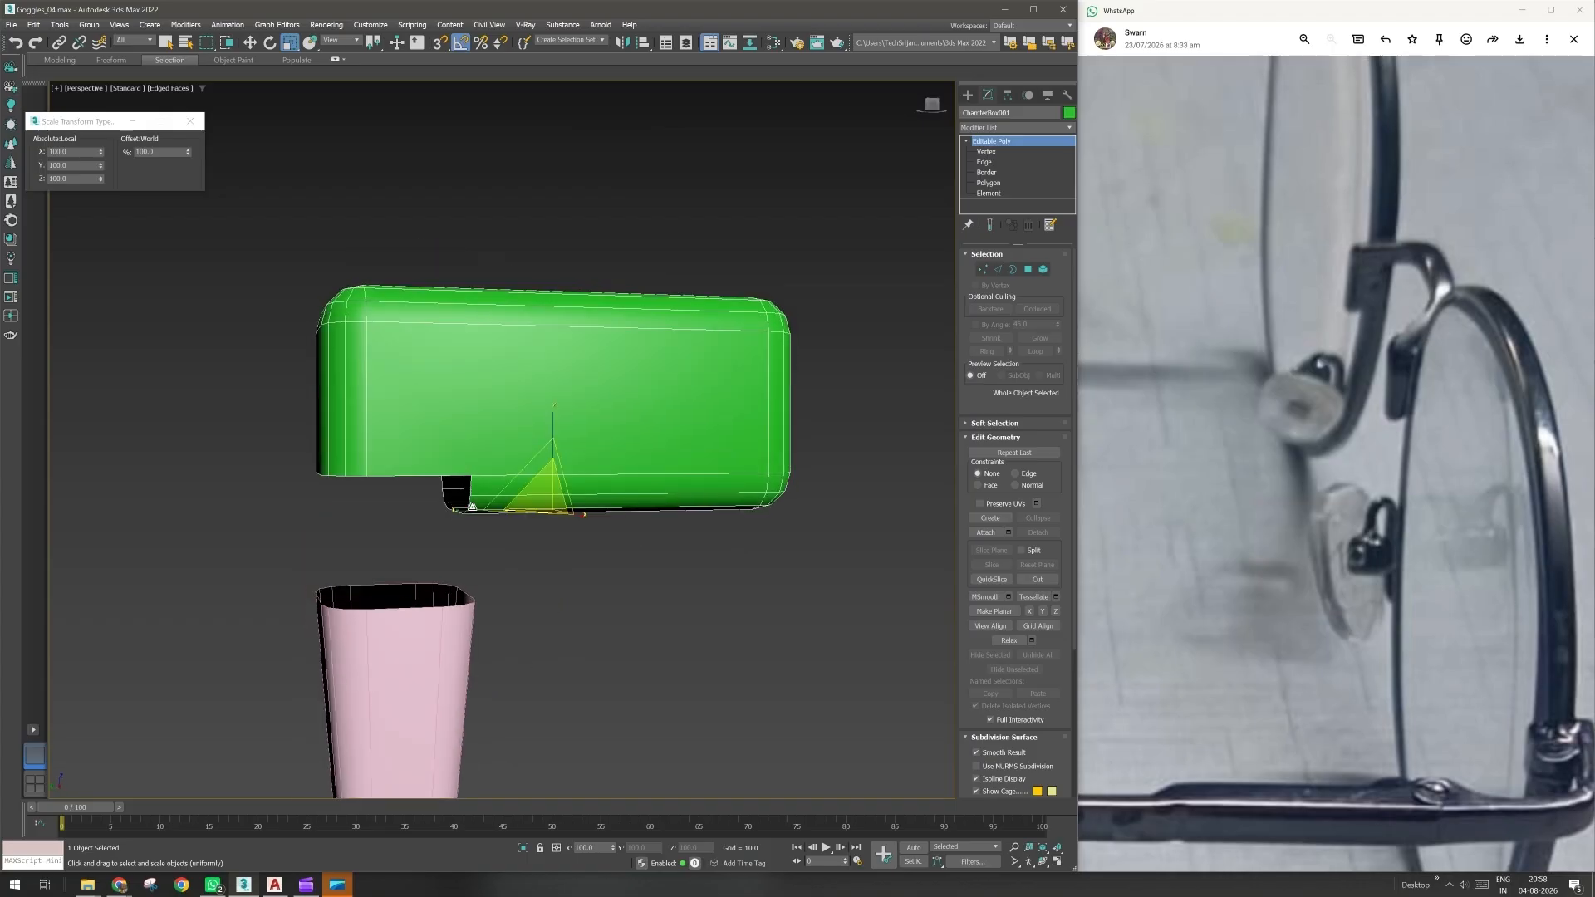
{"action": "middle_click_drag", "start_coordinate": [472, 506], "coordinate": [436, 649], "text": "alt"}
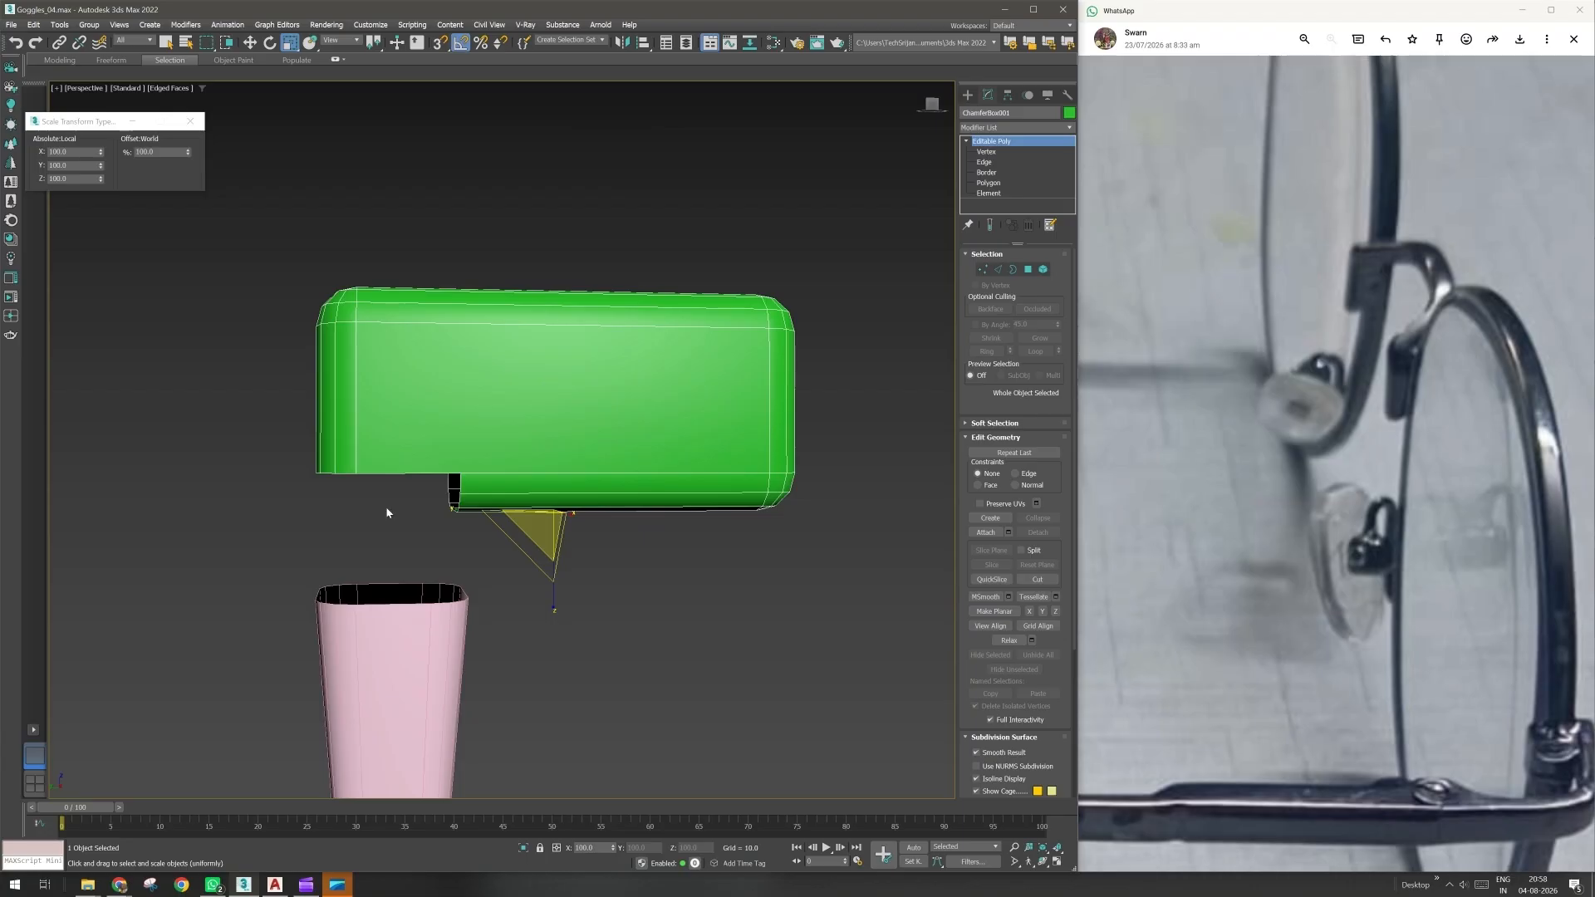
{"action": "middle_click_drag", "start_coordinate": [386, 509], "coordinate": [422, 531], "text": "alt"}
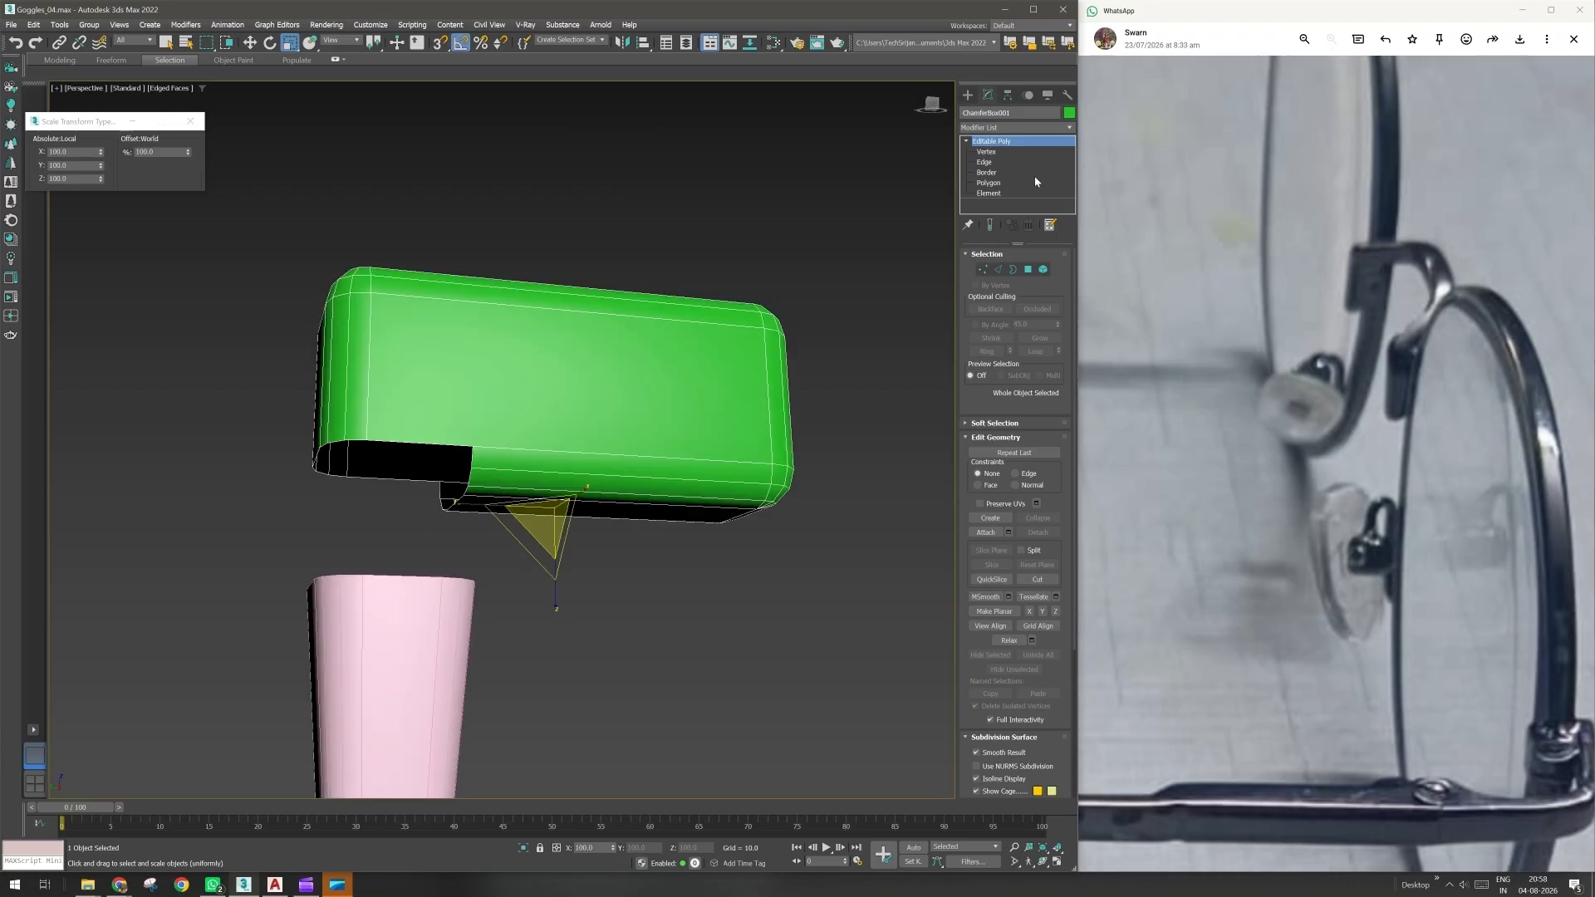
{"action": "left_click_drag", "start_coordinate": [501, 619], "coordinate": [427, 661]}
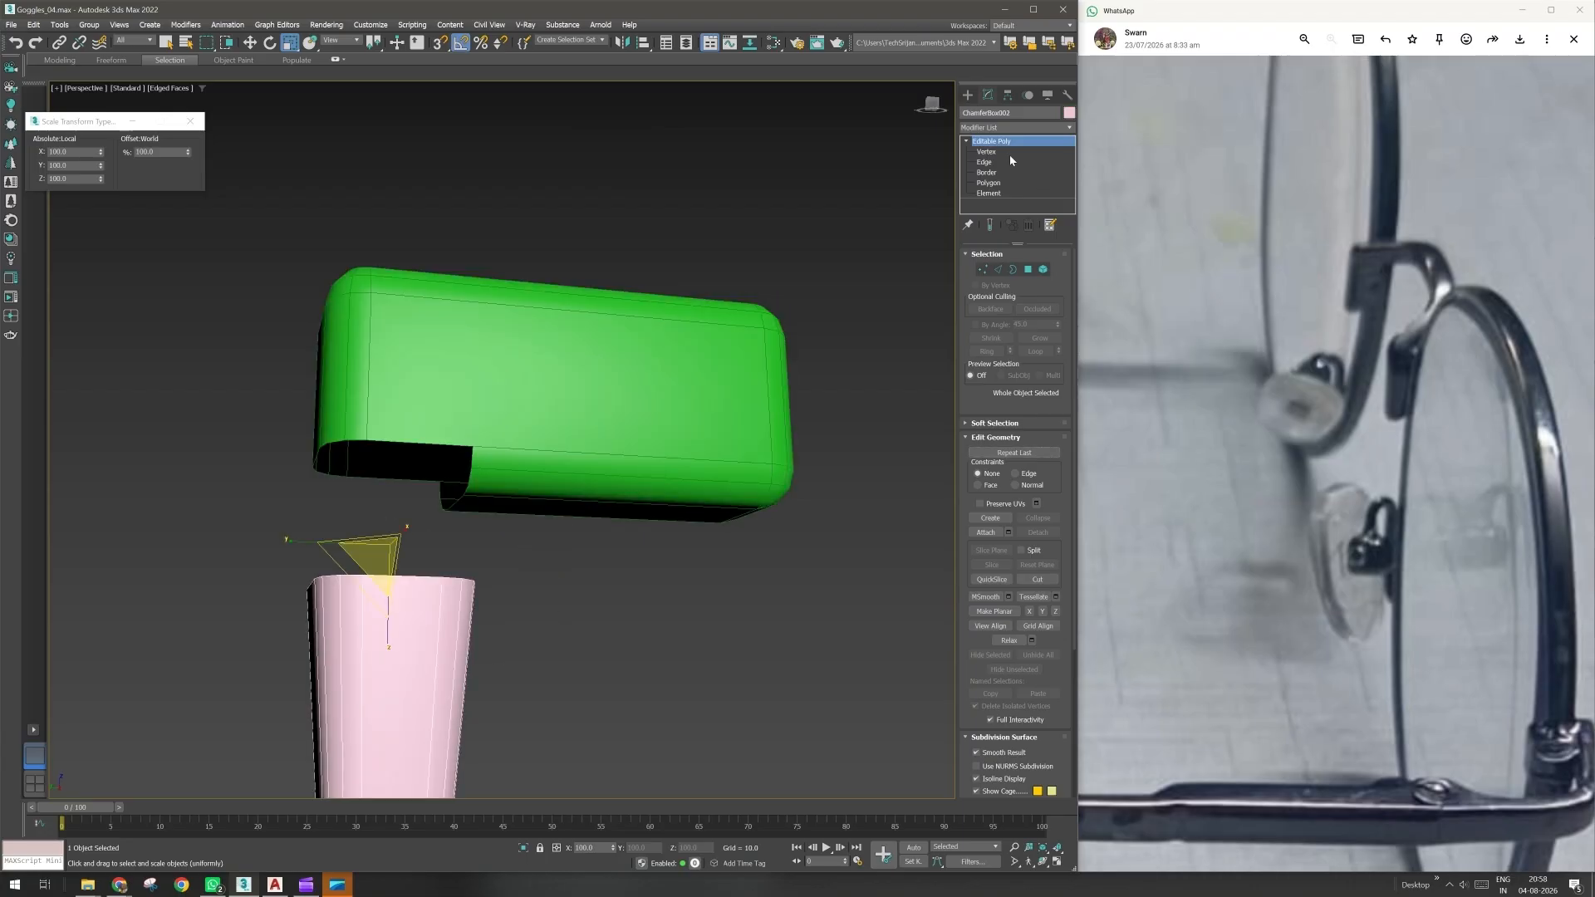
{"action": "key", "text": "1"}
{"action": "left_click", "coordinate": [254, 41]}
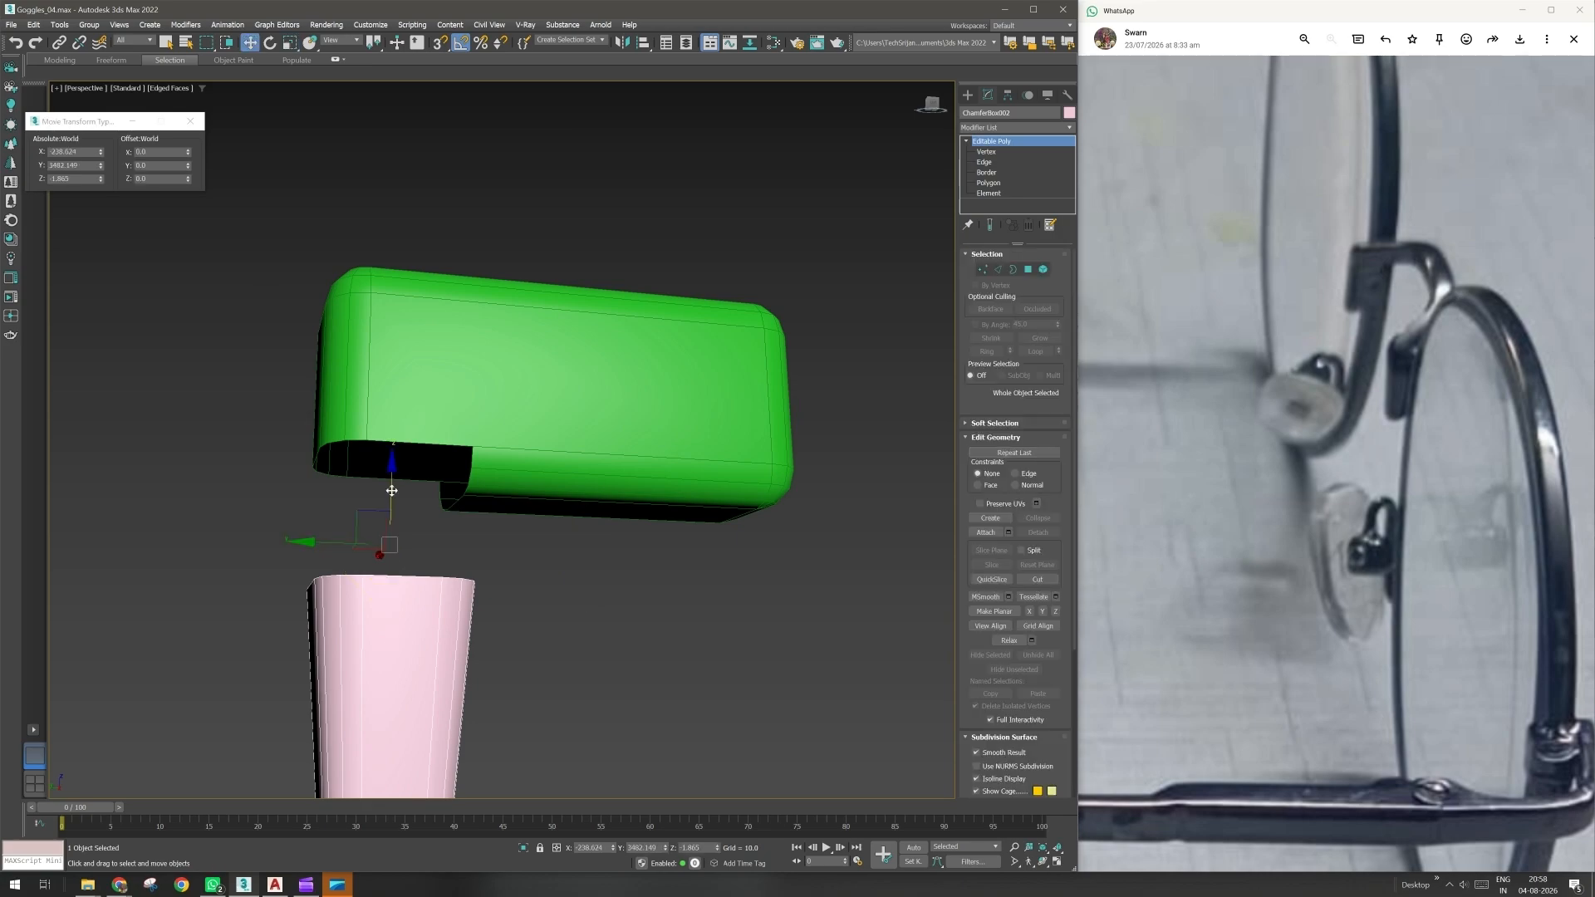
{"action": "left_click_drag", "start_coordinate": [389, 491], "coordinate": [388, 436]}
{"action": "middle_click_drag", "start_coordinate": [388, 435], "coordinate": [343, 503], "text": "alt"}
{"action": "left_click_drag", "start_coordinate": [334, 487], "coordinate": [320, 486]}
{"action": "middle_click_drag", "start_coordinate": [324, 501], "coordinate": [481, 530], "text": "alt"}
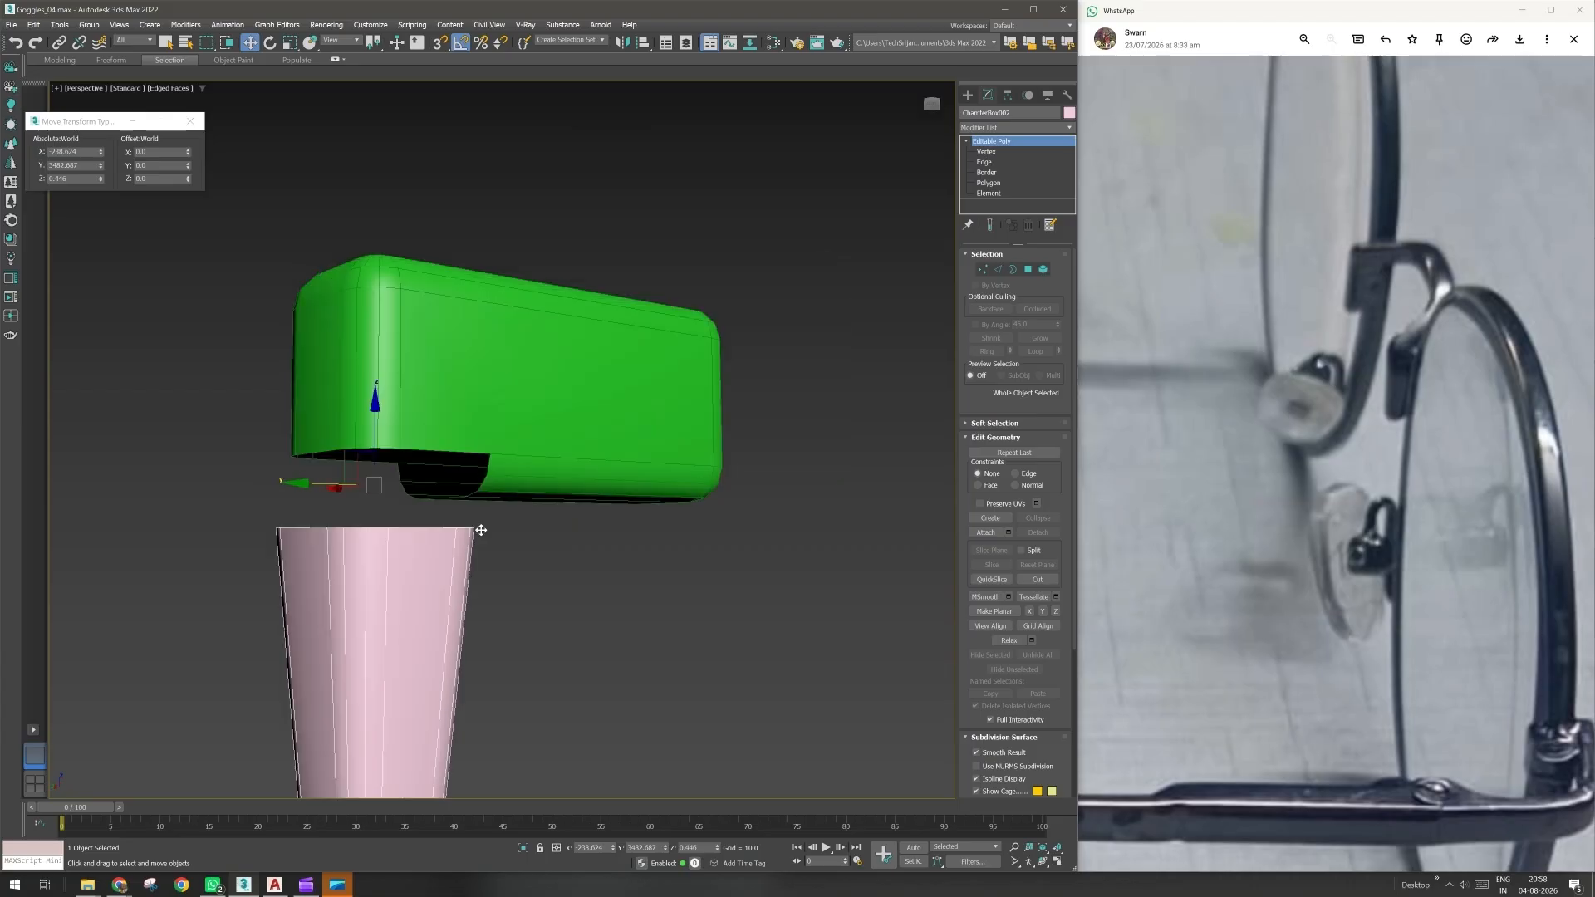
- Attach the green box to the pink tapered box as one editable poly and leave the Attach mode
{"action": "right_click", "coordinate": [336, 579]}
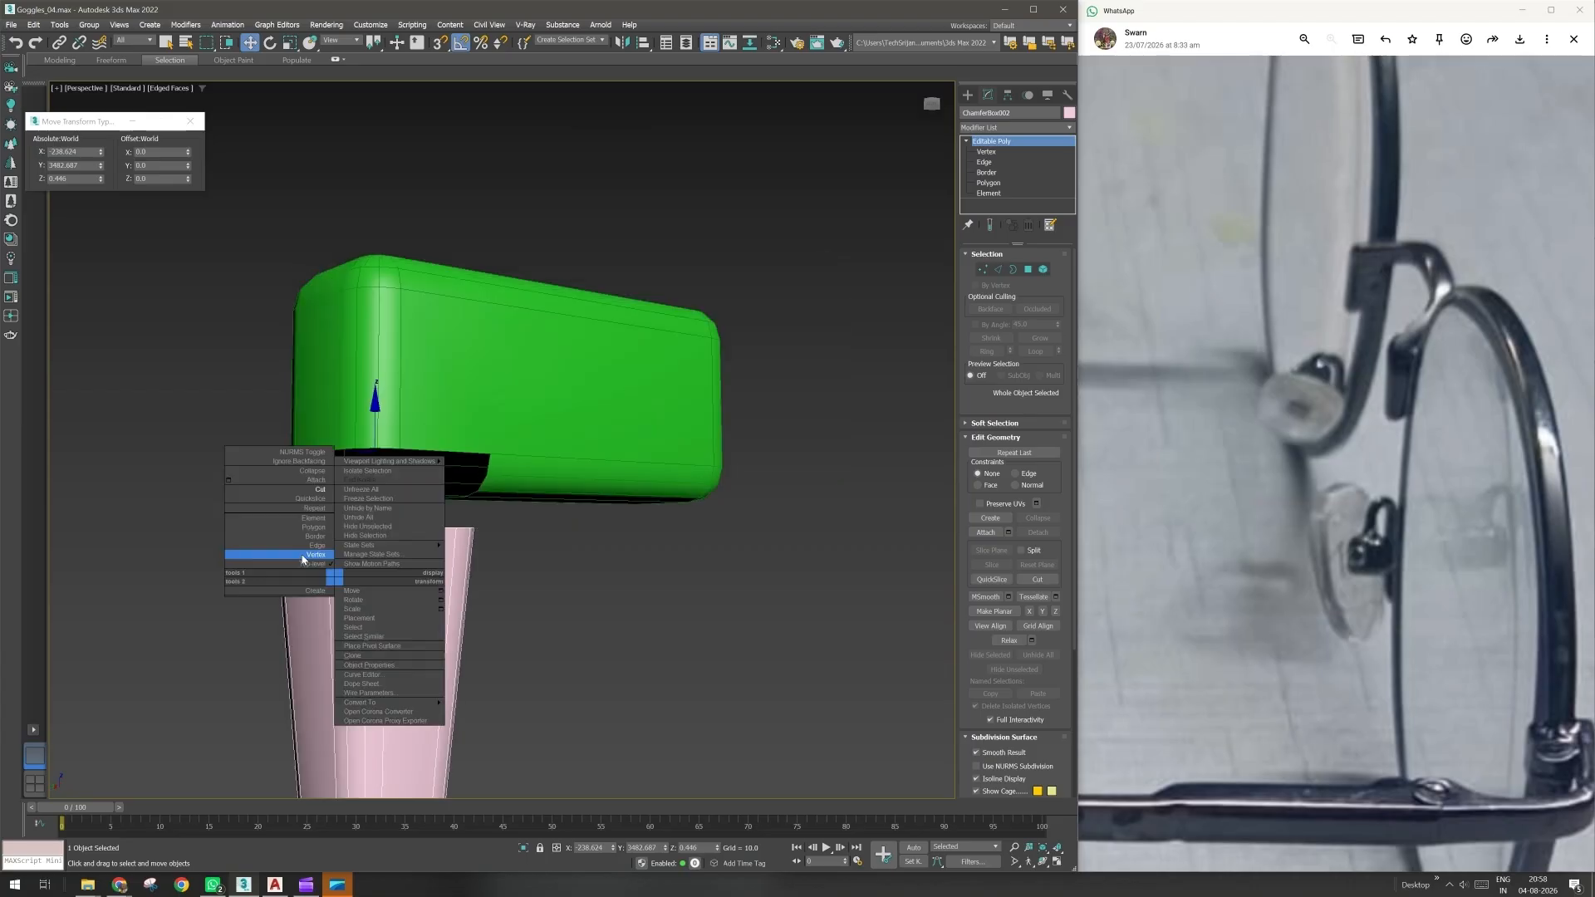
{"action": "left_click", "coordinate": [316, 480]}
{"action": "left_click", "coordinate": [509, 374]}
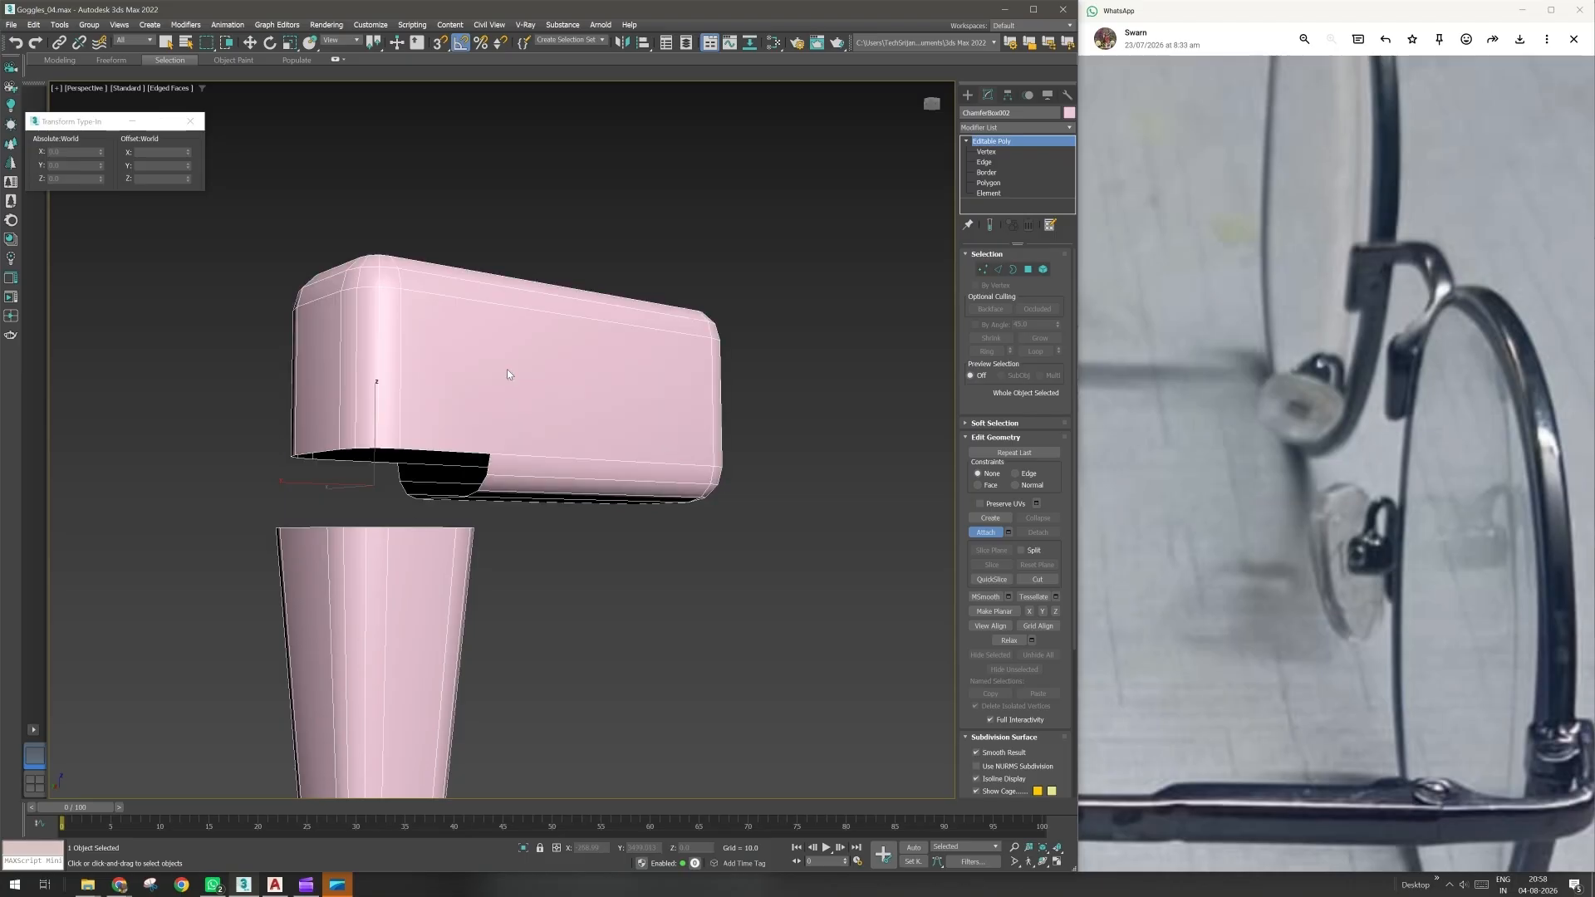
{"action": "key", "text": "w"}
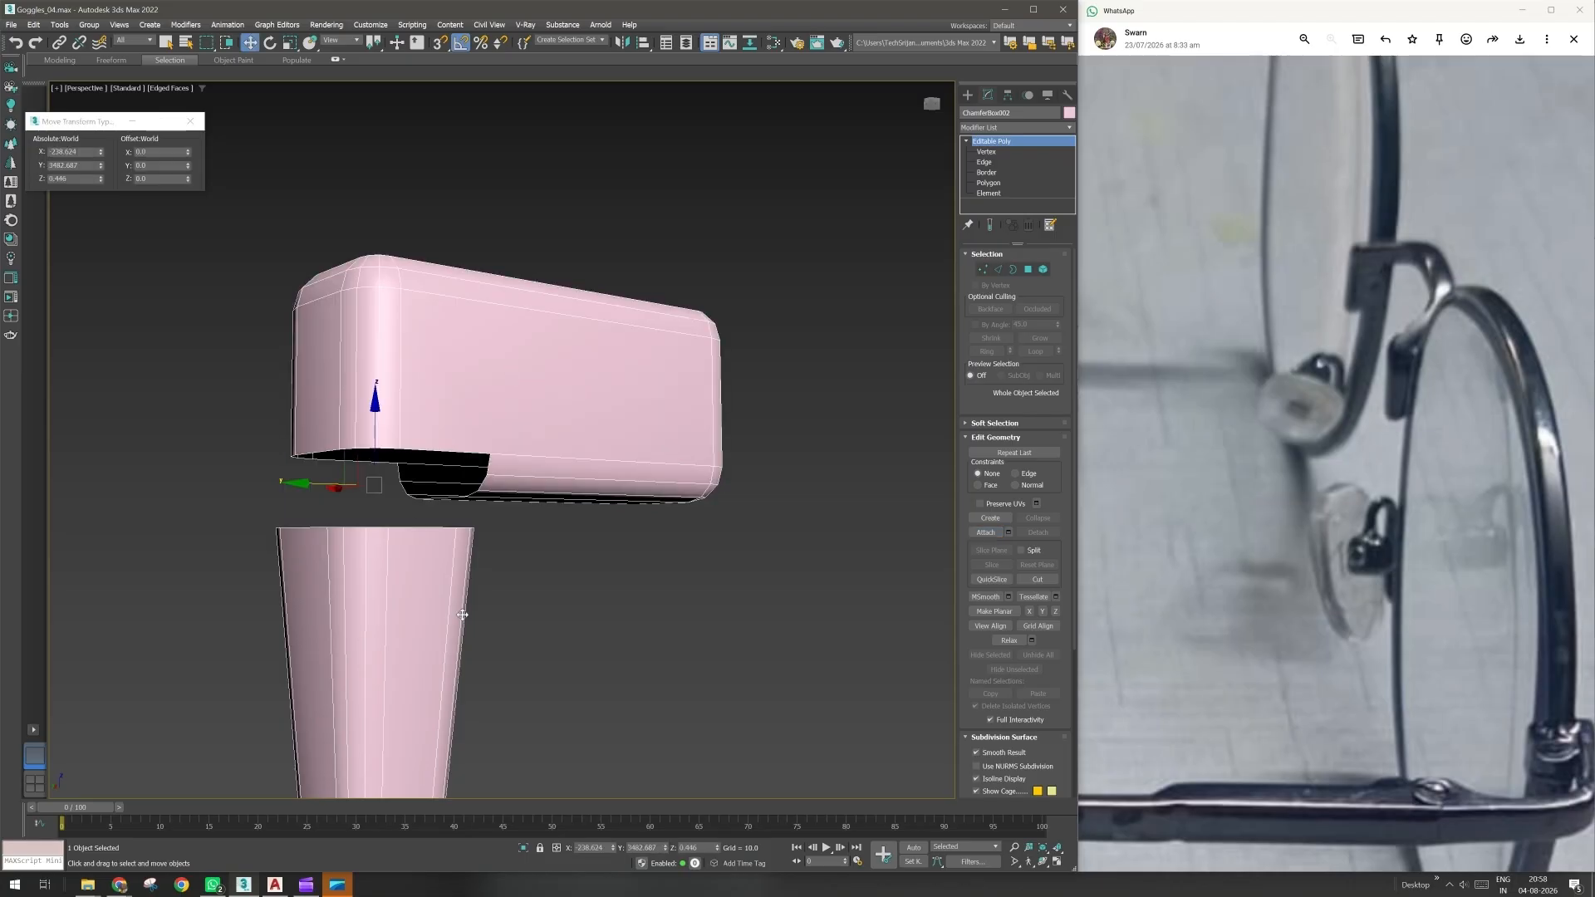
{"action": "middle_click_drag", "start_coordinate": [463, 615], "coordinate": [466, 562], "text": "alt"}
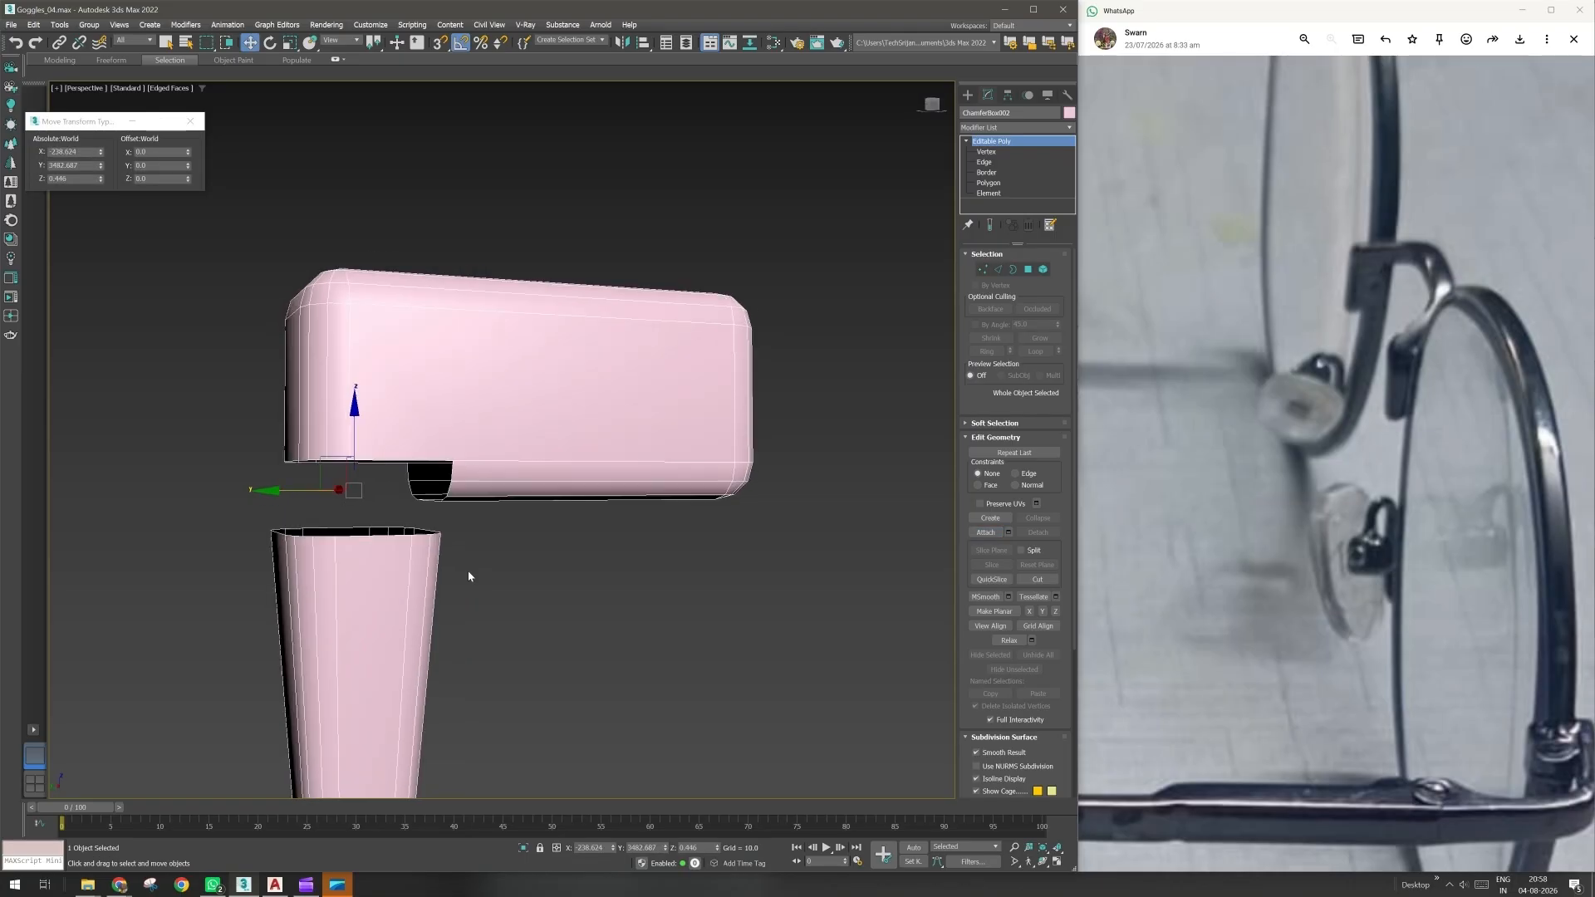
{"action": "right_click", "coordinate": [506, 575]}
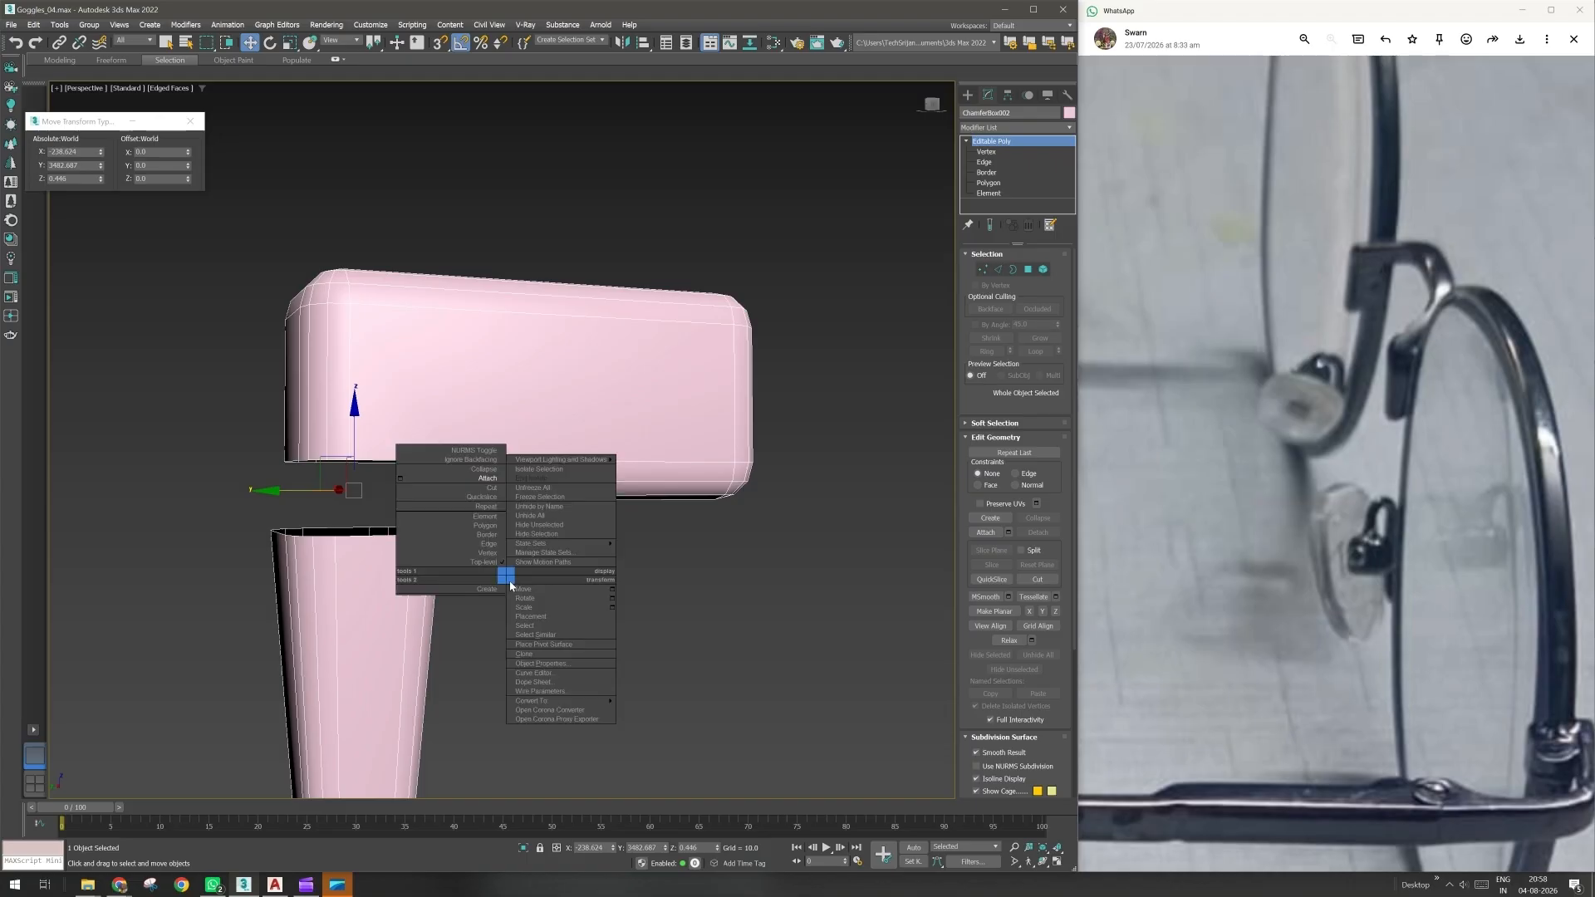
{"action": "left_click", "coordinate": [489, 479]}
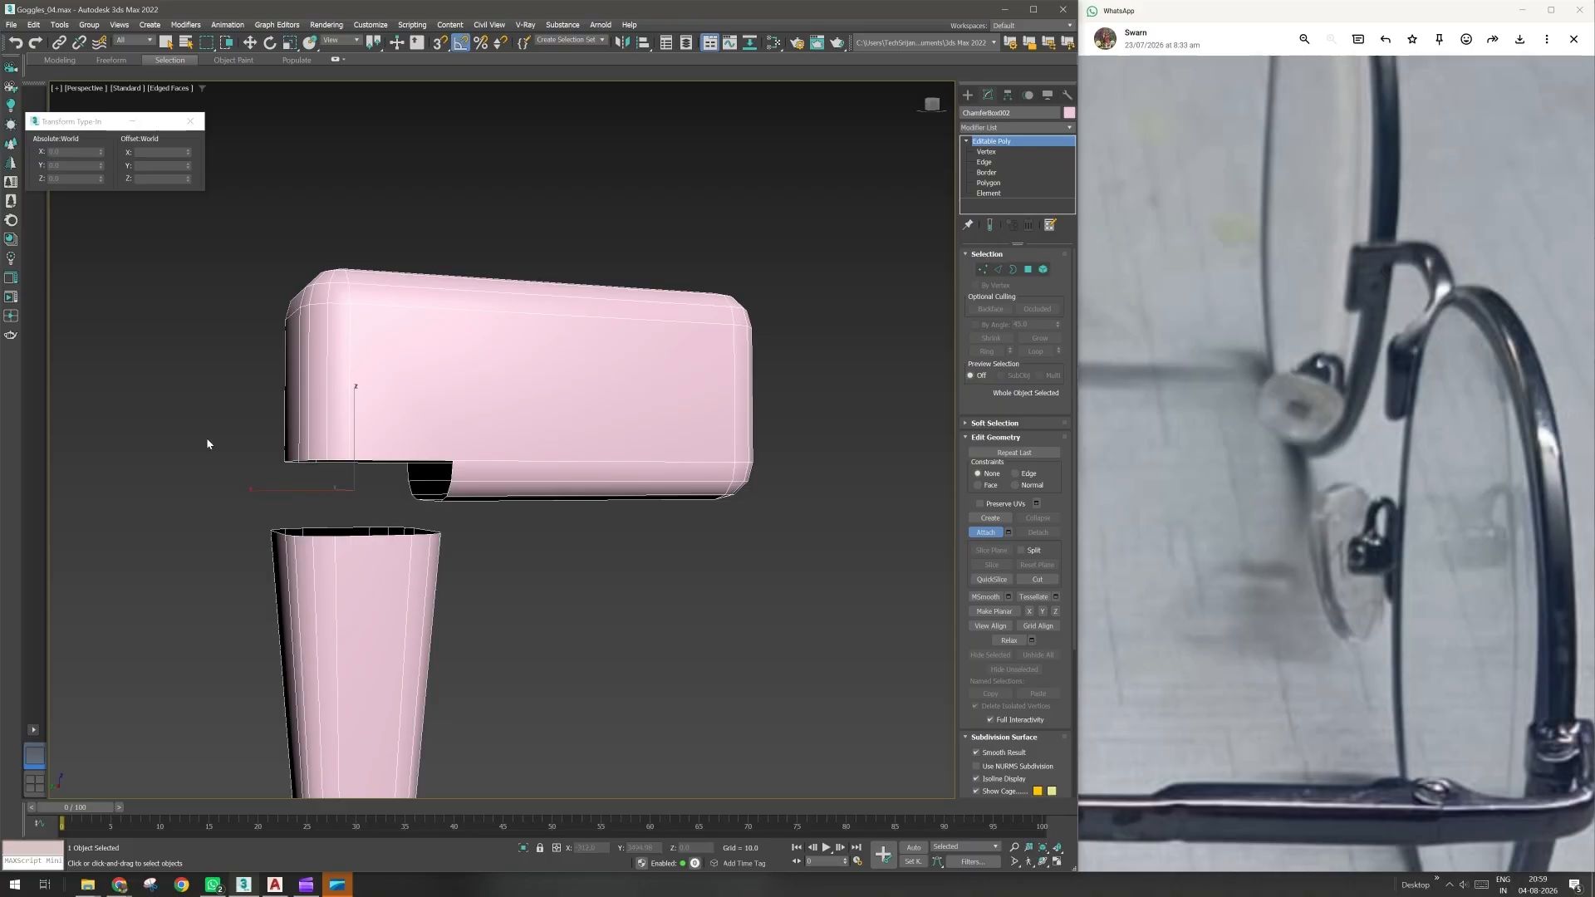
{"action": "key", "text": "w"}
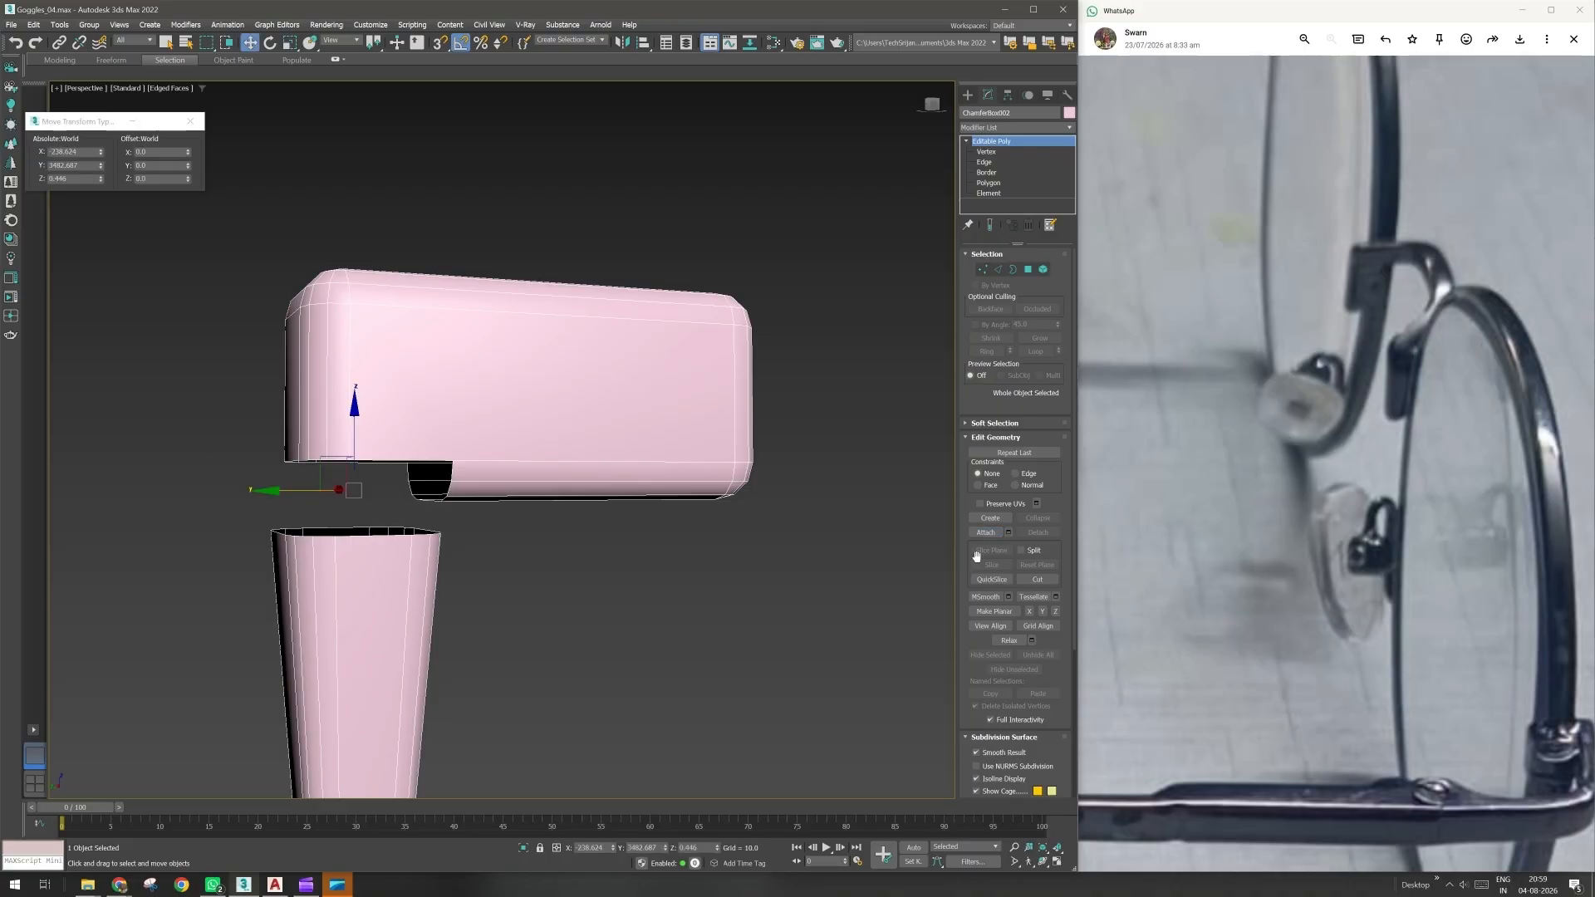
- Enter border editing and select the open borders of both the upper box and the tapered box together
{"action": "middle_click_drag", "start_coordinate": [373, 660], "coordinate": [408, 629], "text": "alt"}
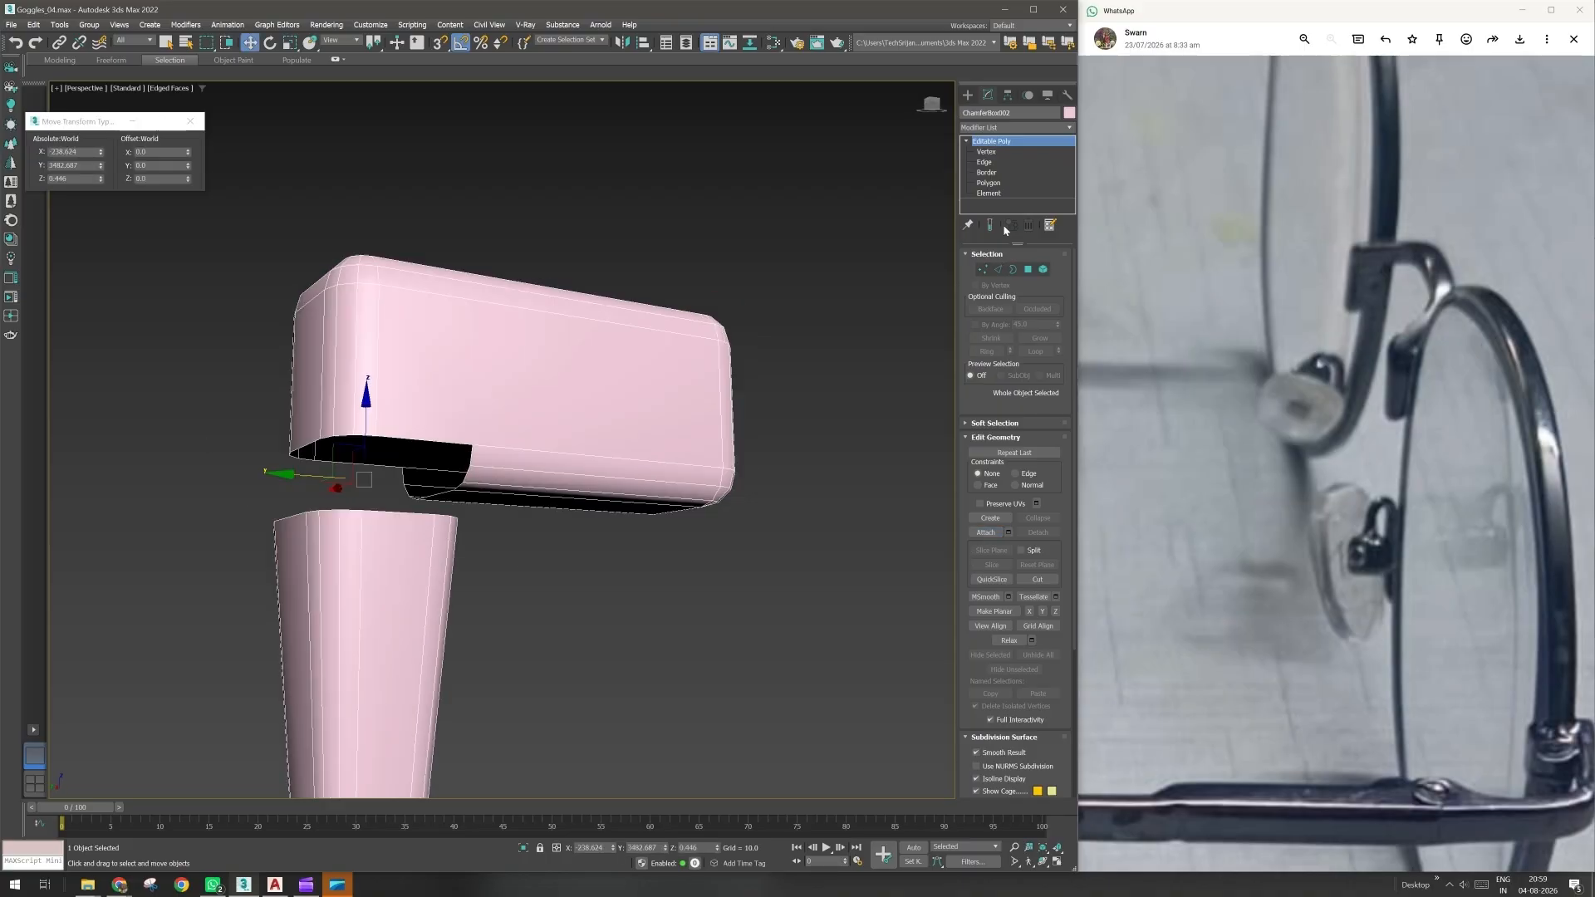
{"action": "left_click", "coordinate": [994, 172]}
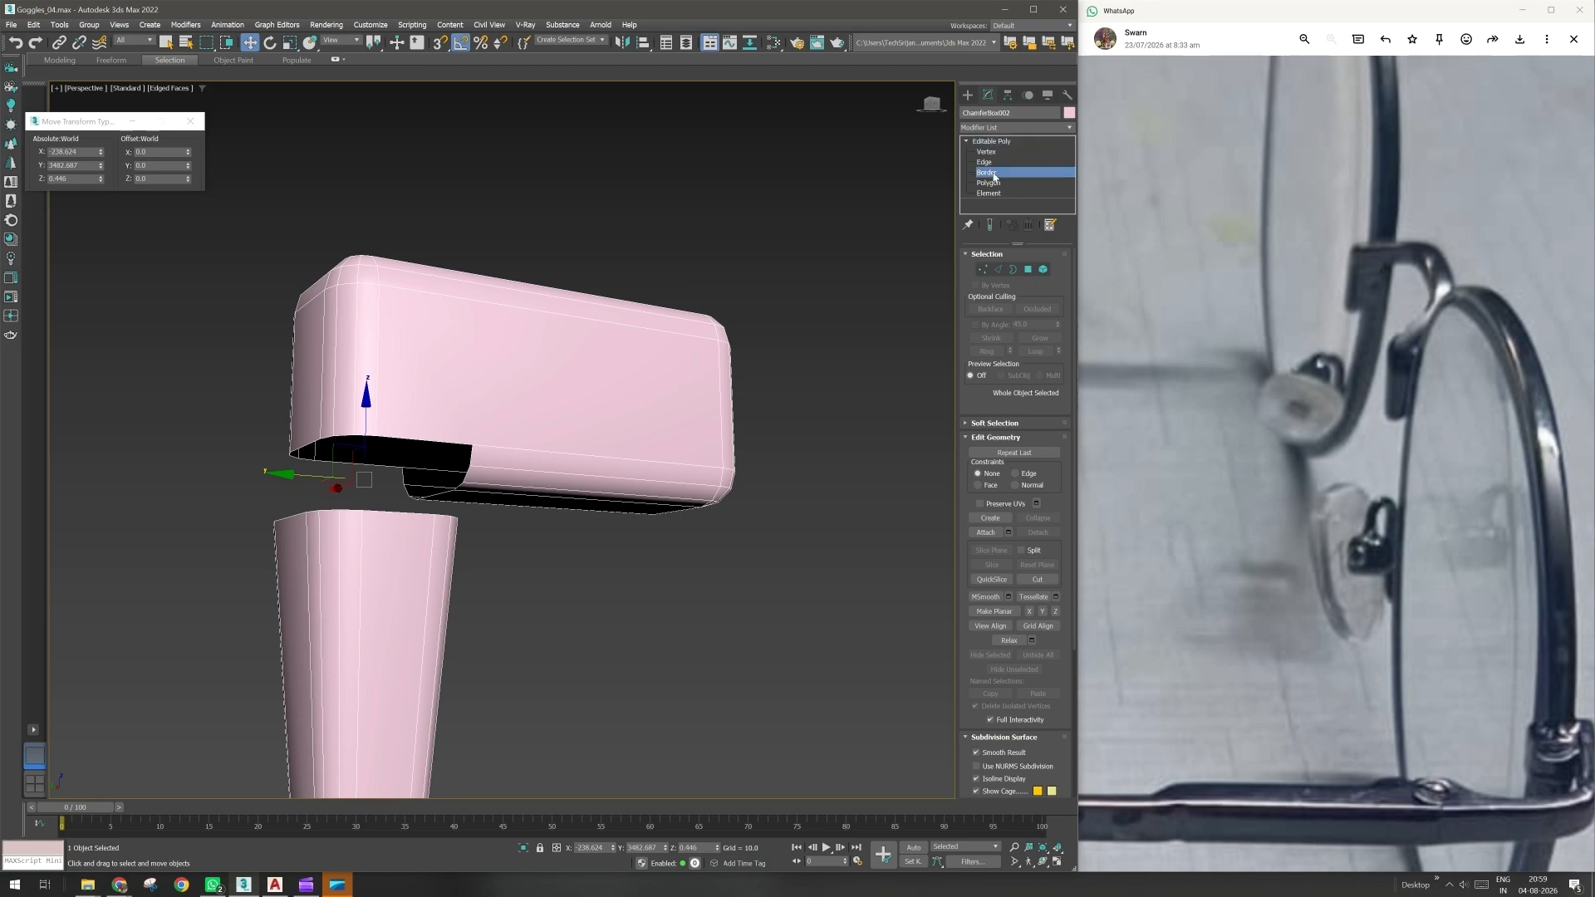
{"action": "left_click", "coordinate": [526, 569]}
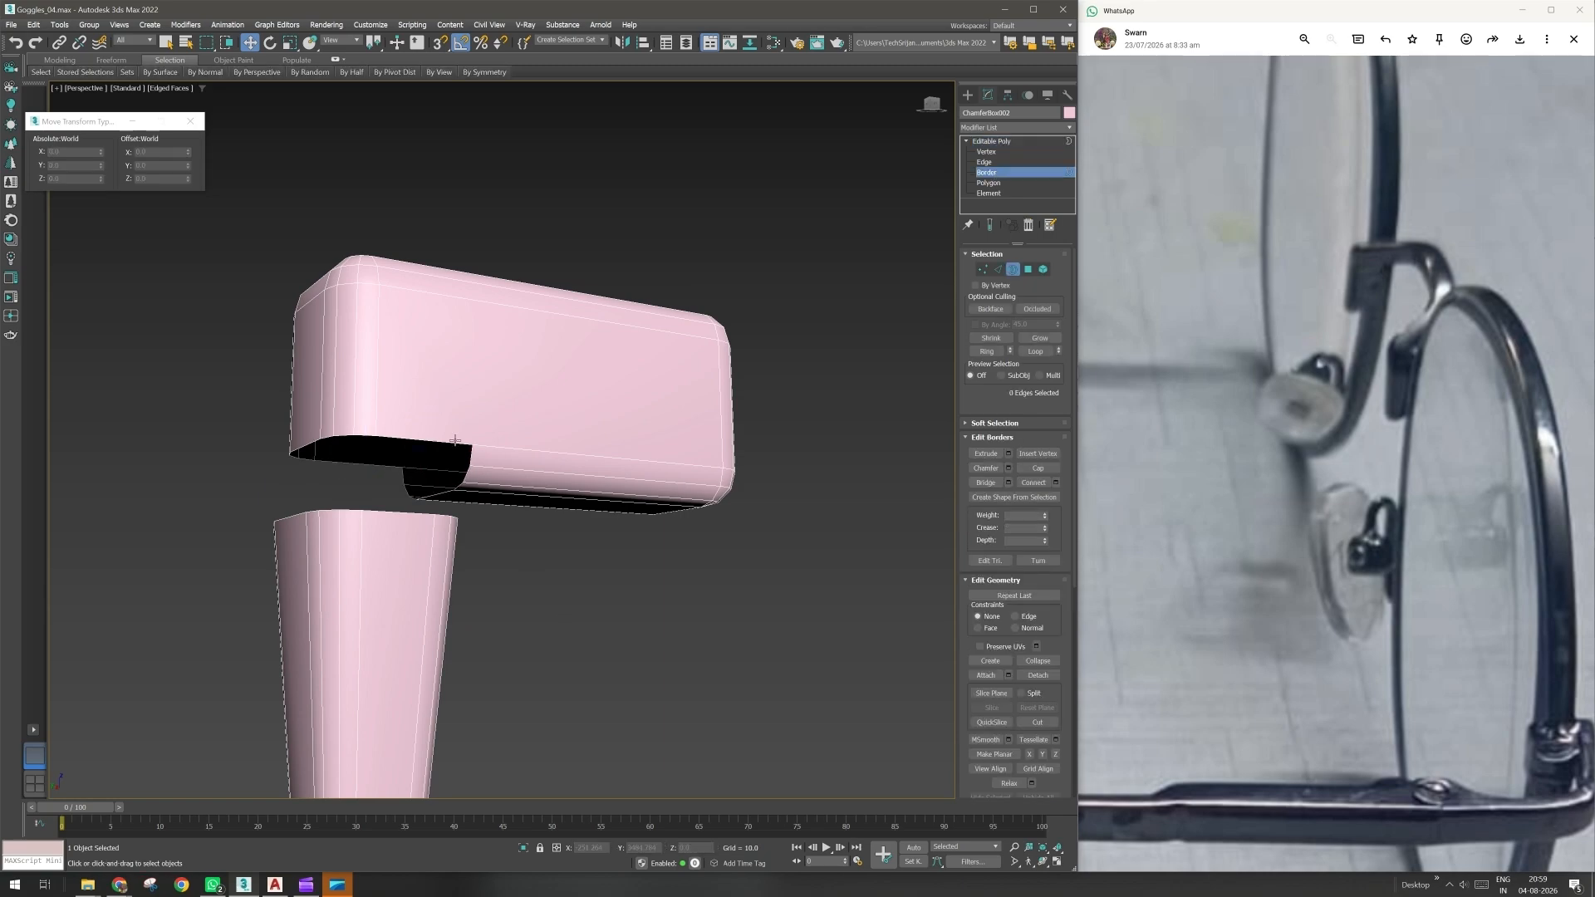
{"action": "left_click", "coordinate": [455, 440]}
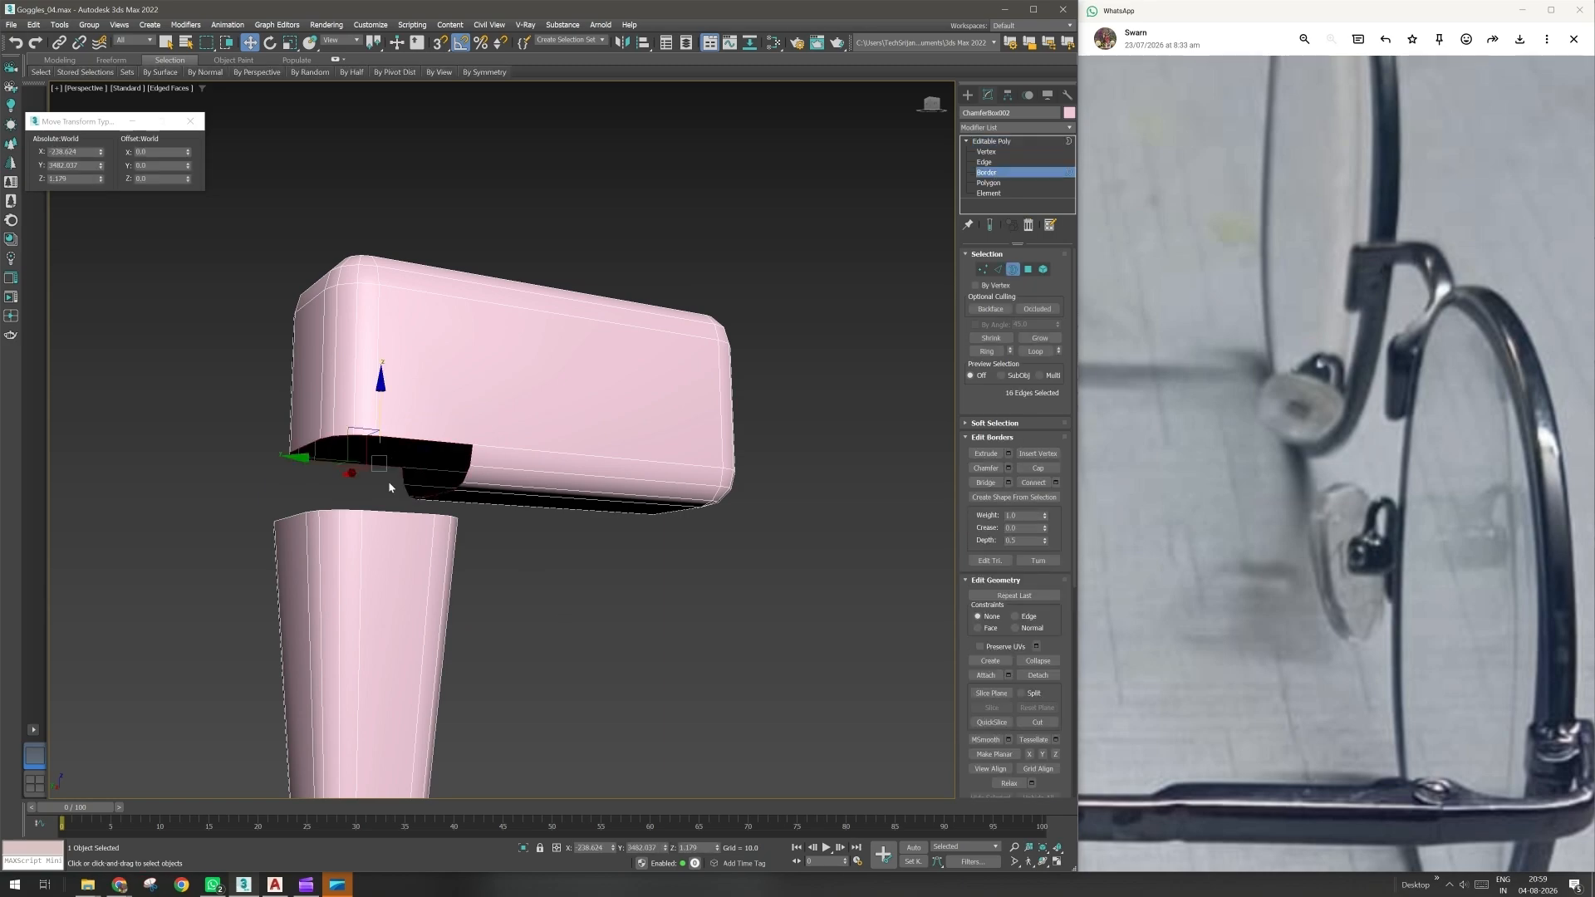
{"action": "middle_click_drag", "start_coordinate": [477, 555], "coordinate": [479, 578], "text": "alt"}
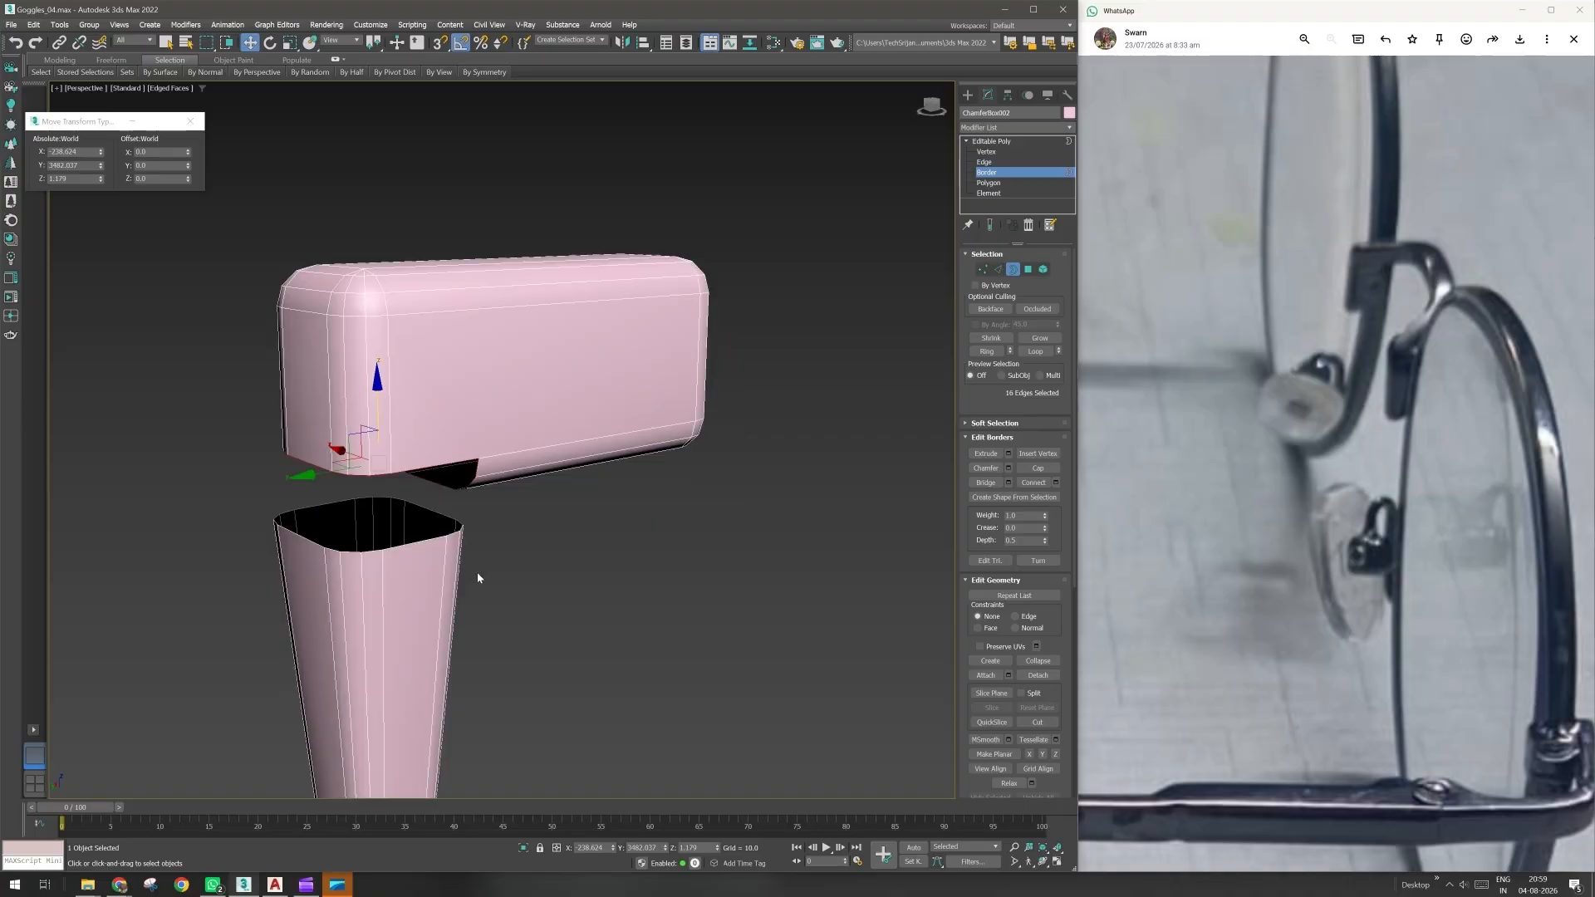
{"action": "left_click", "coordinate": [460, 529]}
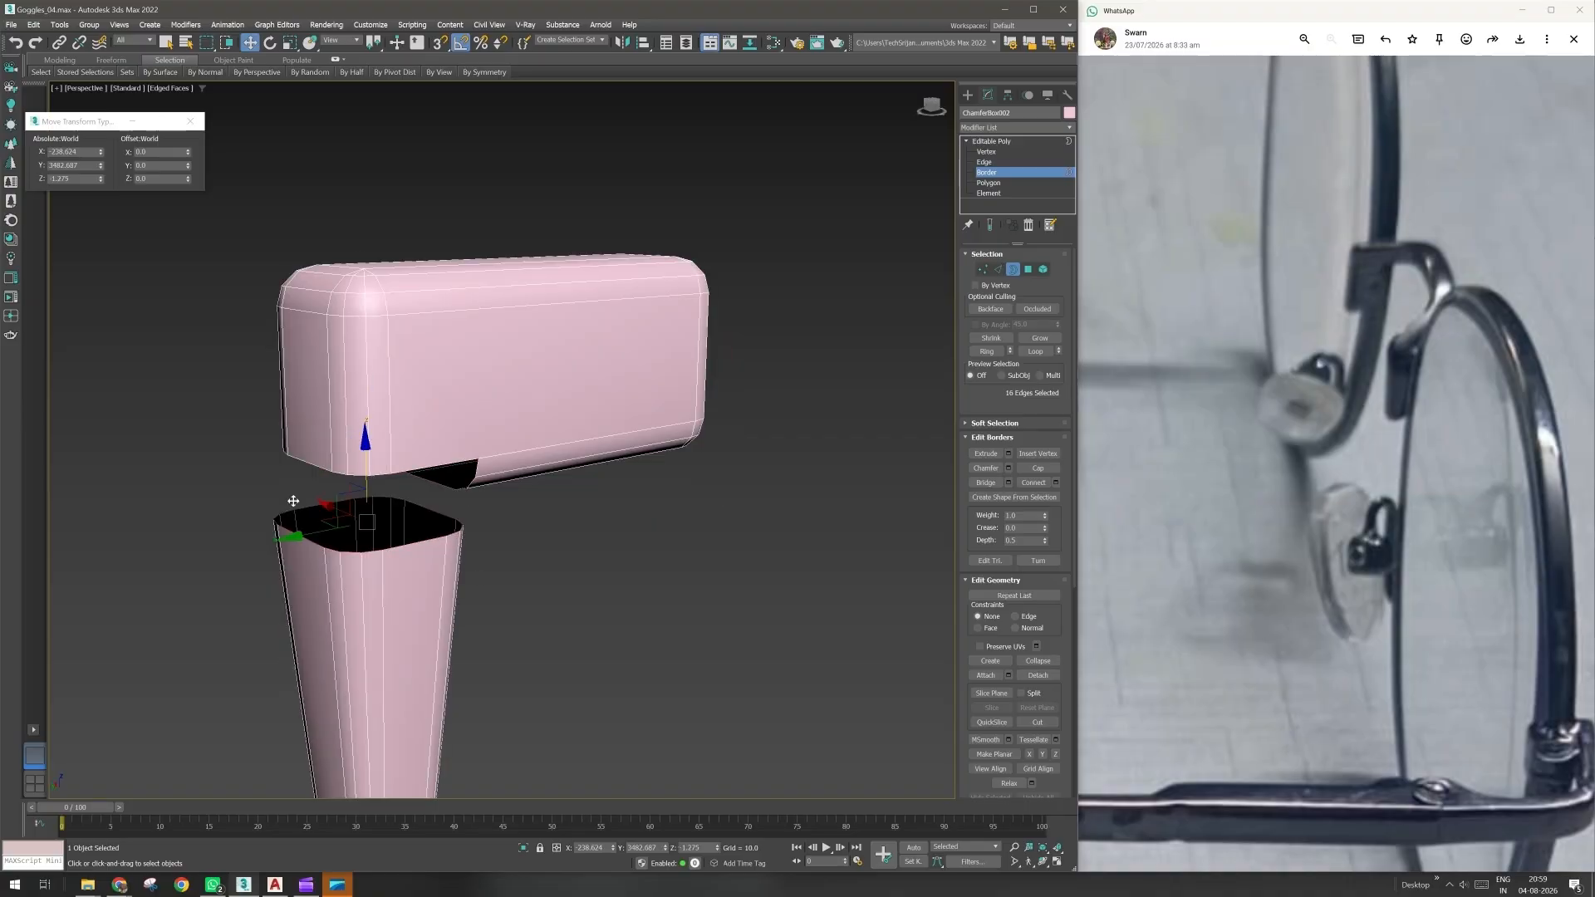
{"action": "left_click", "coordinate": [468, 489], "text": "ctrl"}
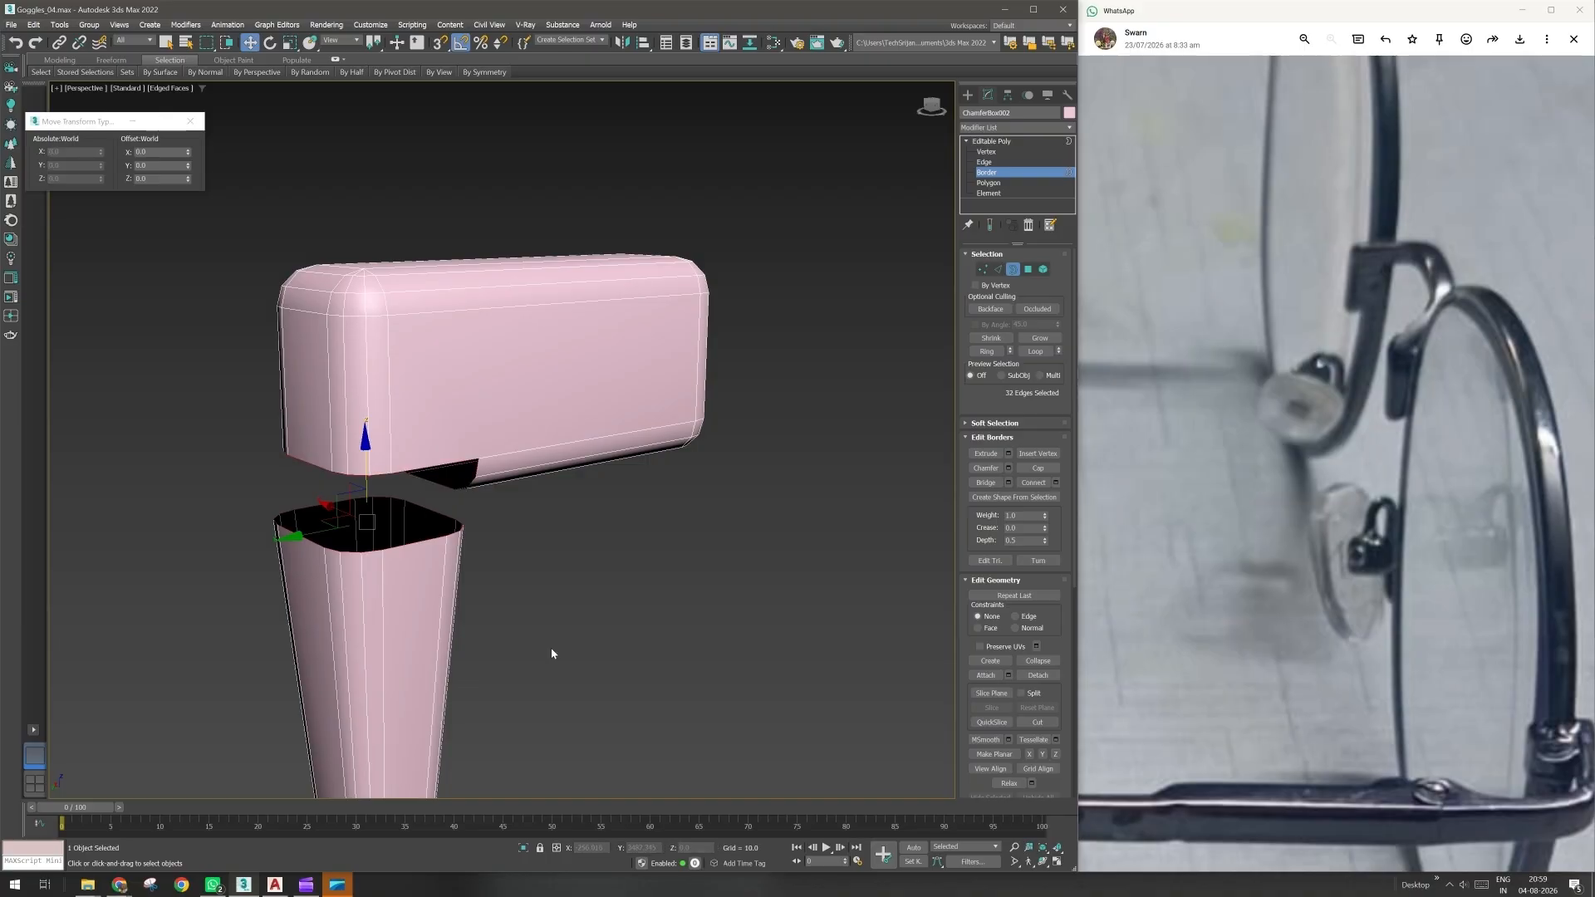
{"action": "left_click", "coordinate": [363, 429]}
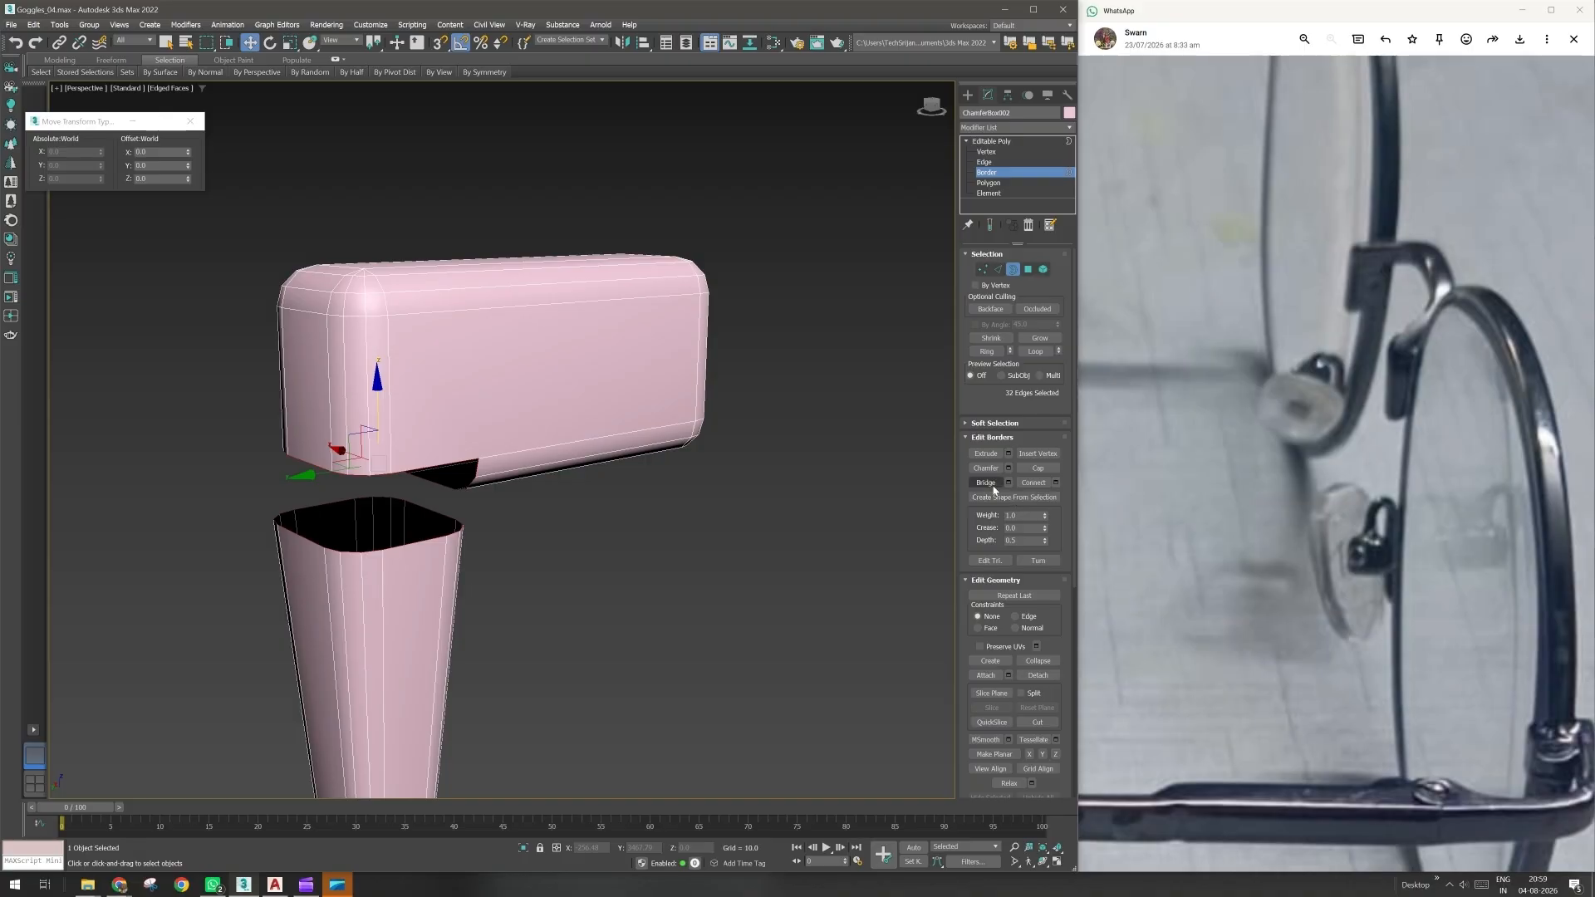
{"action": "left_click", "coordinate": [349, 547]}
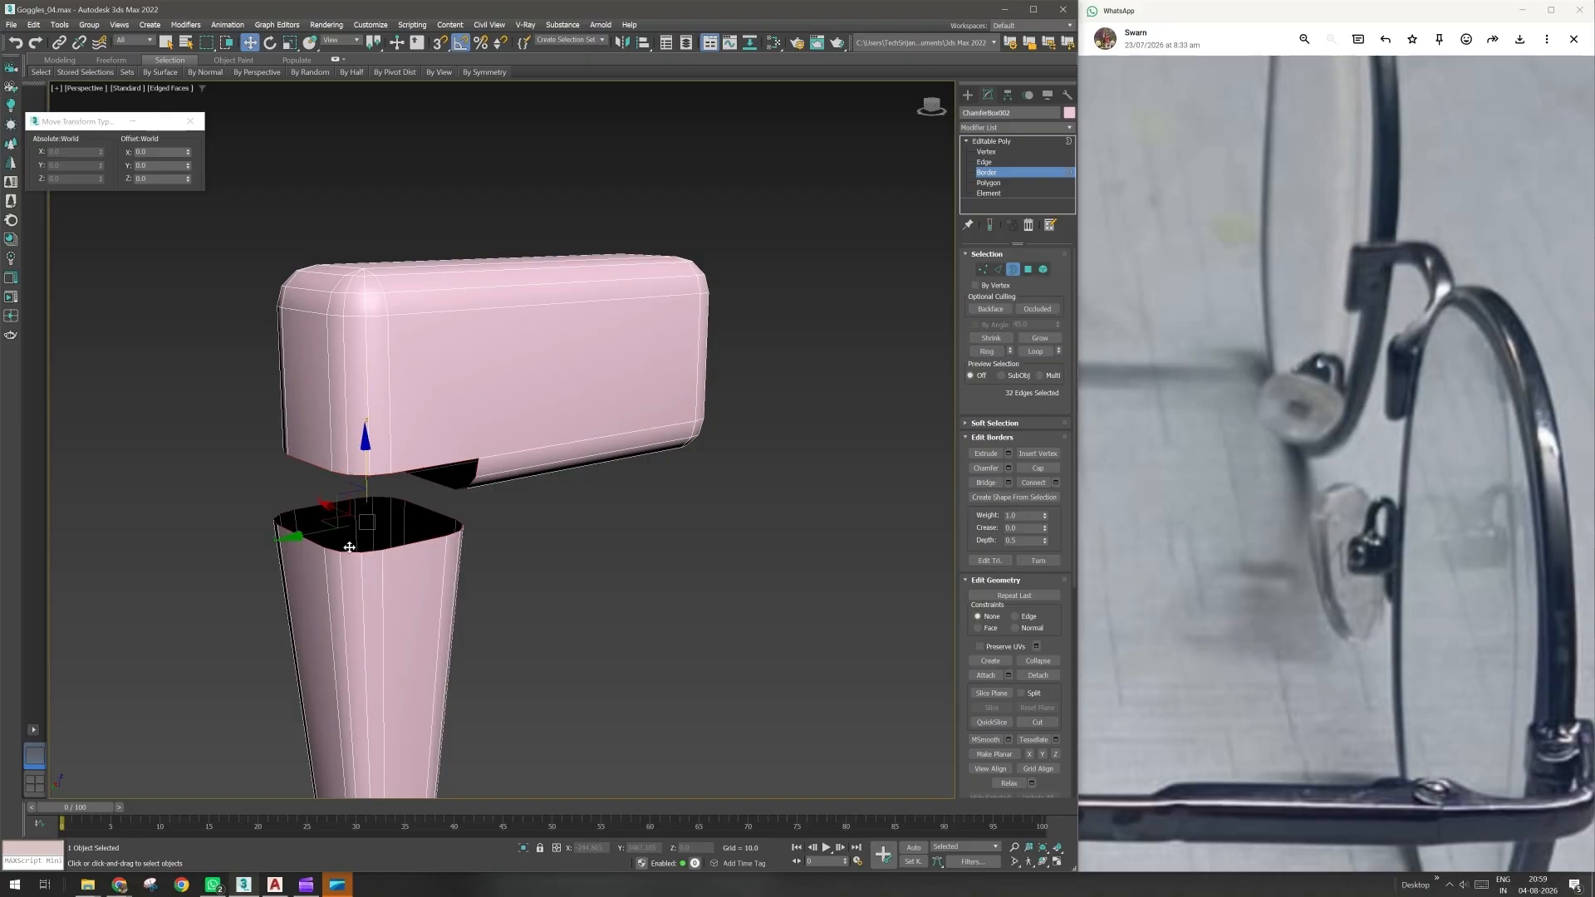
- Bridge the two selected borders with the settings shown and raise the bridge to 3 segments
{"action": "left_click", "coordinate": [1008, 482]}
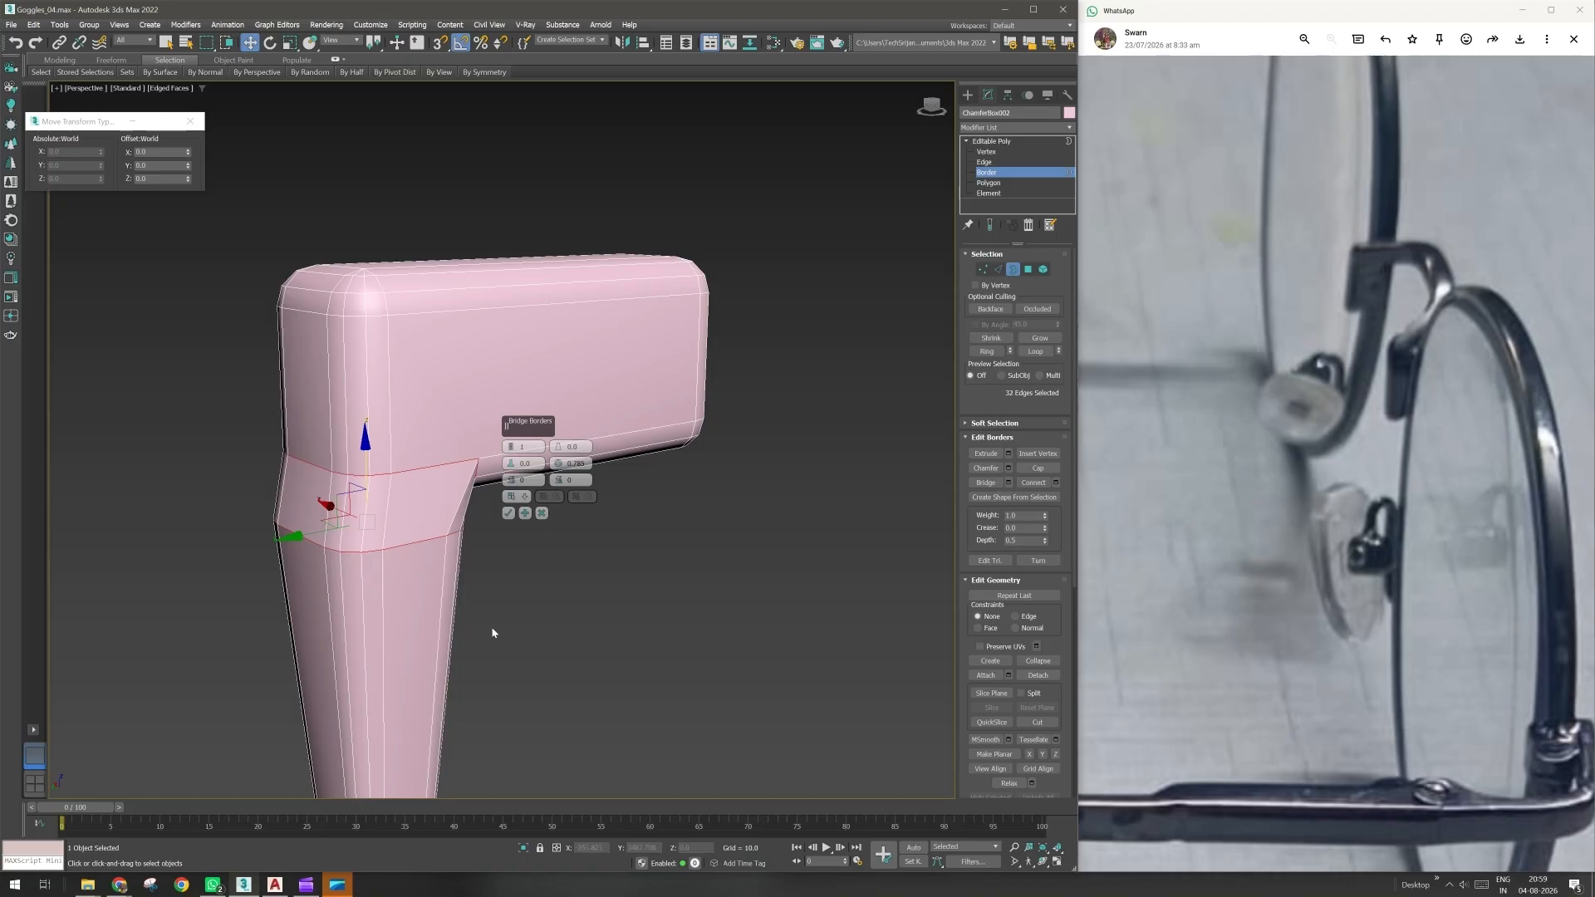
{"action": "middle_click_drag", "start_coordinate": [493, 633], "coordinate": [397, 610], "text": "alt"}
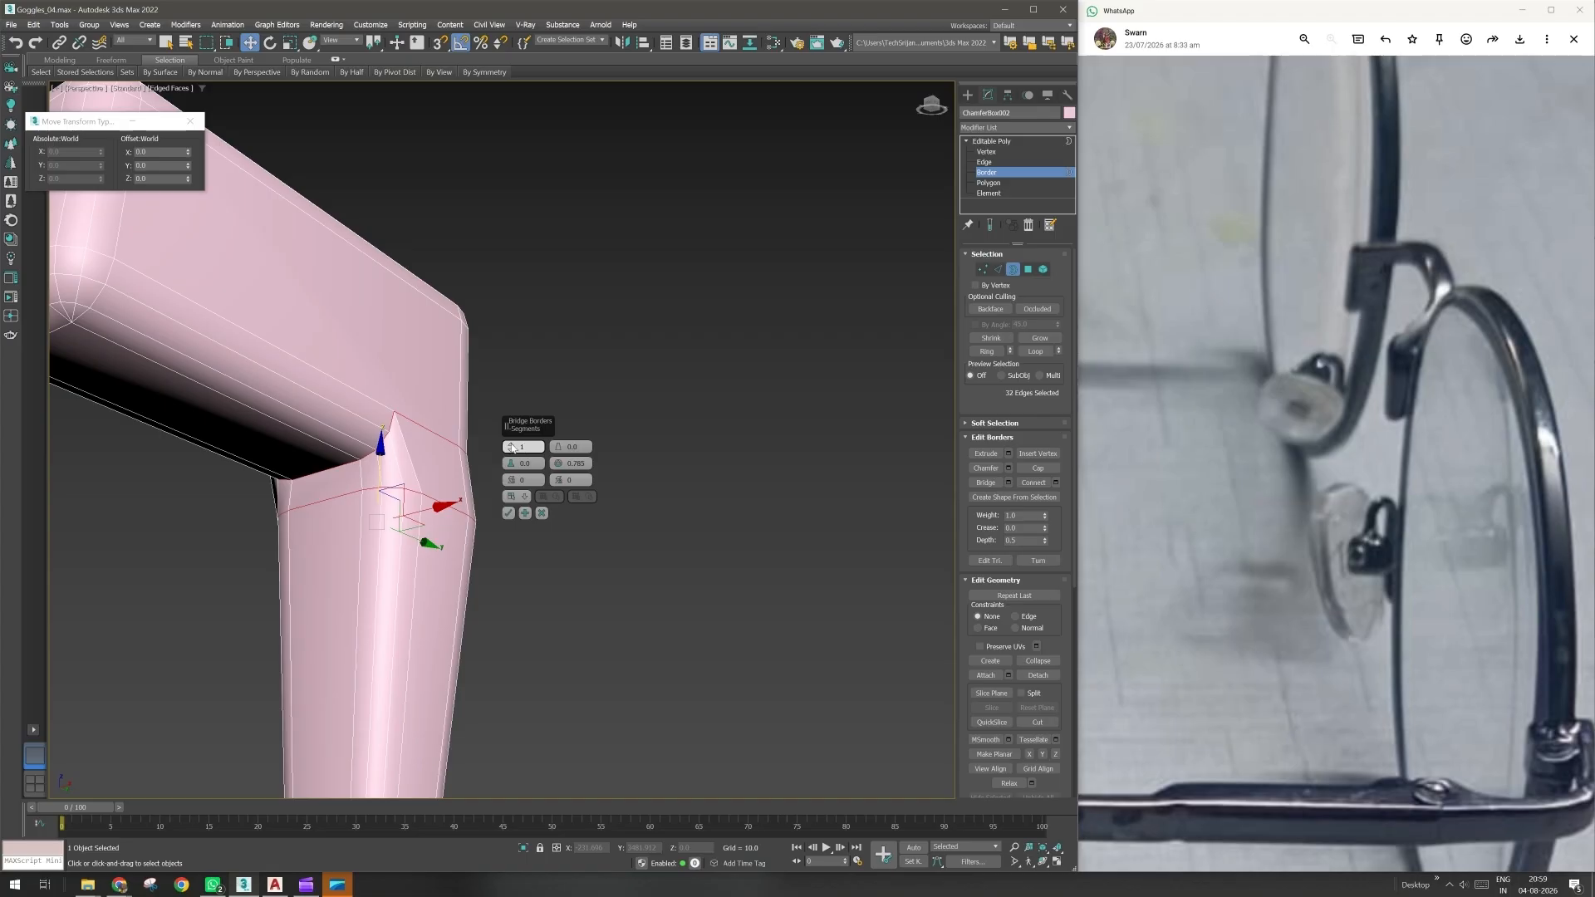
{"action": "left_click_drag", "start_coordinate": [511, 447], "coordinate": [512, 446]}
{"action": "mouse_move", "coordinate": [414, 617]}
{"action": "middle_mouse_down", "text": "alt"}
{"action": "mouse_move", "coordinate": [440, 604]}
{"action": "mouse_move", "coordinate": [370, 624]}
{"action": "mouse_move", "coordinate": [386, 628]}
{"action": "middle_mouse_up", "text": "alt"}
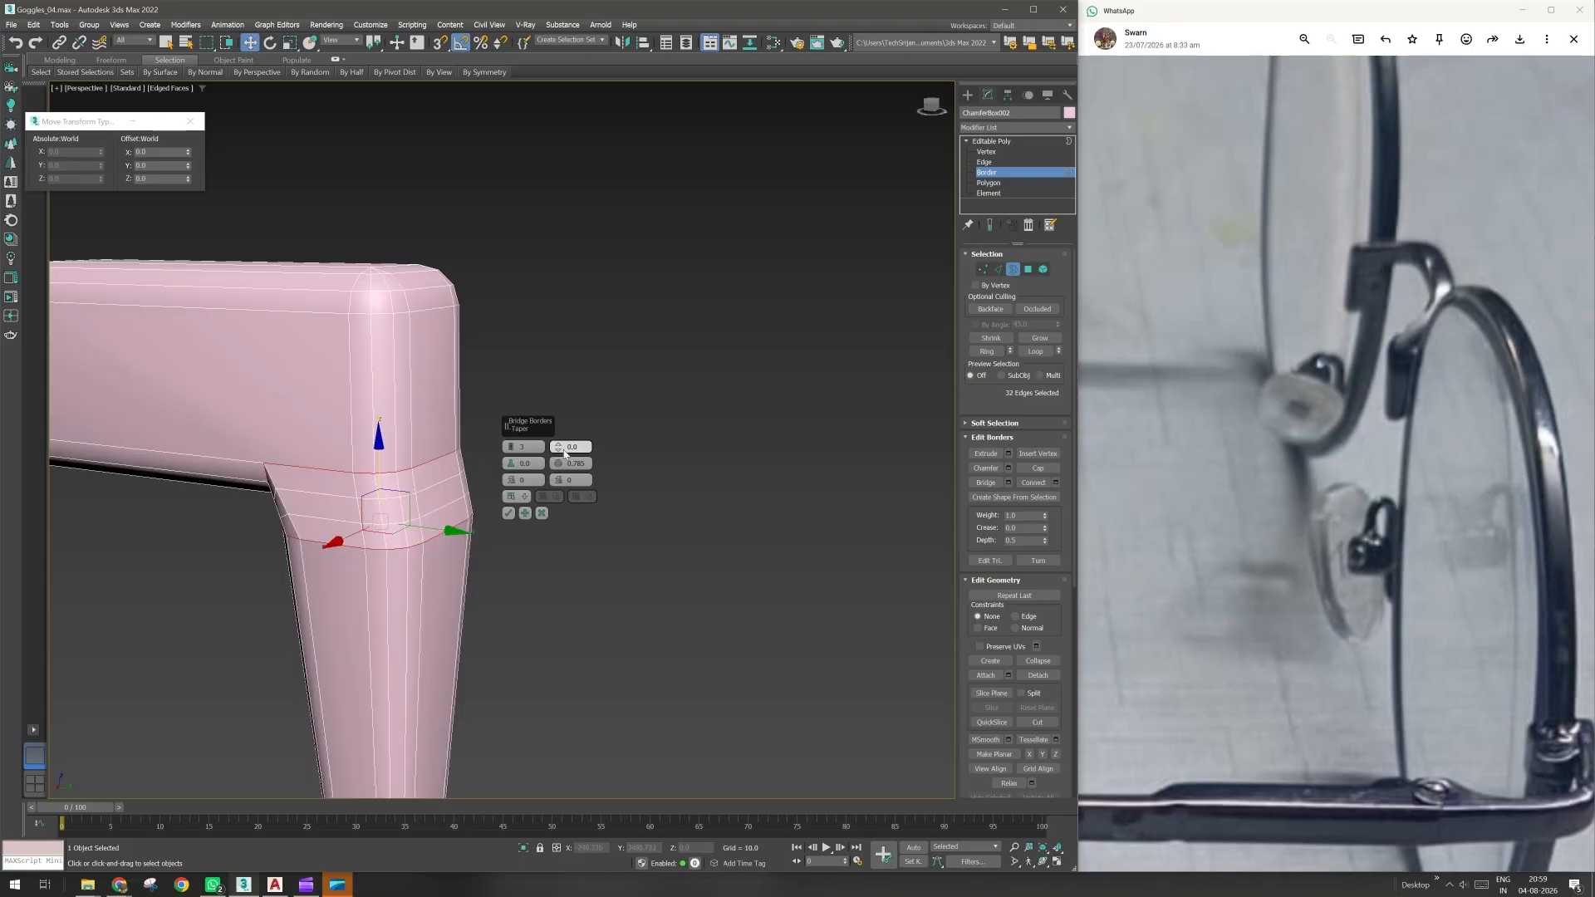
- Try a bridge taper of about -0.93, reset it to 0, and try a negative bias
{"action": "mouse_move", "coordinate": [564, 451]}
{"action": "left_mouse_down"}
{"action": "mouse_move", "coordinate": [556, 431]}
{"action": "mouse_move", "coordinate": [562, 446]}
{"action": "left_mouse_up"}
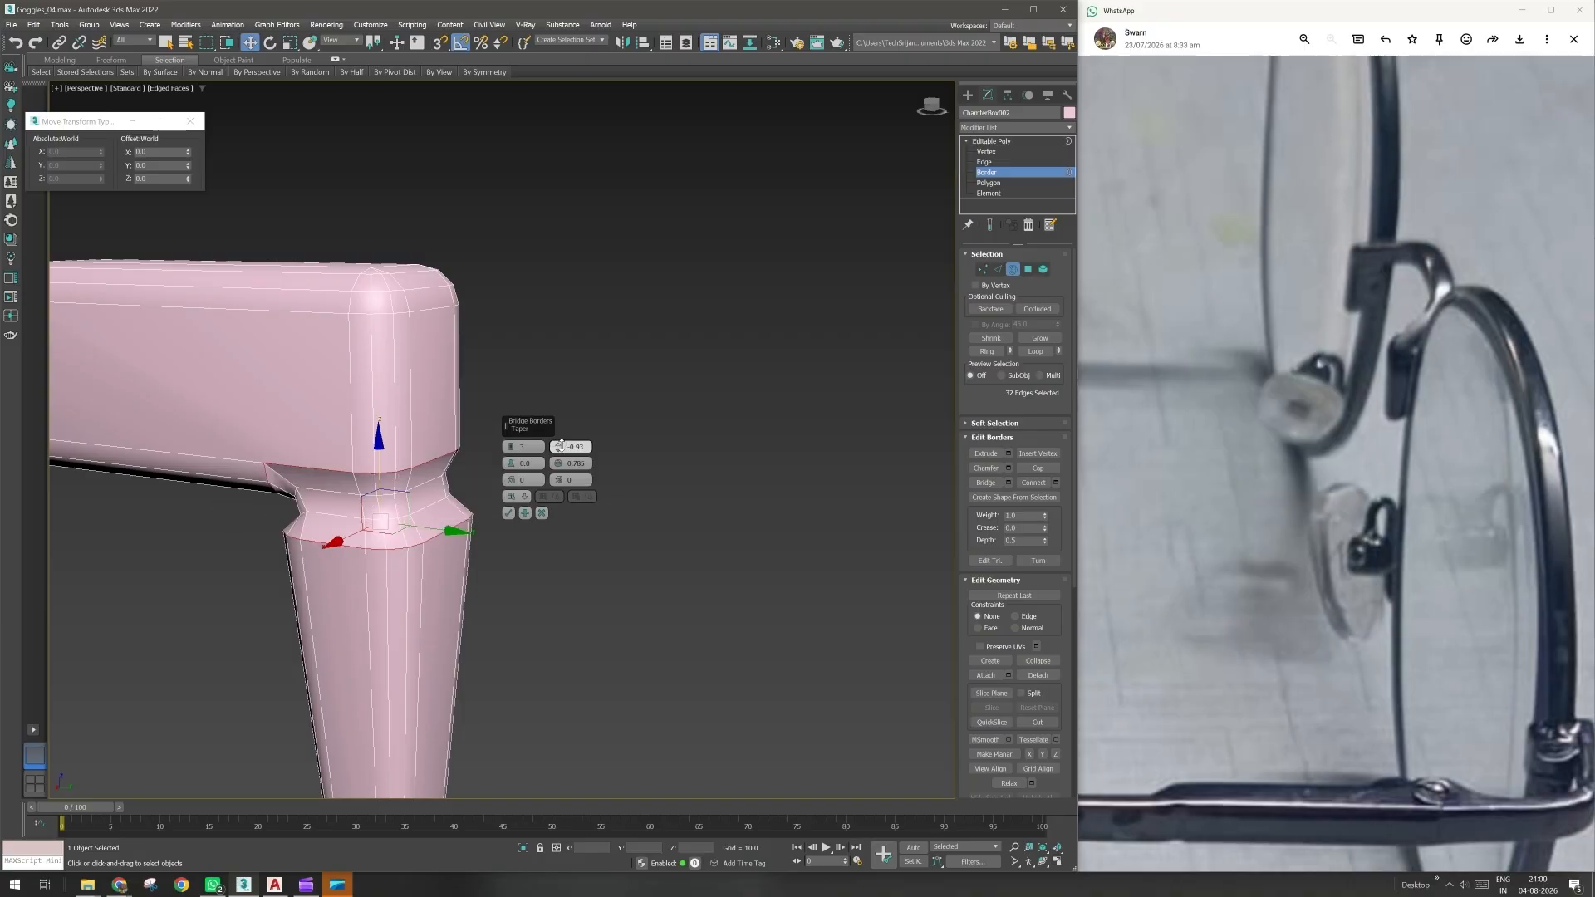
{"action": "right_click", "coordinate": [558, 450]}
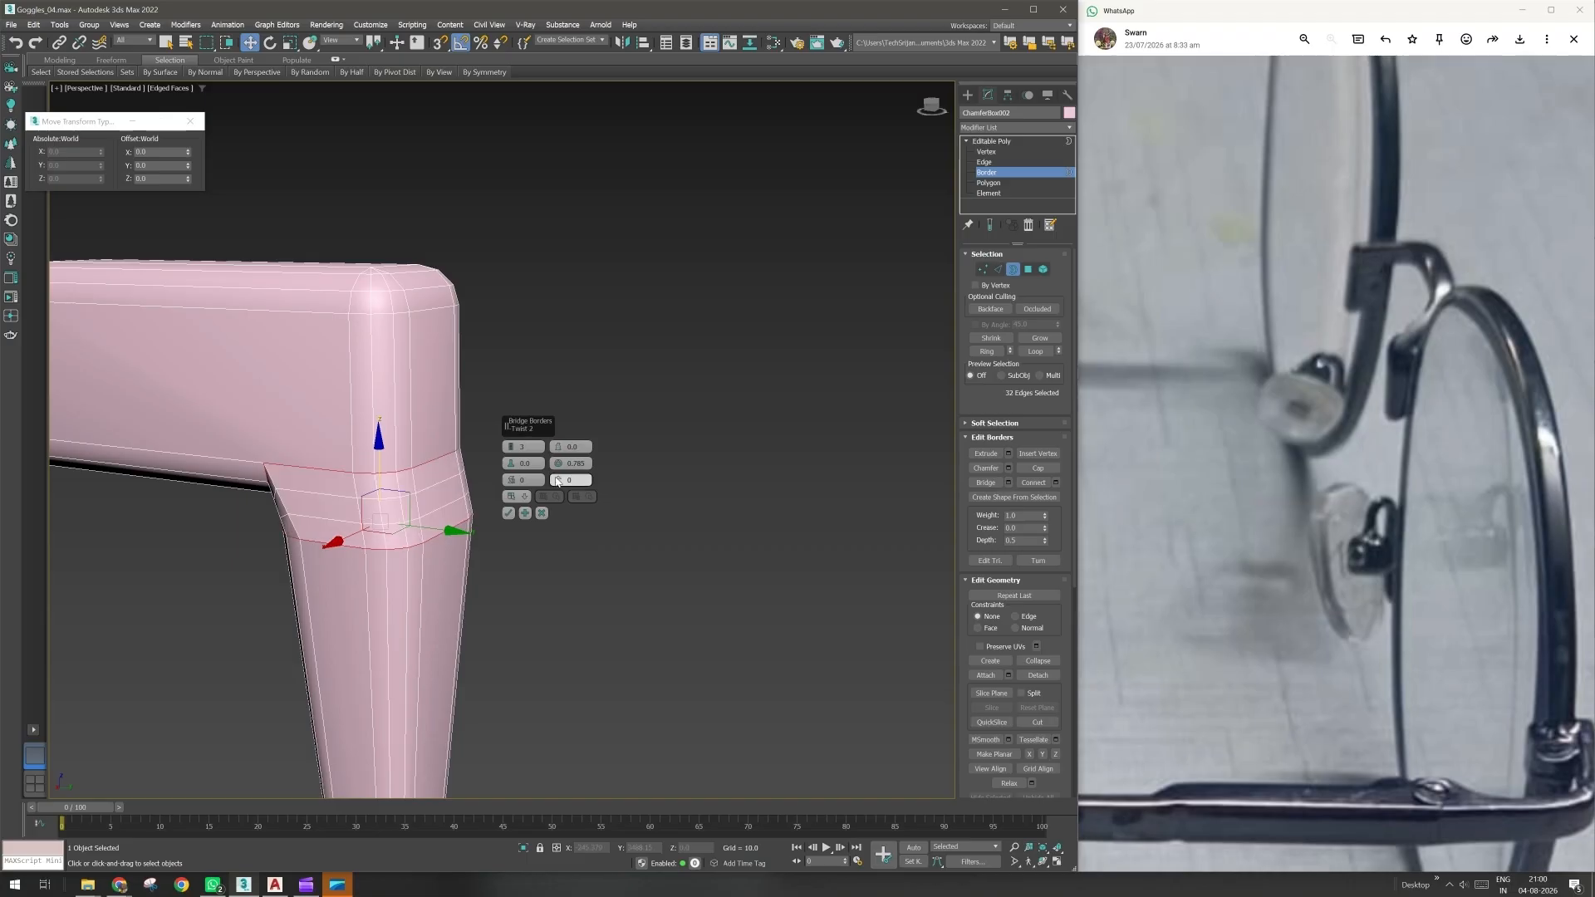
{"action": "mouse_move", "coordinate": [514, 466]}
{"action": "left_mouse_down"}
{"action": "mouse_move", "coordinate": [513, 433]}
{"action": "mouse_move", "coordinate": [510, 481]}
{"action": "mouse_move", "coordinate": [502, 466]}
{"action": "left_mouse_up"}
{"action": "right_click", "coordinate": [497, 457]}
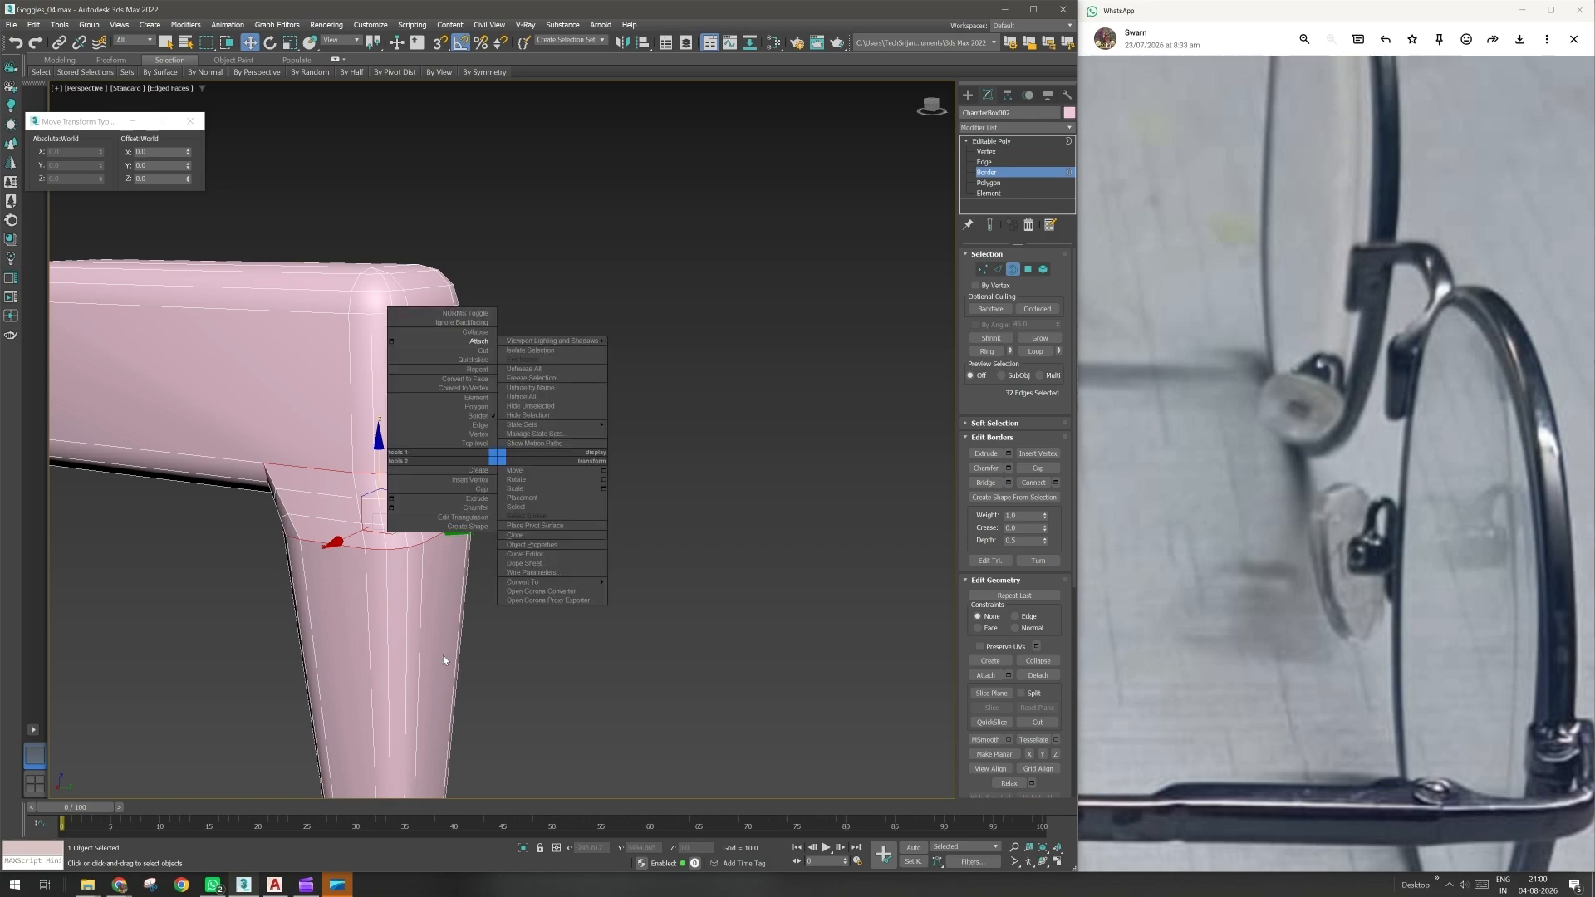
{"action": "left_click", "coordinate": [443, 660]}
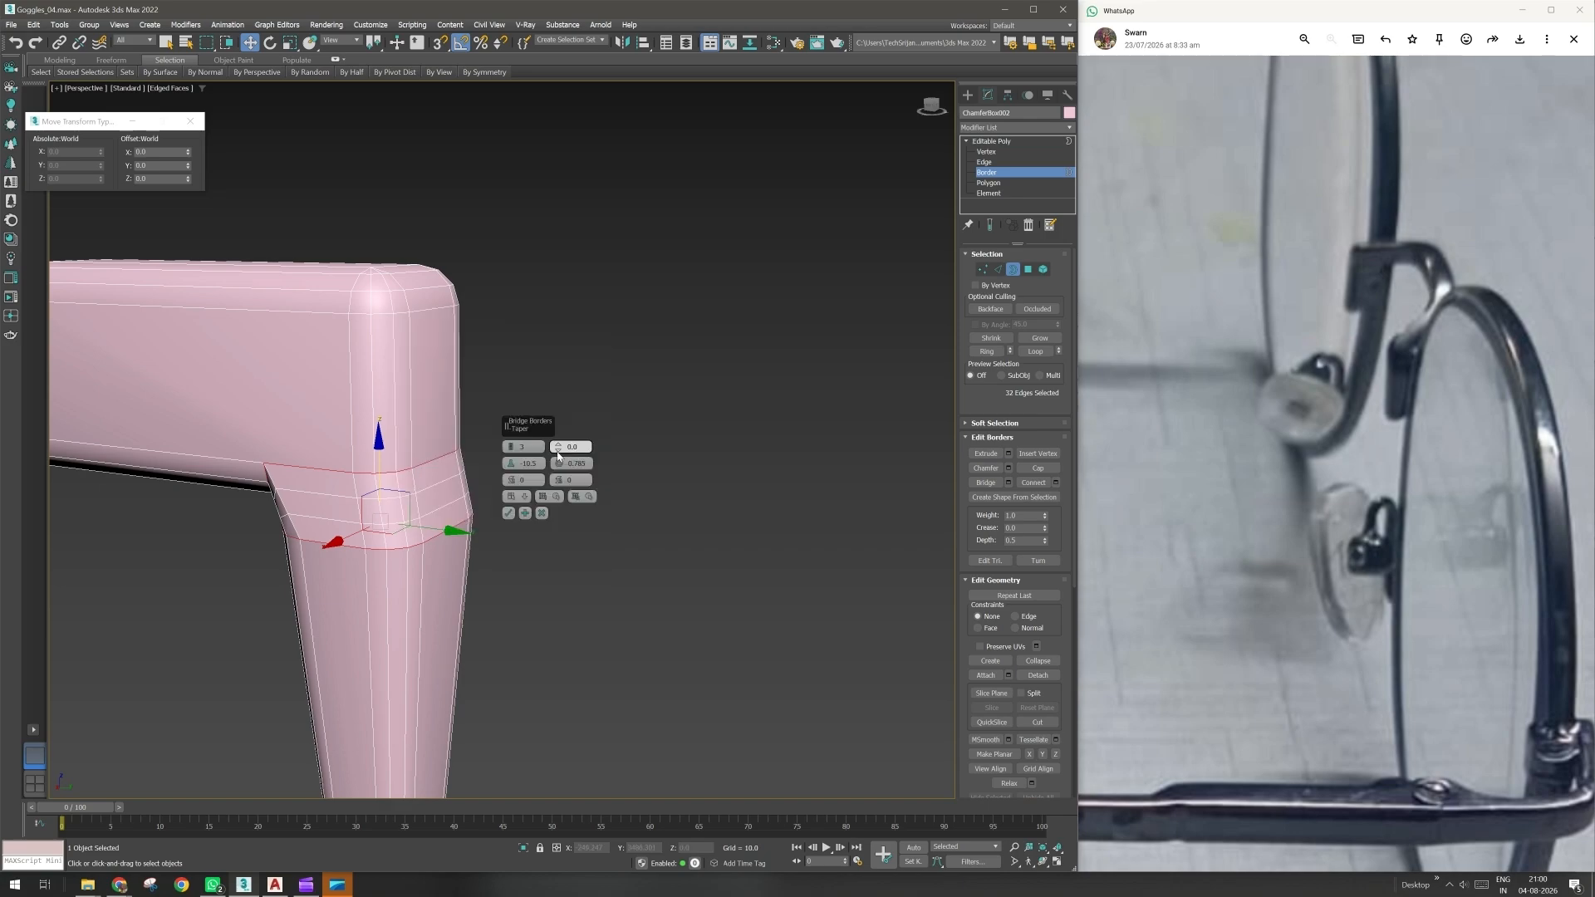
- Set the bridge's taper to 0.25 so the joint bulges slightly outward
{"action": "left_click_drag", "start_coordinate": [559, 453], "coordinate": [558, 451]}
{"action": "mouse_move", "coordinate": [557, 450]}
{"action": "left_mouse_down"}
{"action": "mouse_move", "coordinate": [582, 449]}
{"action": "mouse_move", "coordinate": [546, 450]}
{"action": "left_mouse_up"}
{"action": "type", "text": ".25"}
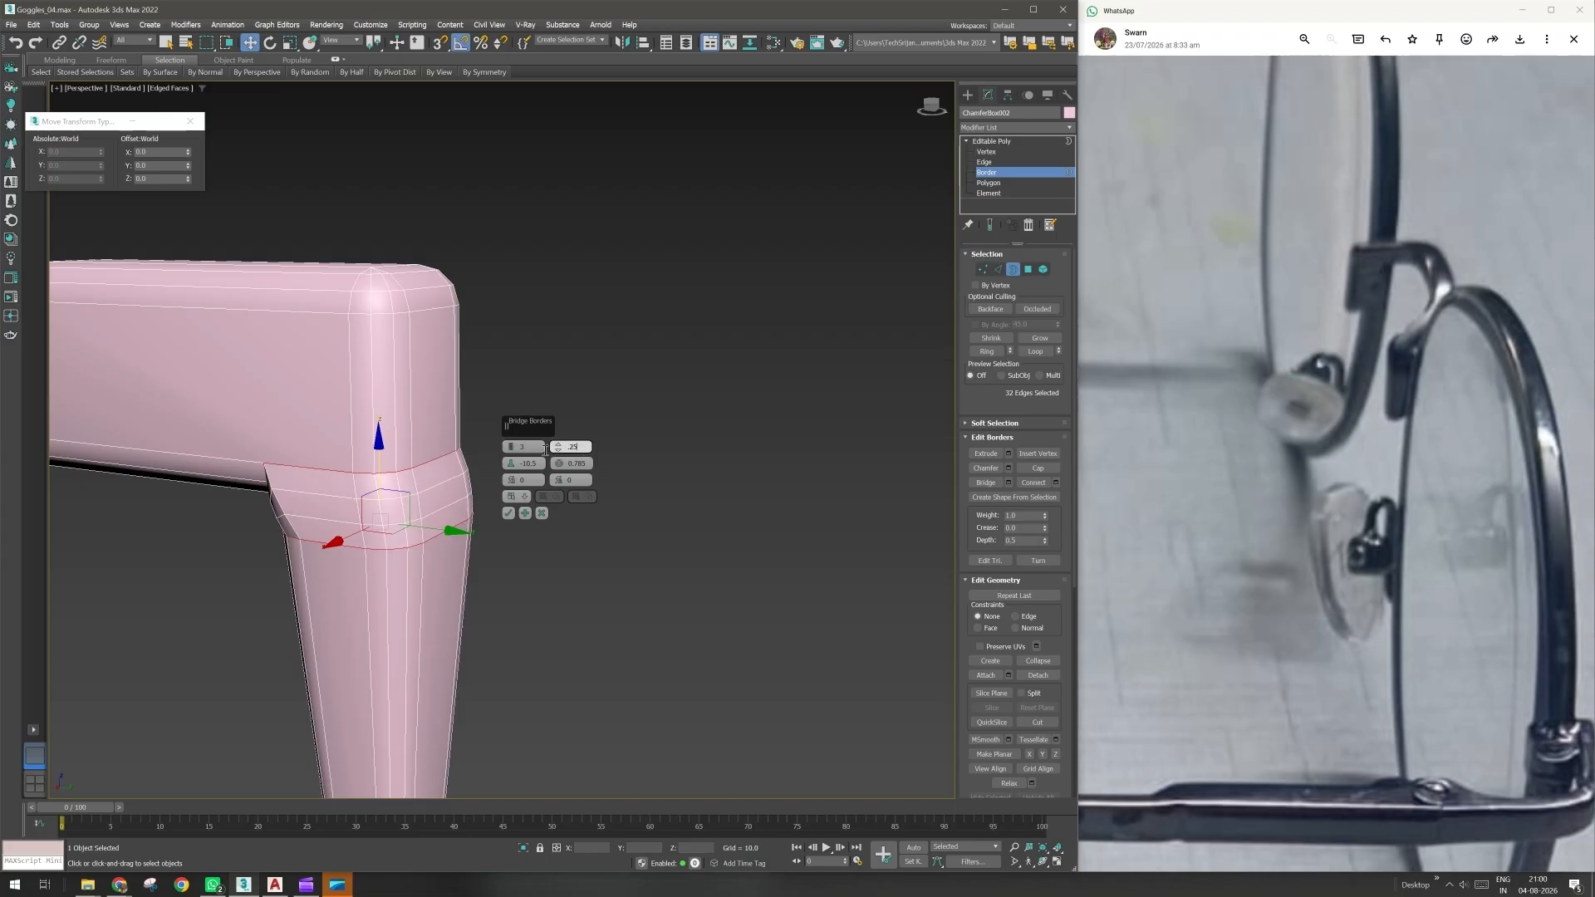
{"action": "key", "text": "Return"}
- Try a stronger negative bias of about -46.5 on the bridge and check the joint from the side
{"action": "scroll", "coordinate": [299, 542], "scroll_direction": "up", "scroll_amount": 3}
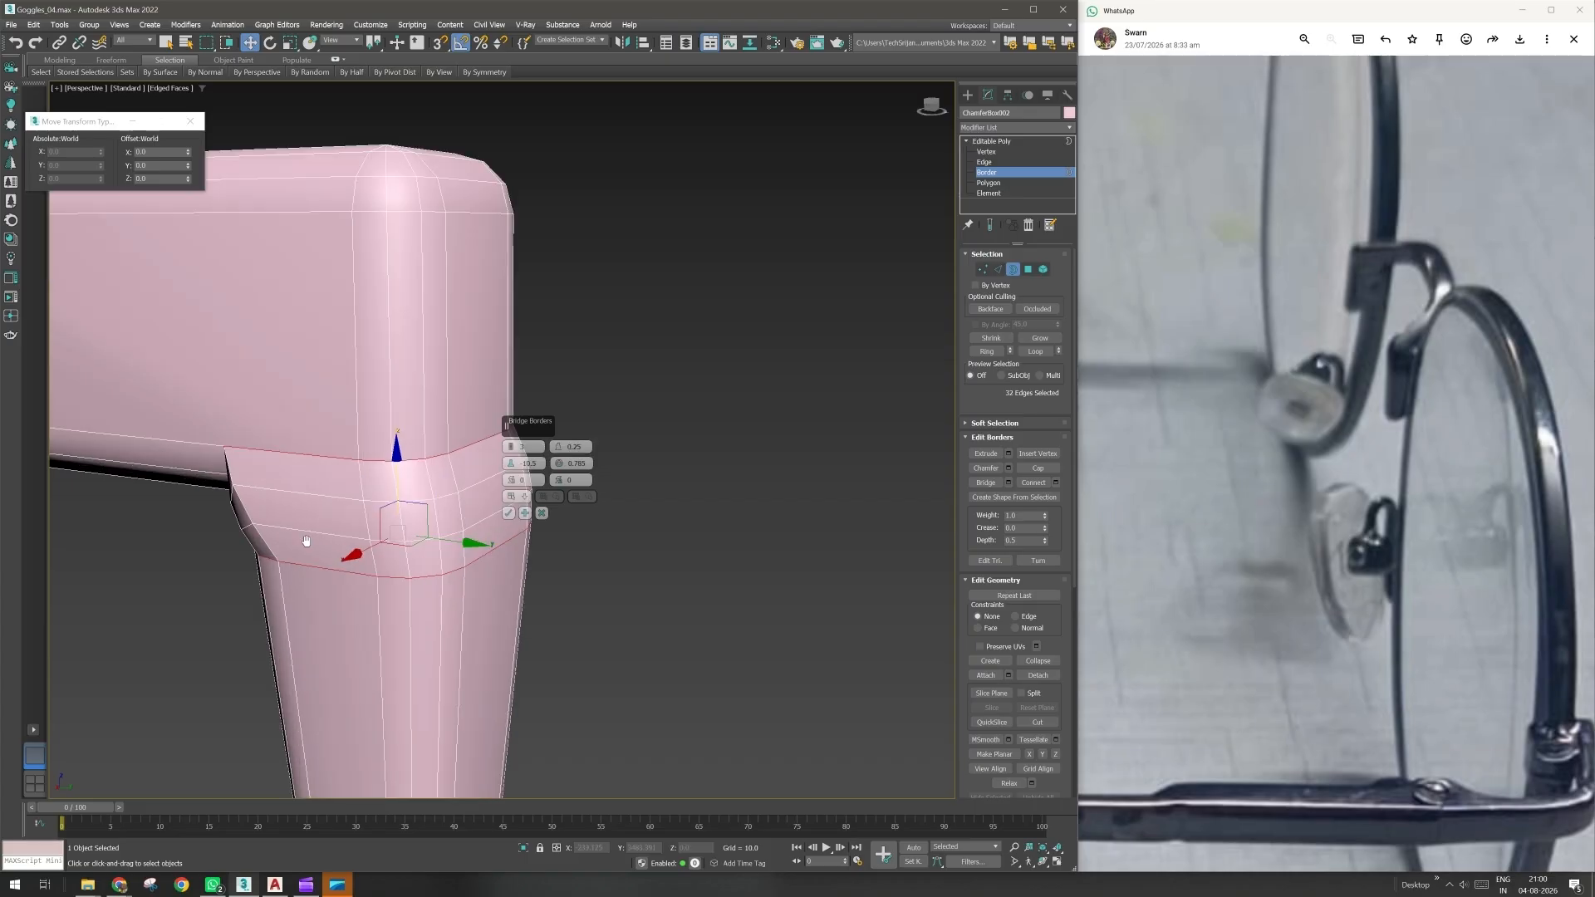
{"action": "middle_click_drag", "start_coordinate": [307, 541], "coordinate": [296, 541]}
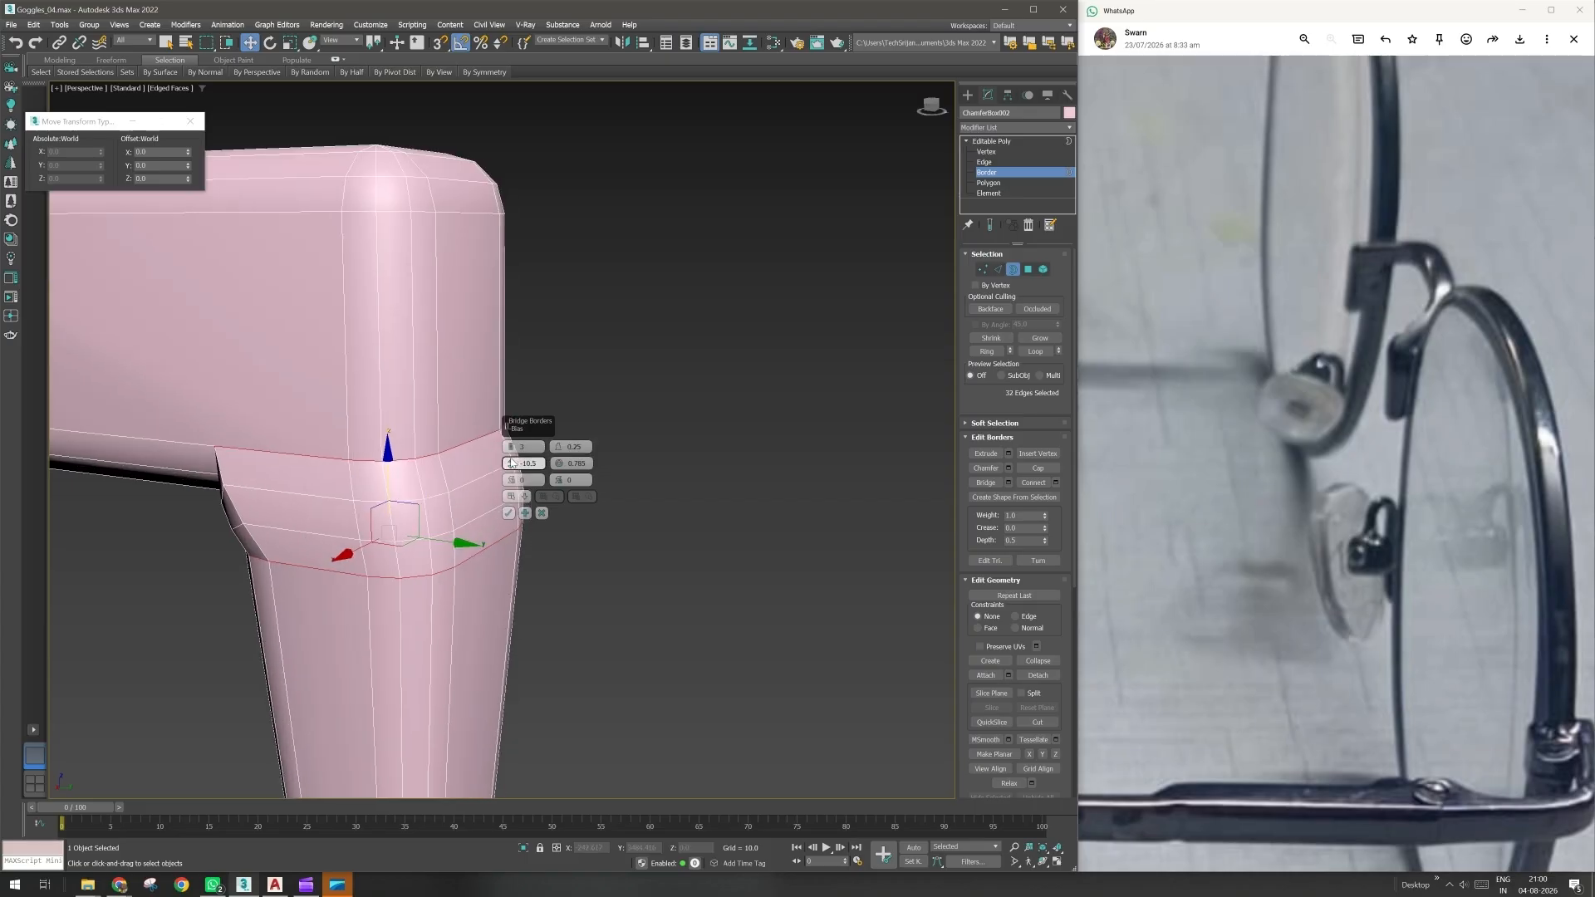
{"action": "left_click_drag", "start_coordinate": [512, 463], "coordinate": [501, 498]}
{"action": "middle_click_drag", "start_coordinate": [477, 512], "coordinate": [371, 496], "text": "alt"}
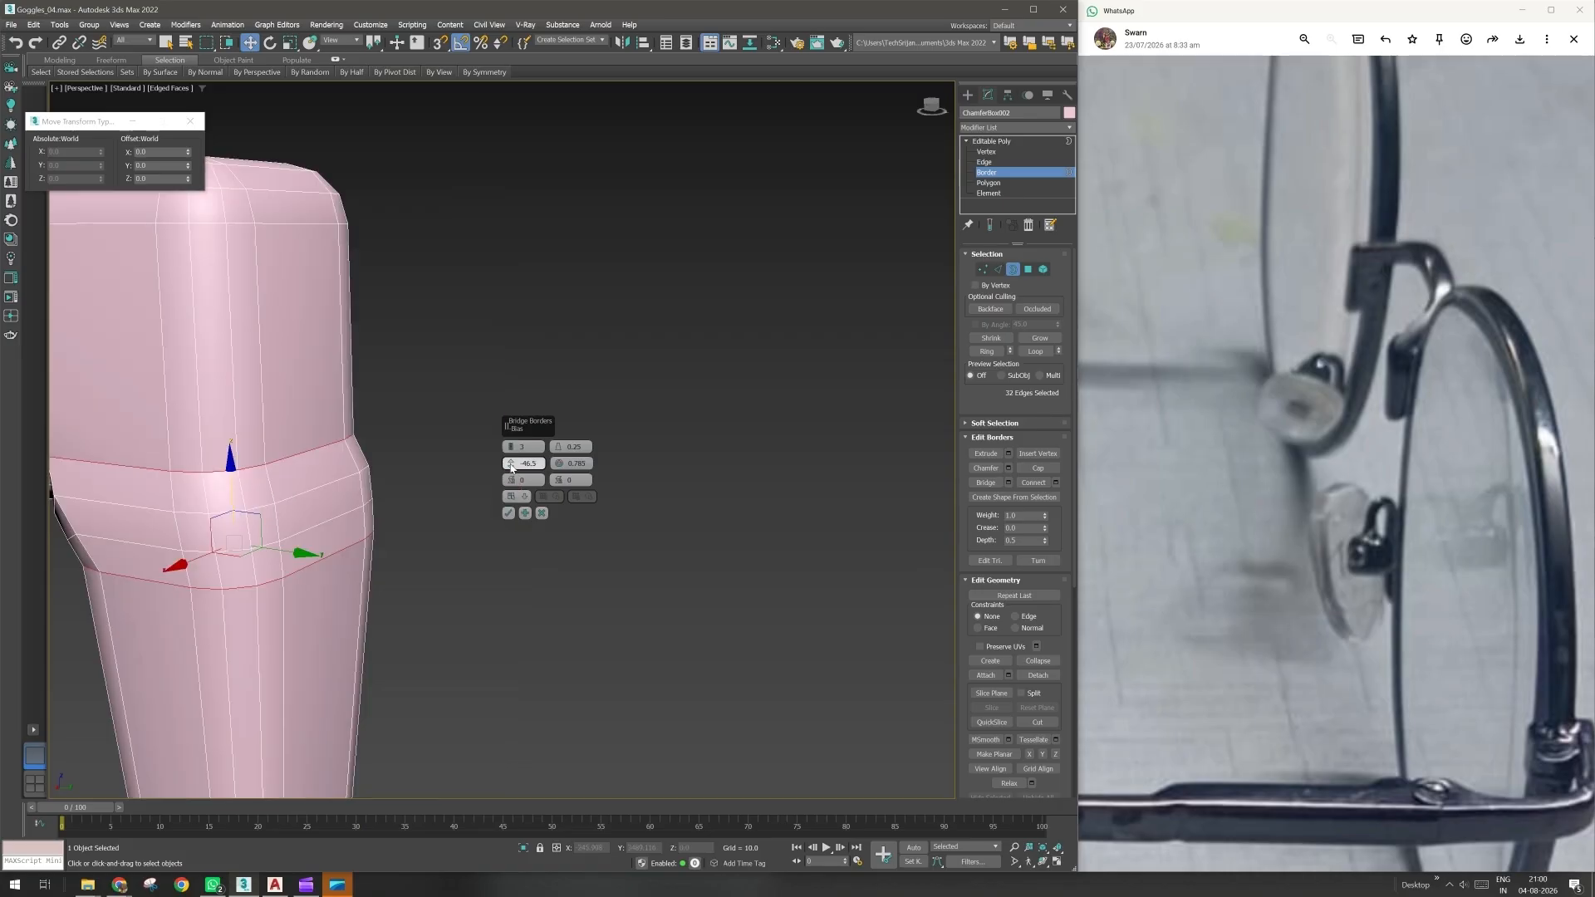
- Reset the bridge's bias to 0.0 and lower its smooth value to 0.0
{"action": "mouse_move", "coordinate": [511, 467]}
{"action": "left_mouse_down"}
{"action": "mouse_move", "coordinate": [508, 367]}
{"action": "mouse_move", "coordinate": [513, 474]}
{"action": "left_mouse_up"}
{"action": "right_click", "coordinate": [510, 467]}
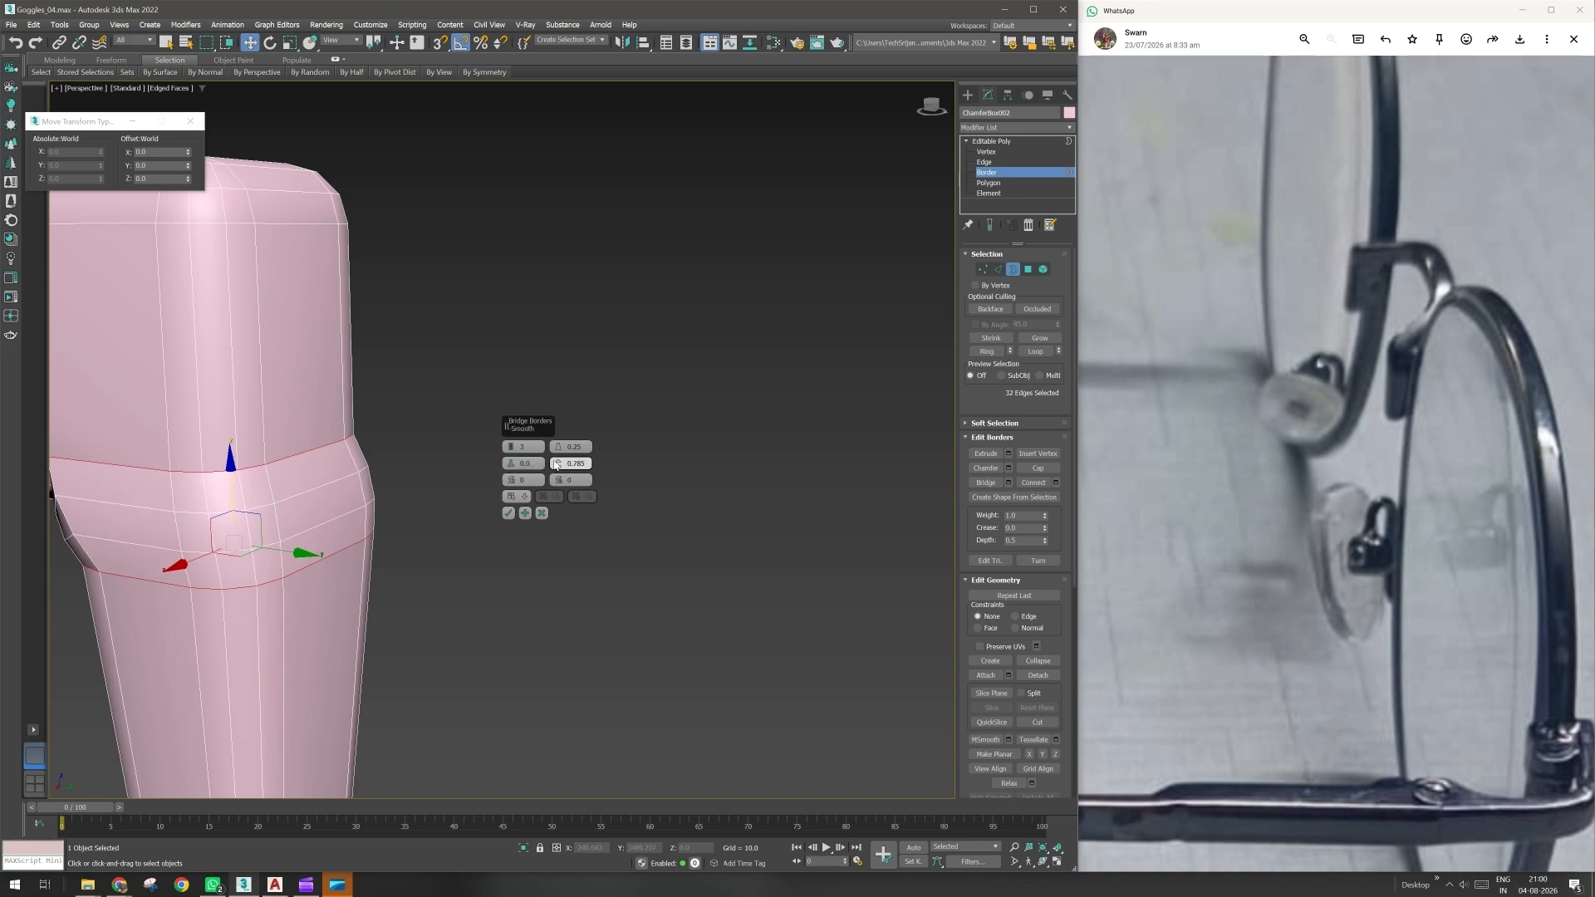
{"action": "mouse_move", "coordinate": [555, 467]}
{"action": "left_mouse_down"}
{"action": "mouse_move", "coordinate": [552, 355]}
{"action": "mouse_move", "coordinate": [551, 580]}
{"action": "left_mouse_up"}
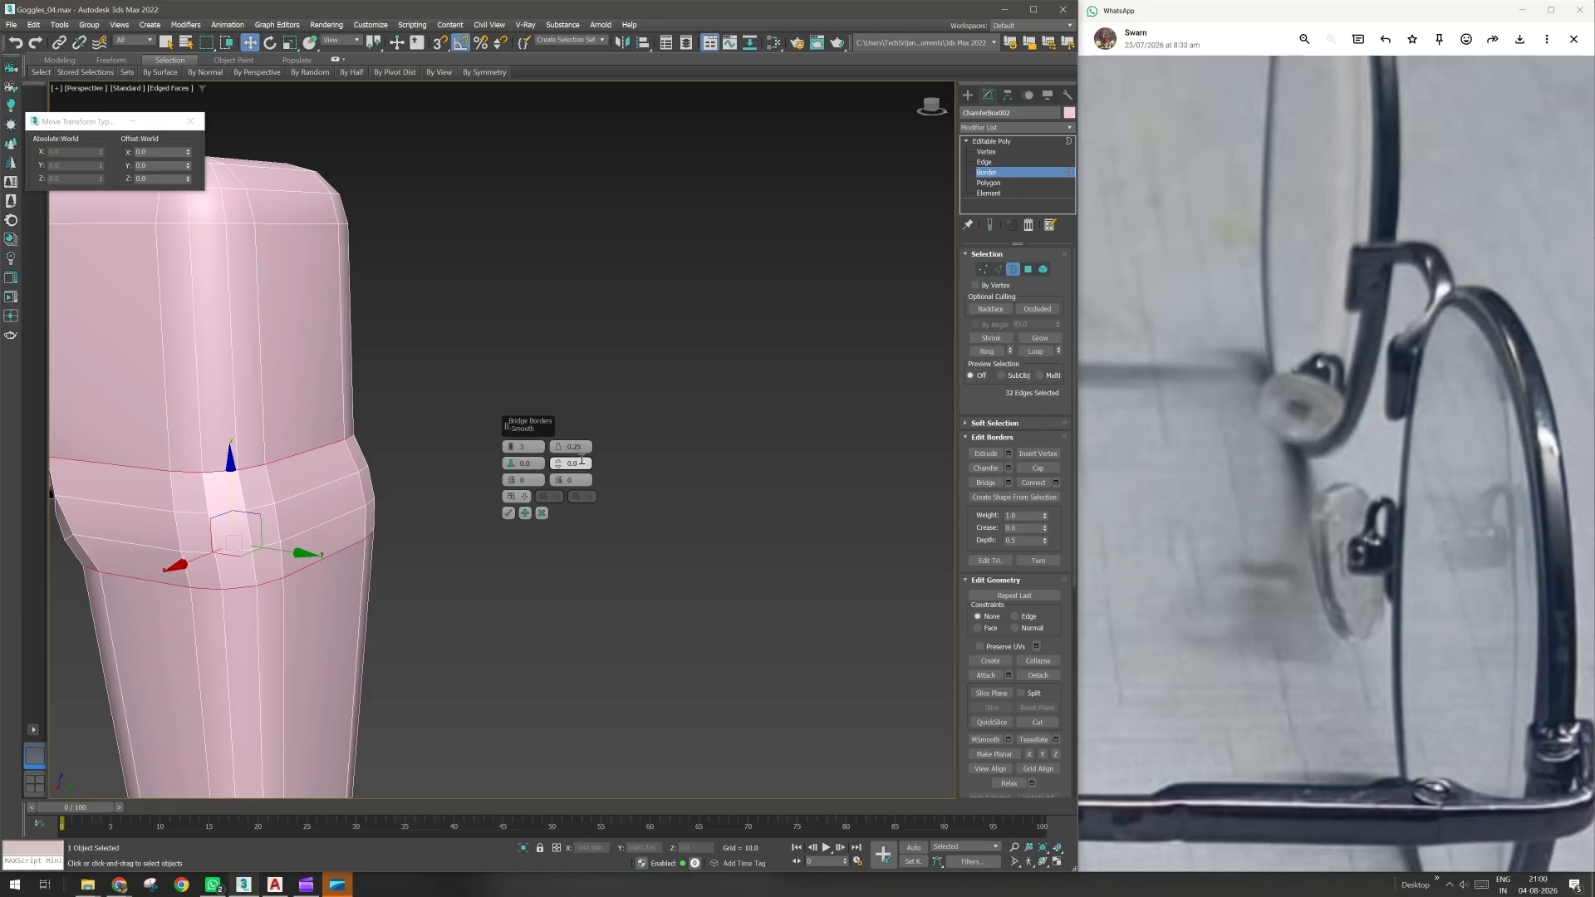
- Set the bridge's smooth value to 1.0 and check the joint from another angle
{"action": "left_click", "coordinate": [582, 462]}
{"action": "type", "text": "1"}
{"action": "key", "text": "Return"}
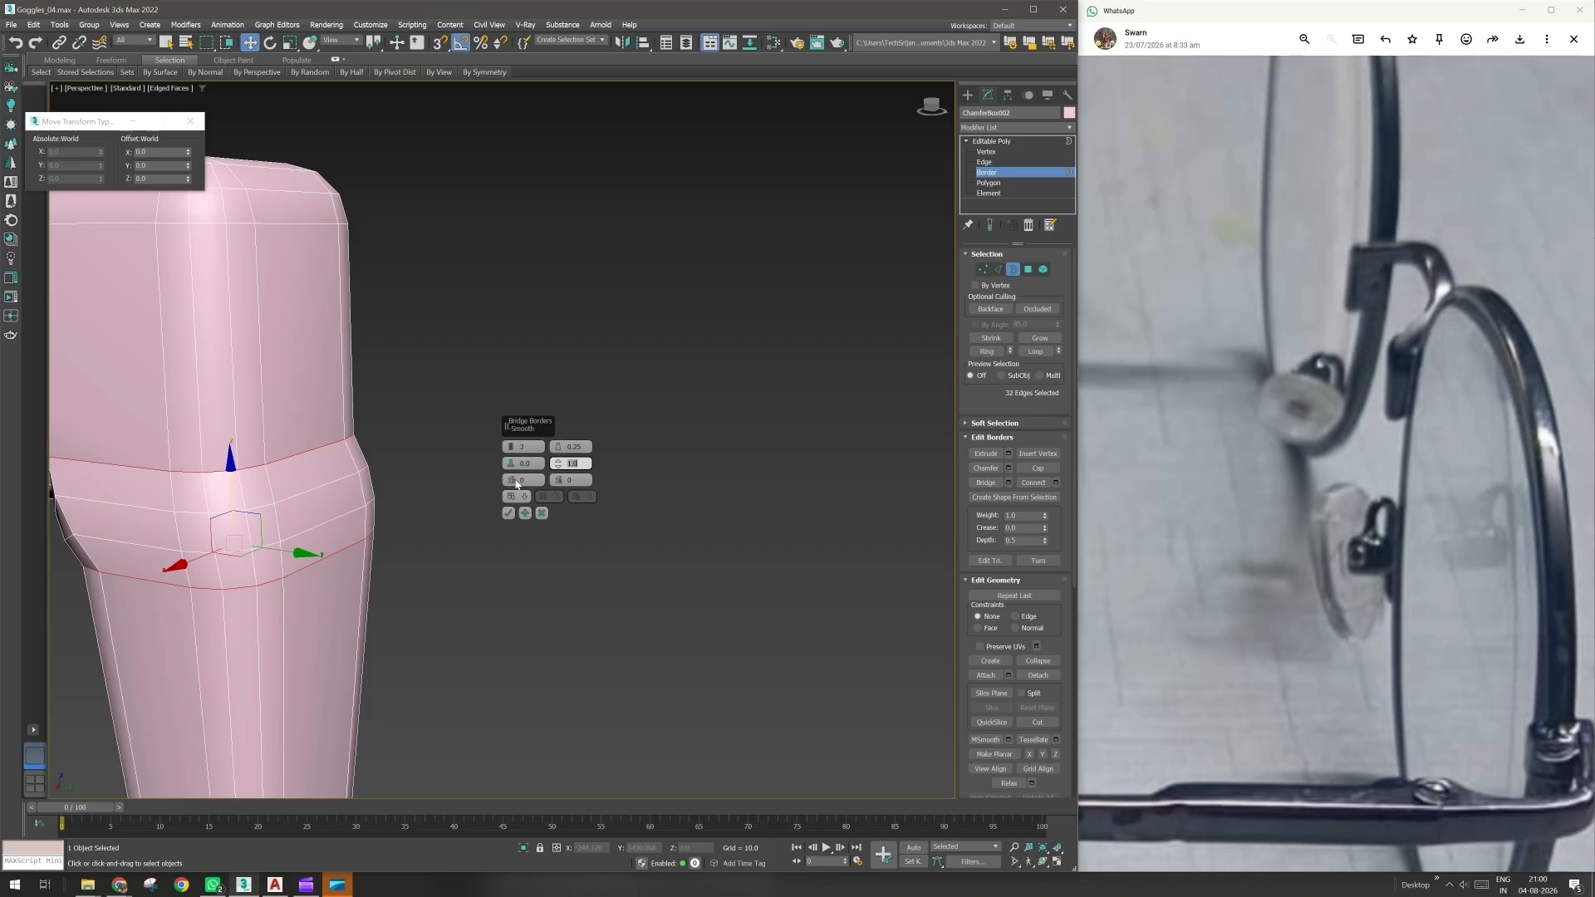
{"action": "middle_click_drag", "start_coordinate": [247, 545], "coordinate": [197, 561]}
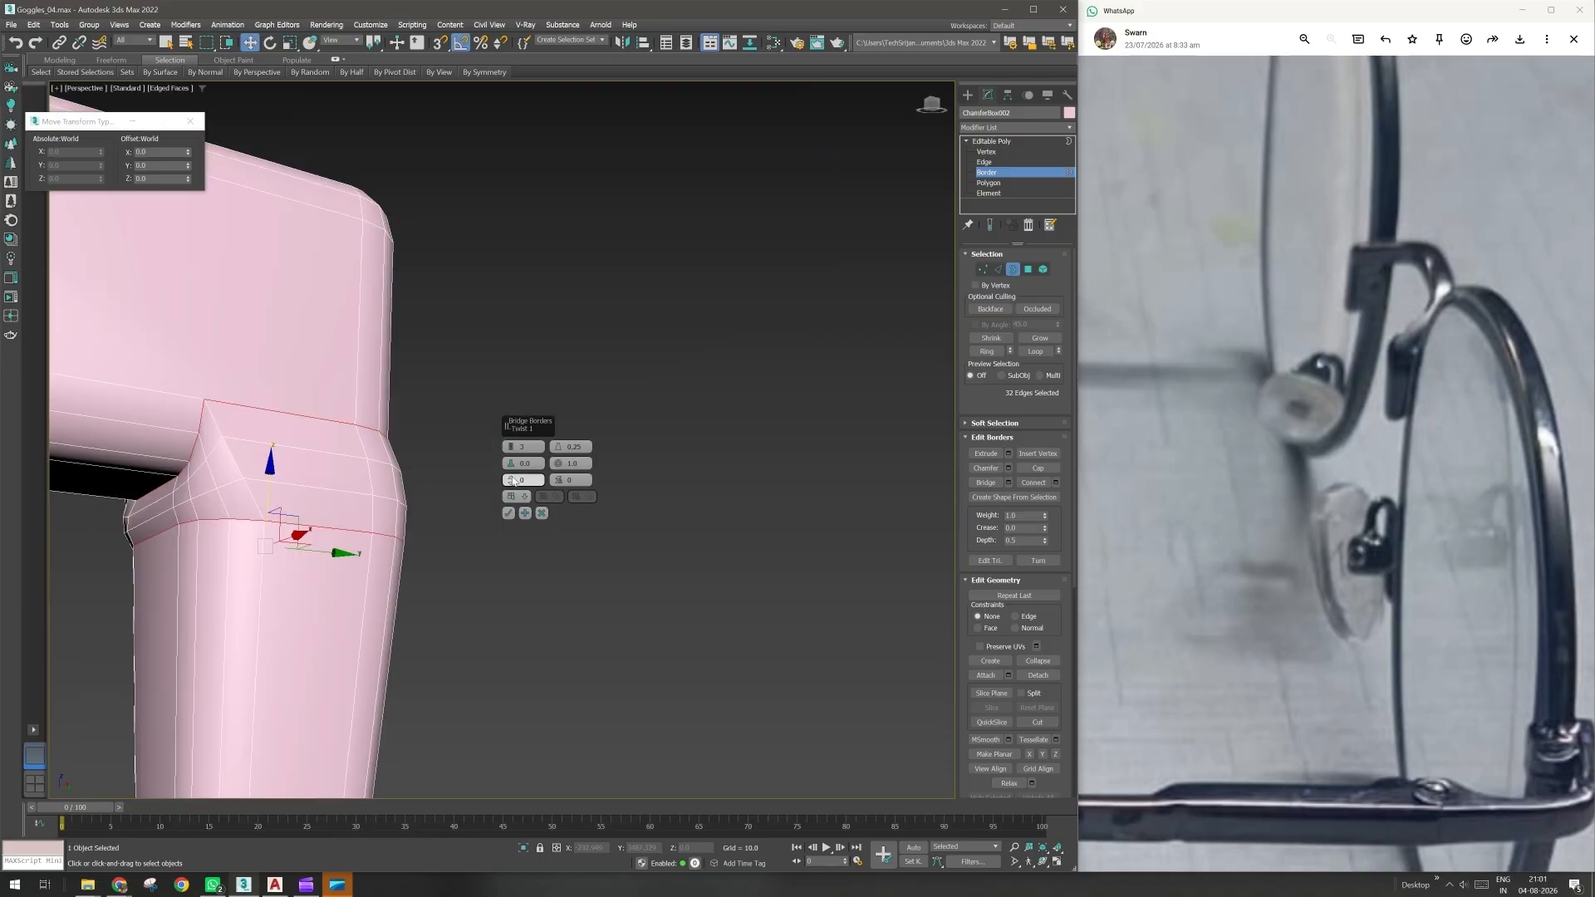
- Try a Twist 1 value of 2 on the bridge and reset it to 0
{"action": "left_click_drag", "start_coordinate": [514, 480], "coordinate": [479, 519]}
{"action": "middle_click_drag", "start_coordinate": [478, 512], "coordinate": [261, 611], "text": "alt"}
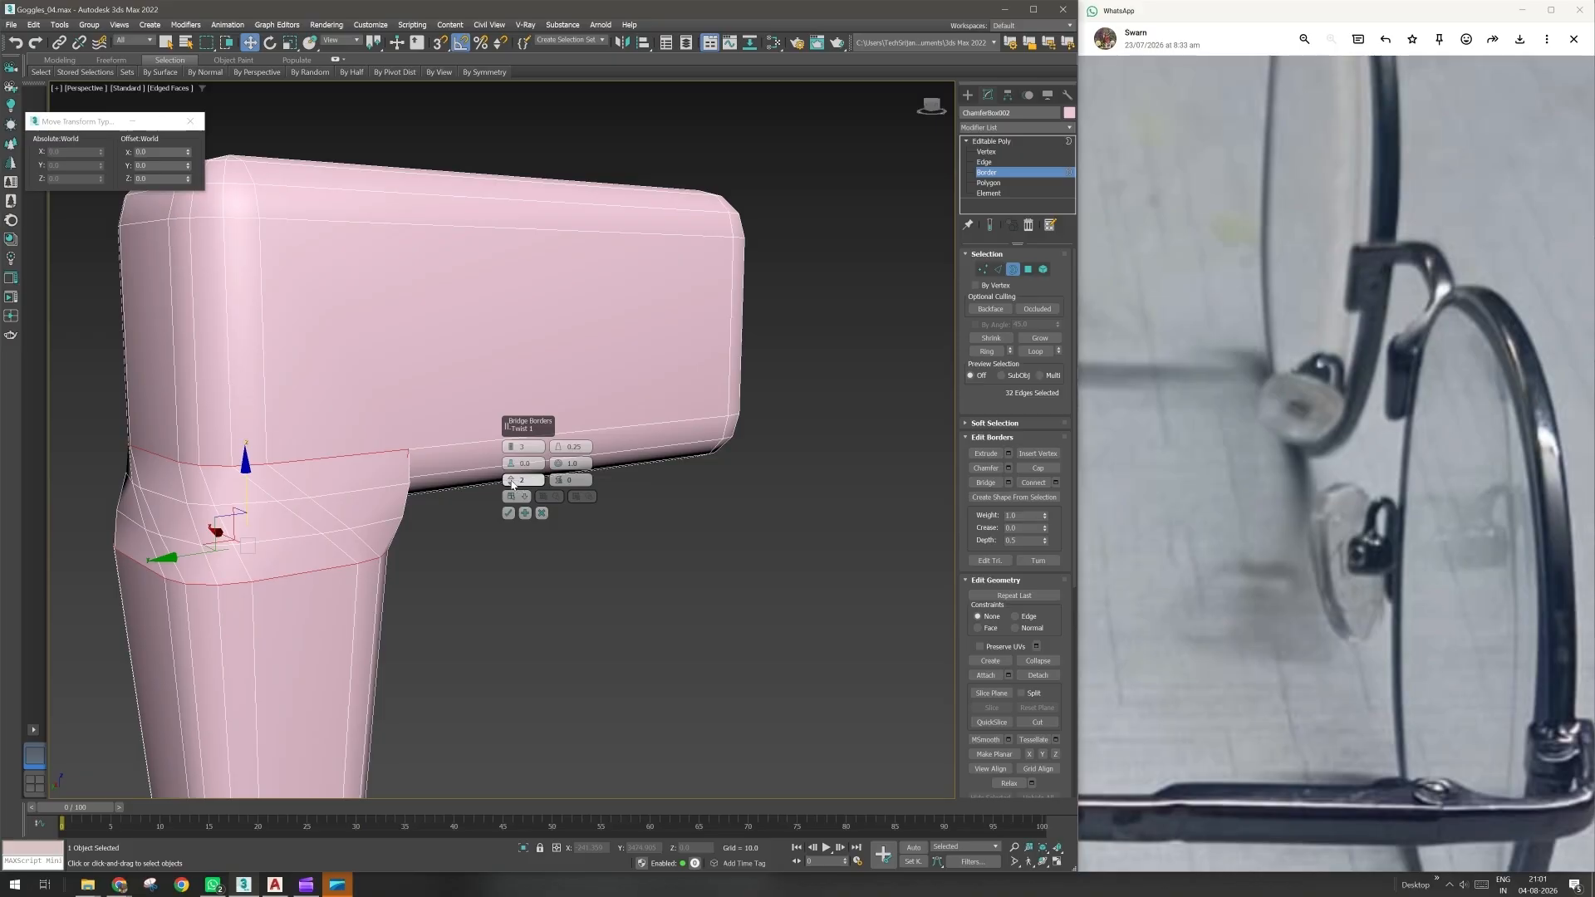
{"action": "right_click", "coordinate": [513, 482]}
{"action": "middle_click_drag", "start_coordinate": [512, 481], "coordinate": [456, 602], "text": "alt"}
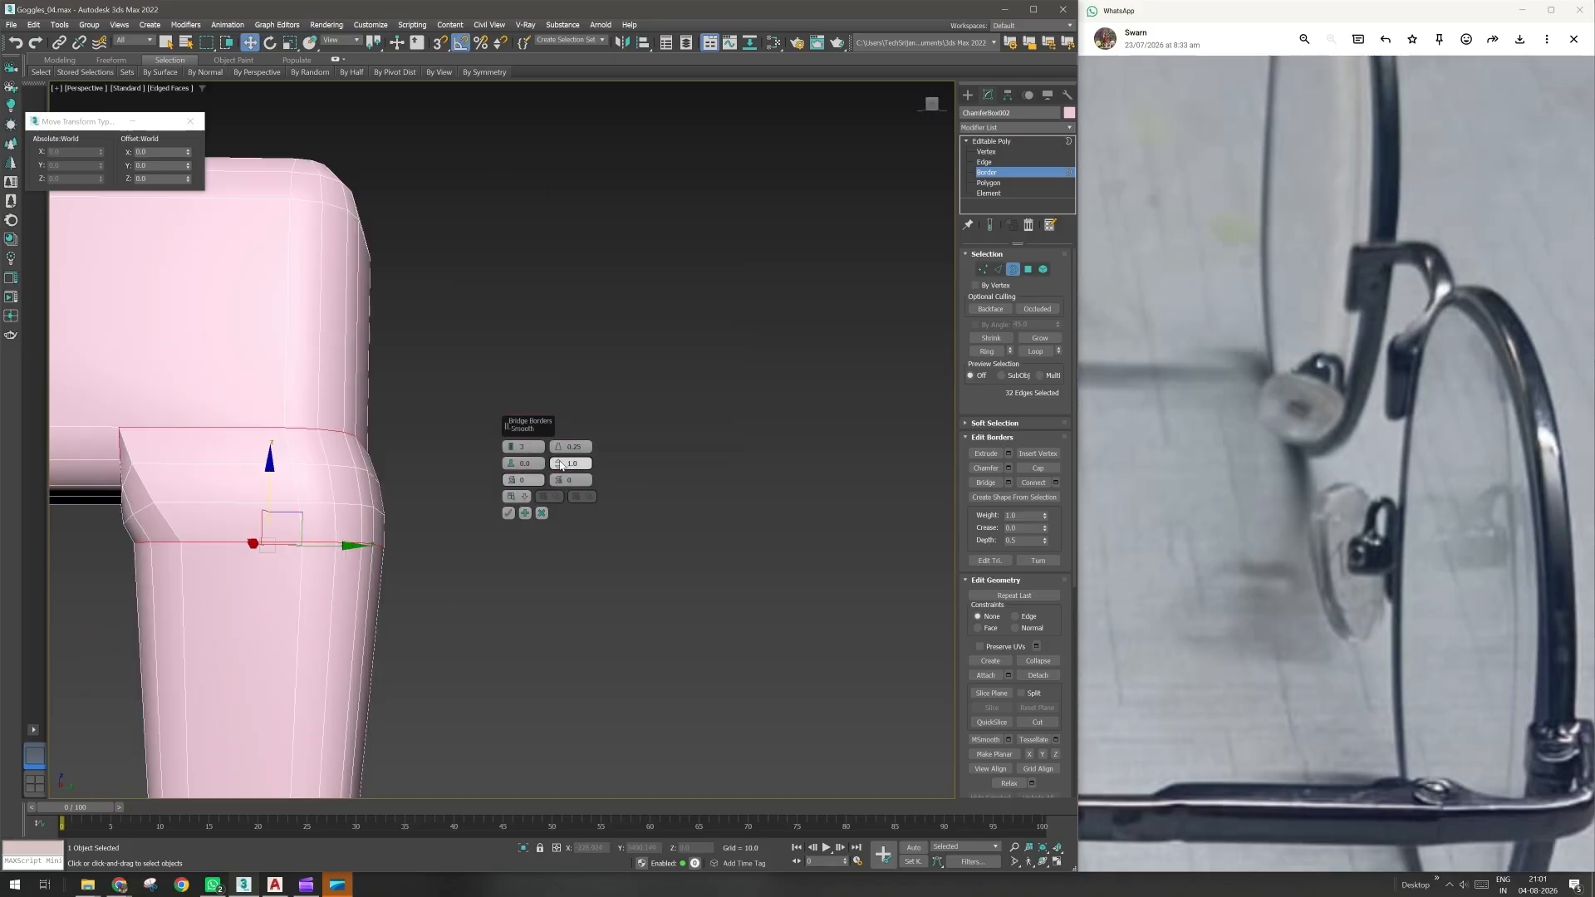
- Reset the bridge's taper to 0.0, apply the bridge between the two borders, and clear the border selection
{"action": "left_click_drag", "start_coordinate": [561, 451], "coordinate": [559, 467]}
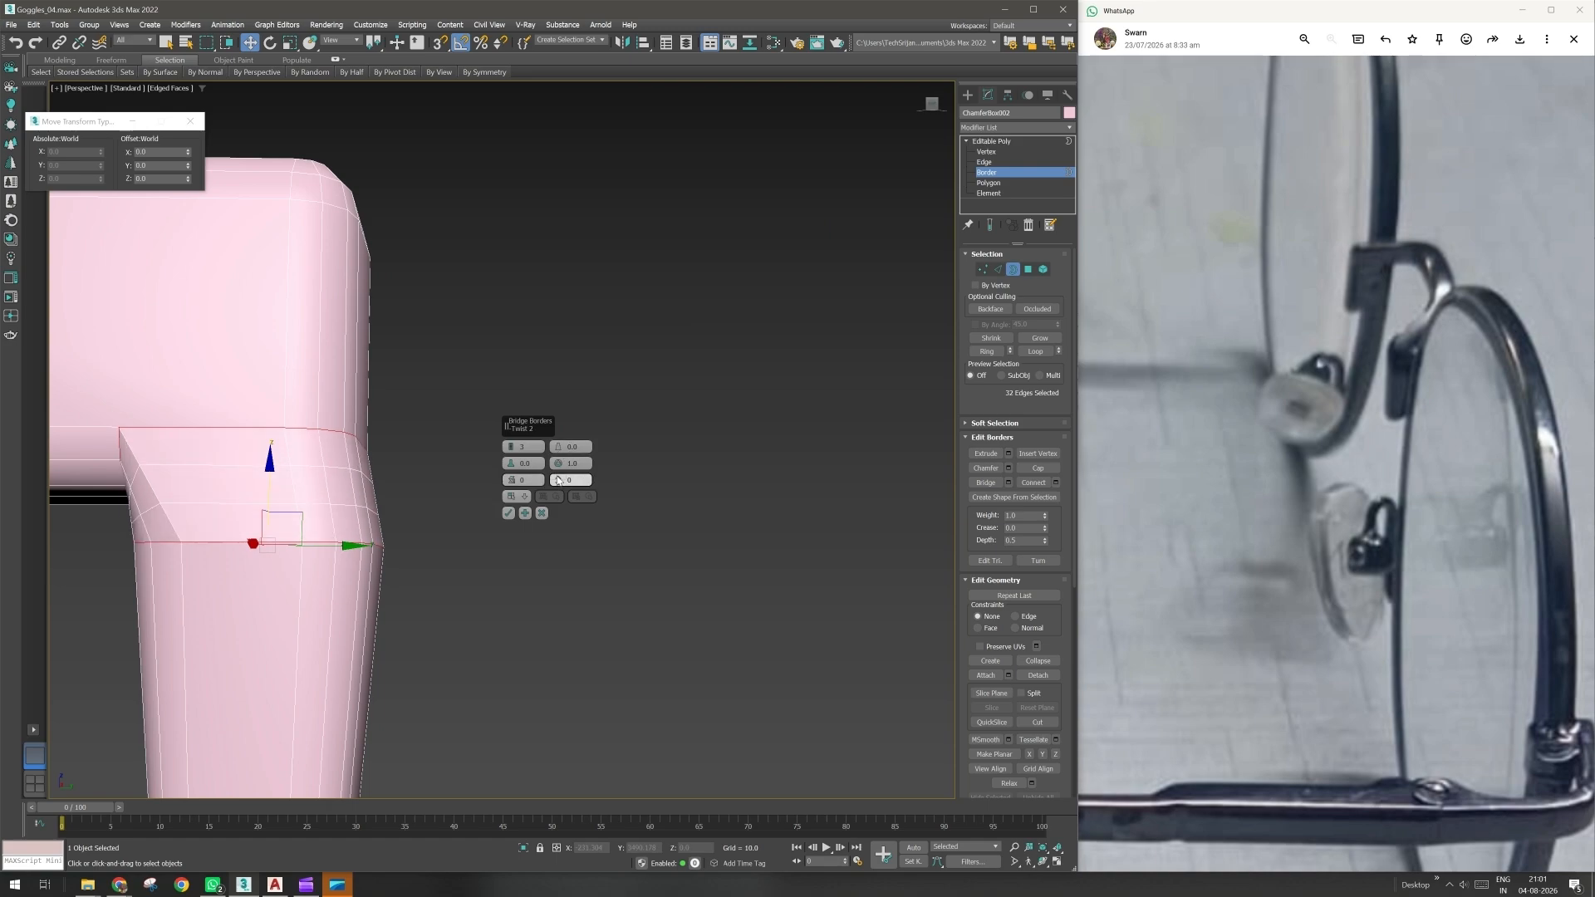
{"action": "left_click_drag", "start_coordinate": [558, 480], "coordinate": [559, 486]}
{"action": "left_click", "coordinate": [509, 513]}
{"action": "middle_click_drag", "start_coordinate": [379, 563], "coordinate": [487, 536]}
{"action": "scroll", "coordinate": [577, 529], "scroll_direction": "down", "scroll_amount": 5}
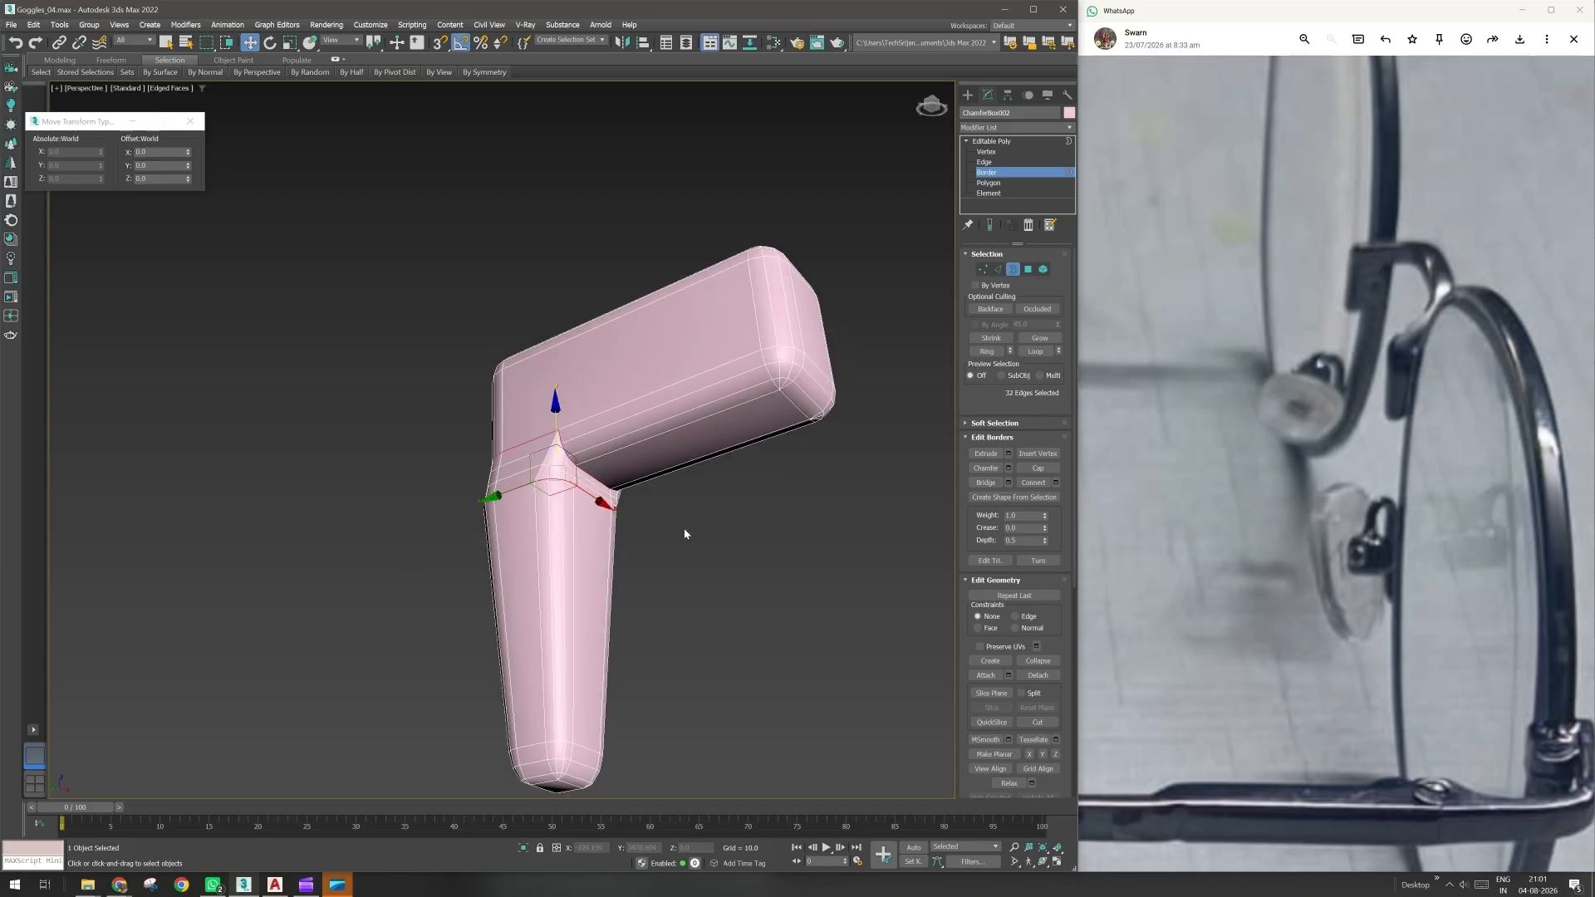
{"action": "left_click", "coordinate": [656, 545]}
{"action": "middle_click_drag", "start_coordinate": [656, 541], "coordinate": [593, 530]}
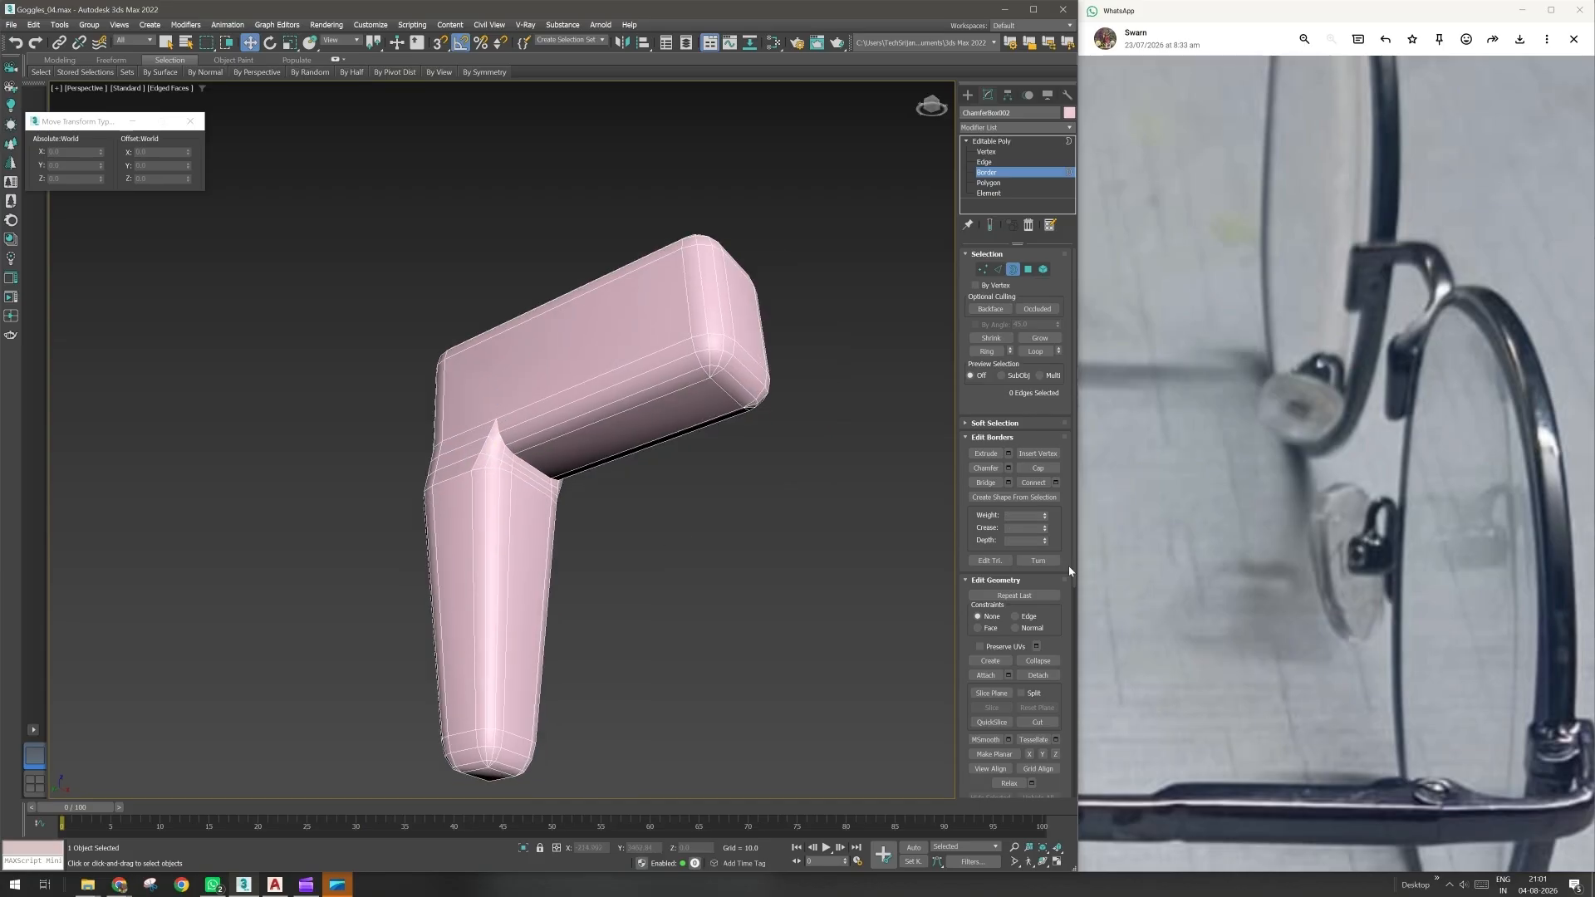
- Collapse the settings sections above Paint Deformation and activate its Relax brush
{"action": "left_click", "coordinate": [982, 255]}
{"action": "left_click", "coordinate": [981, 282]}
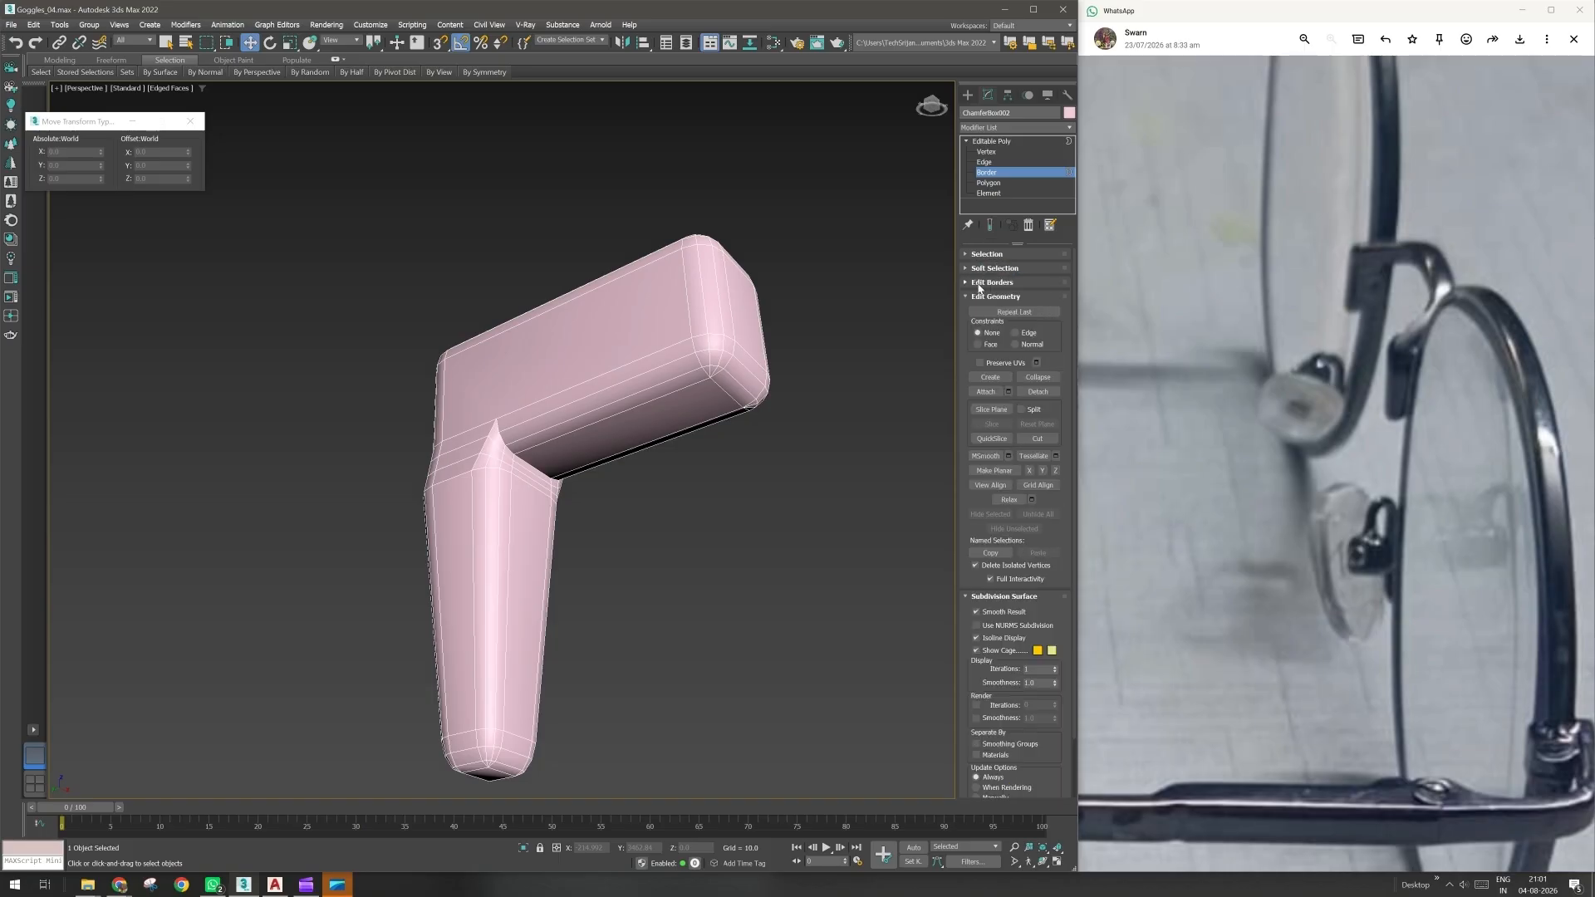
{"action": "left_click", "coordinate": [984, 296]}
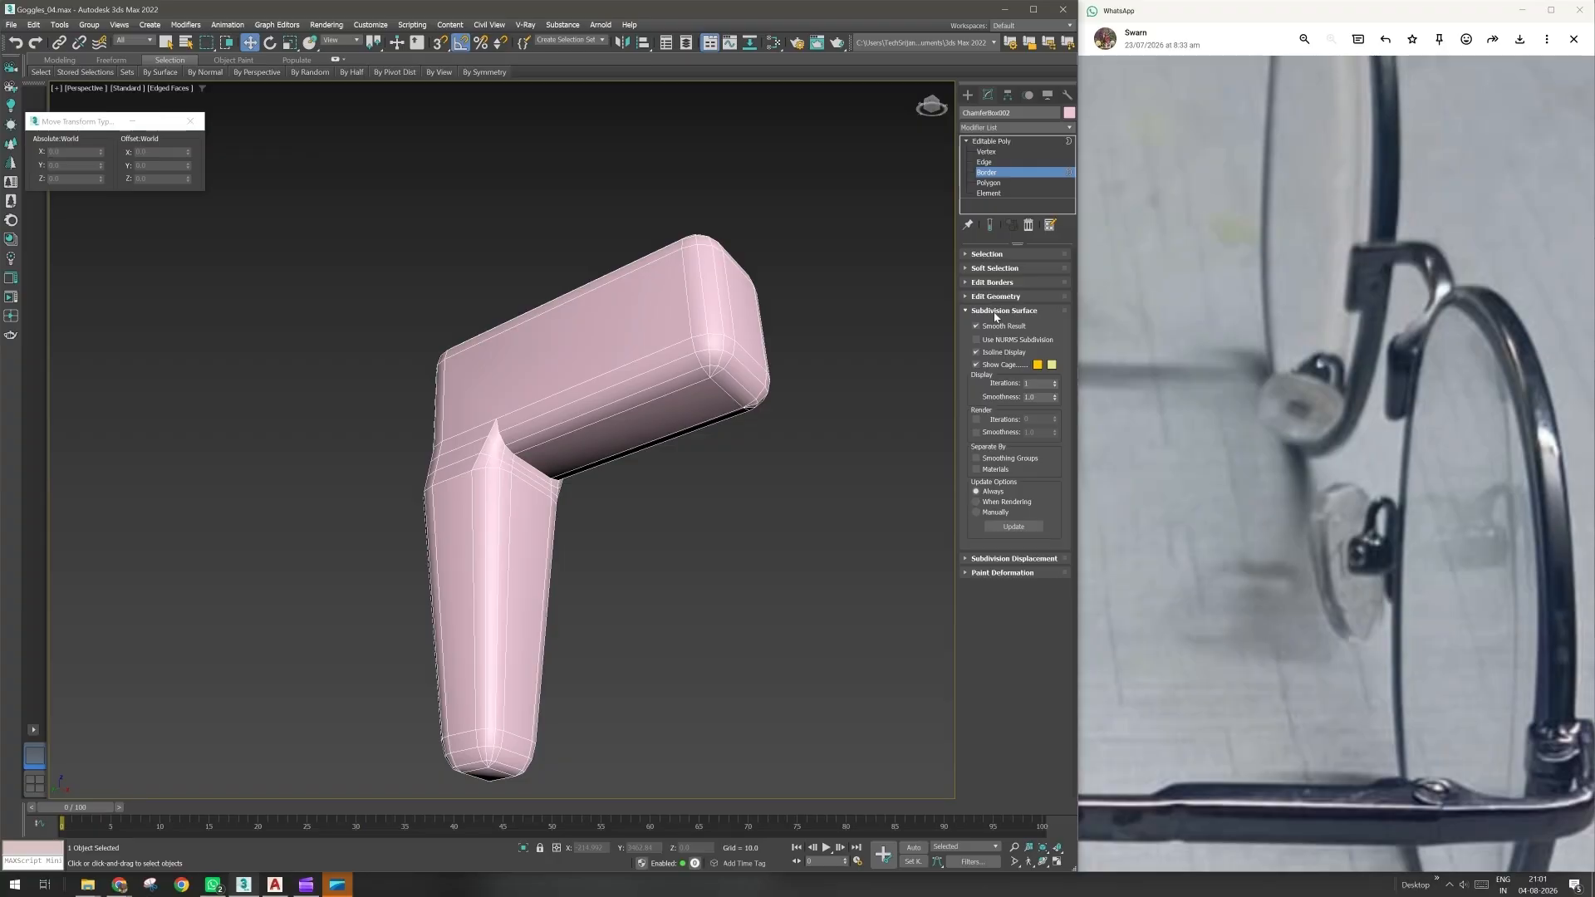
{"action": "left_click", "coordinate": [996, 312]}
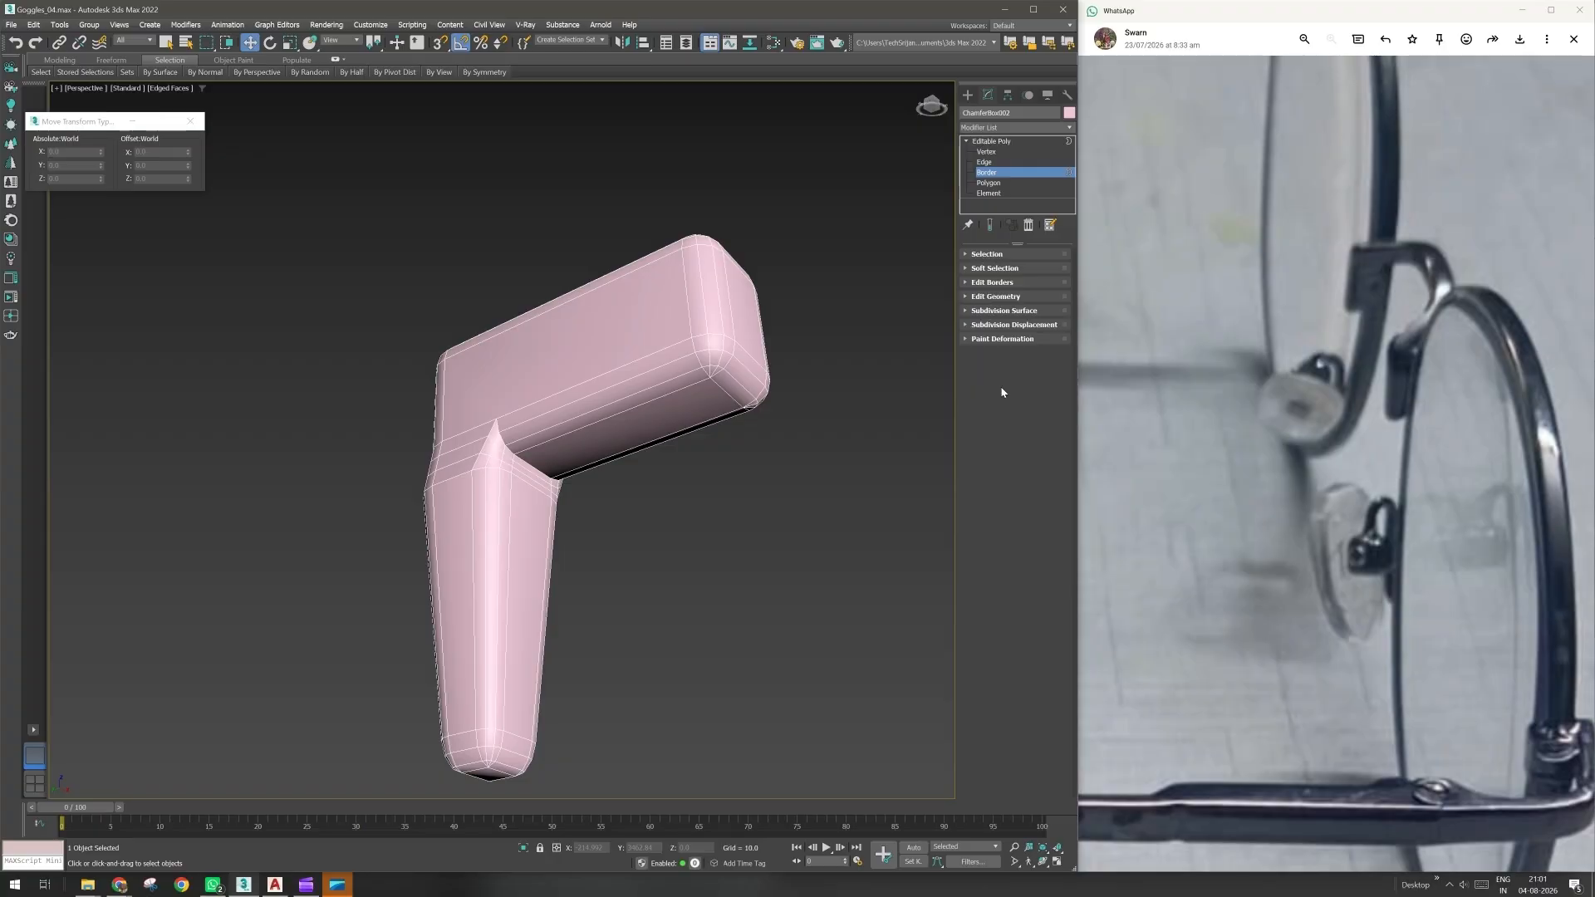
{"action": "left_click", "coordinate": [997, 339]}
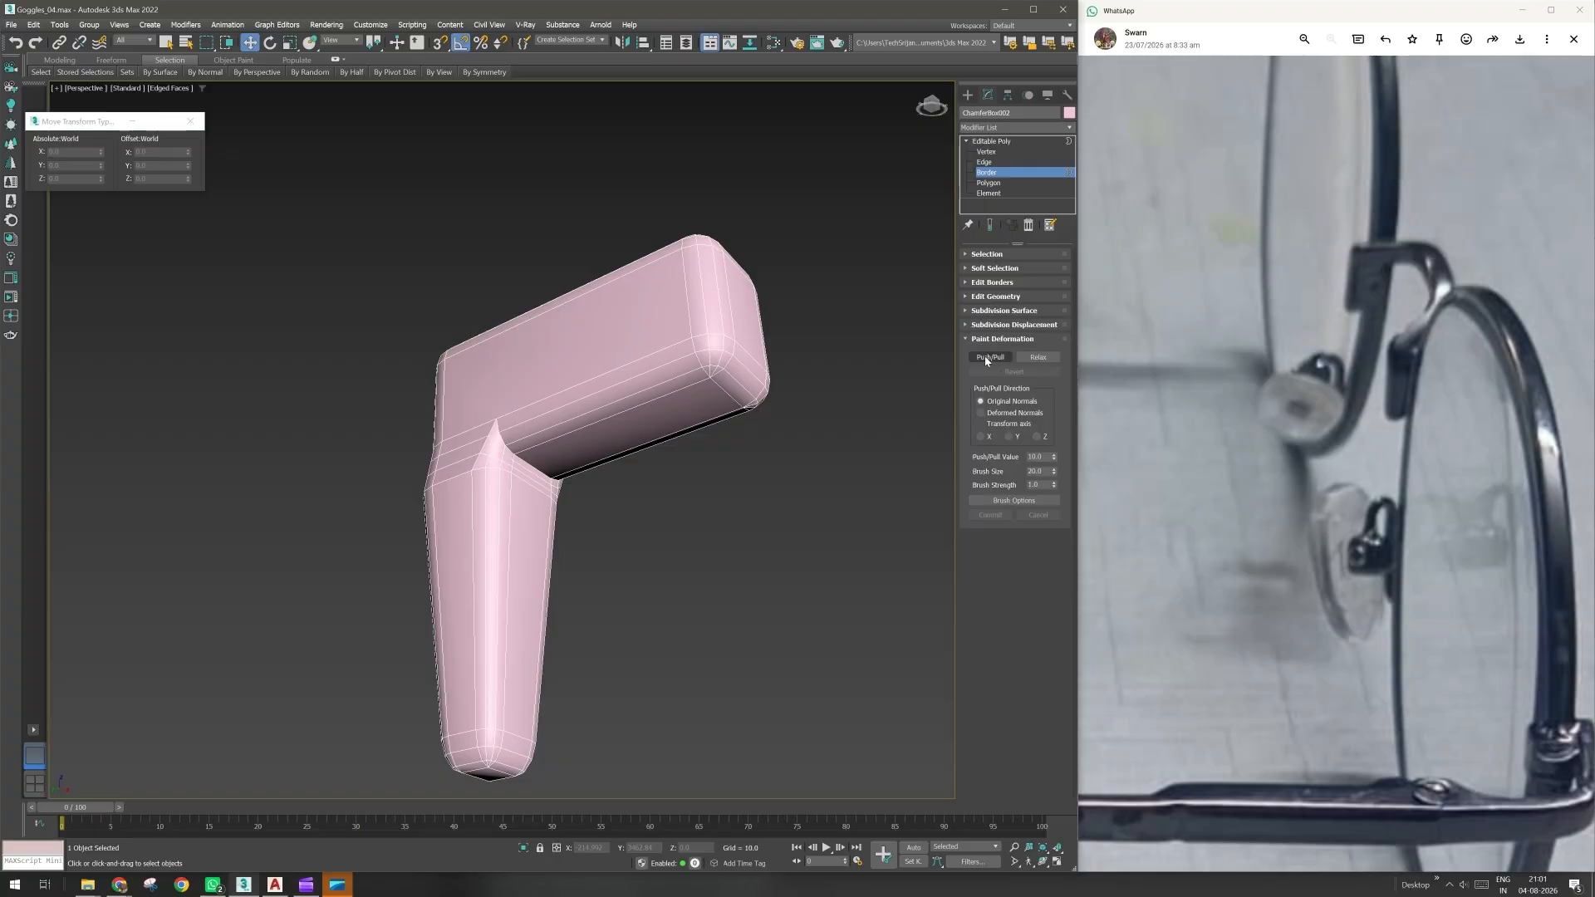
{"action": "left_click", "coordinate": [1039, 358]}
{"action": "left_click", "coordinate": [1045, 359]}
{"action": "left_click", "coordinate": [1045, 359]}
{"action": "scroll", "coordinate": [546, 447], "scroll_direction": "up", "scroll_amount": 3}
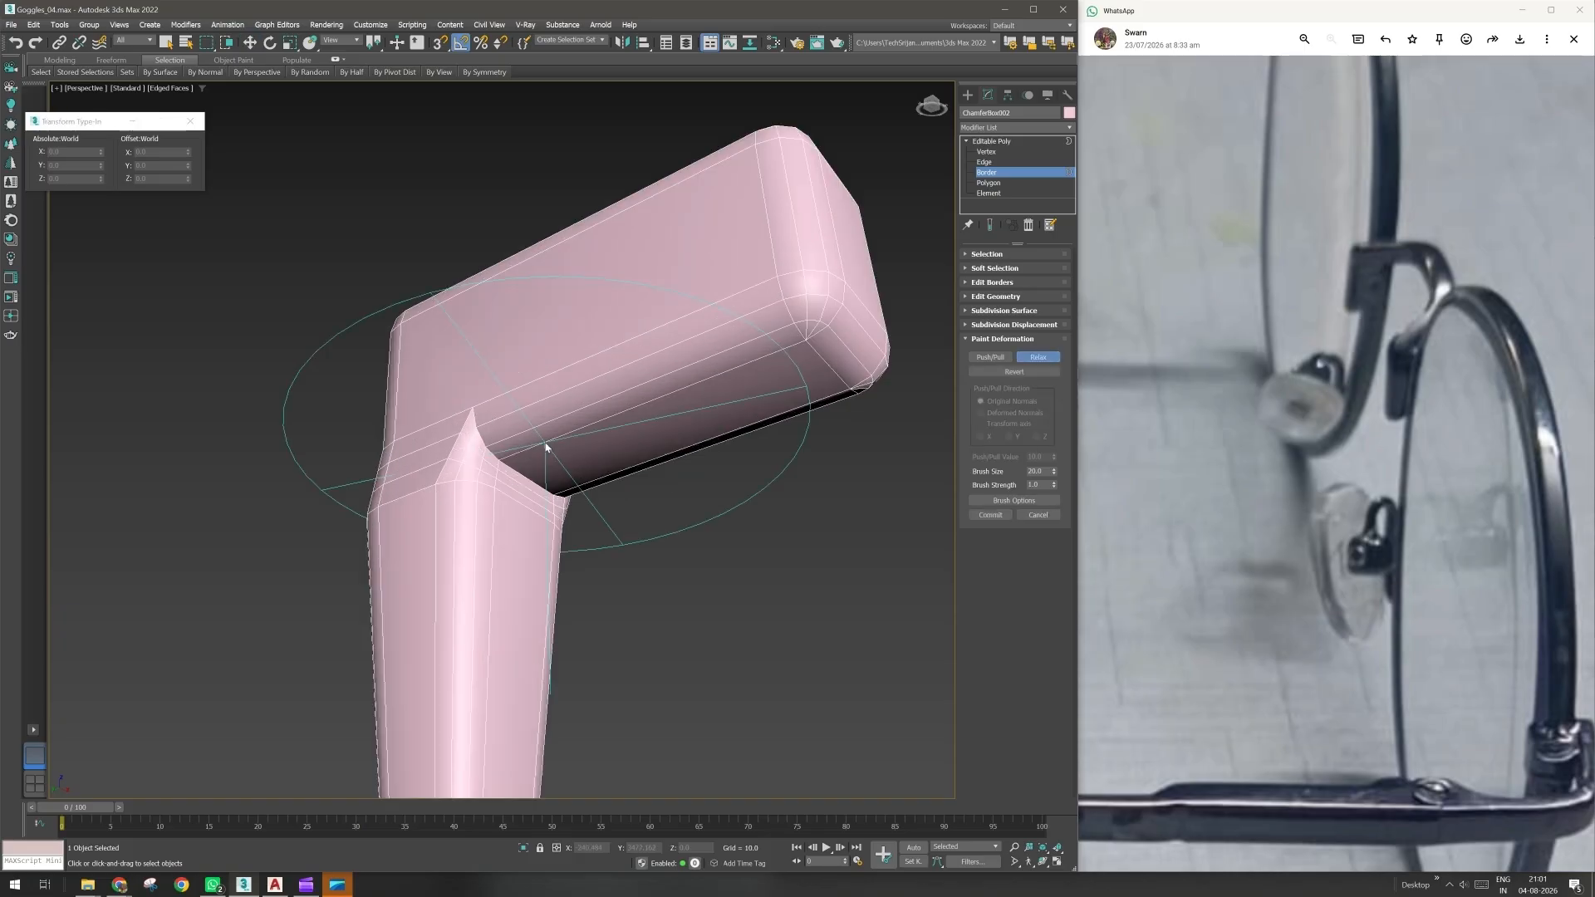
{"action": "scroll", "coordinate": [477, 627], "scroll_direction": "down", "scroll_amount": 3}
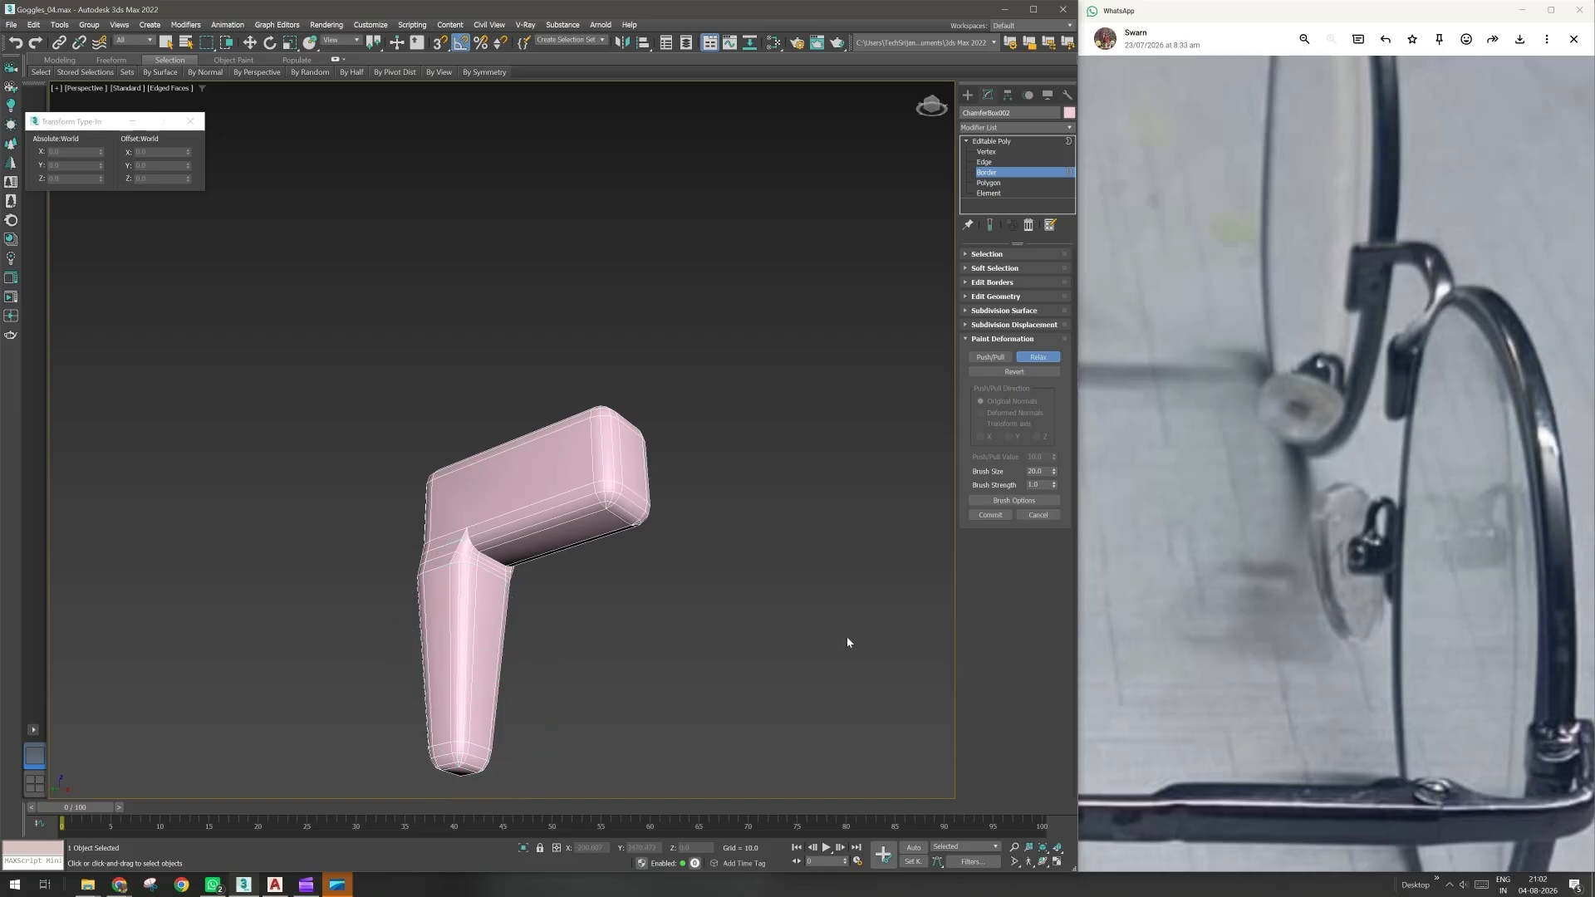
- Set the Relax brush size to 5.0 and smooth the pointed corner and broad face of the bridged joint
{"action": "left_click_drag", "start_coordinate": [1050, 472], "coordinate": [1003, 476]}
{"action": "type", "text": "5"}
{"action": "key", "text": "Return"}
{"action": "mouse_move", "coordinate": [472, 533]}
{"action": "left_mouse_down"}
{"action": "mouse_move", "coordinate": [513, 571]}
{"action": "mouse_move", "coordinate": [446, 611]}
{"action": "mouse_move", "coordinate": [463, 600]}
{"action": "left_mouse_up"}
{"action": "middle_click_drag", "start_coordinate": [463, 600], "coordinate": [456, 528], "text": "alt"}
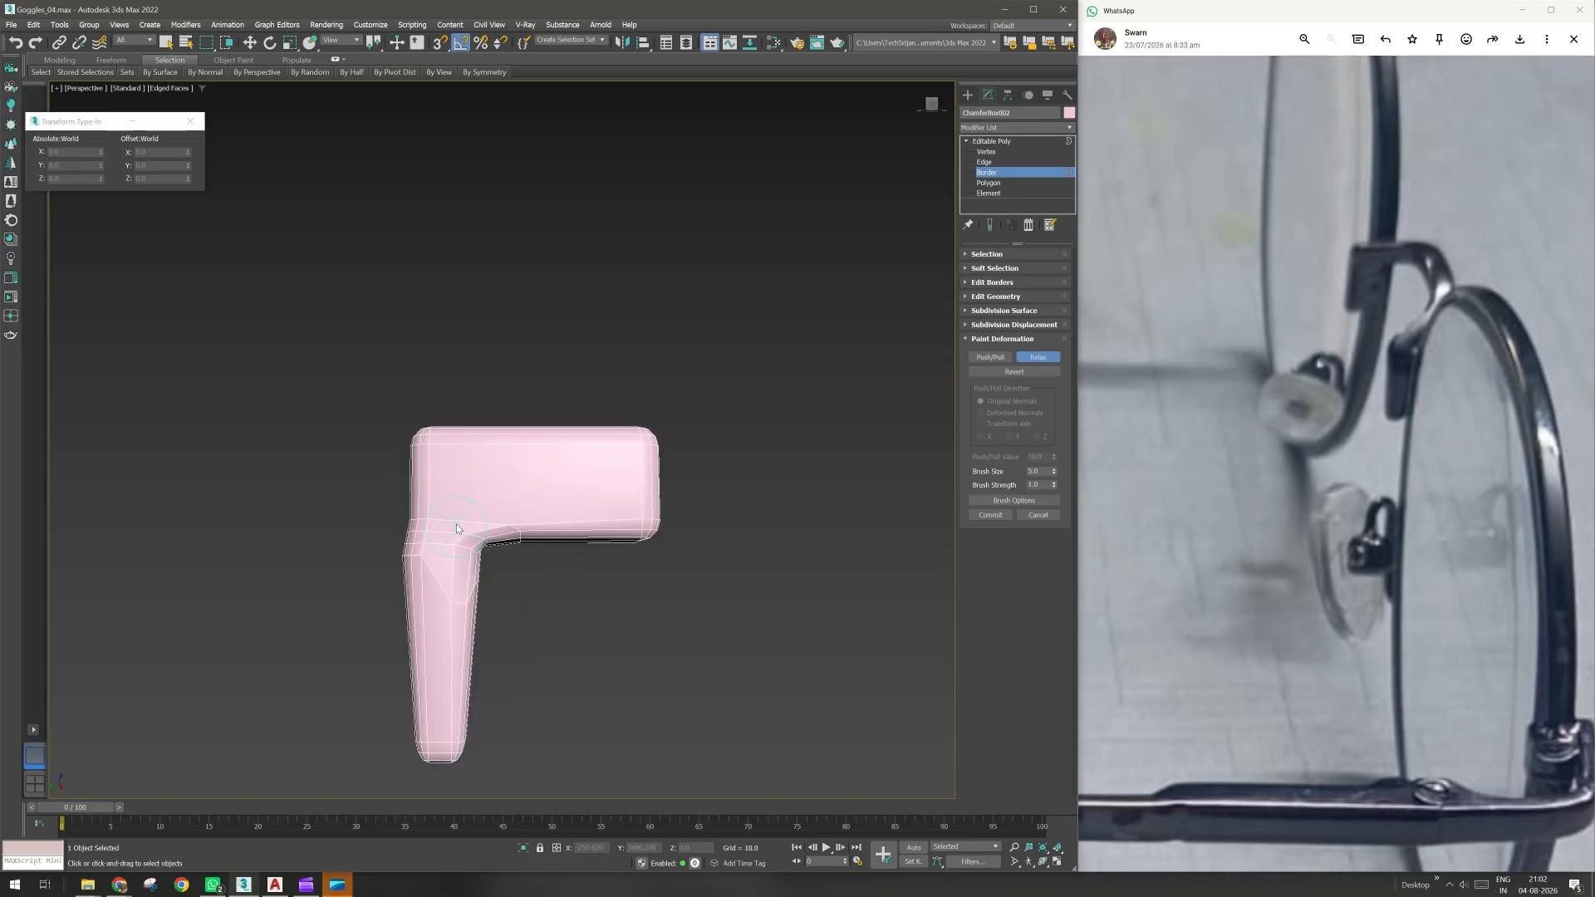
{"action": "mouse_move", "coordinate": [456, 527]}
{"action": "left_mouse_down"}
{"action": "mouse_move", "coordinate": [427, 590]}
{"action": "mouse_move", "coordinate": [422, 520]}
{"action": "left_mouse_up"}
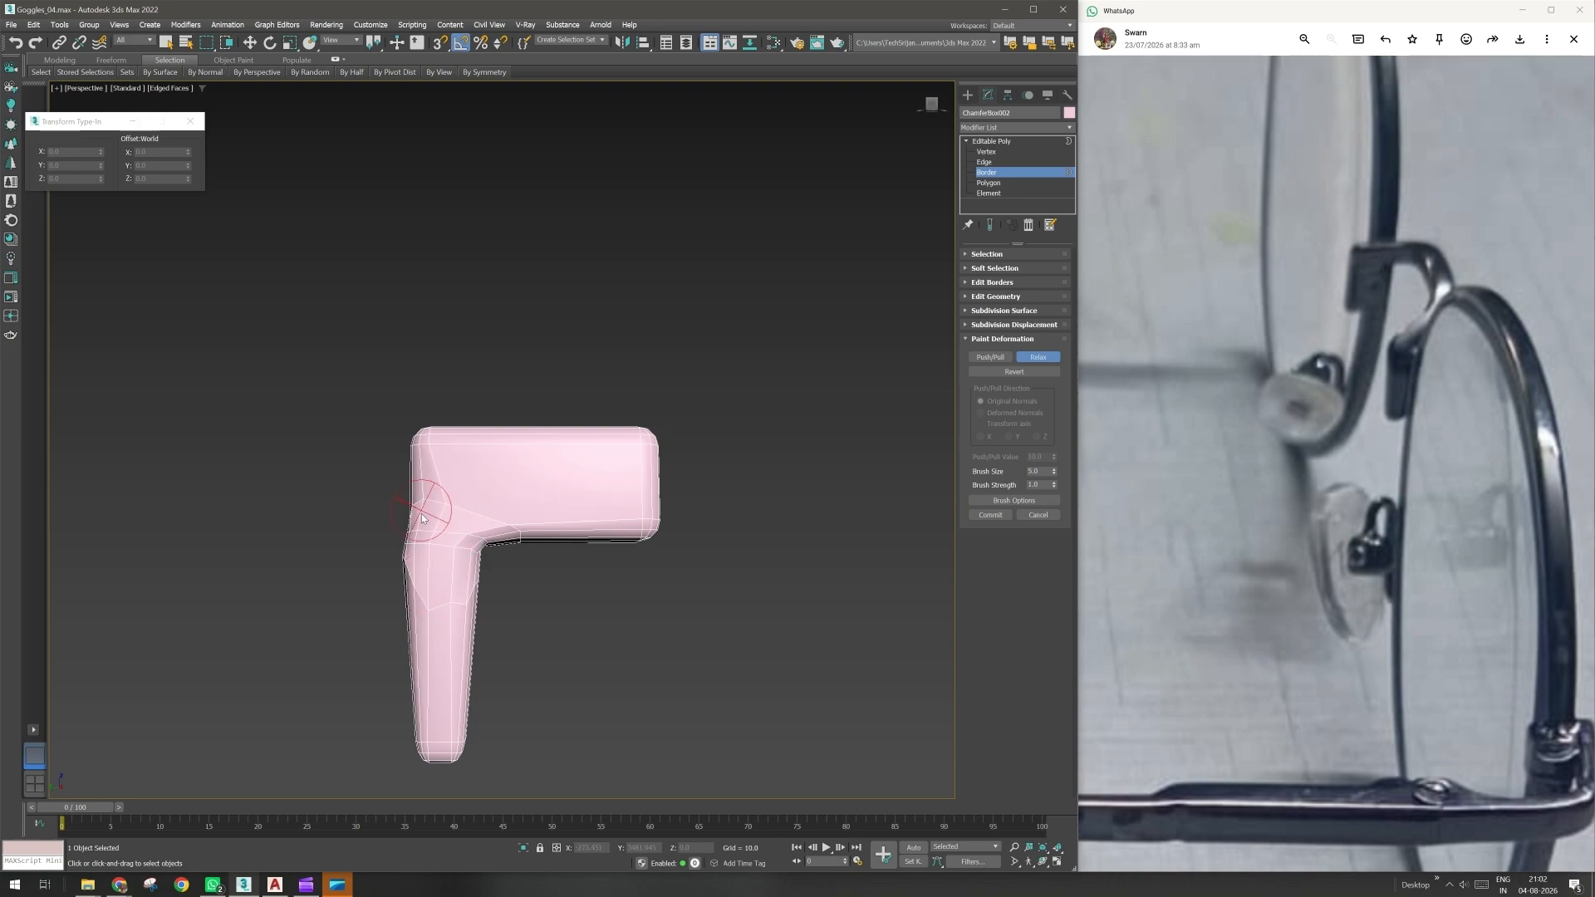
{"action": "mouse_move", "coordinate": [422, 518]}
{"action": "middle_mouse_down", "text": "alt"}
{"action": "mouse_move", "coordinate": [480, 603]}
{"action": "mouse_move", "coordinate": [515, 616]}
{"action": "middle_mouse_up", "text": "alt"}
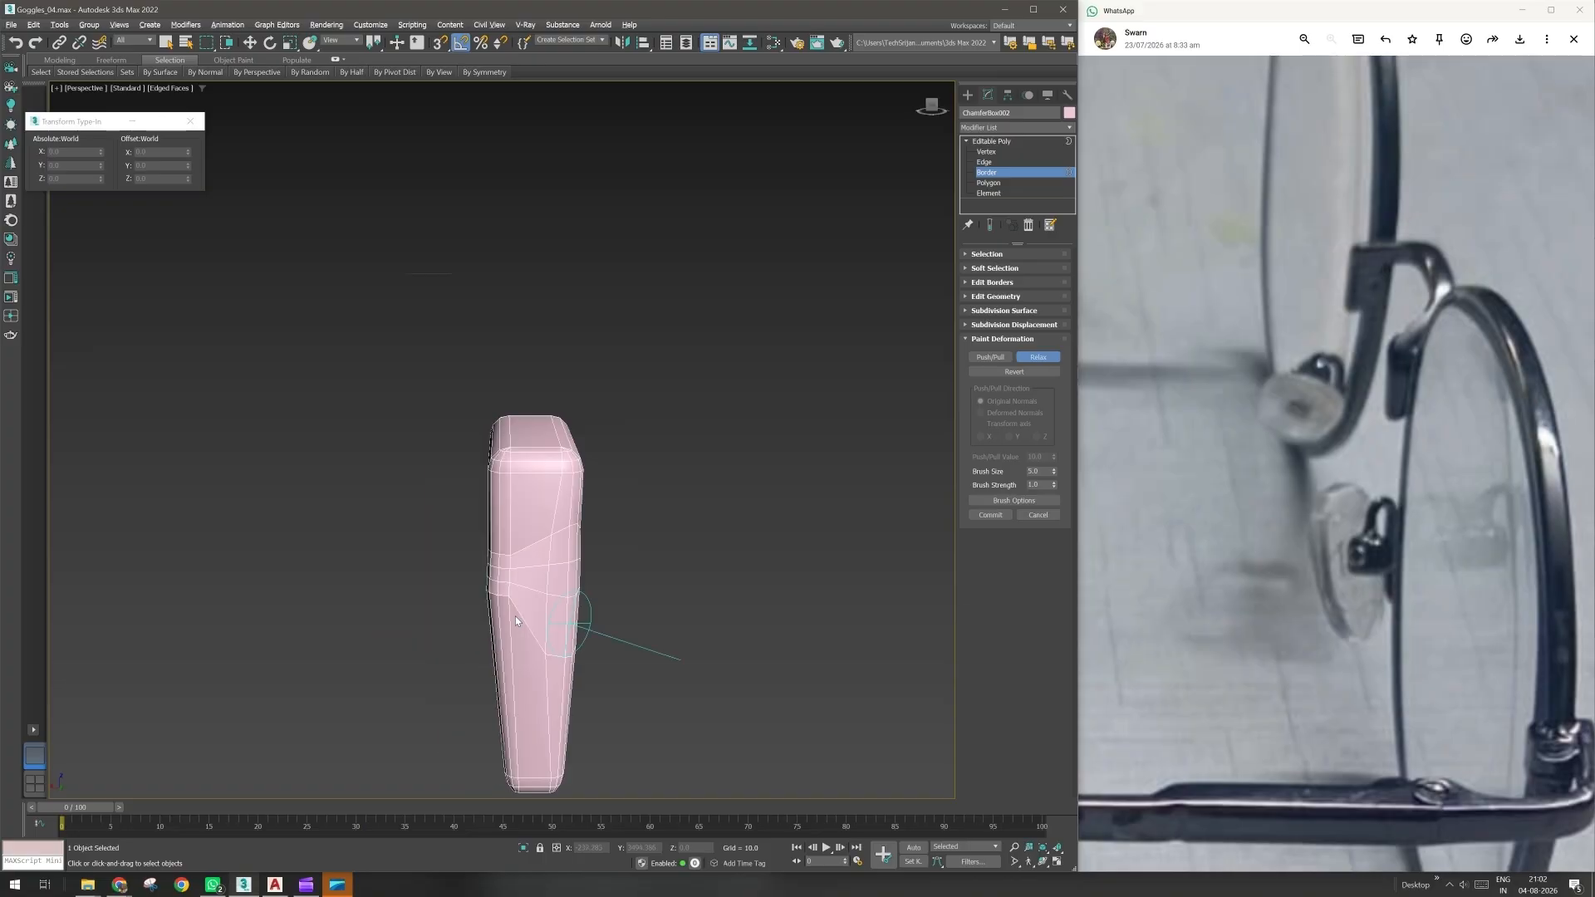
- Relax the joint's narrow outer side and the inner corner seen from the reverse face
{"action": "left_click_drag", "start_coordinate": [515, 616], "coordinate": [513, 595]}
{"action": "middle_click_drag", "start_coordinate": [514, 595], "coordinate": [579, 598], "text": "alt"}
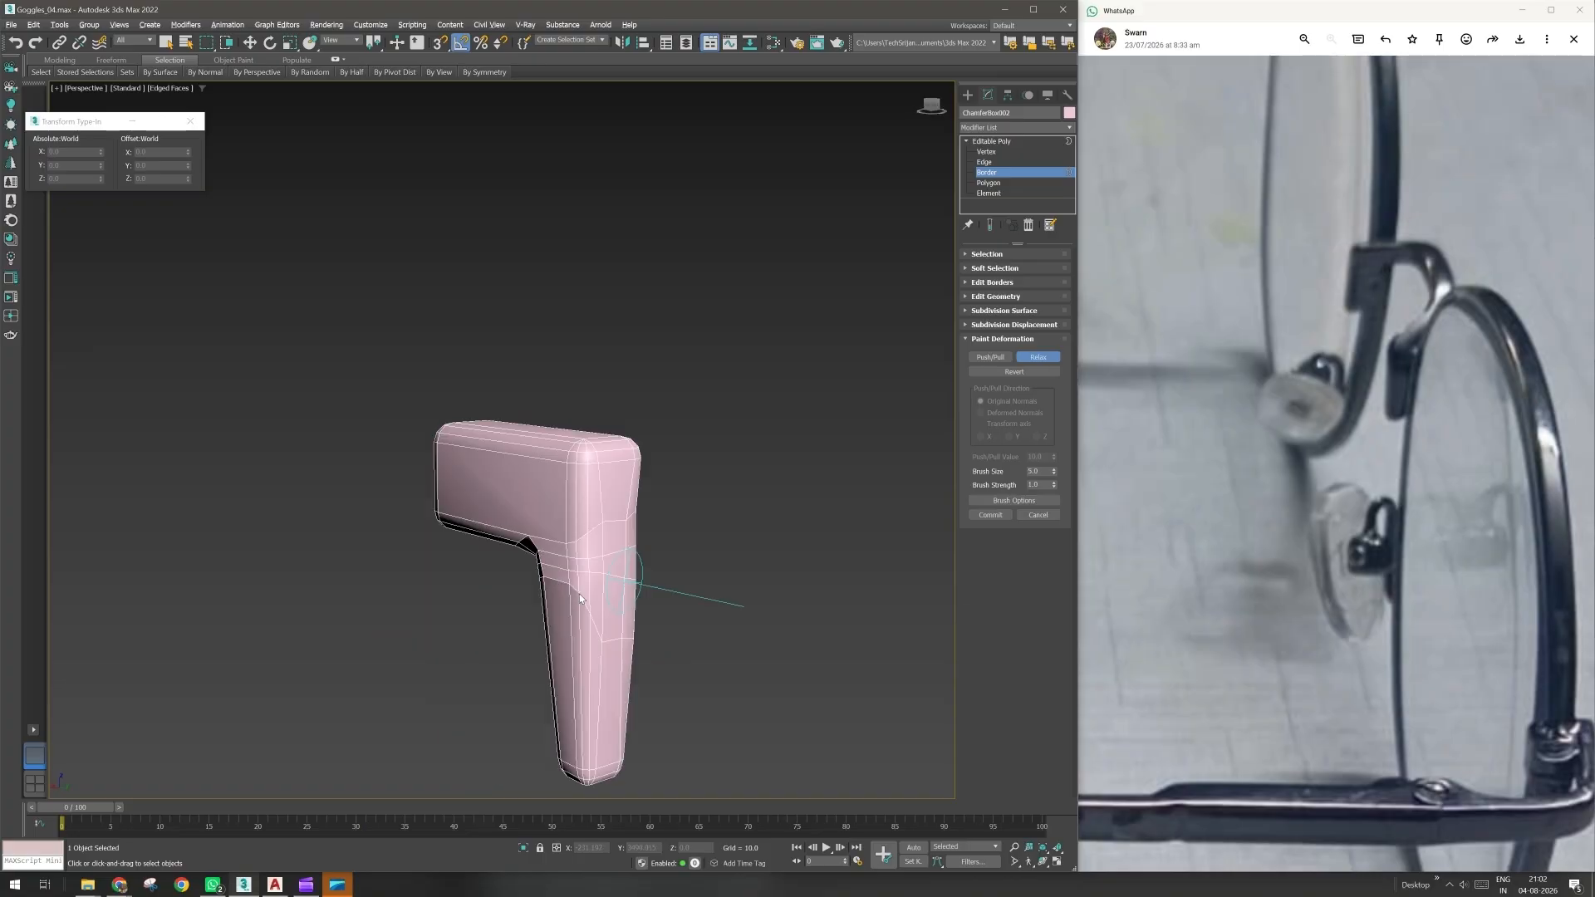
{"action": "left_click_drag", "start_coordinate": [580, 598], "coordinate": [583, 581]}
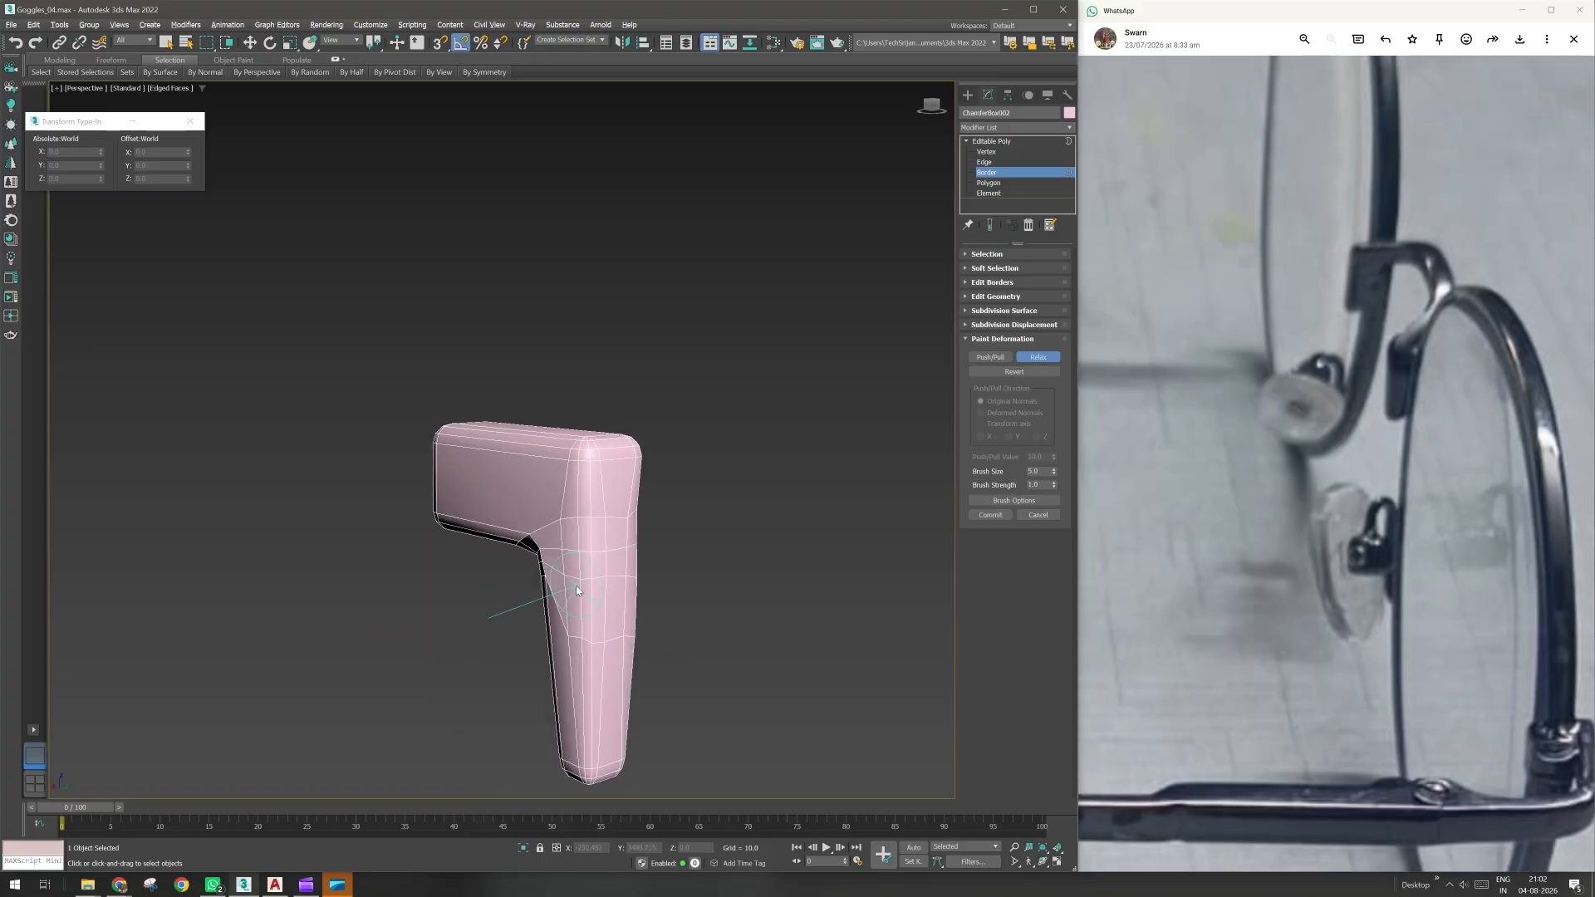
{"action": "mouse_move", "coordinate": [576, 585]}
{"action": "middle_mouse_down", "text": "alt"}
{"action": "mouse_move", "coordinate": [592, 568]}
{"action": "mouse_move", "coordinate": [566, 526]}
{"action": "middle_mouse_up", "text": "alt"}
{"action": "left_click_drag", "start_coordinate": [566, 527], "coordinate": [574, 571]}
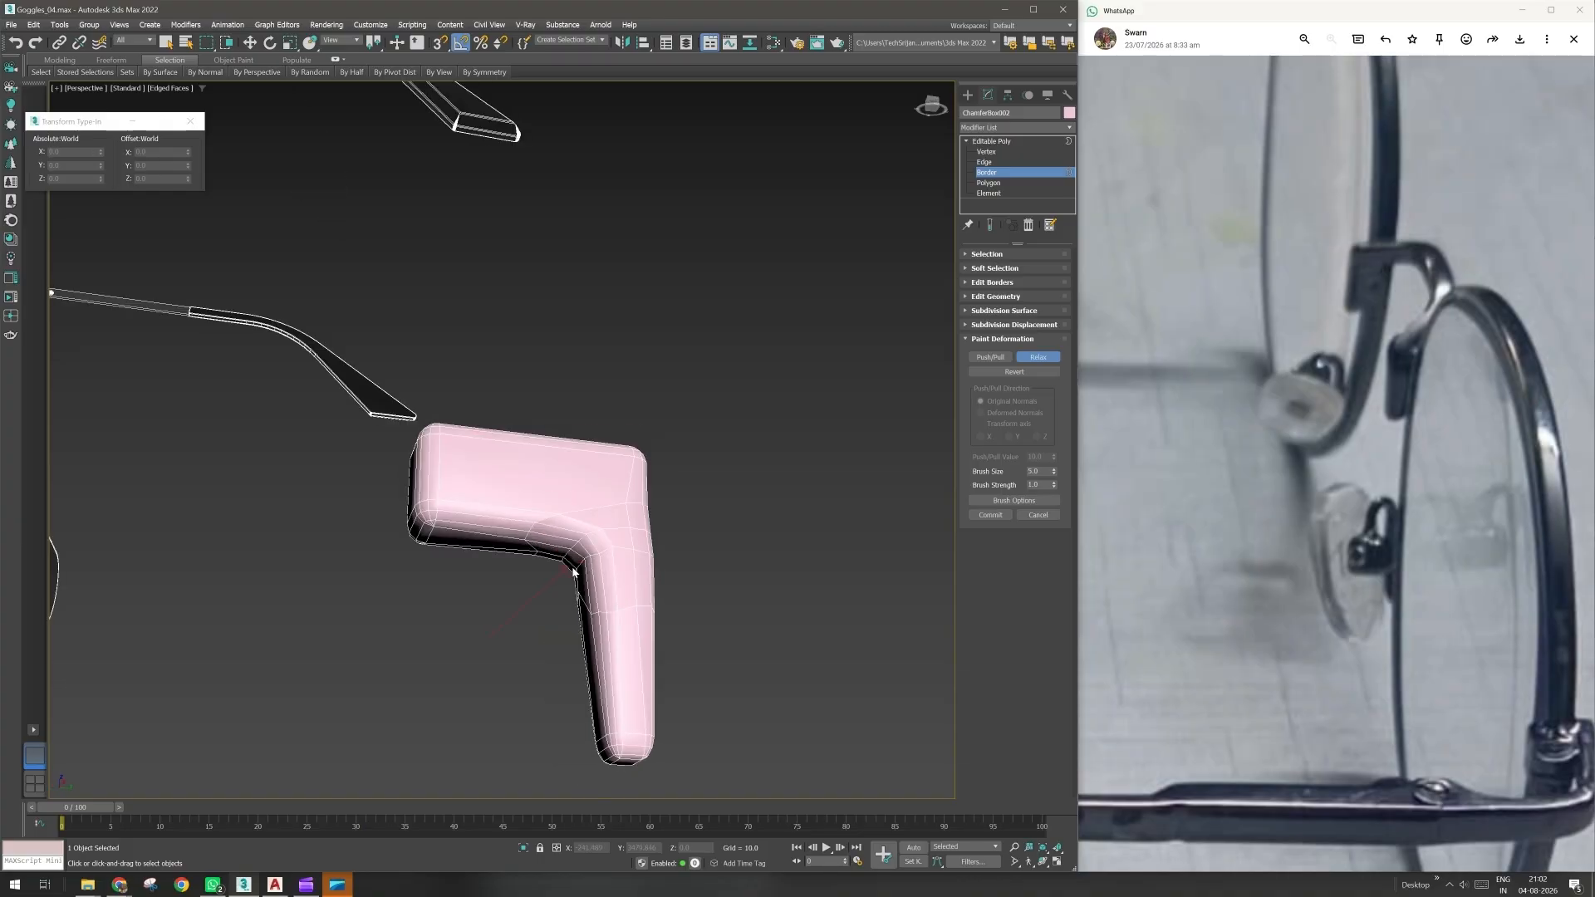
- Relax the joint further where the upper stem meets the block, including its outer edge
{"action": "mouse_move", "coordinate": [573, 606]}
{"action": "middle_mouse_down", "text": "alt"}
{"action": "mouse_move", "coordinate": [612, 615]}
{"action": "mouse_move", "coordinate": [521, 542]}
{"action": "mouse_move", "coordinate": [583, 616]}
{"action": "mouse_move", "coordinate": [516, 540]}
{"action": "mouse_move", "coordinate": [476, 556]}
{"action": "middle_mouse_up", "text": "alt"}
{"action": "left_click_drag", "start_coordinate": [475, 556], "coordinate": [443, 586]}
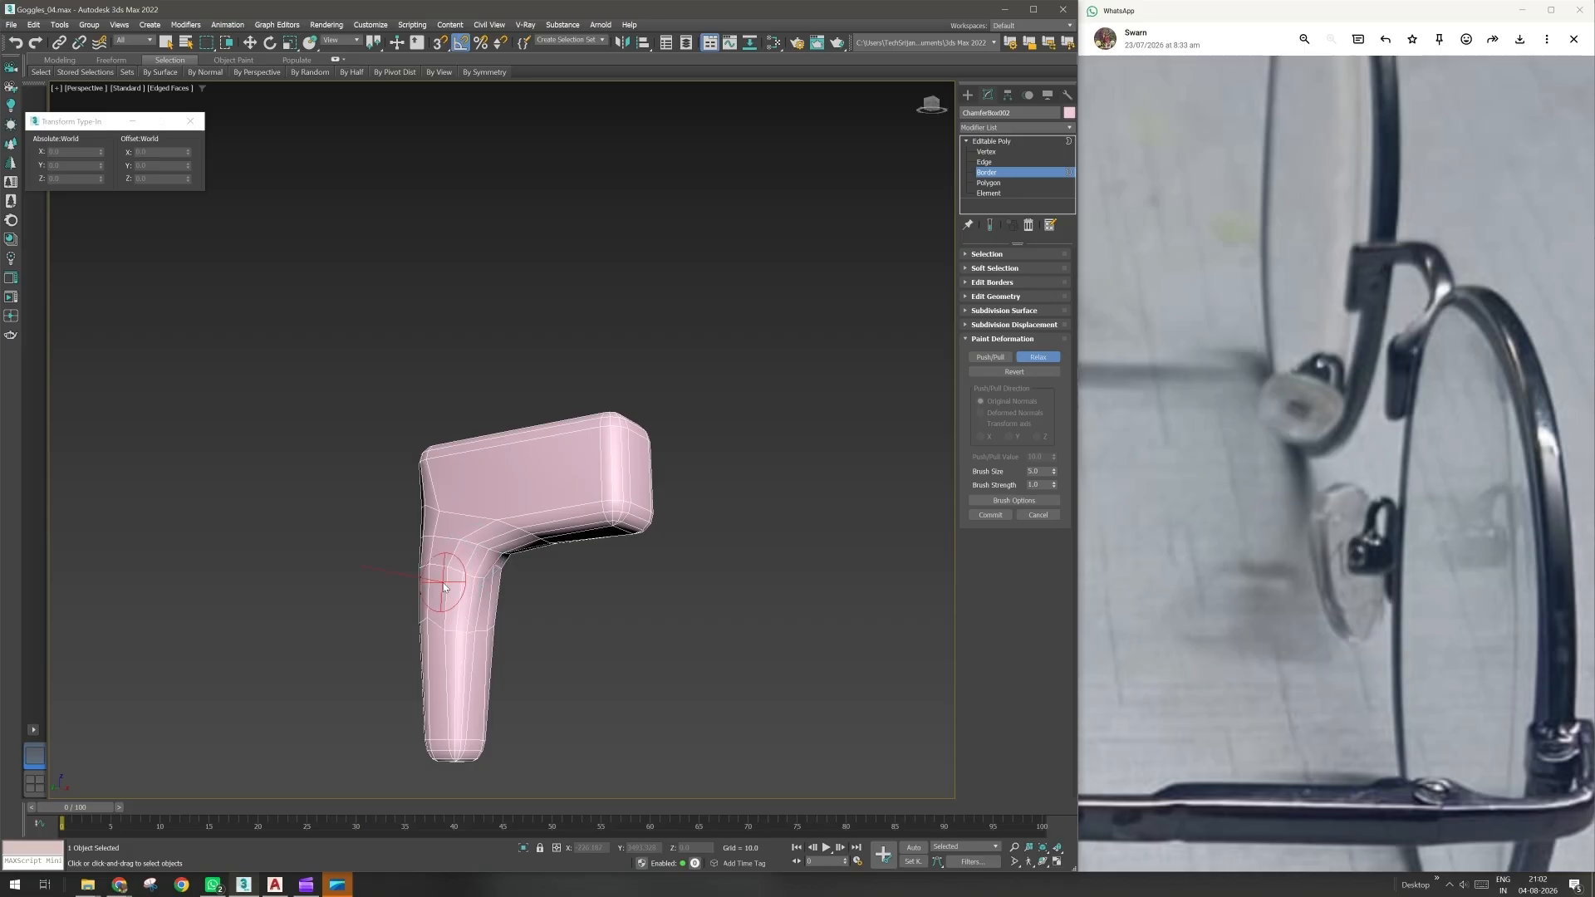
{"action": "middle_click_drag", "start_coordinate": [444, 586], "coordinate": [491, 670], "text": "alt"}
{"action": "left_click_drag", "start_coordinate": [491, 670], "coordinate": [406, 614]}
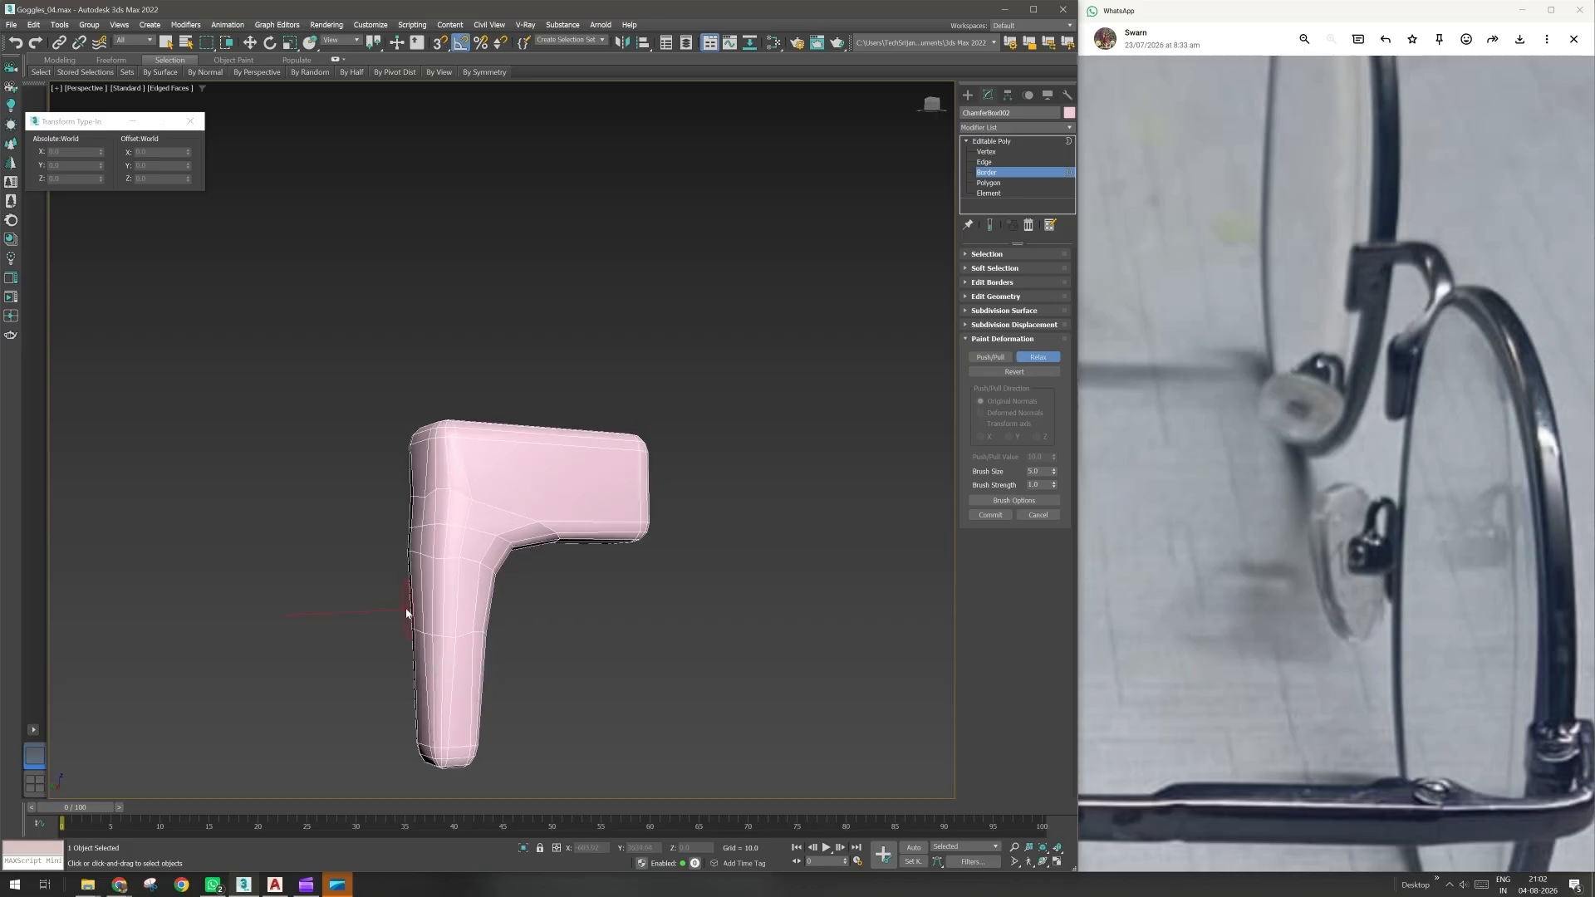
{"action": "mouse_move", "coordinate": [406, 613]}
{"action": "middle_mouse_down", "text": "alt"}
{"action": "mouse_move", "coordinate": [550, 658]}
{"action": "mouse_move", "coordinate": [586, 624]}
{"action": "middle_mouse_up", "text": "alt"}
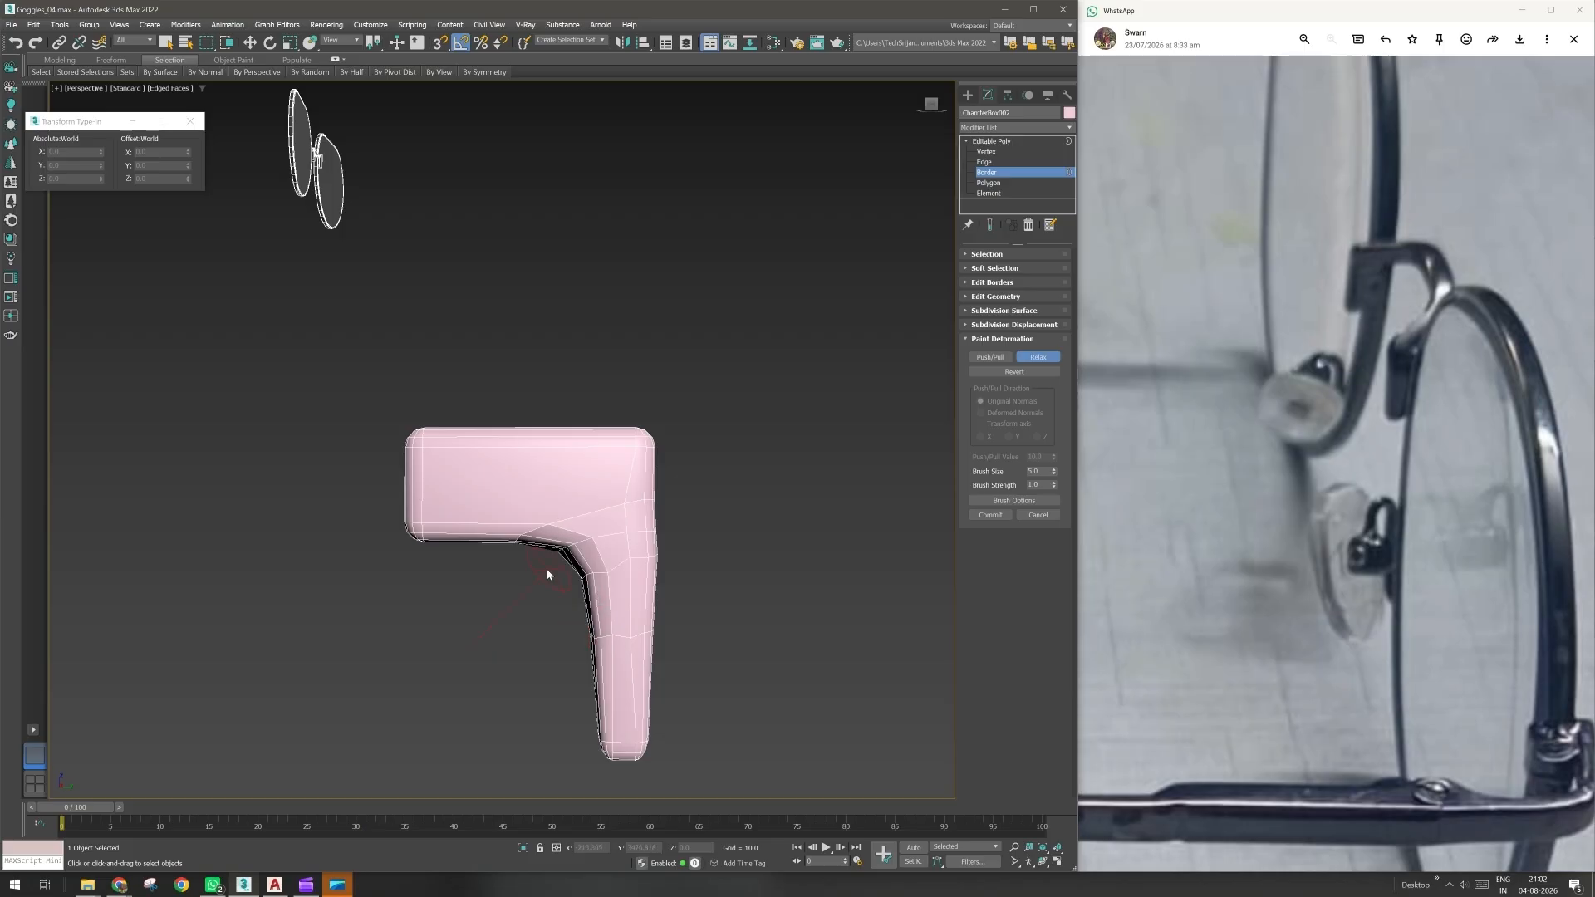
{"action": "mouse_move", "coordinate": [547, 574]}
{"action": "middle_mouse_down", "text": "alt"}
{"action": "mouse_move", "coordinate": [549, 588]}
{"action": "mouse_move", "coordinate": [665, 577]}
{"action": "mouse_move", "coordinate": [447, 481]}
{"action": "mouse_move", "coordinate": [512, 521]}
{"action": "middle_mouse_up", "text": "alt"}
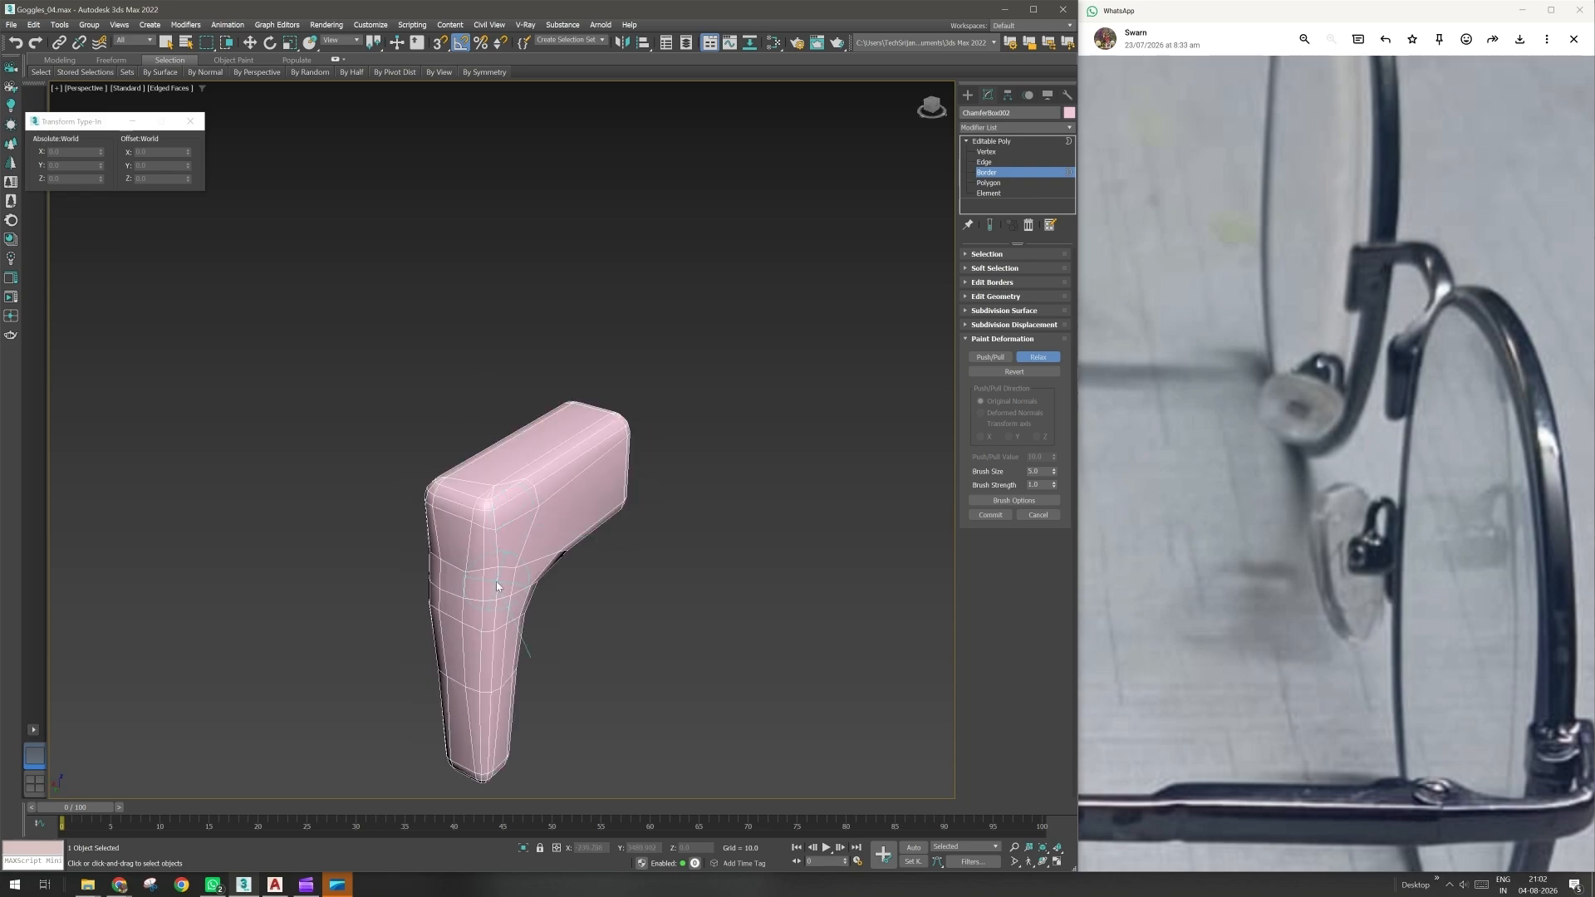
- Undo the last relax stroke, then brush across the upper stem to even out the joint and leave the Relax brush
{"action": "key", "text": "ctrl+z"}
{"action": "middle_click_drag", "start_coordinate": [506, 580], "coordinate": [523, 555], "text": "alt"}
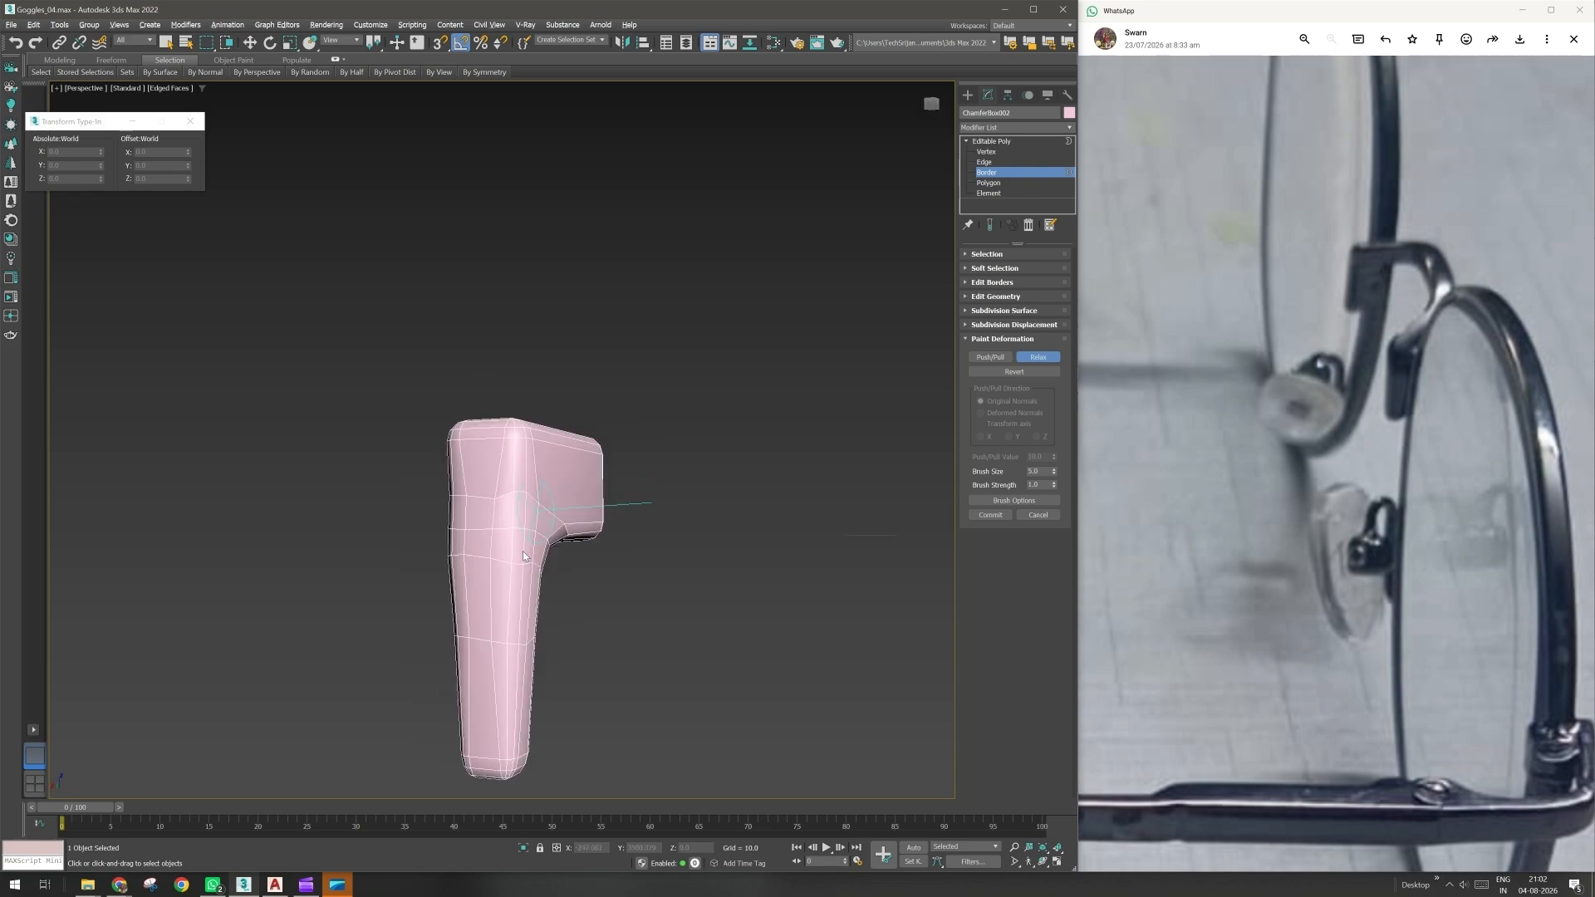
{"action": "left_click_drag", "start_coordinate": [522, 551], "coordinate": [421, 563]}
{"action": "middle_click_drag", "start_coordinate": [421, 561], "coordinate": [606, 542], "text": "alt"}
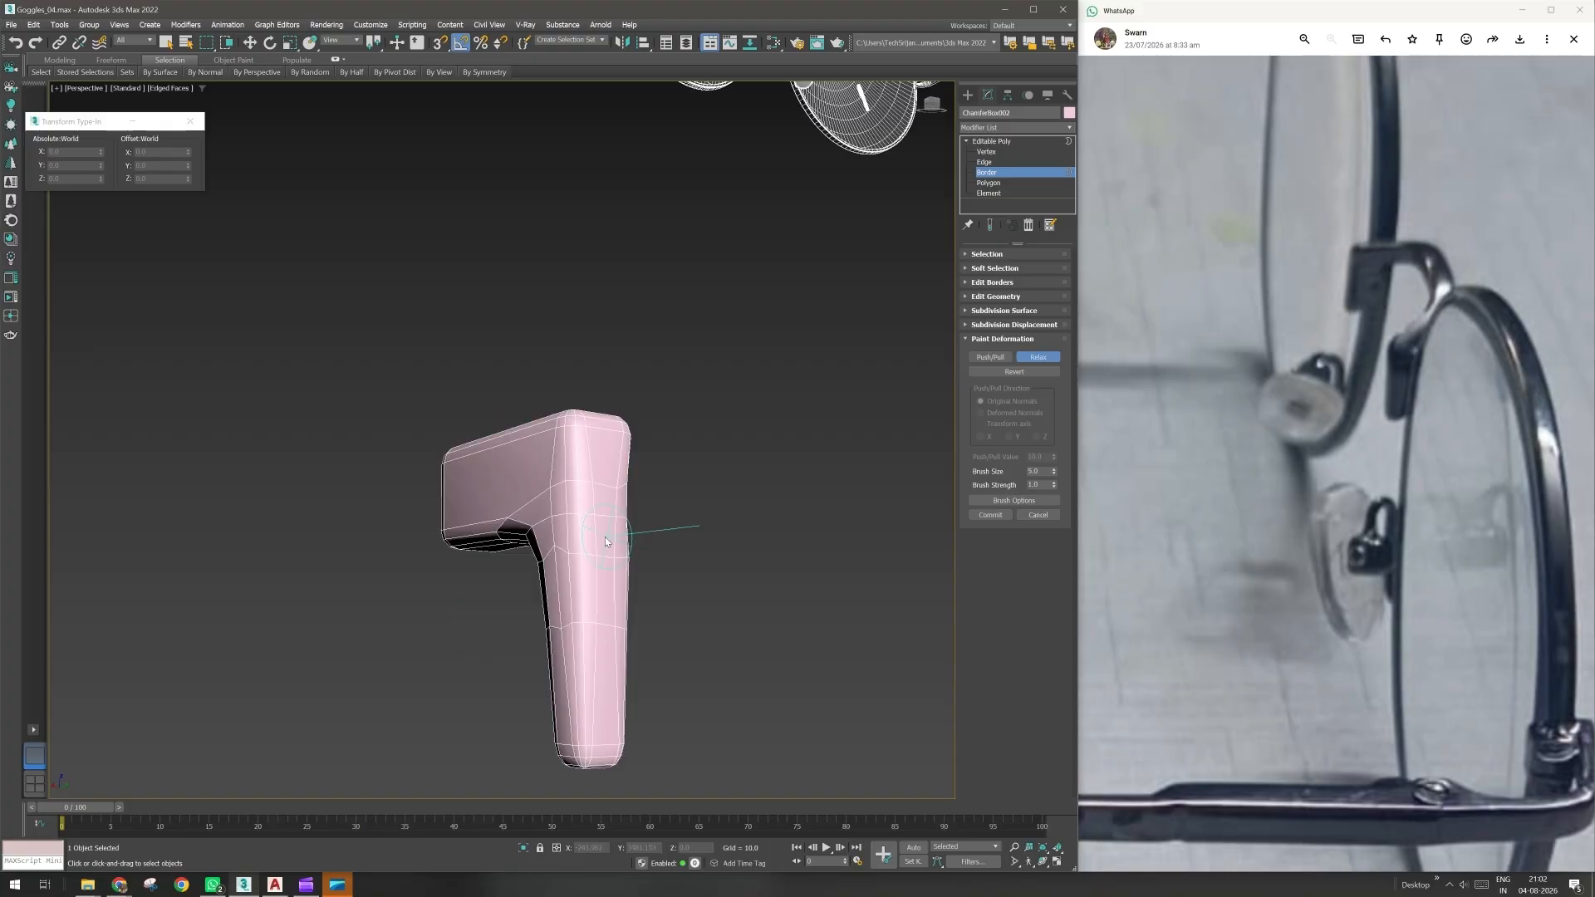
{"action": "middle_click_drag", "start_coordinate": [637, 611], "coordinate": [491, 615], "text": "alt"}
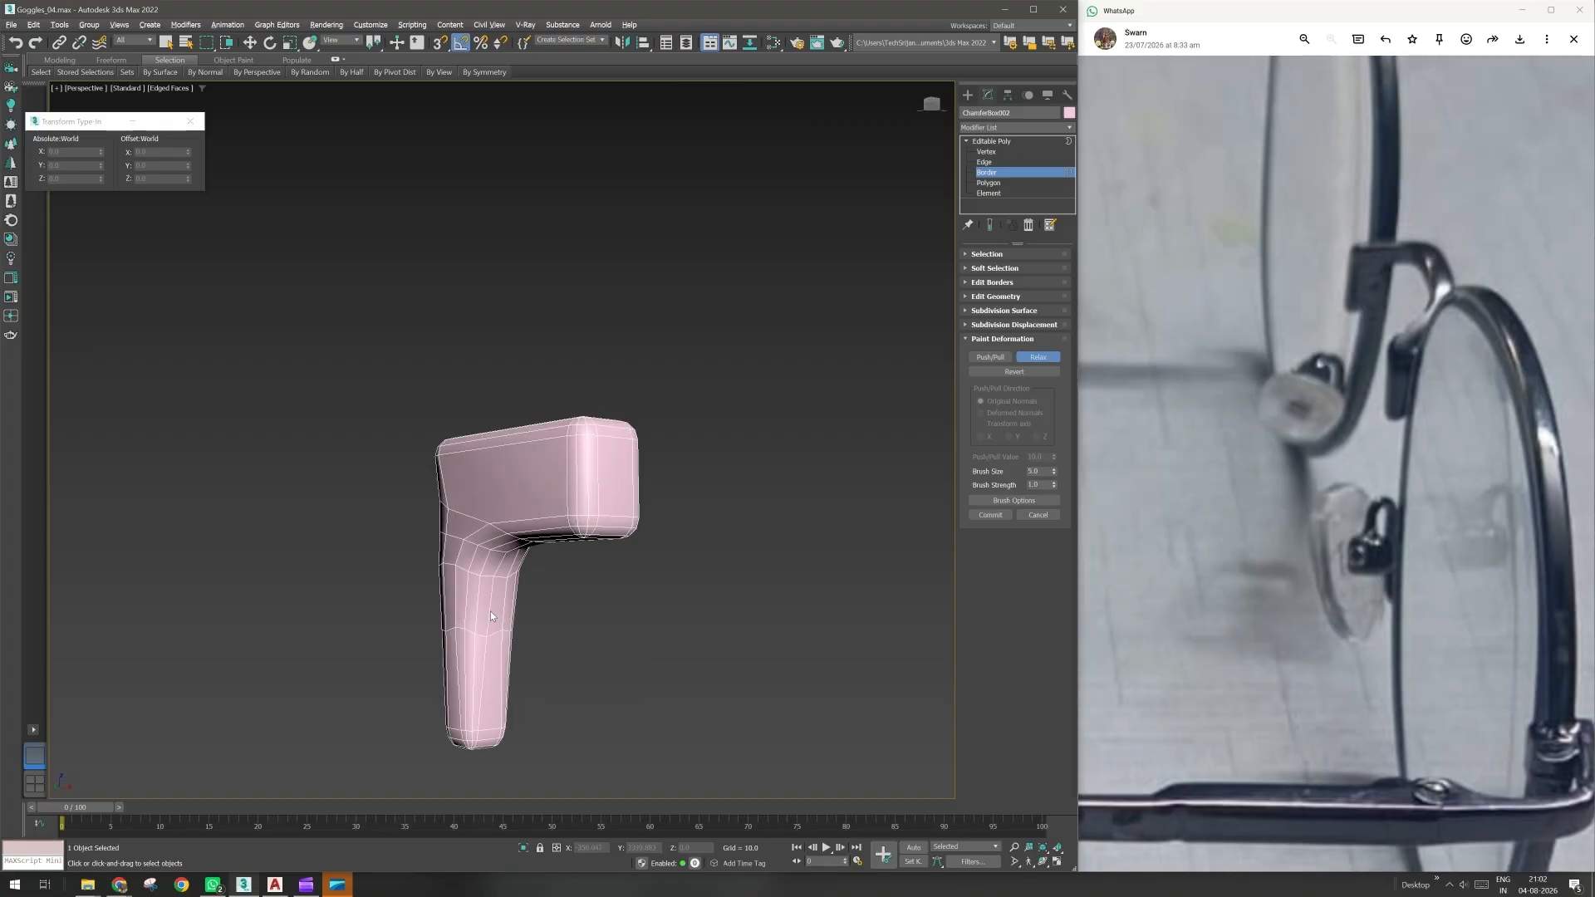
{"action": "key", "text": "w"}
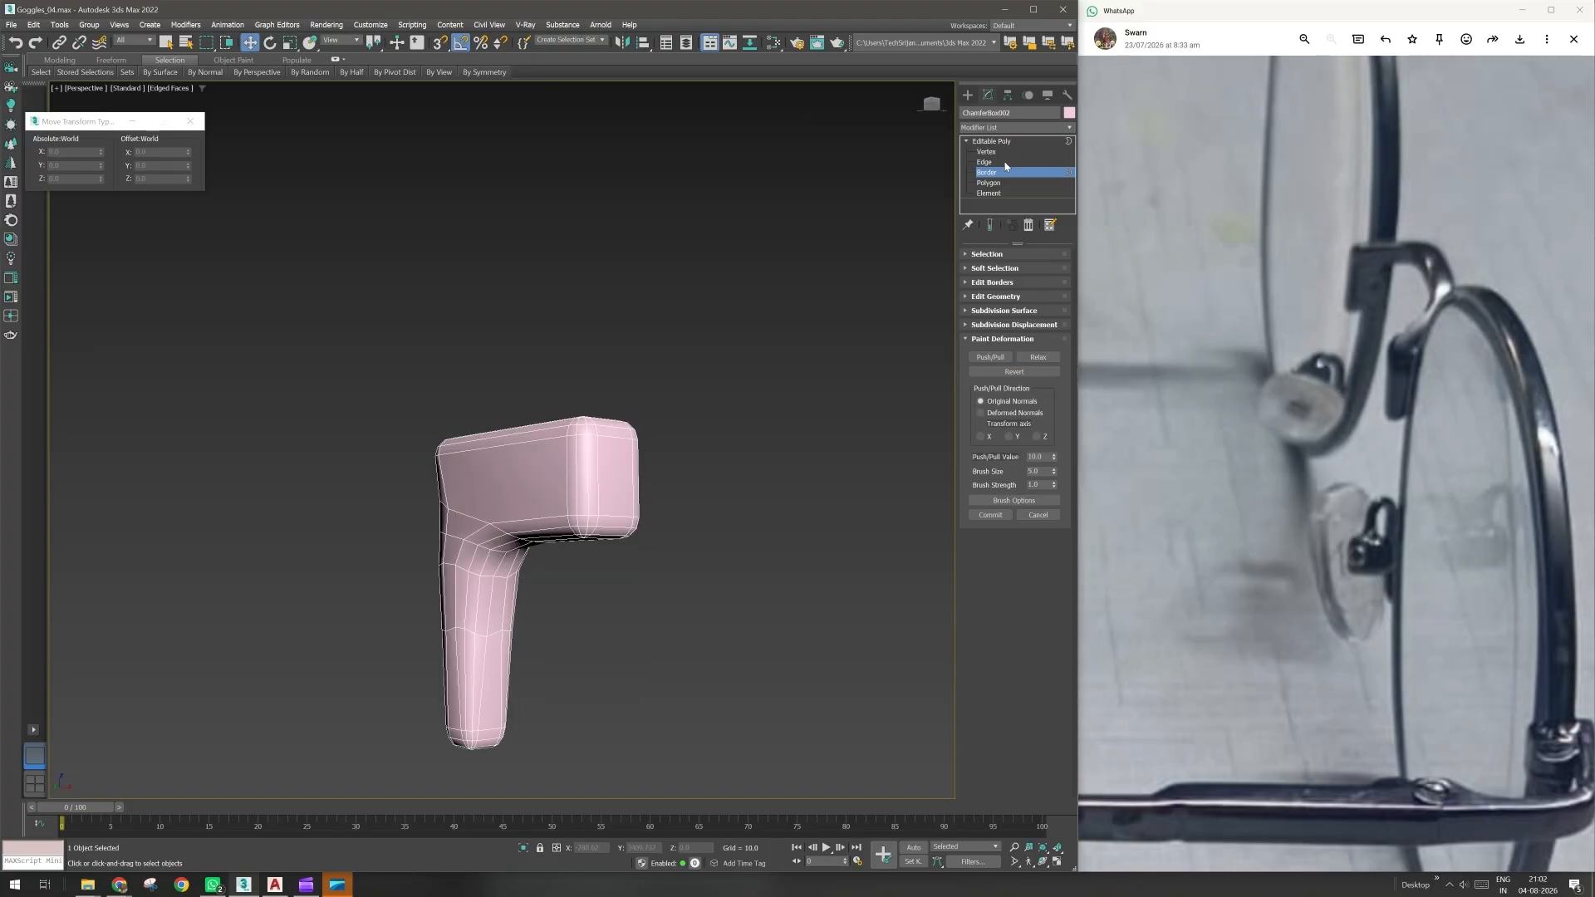
- Leave border editing for the whole-object level and turn on NURMS smoothing for the connector
{"action": "left_click", "coordinate": [1004, 170]}
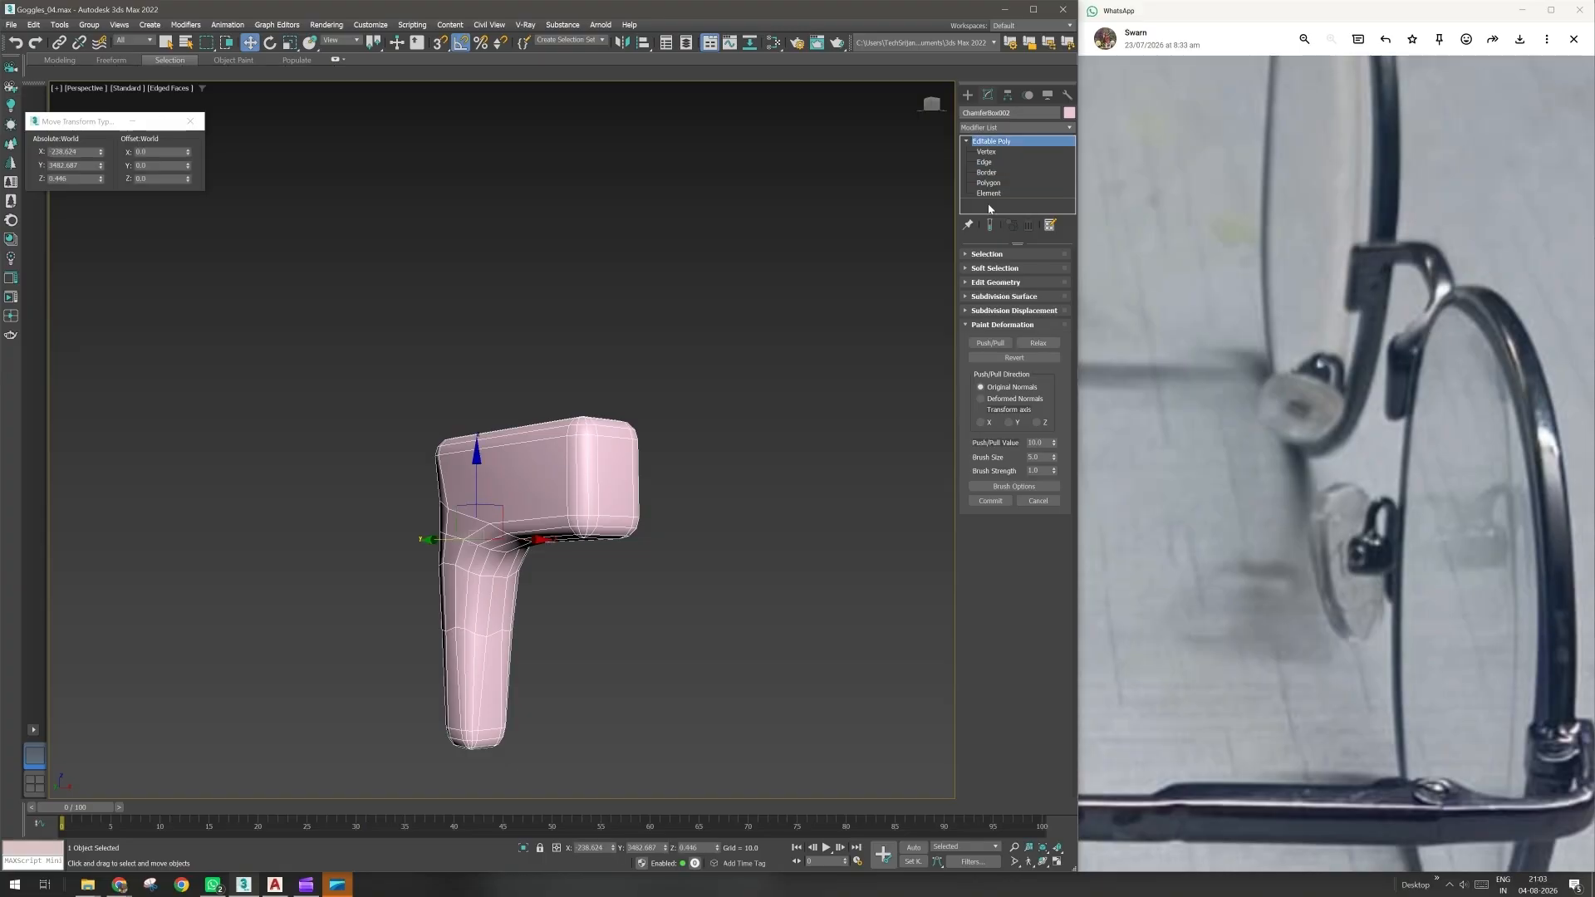
{"action": "right_click", "coordinate": [618, 483]}
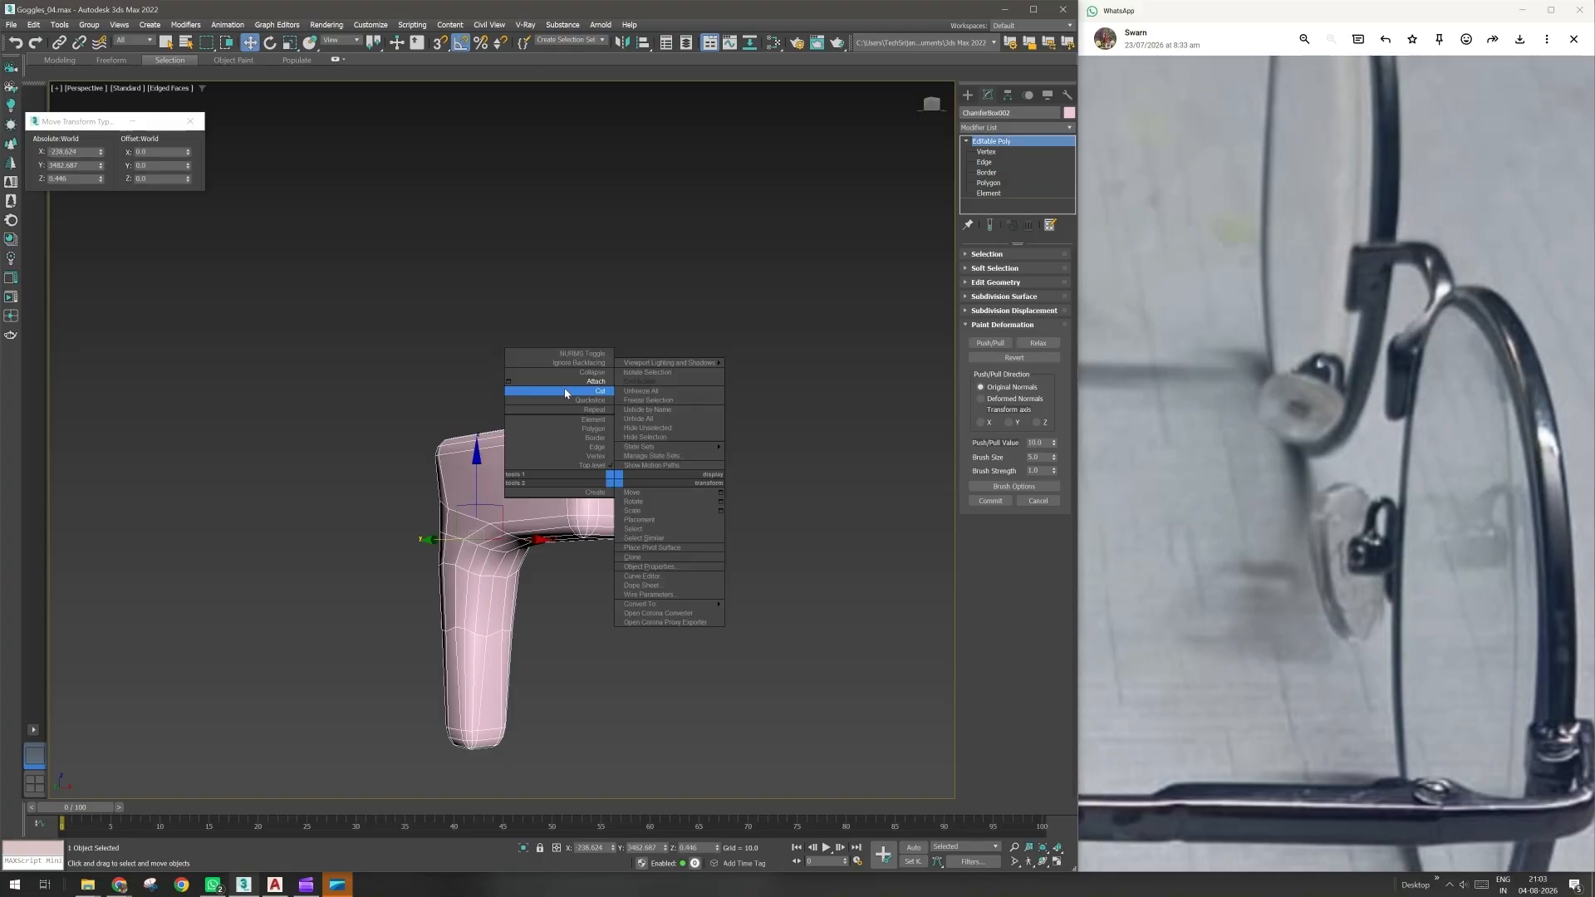
{"action": "left_click", "coordinate": [566, 393]}
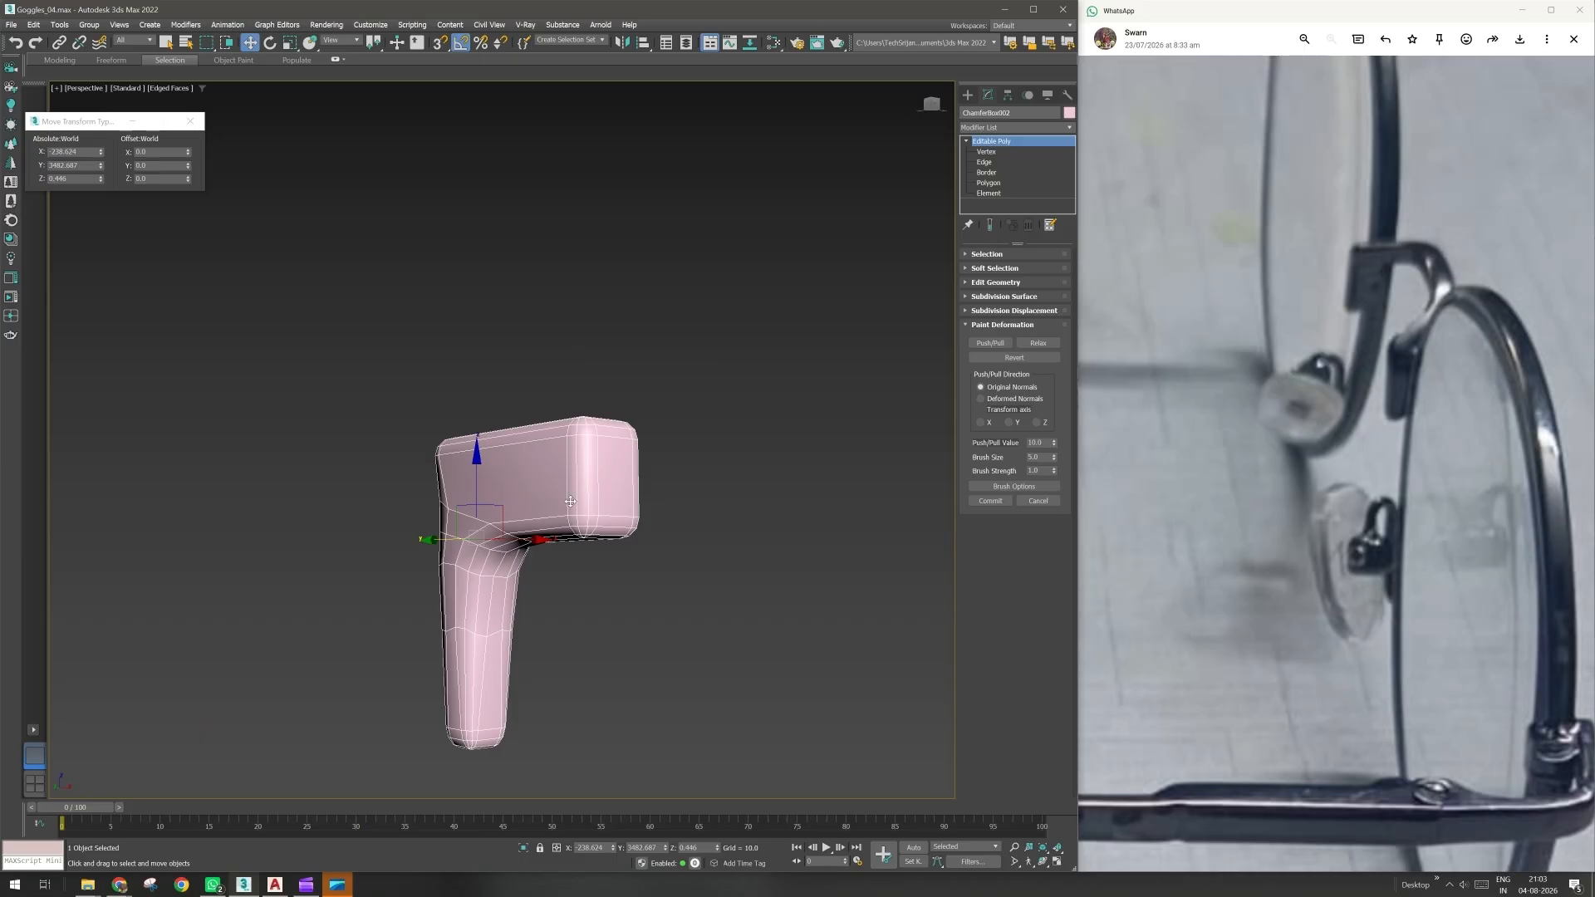
{"action": "middle_click_drag", "start_coordinate": [571, 556], "coordinate": [591, 625], "text": "alt"}
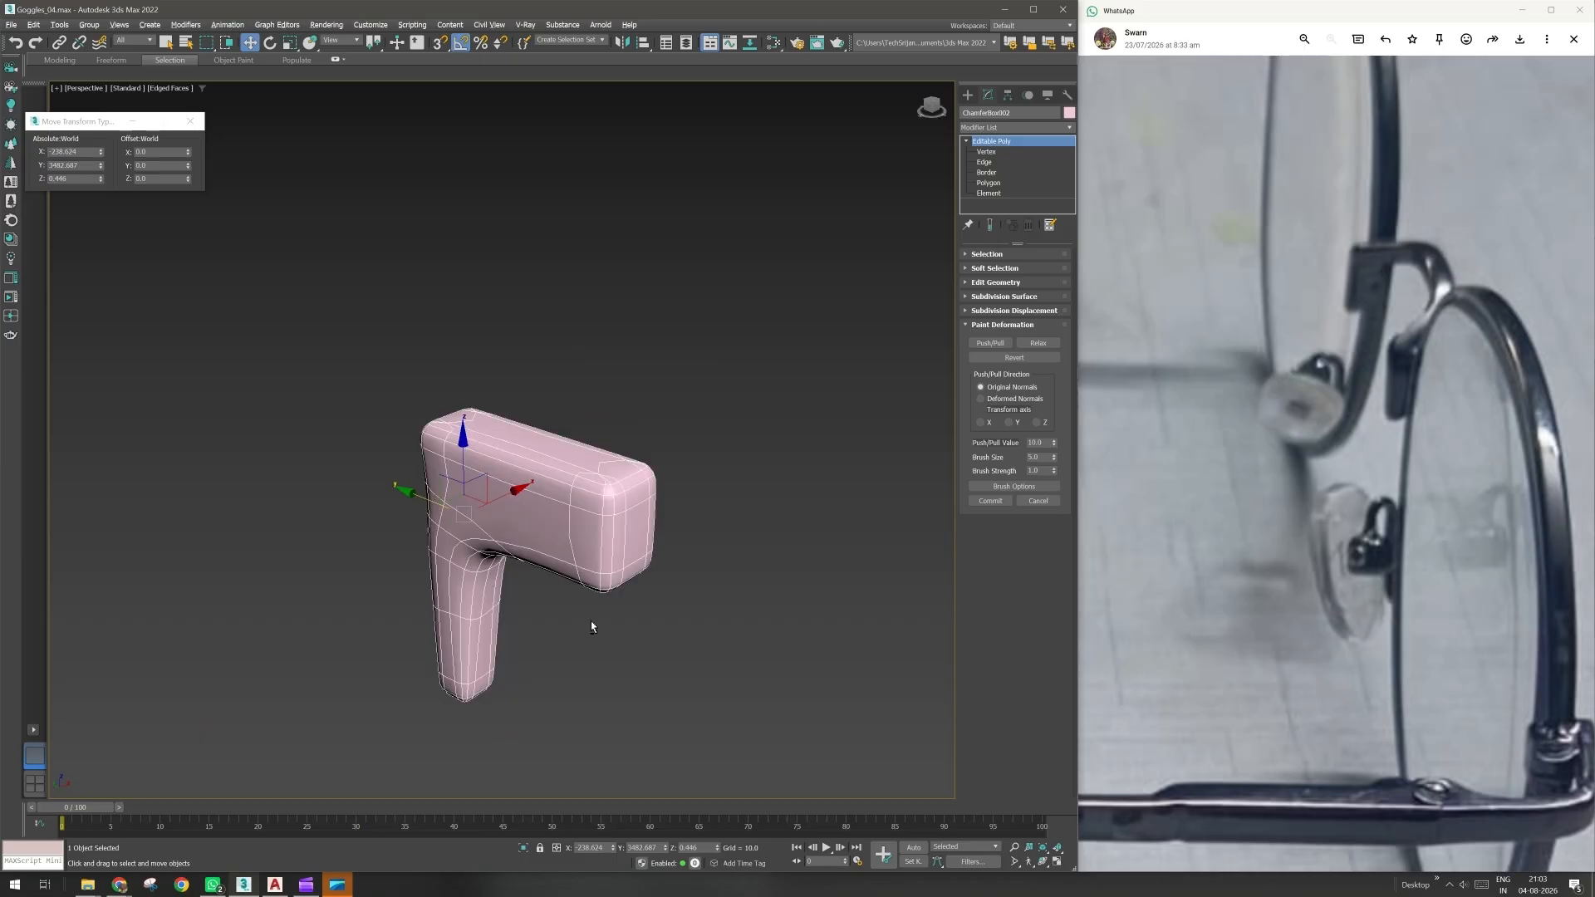
{"action": "right_click", "coordinate": [588, 588]}
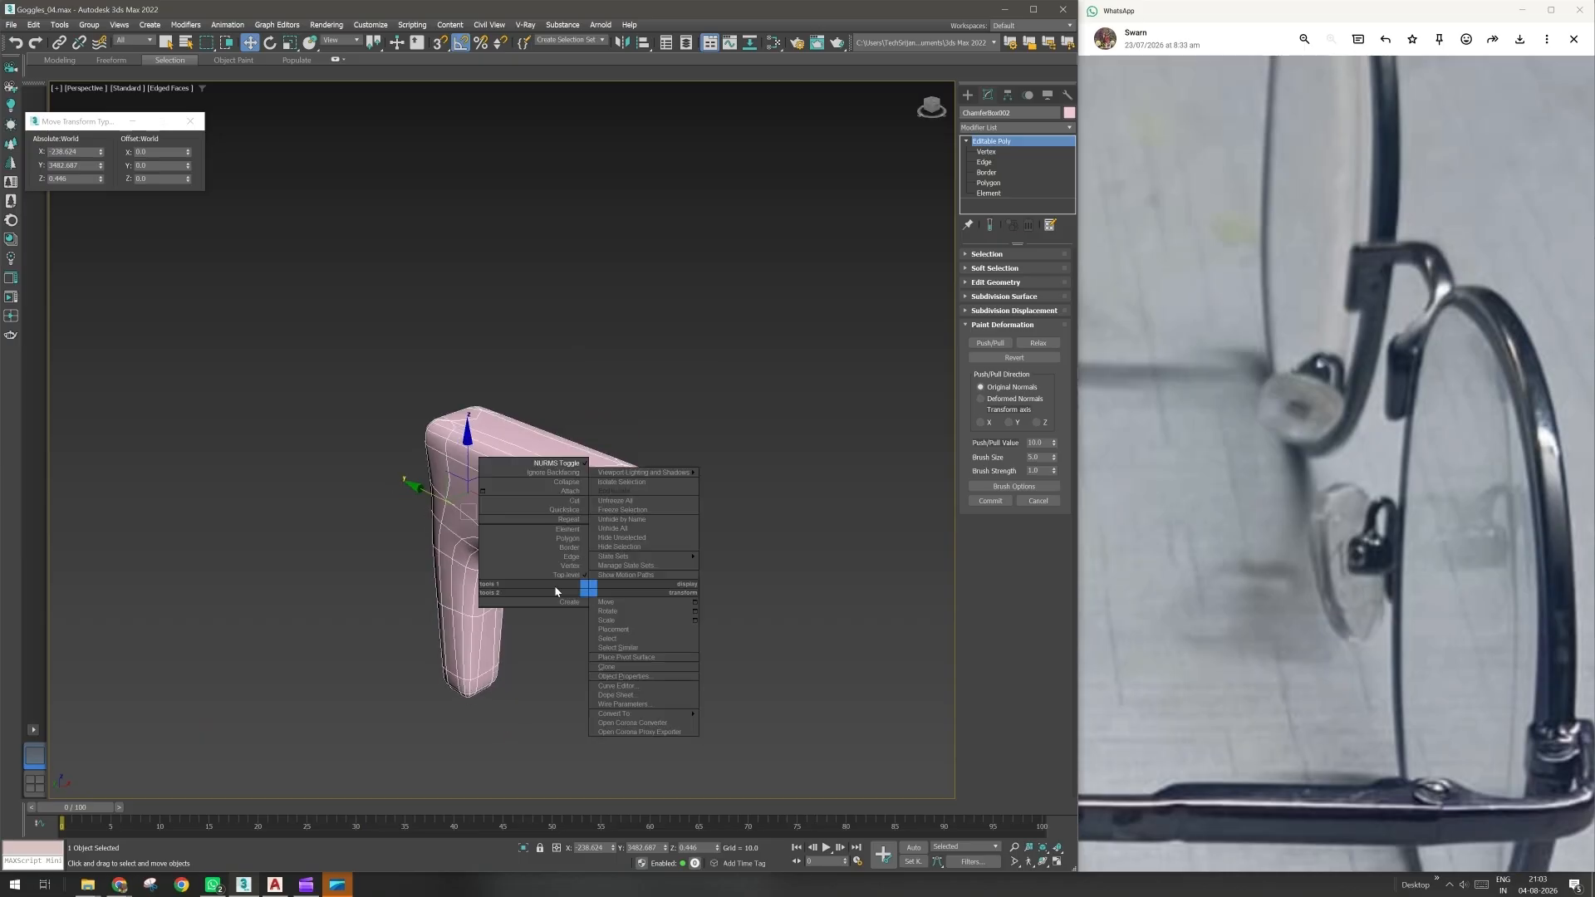
{"action": "left_click", "coordinate": [550, 463]}
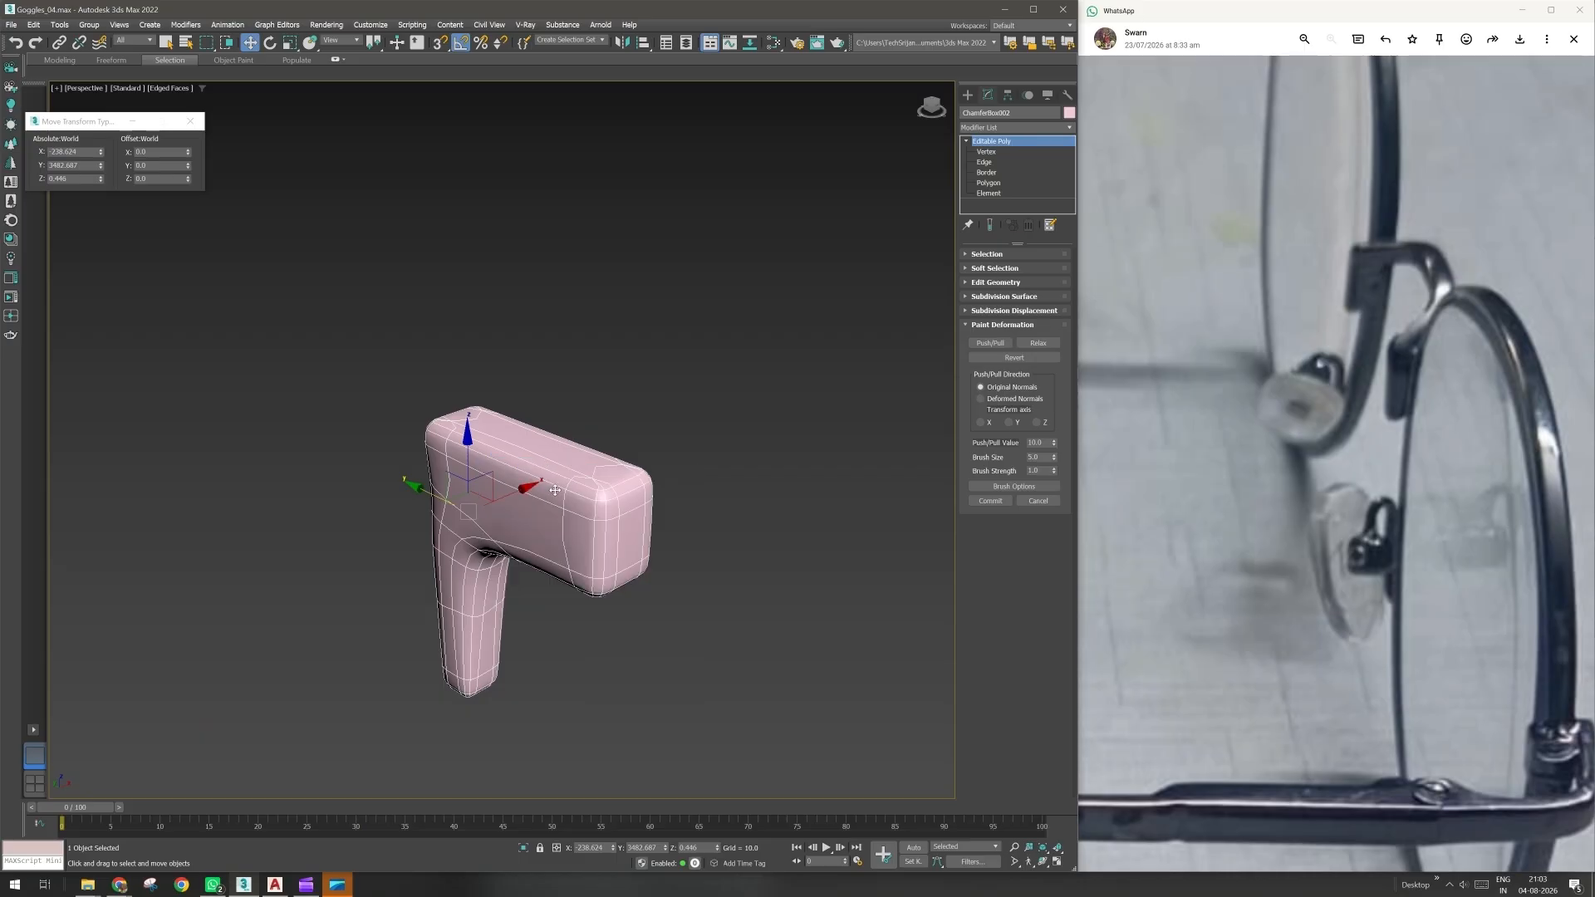
- Compare the connector with NURMS subdivision off and on, and inspect its smoothed surface with the edges hidden
{"action": "right_click", "coordinate": [554, 487]}
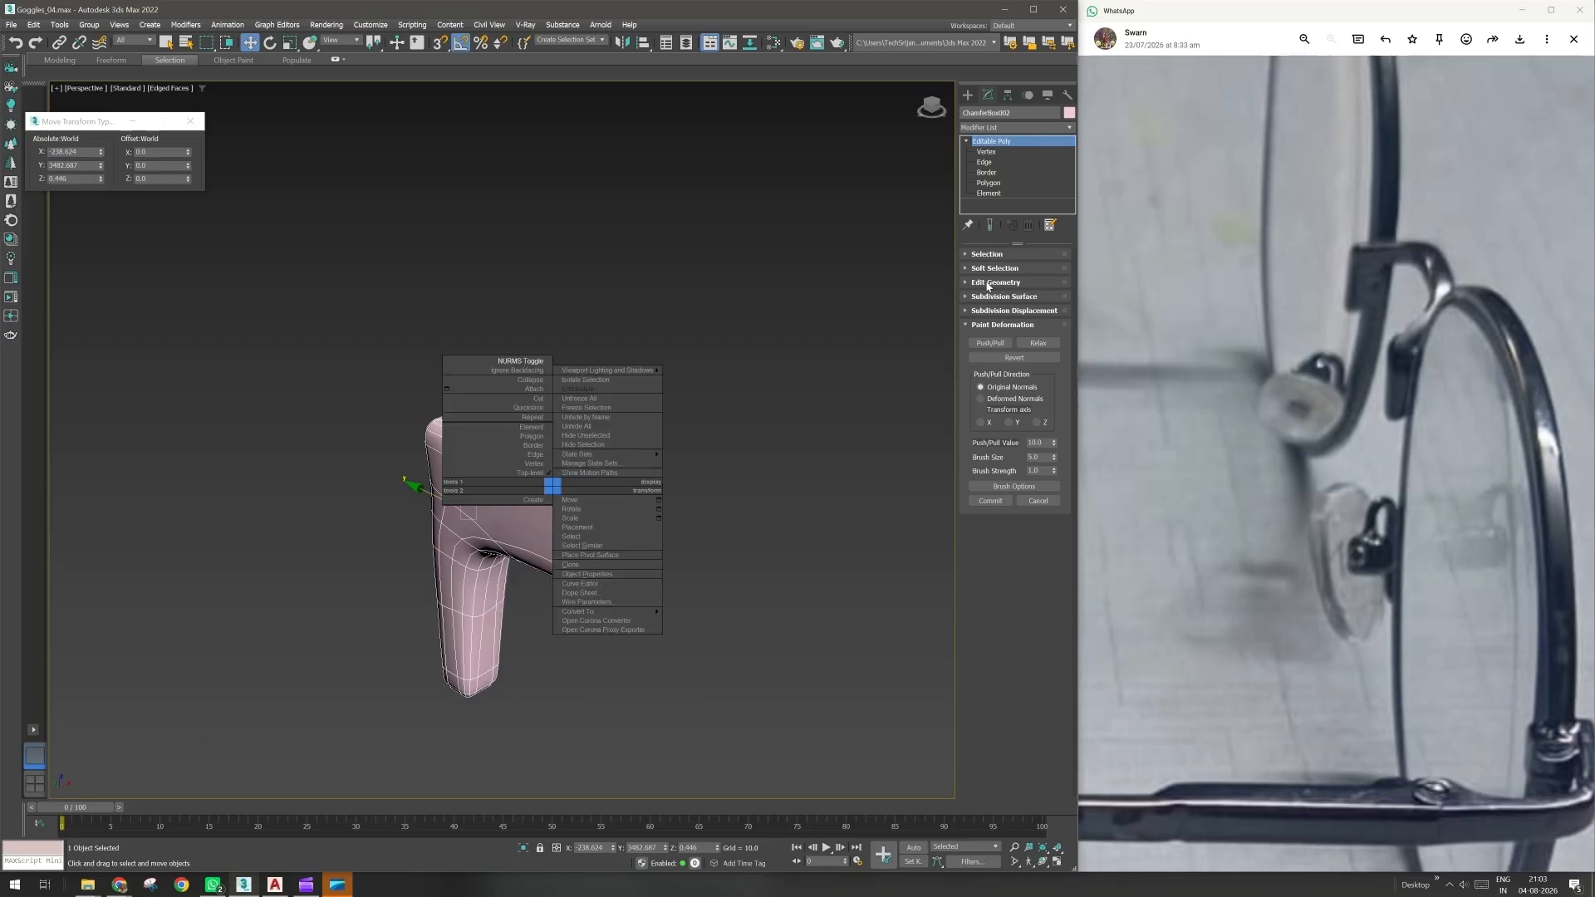
{"action": "left_click", "coordinate": [988, 312]}
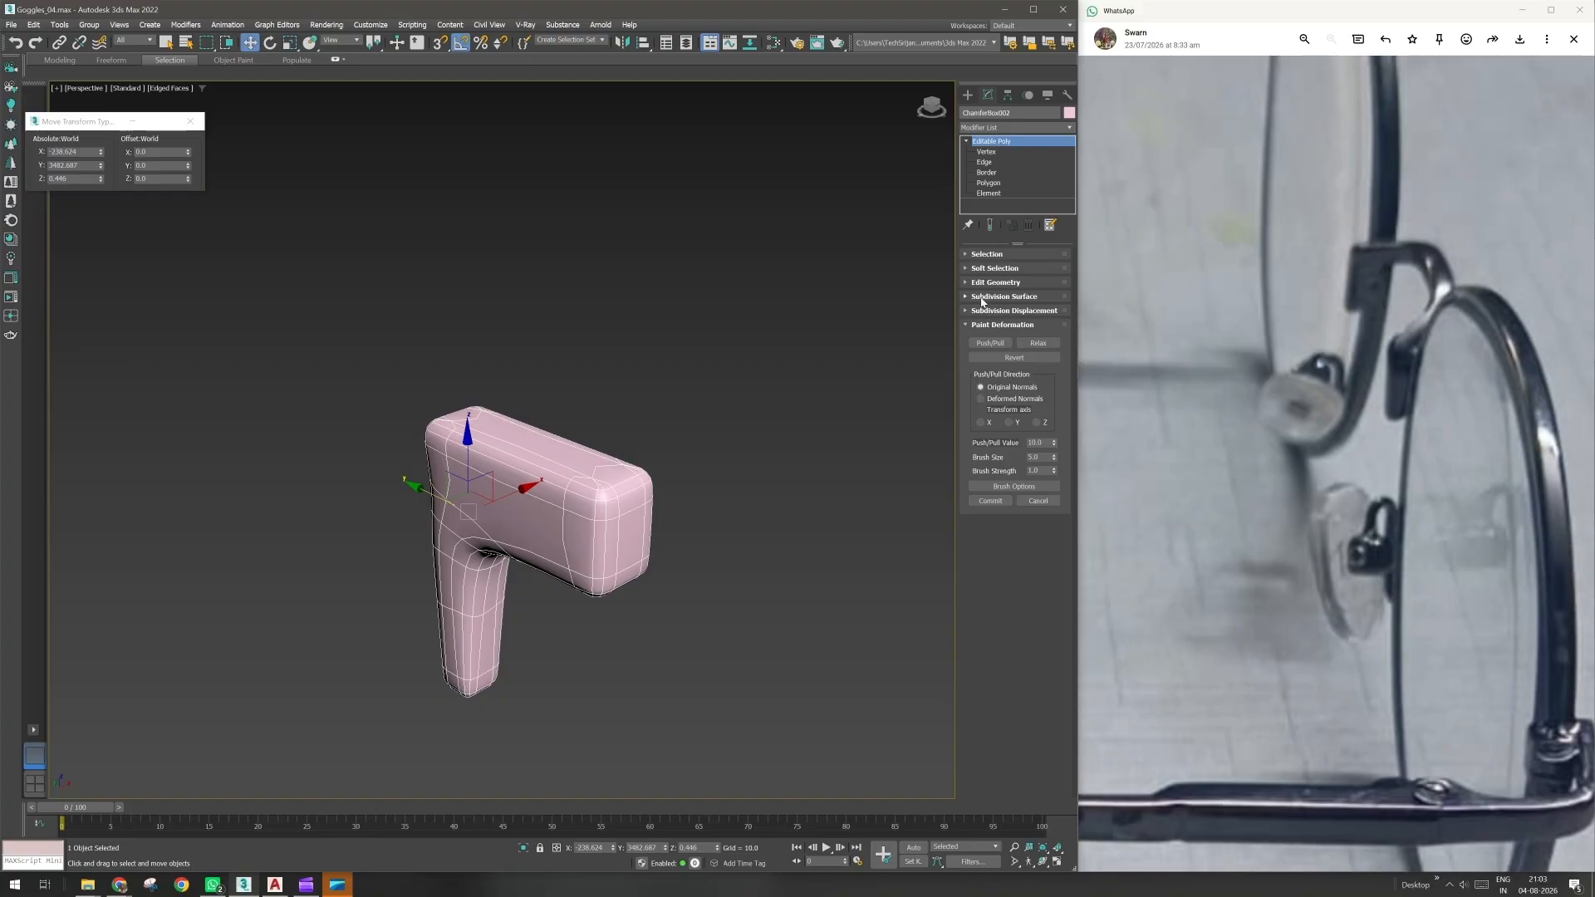
{"action": "left_click", "coordinate": [997, 296]}
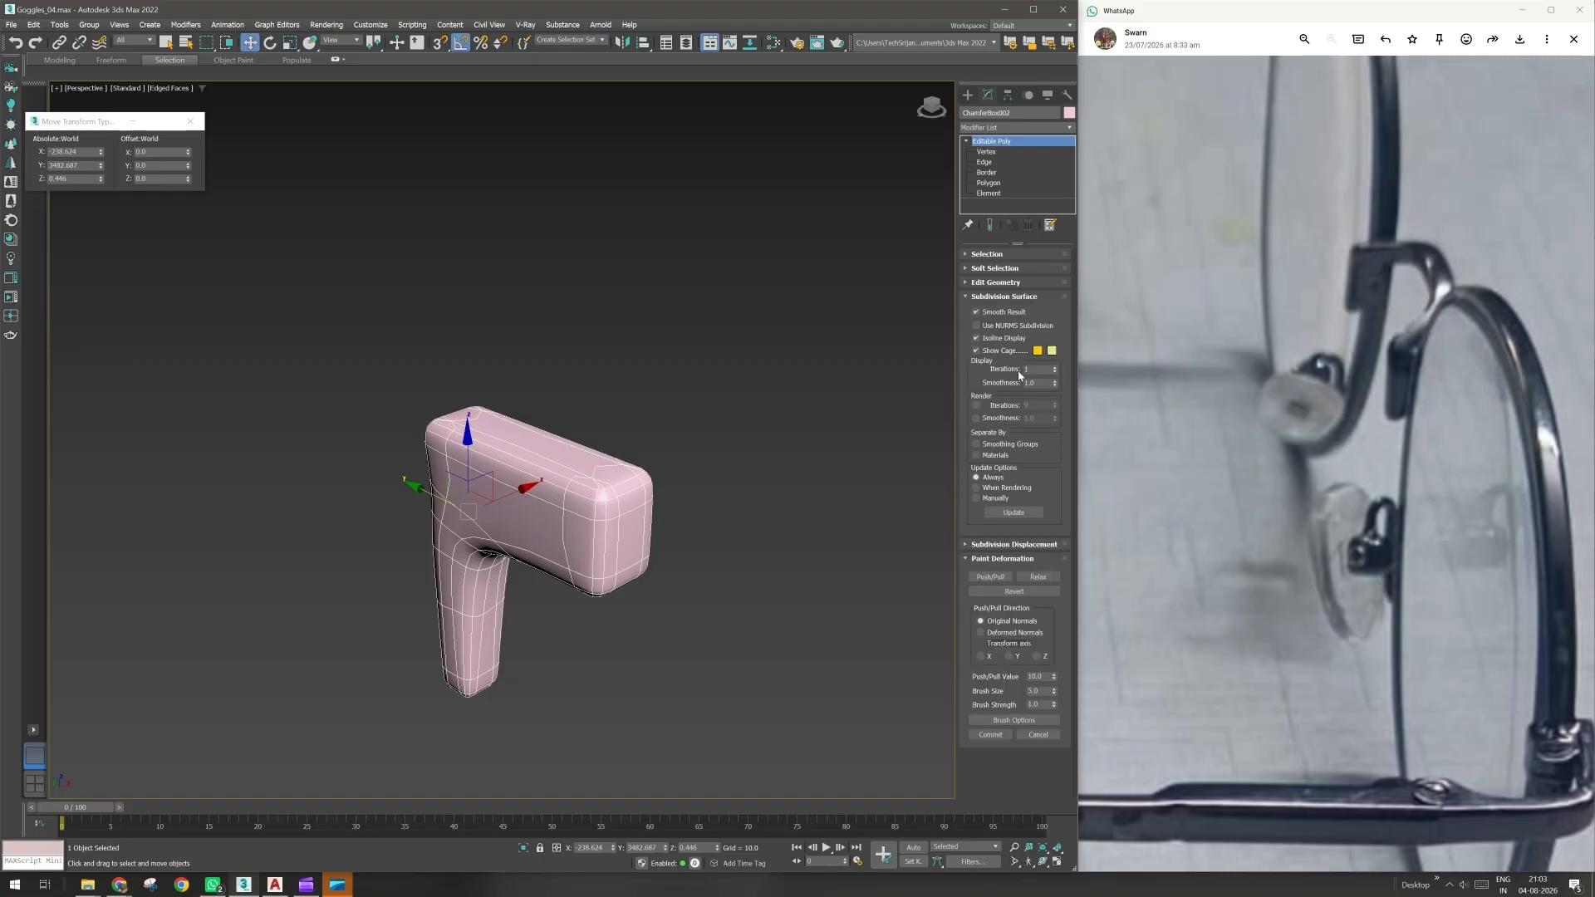
{"action": "left_click", "coordinate": [1003, 314]}
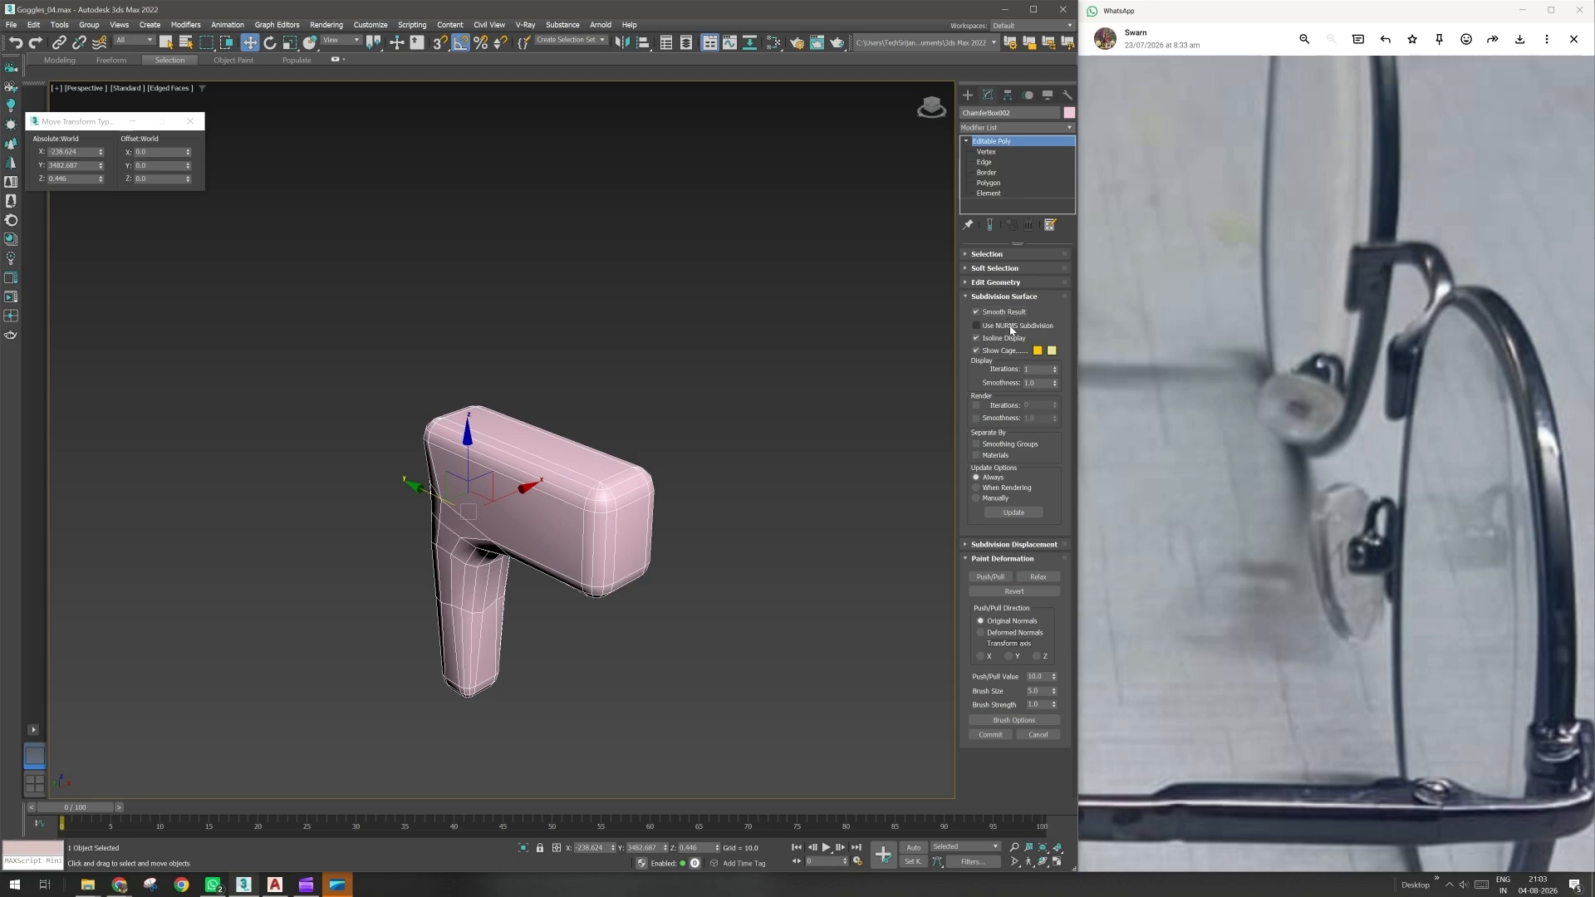
{"action": "left_click", "coordinate": [1012, 330]}
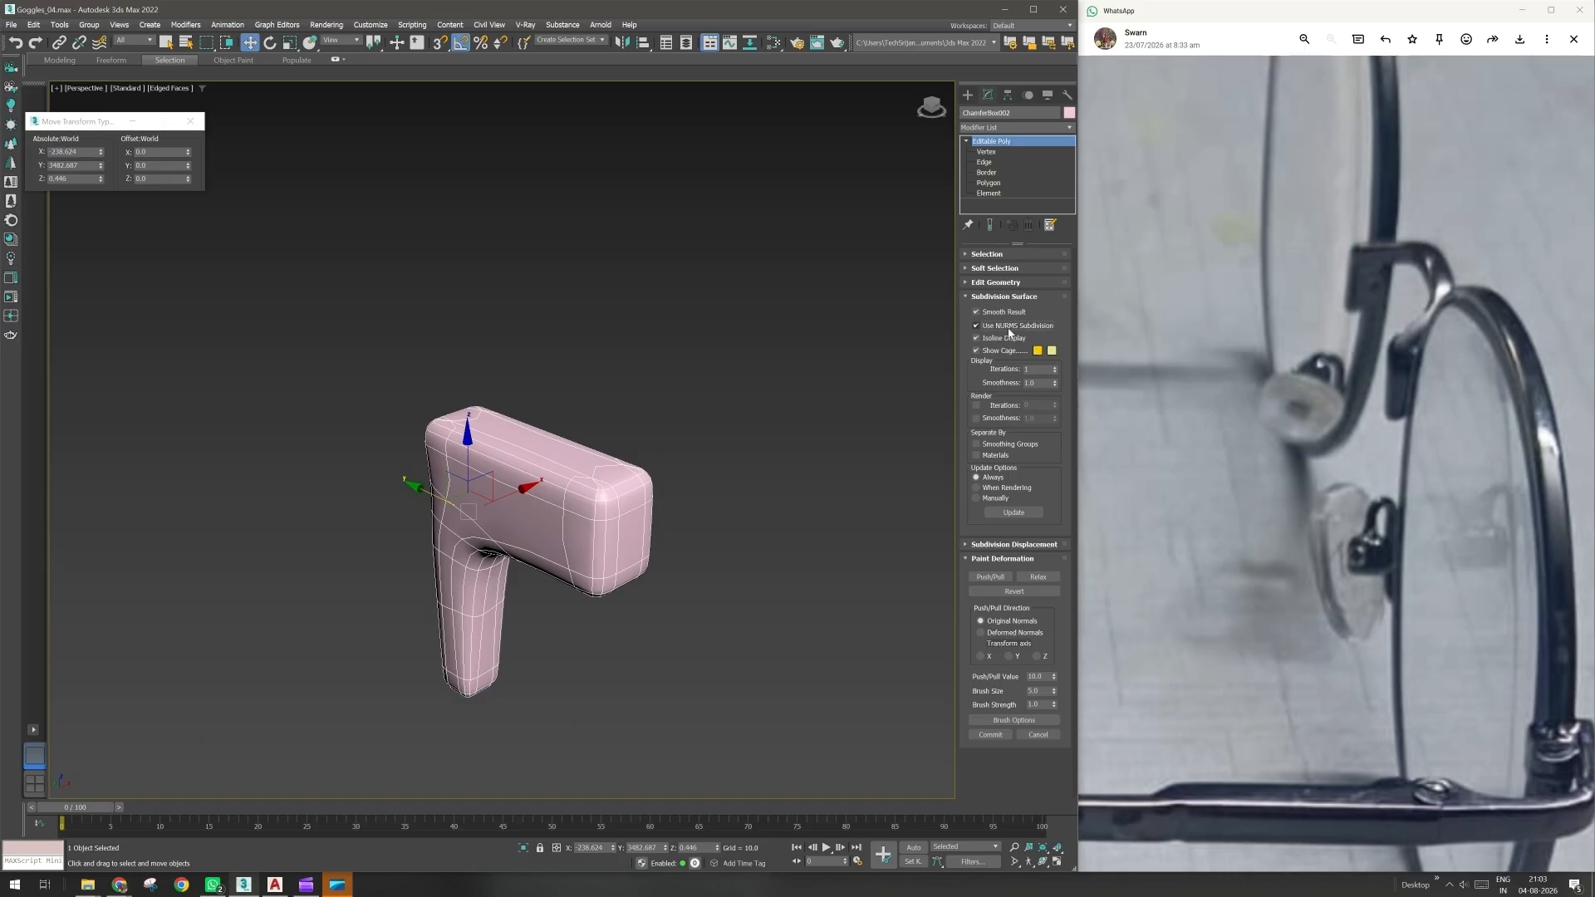
{"action": "middle_click_drag", "start_coordinate": [582, 517], "coordinate": [615, 520], "text": "alt"}
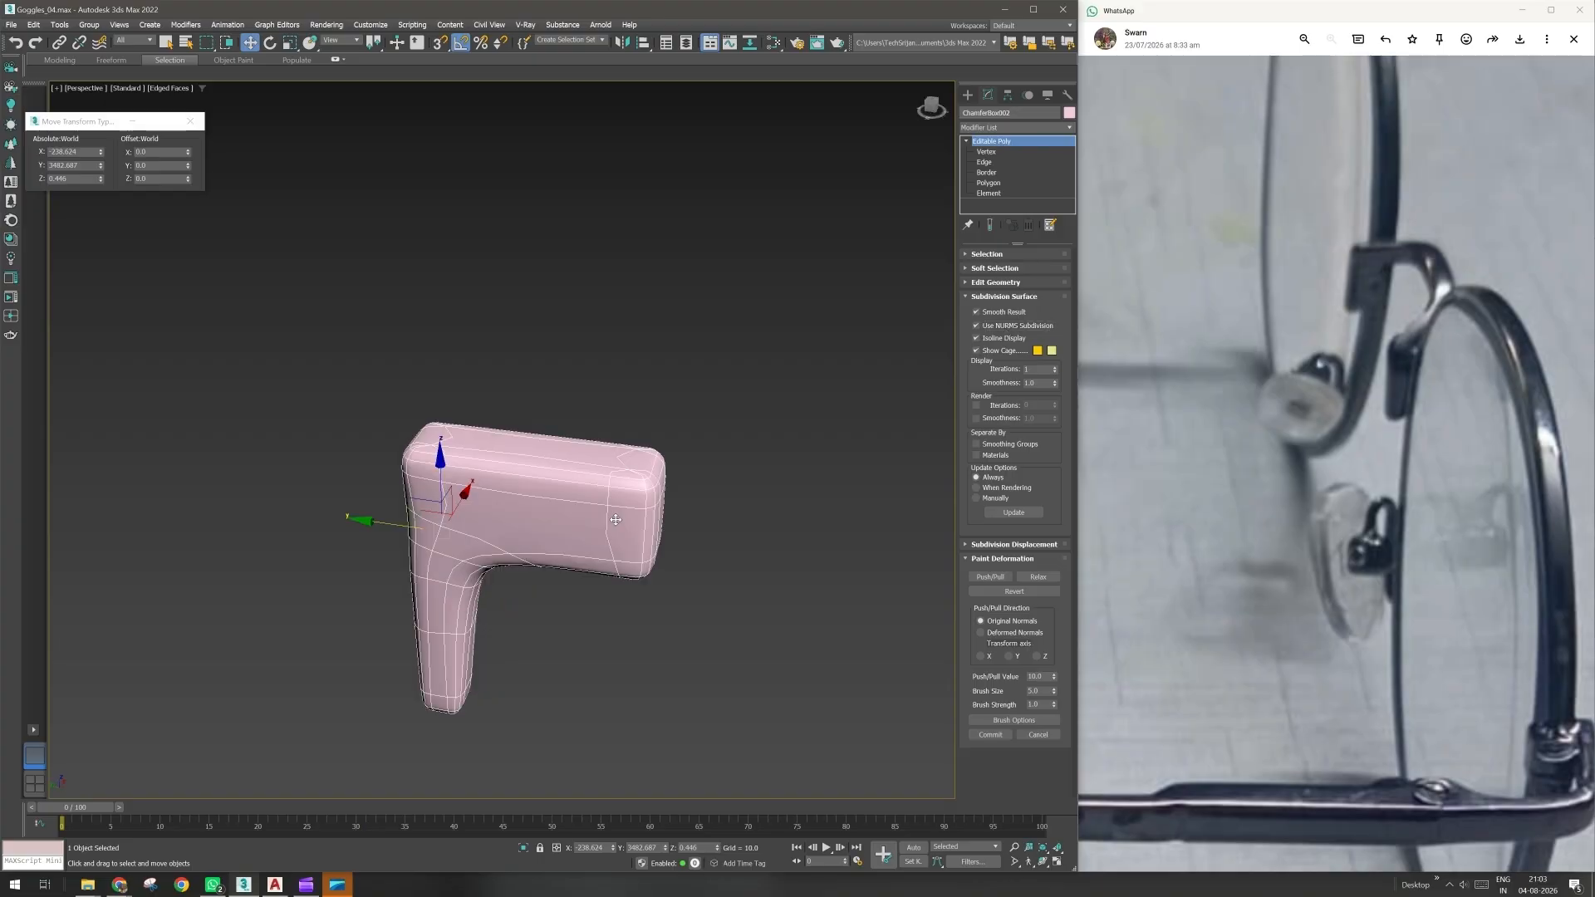
{"action": "scroll", "coordinate": [616, 519], "scroll_direction": "up", "scroll_amount": 3}
{"action": "key", "text": "F4"}
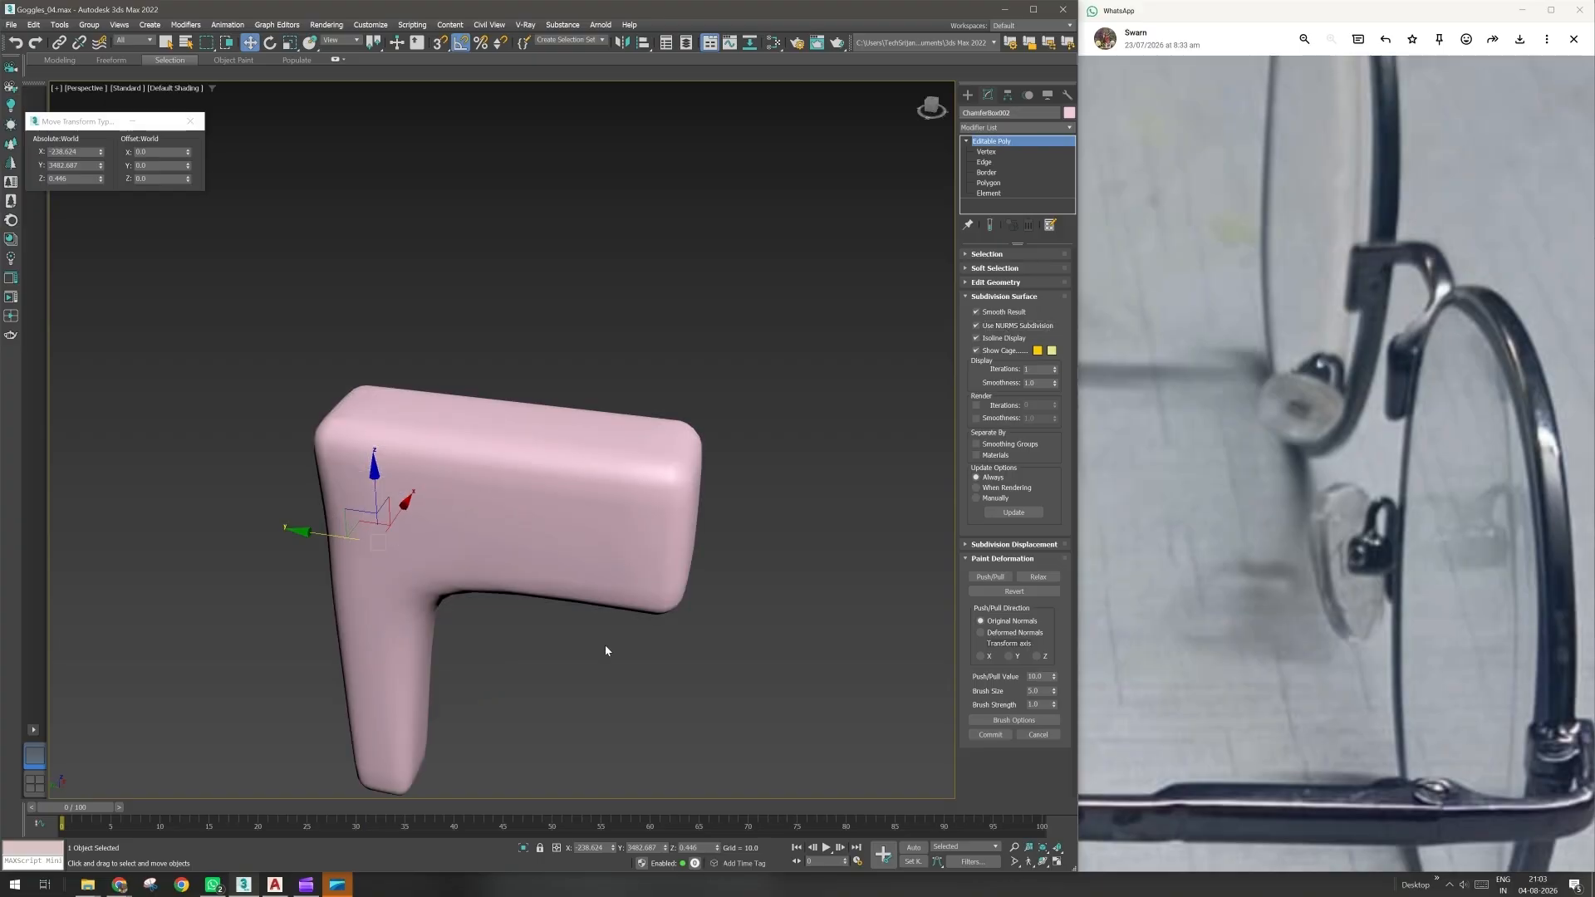
{"action": "middle_click_drag", "start_coordinate": [606, 651], "coordinate": [588, 634], "text": "alt"}
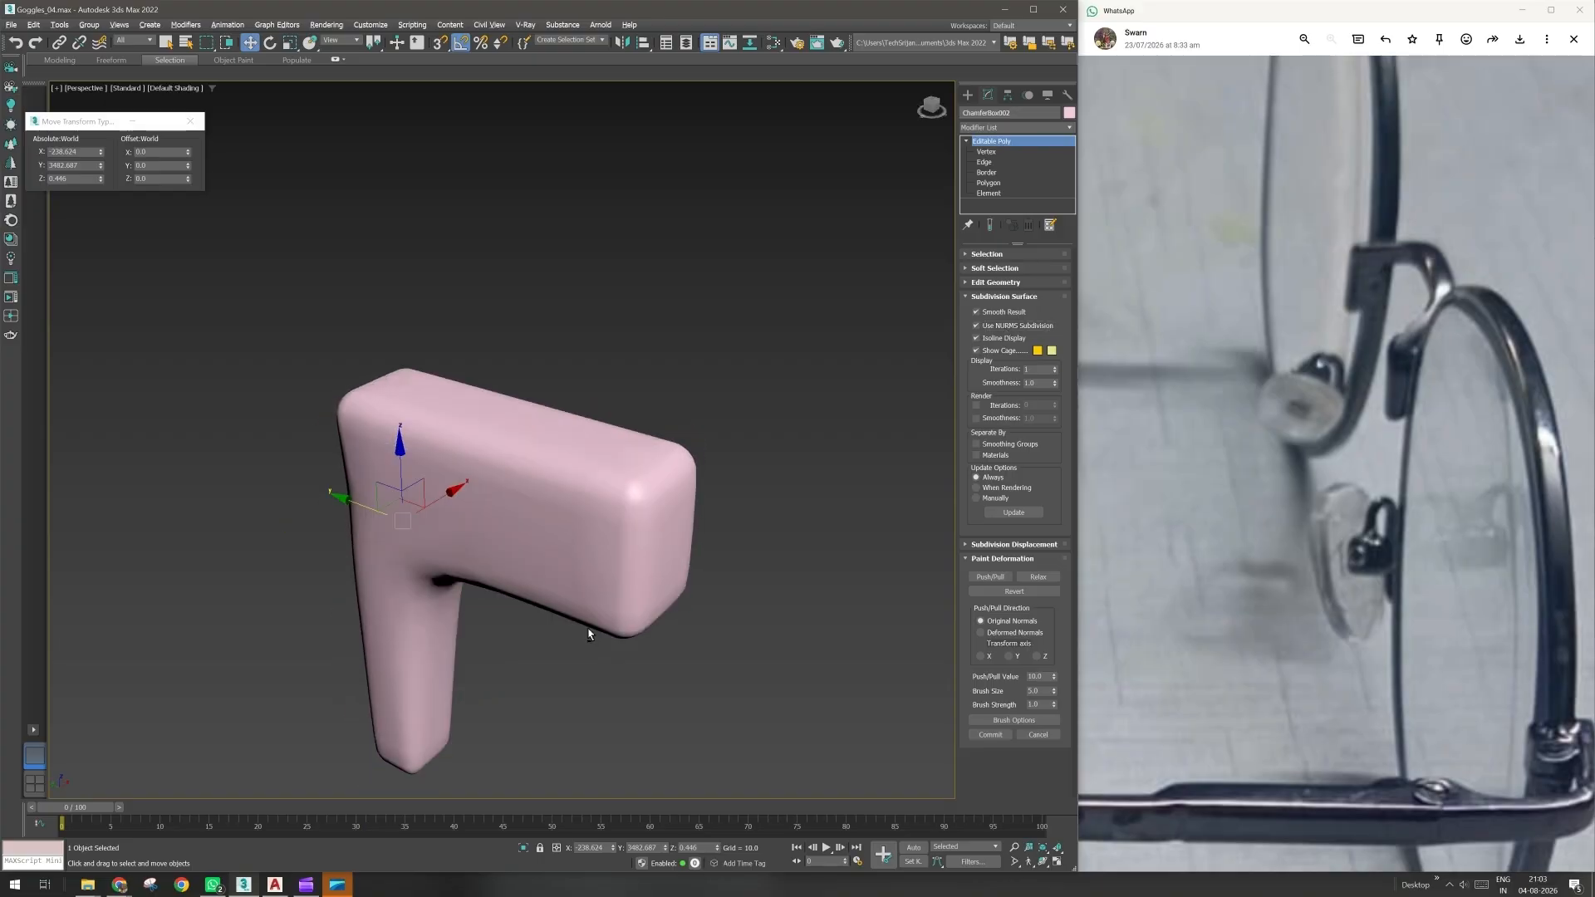
- Set the connector's NURMS display iterations to 2 and check the smoothed joint from both sides
{"action": "left_click", "coordinate": [996, 326]}
{"action": "left_click", "coordinate": [977, 325]}
{"action": "left_click", "coordinate": [1055, 369]}
{"action": "middle_click_drag", "start_coordinate": [534, 635], "coordinate": [587, 555], "text": "alt"}
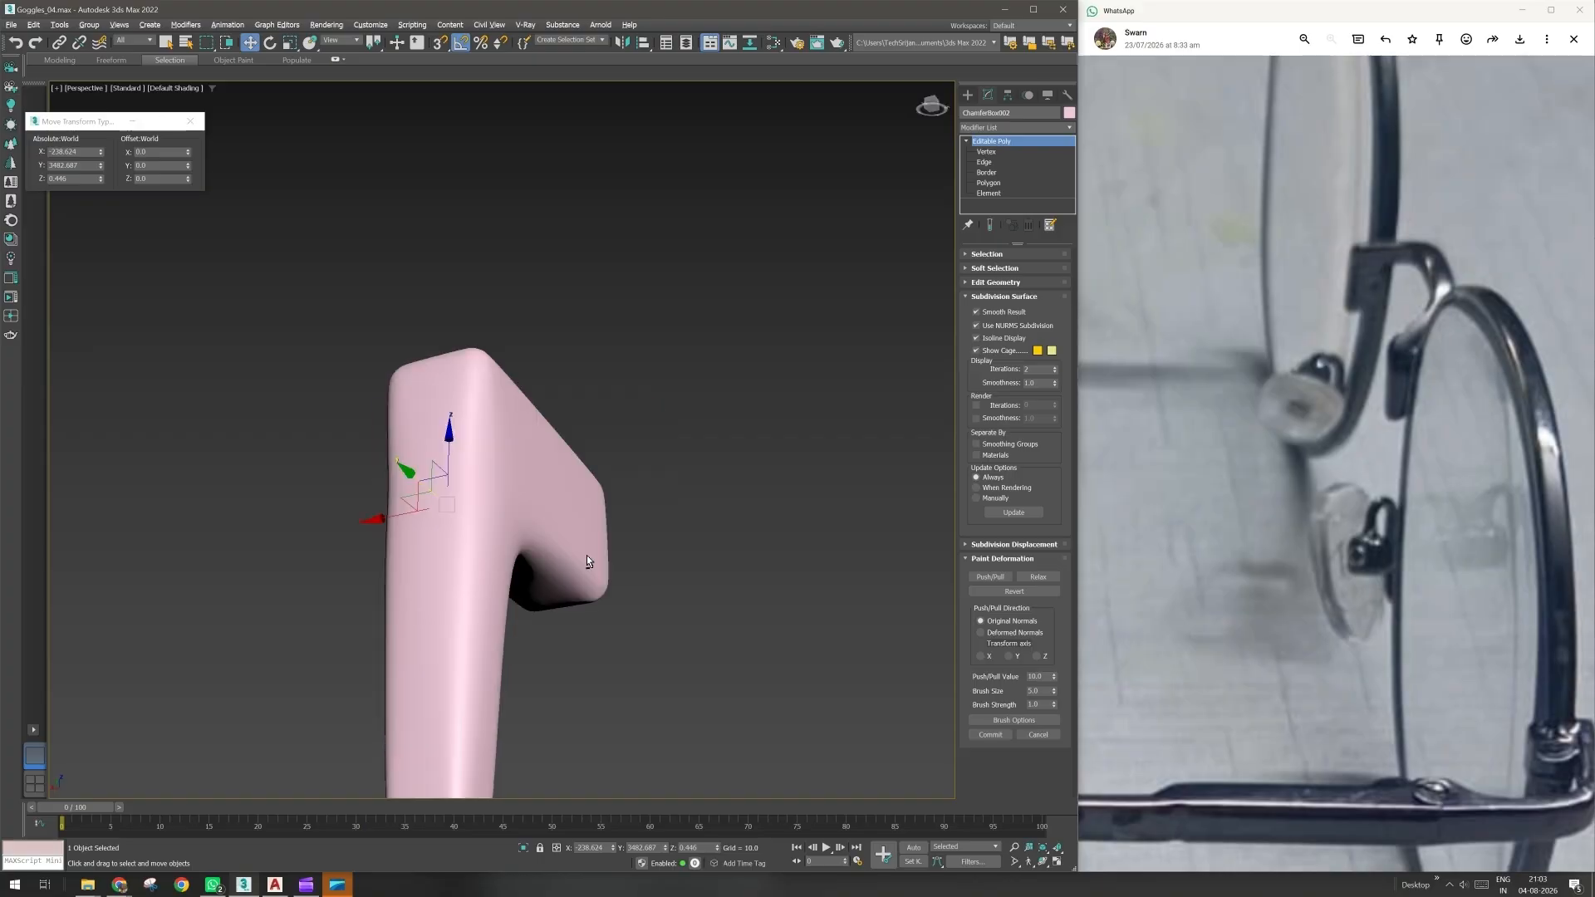
{"action": "middle_click_drag", "start_coordinate": [696, 573], "coordinate": [643, 592], "text": "alt"}
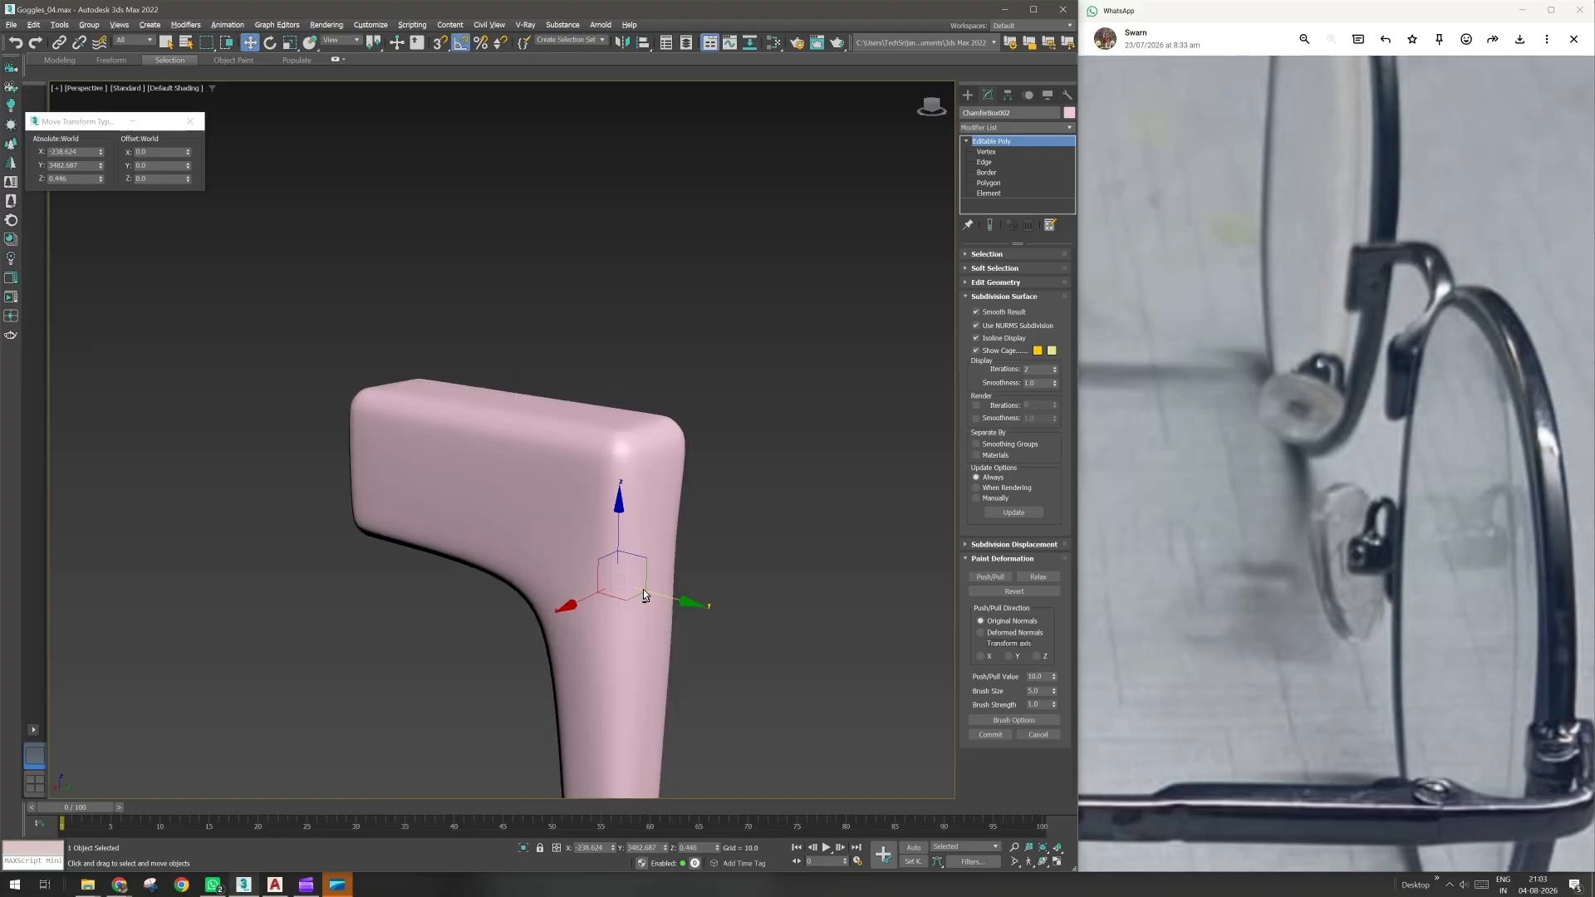
- Show edged faces again and turn off Isoline Display to reveal the full subdivided mesh
{"action": "key", "text": "F3"}
{"action": "key", "text": "F4"}
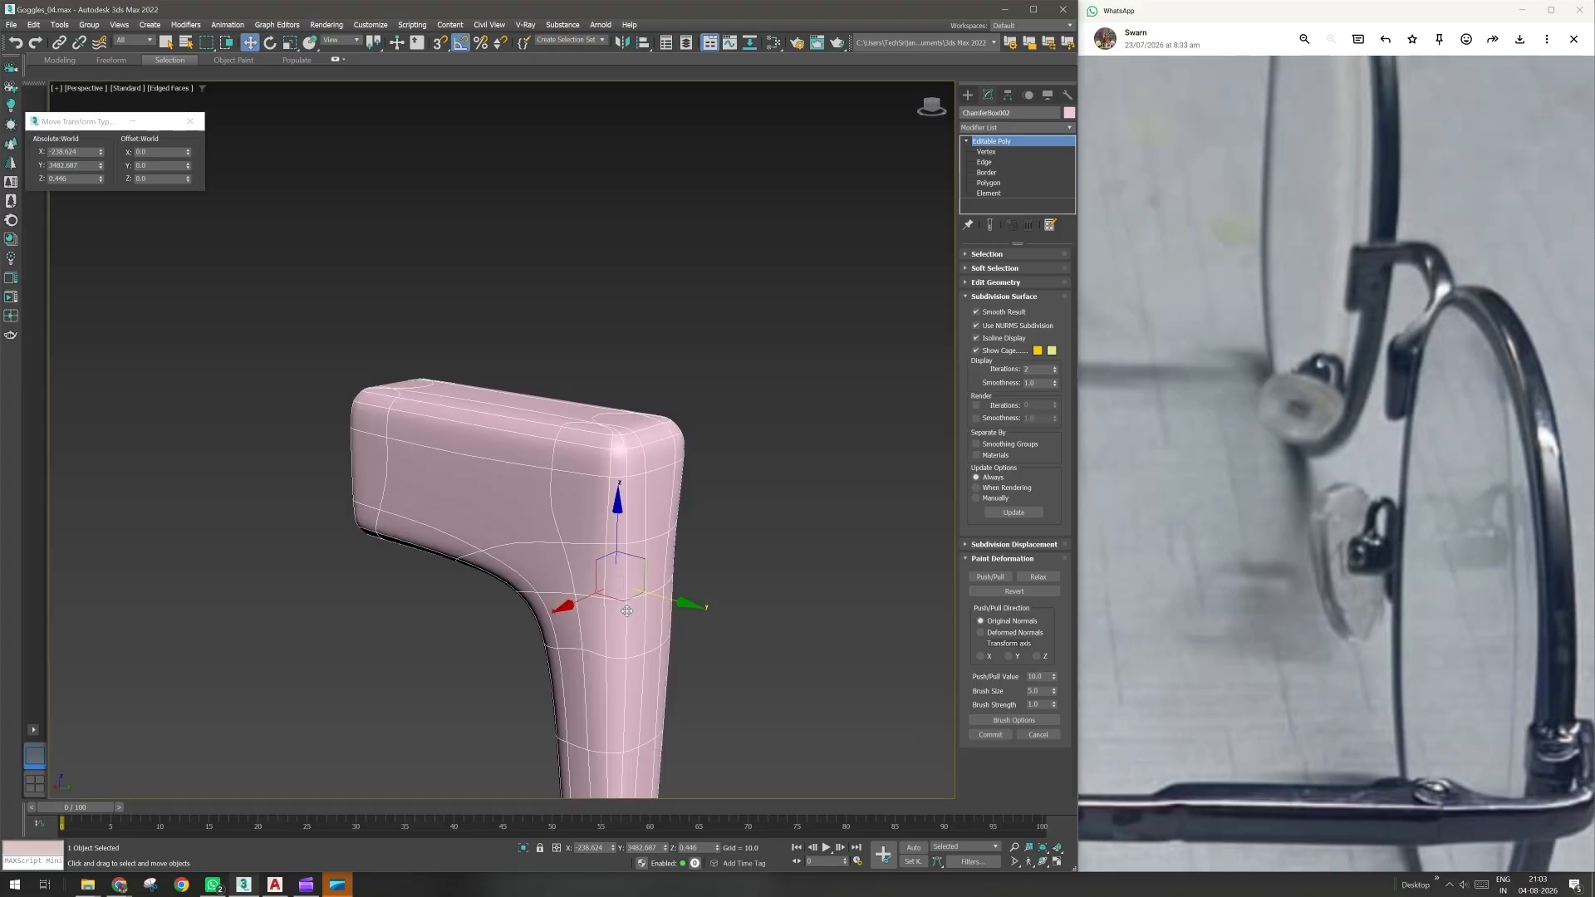
{"action": "middle_click_drag", "start_coordinate": [638, 588], "coordinate": [676, 662], "text": "alt"}
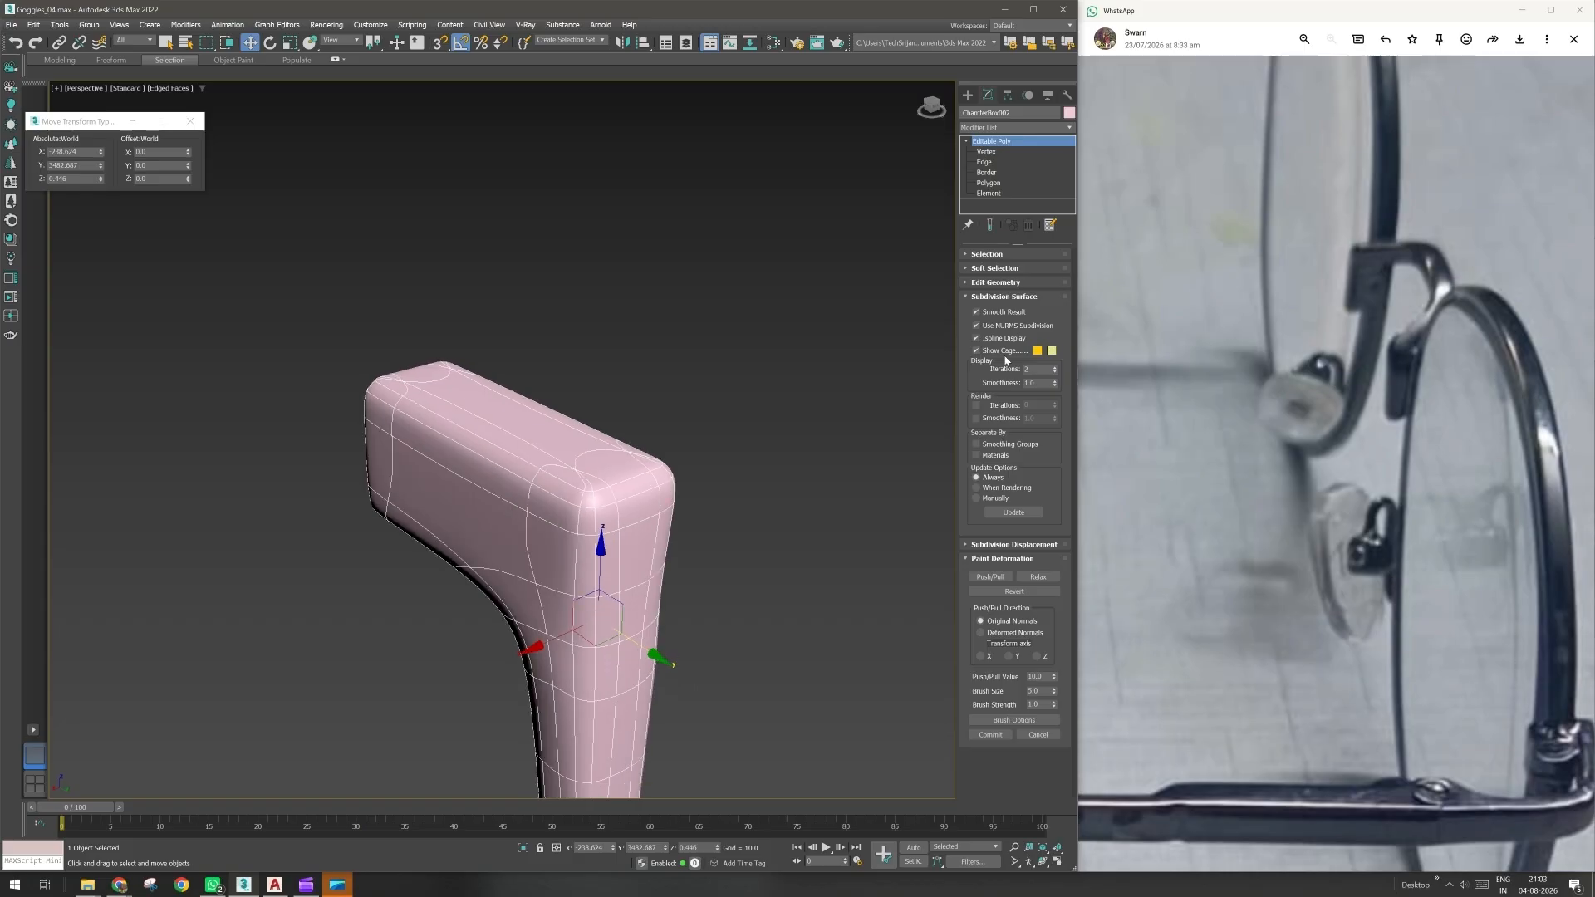
{"action": "left_click", "coordinate": [1004, 340]}
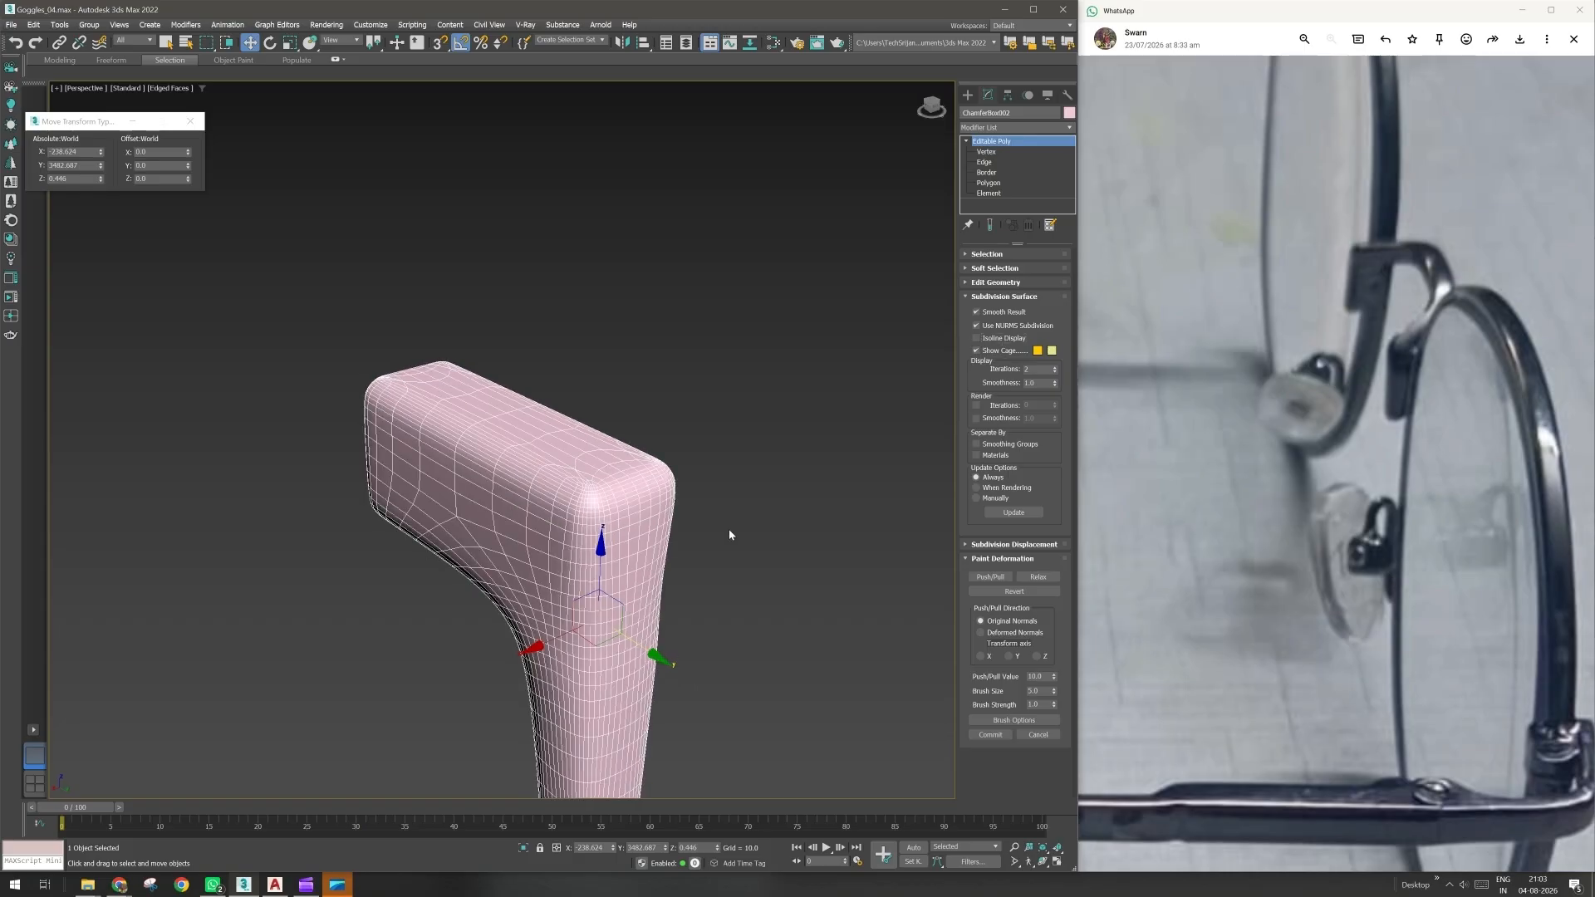
- Try display iterations of 0 on the connector and restore the value to 2
{"action": "scroll", "coordinate": [631, 575], "scroll_direction": "up", "scroll_amount": 2}
{"action": "middle_click_drag", "start_coordinate": [632, 574], "coordinate": [909, 482], "text": "alt"}
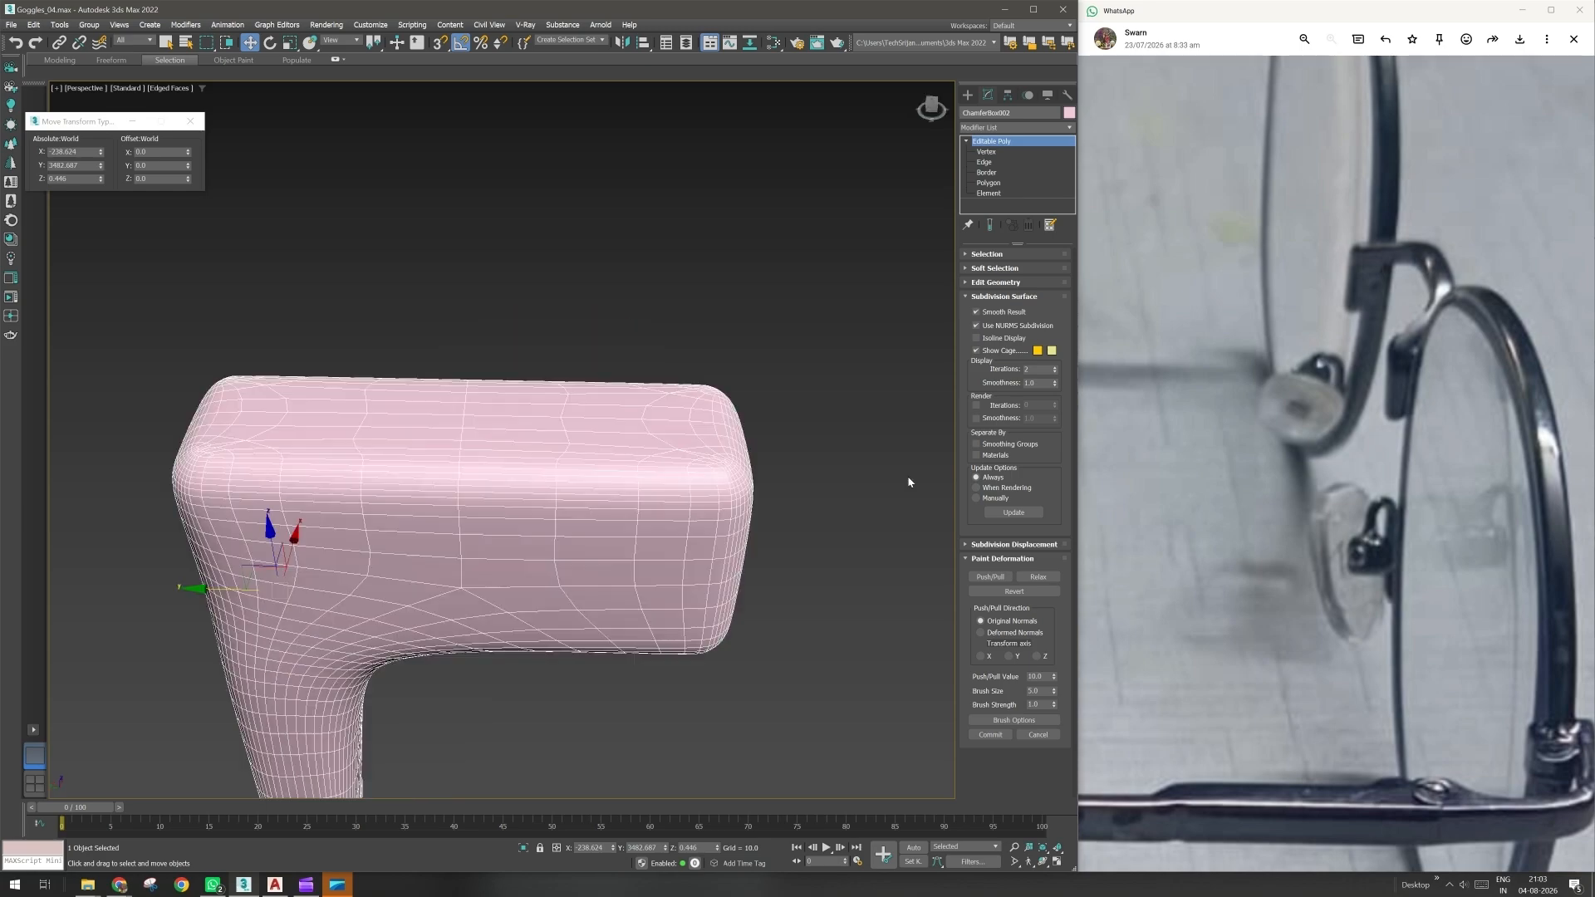
{"action": "double_click", "coordinate": [1055, 373]}
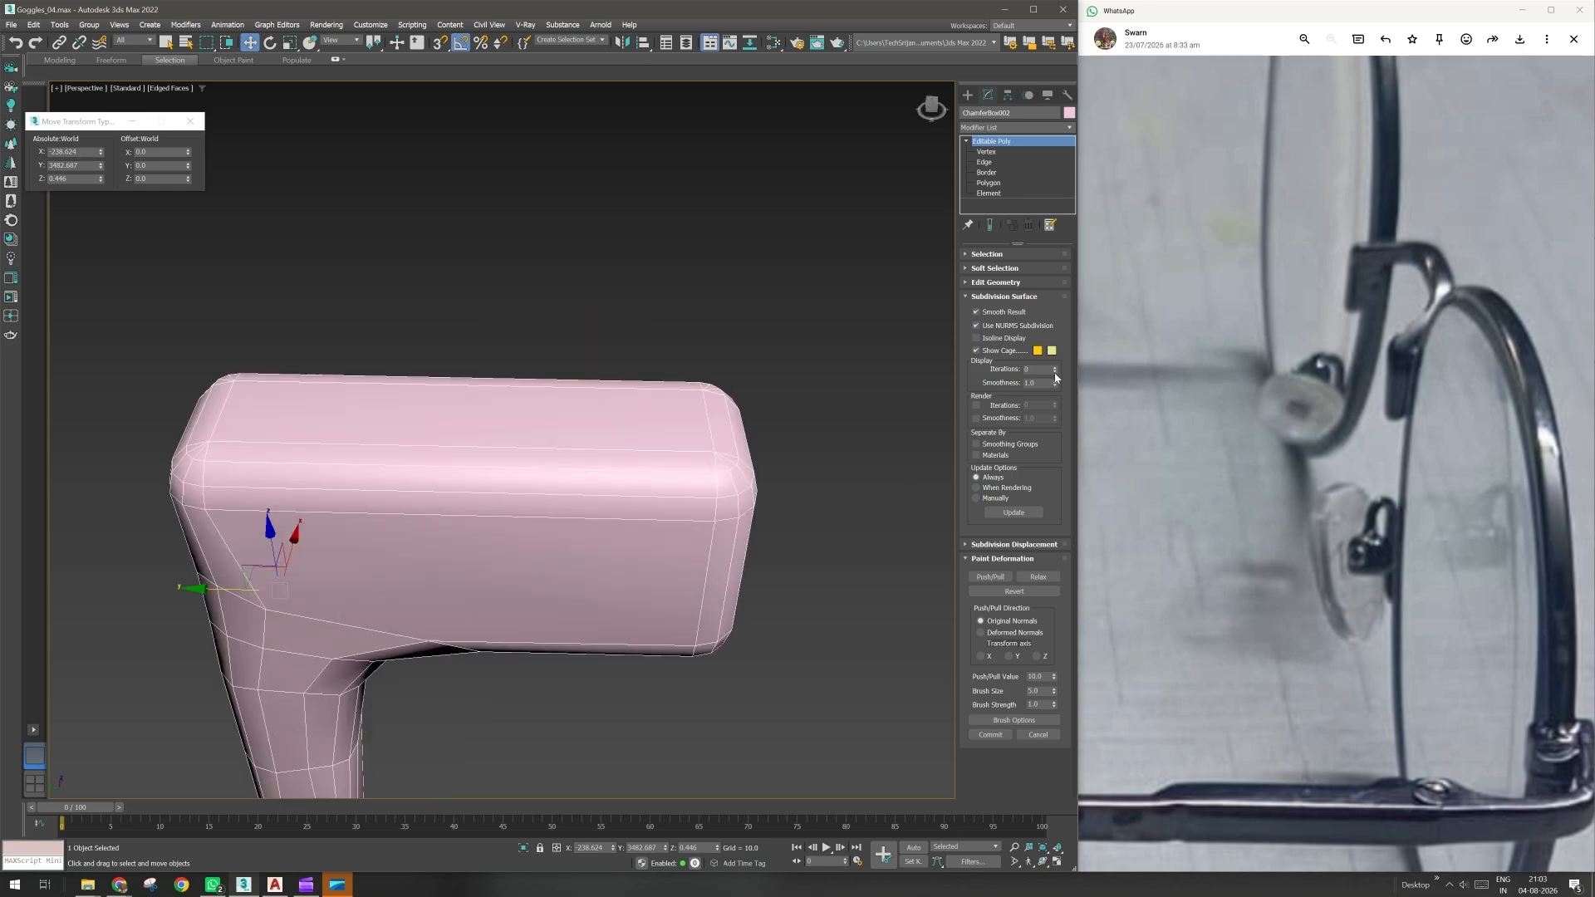
{"action": "left_click", "coordinate": [1055, 369]}
{"action": "left_click", "coordinate": [1055, 369]}
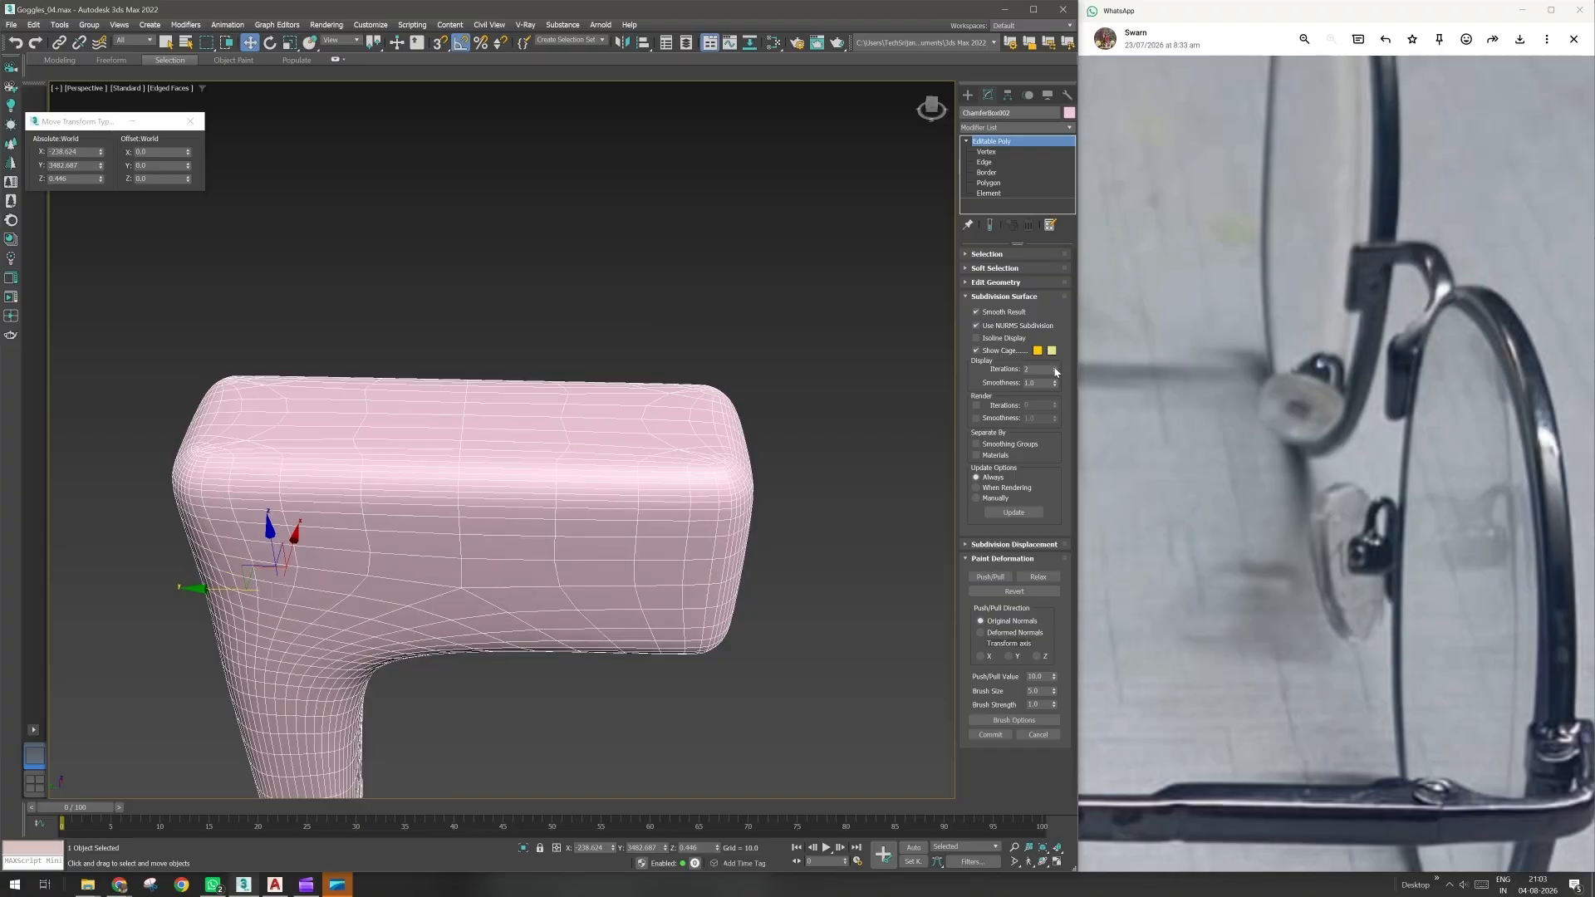
- Compare the smoothed connector with the reference photo and add a Symmetry modifier to it
{"action": "middle_click_drag", "start_coordinate": [686, 688], "coordinate": [373, 676], "text": "alt"}
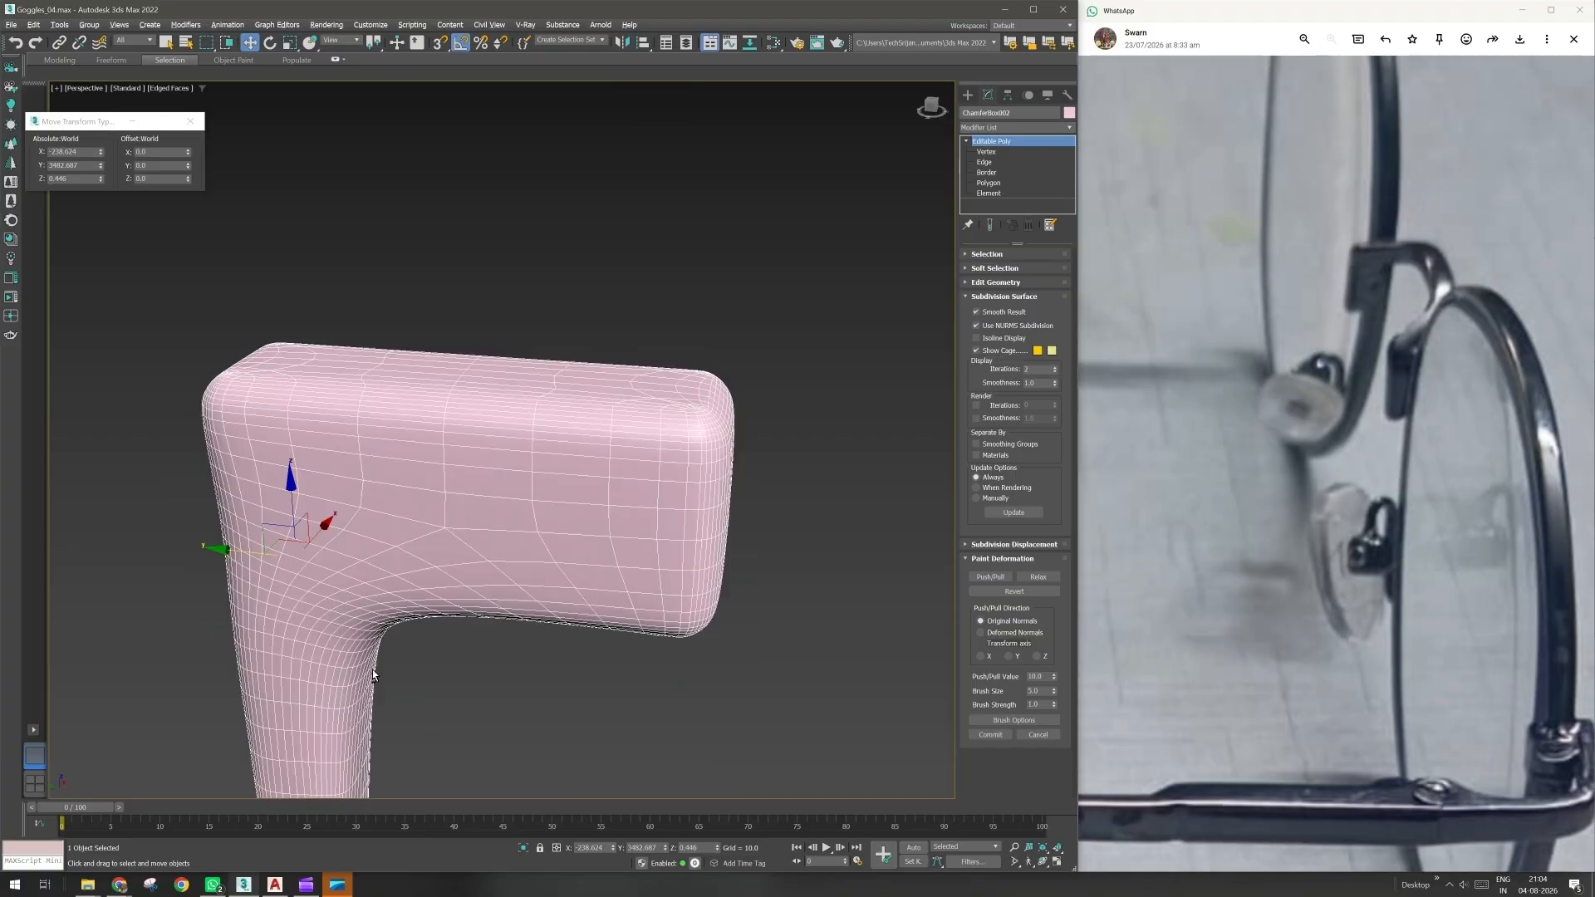
{"action": "scroll", "coordinate": [373, 675], "scroll_direction": "down", "scroll_amount": 8}
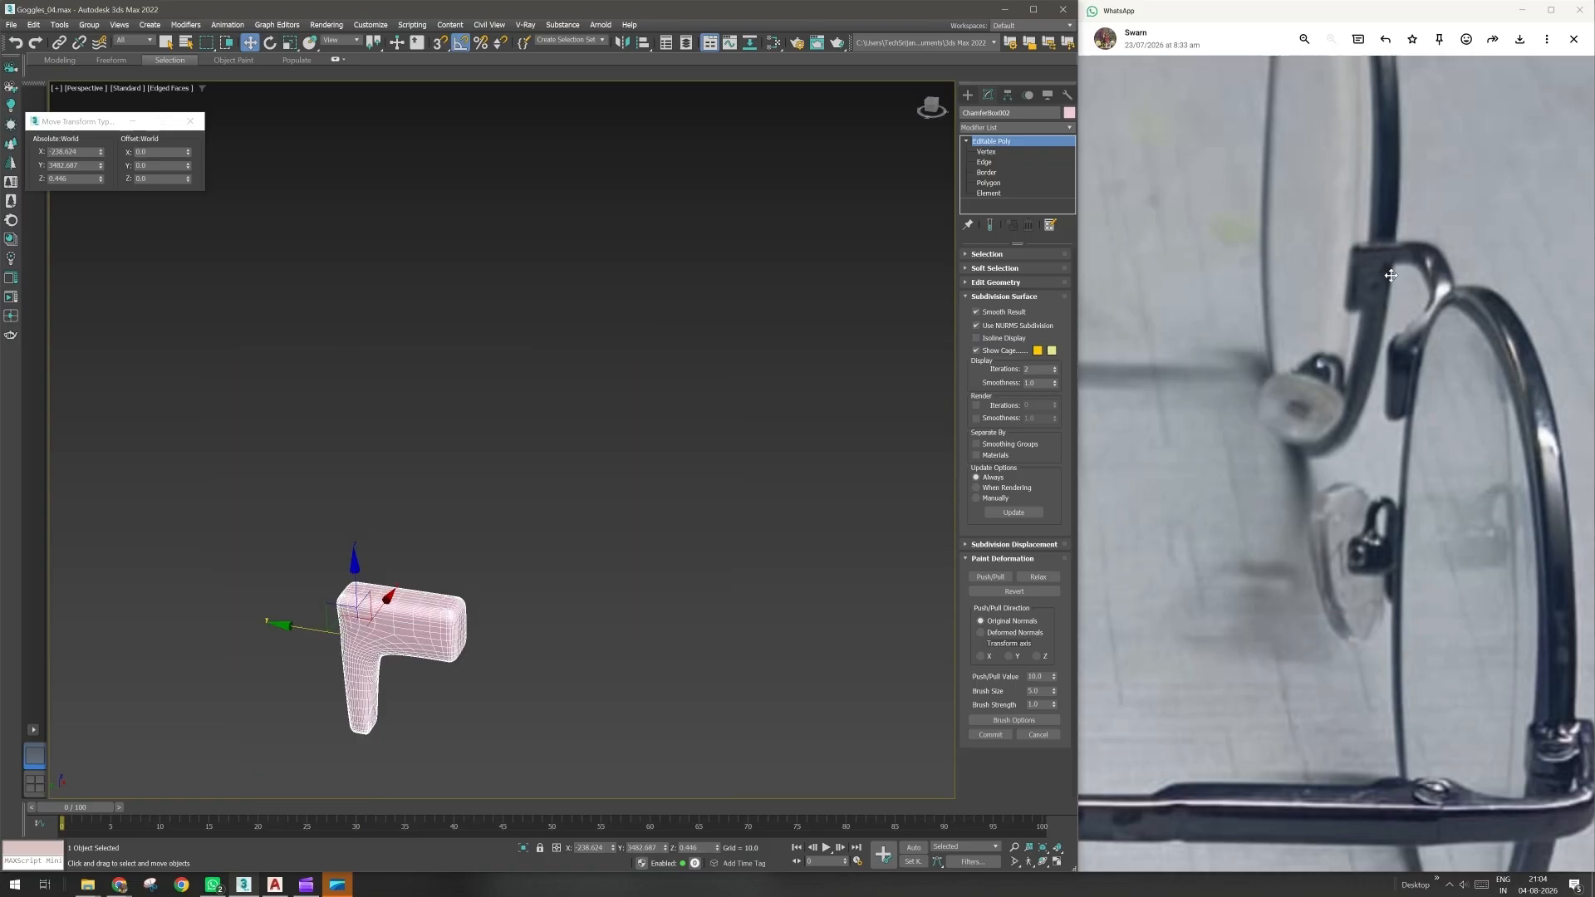
{"action": "middle_click_drag", "start_coordinate": [543, 647], "coordinate": [605, 604], "text": "alt"}
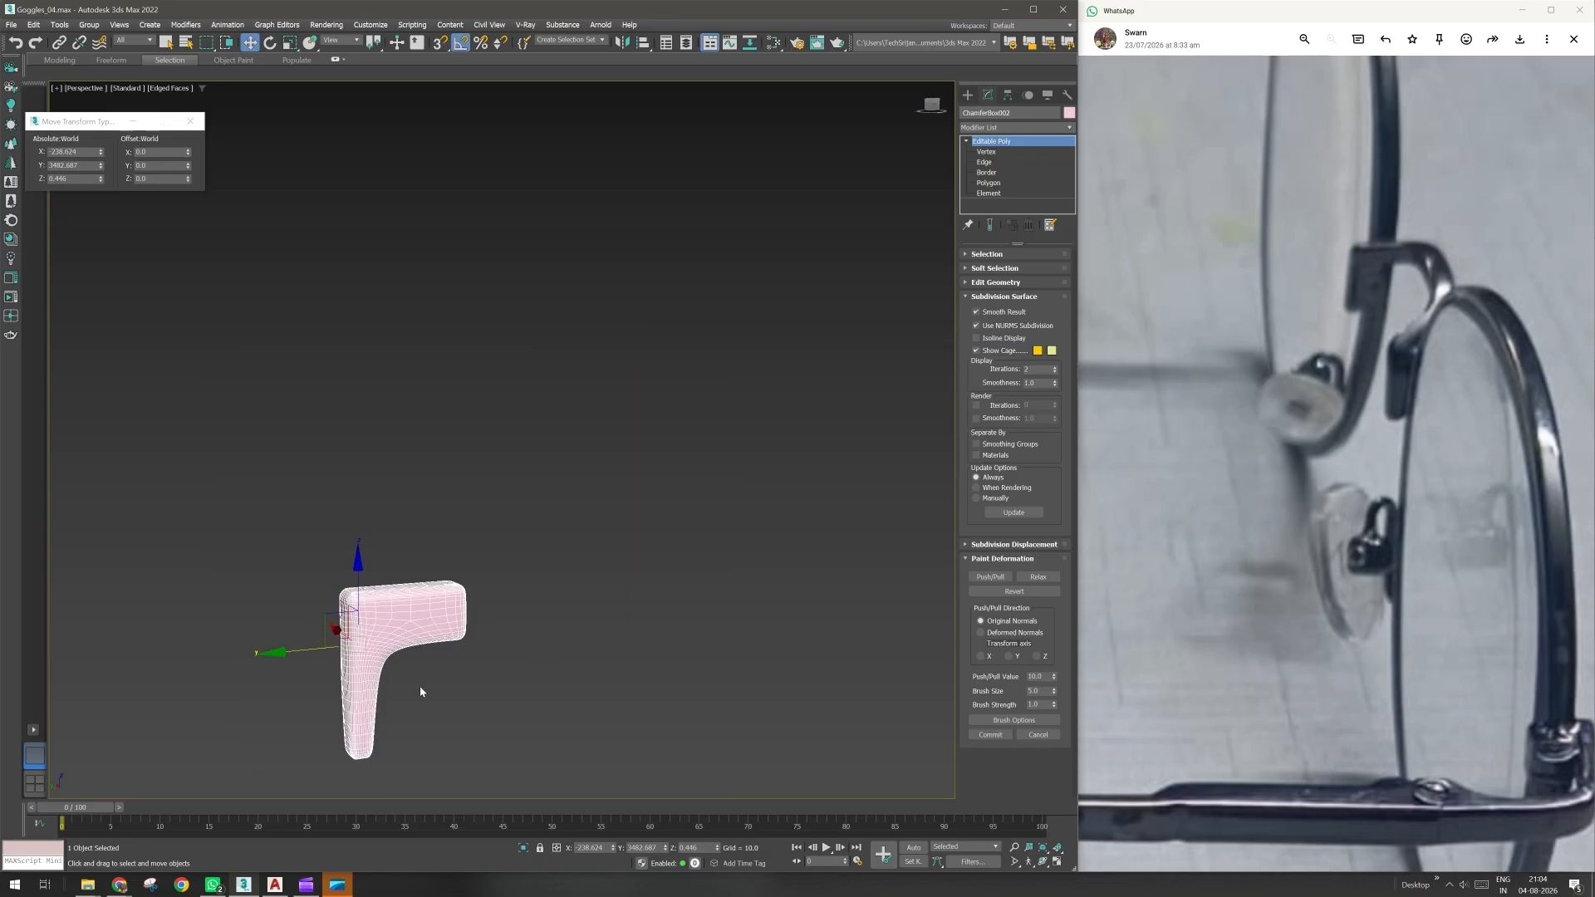
{"action": "middle_click_drag", "start_coordinate": [421, 691], "coordinate": [423, 662]}
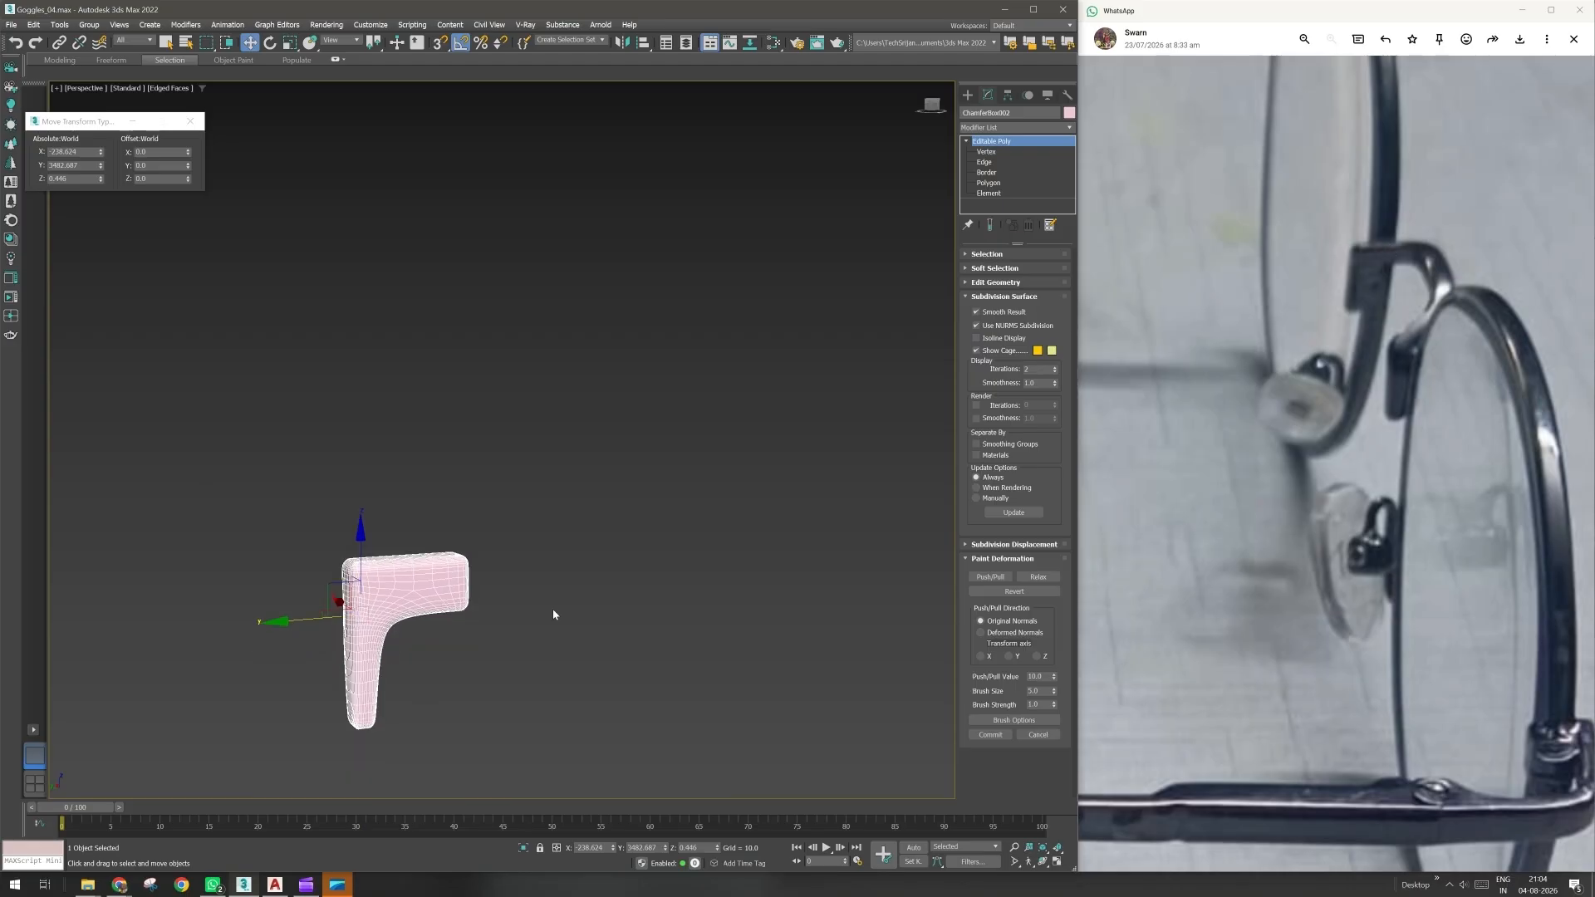
{"action": "mouse_move", "coordinate": [553, 615]}
{"action": "middle_mouse_down", "text": "alt"}
{"action": "mouse_move", "coordinate": [562, 692]}
{"action": "mouse_move", "coordinate": [525, 623]}
{"action": "middle_mouse_up", "text": "alt"}
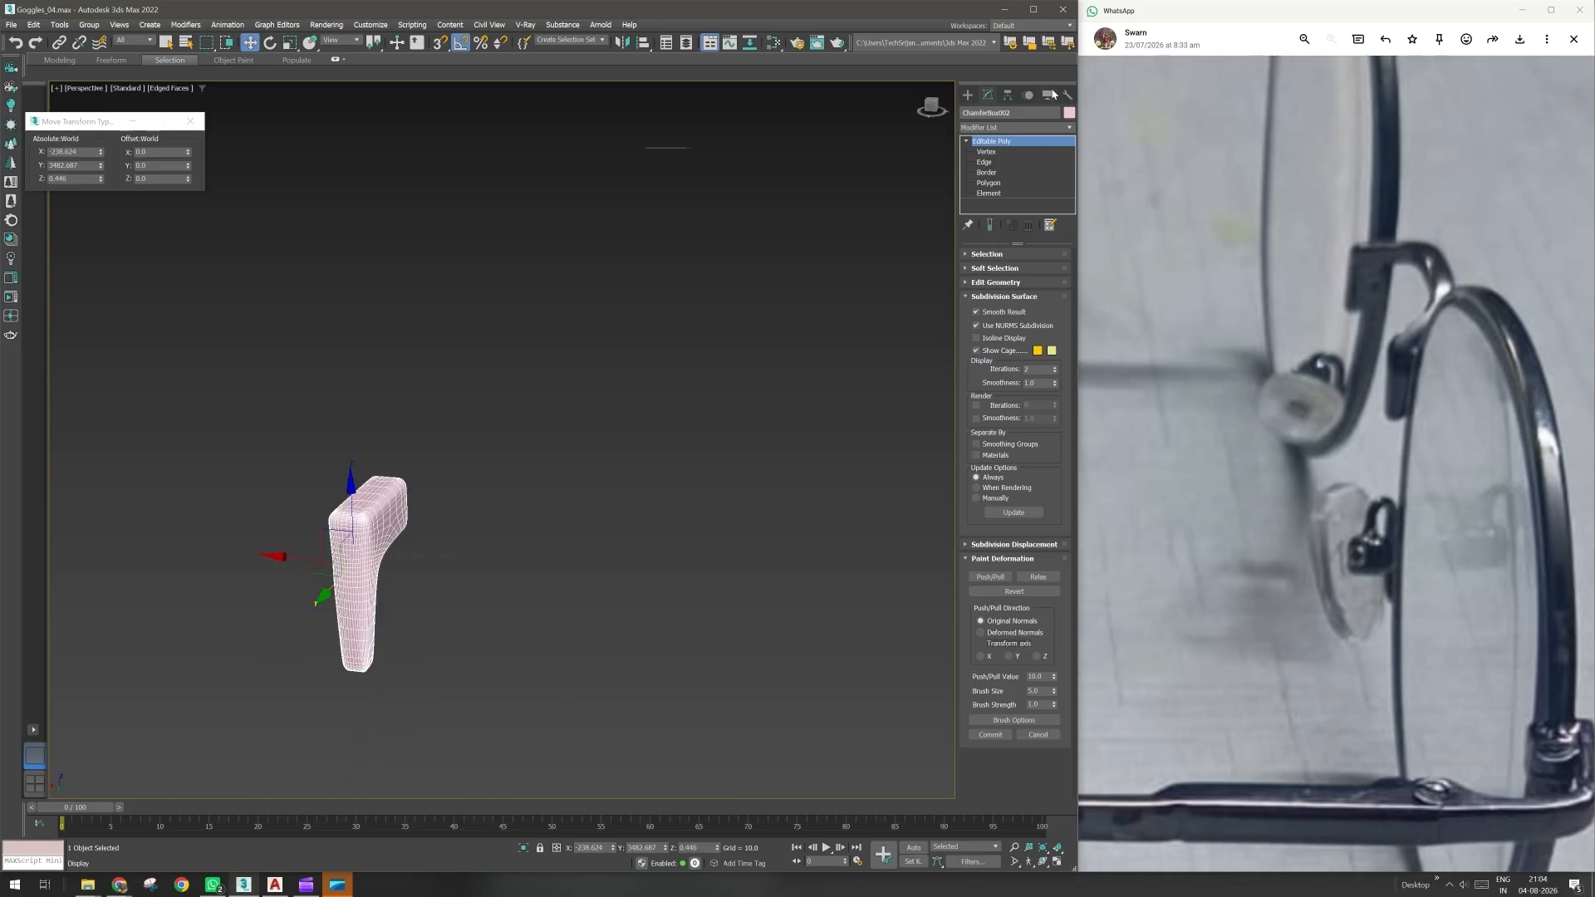
{"action": "left_click", "coordinate": [1002, 128]}
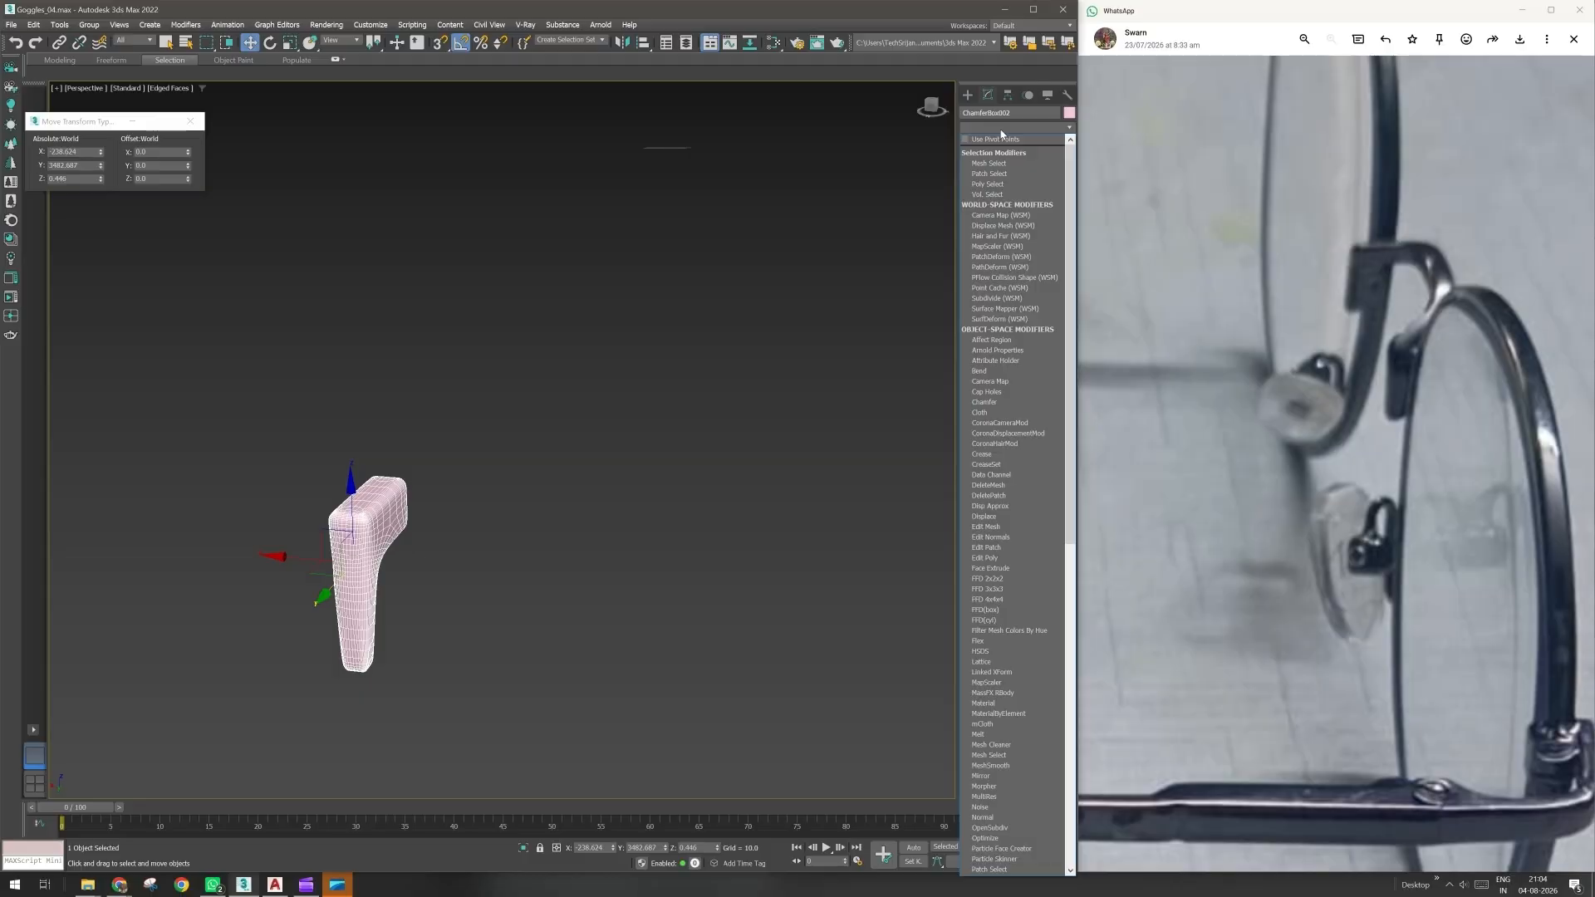
{"action": "type", "text": "sym"}
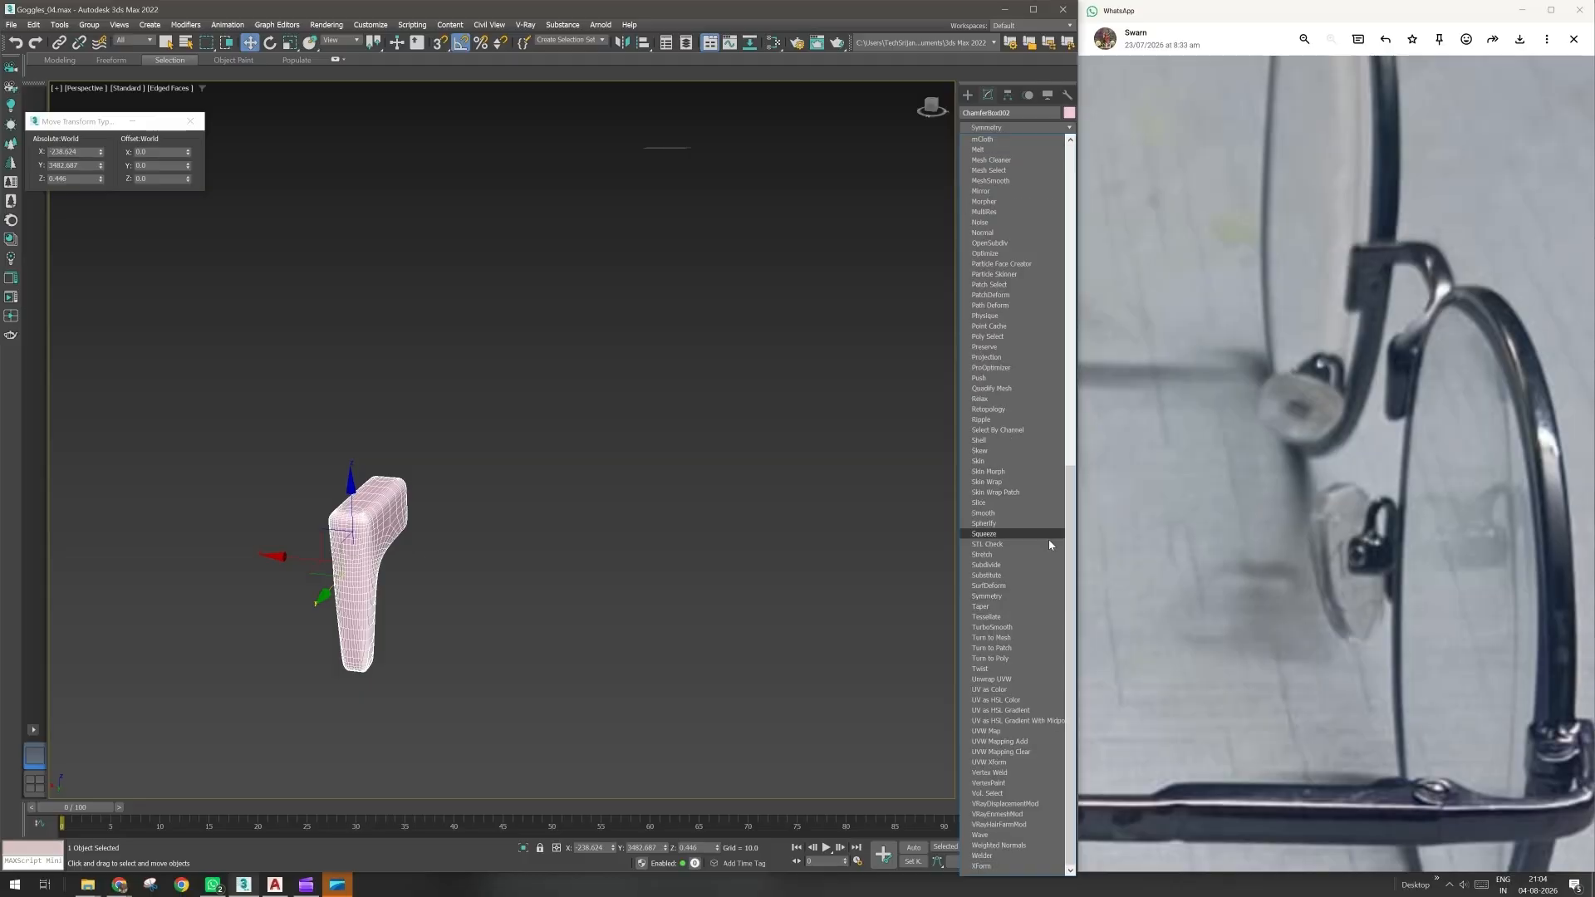
{"action": "left_click", "coordinate": [1000, 597]}
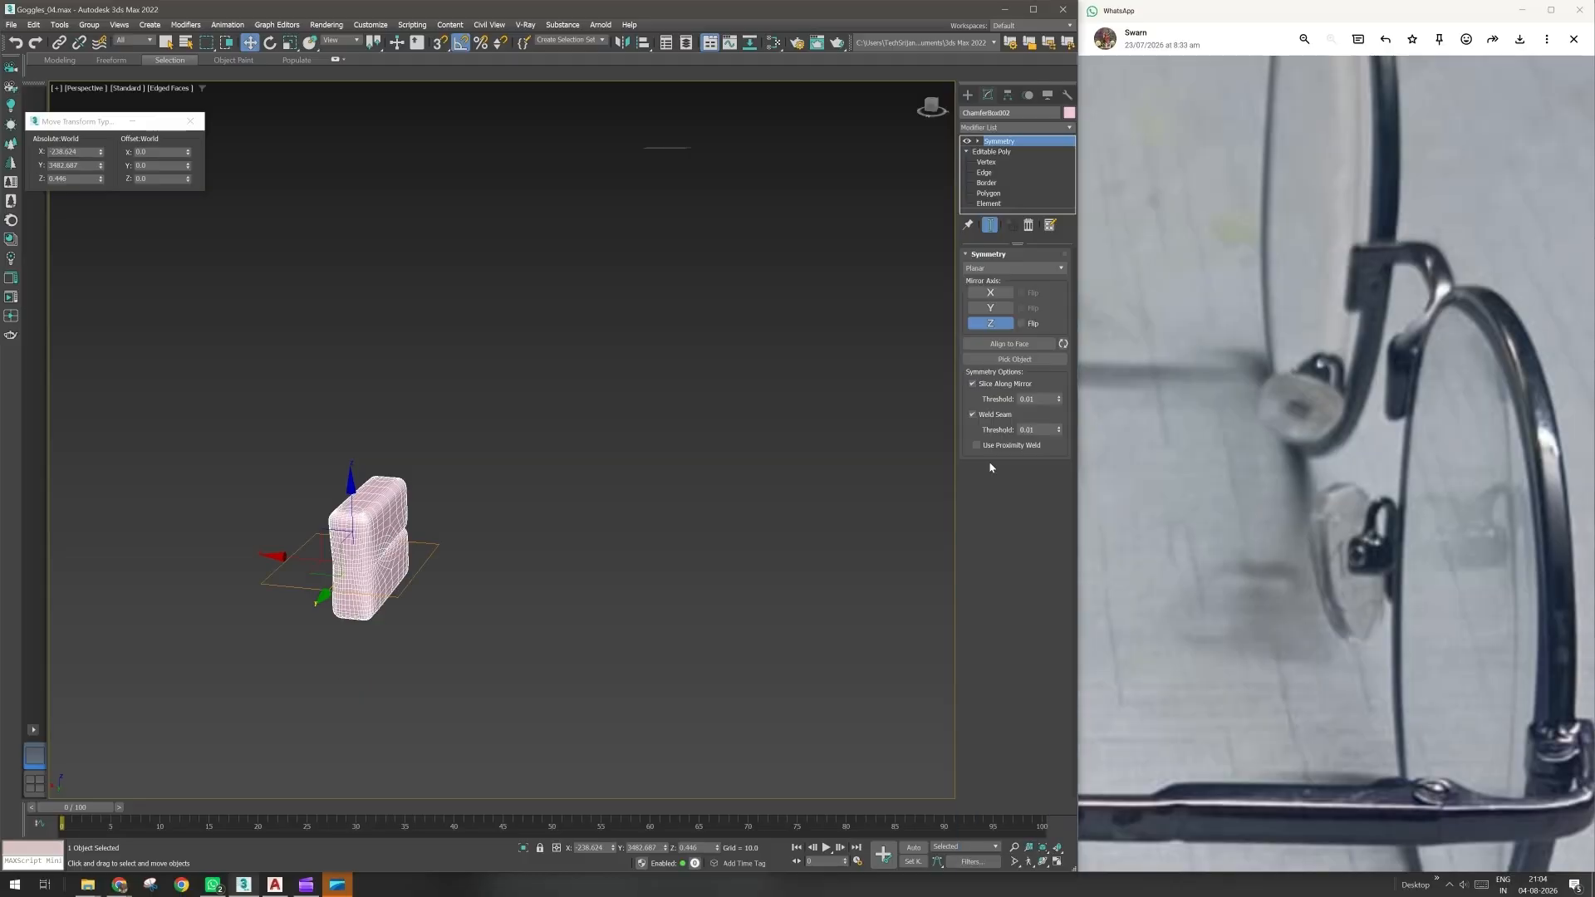
- Set the Symmetry modifier to mirror only on X and move its mirror plane to about X -372, away from the connector
{"action": "left_click", "coordinate": [978, 142]}
{"action": "left_click", "coordinate": [997, 153]}
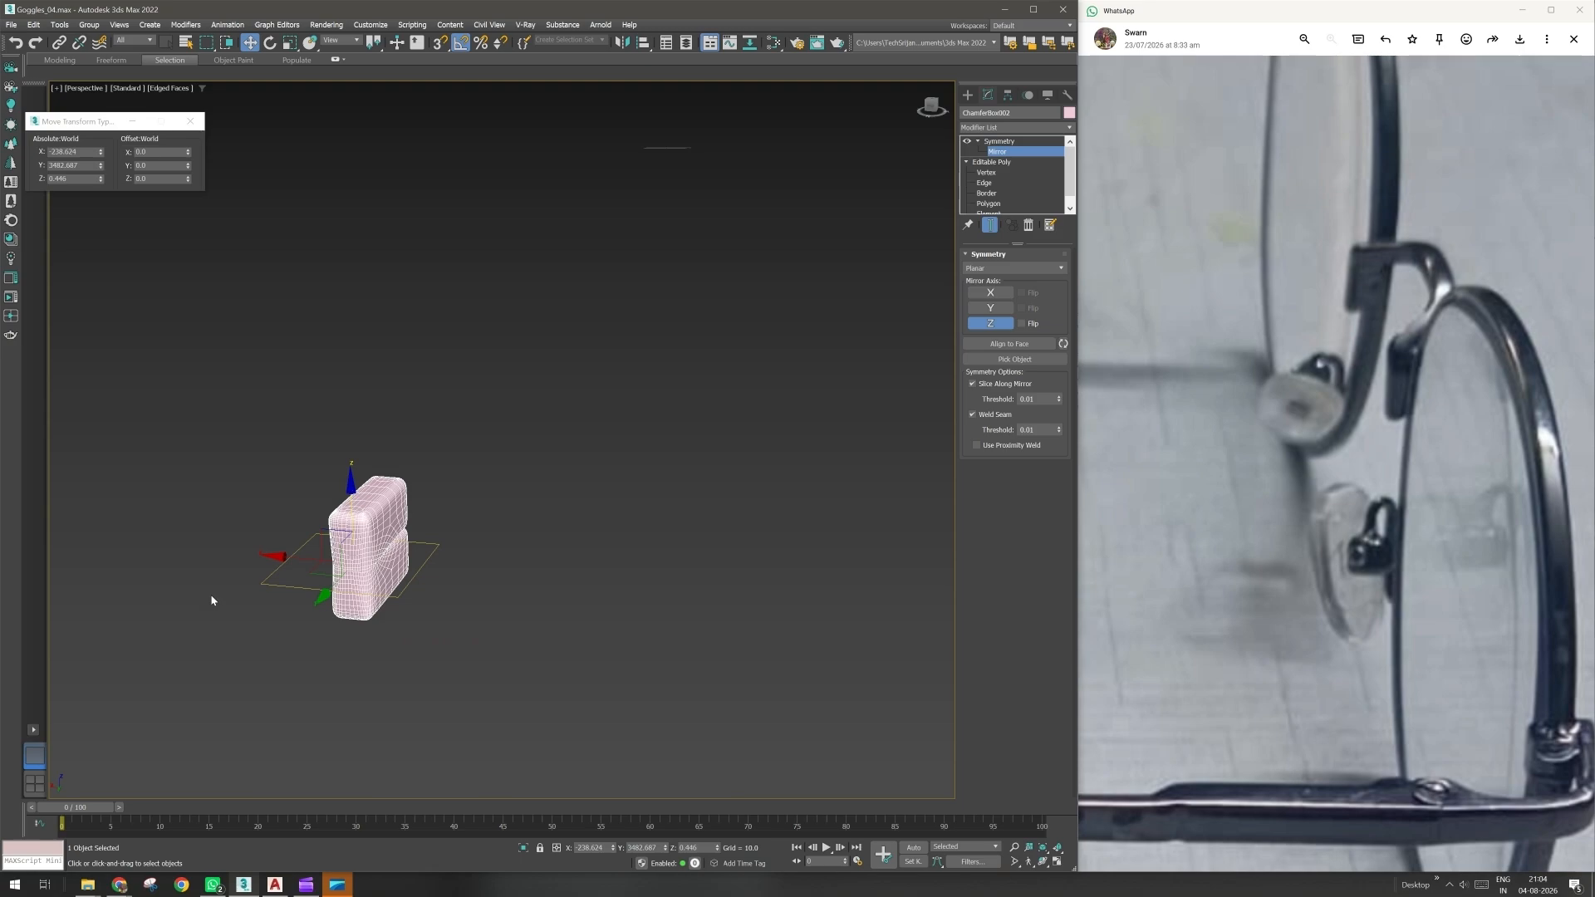
{"action": "left_click", "coordinate": [1000, 295]}
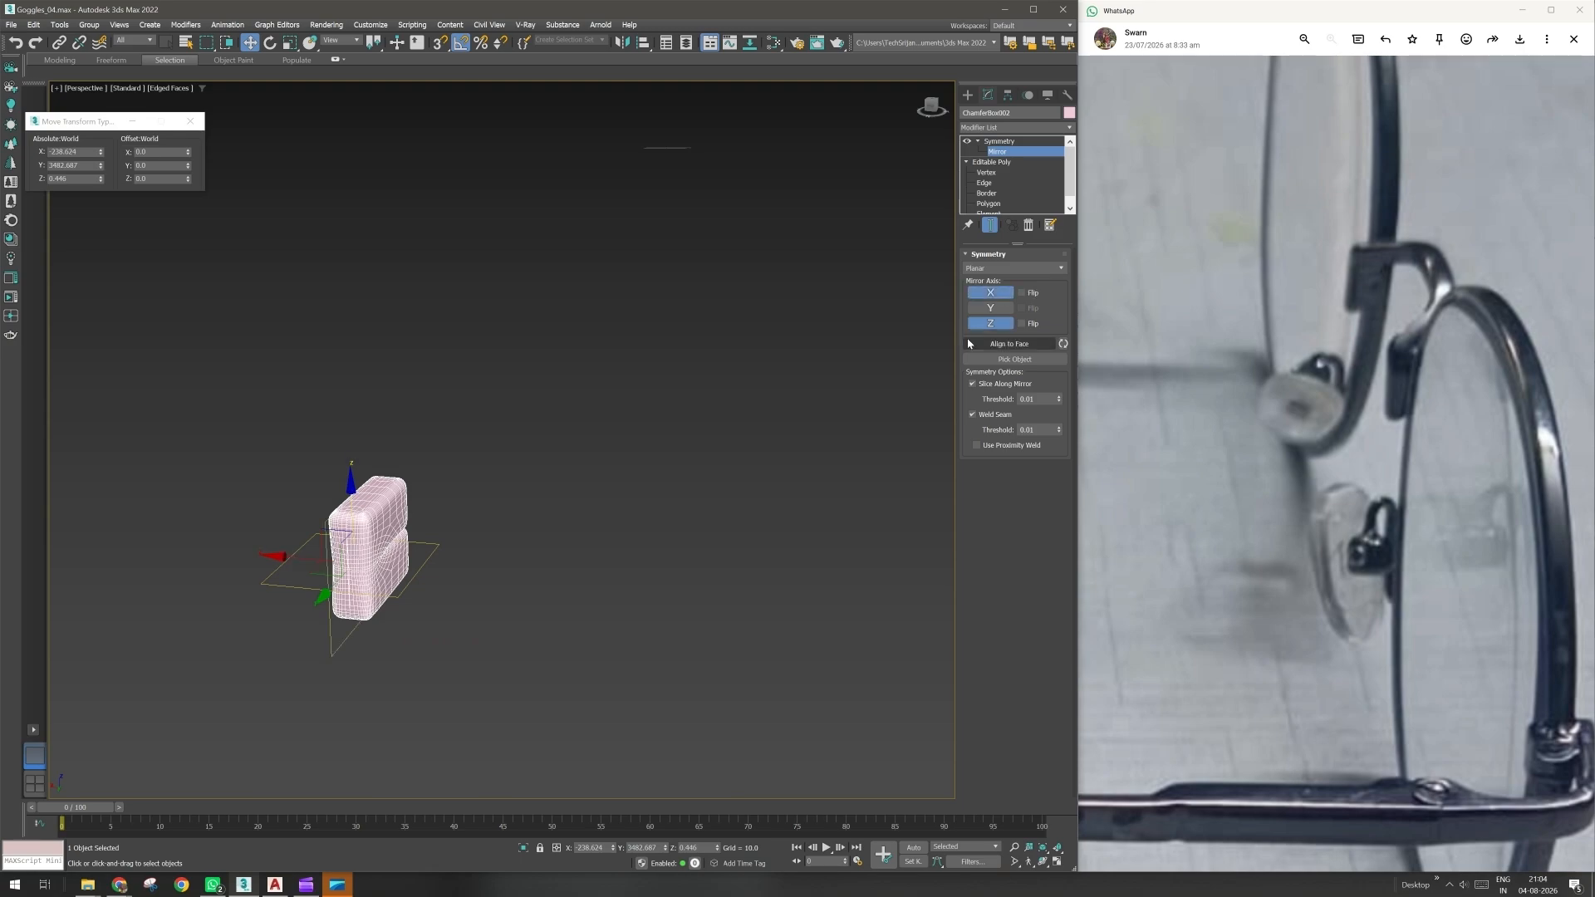
{"action": "left_click", "coordinate": [990, 323]}
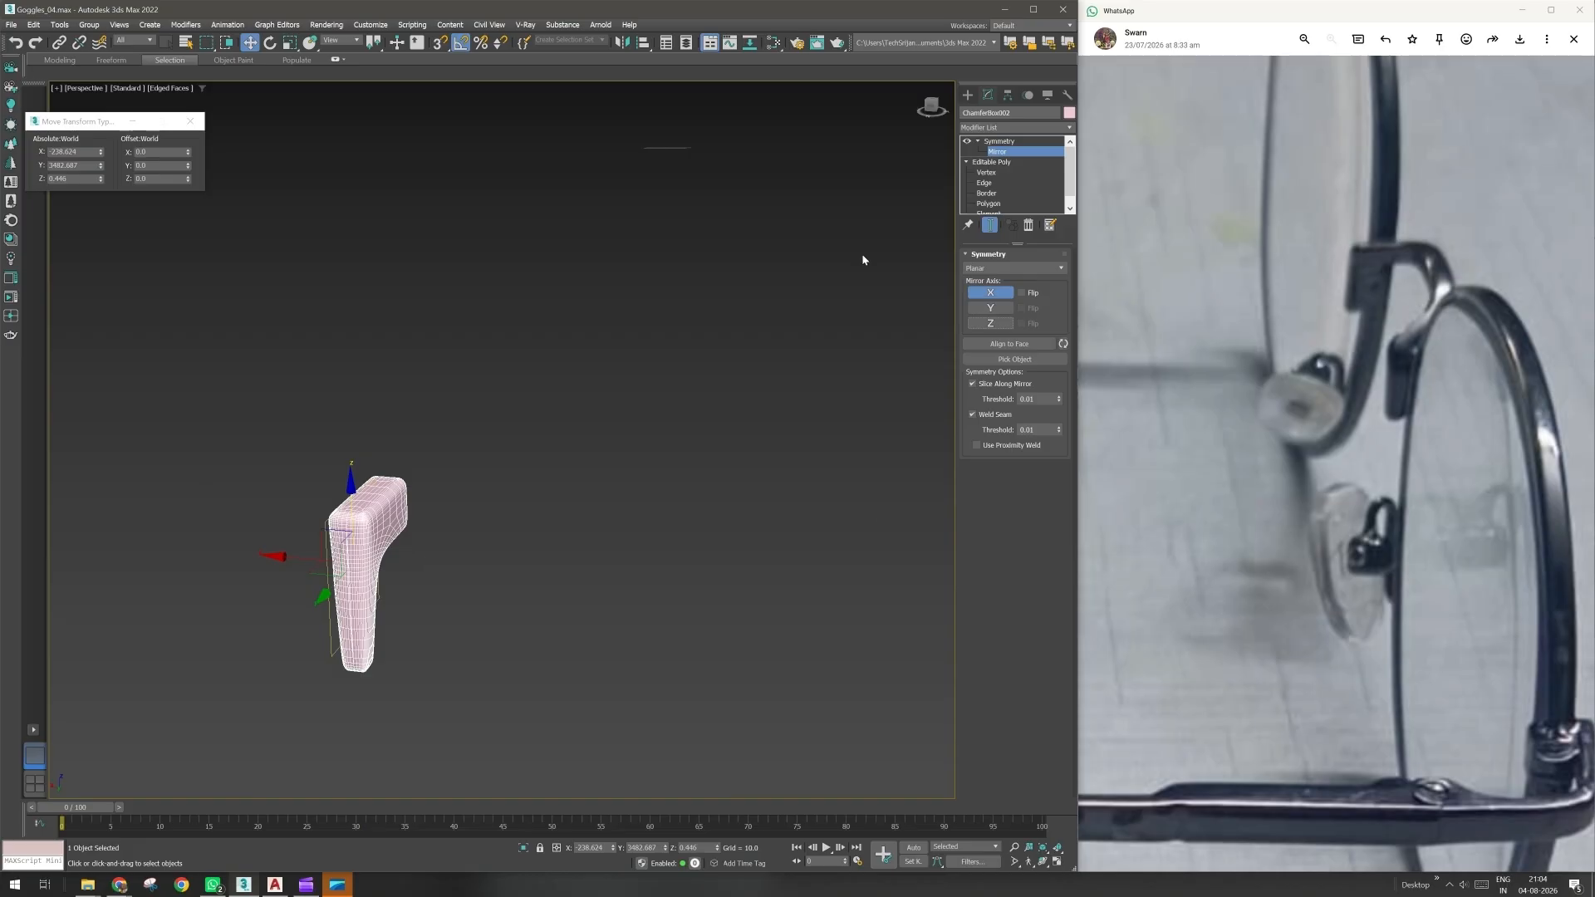
{"action": "left_click_drag", "start_coordinate": [283, 565], "coordinate": [505, 598]}
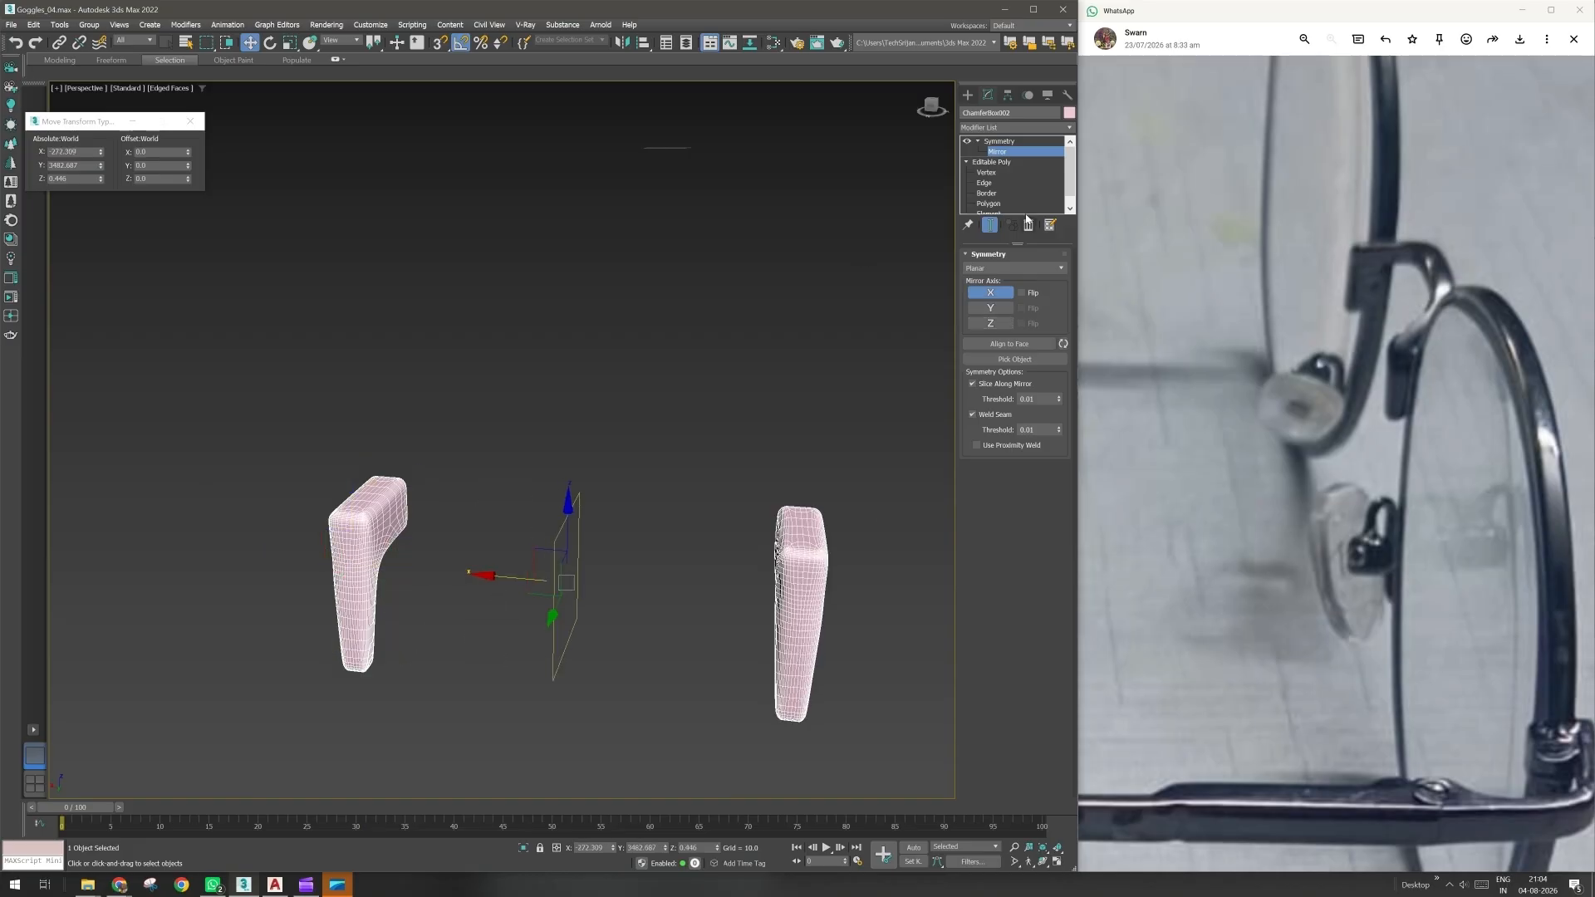
- Show the mirrored end result while editing vertices and lengthen the connector's horizontal arm by moving its end vertices along Y to about 3457
{"action": "left_click", "coordinate": [993, 174]}
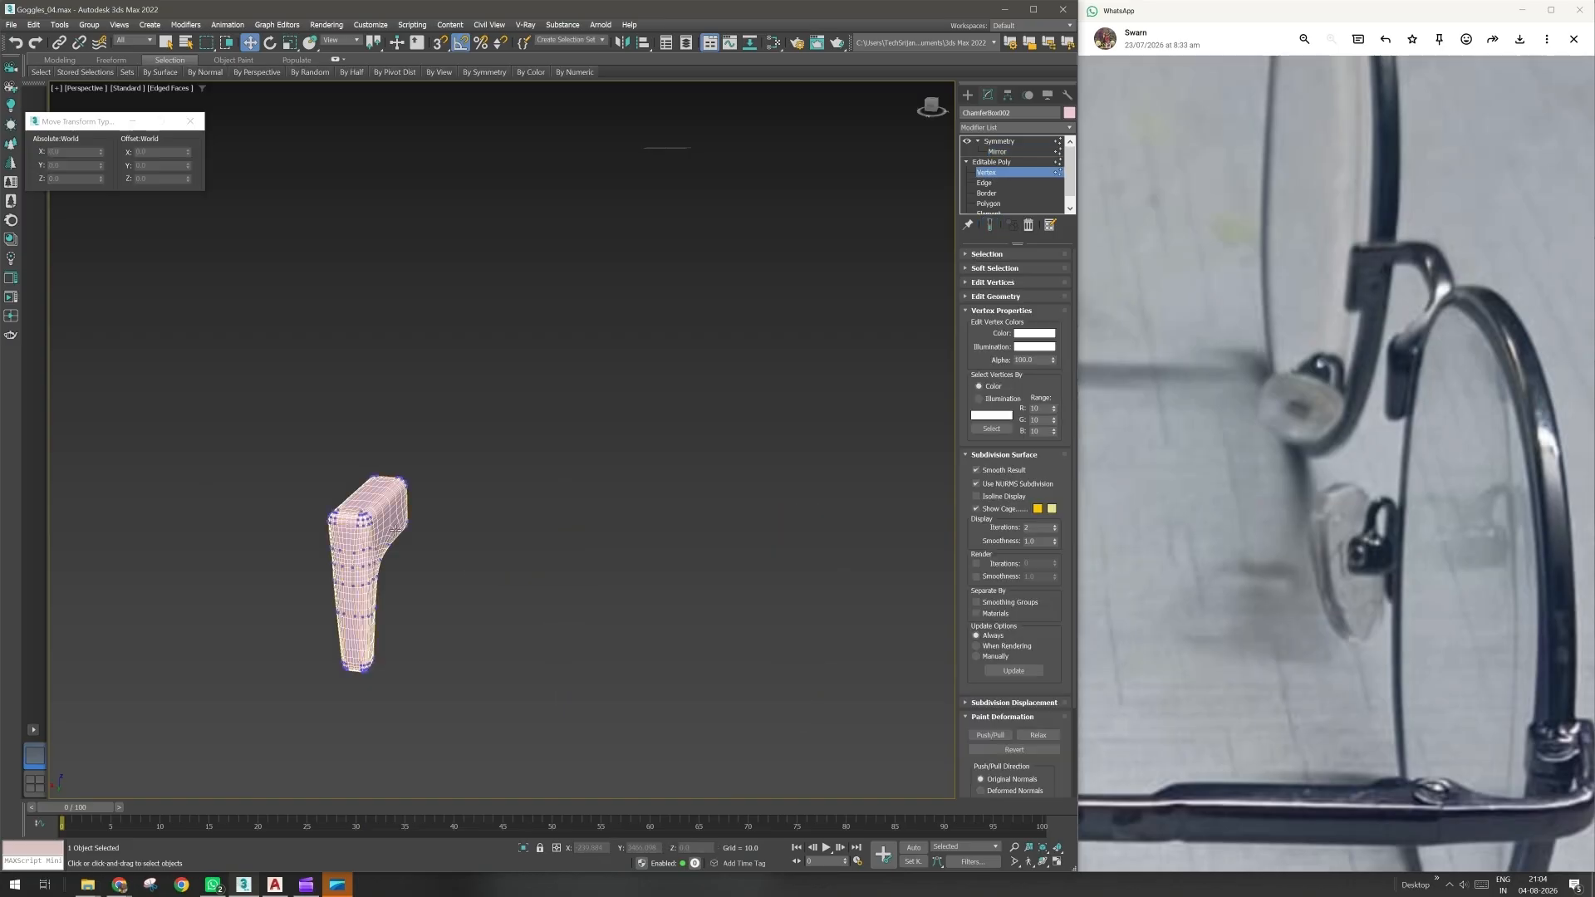
{"action": "left_click", "coordinate": [989, 225]}
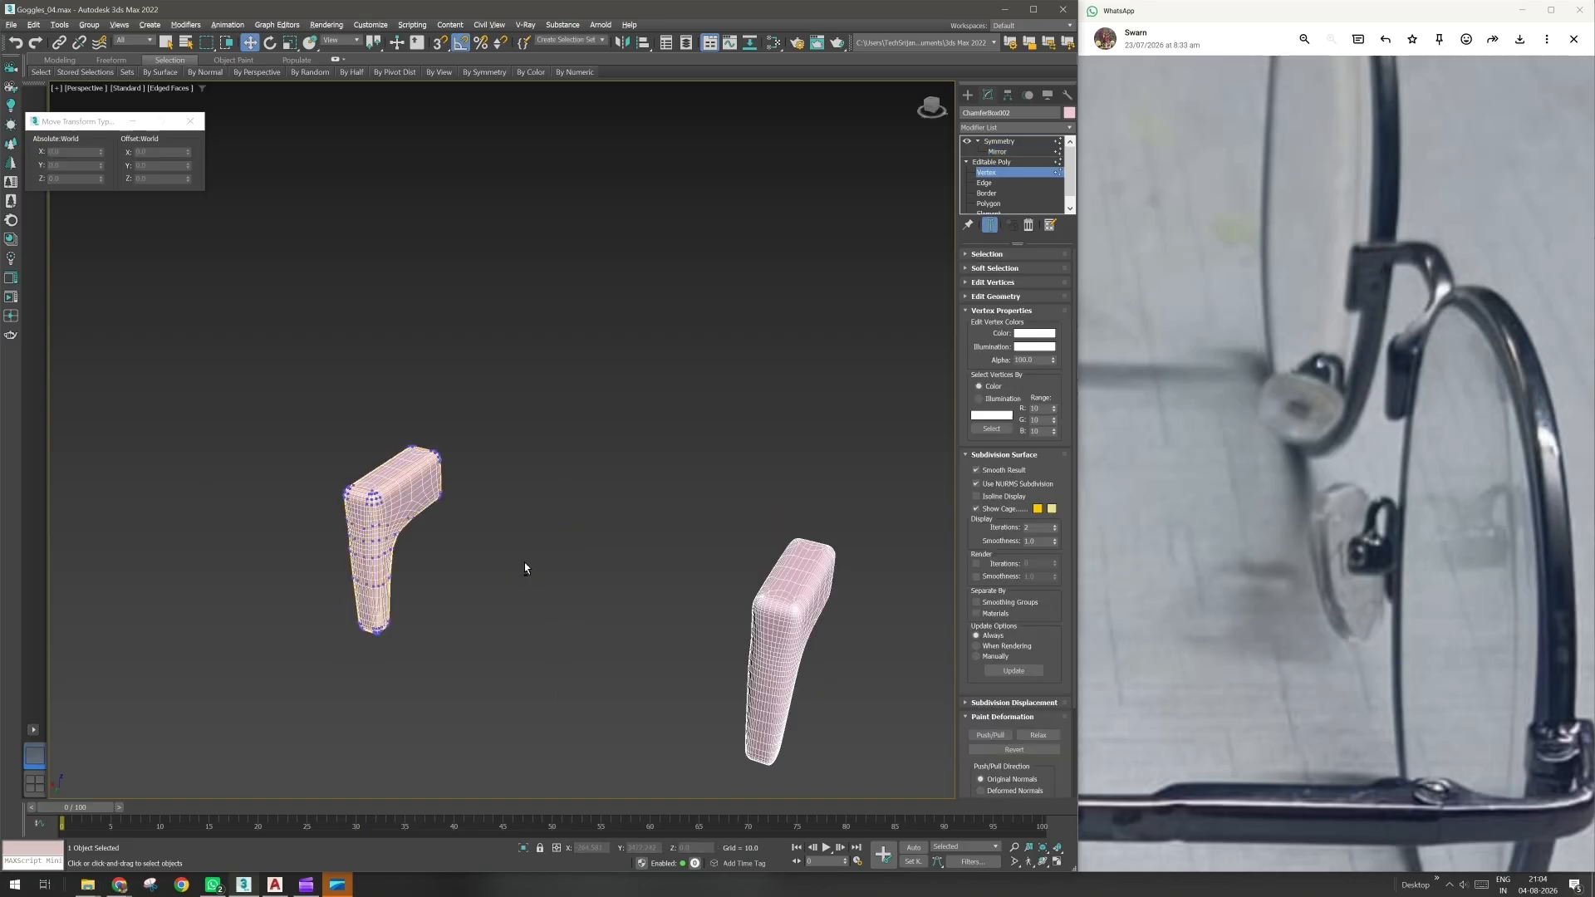
{"action": "middle_click_drag", "start_coordinate": [524, 564], "coordinate": [487, 543], "text": "alt"}
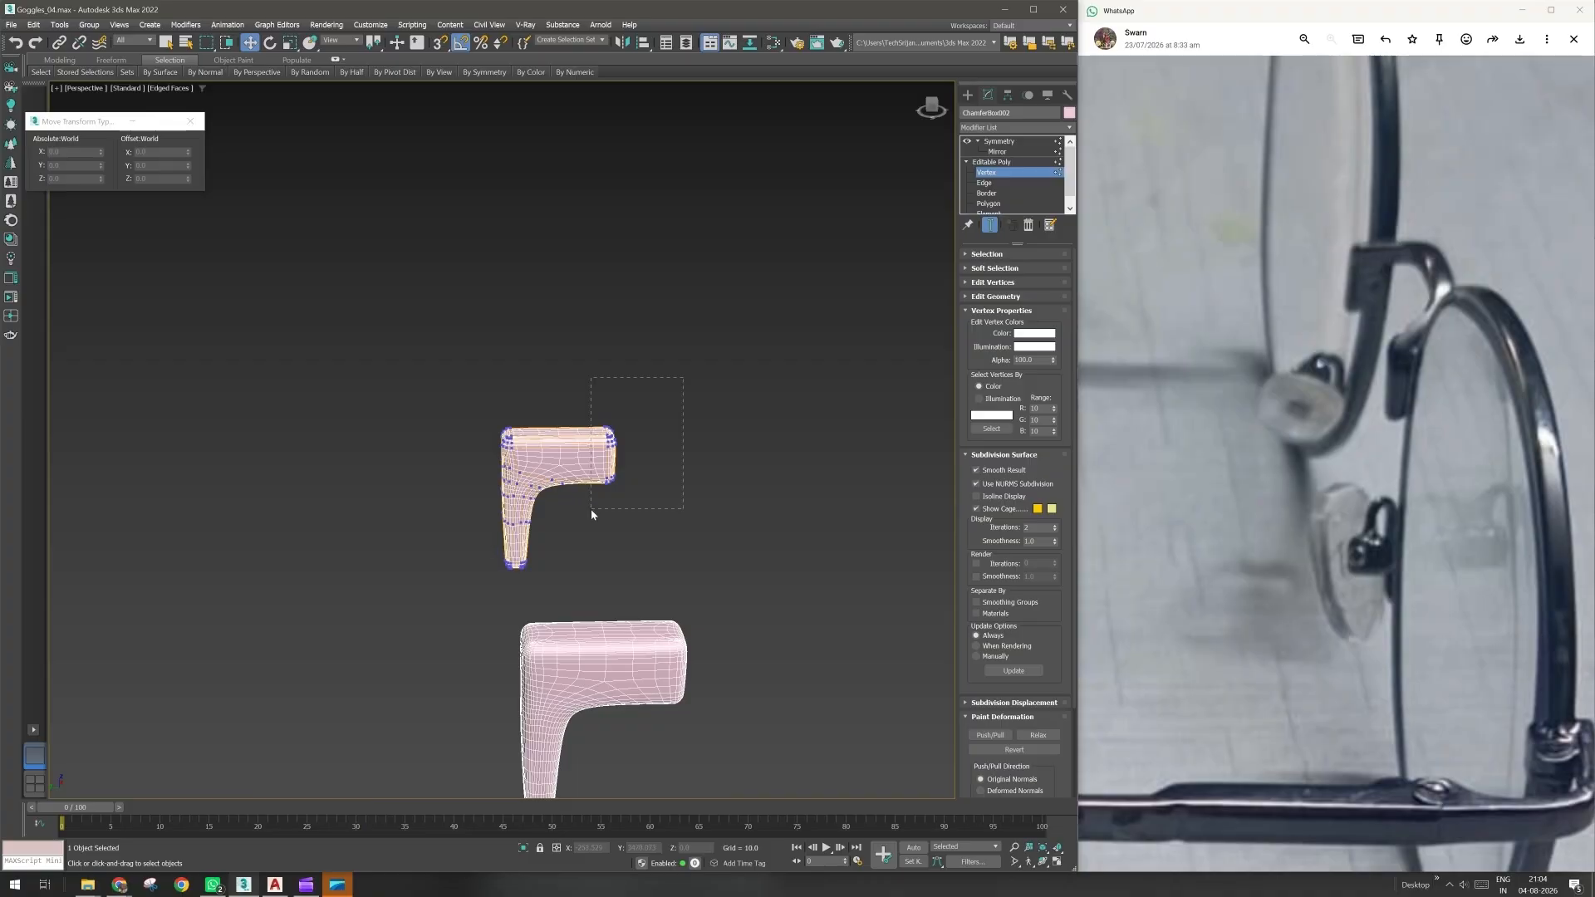
{"action": "left_click_drag", "start_coordinate": [590, 509], "coordinate": [608, 470]}
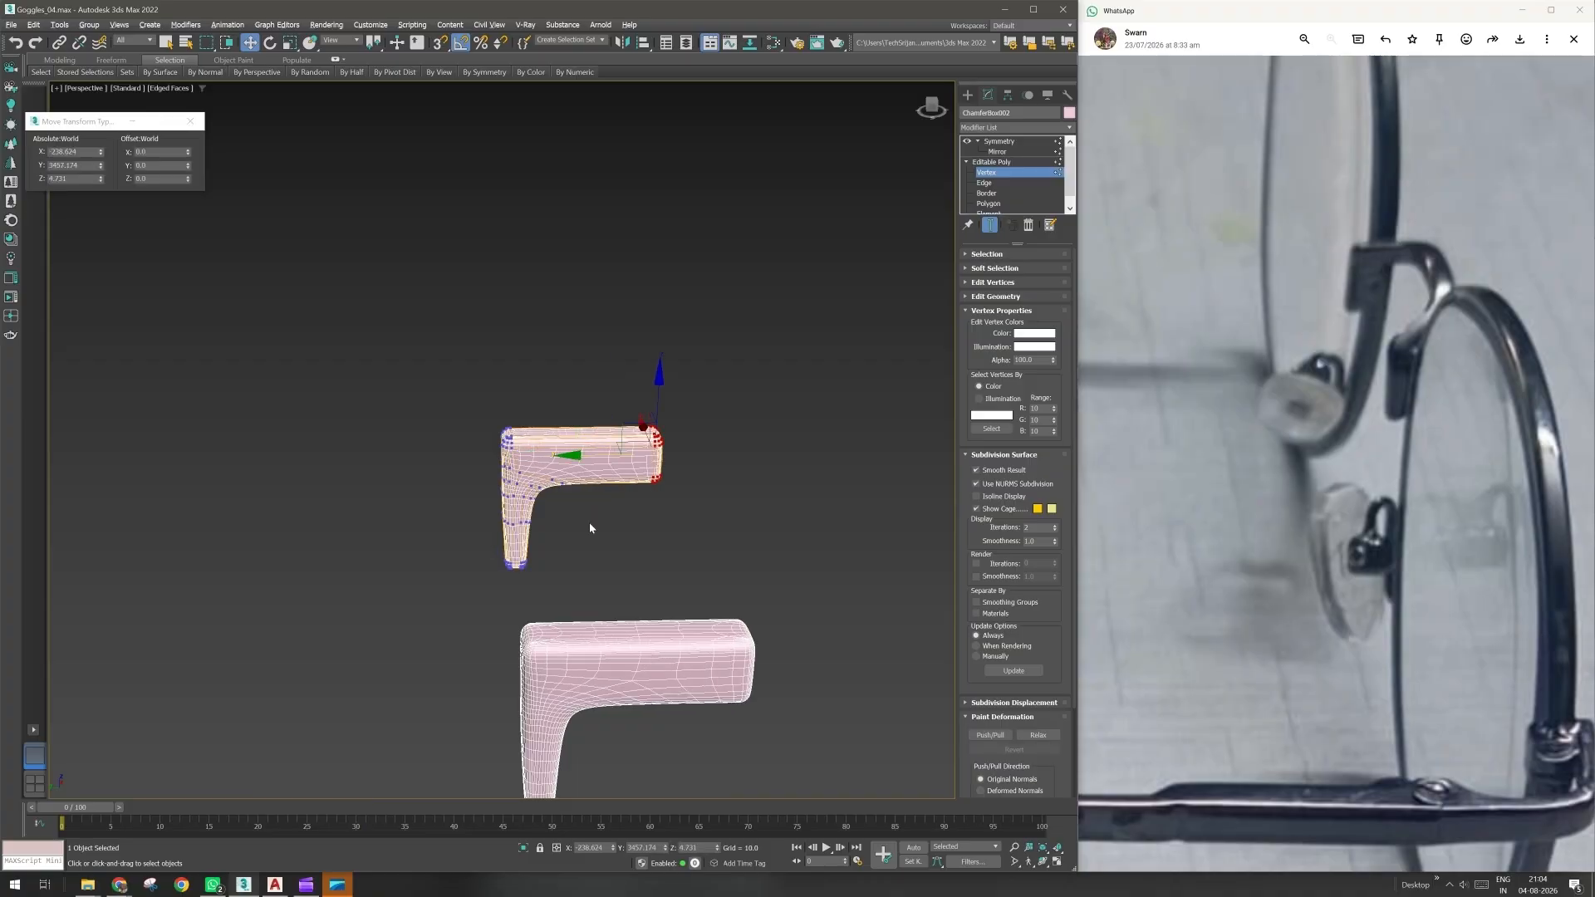
- Turn off NURMS subdivision on the connector's base mesh
{"action": "middle_click_drag", "start_coordinate": [590, 529], "coordinate": [610, 545], "text": "alt"}
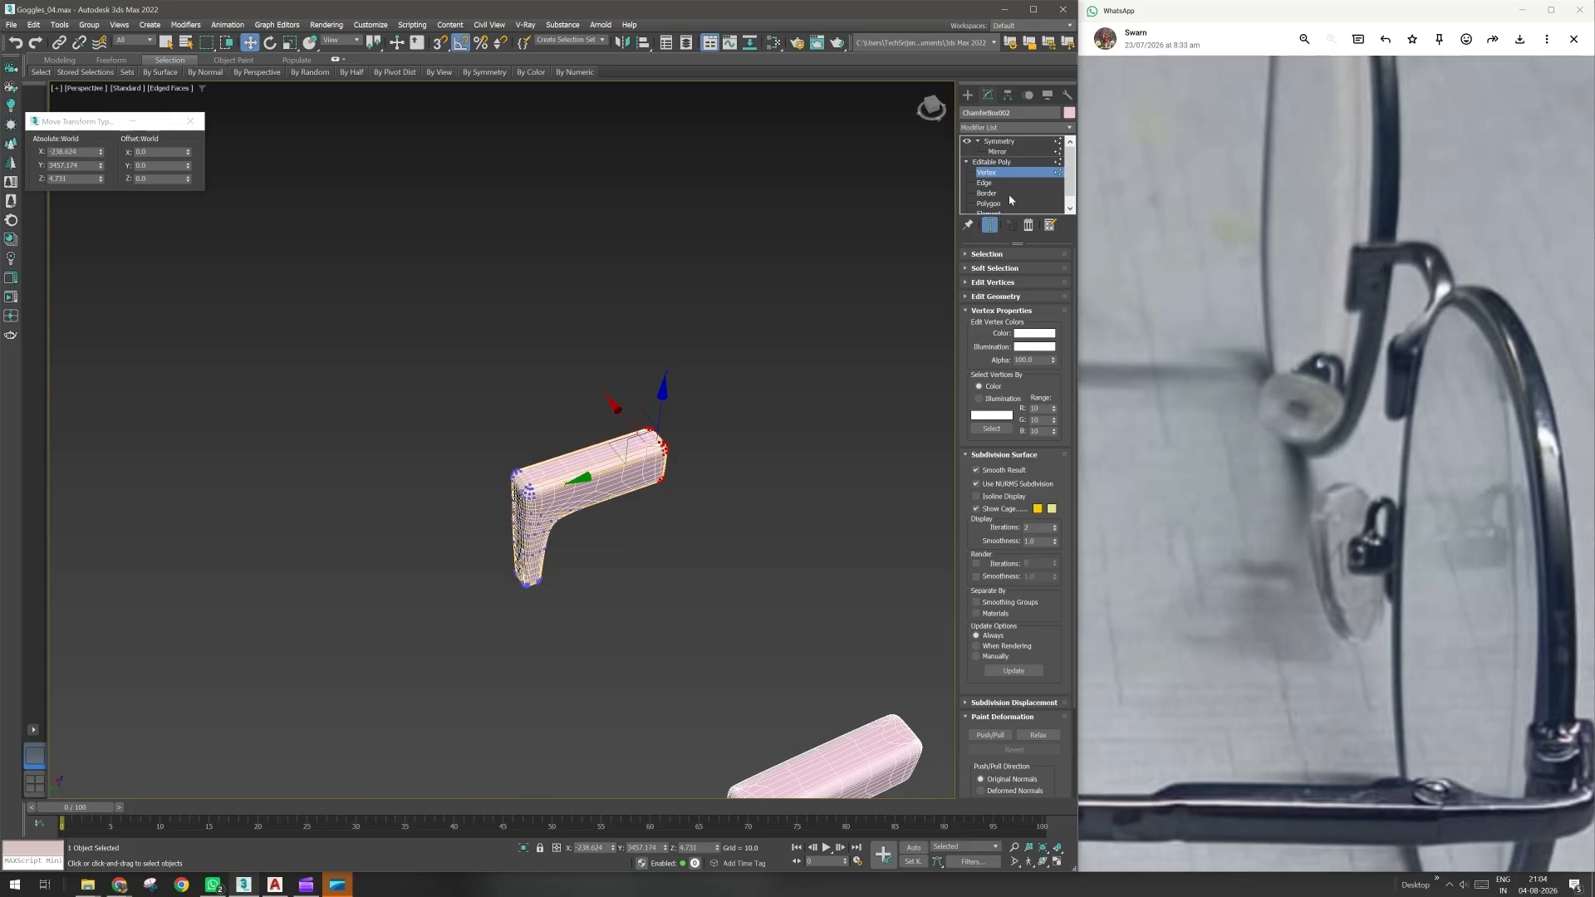
{"action": "left_click", "coordinate": [998, 485]}
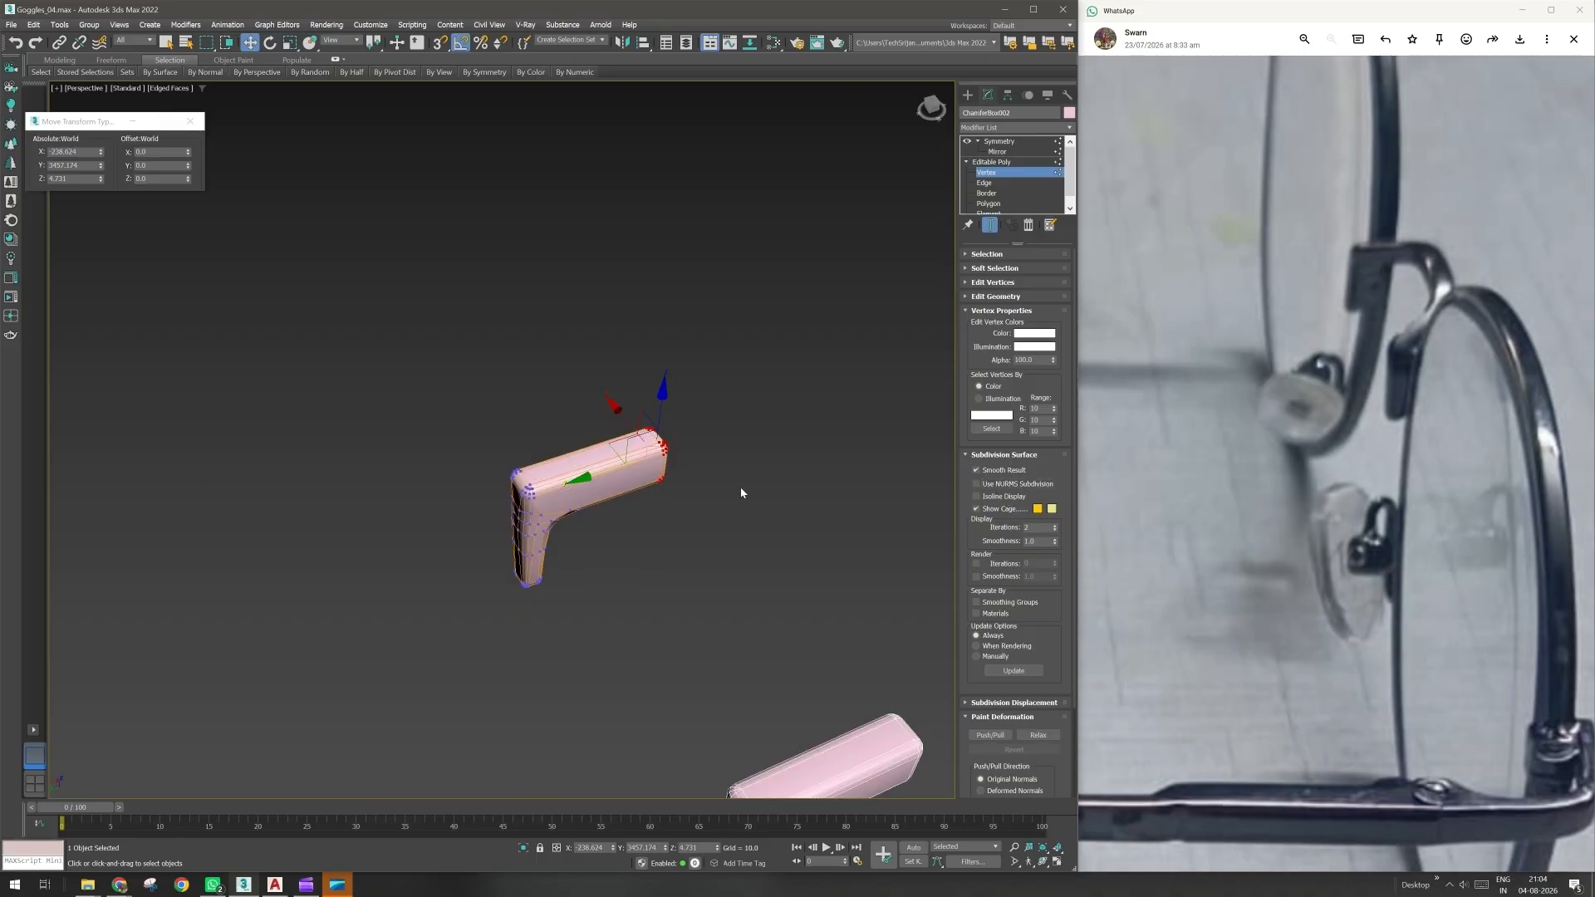
{"action": "scroll", "coordinate": [742, 493], "scroll_direction": "up", "scroll_amount": 2}
{"action": "middle_click_drag", "start_coordinate": [652, 478], "coordinate": [650, 464], "text": "alt"}
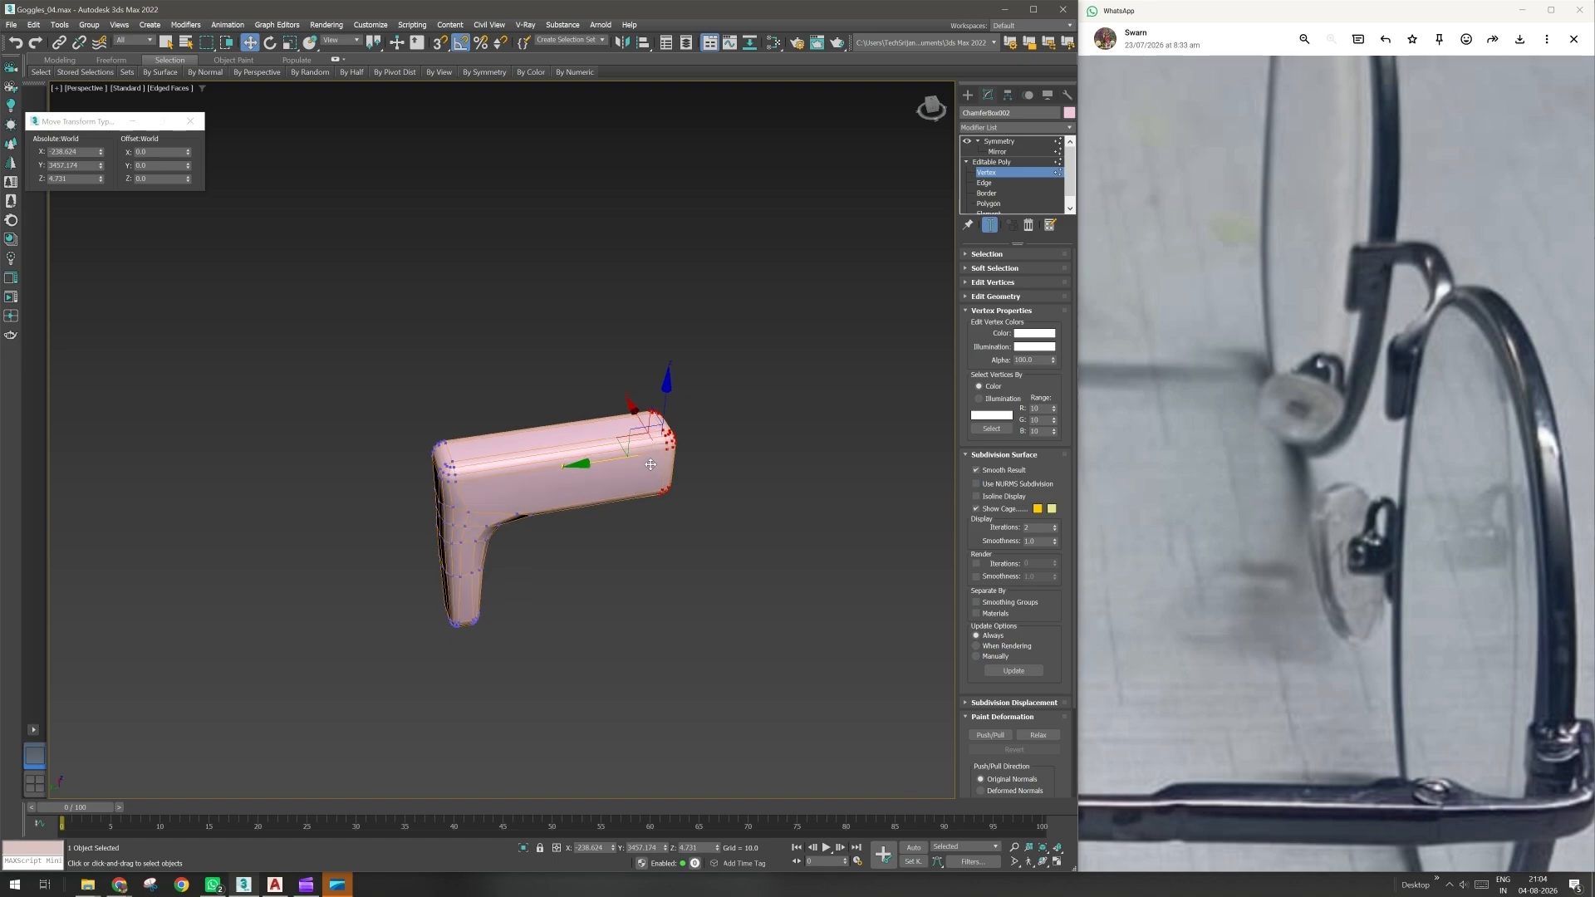
{"action": "right_click", "coordinate": [682, 457]}
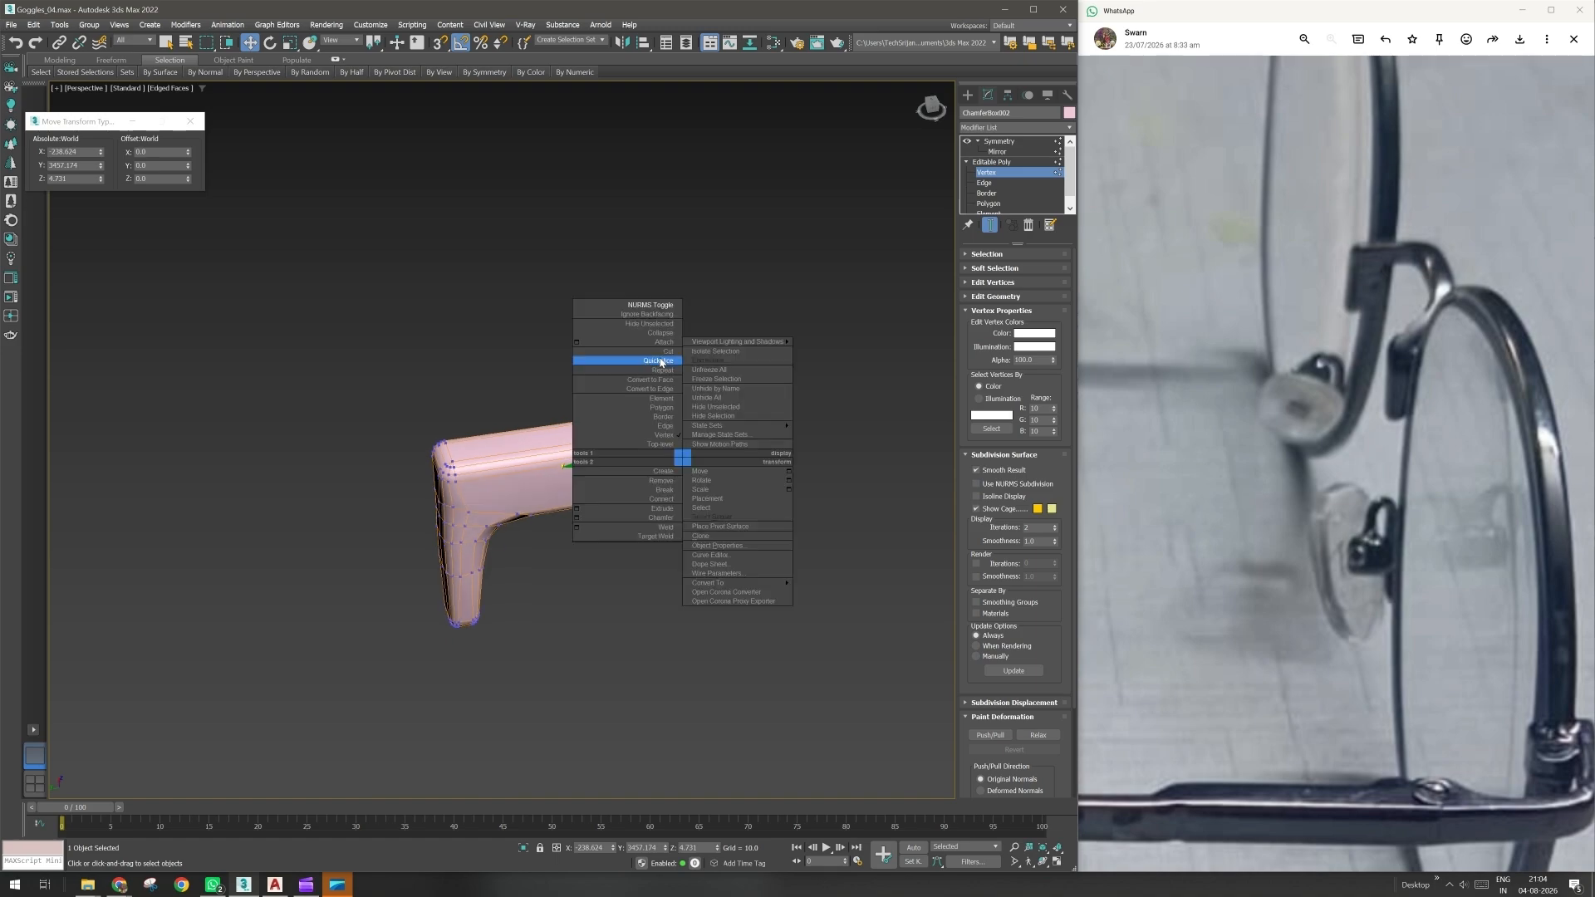
{"action": "left_click", "coordinate": [661, 361]}
{"action": "left_click", "coordinate": [563, 466]}
{"action": "scroll", "coordinate": [611, 467], "scroll_direction": "up", "scroll_amount": 5}
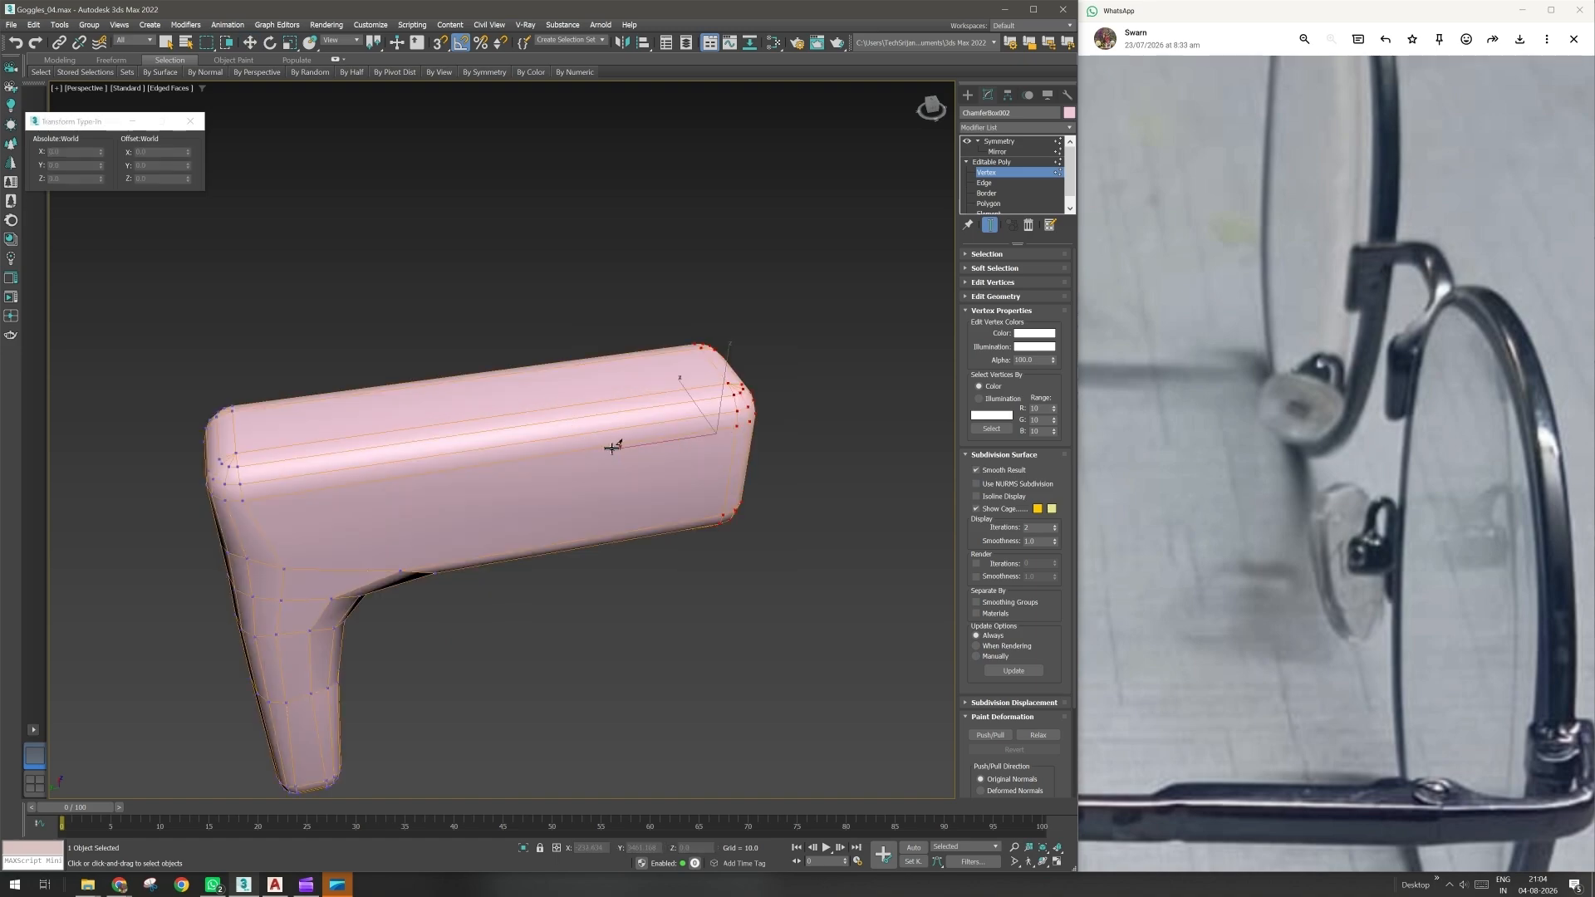
{"action": "right_click", "coordinate": [611, 449]}
{"action": "key", "text": "w"}
- Cut a vertical QuickSlice across the horizontal arm a short distance from its free end
{"action": "right_click", "coordinate": [640, 584]}
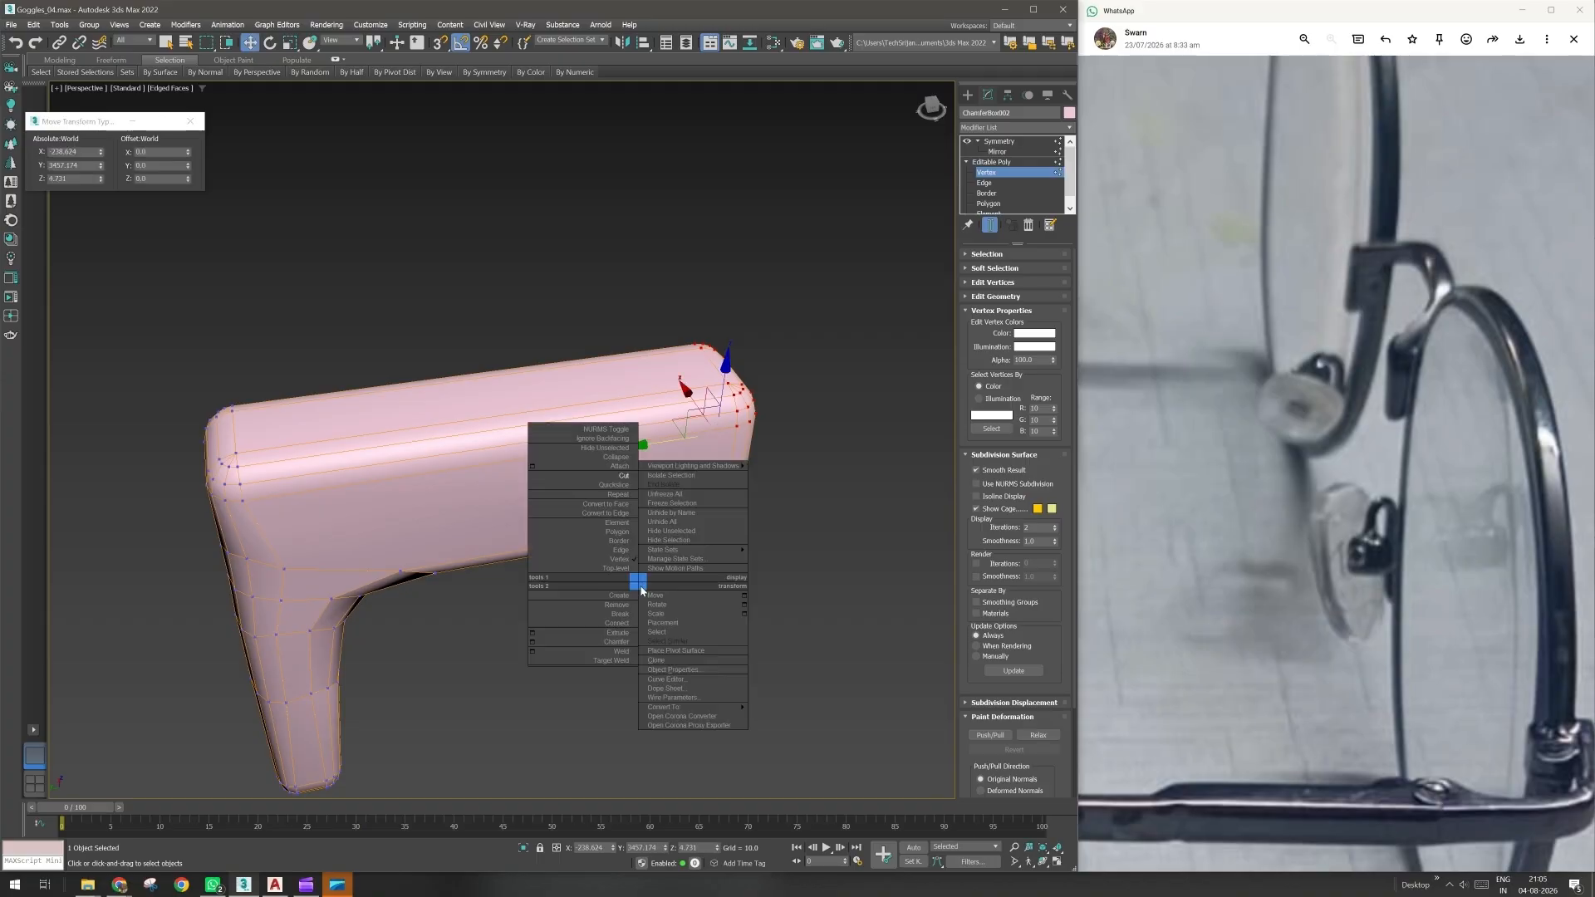
{"action": "left_click", "coordinate": [592, 488]}
{"action": "middle_click_drag", "start_coordinate": [659, 600], "coordinate": [600, 404], "text": "alt"}
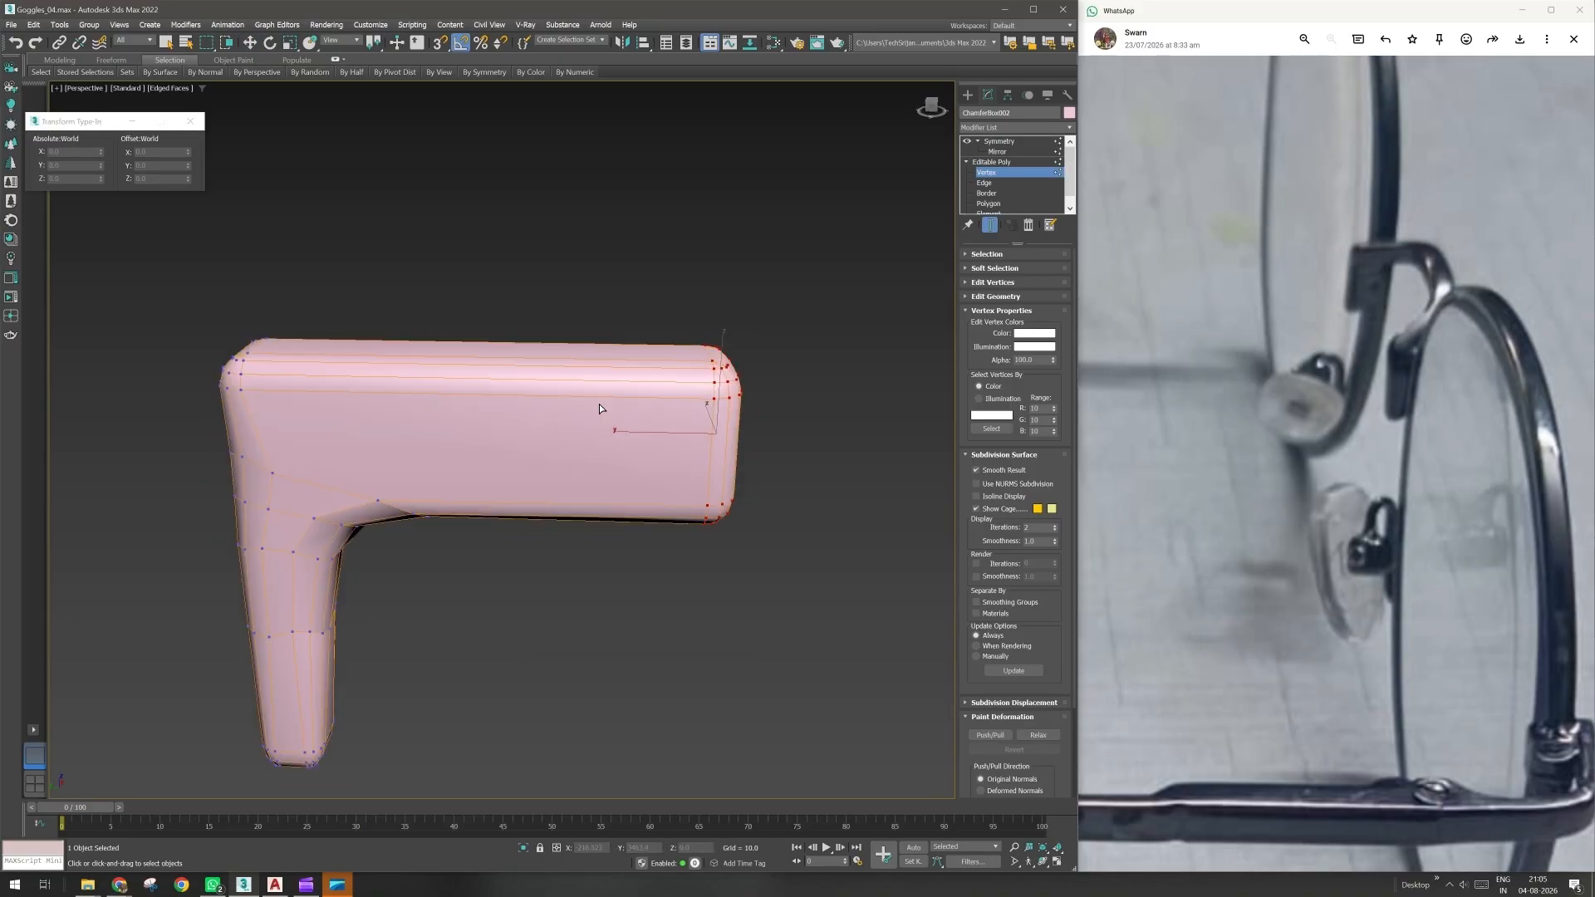
{"action": "left_click", "coordinate": [600, 404]}
{"action": "left_click", "coordinate": [590, 468]}
{"action": "left_click", "coordinate": [596, 497]}
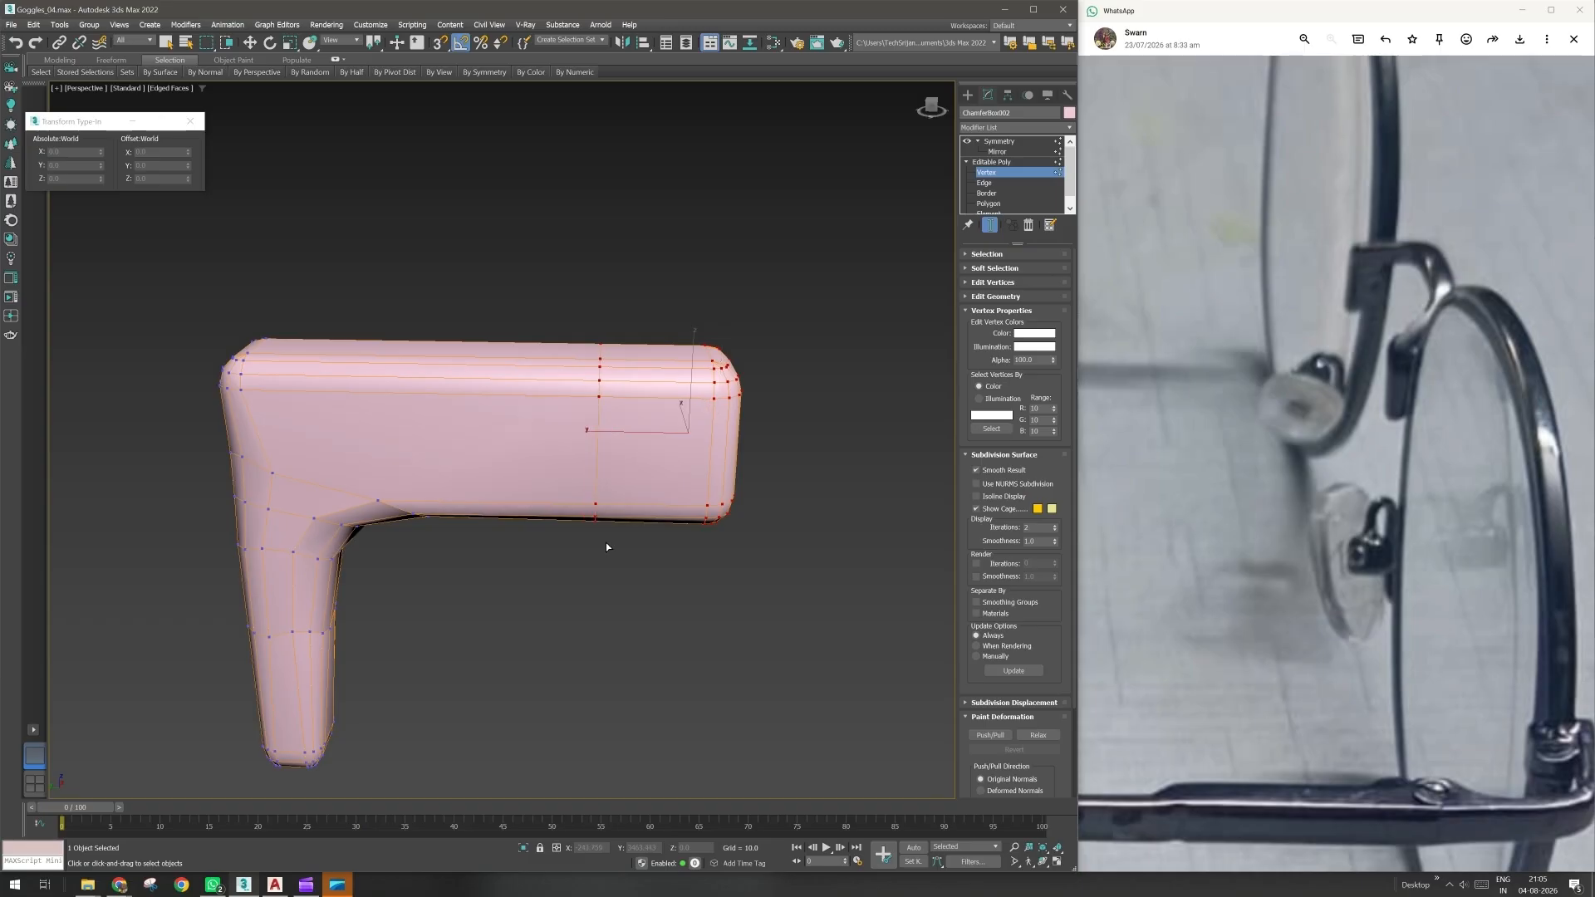
{"action": "key", "text": "w"}
- Select the inner side polygon between the slice and the arm's free end and extrude it by 10
{"action": "middle_click_drag", "start_coordinate": [605, 542], "coordinate": [480, 595], "text": "alt"}
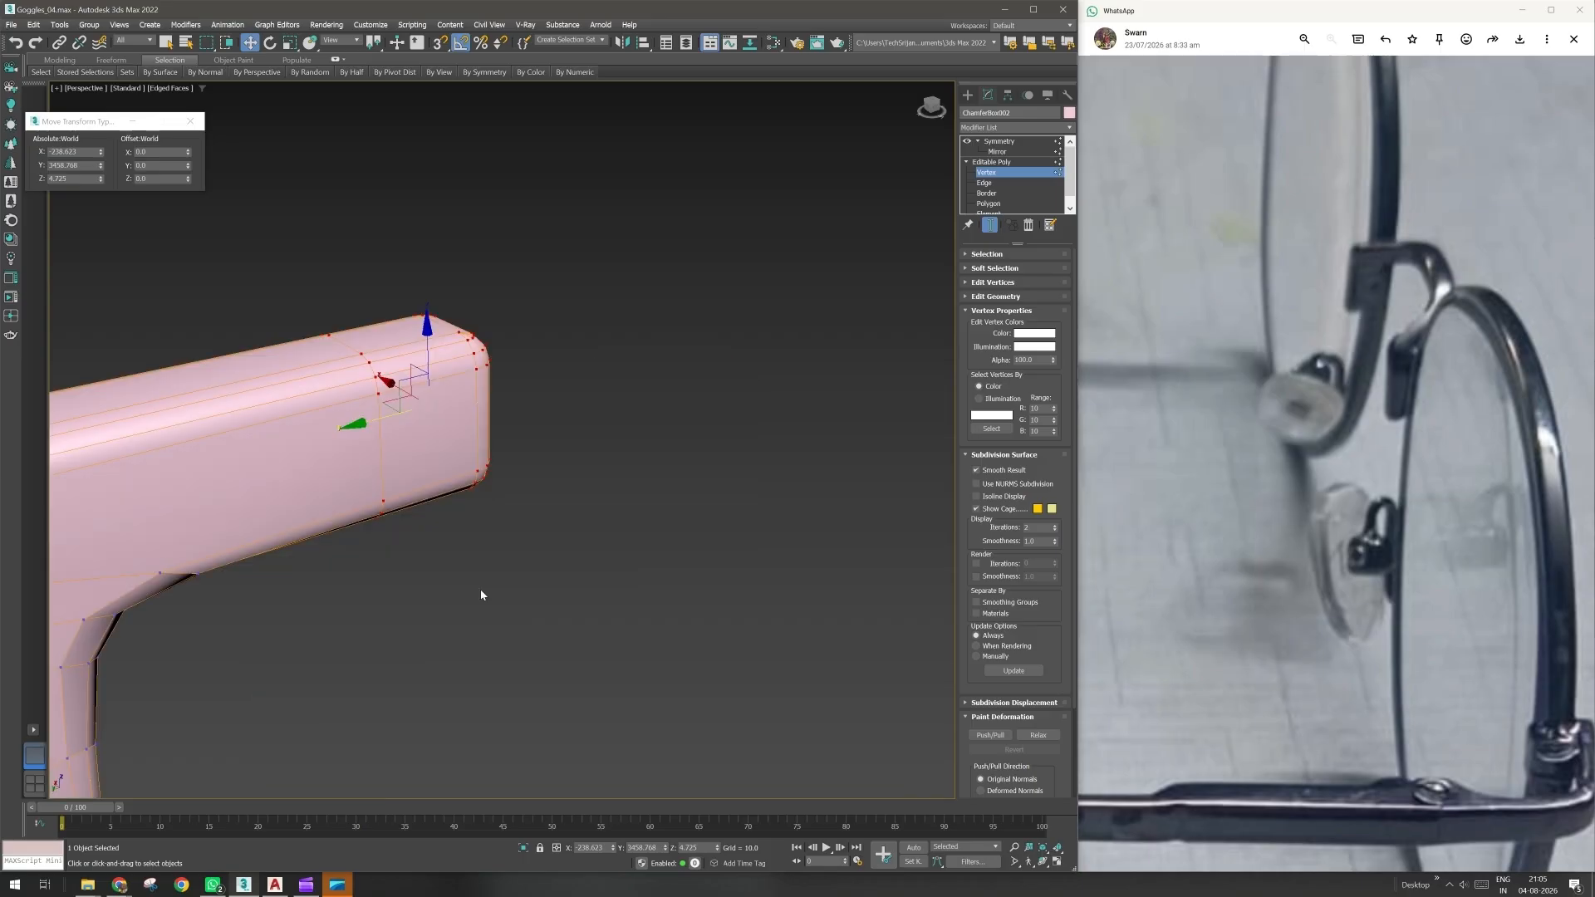
{"action": "left_click", "coordinate": [994, 205]}
{"action": "left_click", "coordinate": [406, 426]}
{"action": "scroll", "coordinate": [406, 426], "scroll_direction": "down", "scroll_amount": 5}
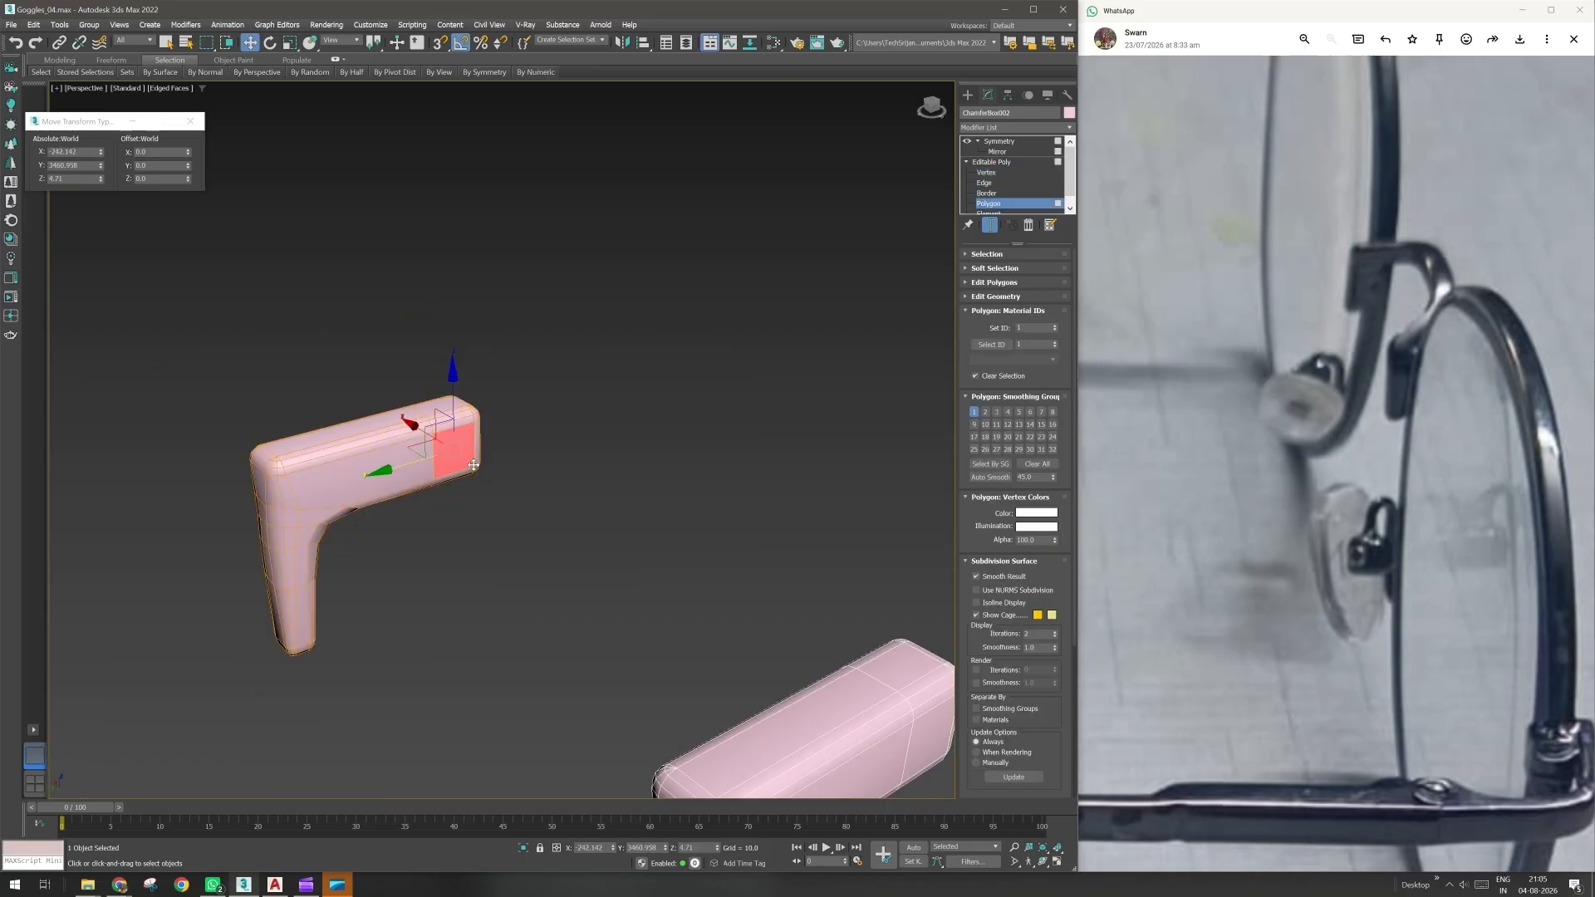
{"action": "right_click", "coordinate": [495, 474]}
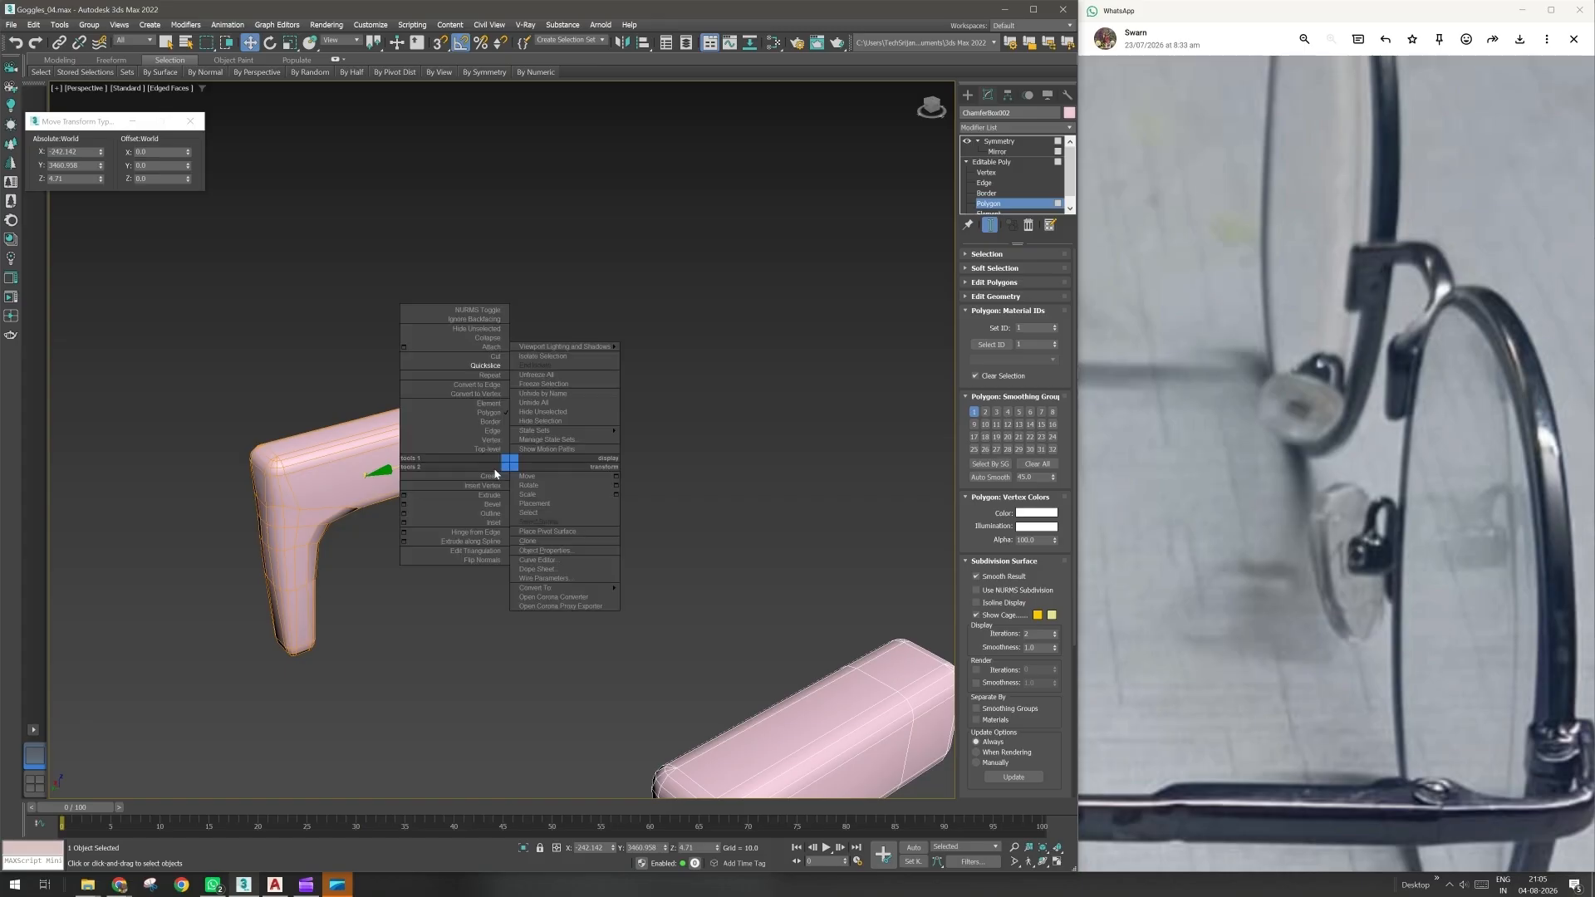
{"action": "left_click", "coordinate": [421, 497]}
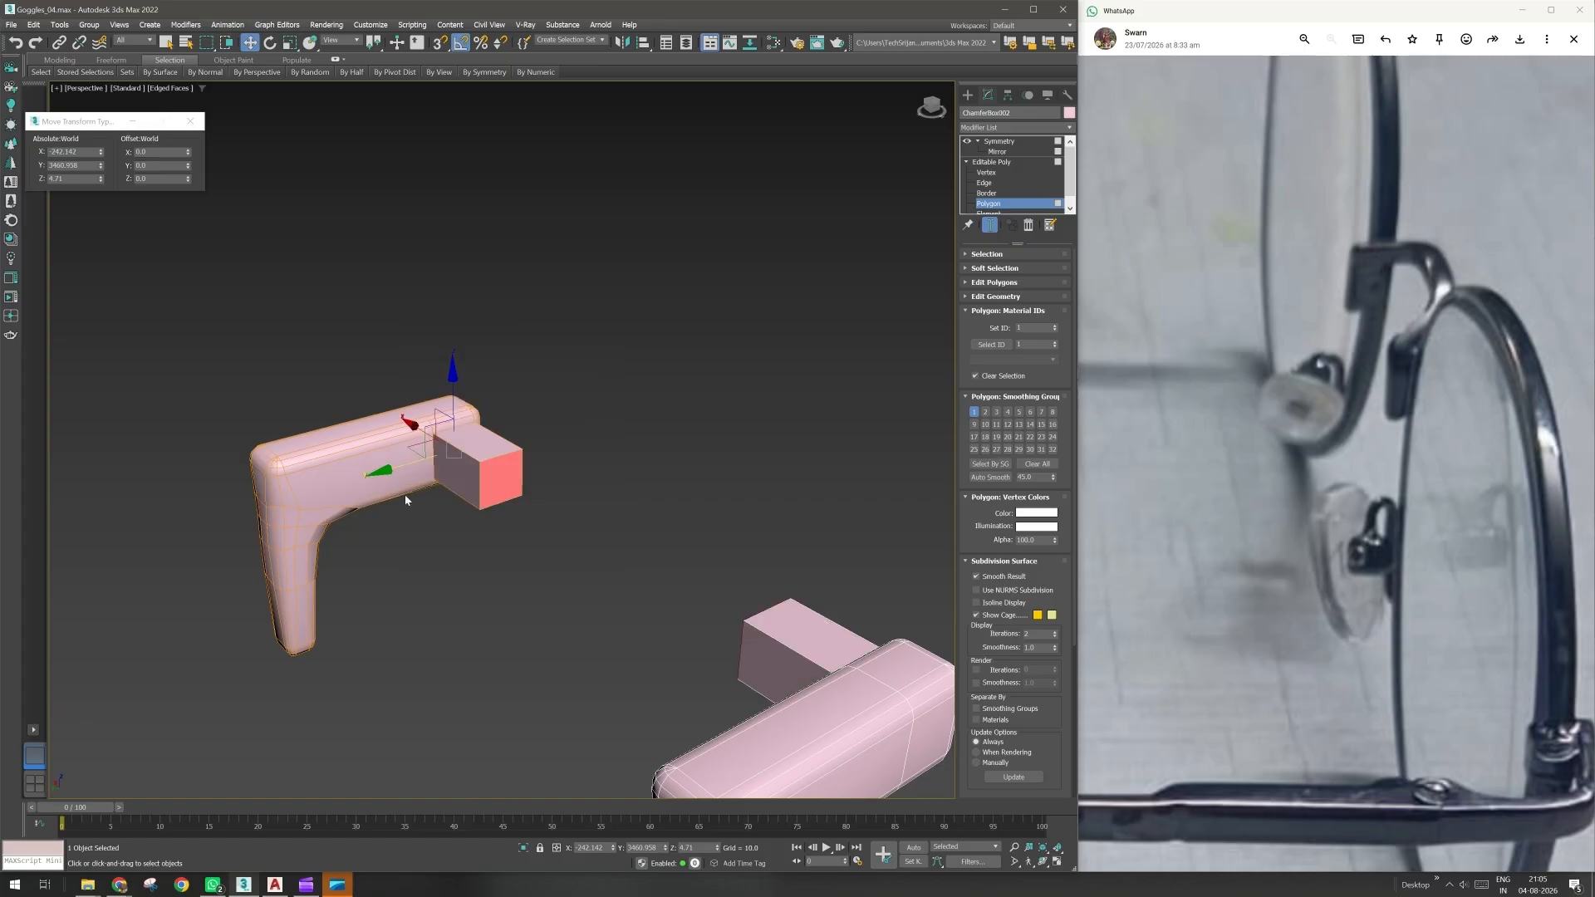
{"action": "middle_click_drag", "start_coordinate": [405, 496], "coordinate": [396, 580], "text": "alt"}
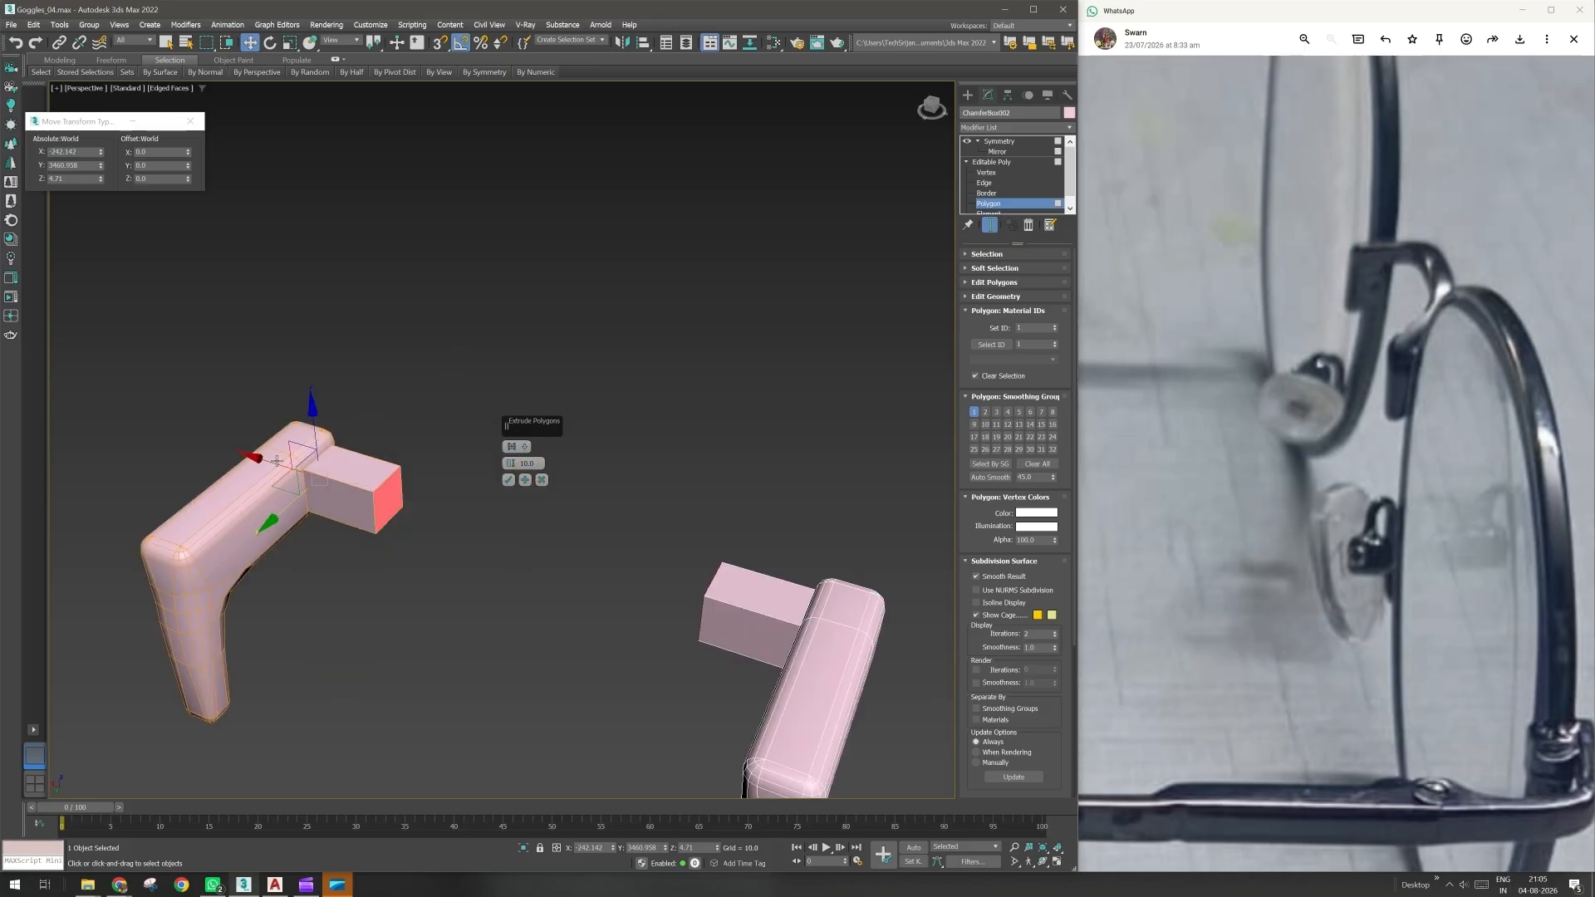
- Try shifting the extruded polygon slightly along X and undo the move
{"action": "left_click_drag", "start_coordinate": [274, 462], "coordinate": [302, 473]}
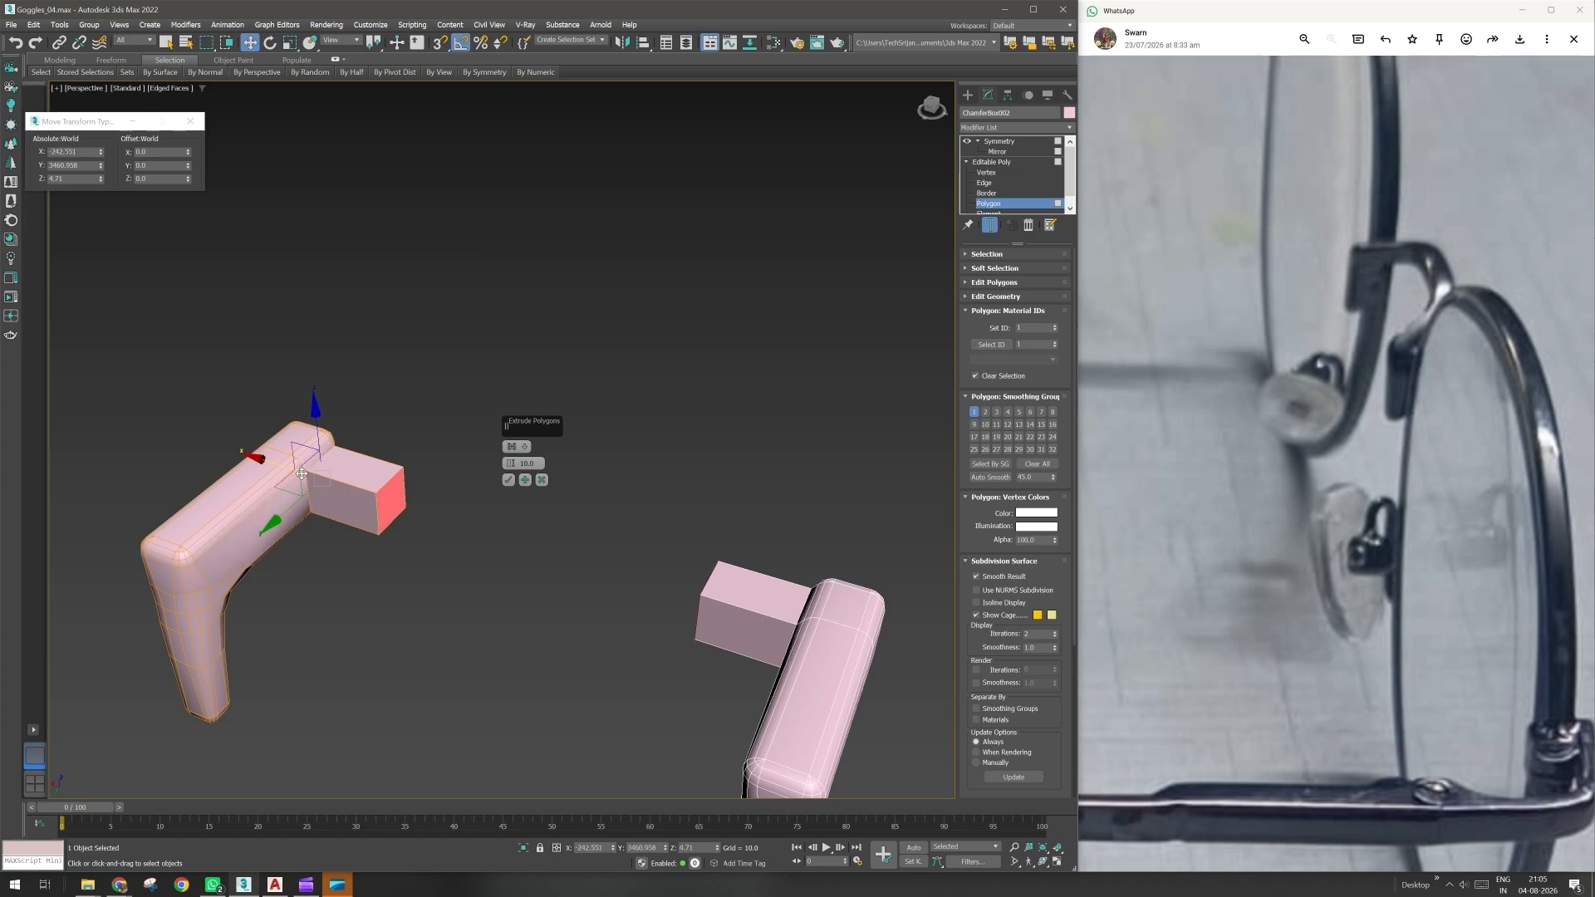
{"action": "scroll", "coordinate": [313, 486], "scroll_direction": "up", "scroll_amount": 2}
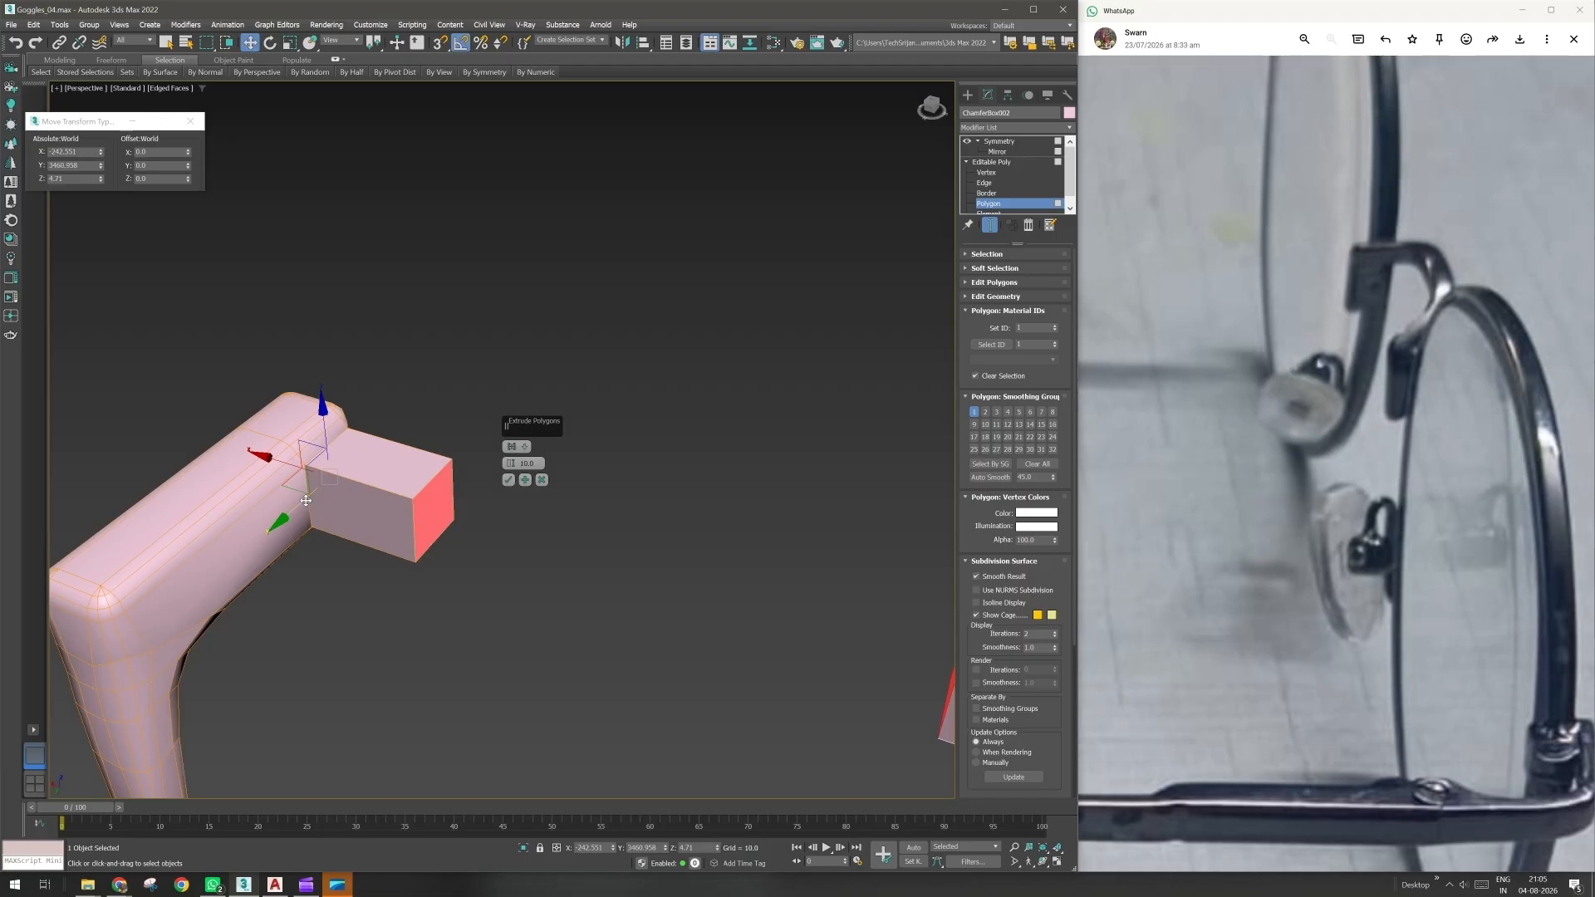
{"action": "key", "text": "ctrl+z"}
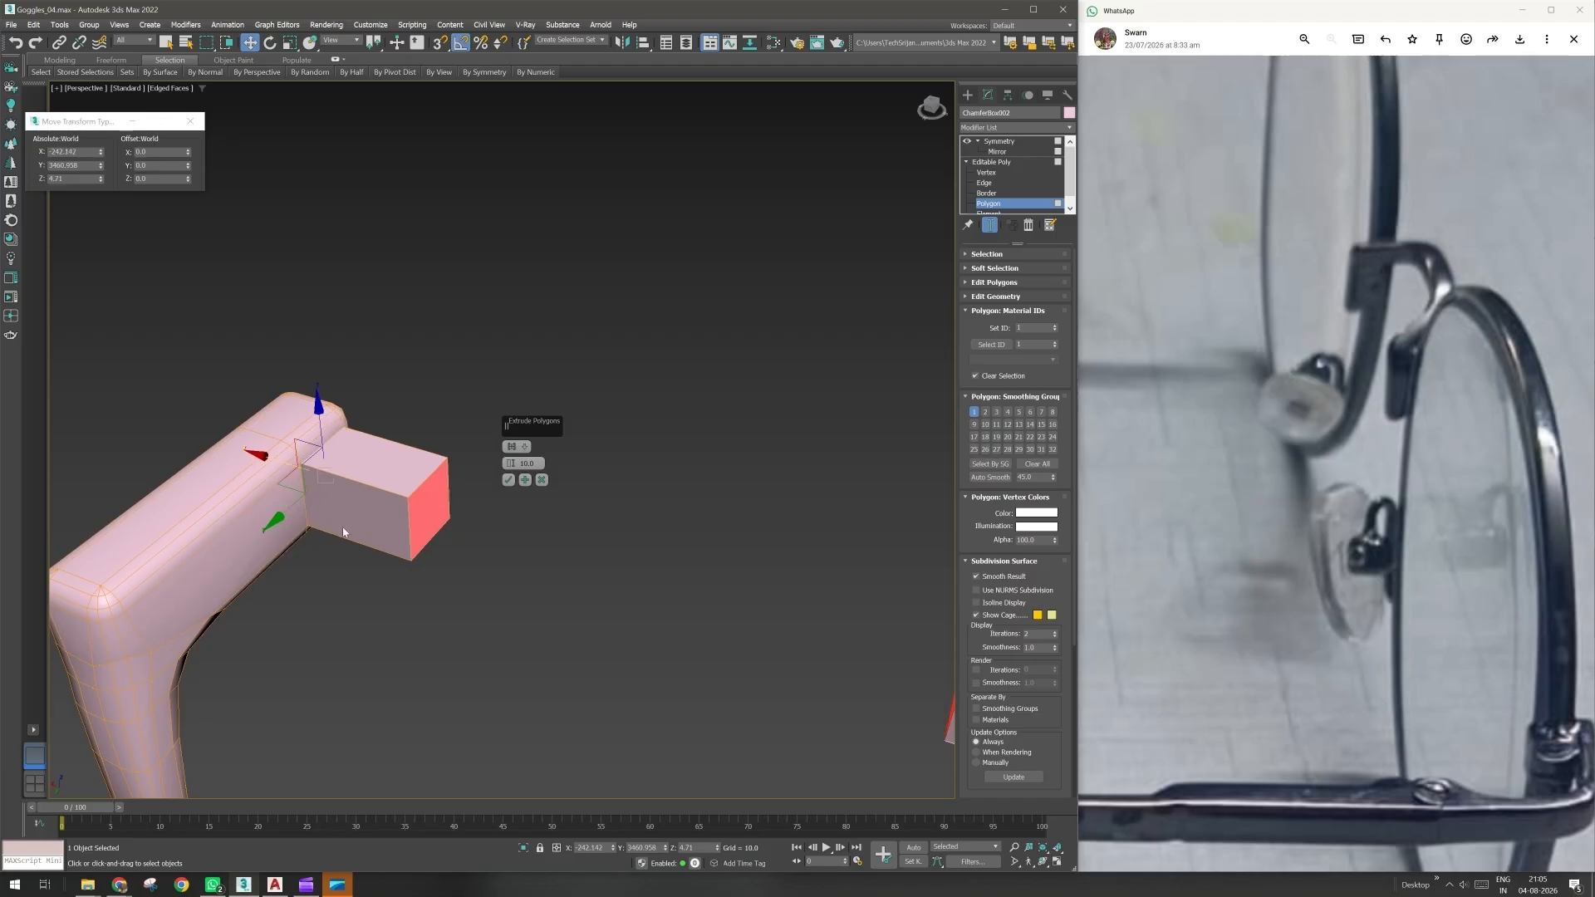
- Accept the extrusion and convert the mirrored connector, including its Symmetry modifier, to an Editable Poly
{"action": "scroll", "coordinate": [344, 531], "scroll_direction": "down", "scroll_amount": 2}
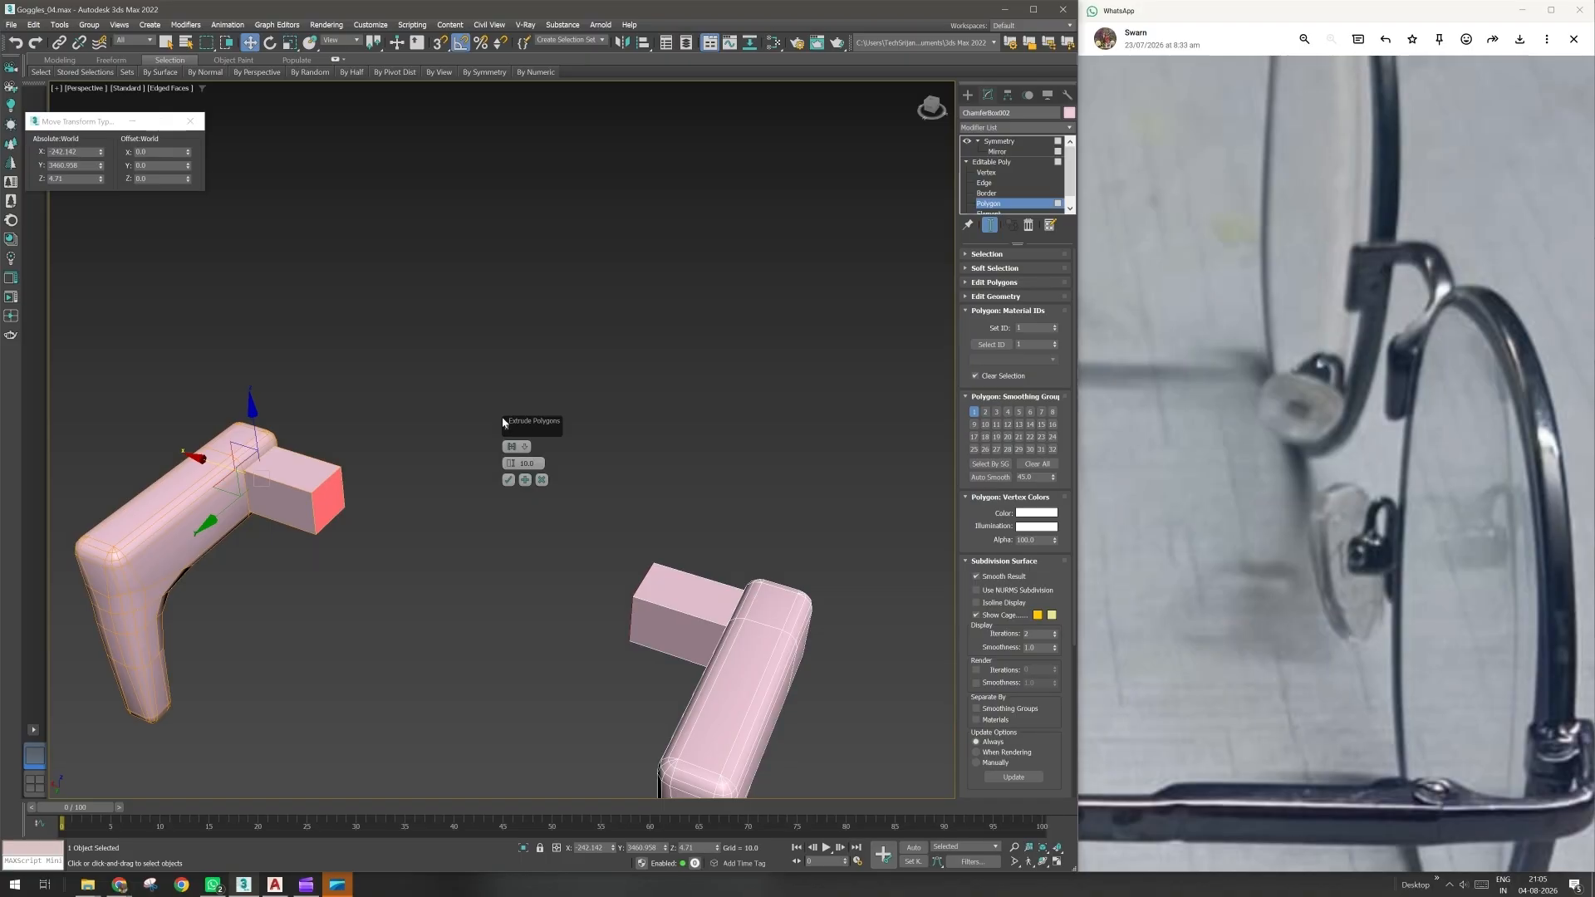
{"action": "left_click", "coordinate": [507, 481]}
{"action": "right_click", "coordinate": [432, 458]}
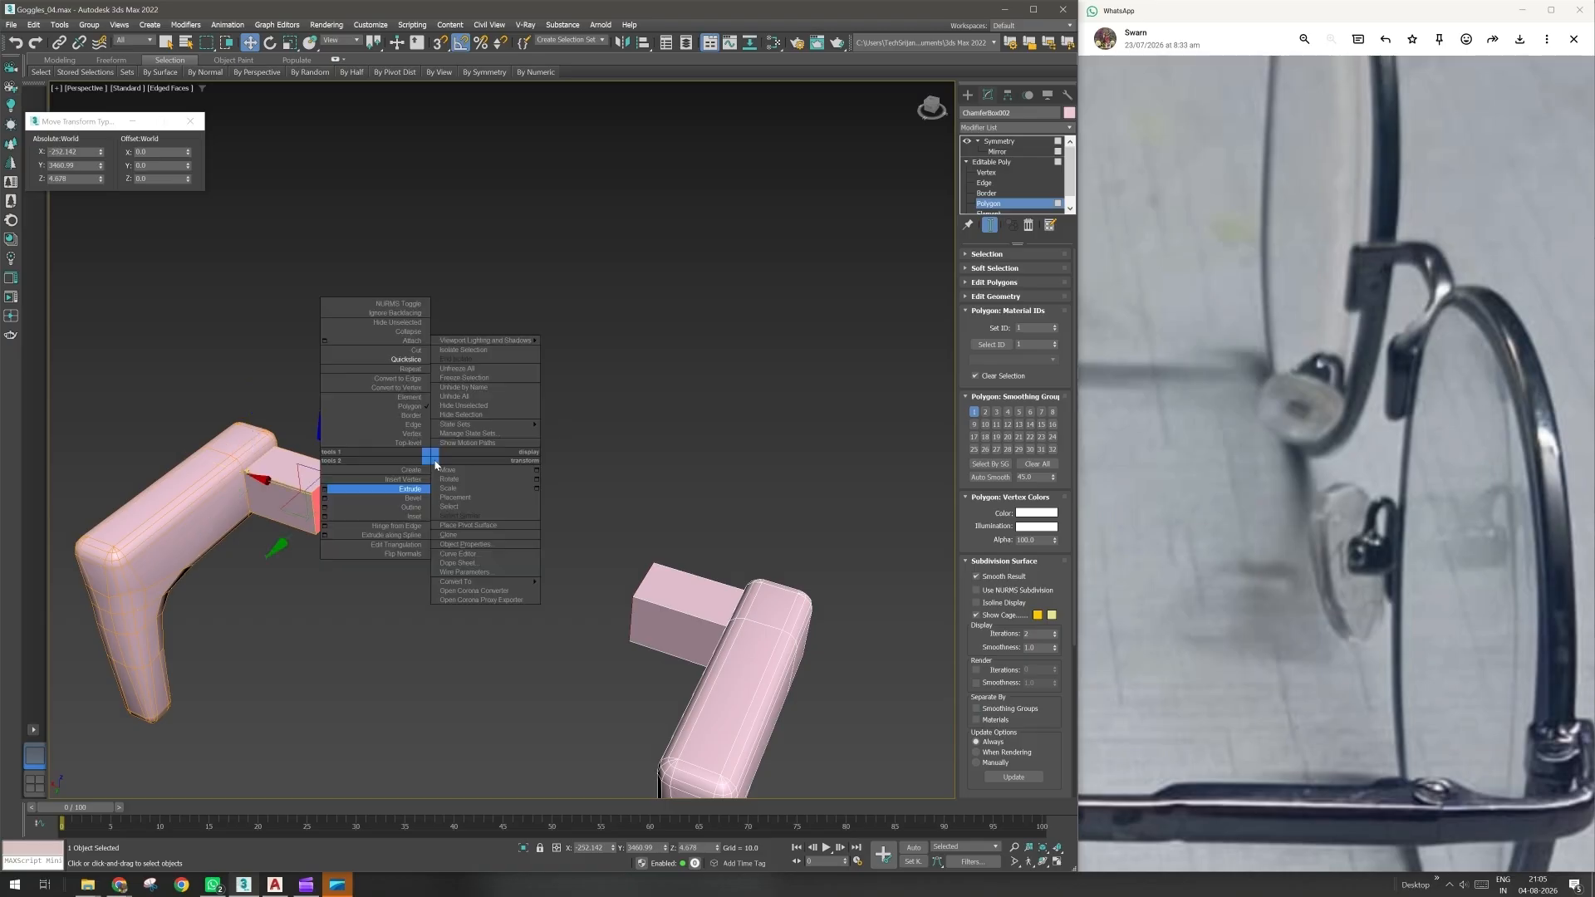
{"action": "left_click", "coordinate": [1001, 142]}
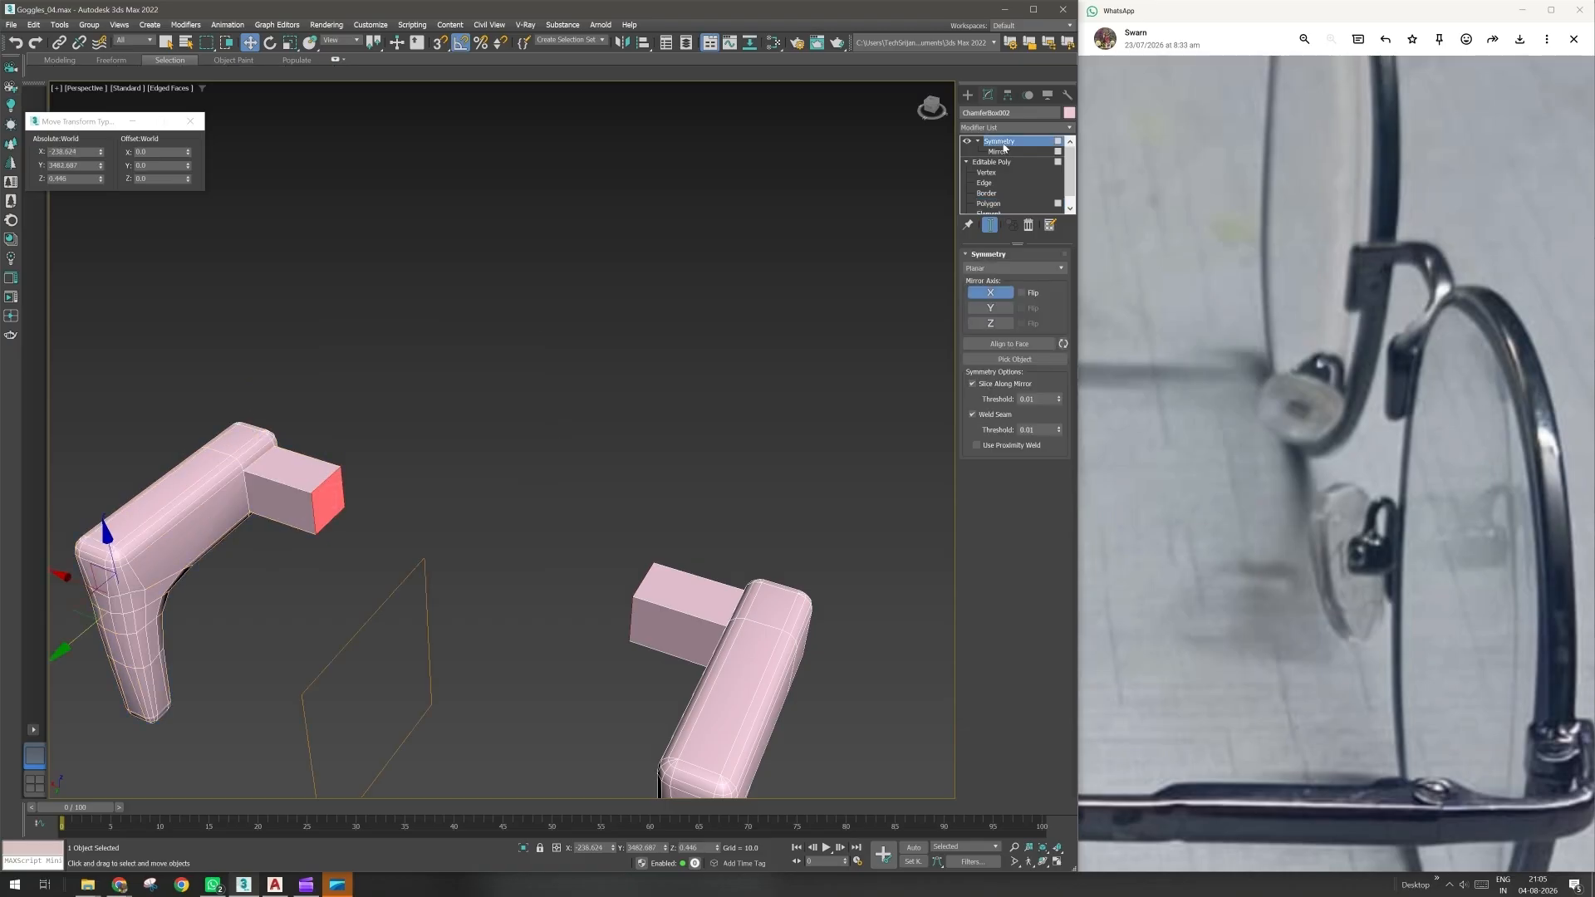
{"action": "right_click", "coordinate": [366, 488]}
{"action": "mouse_move", "coordinate": [431, 622]}
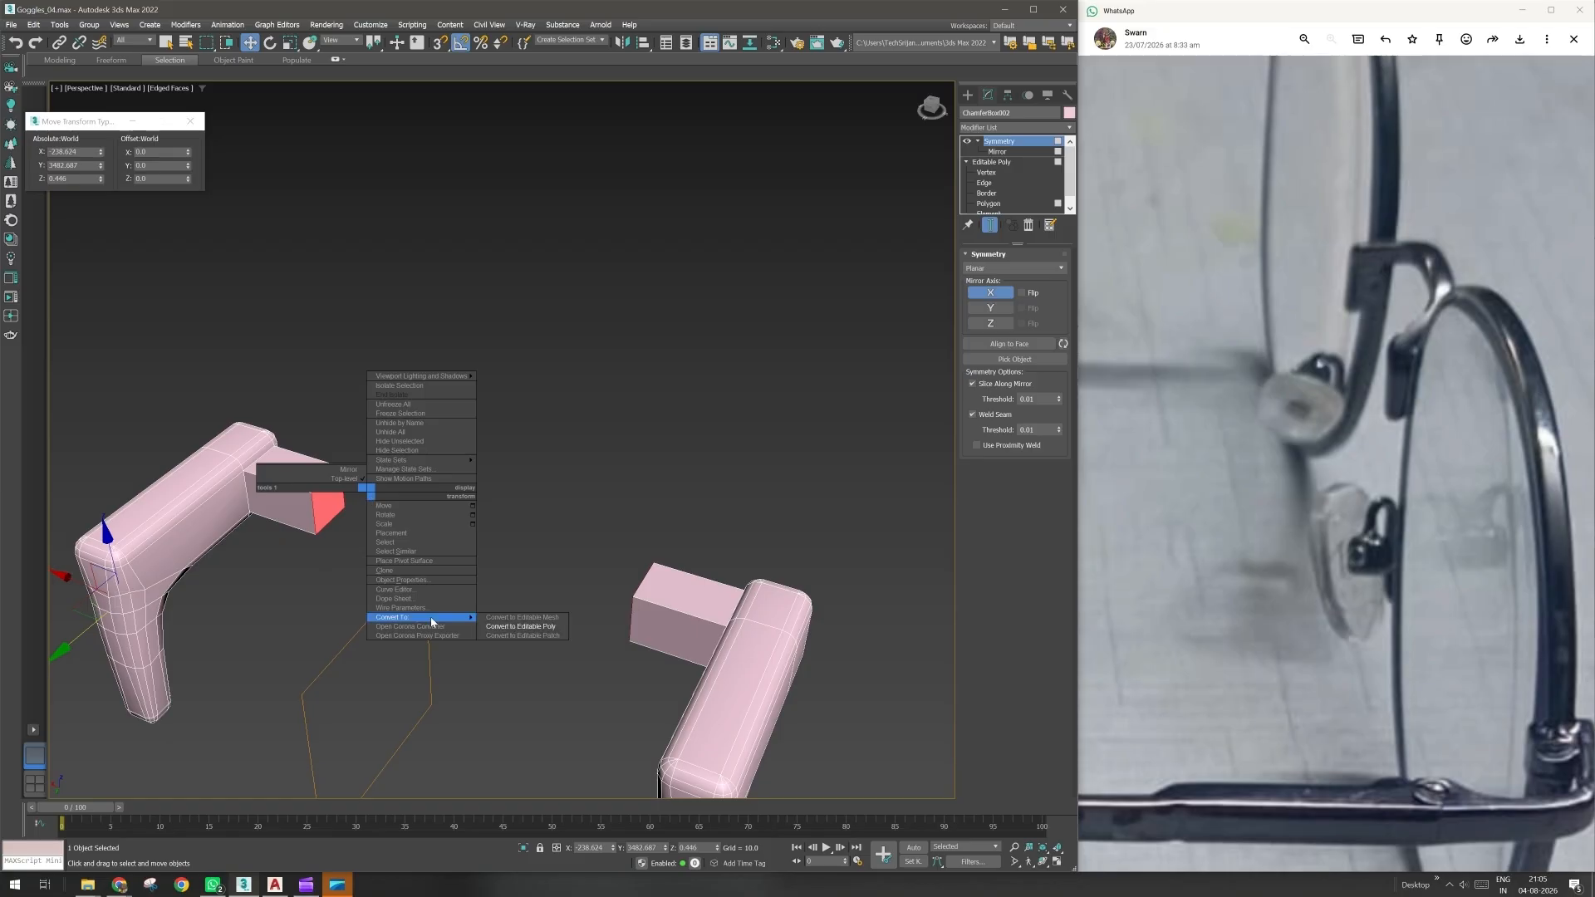
{"action": "left_click", "coordinate": [521, 627]}
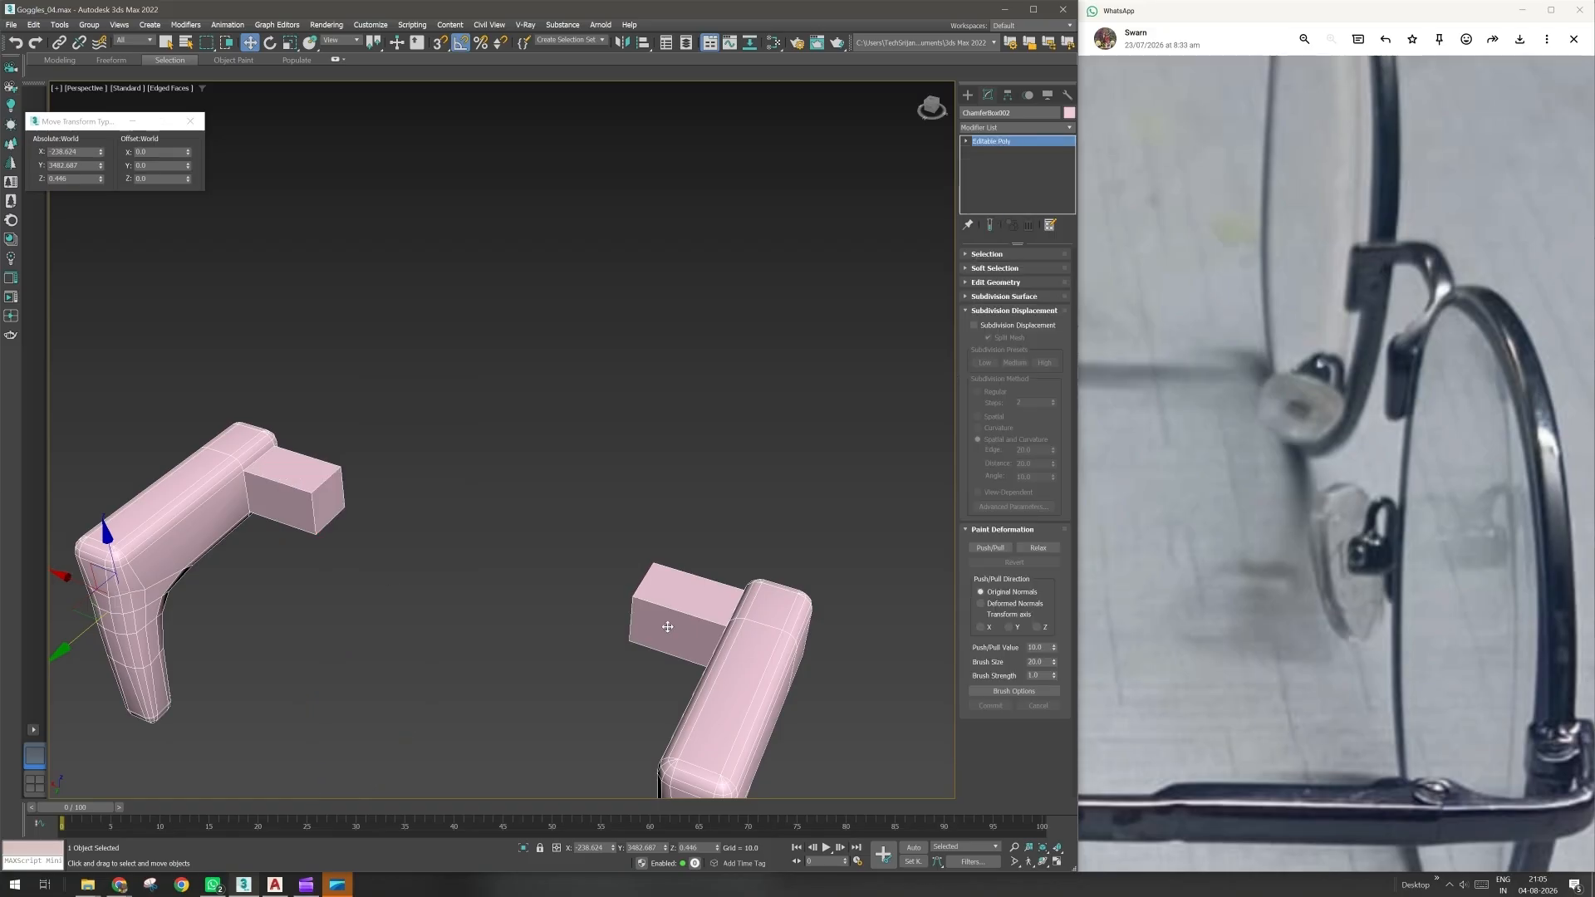
- Delete the end polygons of both extruded stubs that face each other
{"action": "left_click", "coordinate": [966, 141]}
{"action": "left_click", "coordinate": [999, 174]}
{"action": "left_click", "coordinate": [988, 182]}
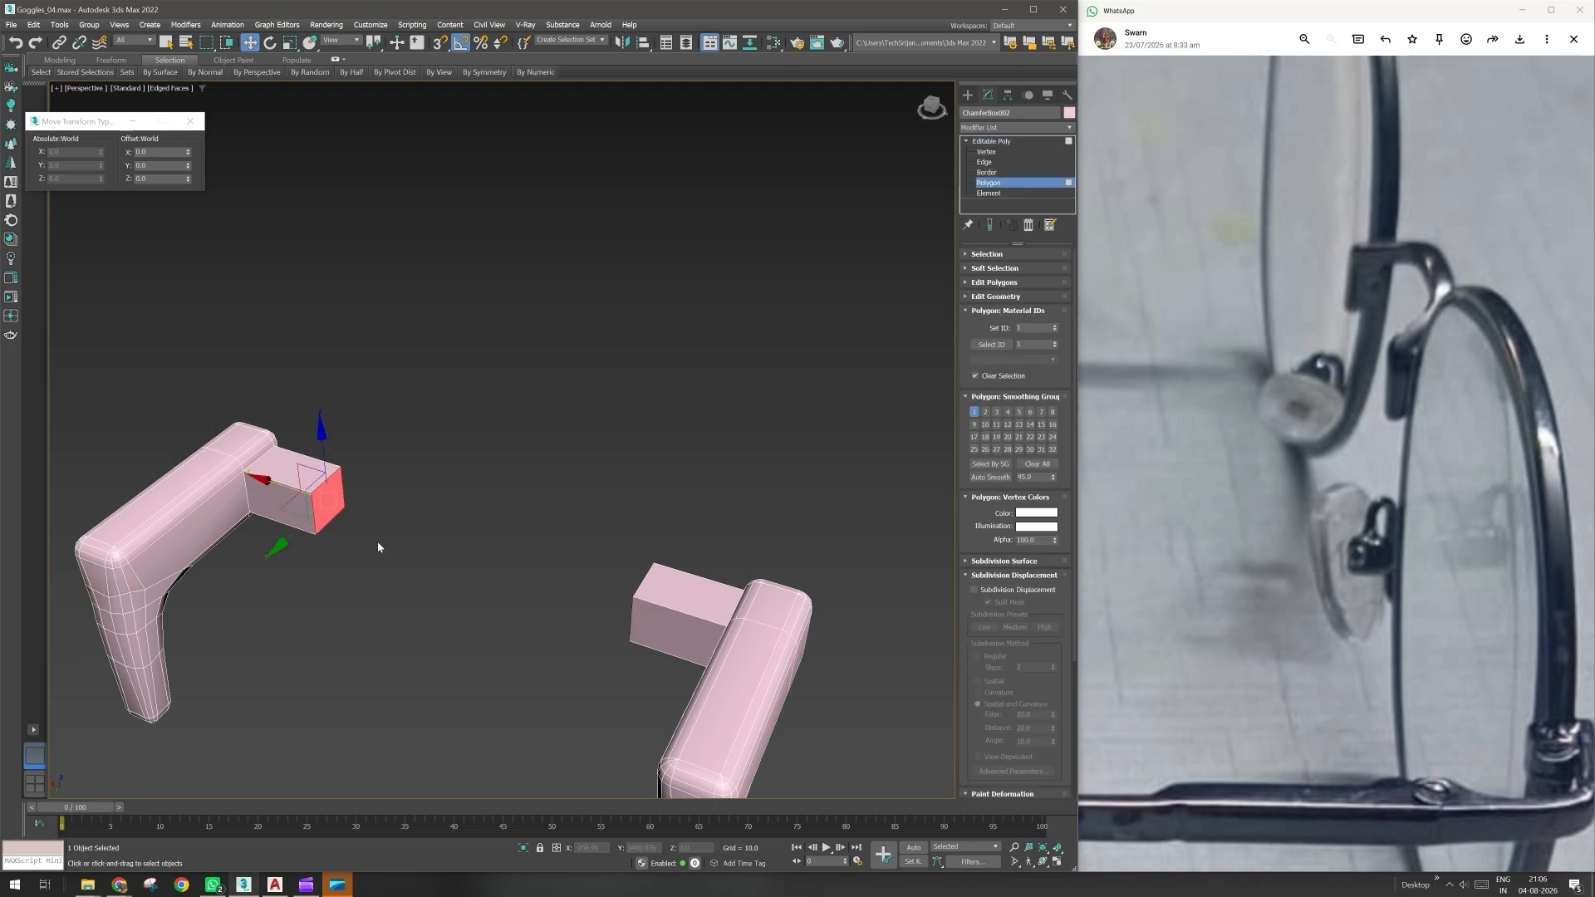
{"action": "middle_click_drag", "start_coordinate": [378, 546], "coordinate": [494, 638], "text": "alt"}
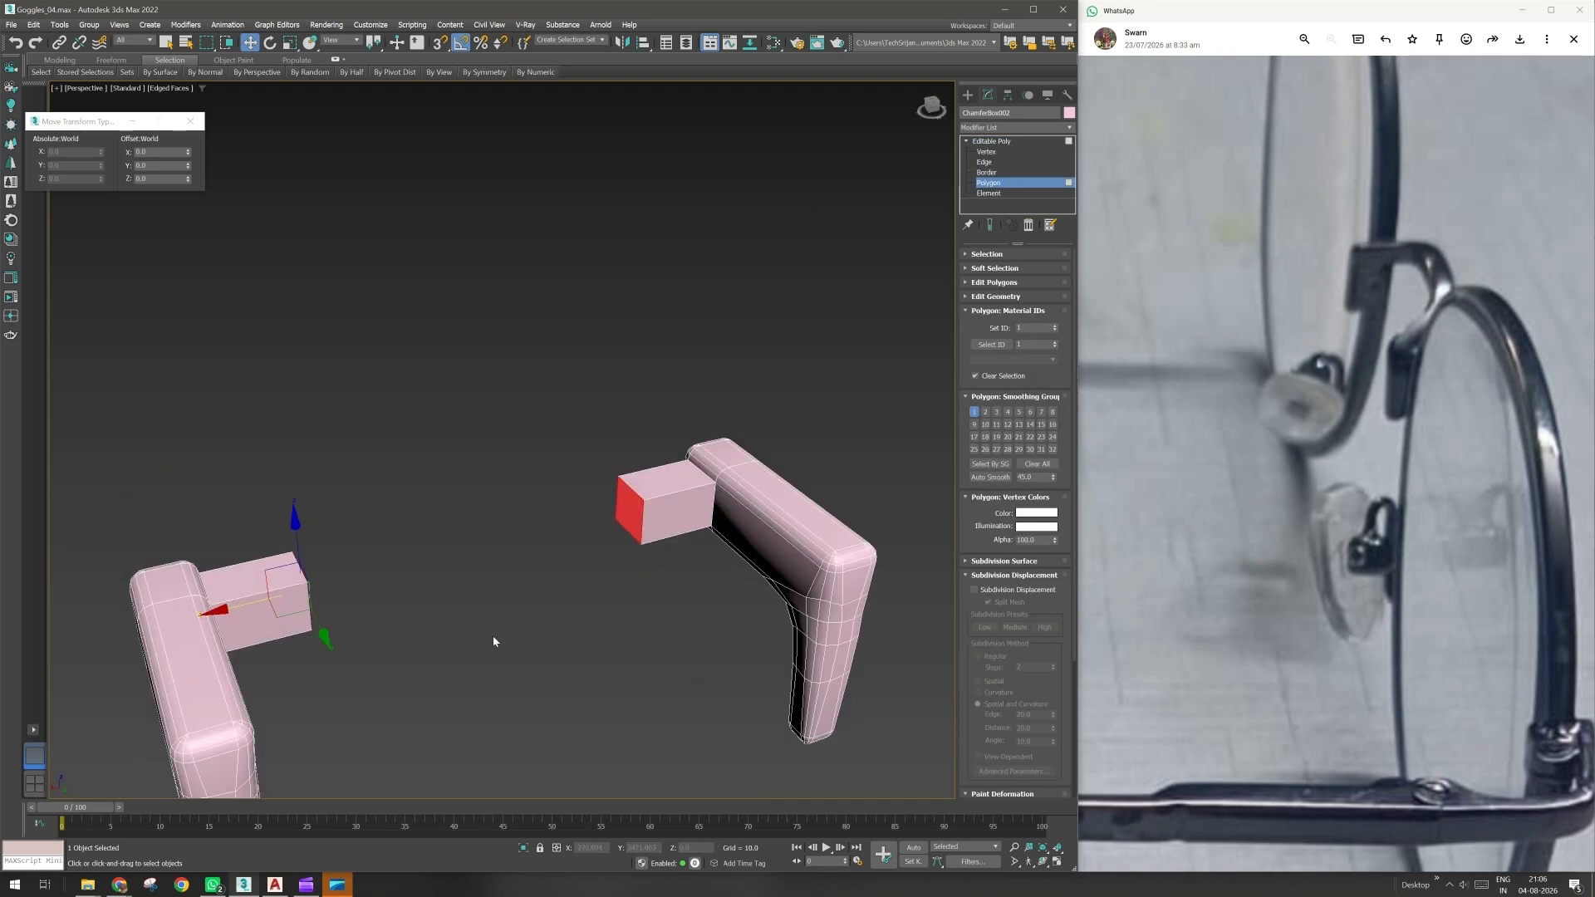
{"action": "key", "text": "Delete"}
- Select the open borders of both stubs and bridge them with adjustable settings
{"action": "key", "text": "3"}
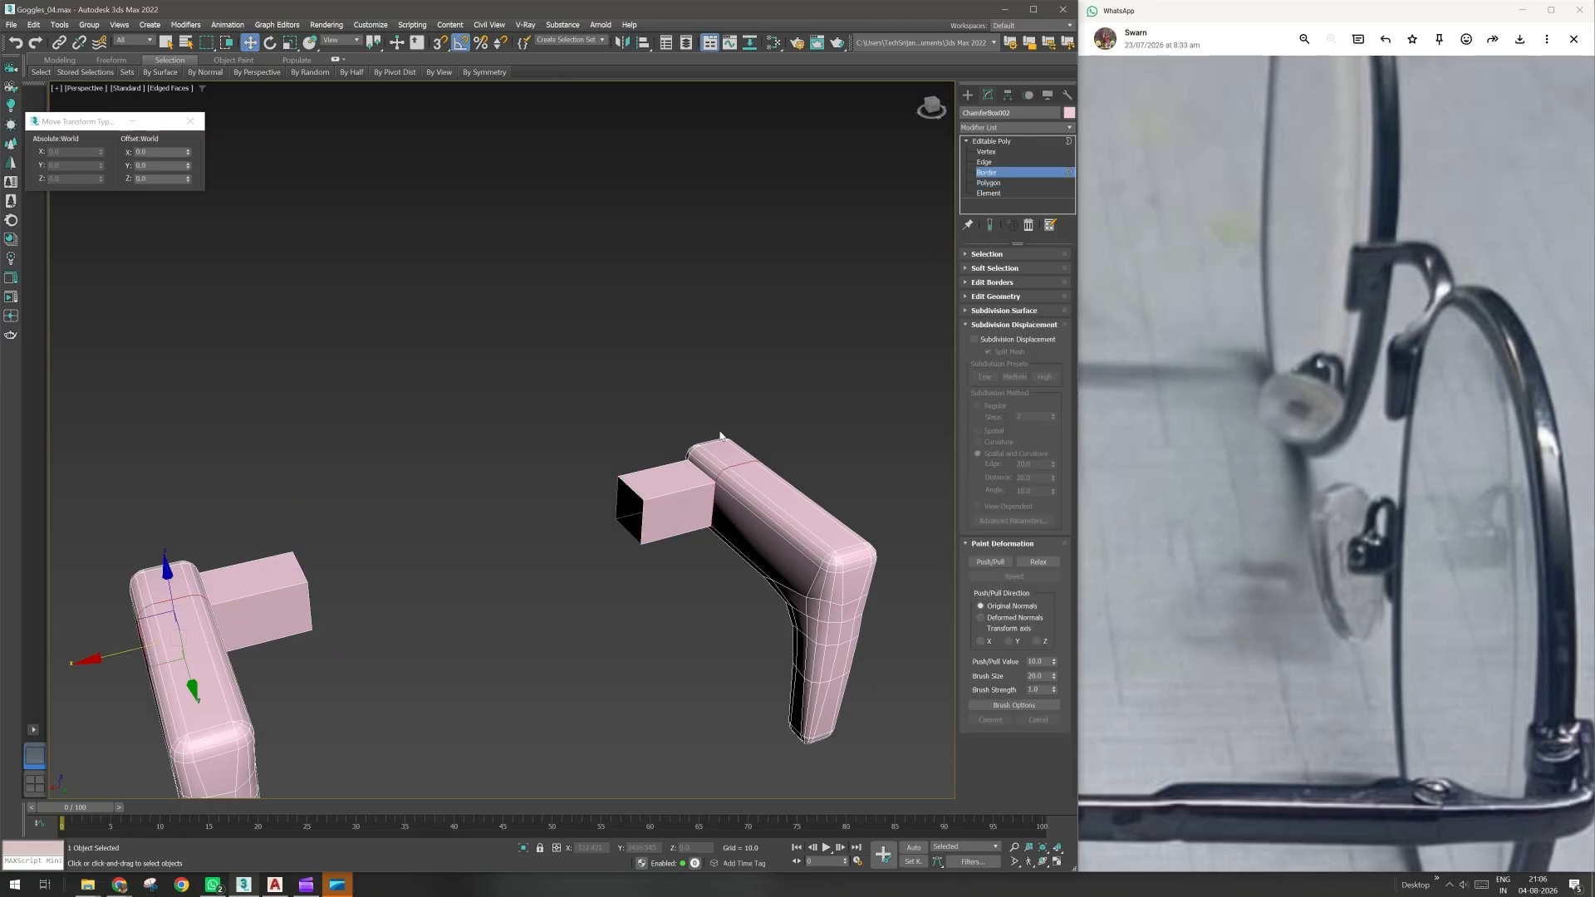
{"action": "left_click", "coordinate": [619, 505]}
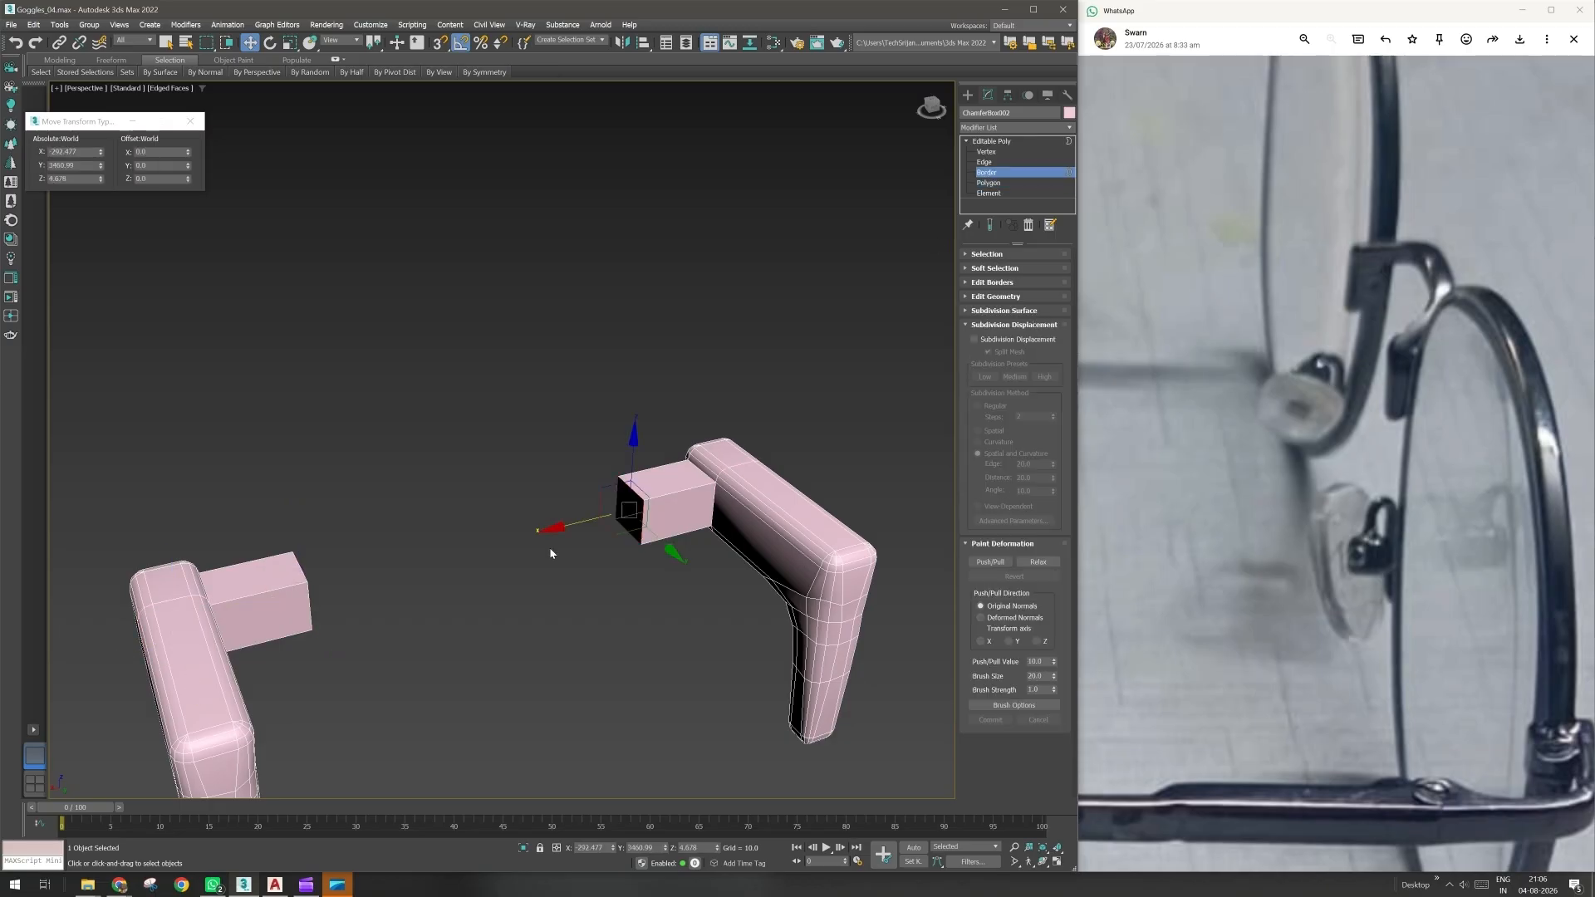
{"action": "left_click", "coordinate": [305, 573]}
{"action": "right_click", "coordinate": [365, 518]}
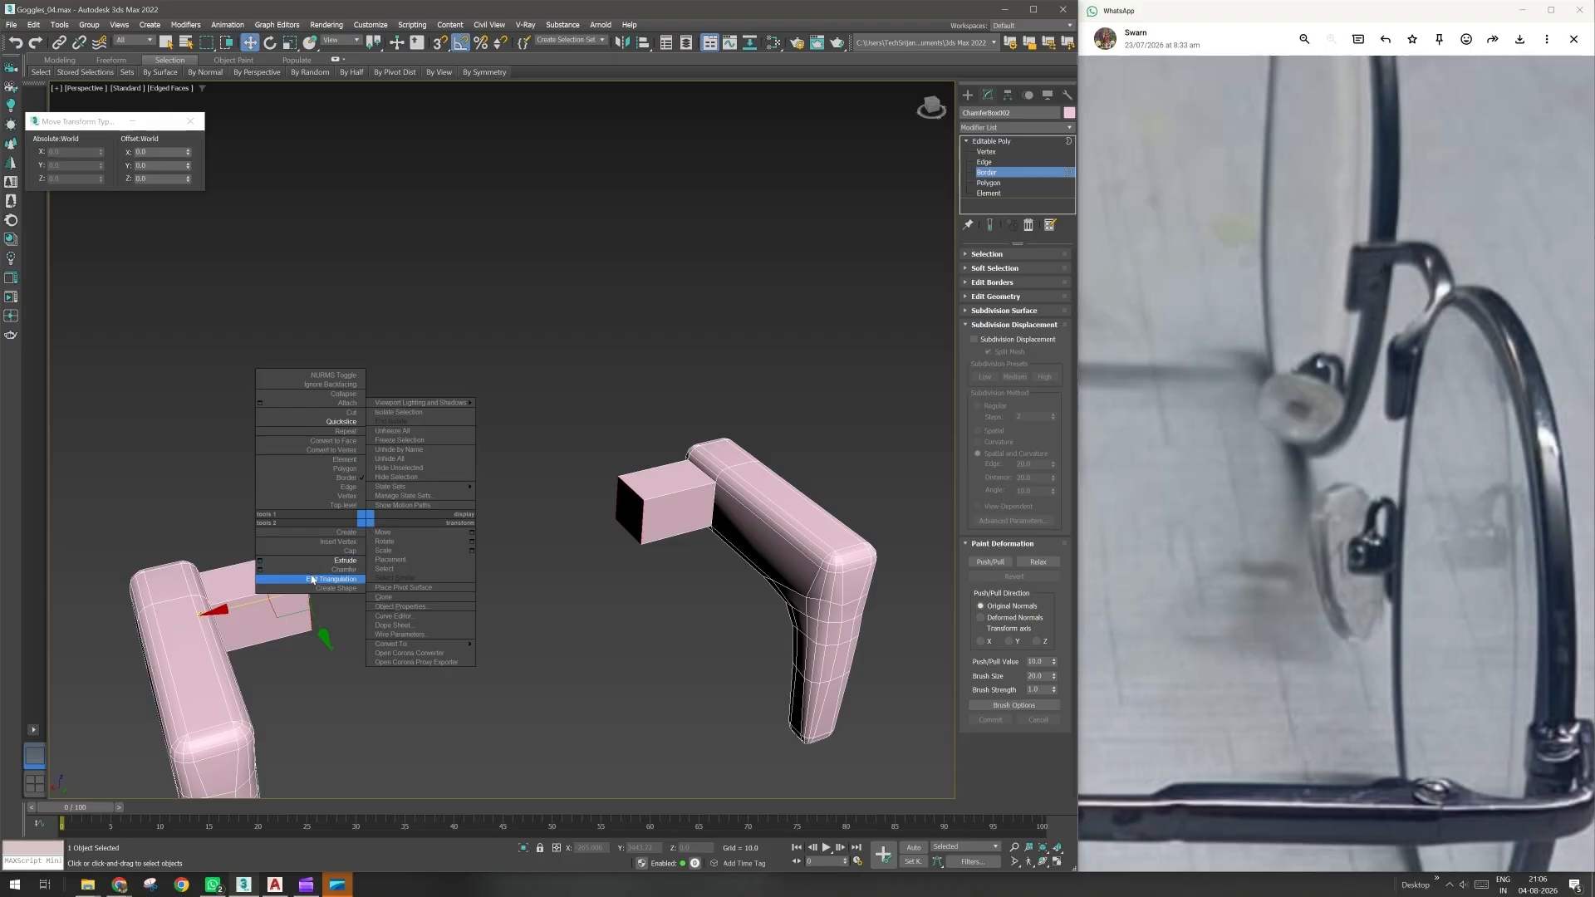
{"action": "left_click", "coordinate": [939, 408]}
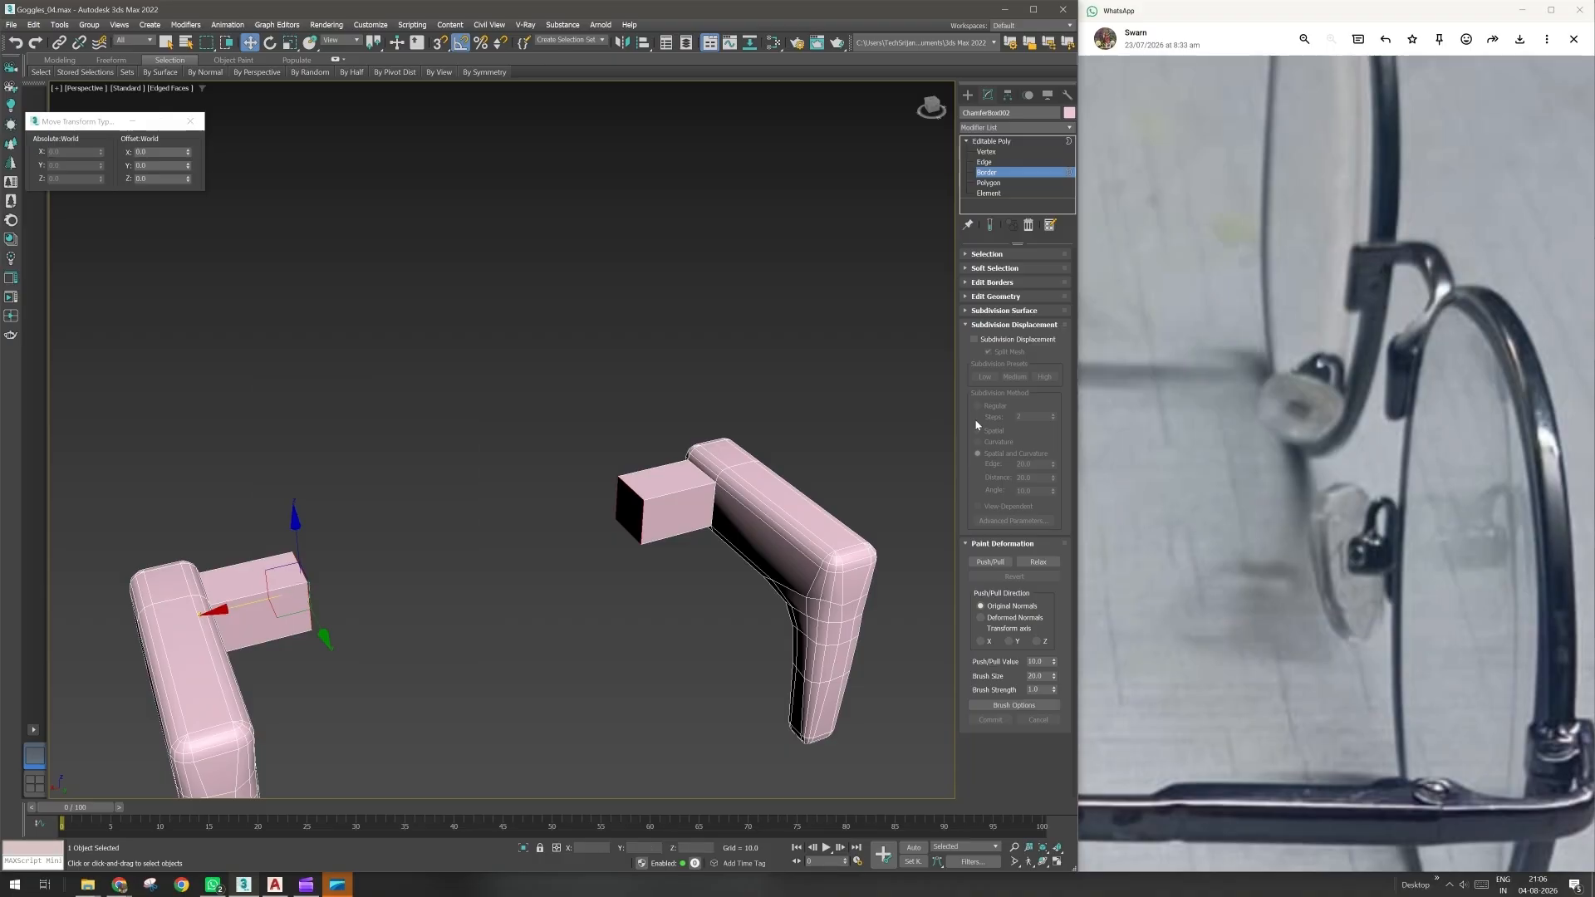
{"action": "left_click", "coordinate": [989, 282]}
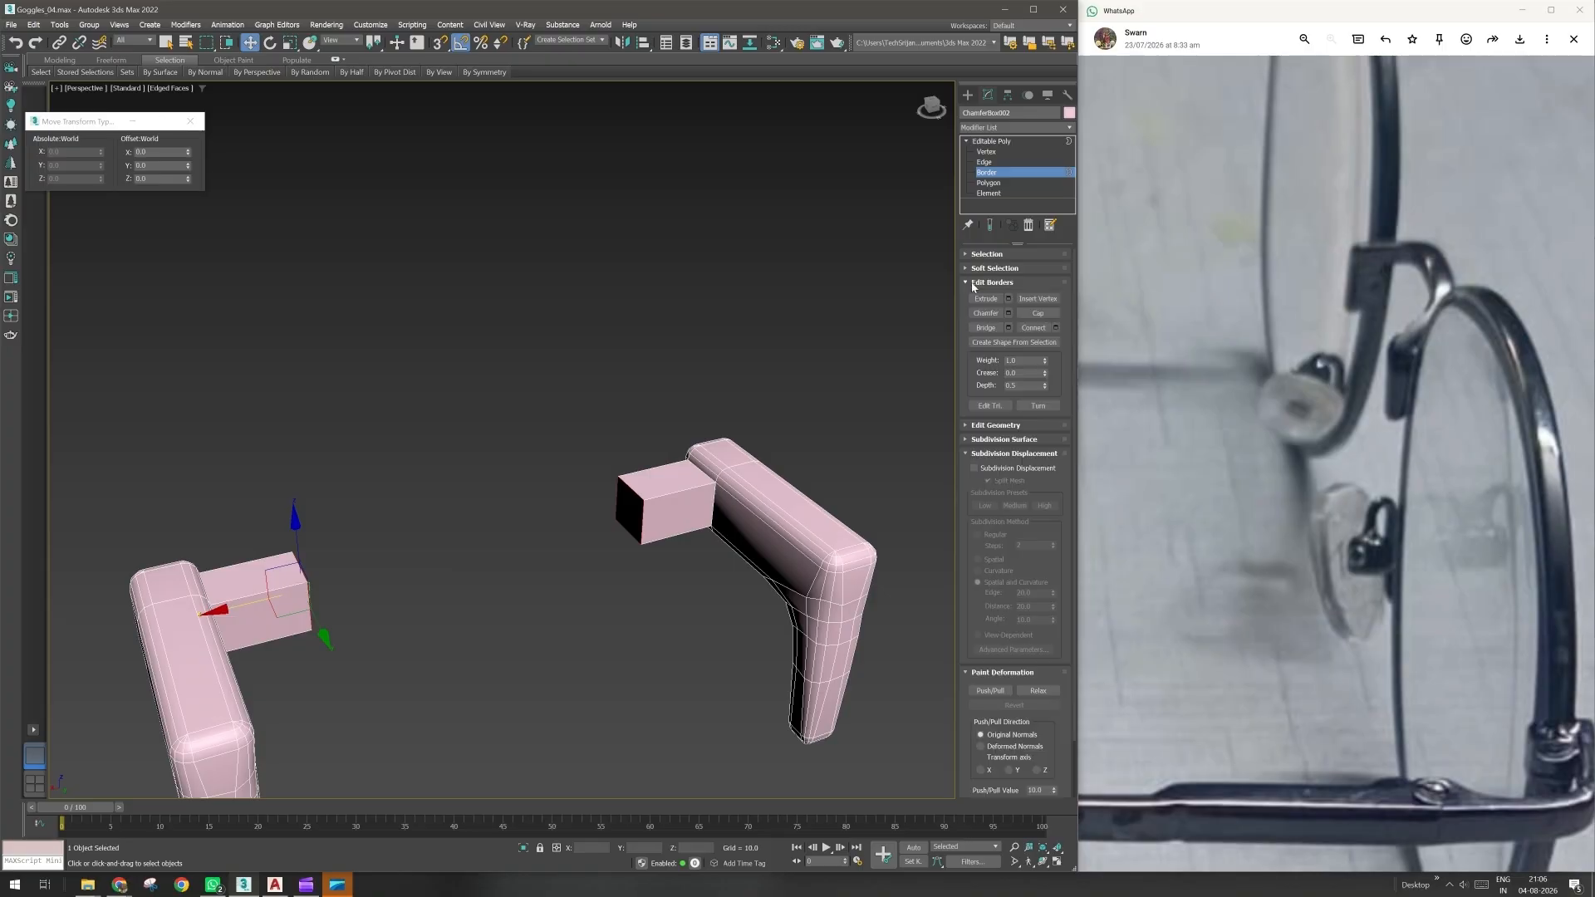
{"action": "left_click", "coordinate": [1009, 328]}
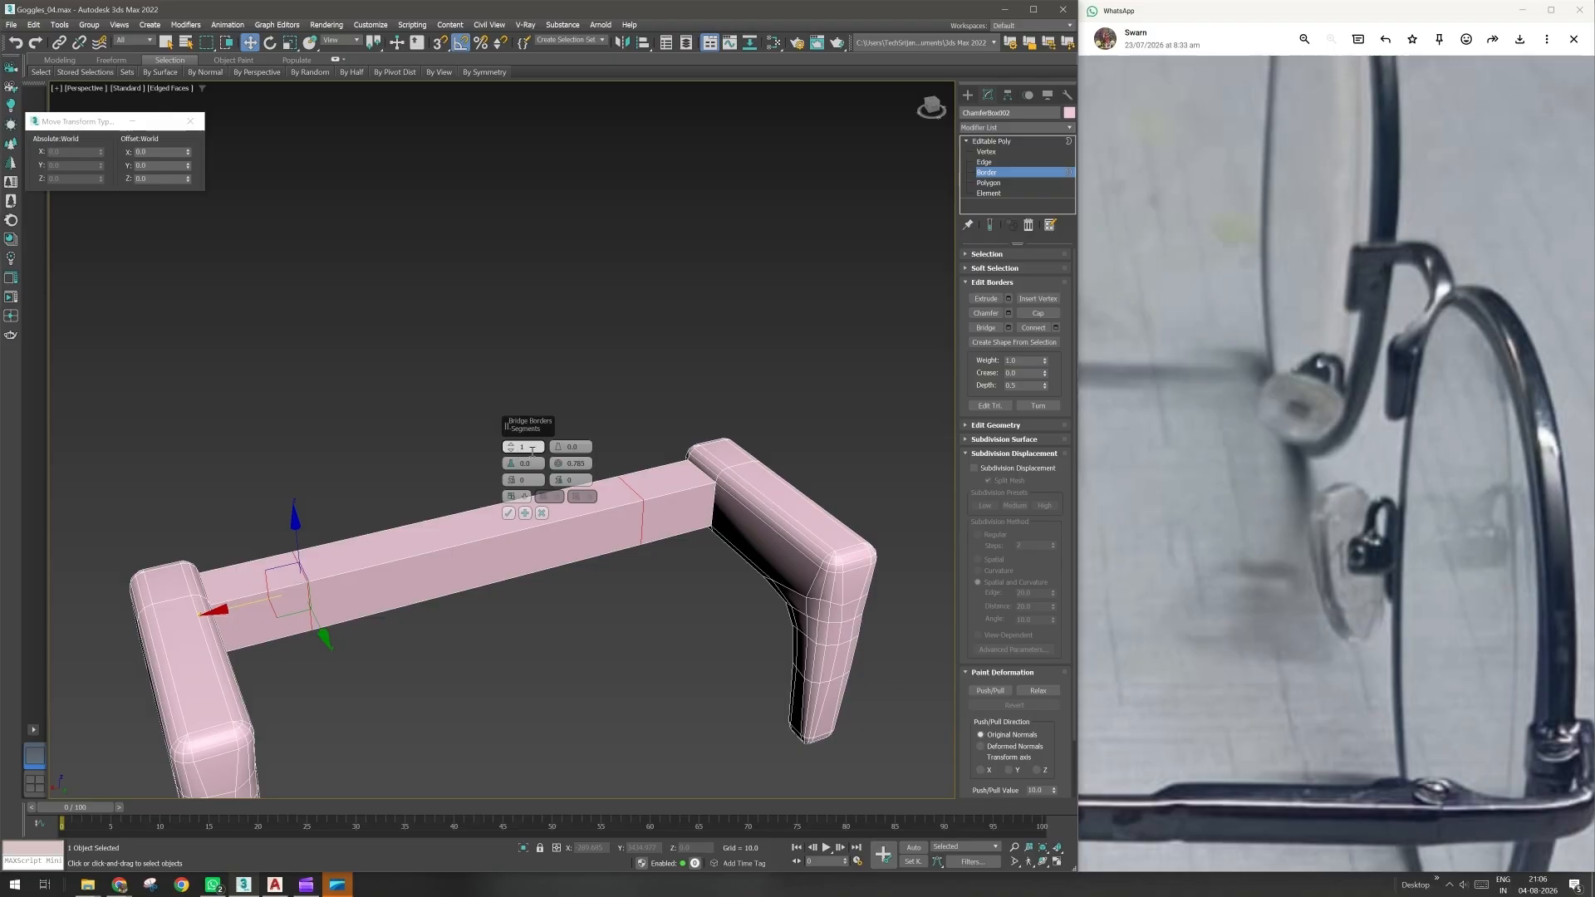
- Set the border bridge between the two stubs to 15 segments with no taper
{"action": "left_click_drag", "start_coordinate": [513, 463], "coordinate": [555, 419]}
{"action": "left_click_drag", "start_coordinate": [509, 448], "coordinate": [509, 443]}
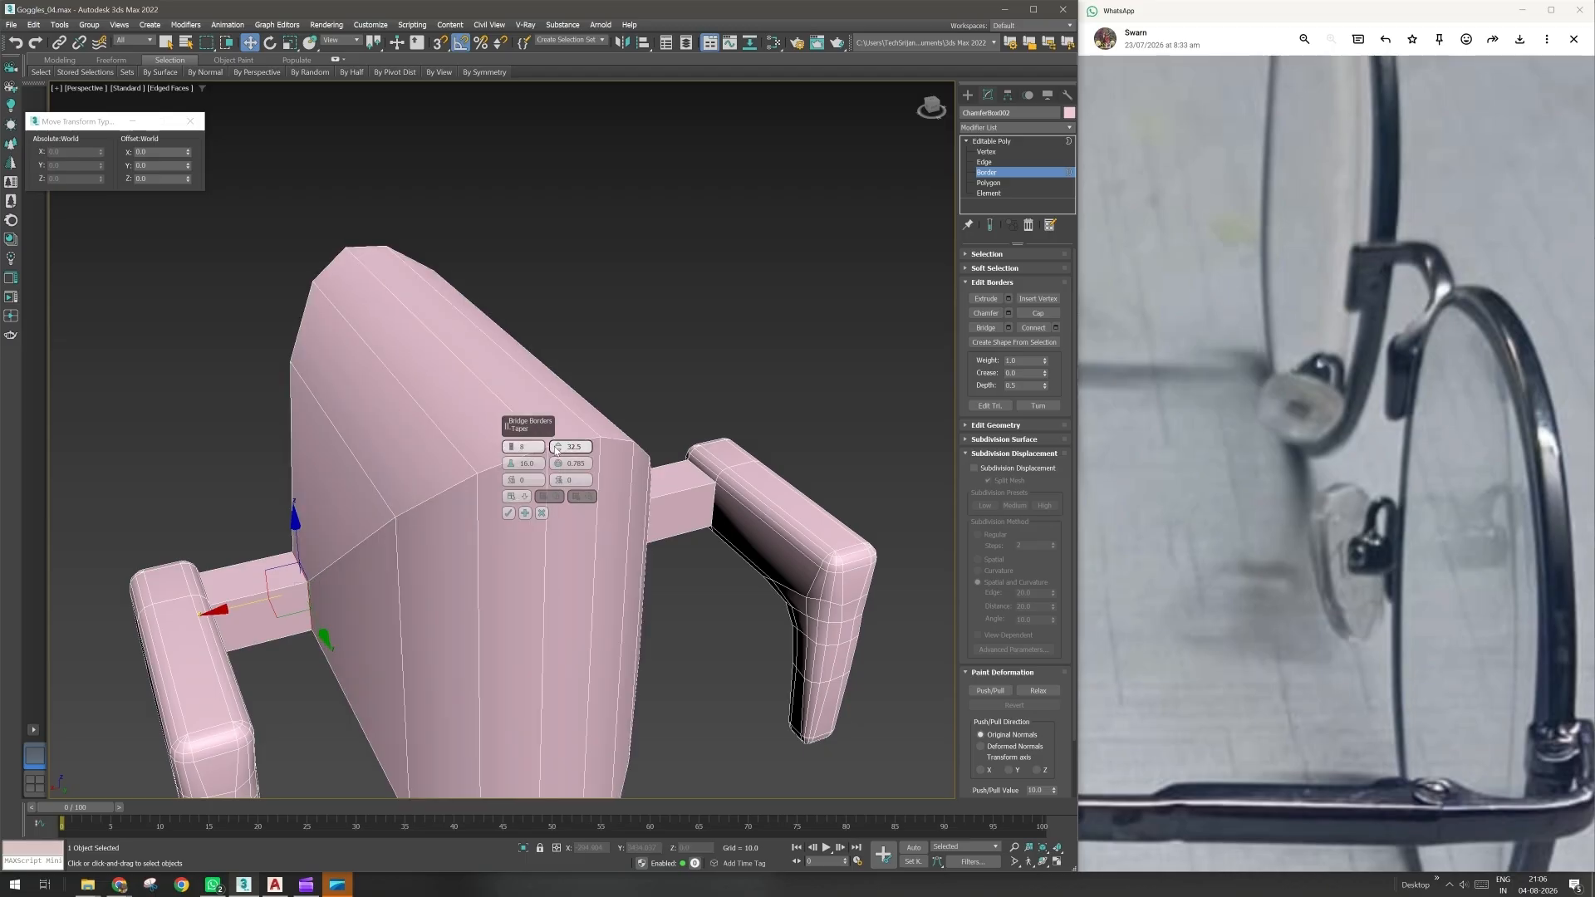
{"action": "right_click", "coordinate": [556, 448]}
{"action": "type", "text": "15"}
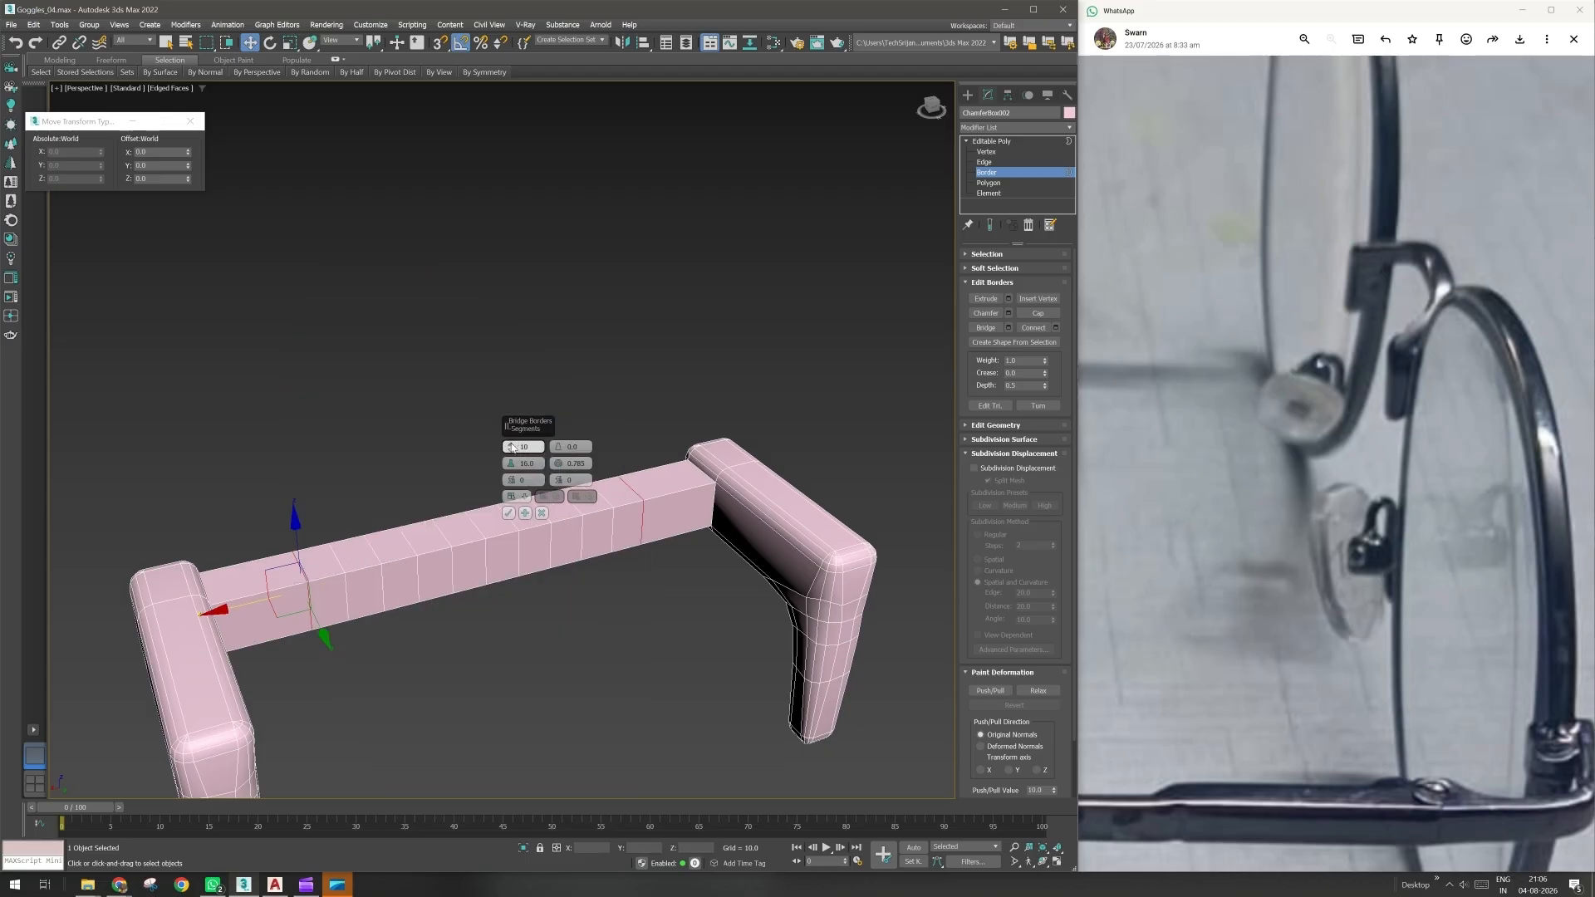
{"action": "key", "text": "Return"}
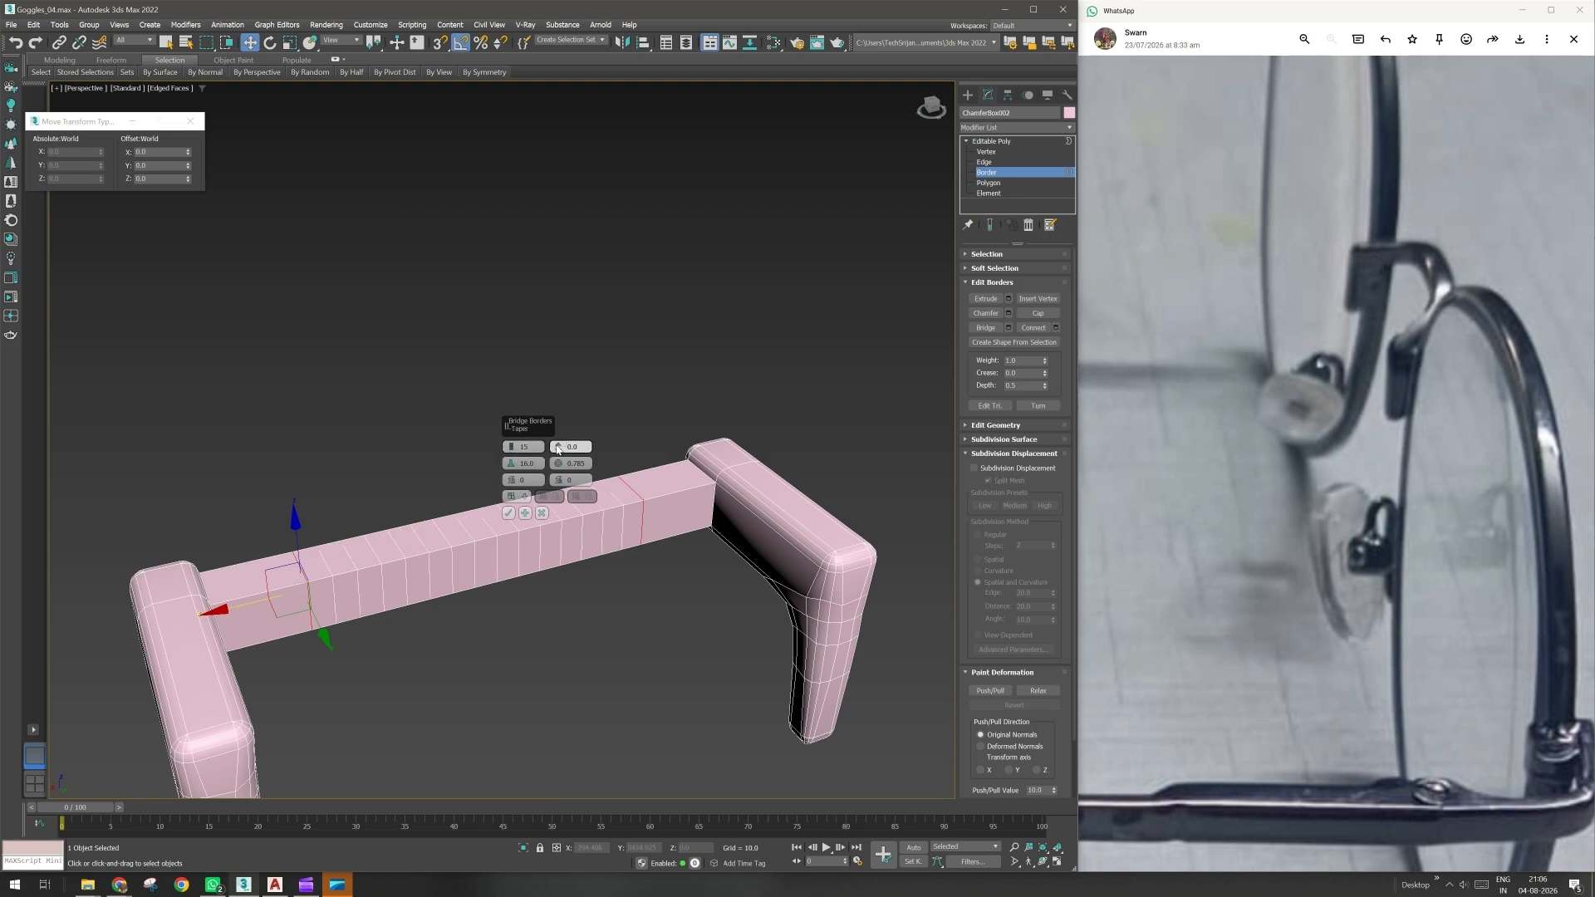
- Try different taper and bias values on the bridge and reset both to 0
{"action": "left_click_drag", "start_coordinate": [557, 450], "coordinate": [511, 548]}
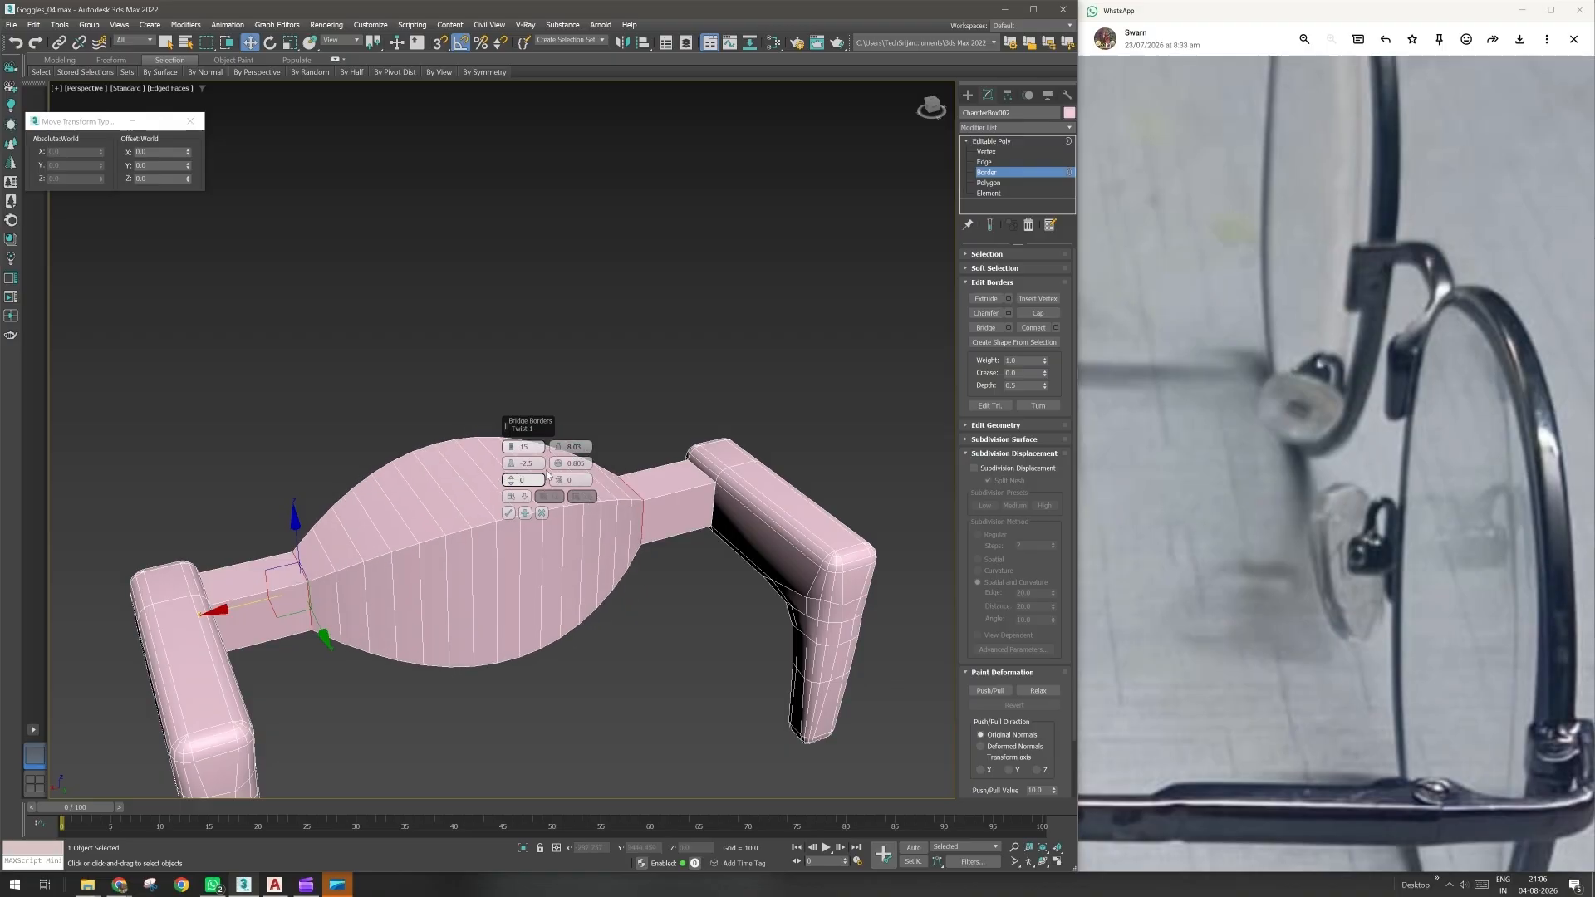
{"action": "left_click_drag", "start_coordinate": [559, 452], "coordinate": [515, 470]}
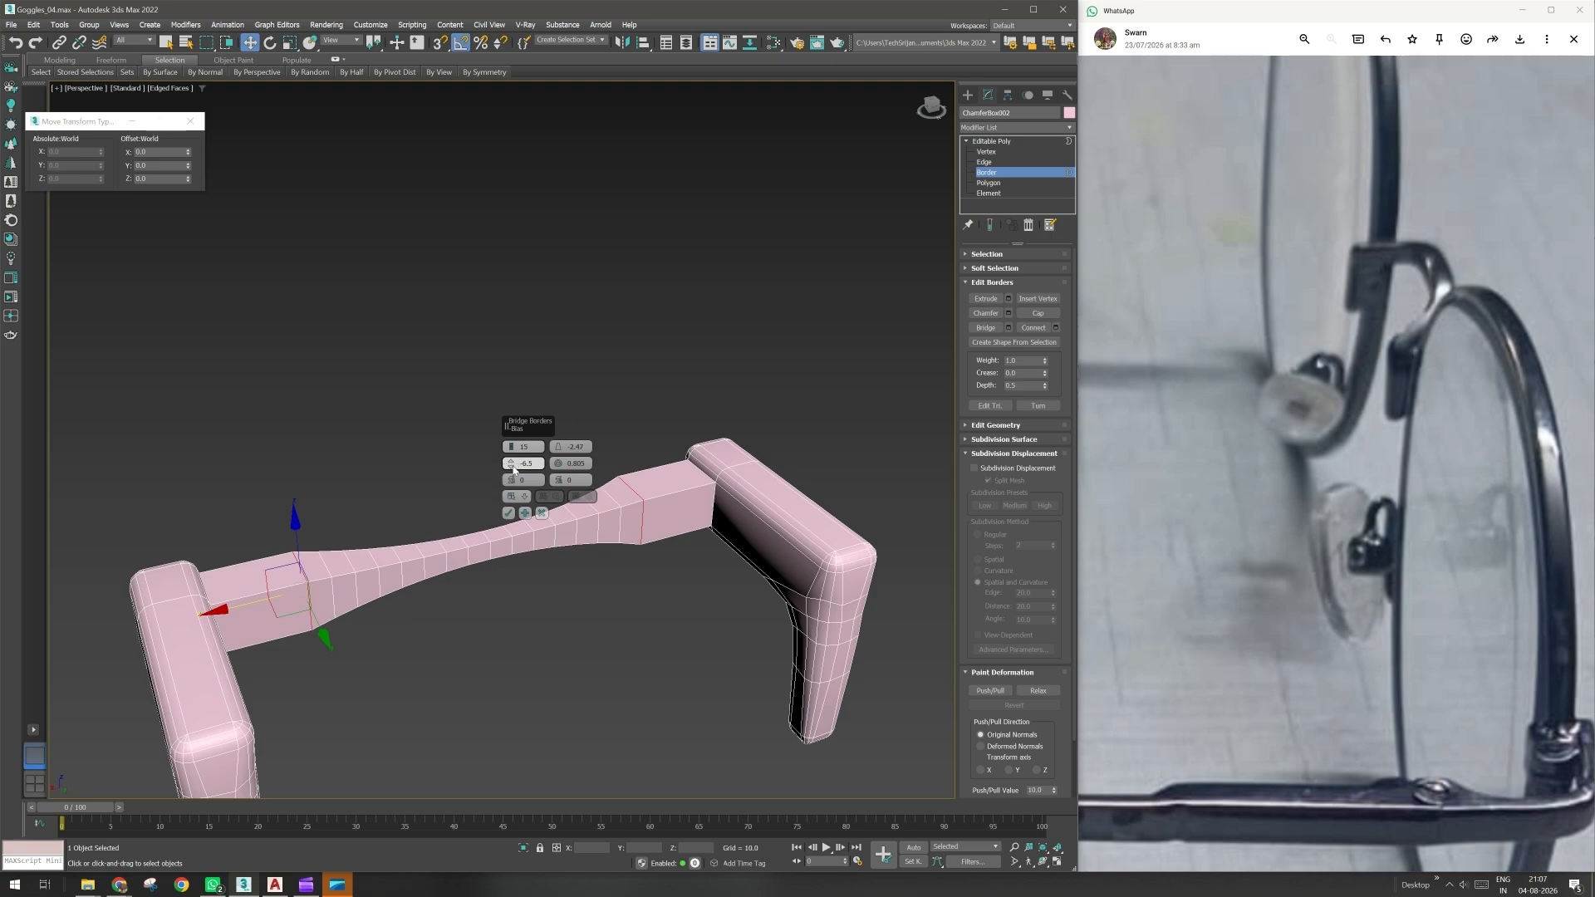
{"action": "right_click", "coordinate": [515, 470]}
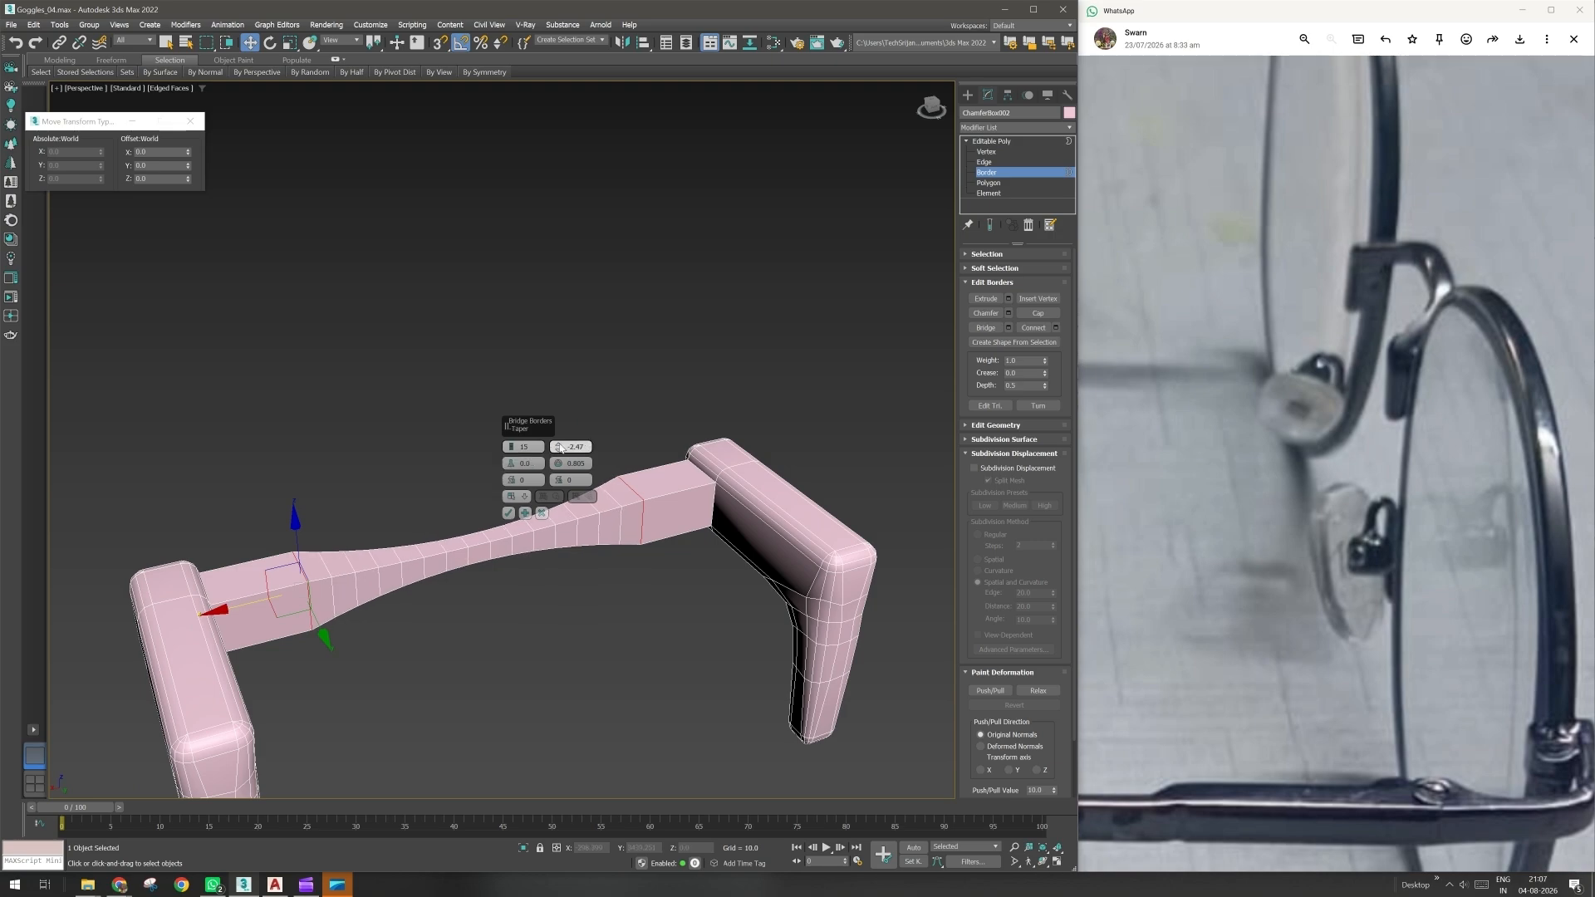
{"action": "left_click_drag", "start_coordinate": [561, 448], "coordinate": [559, 444]}
{"action": "right_click", "coordinate": [559, 446]}
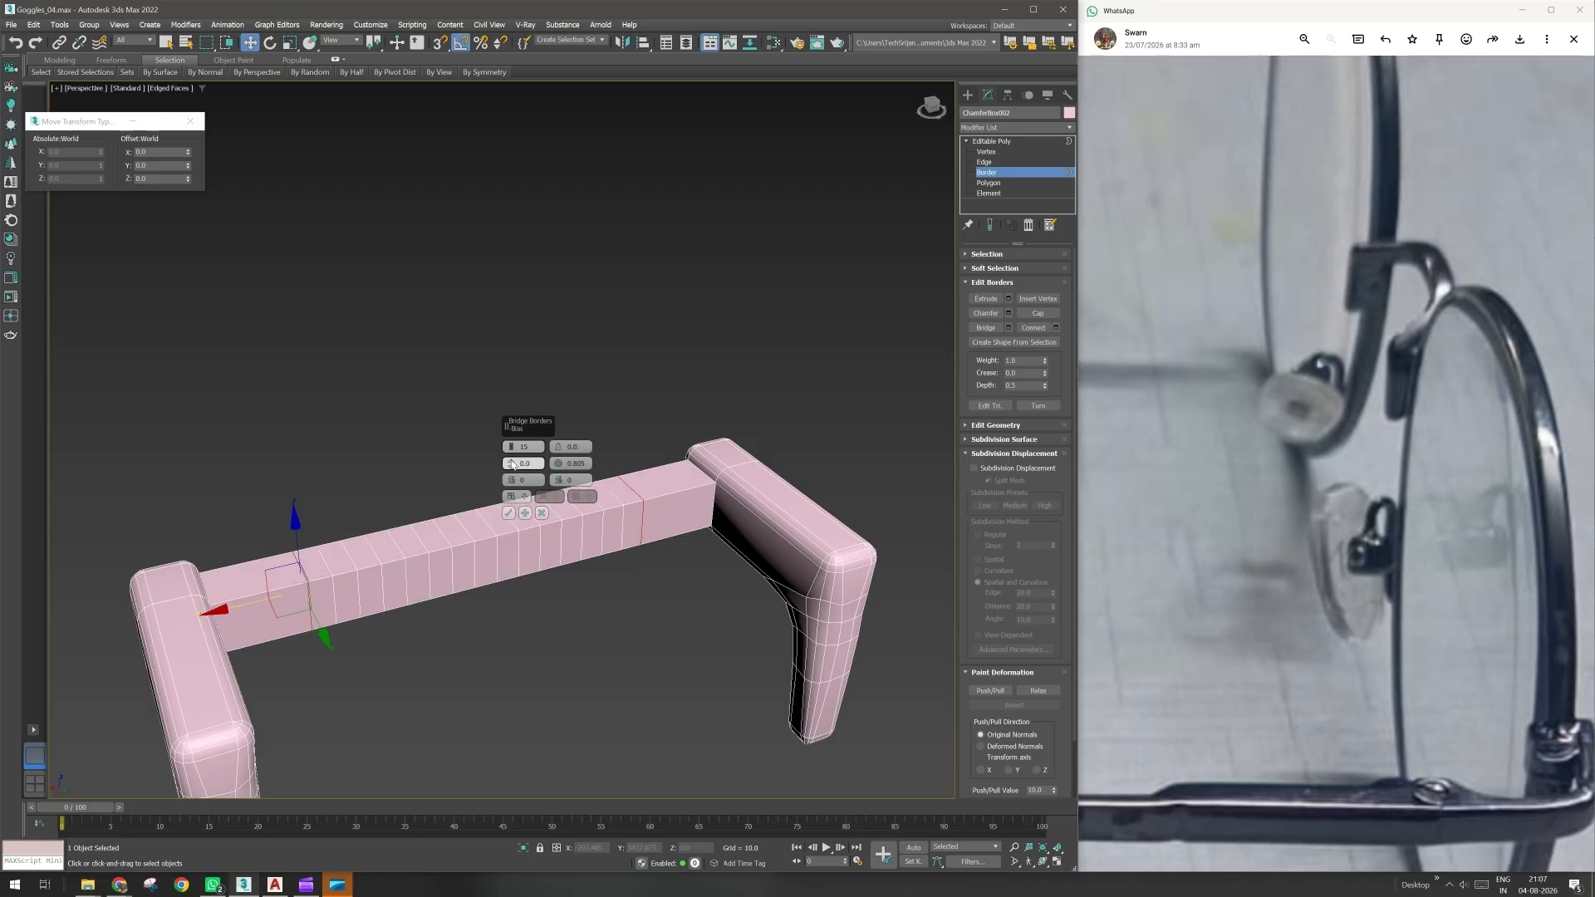
- Accept the bridge and smooth the whole connector using NURMS subdivision with 2 iterations
{"action": "left_click", "coordinate": [508, 514]}
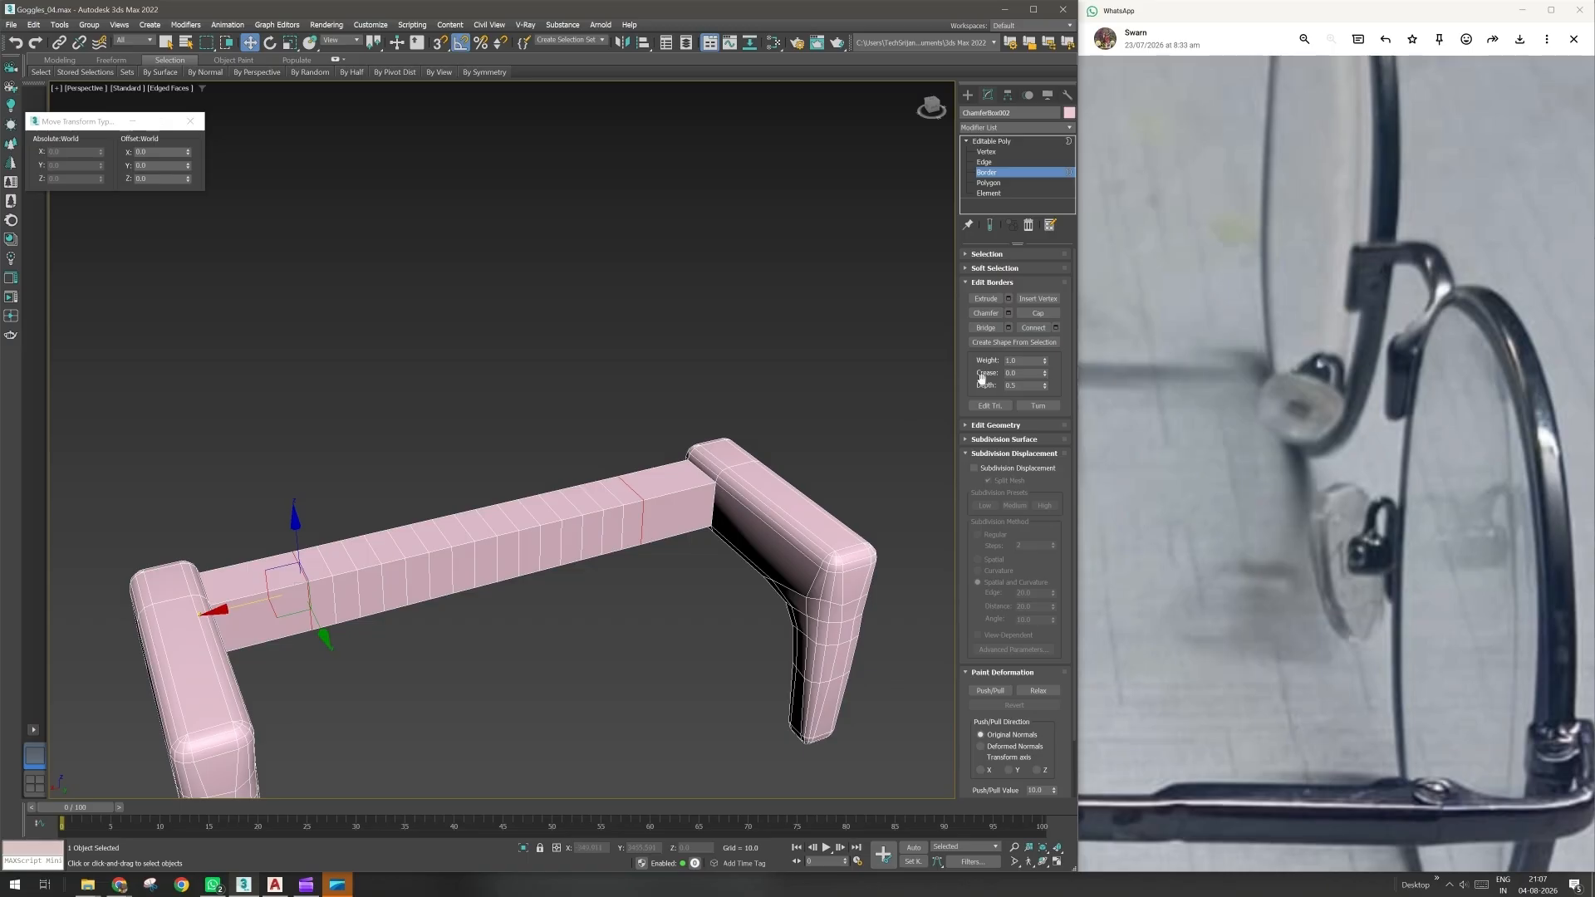
{"action": "left_click", "coordinate": [982, 440]}
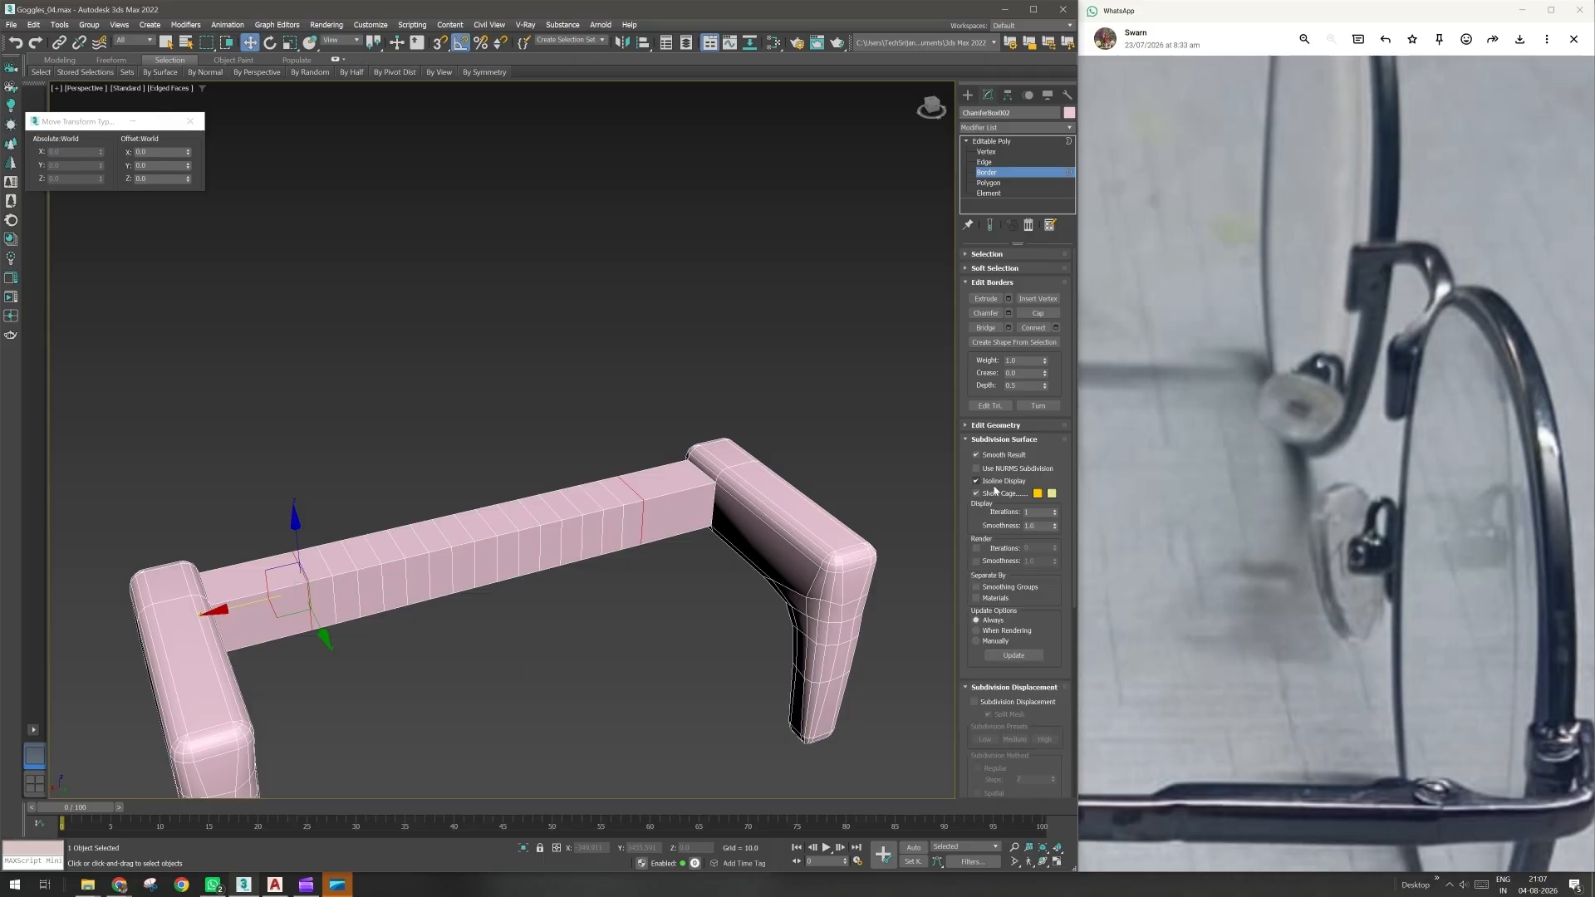
{"action": "left_click", "coordinate": [977, 469]}
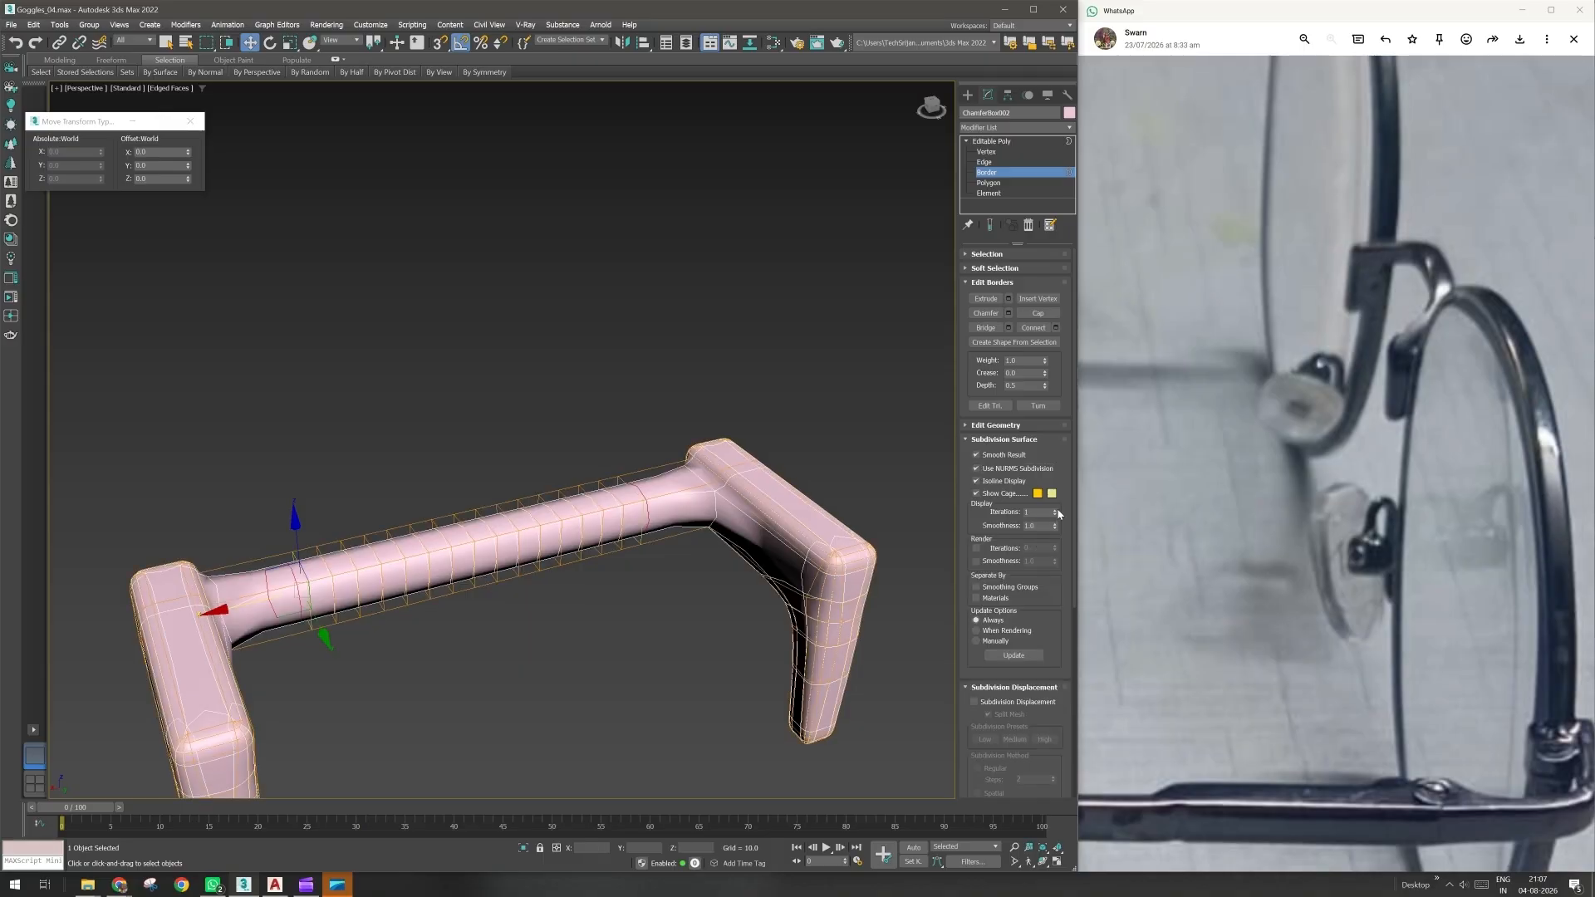
{"action": "left_click", "coordinate": [1056, 510]}
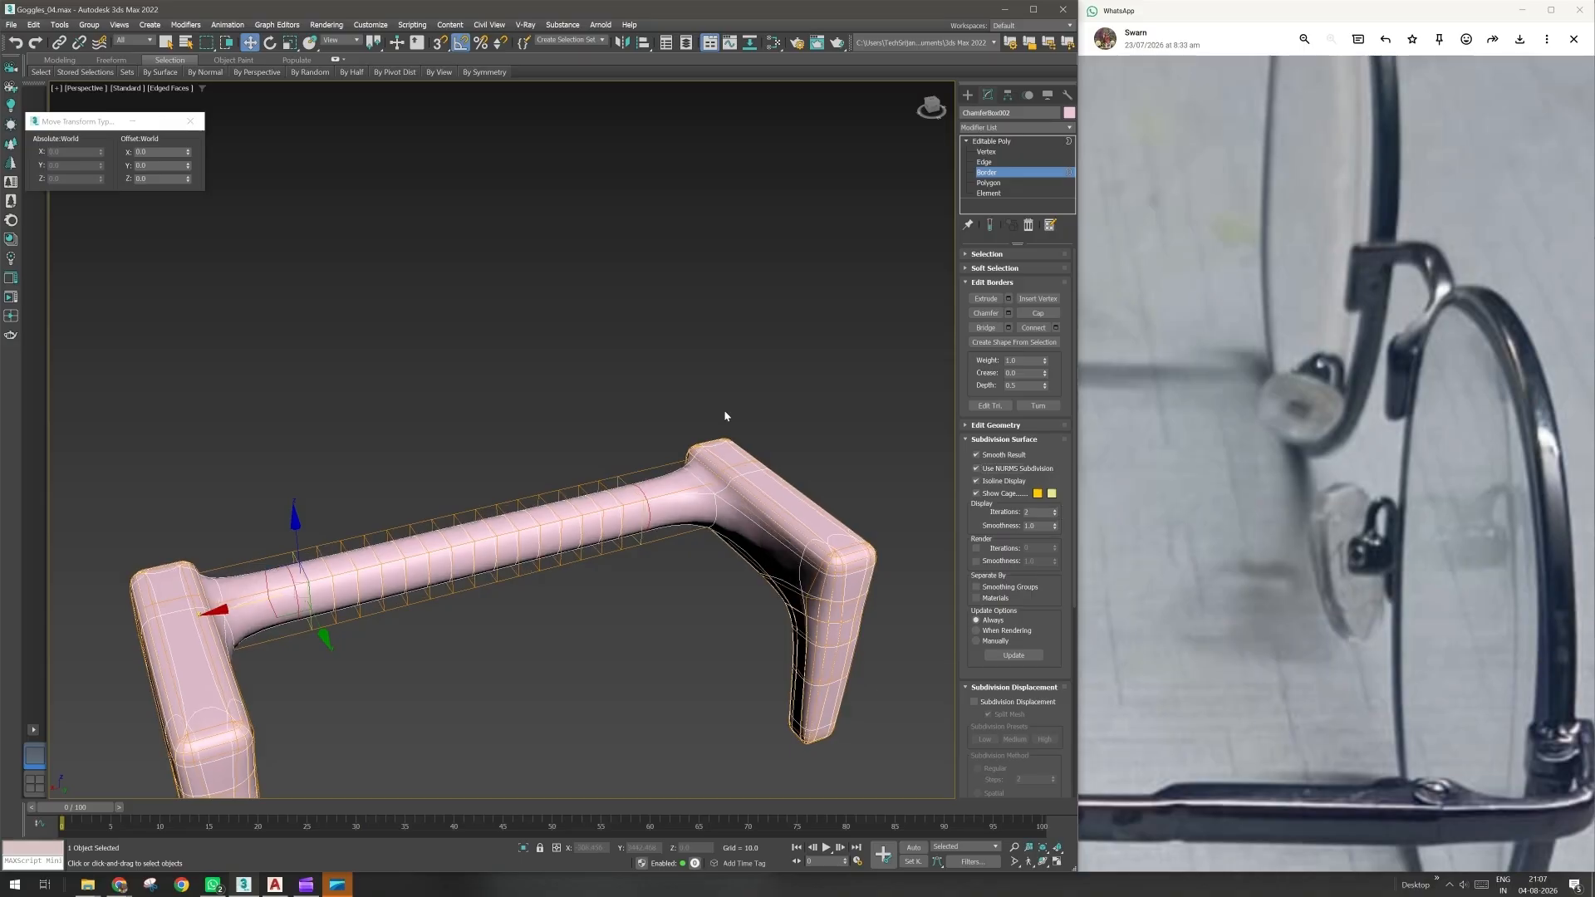
{"action": "left_click", "coordinate": [997, 141]}
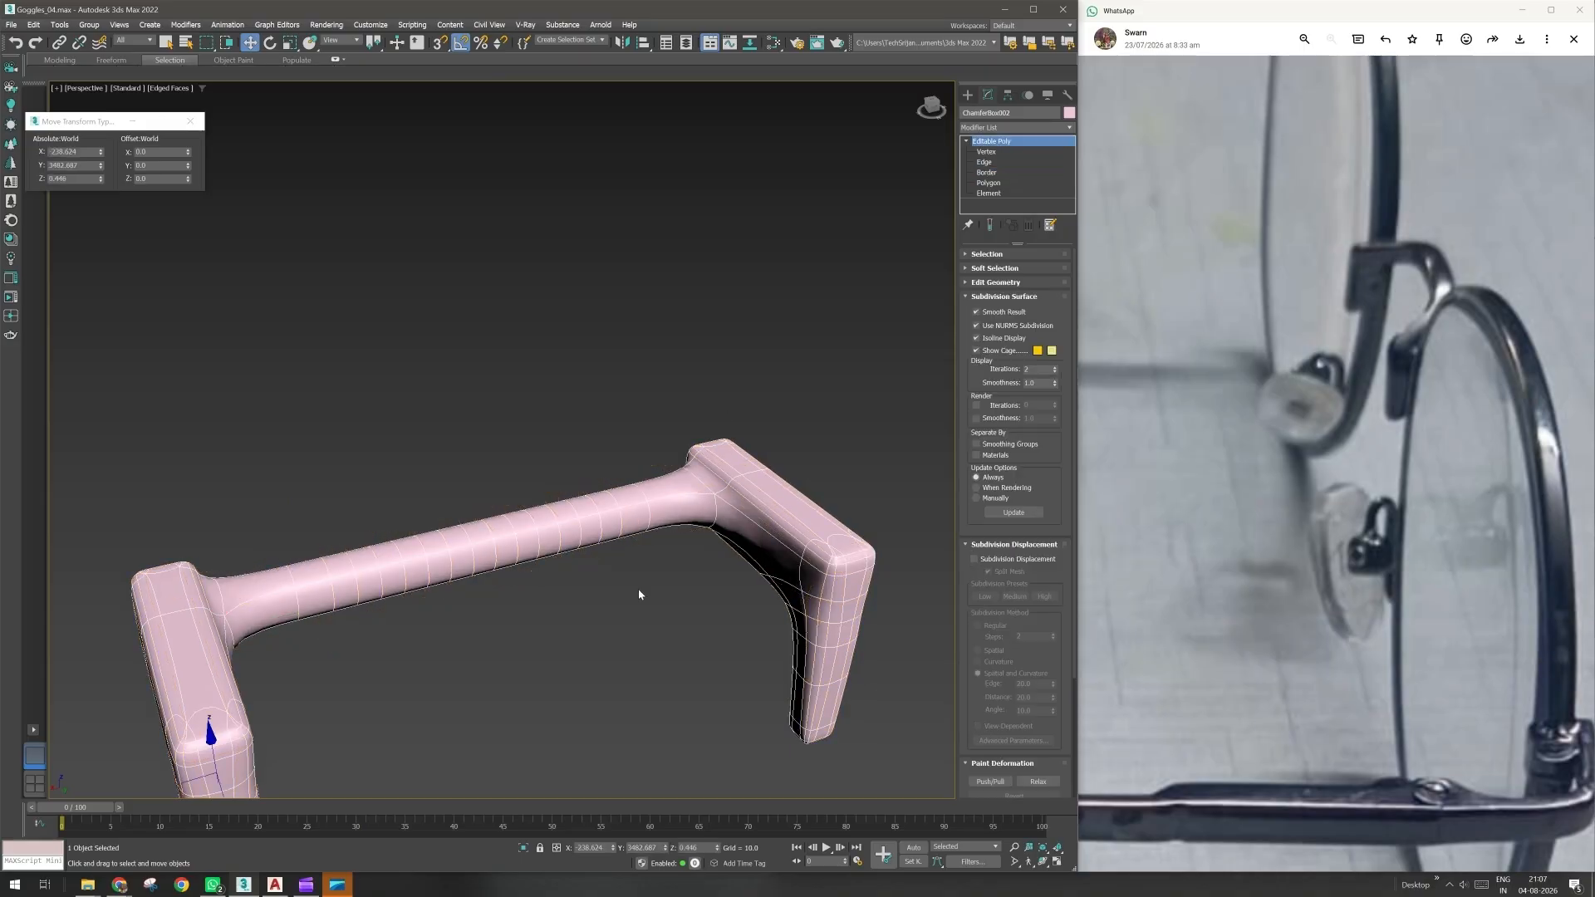
{"action": "left_click", "coordinate": [638, 590]}
- Unhide all hidden objects so the full glasses model is displayed with the smoothed connector
{"action": "middle_click_drag", "start_coordinate": [638, 589], "coordinate": [418, 586], "text": "alt"}
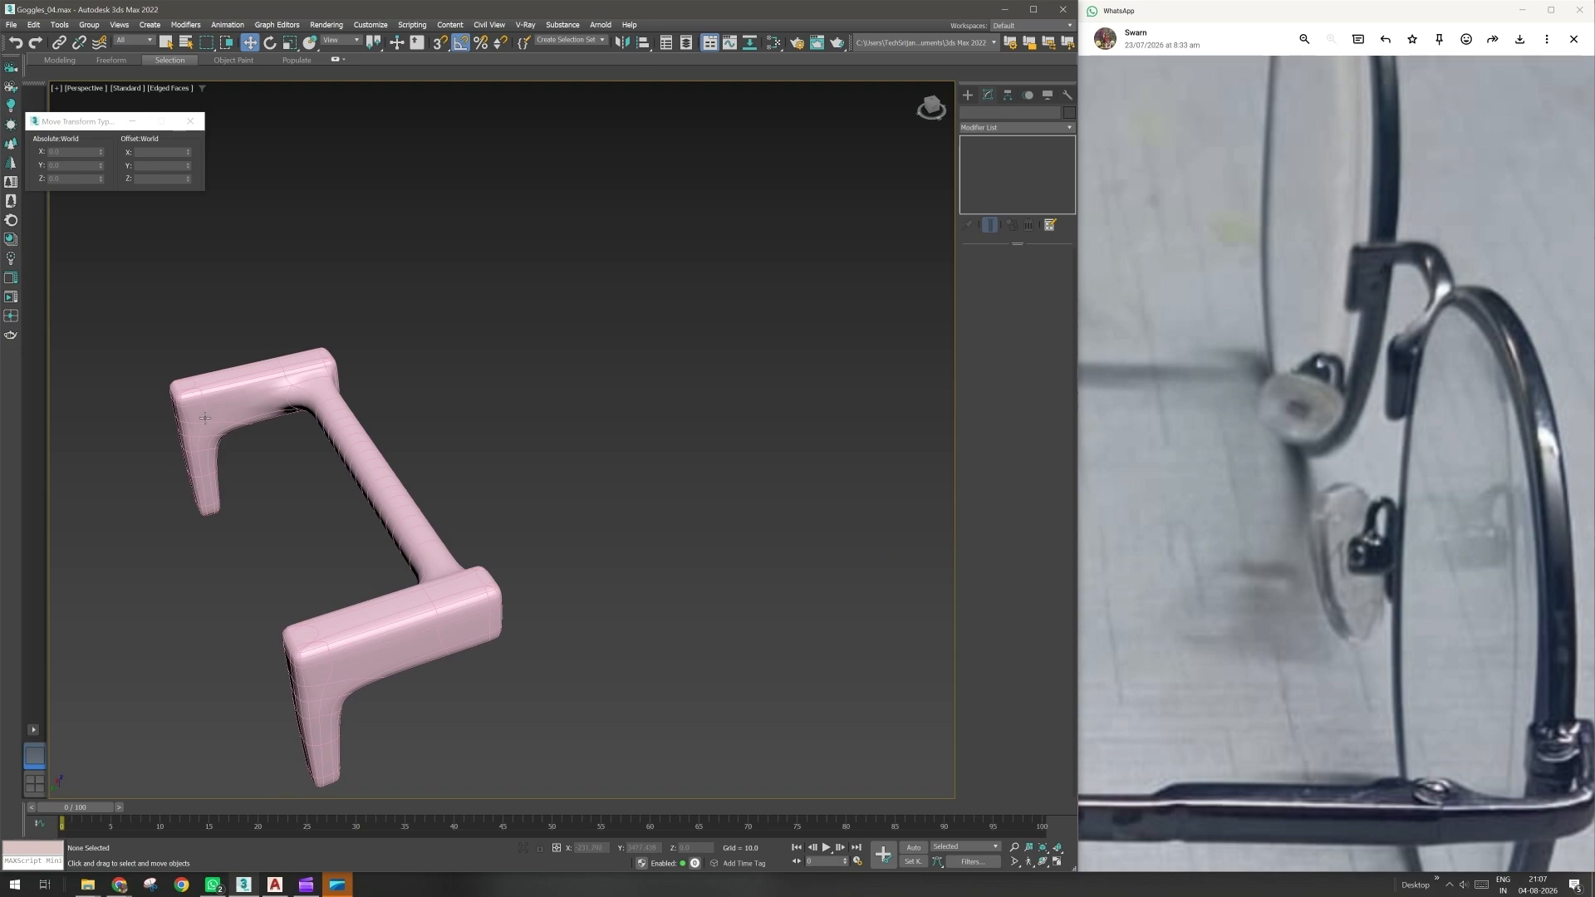
{"action": "middle_click_drag", "start_coordinate": [205, 418], "coordinate": [249, 520], "text": "alt"}
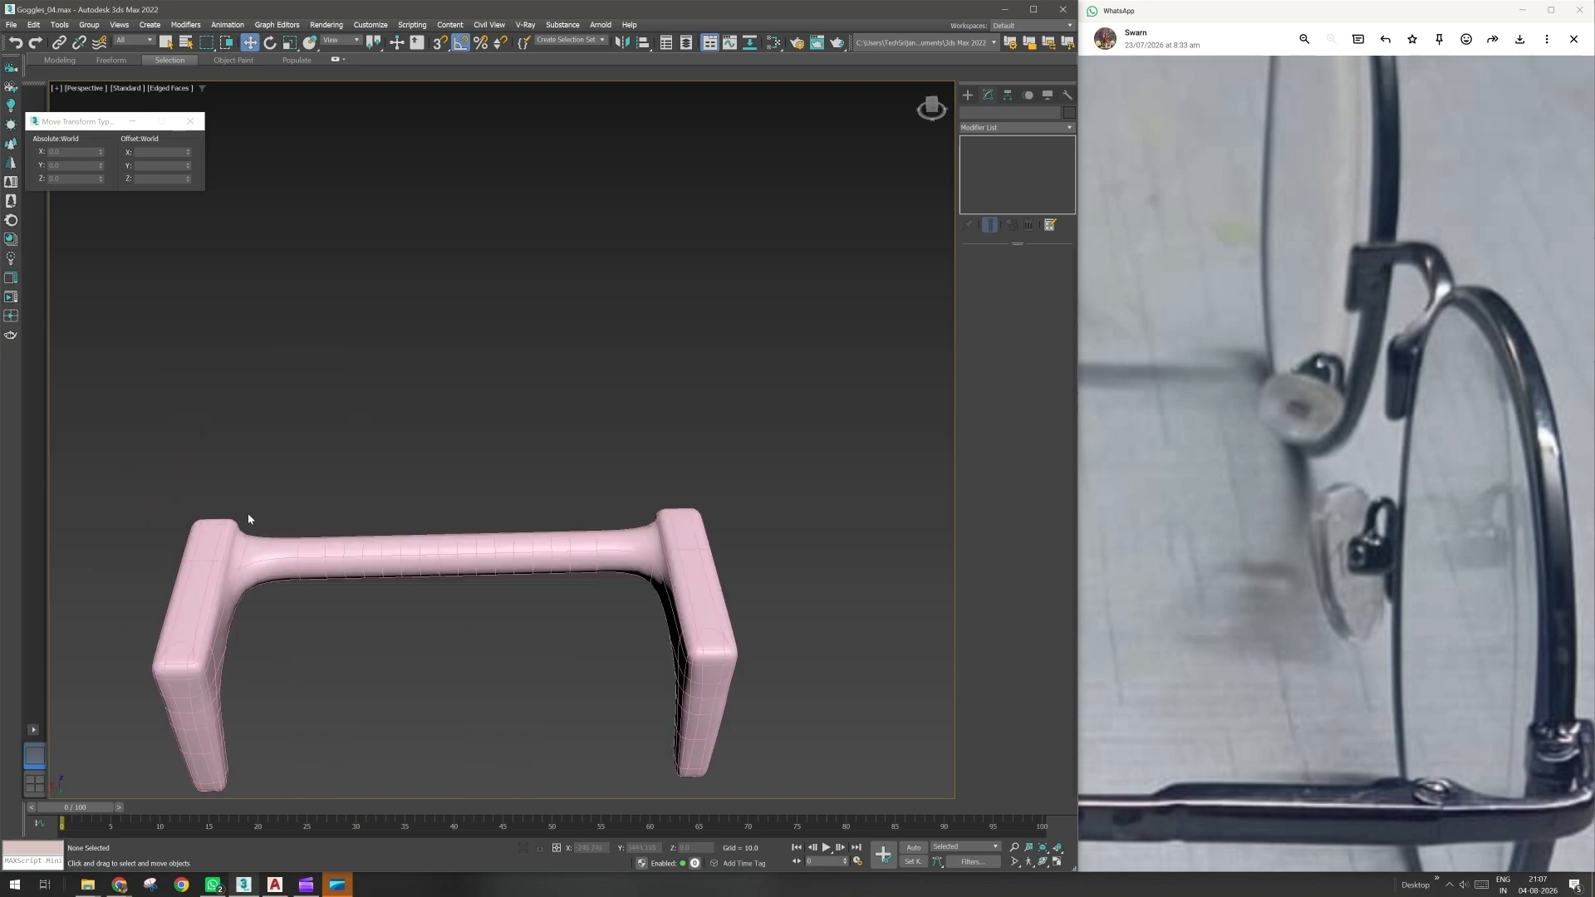
{"action": "middle_click_drag", "start_coordinate": [561, 606], "coordinate": [506, 665], "text": "alt"}
{"action": "scroll", "coordinate": [510, 666], "scroll_direction": "down", "scroll_amount": 3}
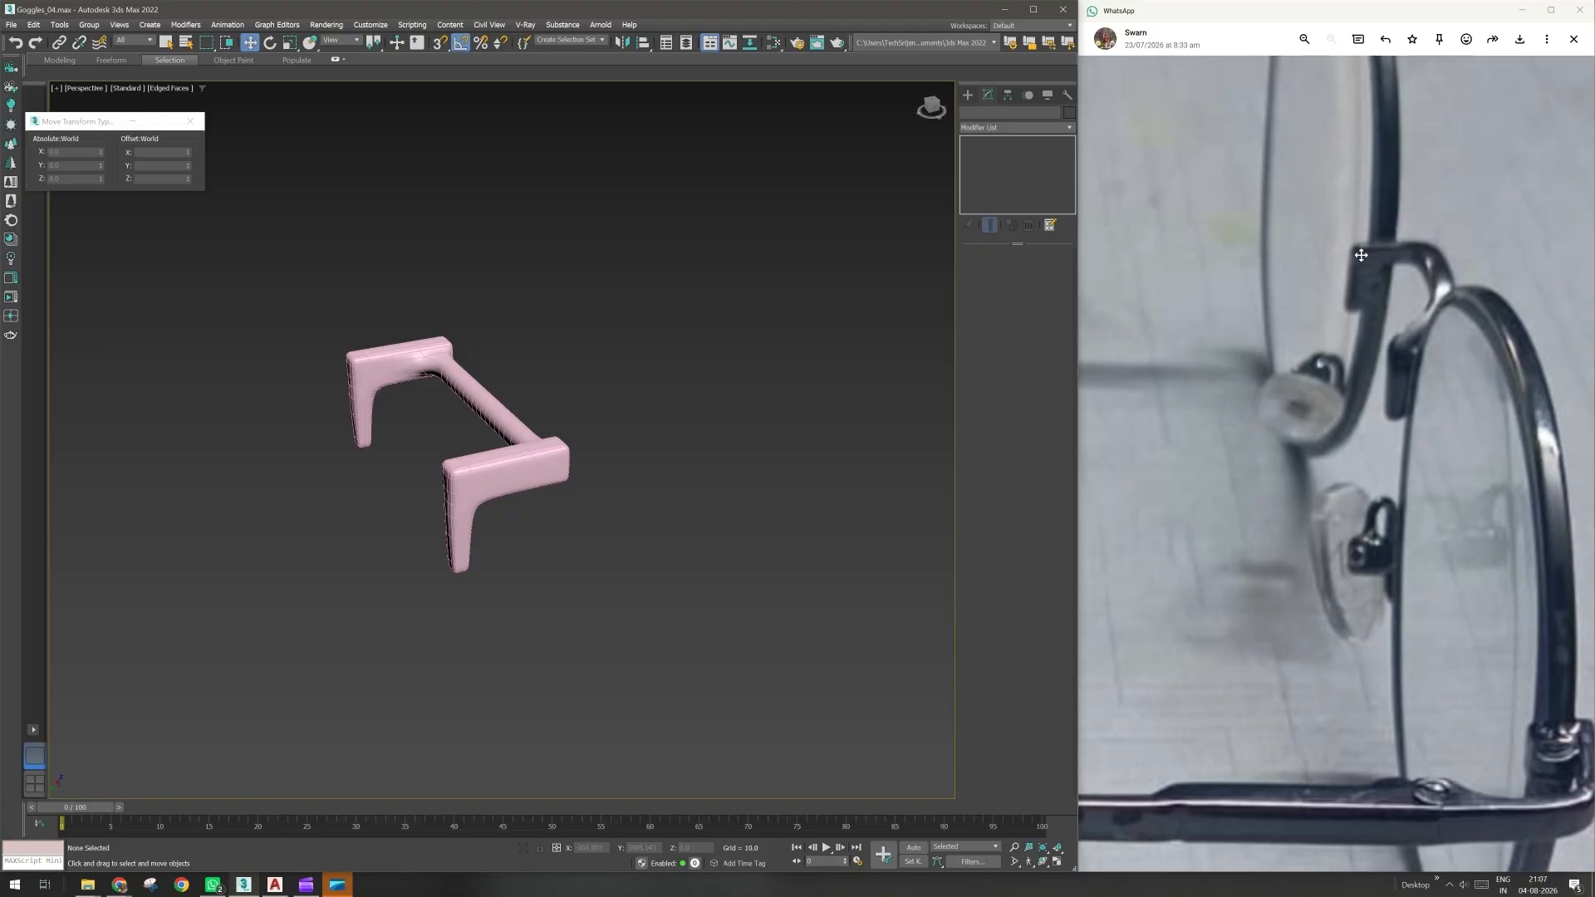
{"action": "right_click", "coordinate": [431, 573]}
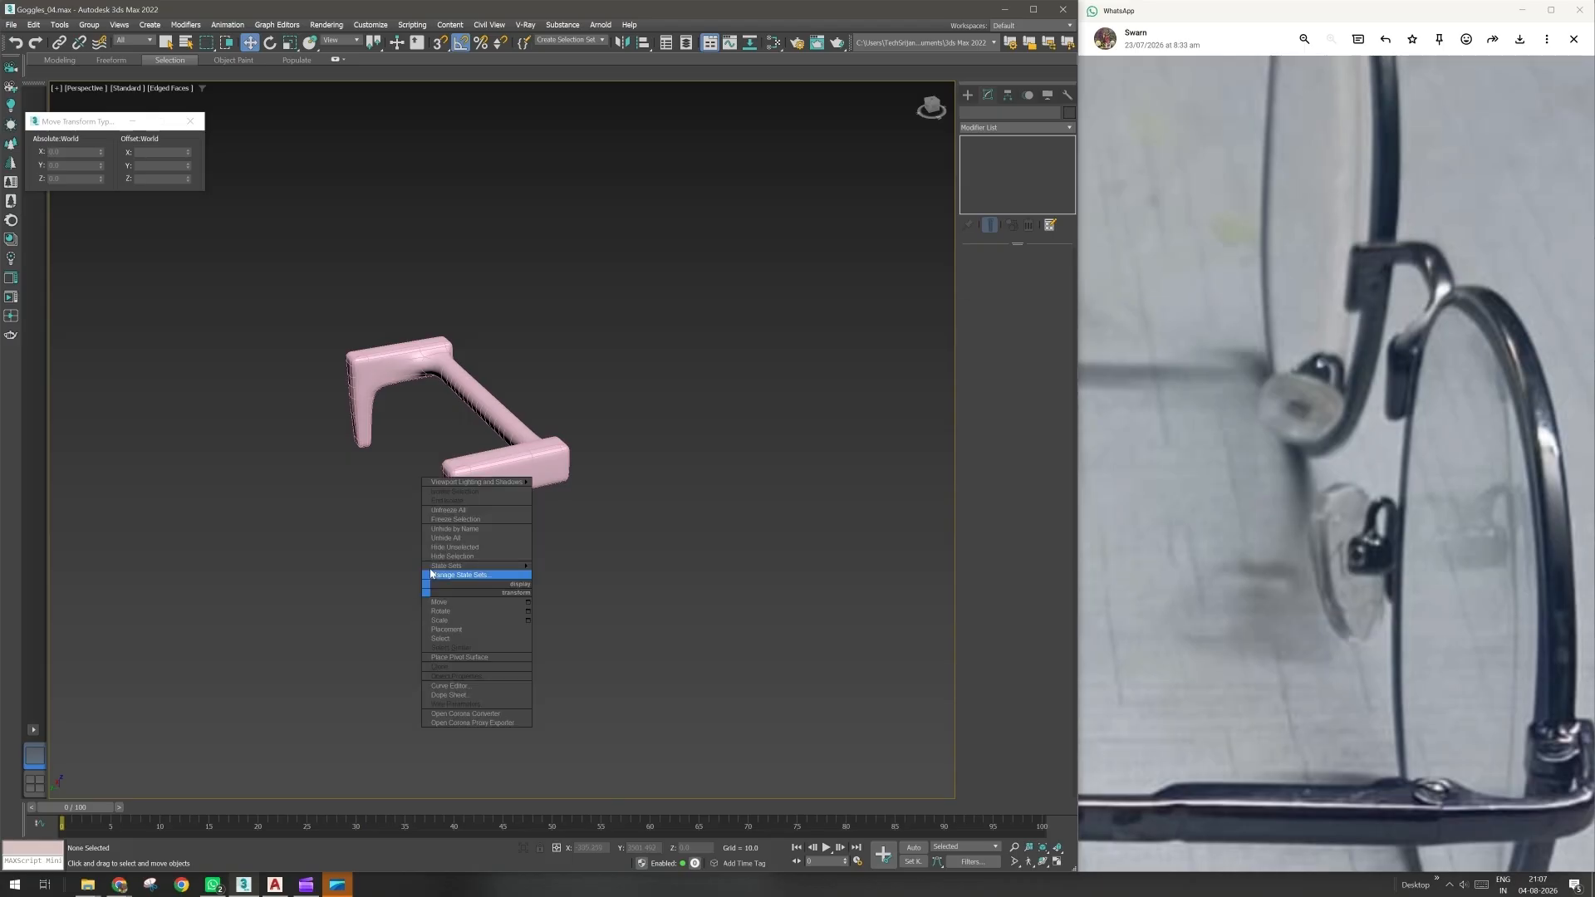
{"action": "left_click", "coordinate": [457, 510]}
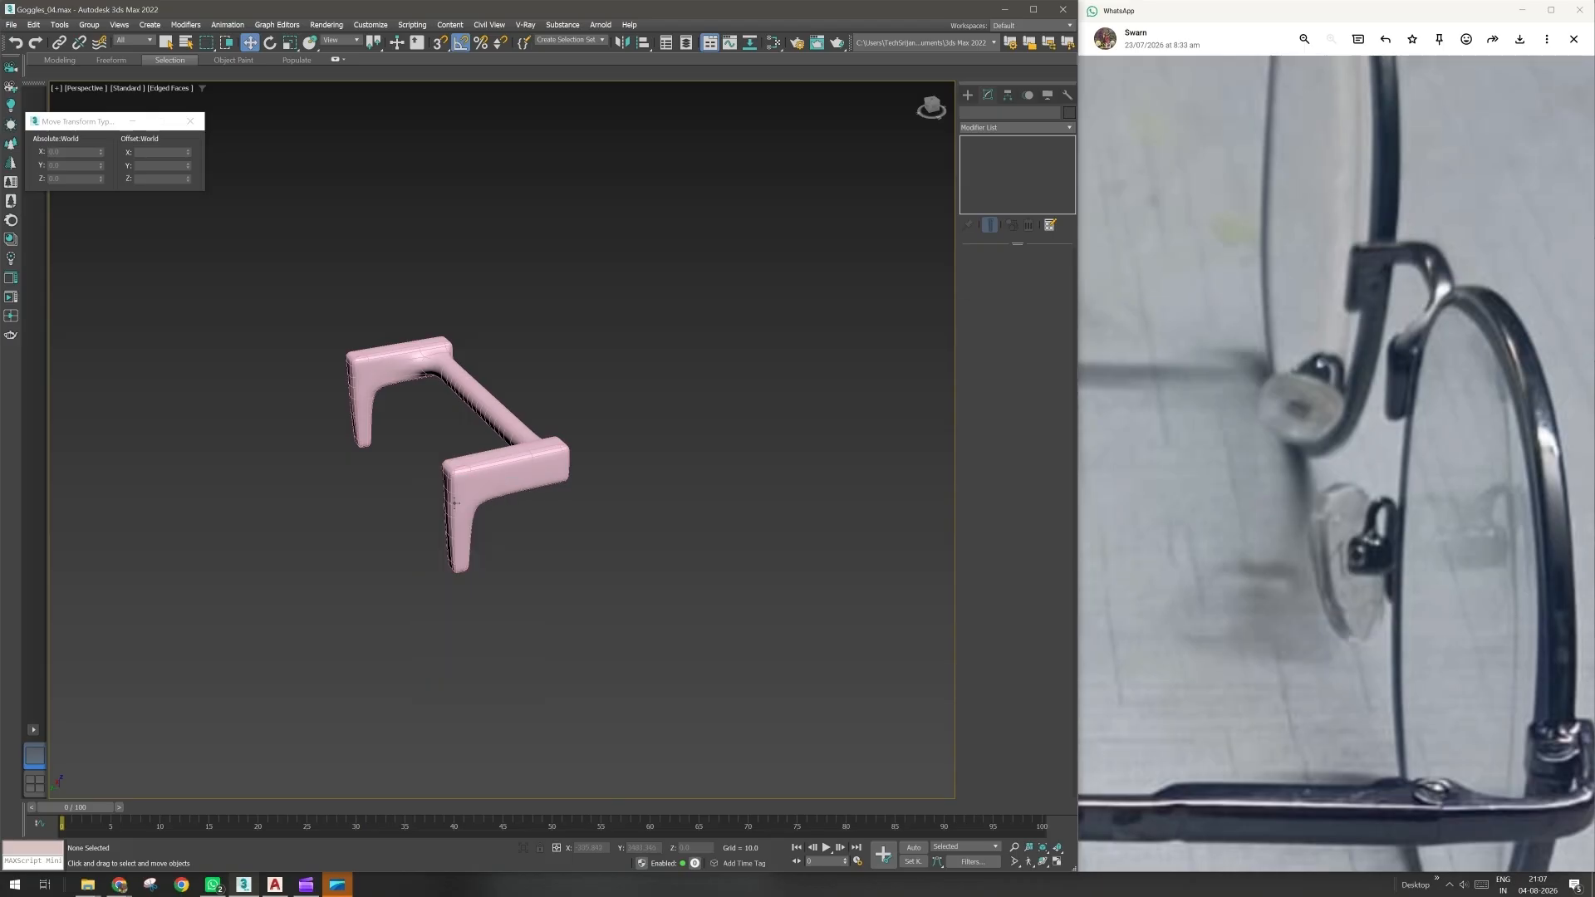
- Compare the smoothed pink connector with the existing nose bridge between the lenses of the glasses model
{"action": "scroll", "coordinate": [498, 548], "scroll_direction": "down", "scroll_amount": 8}
{"action": "scroll", "coordinate": [648, 488], "scroll_direction": "up", "scroll_amount": 6}
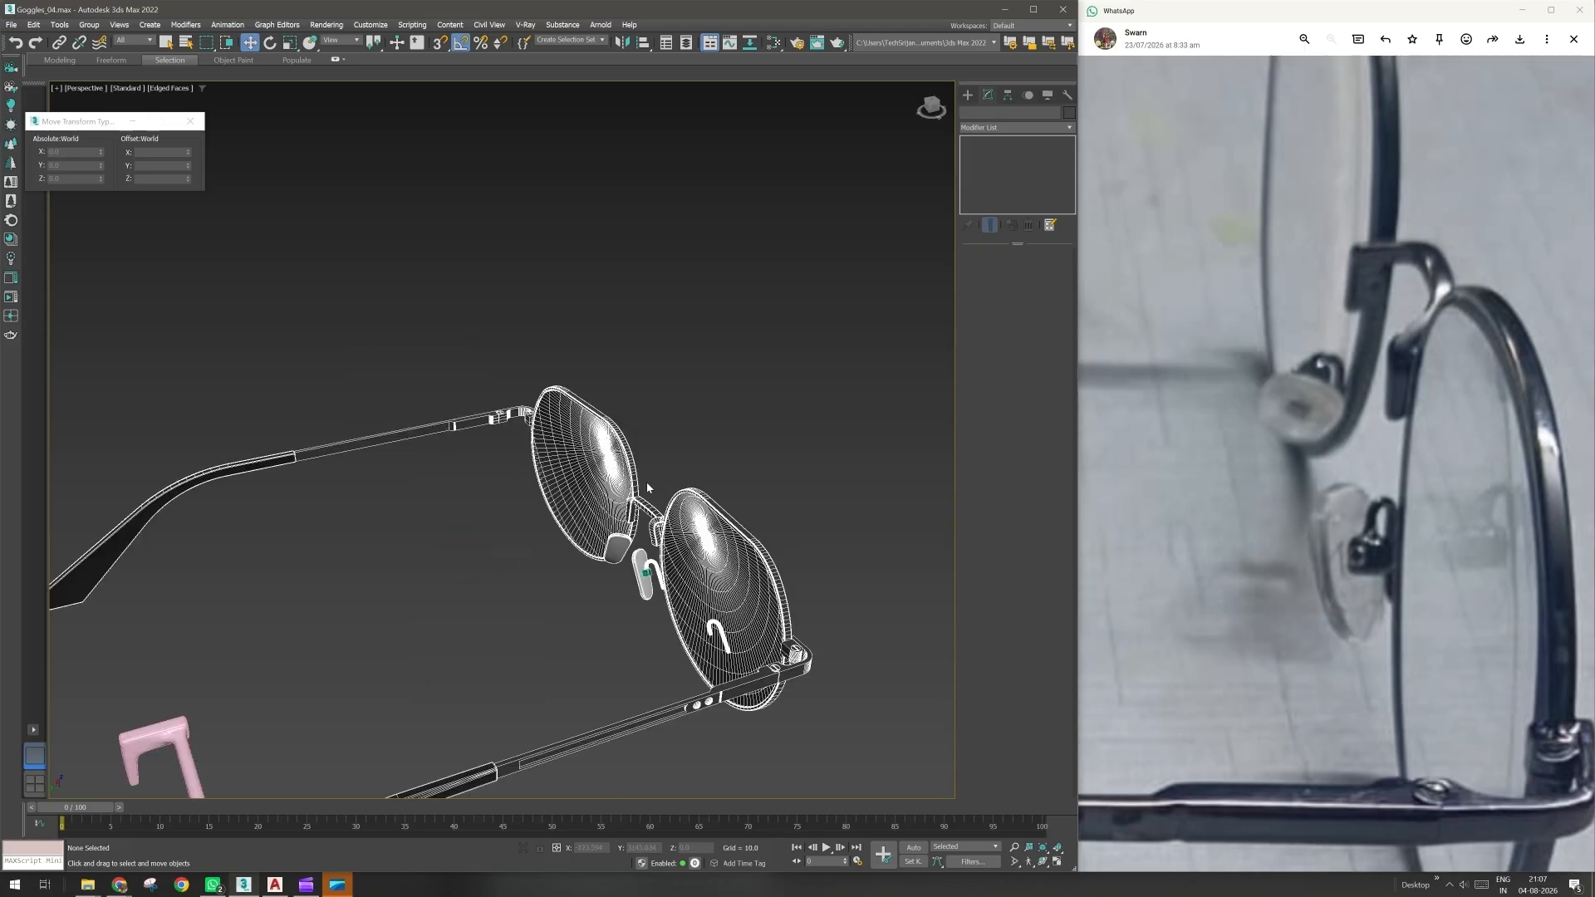
{"action": "scroll", "coordinate": [647, 482], "scroll_direction": "up", "scroll_amount": 5}
{"action": "scroll", "coordinate": [600, 539], "scroll_direction": "up", "scroll_amount": 2}
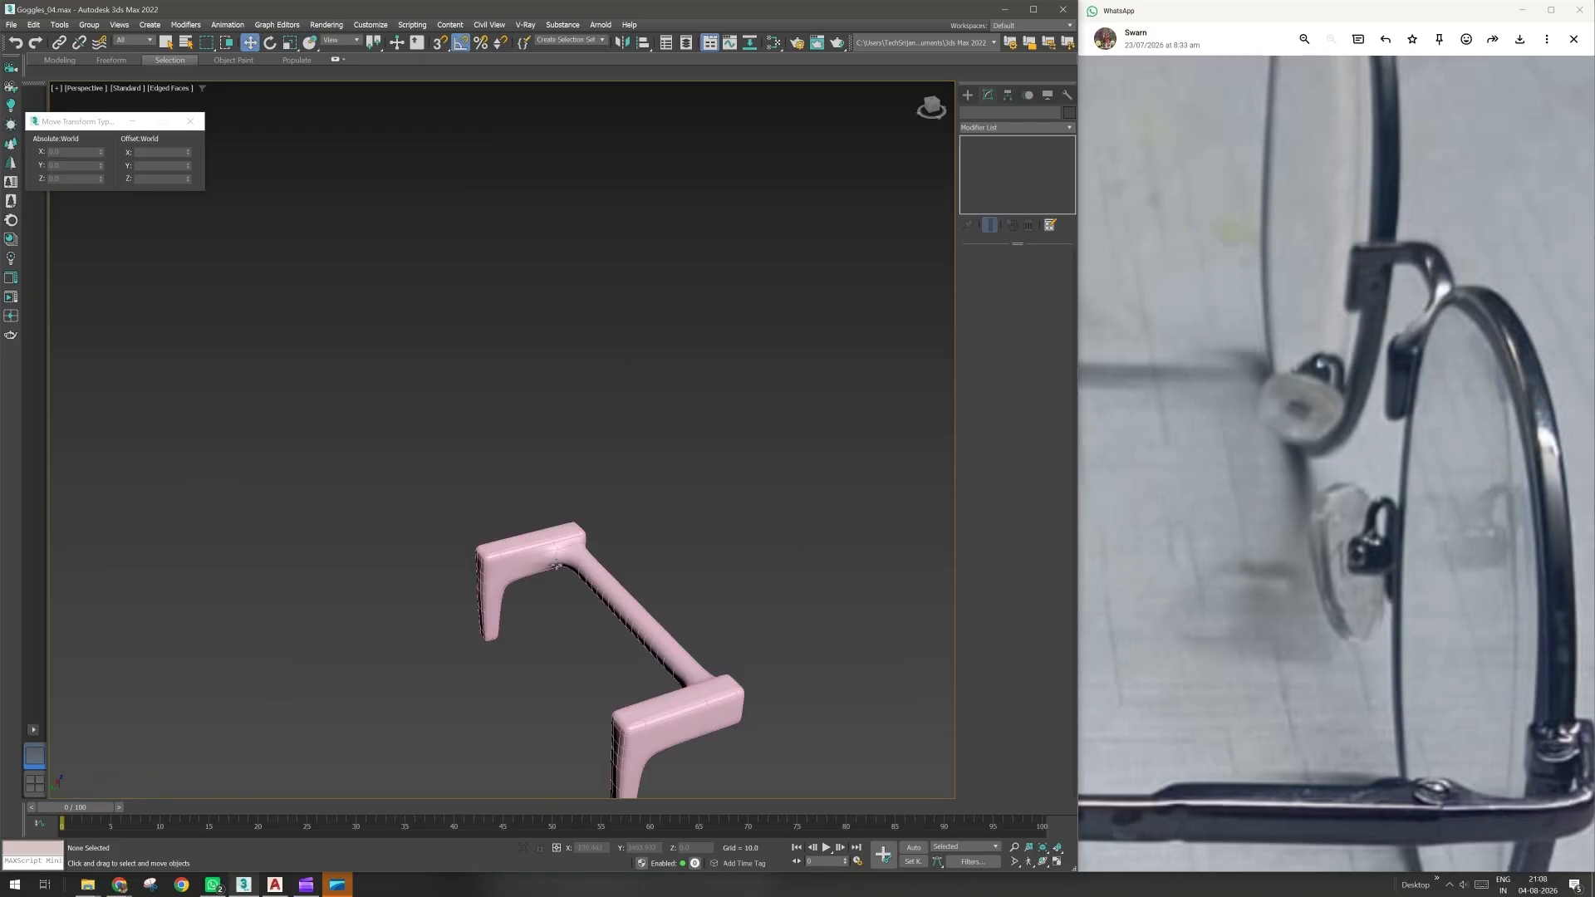
{"action": "scroll", "coordinate": [556, 565], "scroll_direction": "up", "scroll_amount": 5}
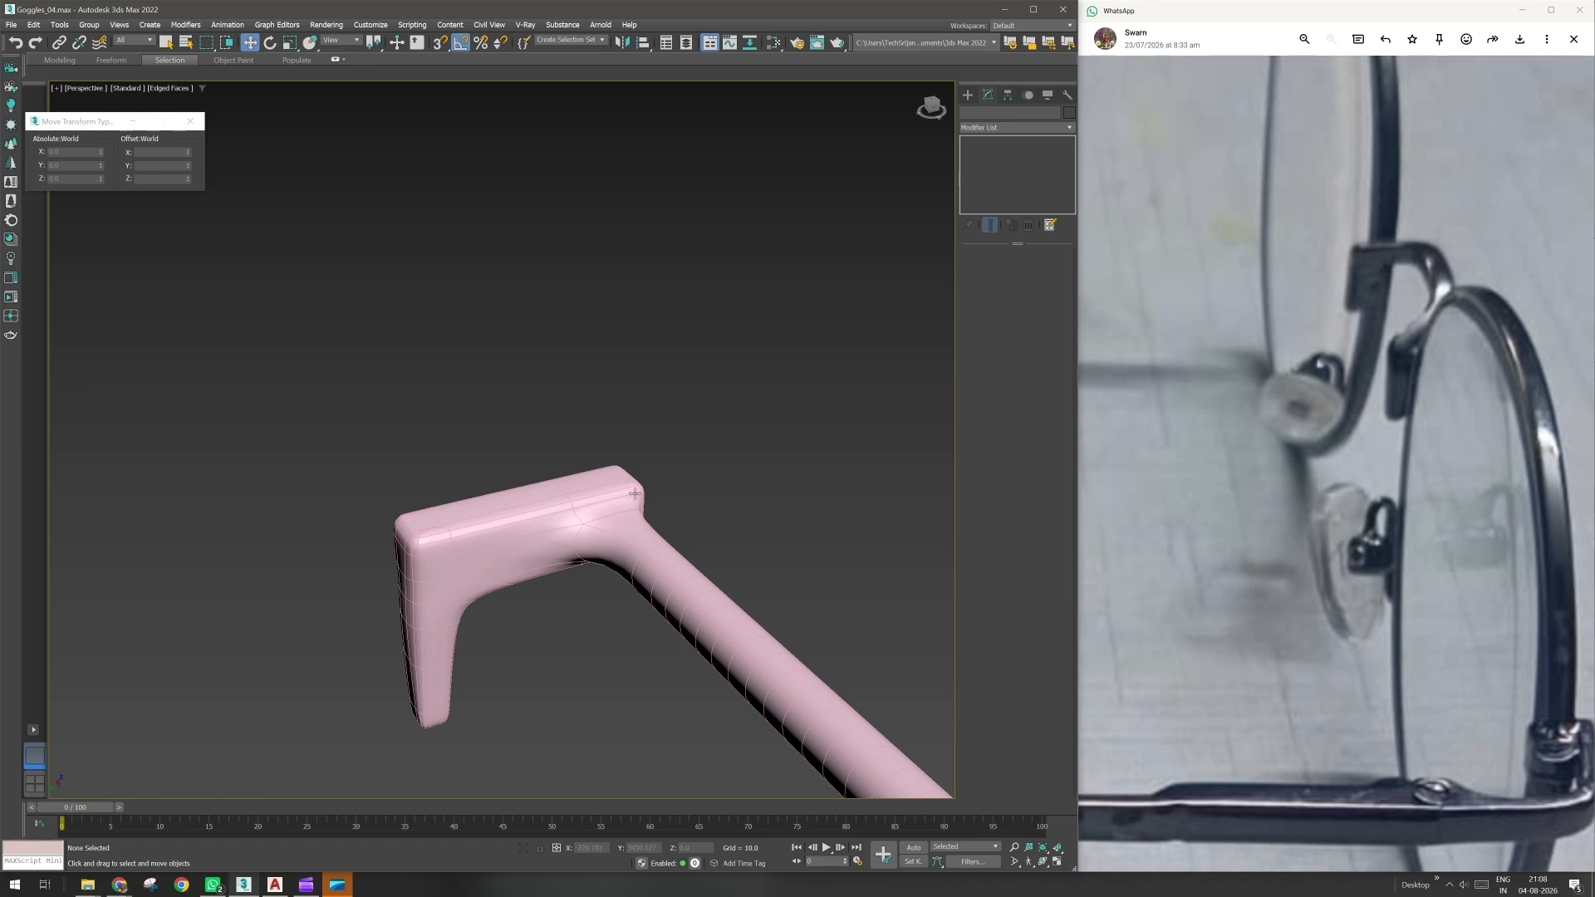
{"action": "middle_click_drag", "start_coordinate": [723, 657], "coordinate": [515, 481]}
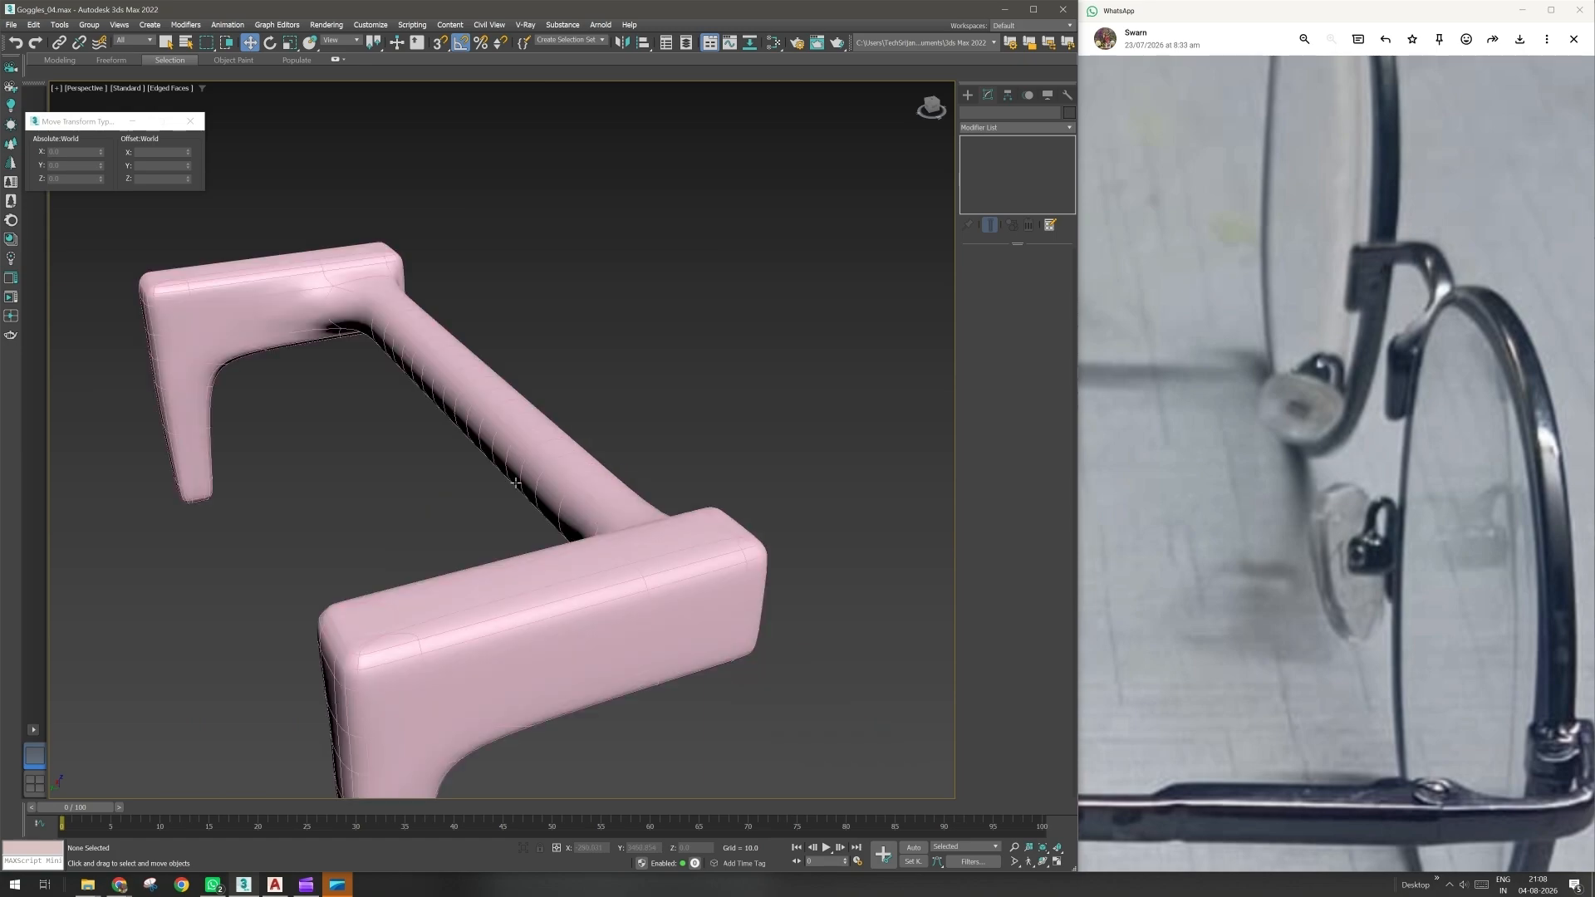
{"action": "scroll", "coordinate": [516, 482], "scroll_direction": "down", "scroll_amount": 5}
{"action": "scroll", "coordinate": [704, 504], "scroll_direction": "down", "scroll_amount": 5}
{"action": "middle_click_drag", "start_coordinate": [705, 504], "coordinate": [536, 629]}
{"action": "scroll", "coordinate": [649, 432], "scroll_direction": "up", "scroll_amount": 10}
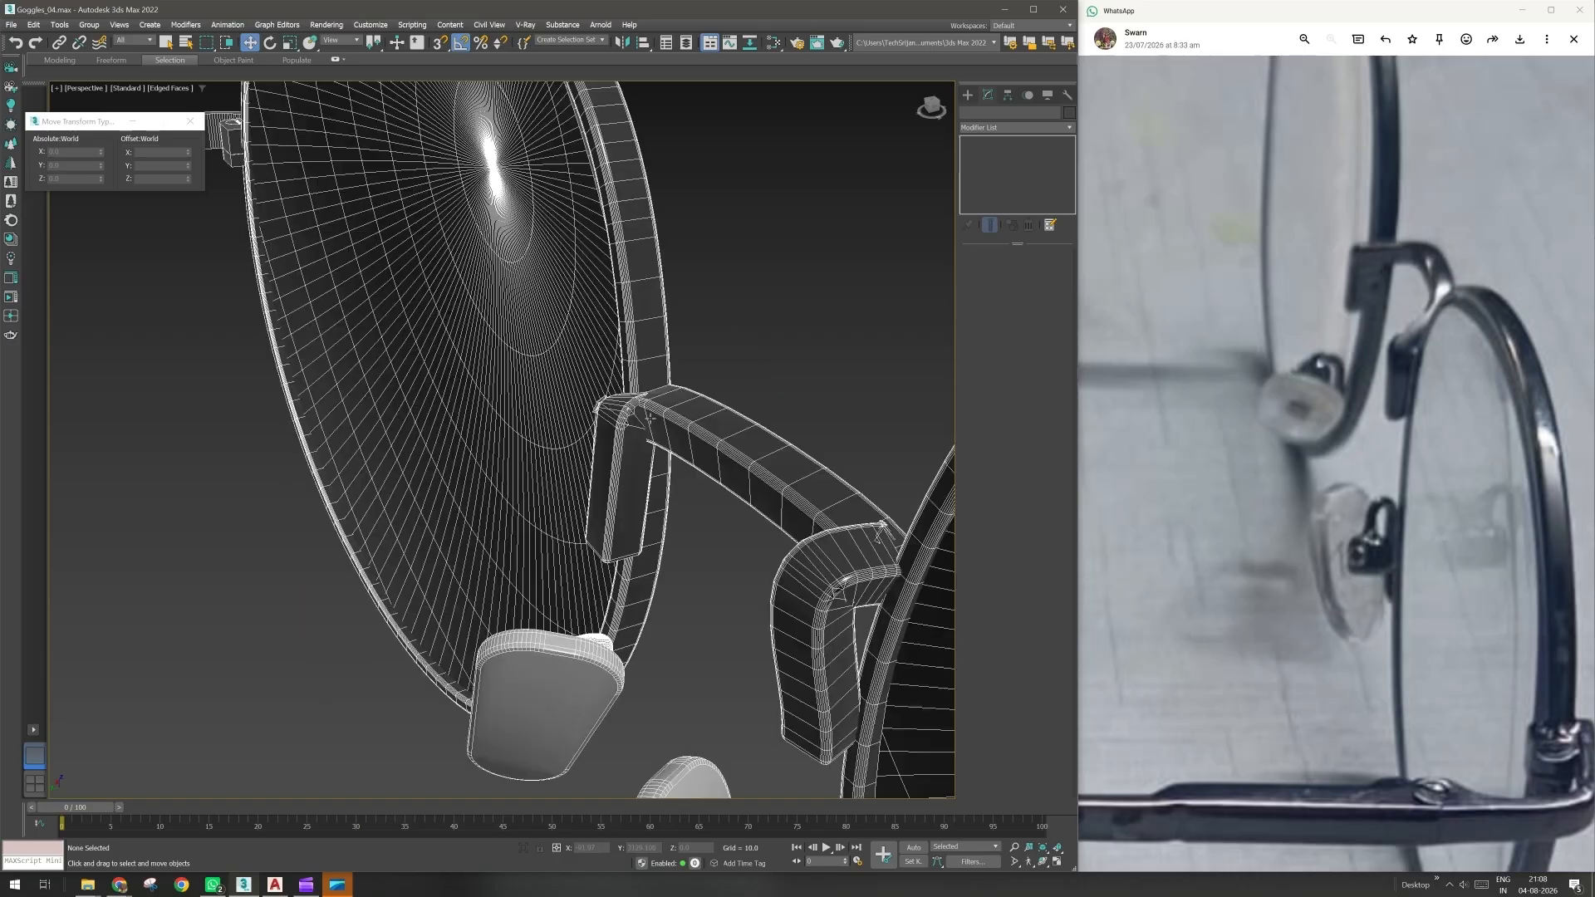
{"action": "scroll", "coordinate": [651, 419], "scroll_direction": "up", "scroll_amount": 3}
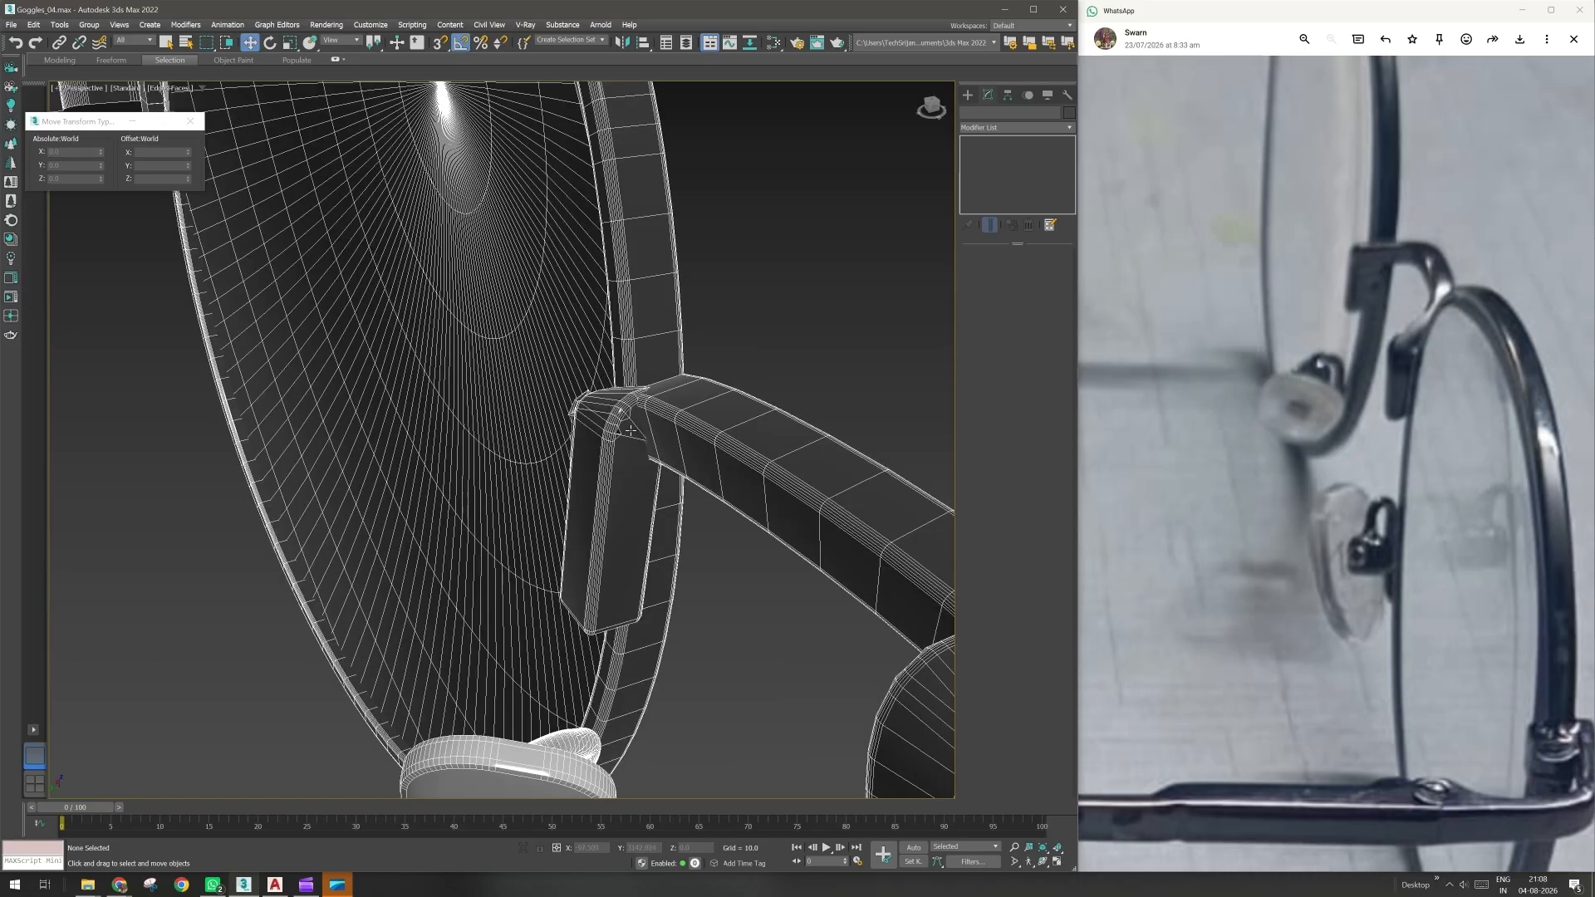
- Examine the temple hinge and screws, the nose bridge and the nose pad's modifier stack on the glasses model
{"action": "scroll", "coordinate": [631, 440], "scroll_direction": "down", "scroll_amount": 2}
{"action": "scroll", "coordinate": [631, 449], "scroll_direction": "down", "scroll_amount": 5}
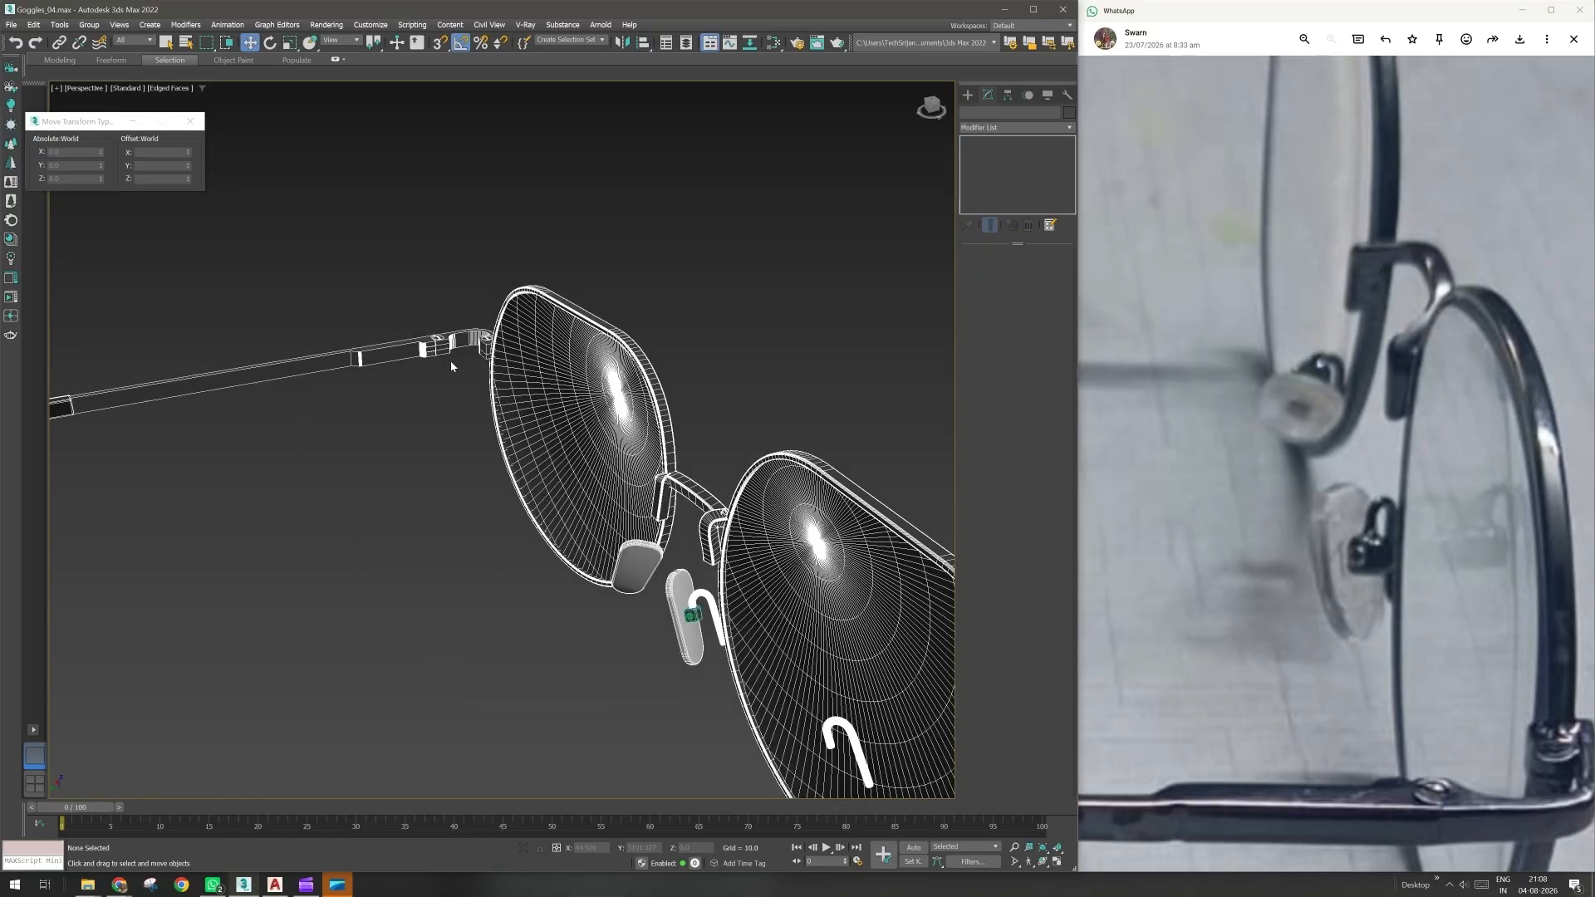
{"action": "scroll", "coordinate": [453, 366], "scroll_direction": "up", "scroll_amount": 6}
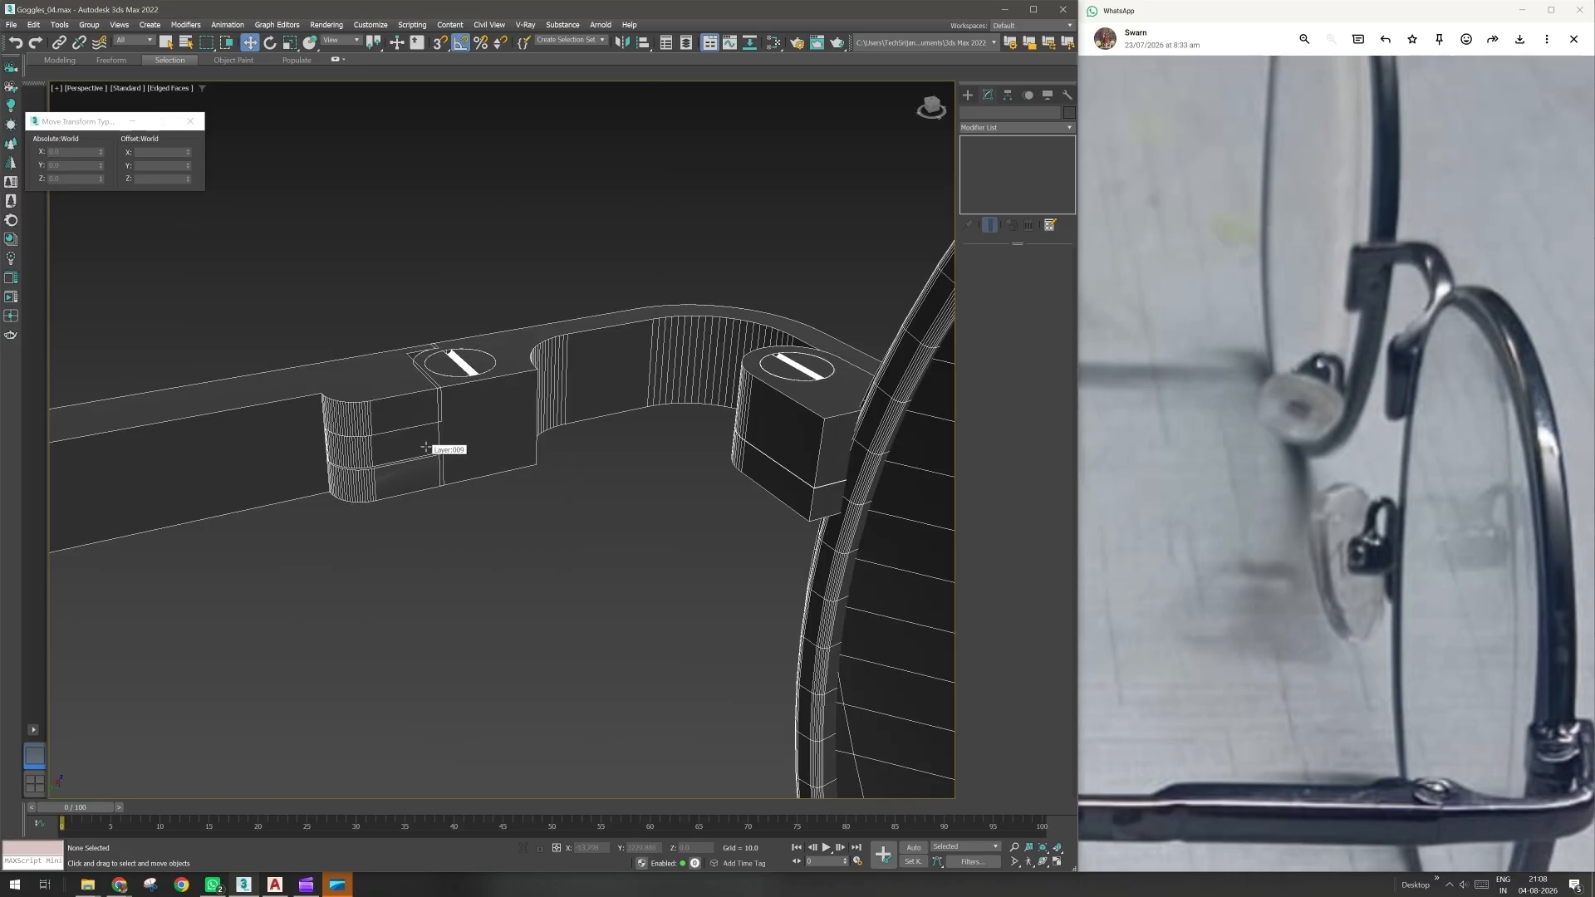
{"action": "scroll", "coordinate": [449, 440], "scroll_direction": "down", "scroll_amount": 6}
{"action": "scroll", "coordinate": [474, 433], "scroll_direction": "up", "scroll_amount": 5}
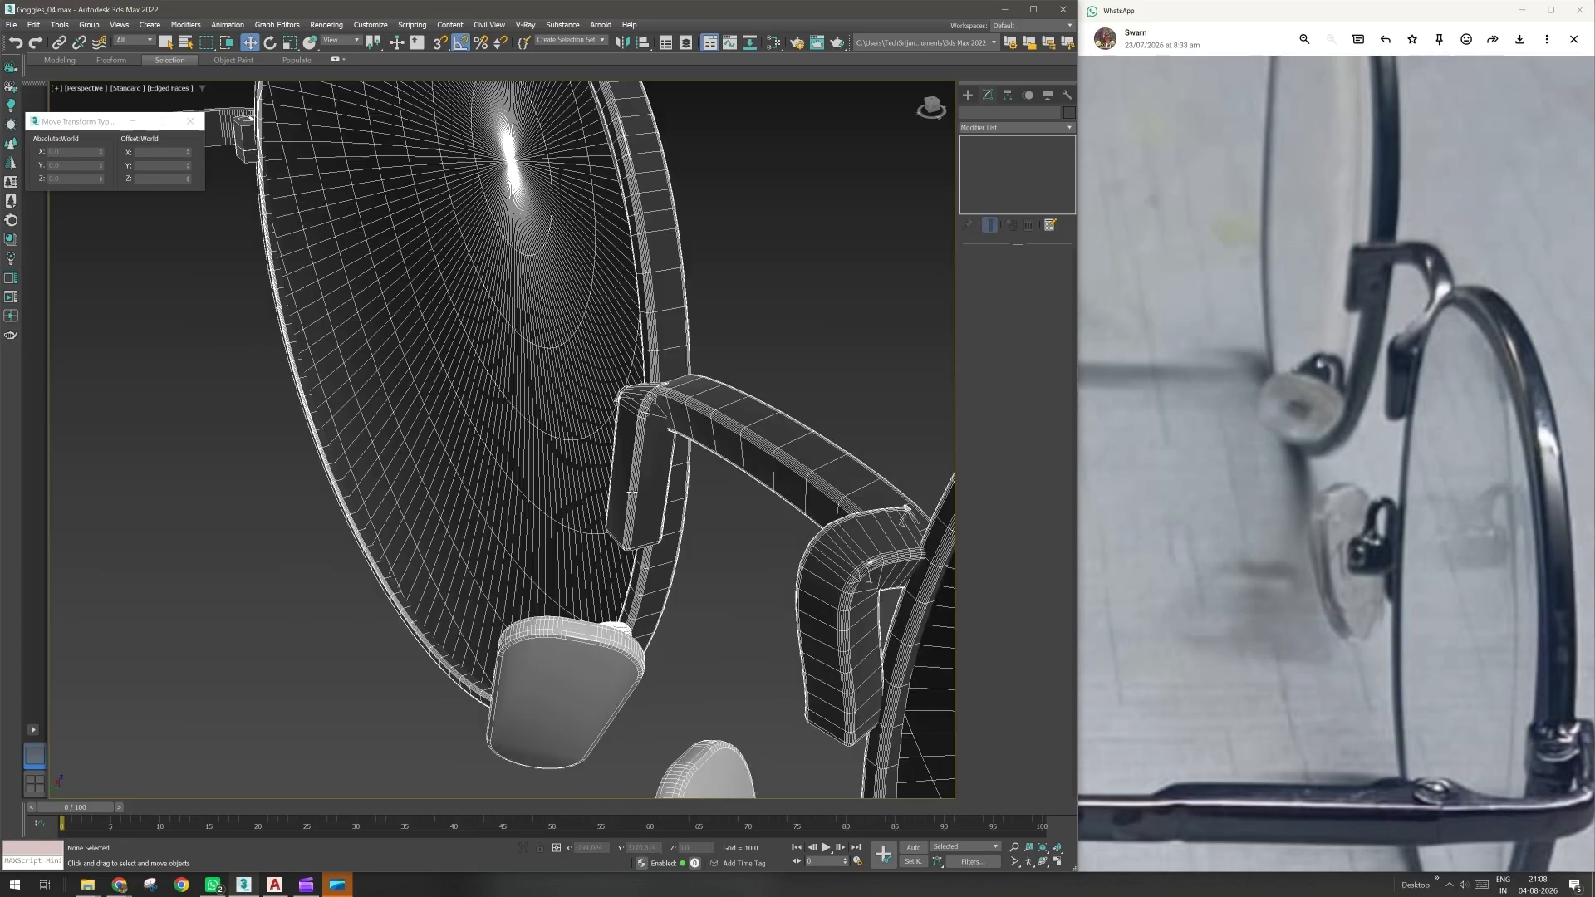
{"action": "middle_click_drag", "start_coordinate": [595, 644], "coordinate": [554, 513]}
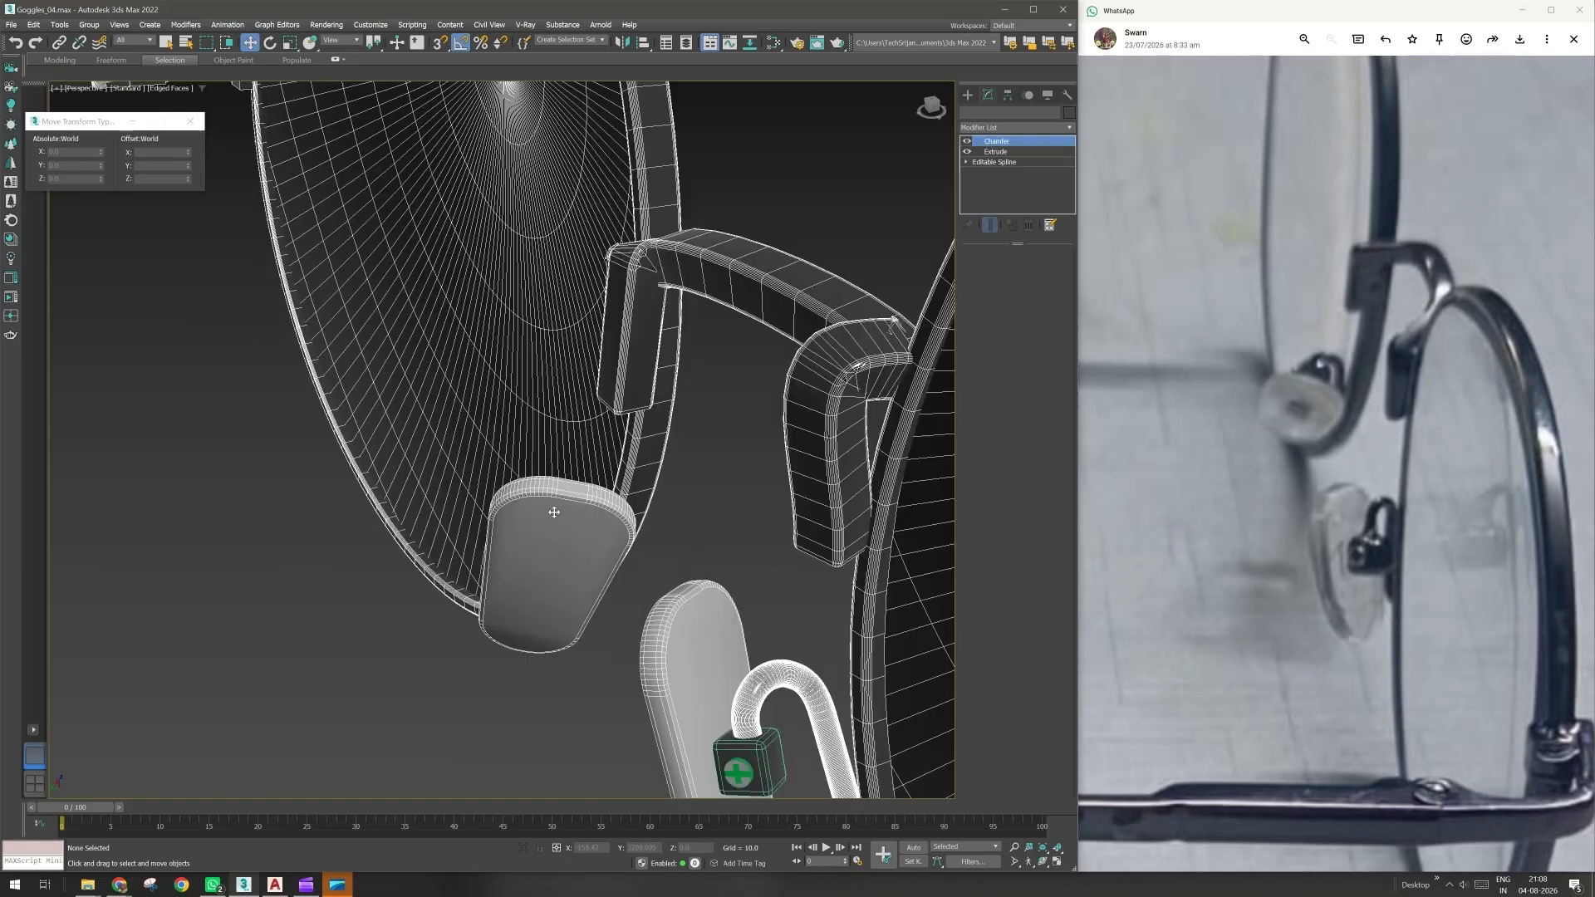
{"action": "left_click", "coordinate": [554, 512]}
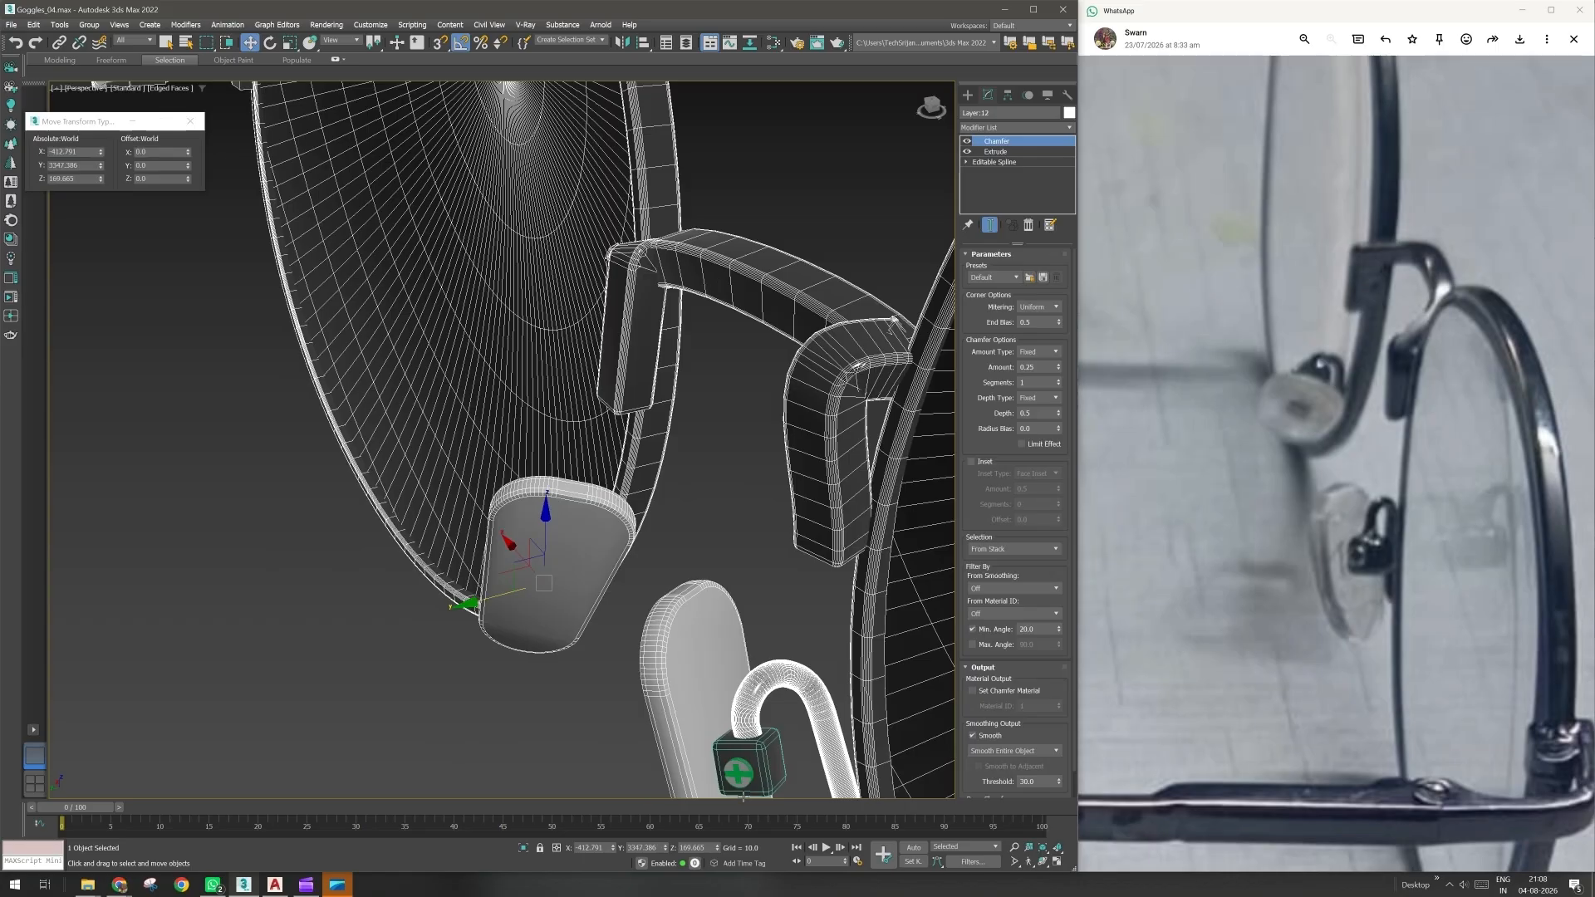
{"action": "middle_click_drag", "start_coordinate": [814, 657], "coordinate": [763, 544]}
{"action": "scroll", "coordinate": [722, 555], "scroll_direction": "down", "scroll_amount": 8}
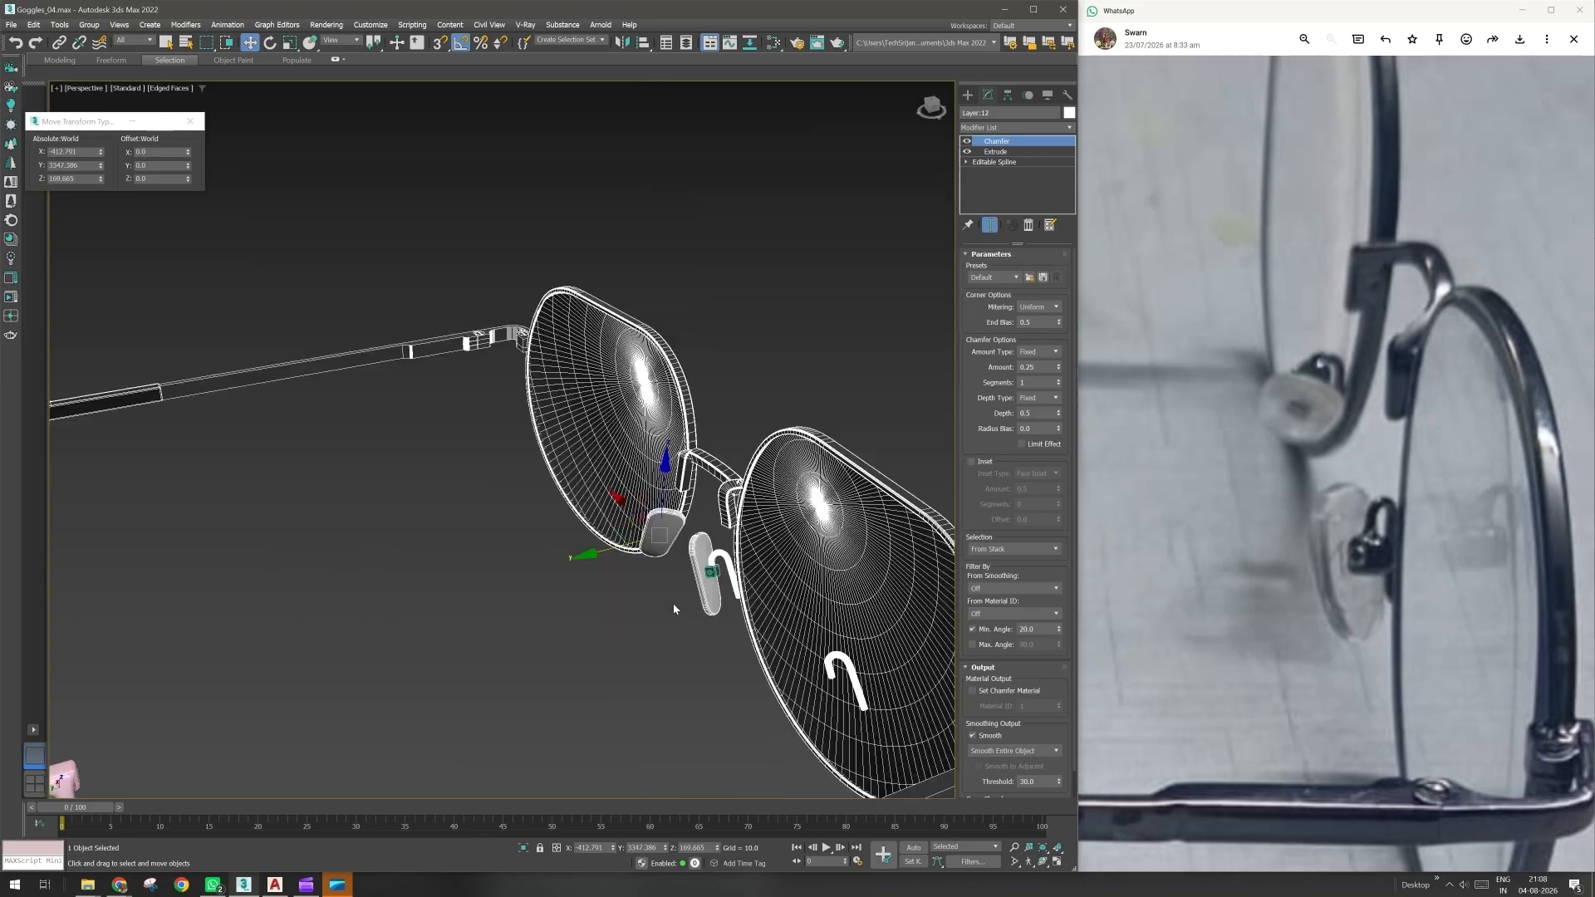
- Select the smoothed pink connector and frame it closely in the perspective view
{"action": "middle_click_drag", "start_coordinate": [673, 609], "coordinate": [255, 707]}
{"action": "scroll", "coordinate": [282, 660], "scroll_direction": "up", "scroll_amount": 5}
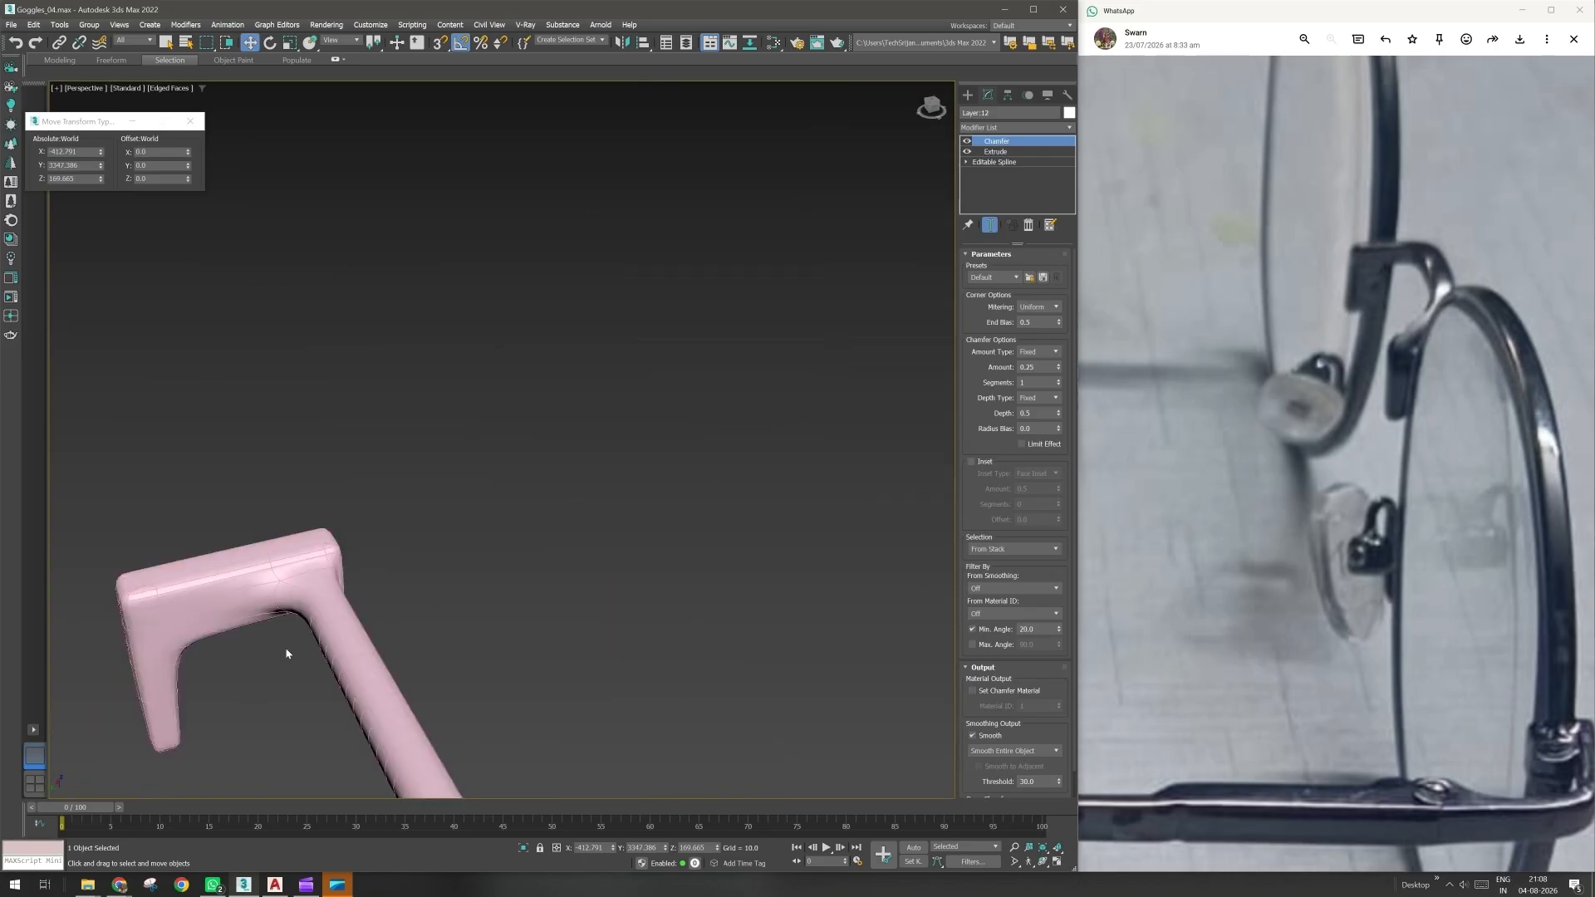
{"action": "left_click", "coordinate": [273, 632]}
{"action": "key", "text": "z"}
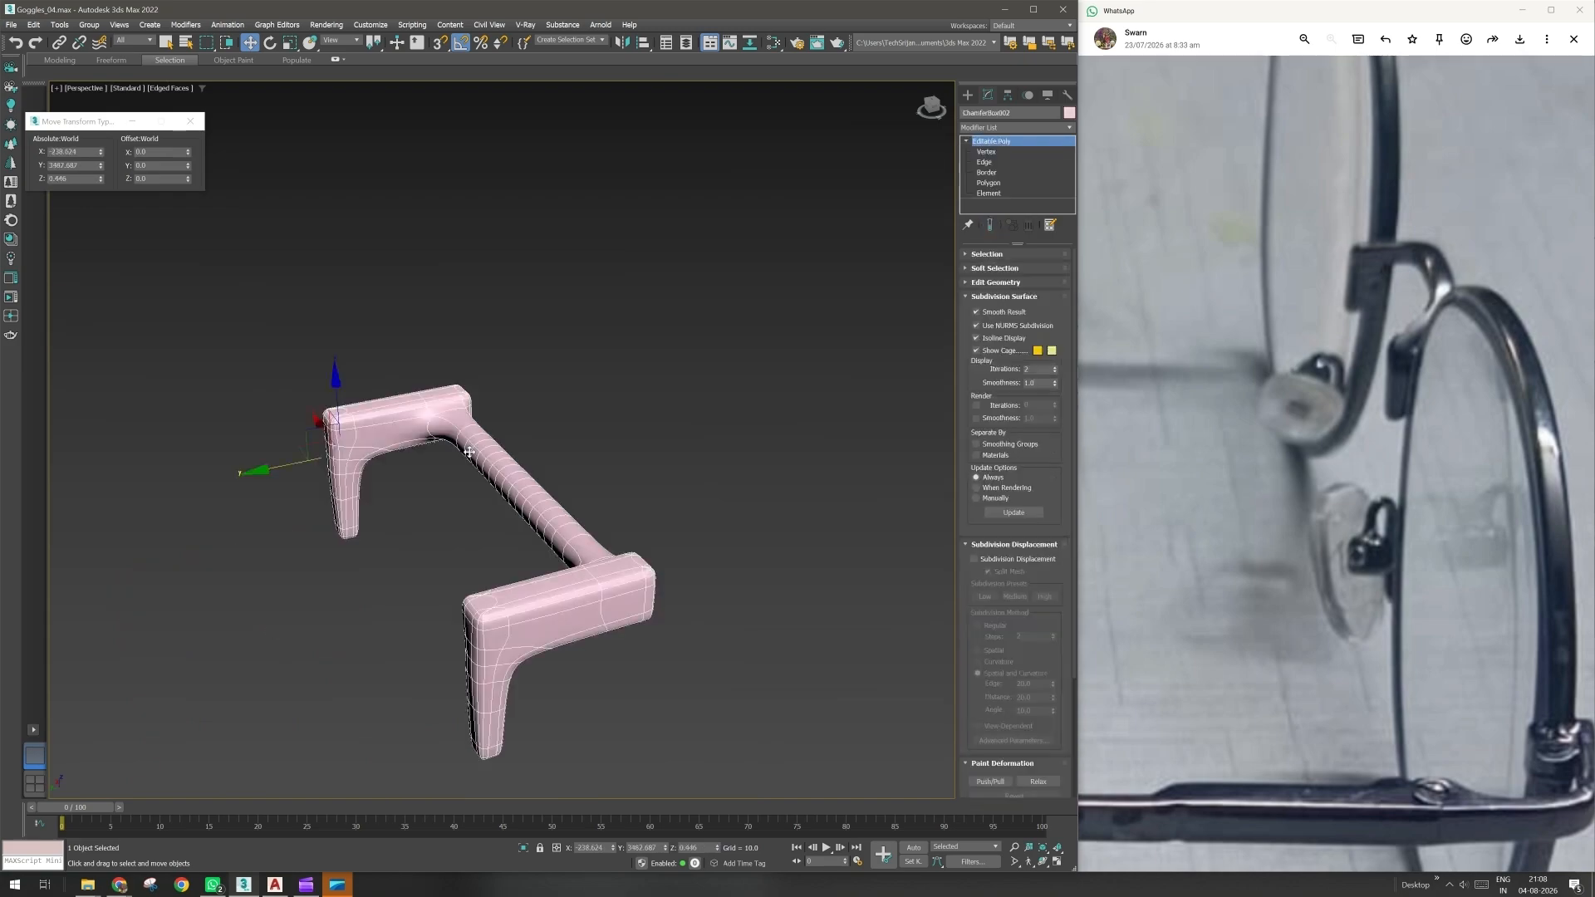
{"action": "middle_click_drag", "start_coordinate": [508, 733], "coordinate": [522, 682]}
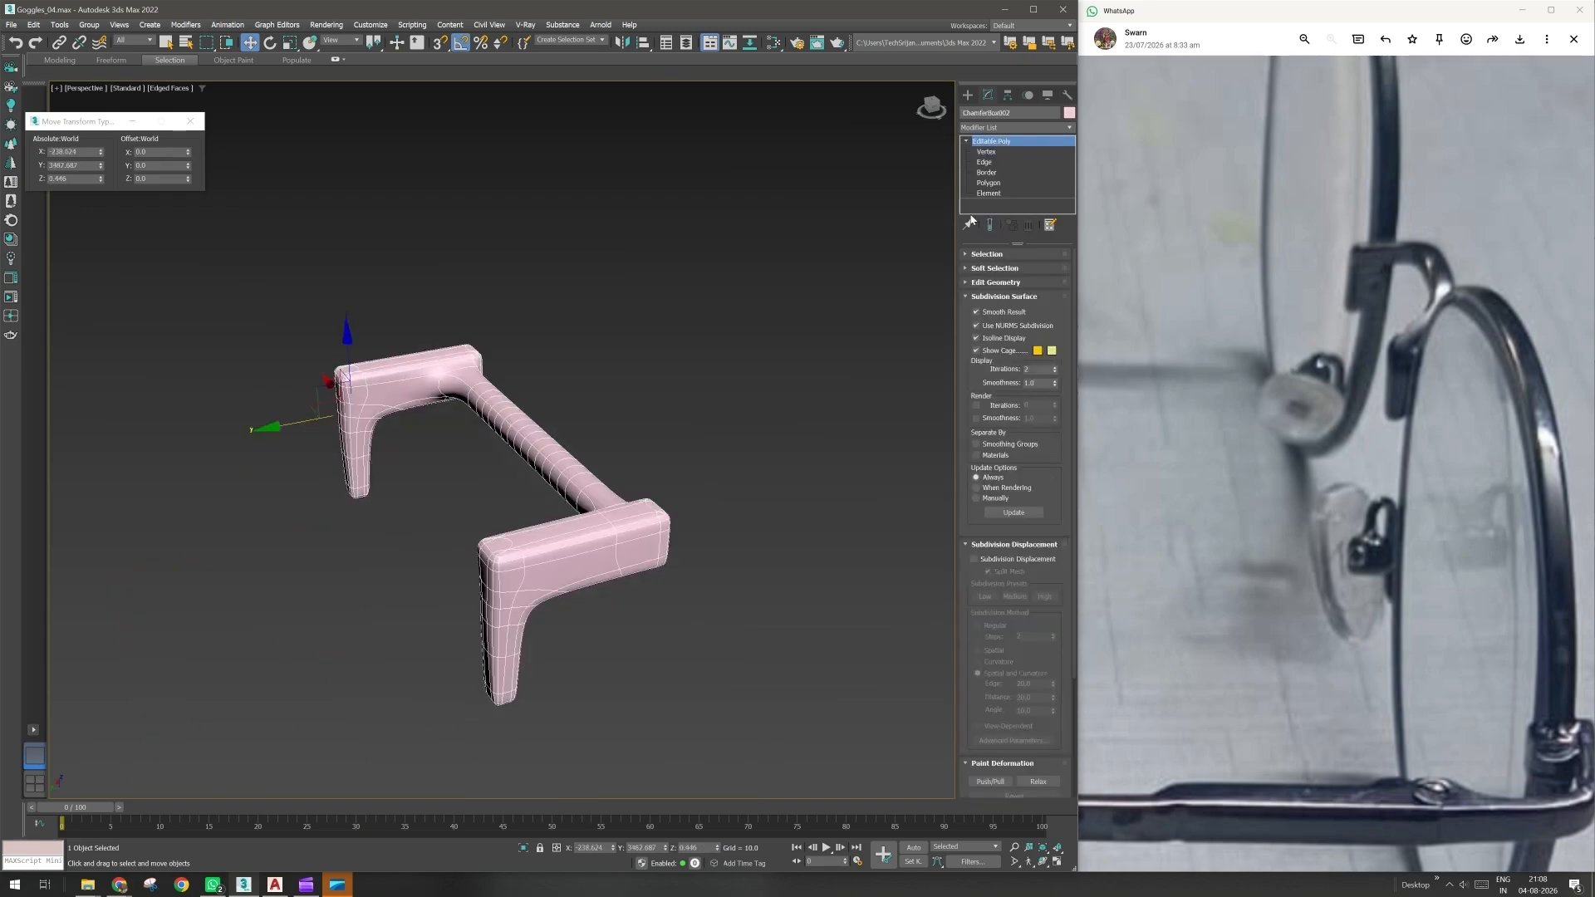
{"action": "scroll", "coordinate": [463, 437], "scroll_direction": "up", "scroll_amount": 4}
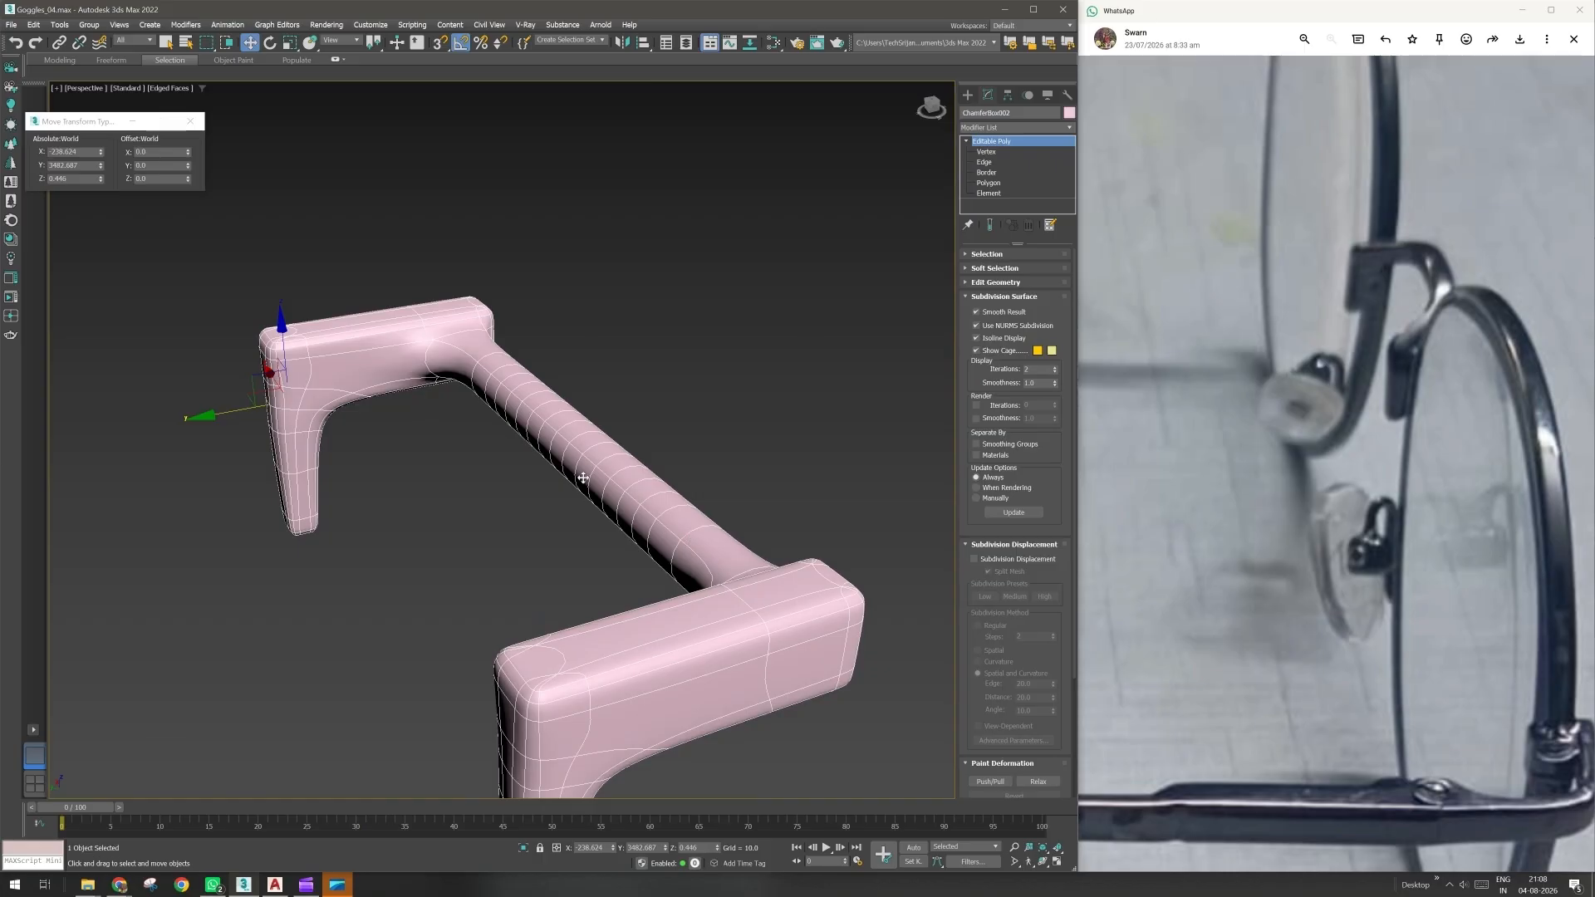
- Examine the overall shape of the glasses and their nose bridge in the WhatsApp reference photo
{"action": "scroll", "coordinate": [1293, 516], "scroll_direction": "down", "scroll_amount": 5}
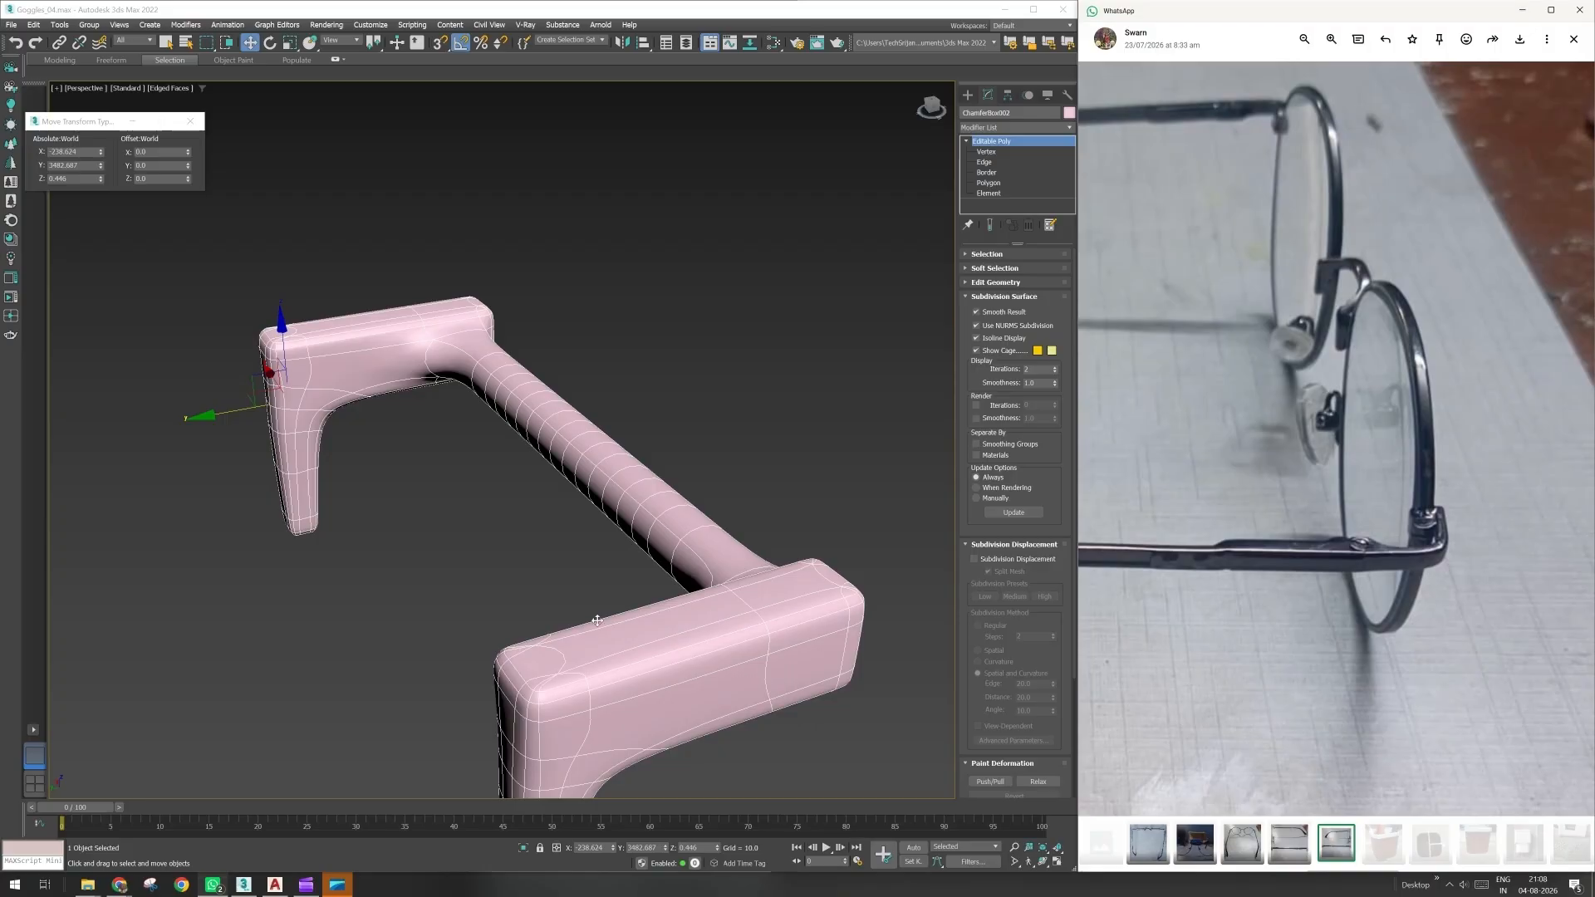
{"action": "left_click_drag", "start_coordinate": [1357, 384], "coordinate": [1425, 399]}
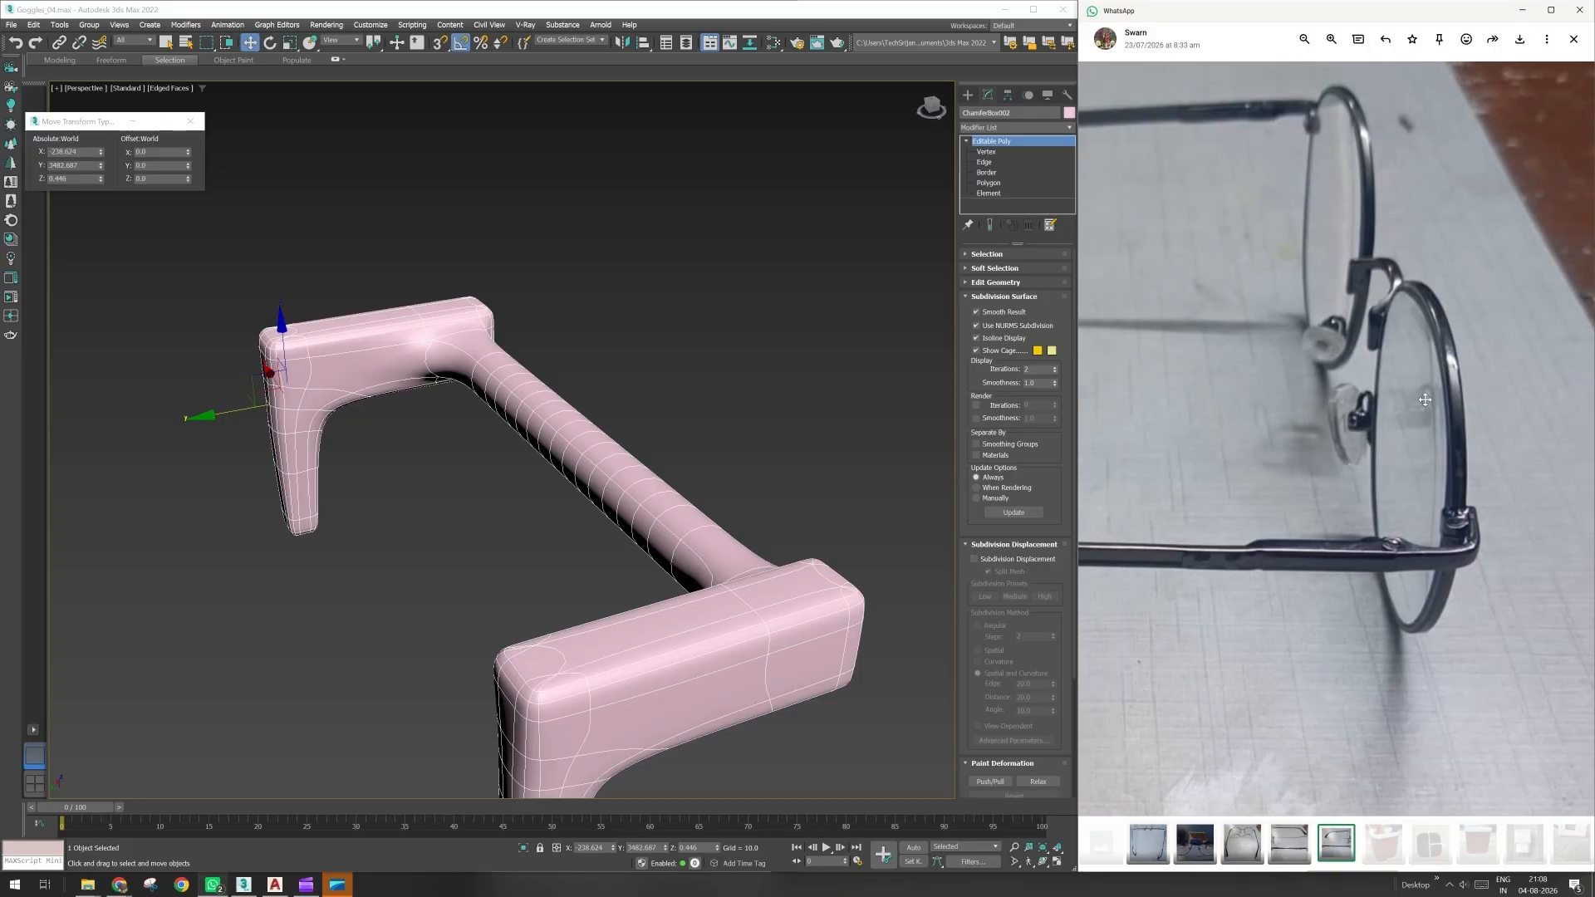
- End the isolation of the pink connector so the complete glasses model is shown around it
{"action": "scroll", "coordinate": [1423, 386], "scroll_direction": "down", "scroll_amount": 3}
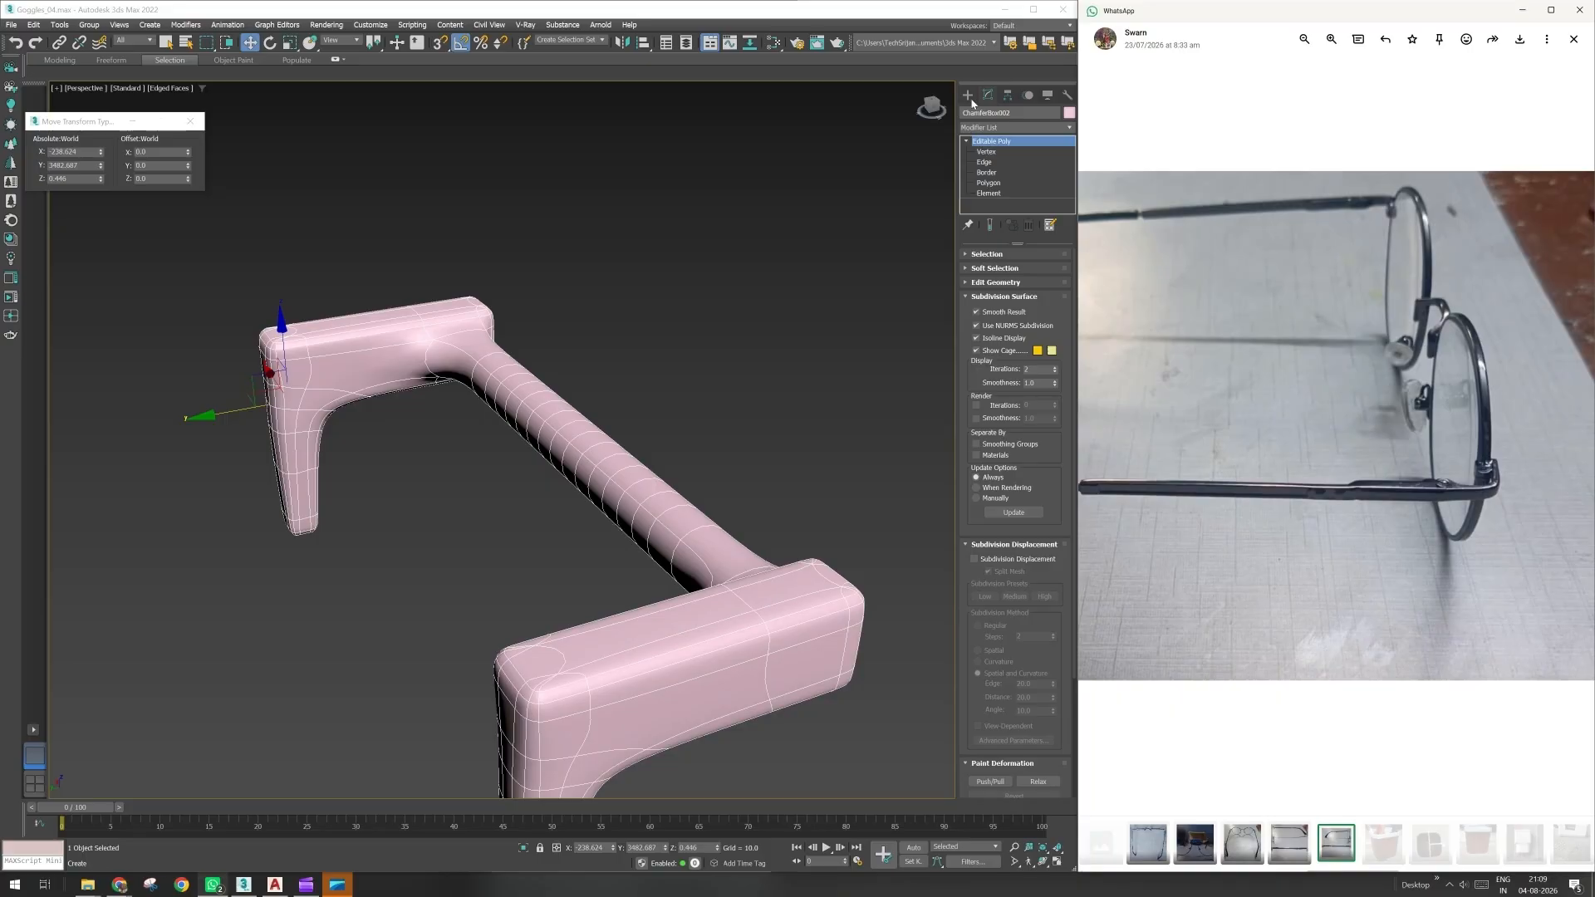
{"action": "left_click", "coordinate": [968, 96]}
{"action": "middle_click_drag", "start_coordinate": [497, 573], "coordinate": [439, 526]}
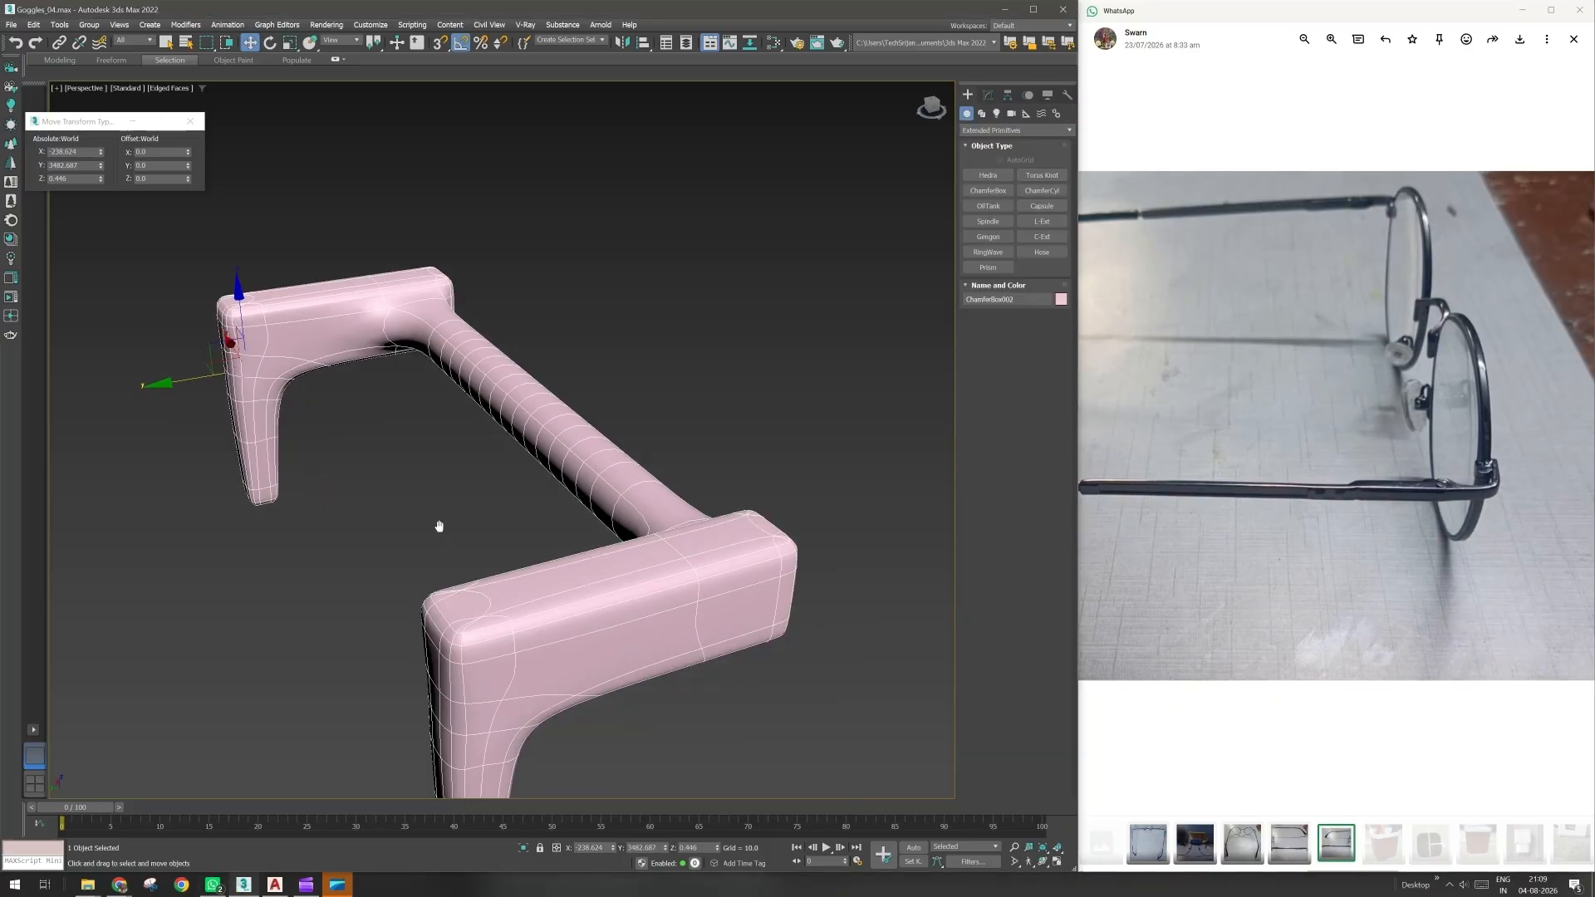
{"action": "scroll", "coordinate": [440, 528], "scroll_direction": "down", "scroll_amount": 4}
{"action": "scroll", "coordinate": [439, 530], "scroll_direction": "up", "scroll_amount": 2}
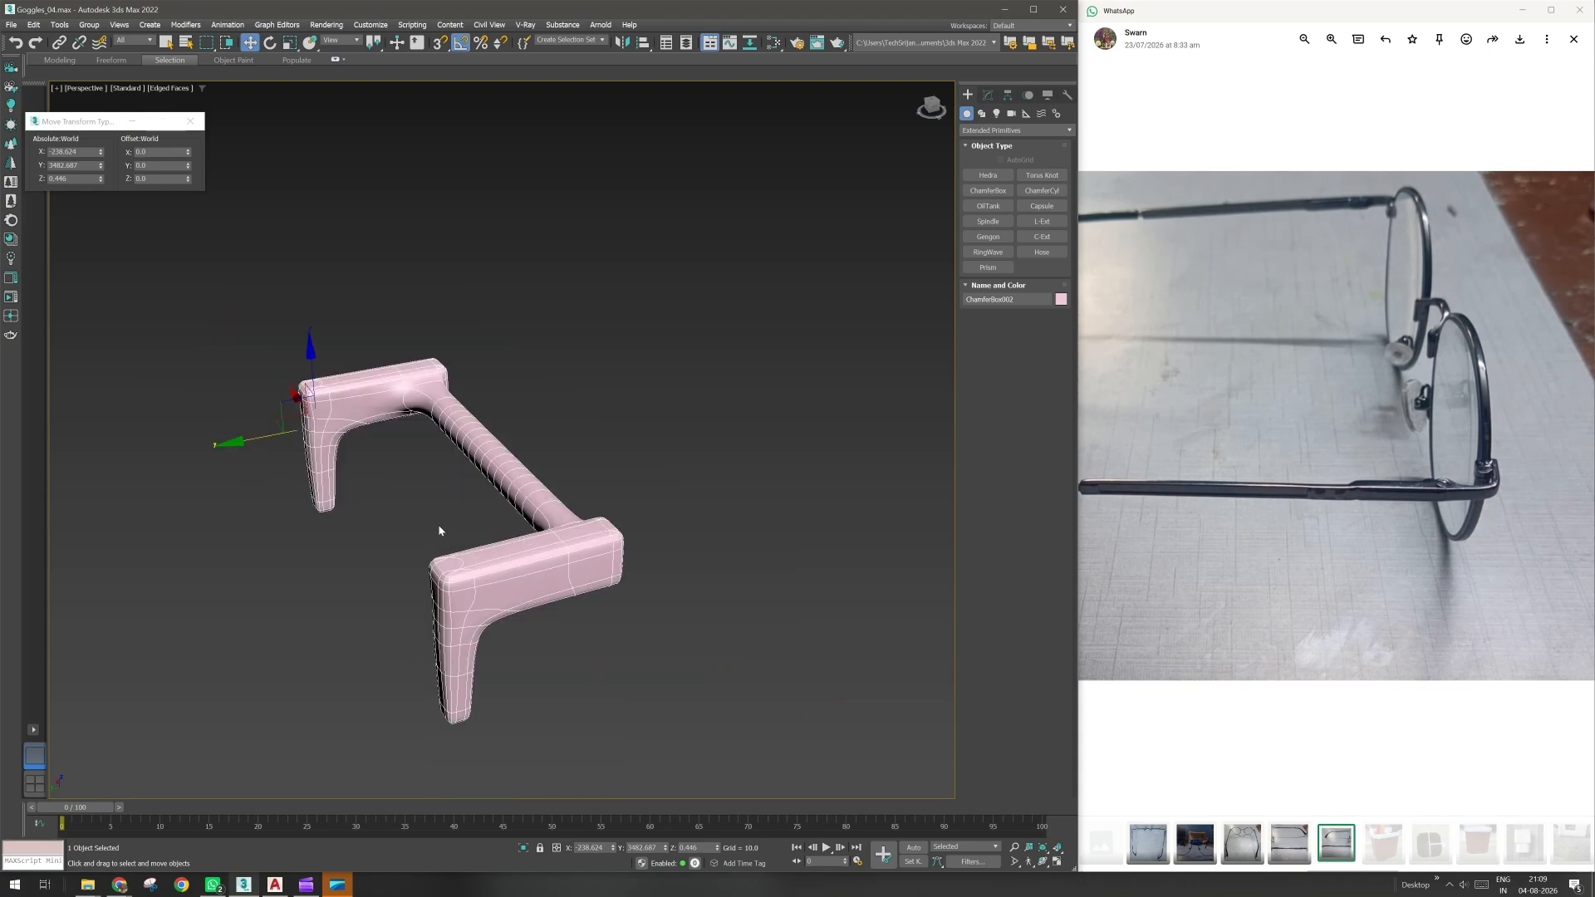
{"action": "middle_click_drag", "start_coordinate": [487, 563], "coordinate": [454, 584], "text": "alt"}
{"action": "key", "text": "alt+q"}
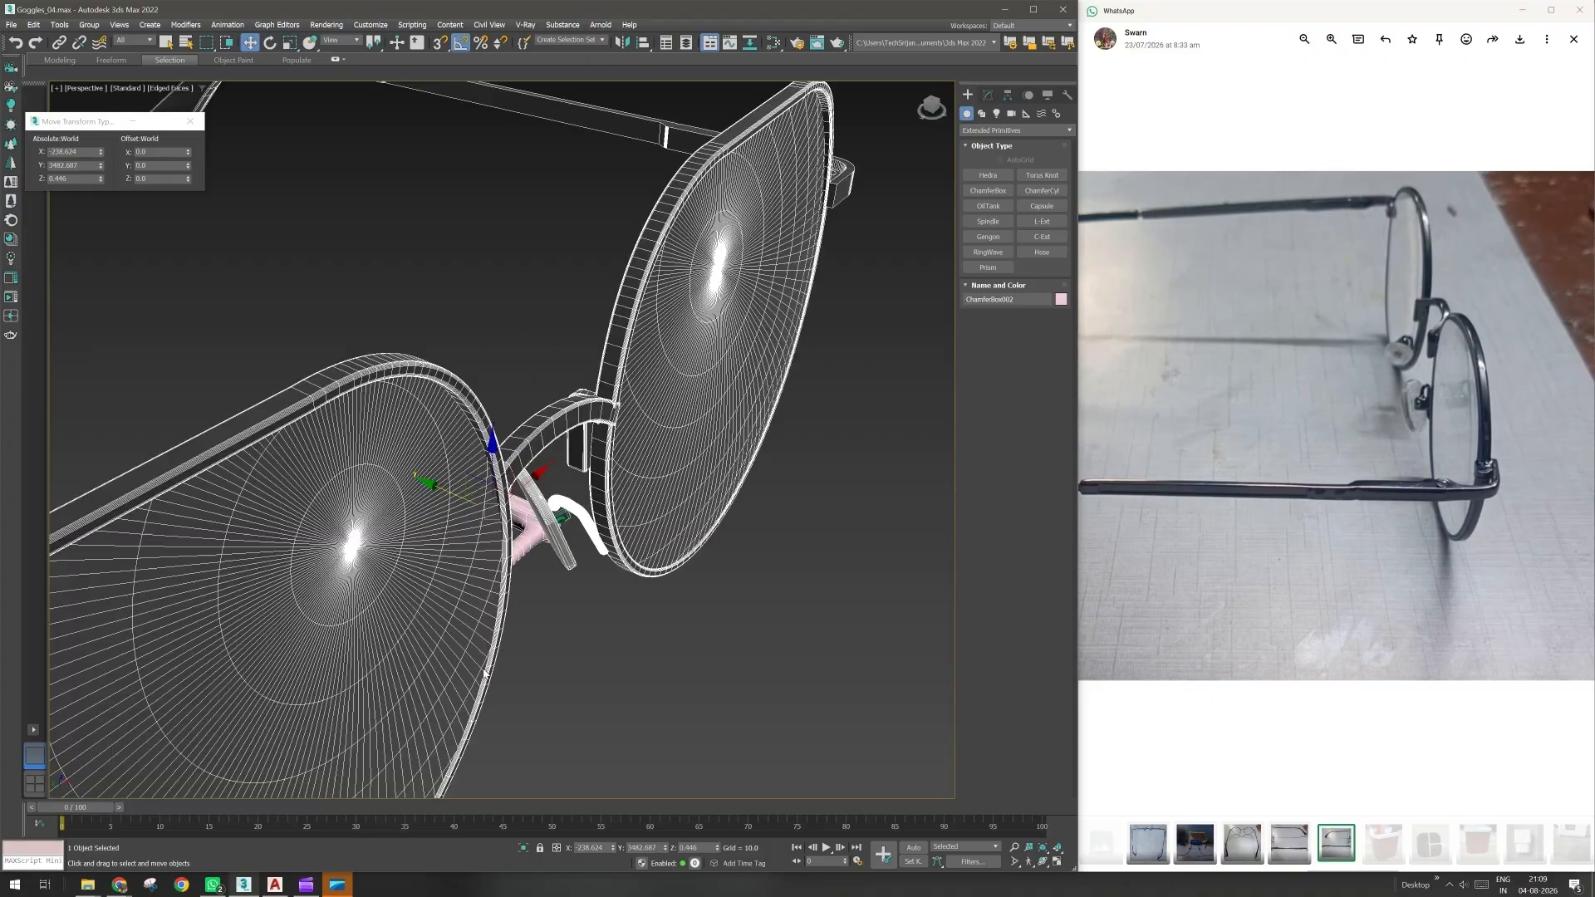
- Move the pink connector in the top view to the middle of the glasses front, over the nose bridge
{"action": "scroll", "coordinate": [485, 673], "scroll_direction": "down", "scroll_amount": 3}
{"action": "middle_click_drag", "start_coordinate": [483, 666], "coordinate": [538, 468], "text": "alt"}
{"action": "scroll", "coordinate": [543, 404], "scroll_direction": "up", "scroll_amount": 2}
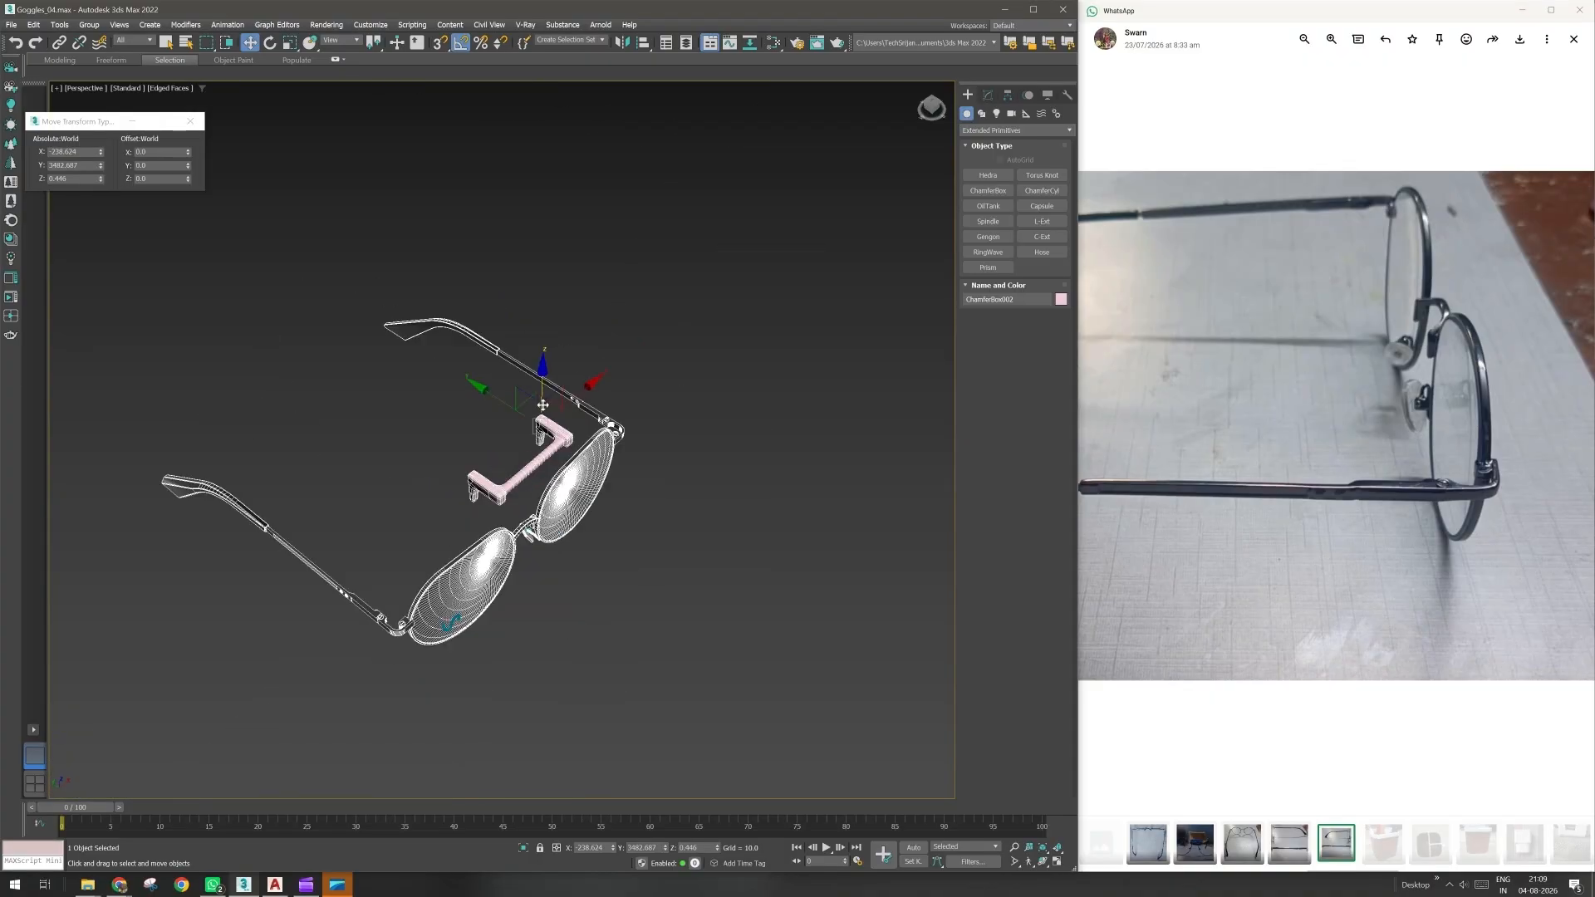
{"action": "left_click_drag", "start_coordinate": [542, 404], "coordinate": [505, 432]}
{"action": "middle_click_drag", "start_coordinate": [505, 432], "coordinate": [532, 520], "text": "alt"}
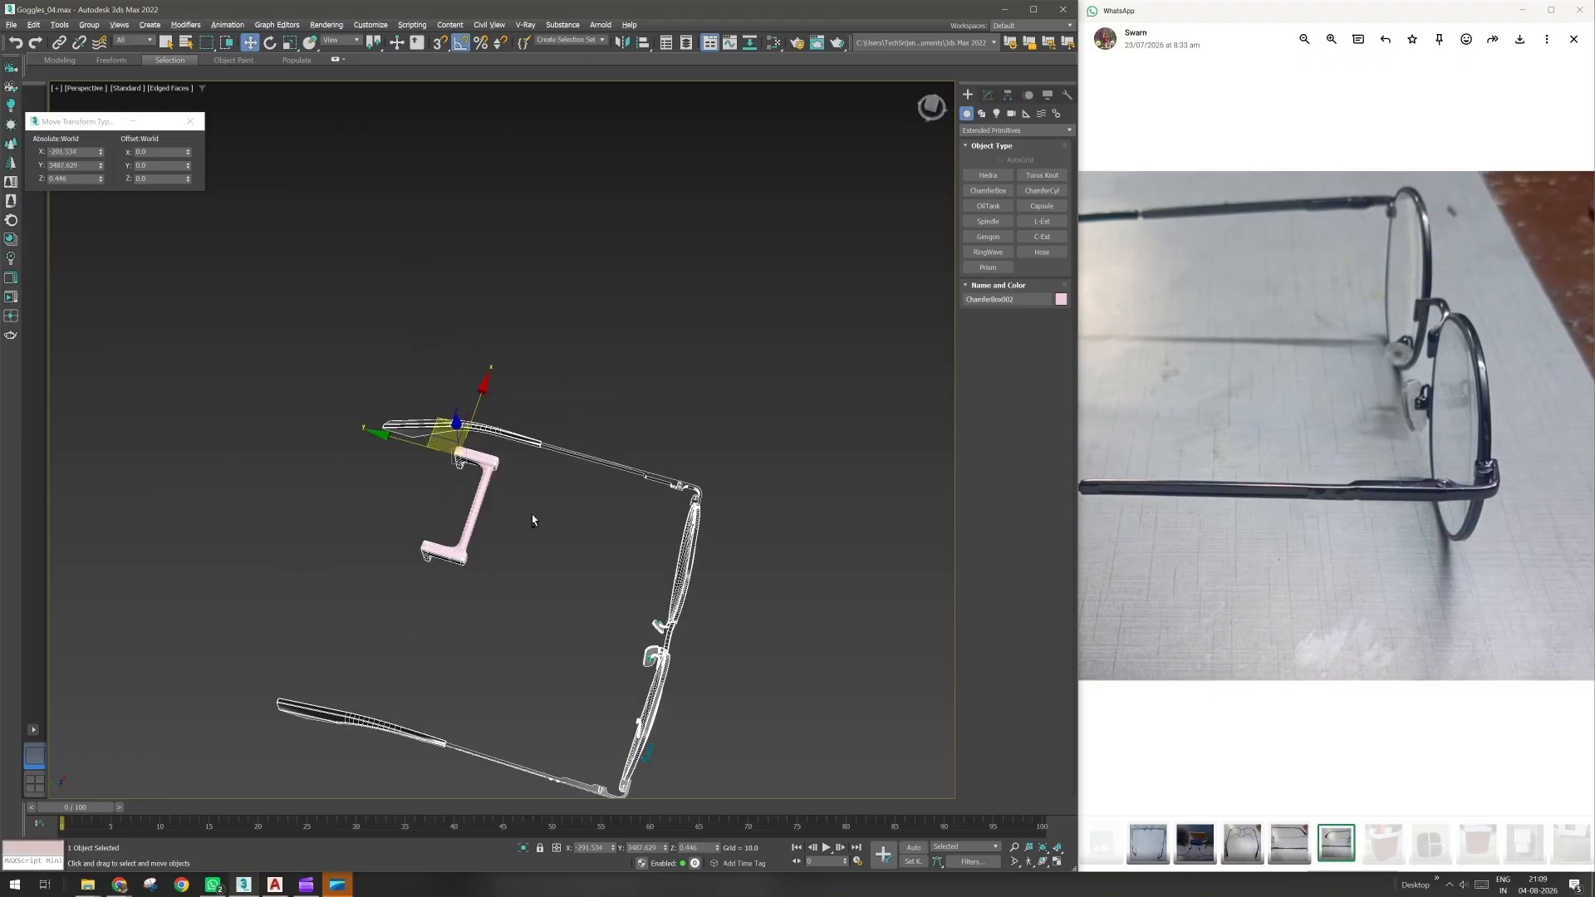
{"action": "key", "text": "t"}
{"action": "scroll", "coordinate": [532, 520], "scroll_direction": "down", "scroll_amount": 10}
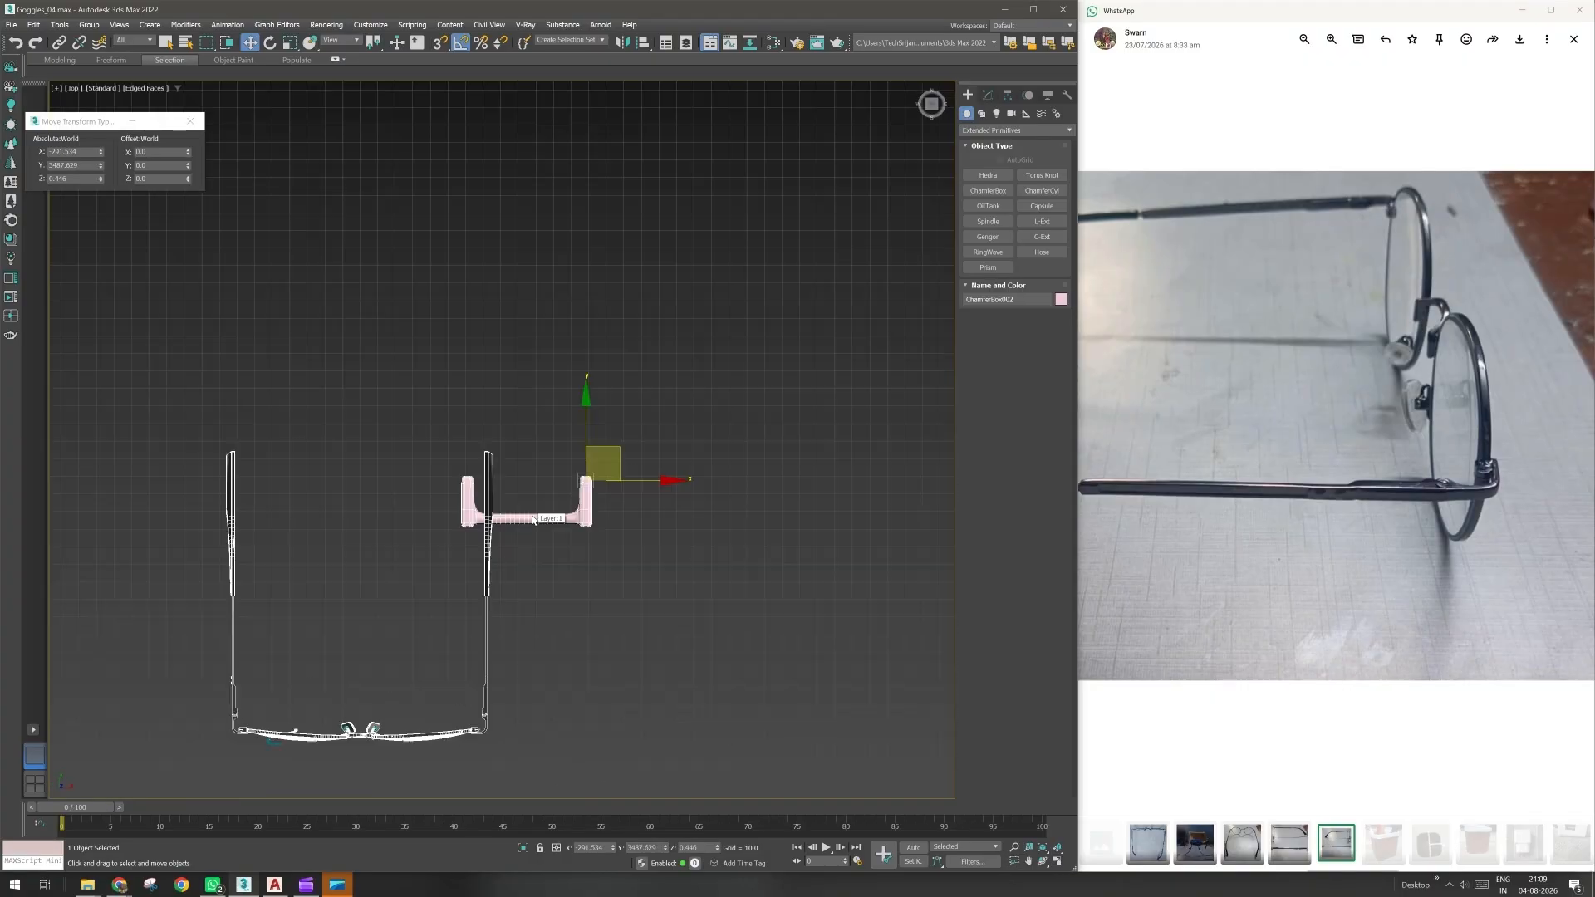
{"action": "scroll", "coordinate": [533, 520], "scroll_direction": "down", "scroll_amount": 5}
{"action": "left_click_drag", "start_coordinate": [584, 475], "coordinate": [526, 549]}
{"action": "scroll", "coordinate": [484, 593], "scroll_direction": "up", "scroll_amount": 5}
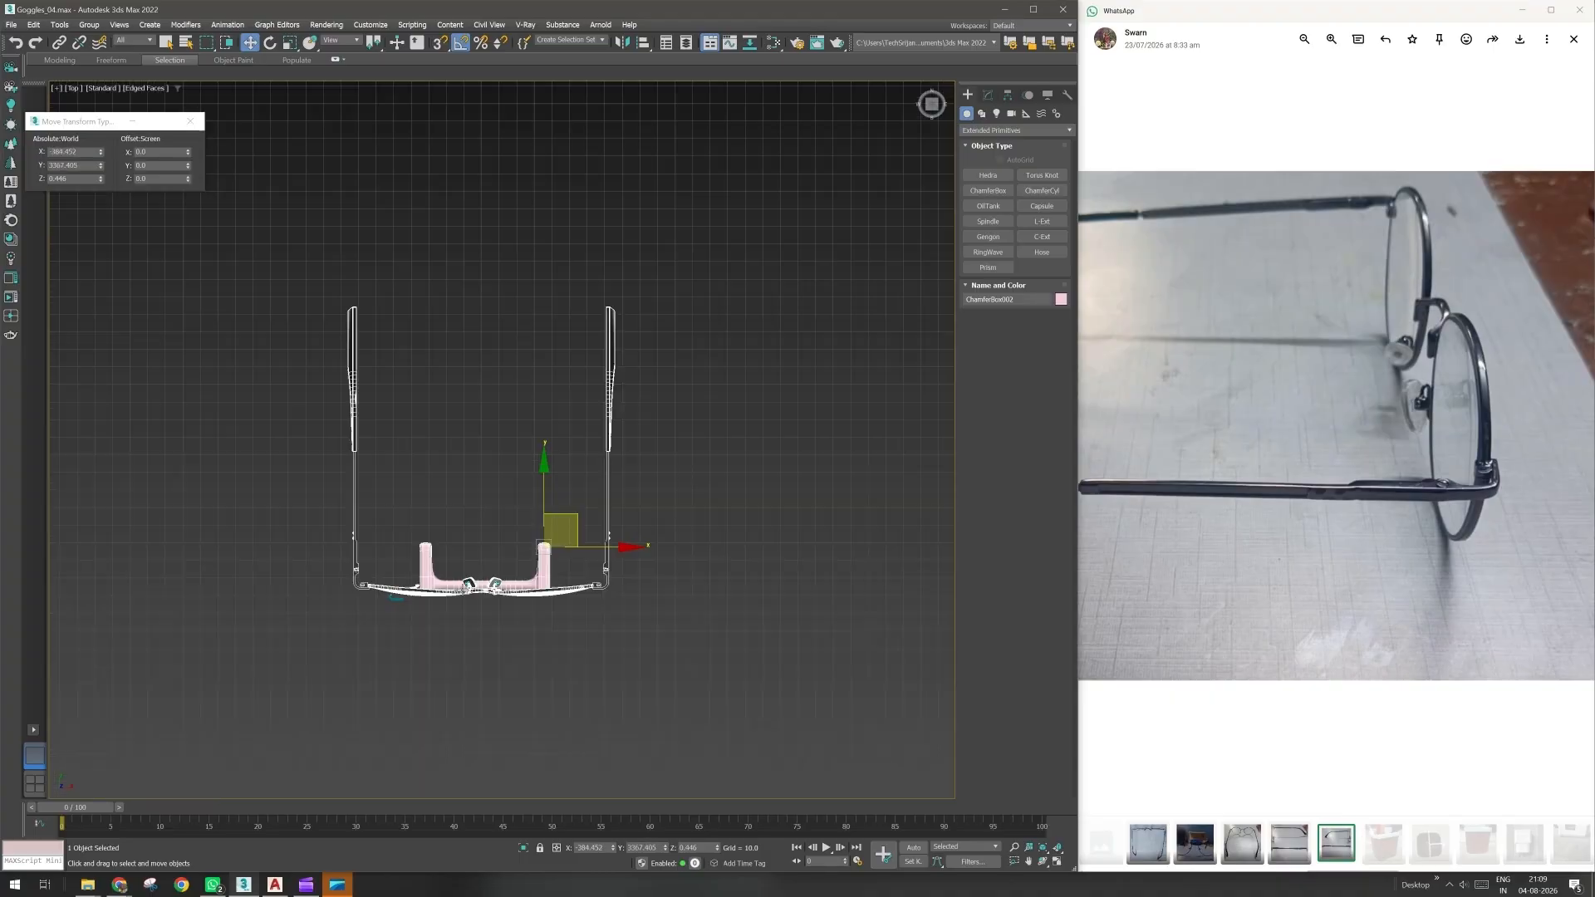
- Raise the connector vertically to the height of the lenses
{"action": "key", "text": "alt+q"}
{"action": "middle_click_drag", "start_coordinate": [486, 619], "coordinate": [542, 470], "text": "alt"}
{"action": "key", "text": "alt+q"}
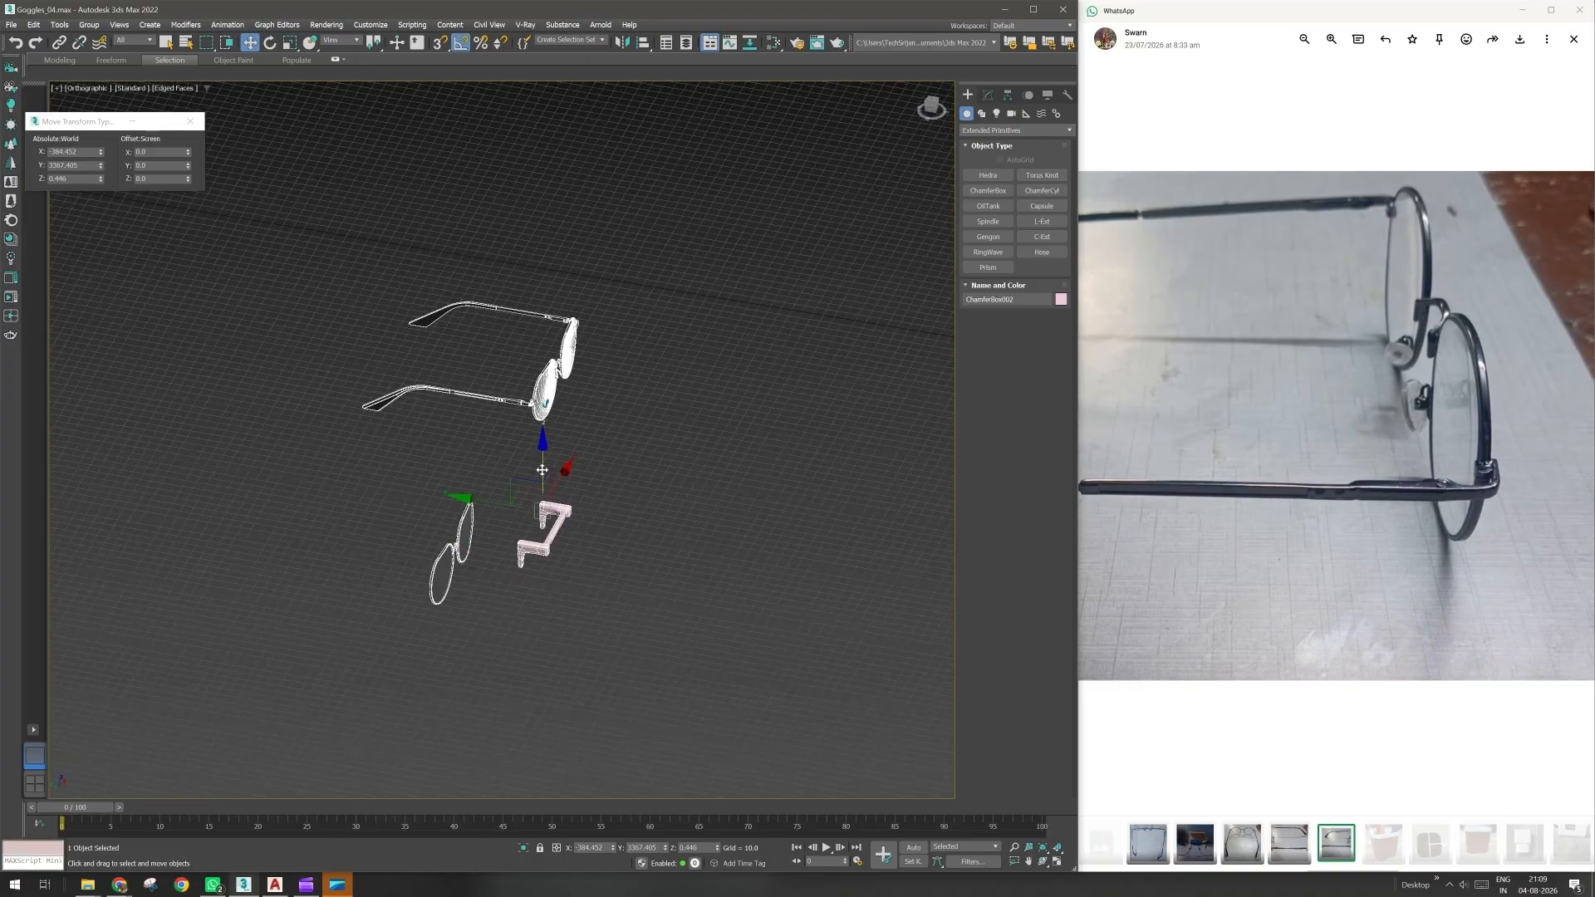
{"action": "left_click_drag", "start_coordinate": [542, 469], "coordinate": [561, 319]}
- Select the connector's whole mesh at Element level and scale it uniformly to 50 percent
{"action": "scroll", "coordinate": [562, 366], "scroll_direction": "up", "scroll_amount": 5}
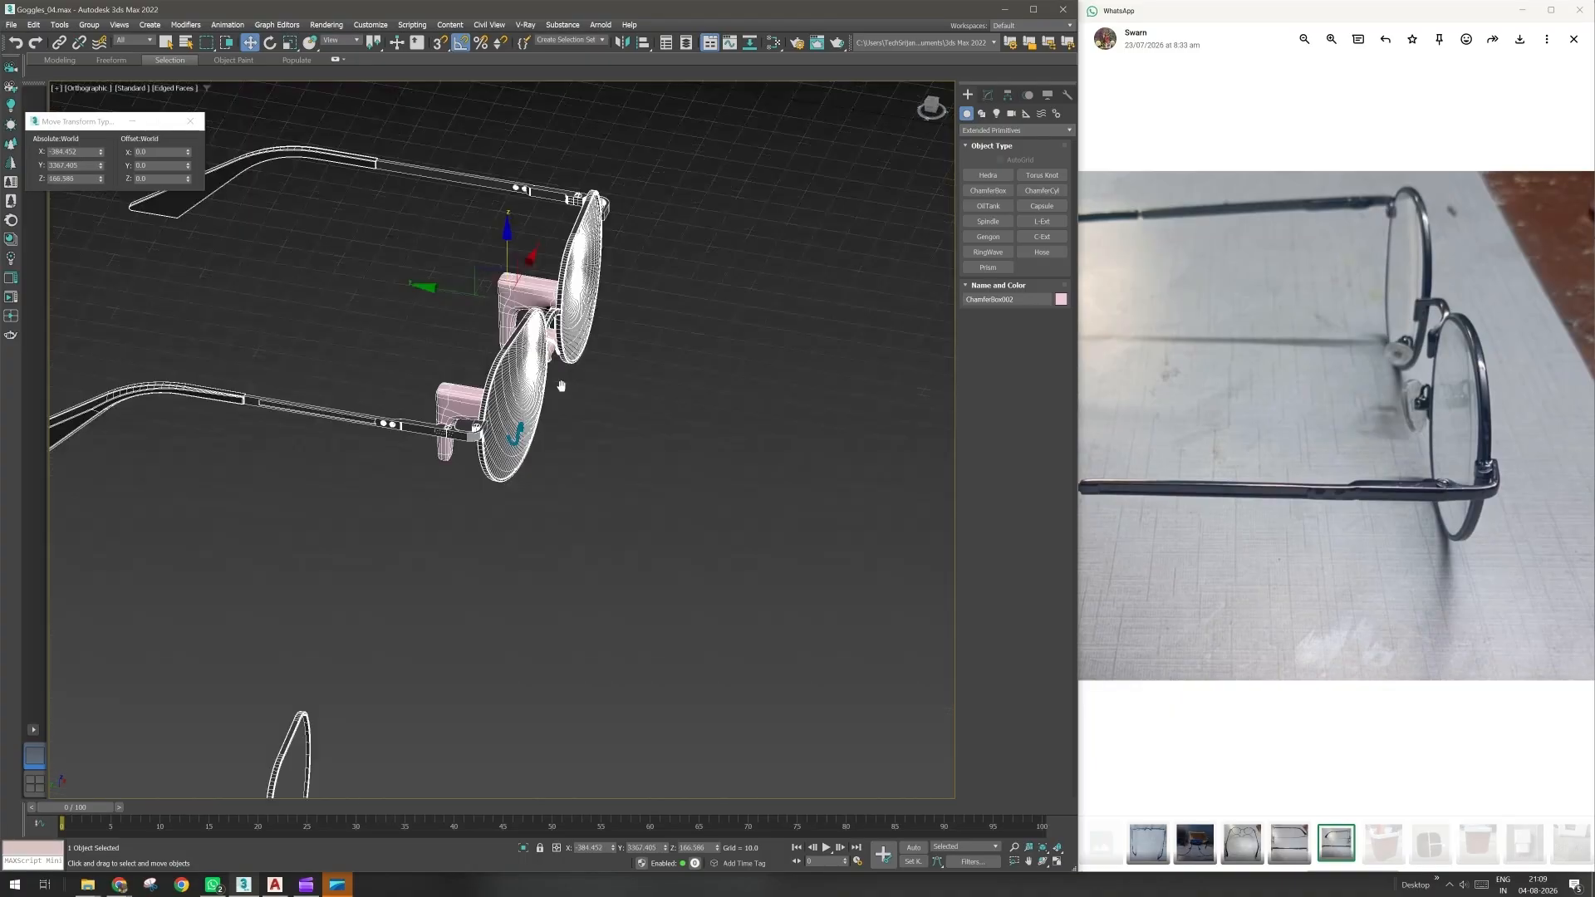
{"action": "middle_click_drag", "start_coordinate": [561, 386], "coordinate": [529, 607]}
{"action": "scroll", "coordinate": [525, 607], "scroll_direction": "up", "scroll_amount": 2}
{"action": "scroll", "coordinate": [525, 606], "scroll_direction": "up", "scroll_amount": 2}
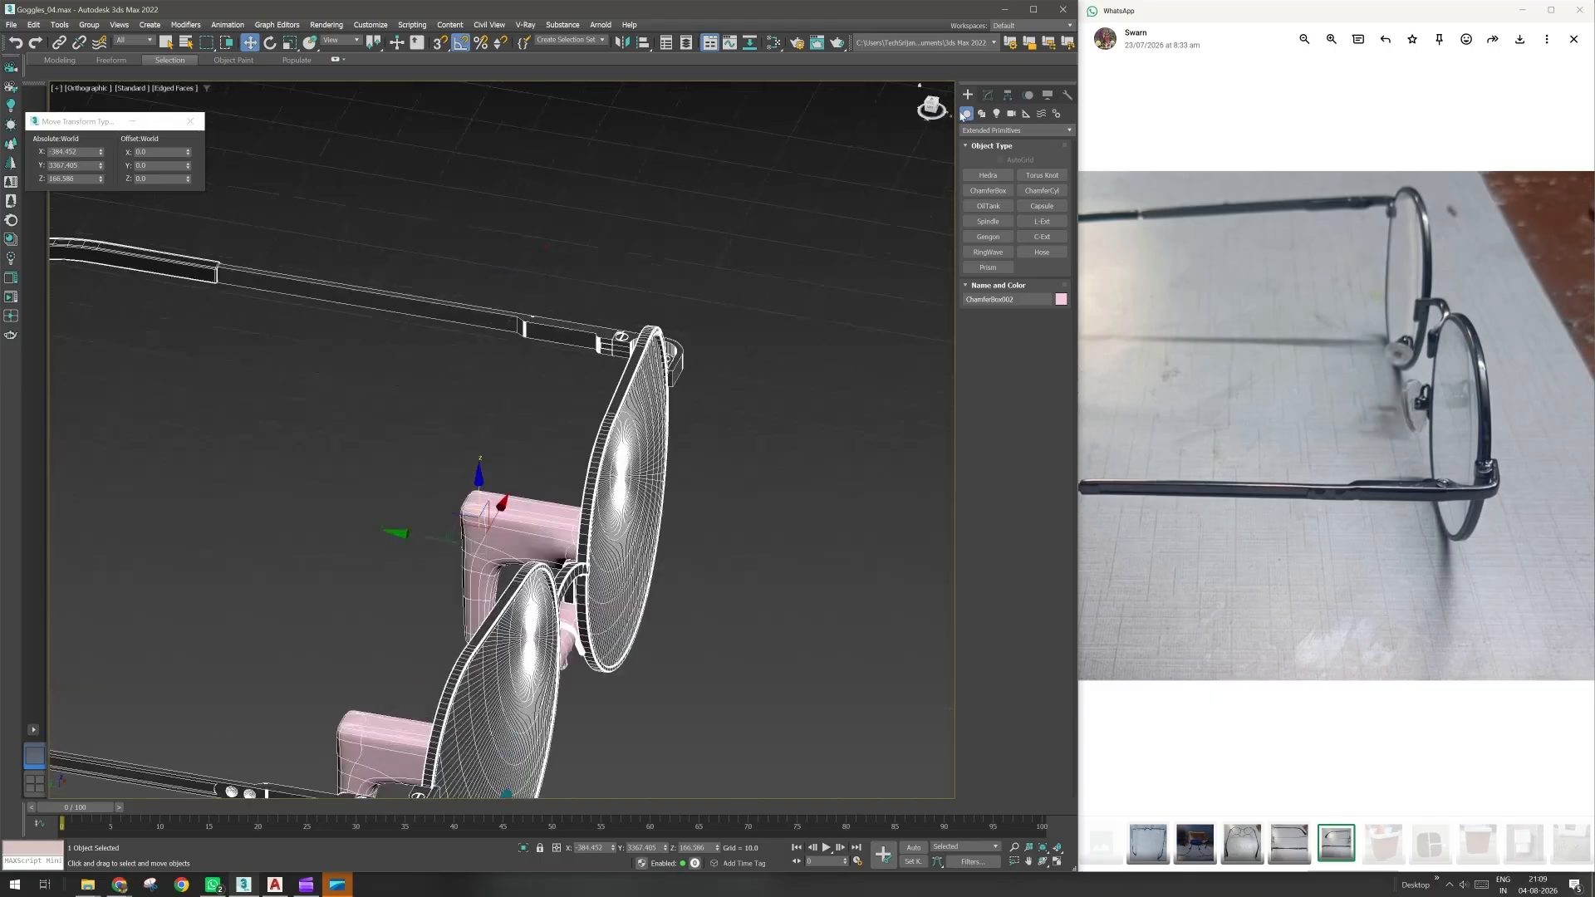
{"action": "left_click", "coordinate": [988, 95]}
{"action": "left_click", "coordinate": [990, 193]}
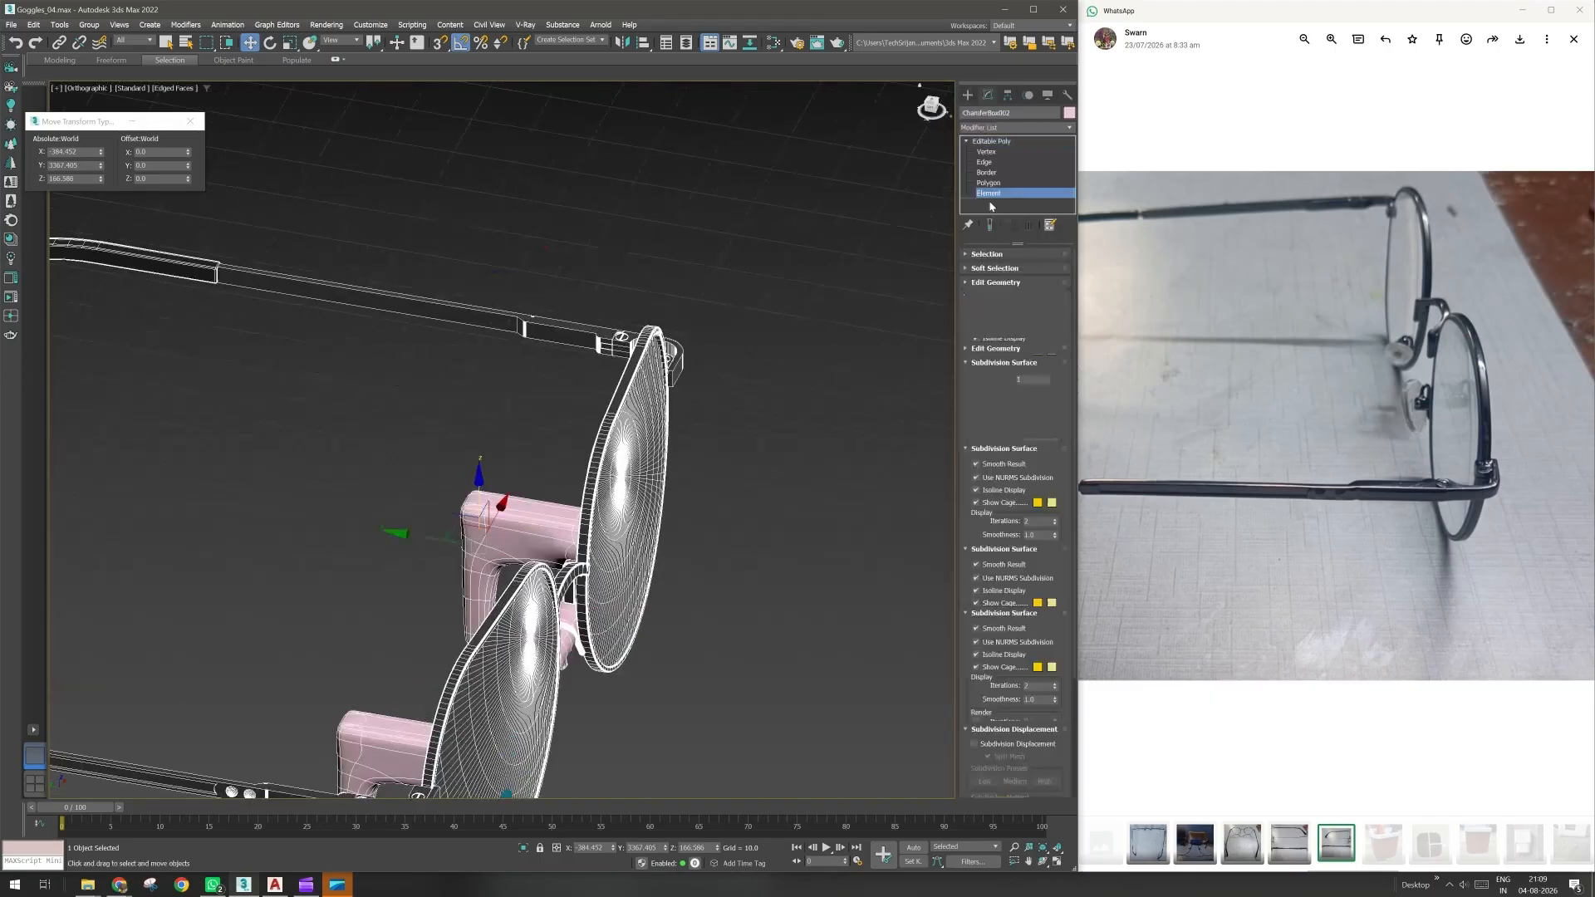
{"action": "left_click", "coordinate": [493, 525]}
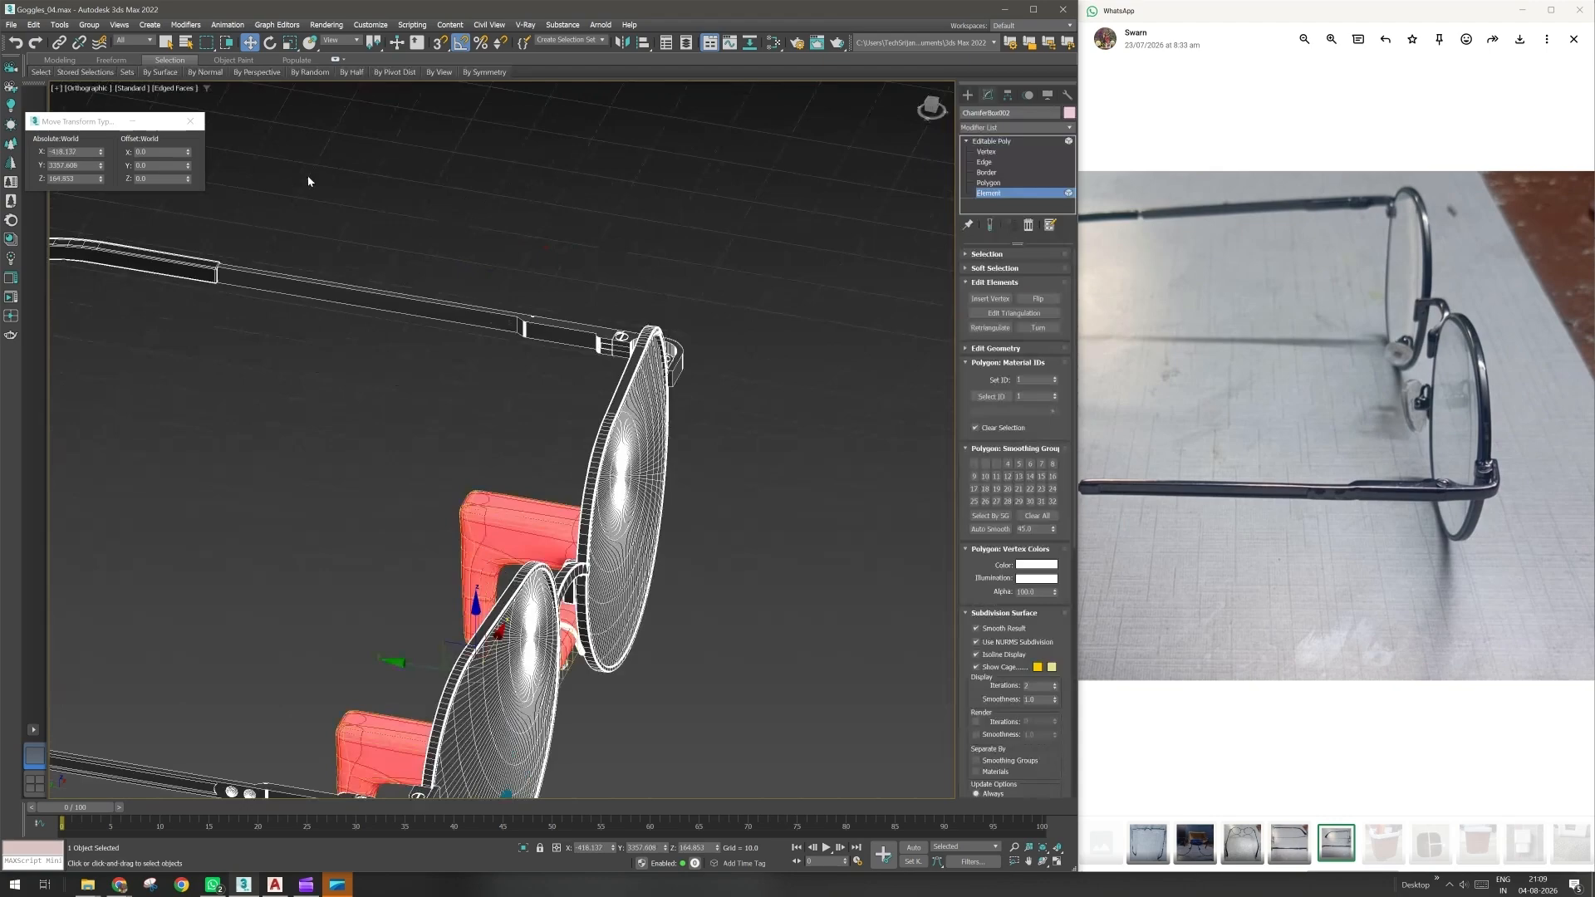
{"action": "left_click", "coordinate": [289, 43]}
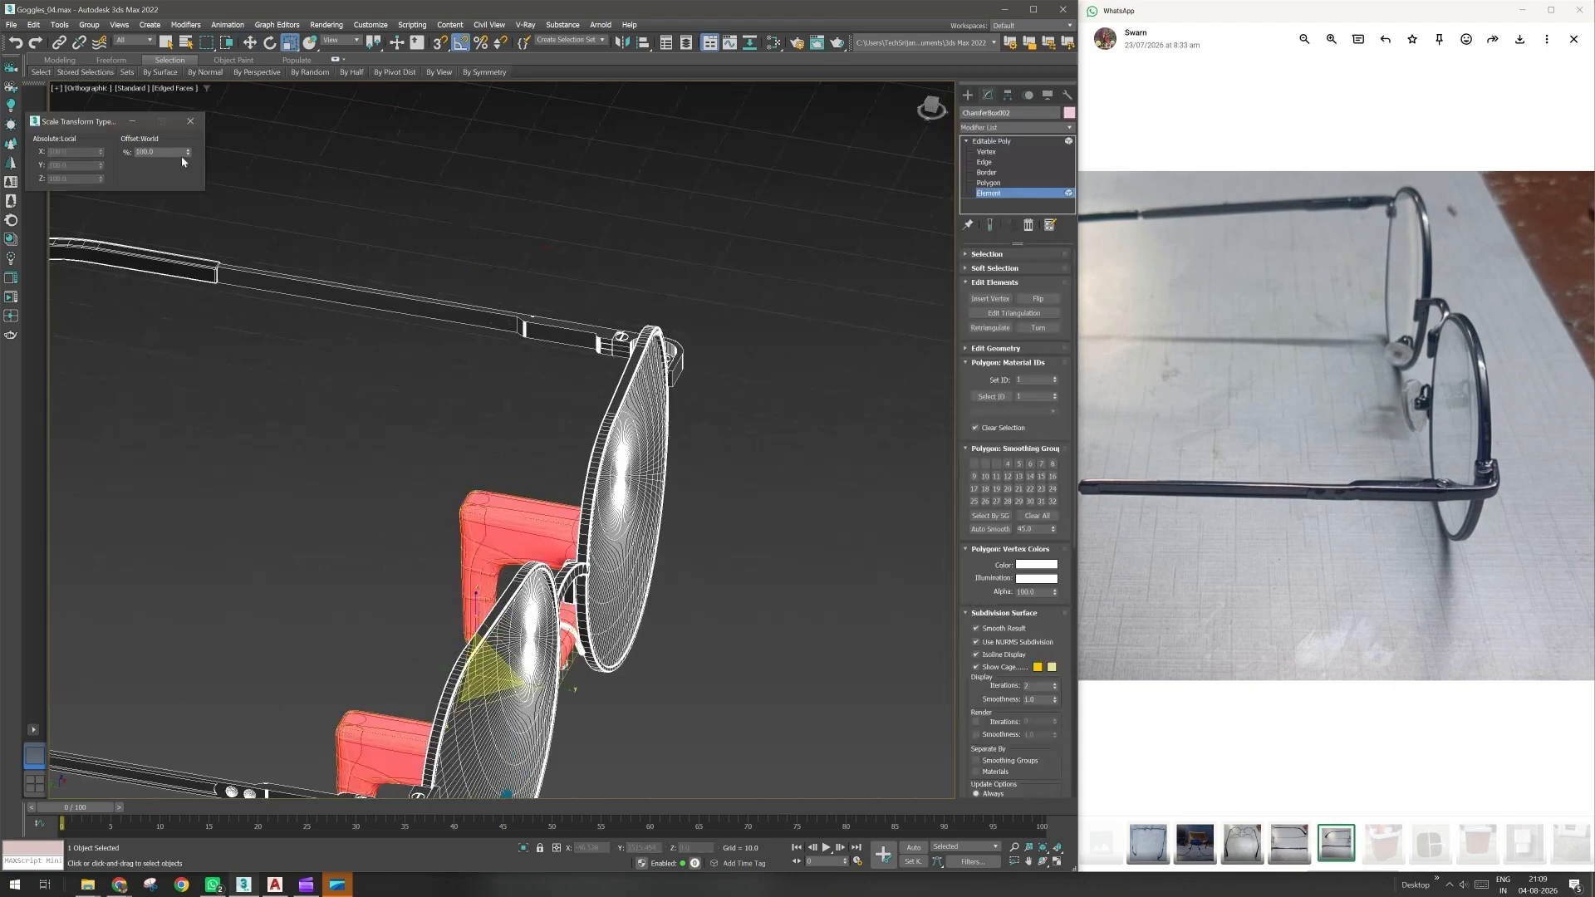
{"action": "double_click", "coordinate": [167, 154]}
{"action": "type", "text": "50.0"}
{"action": "key", "text": "Return"}
- Shrink the connector element further with a uniform scale of 50 percent followed by one of 80 percent
{"action": "middle_click_drag", "start_coordinate": [358, 598], "coordinate": [390, 573], "text": "alt"}
{"action": "left_click", "coordinate": [139, 151]}
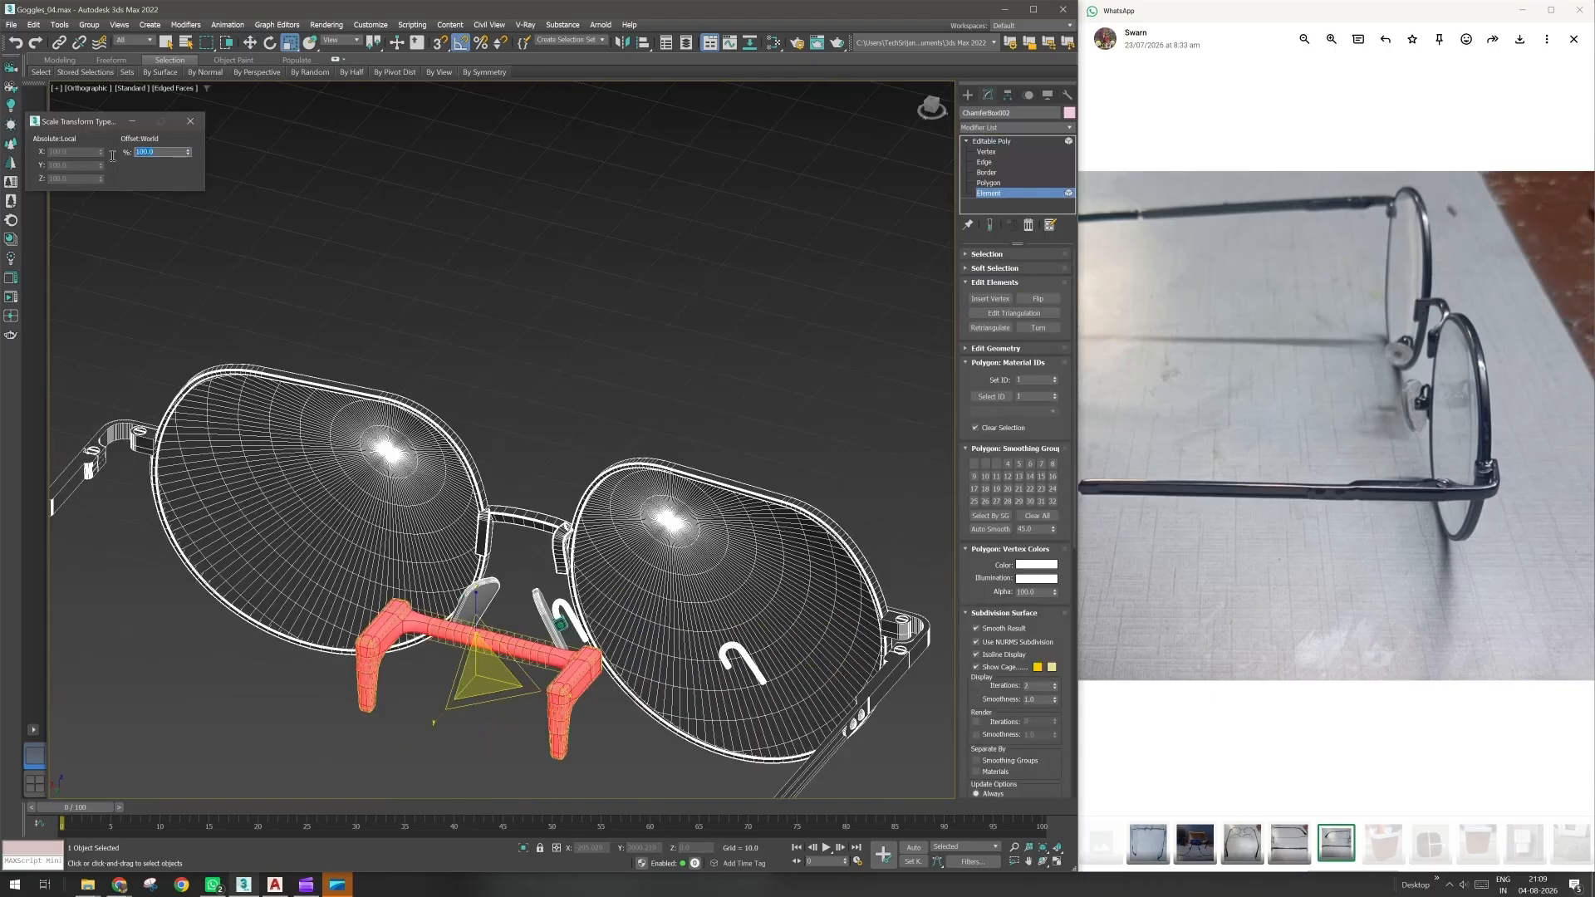
{"action": "type", "text": "50"}
{"action": "key", "text": "Return"}
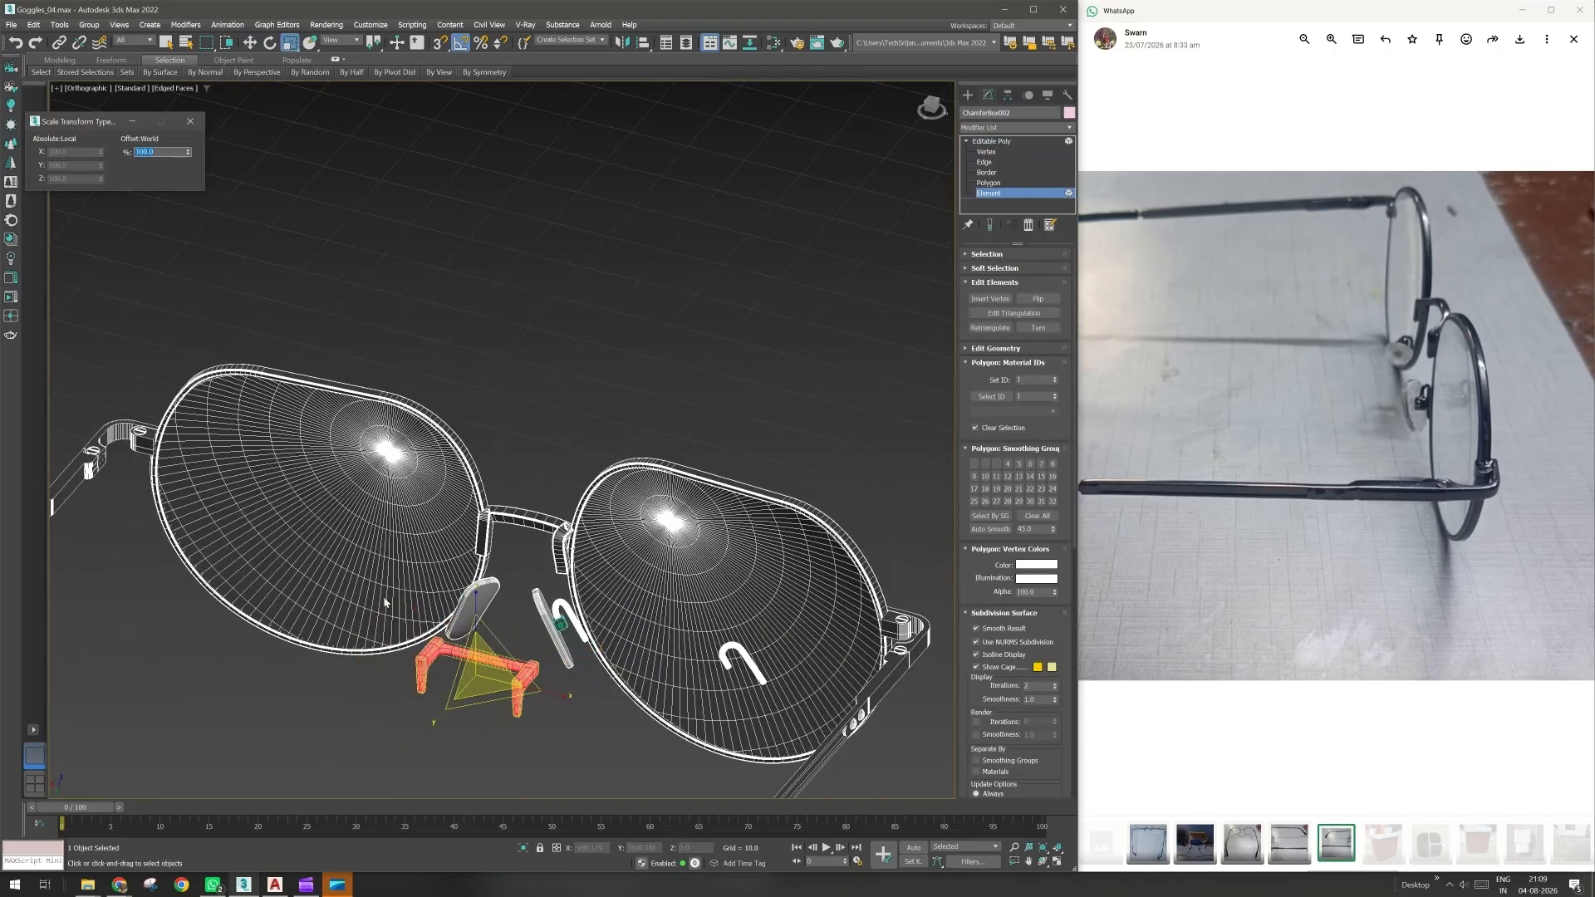
{"action": "middle_click_drag", "start_coordinate": [385, 601], "coordinate": [324, 554], "text": "alt"}
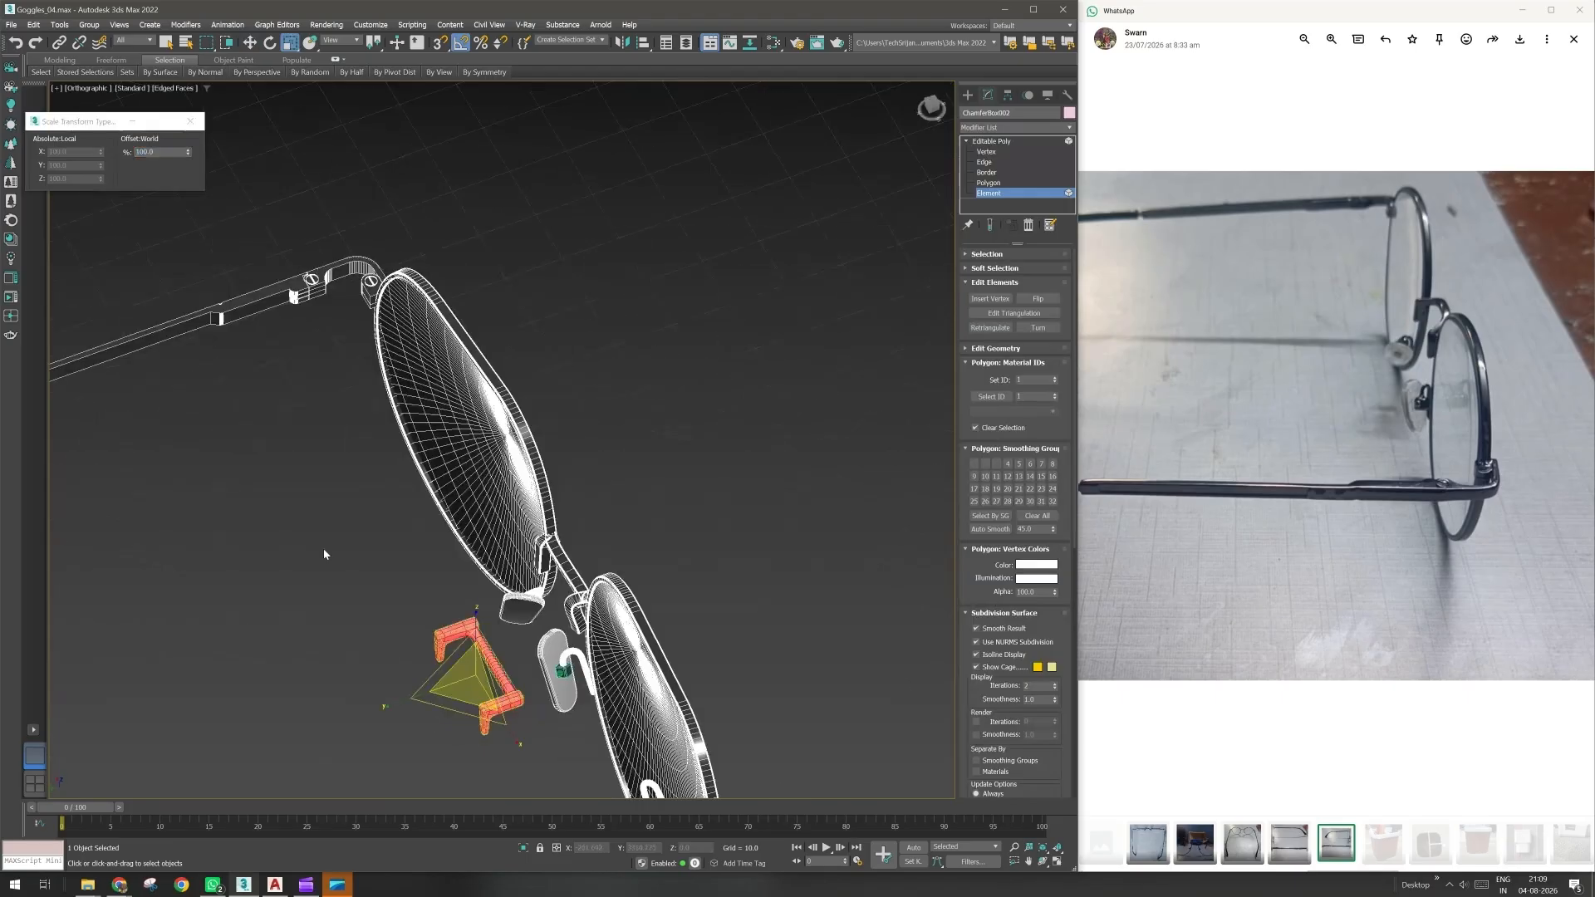
{"action": "left_click", "coordinate": [114, 153]}
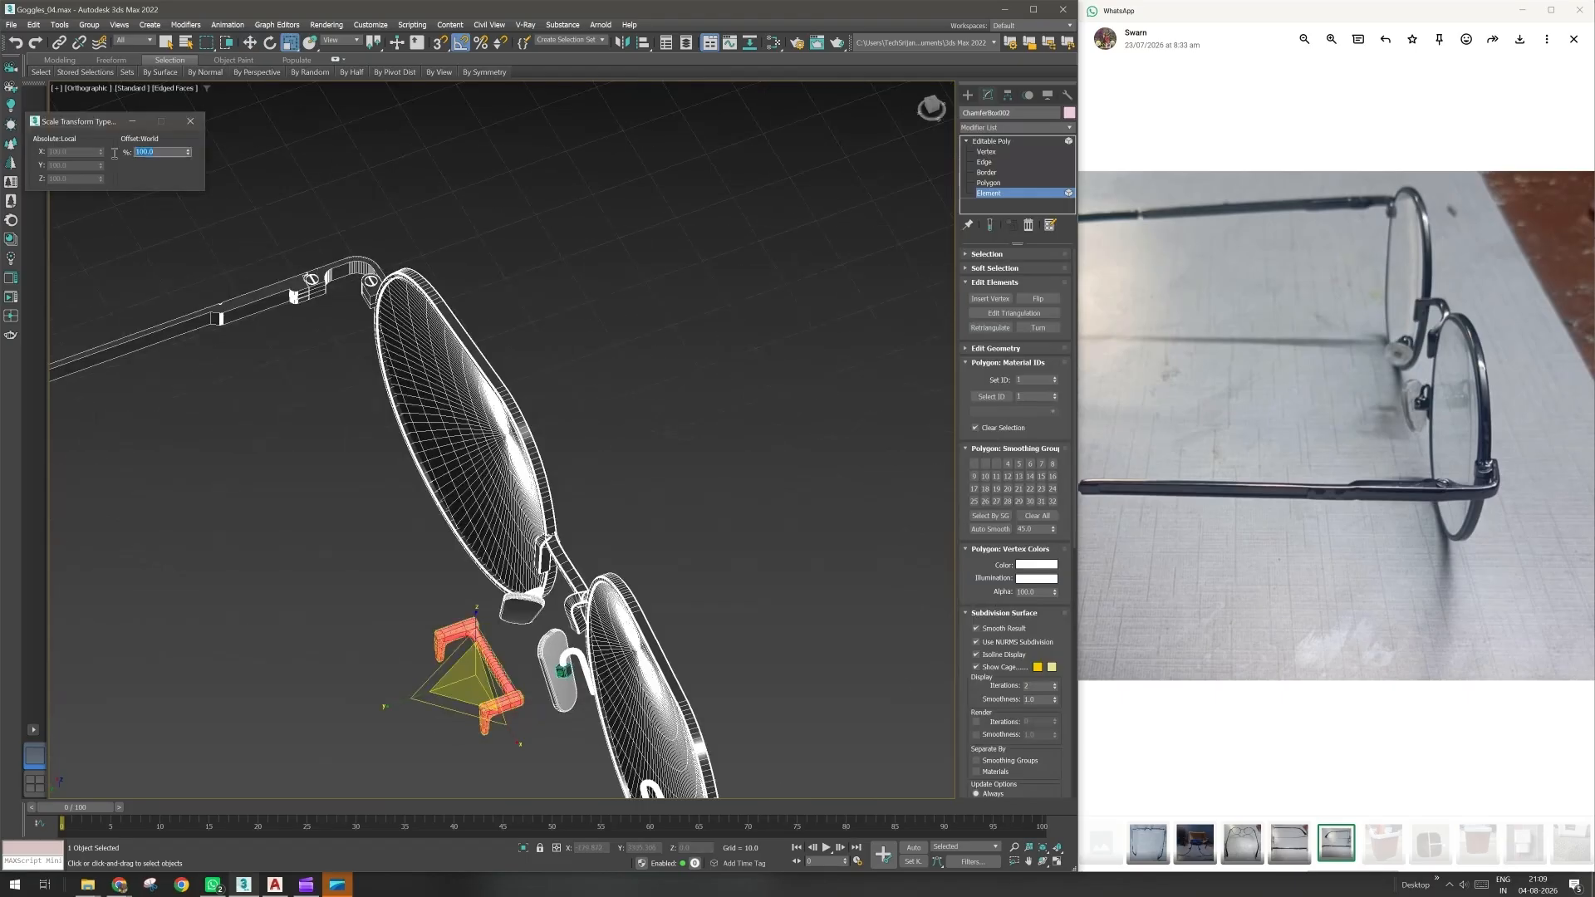
{"action": "type", "text": "80"}
{"action": "key", "text": "Return"}
{"action": "middle_click_drag", "start_coordinate": [367, 578], "coordinate": [381, 582], "text": "alt"}
- Return to object level and move the connector in the top view to just behind the nose pads
{"action": "key", "text": "t"}
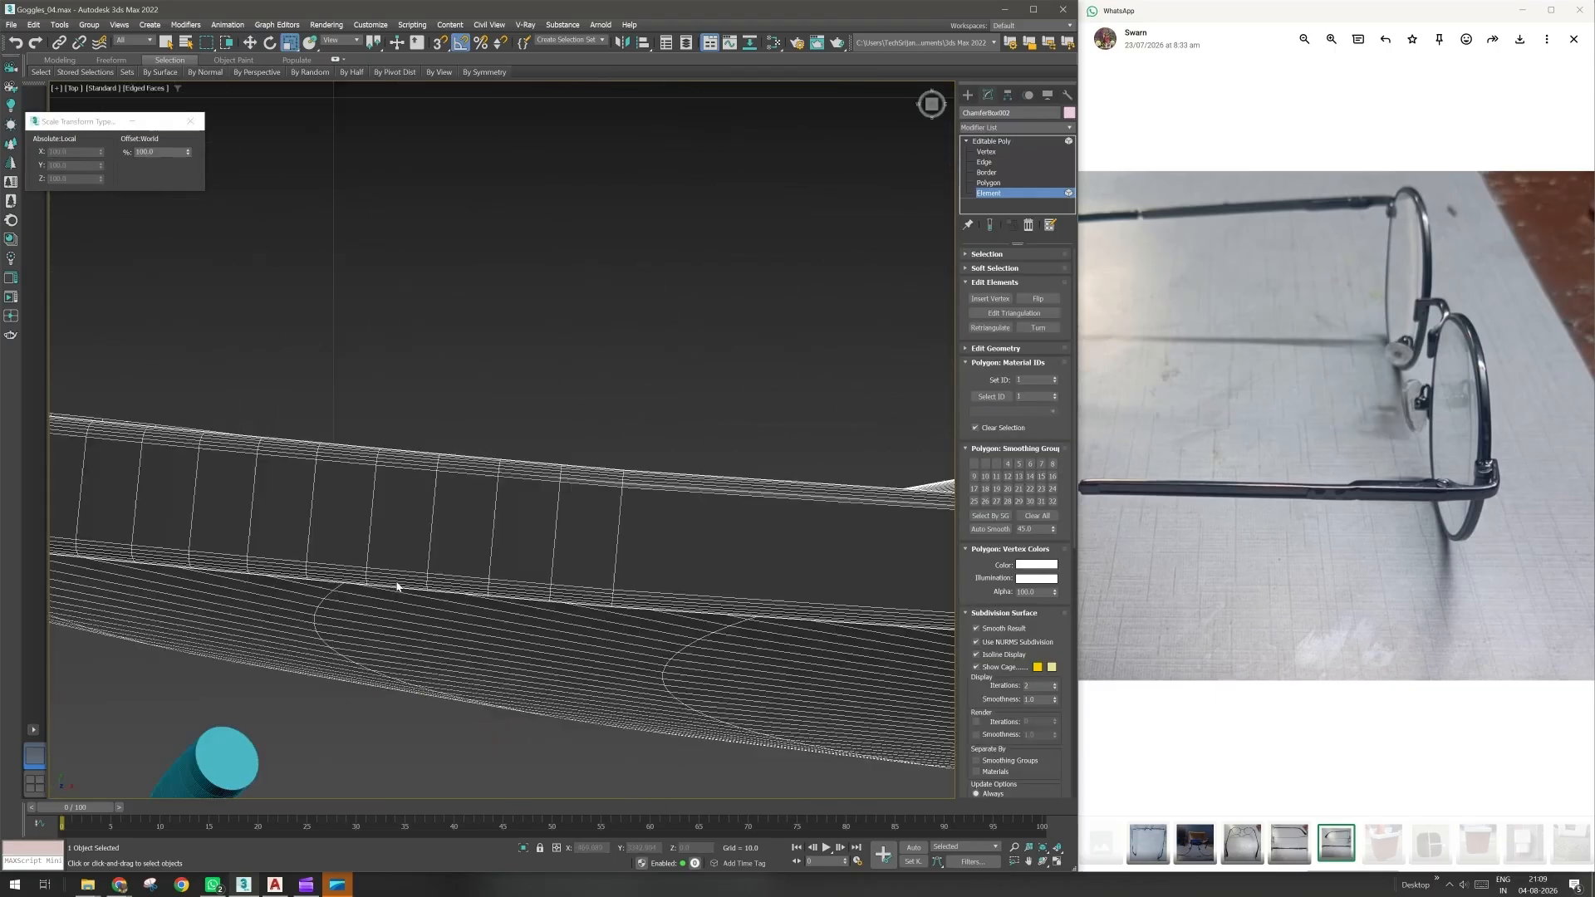
{"action": "scroll", "coordinate": [471, 614], "scroll_direction": "down", "scroll_amount": 8}
{"action": "key", "text": "w"}
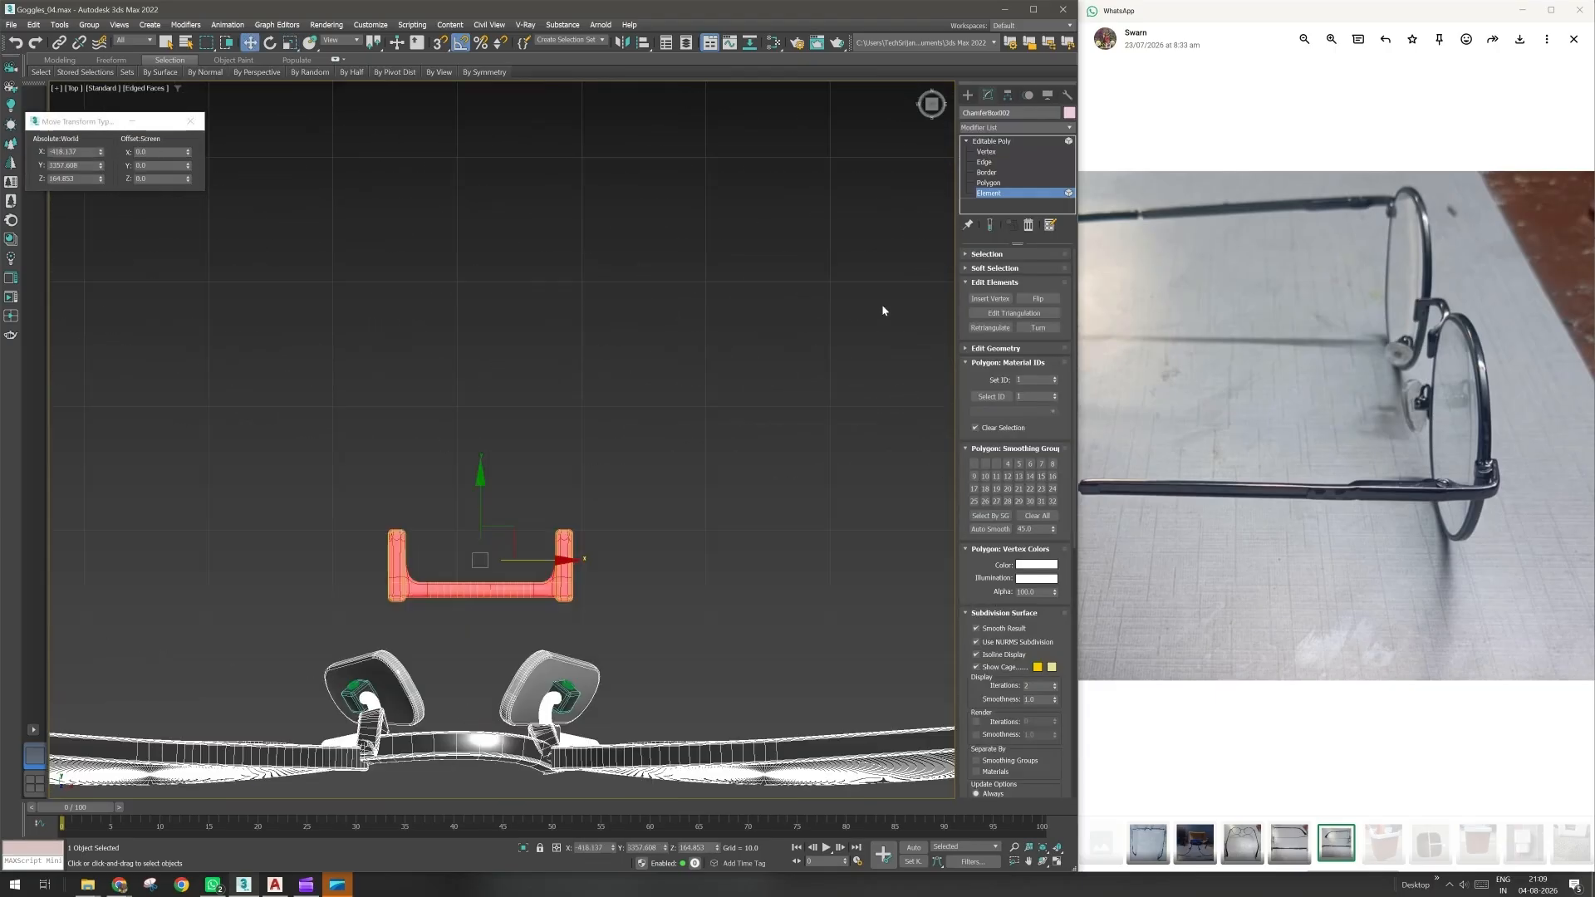
{"action": "left_click", "coordinate": [993, 142]}
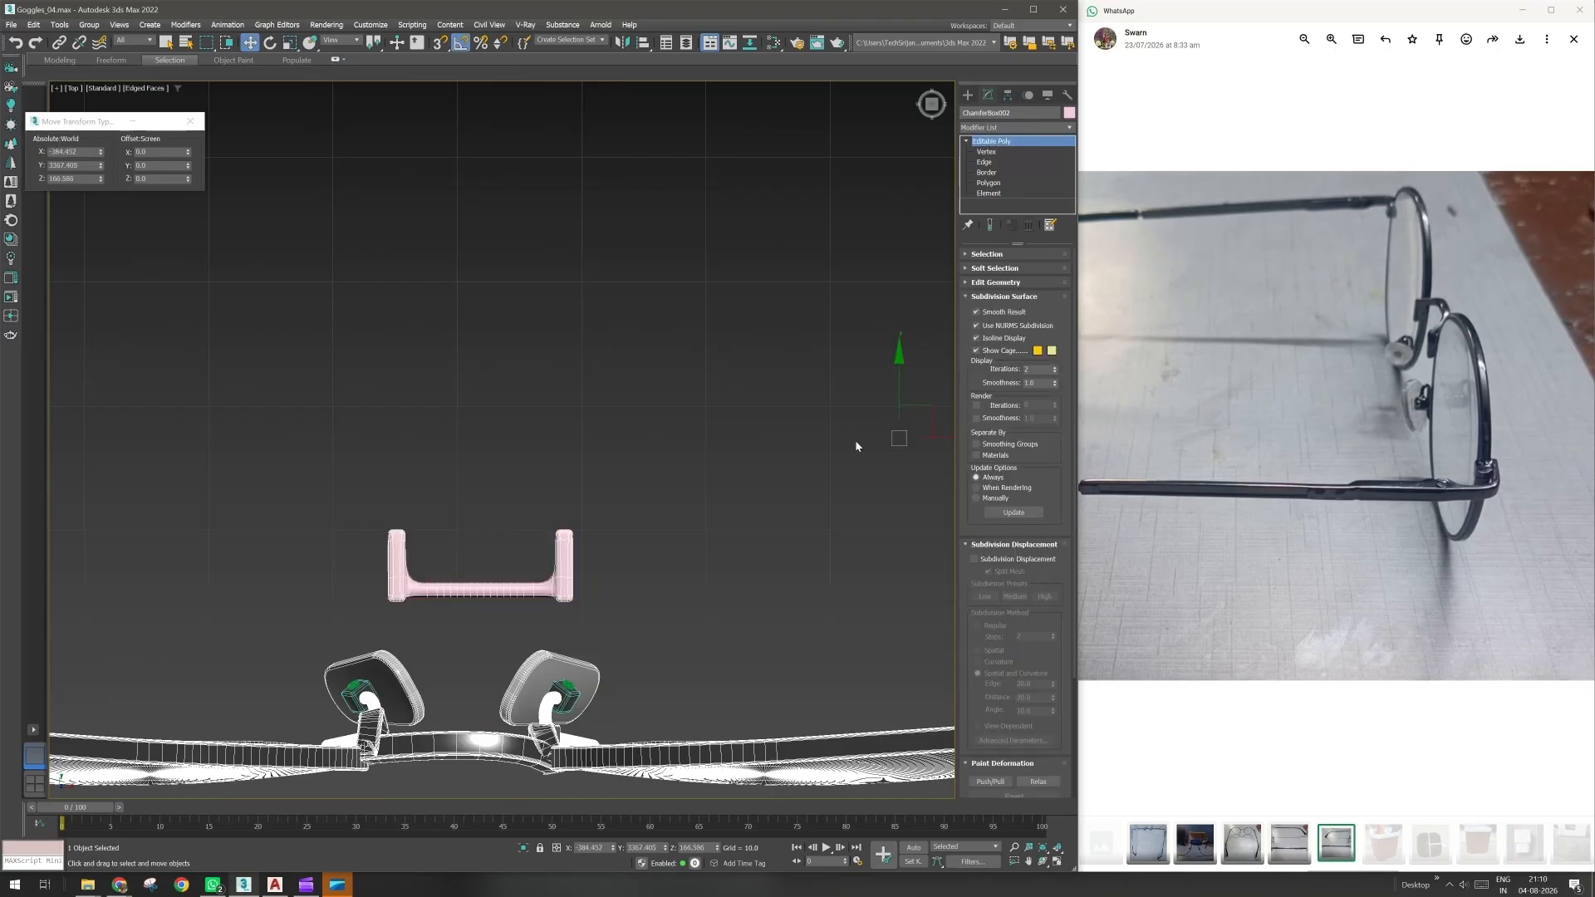
{"action": "left_click_drag", "start_coordinate": [929, 404], "coordinate": [907, 452]}
- Center the connector's pivot on the object
{"action": "left_click", "coordinate": [1008, 95]}
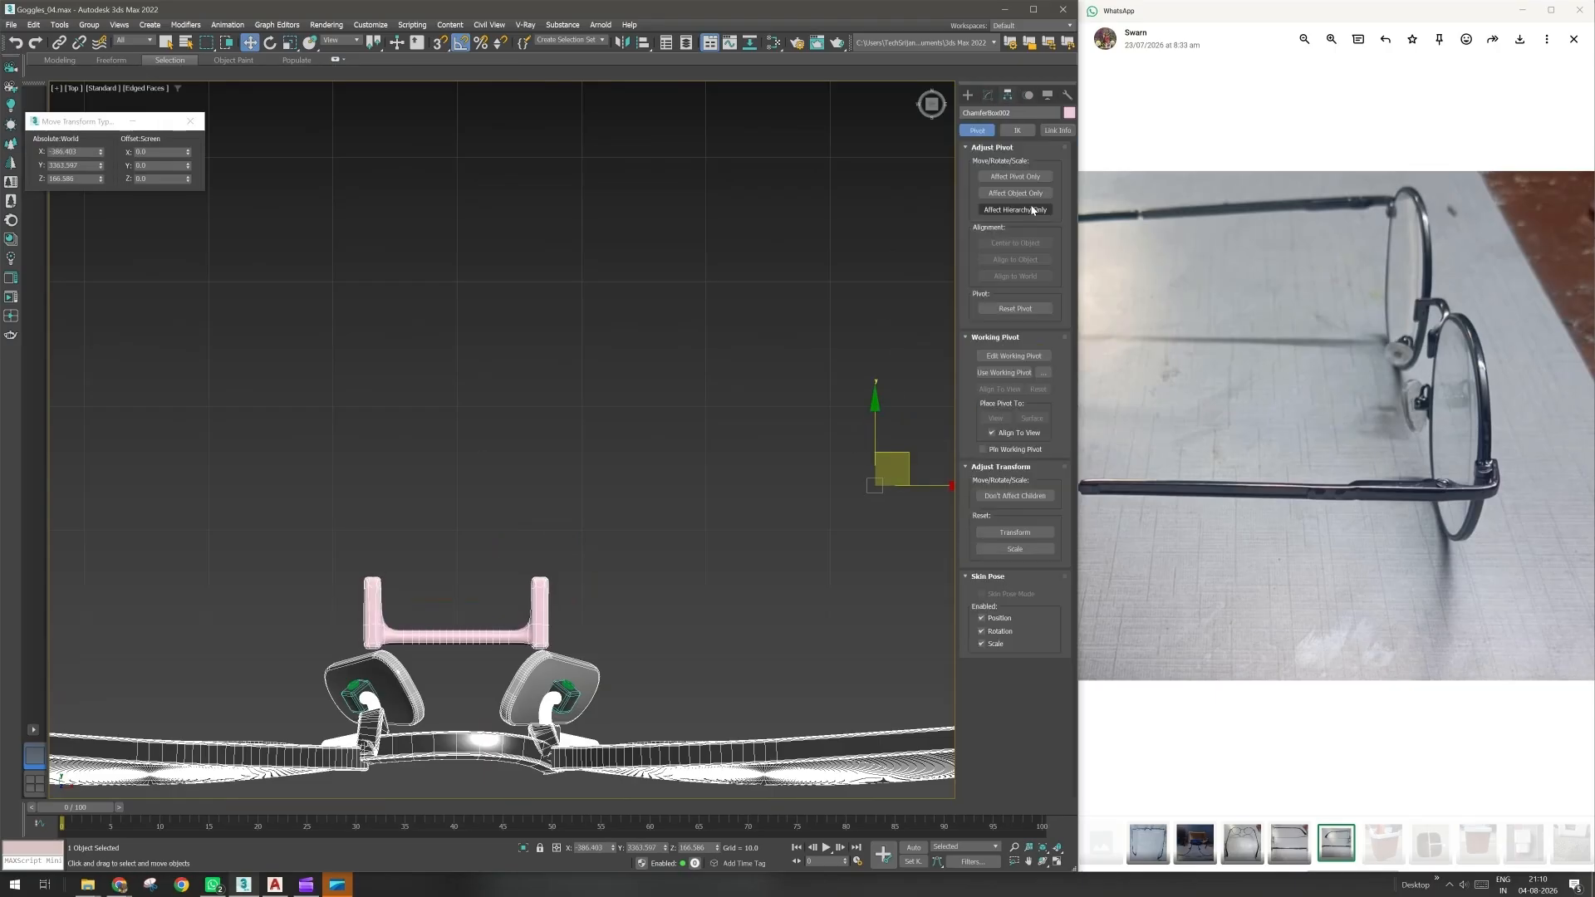
{"action": "key", "text": "Insert"}
{"action": "left_click", "coordinate": [1028, 242]}
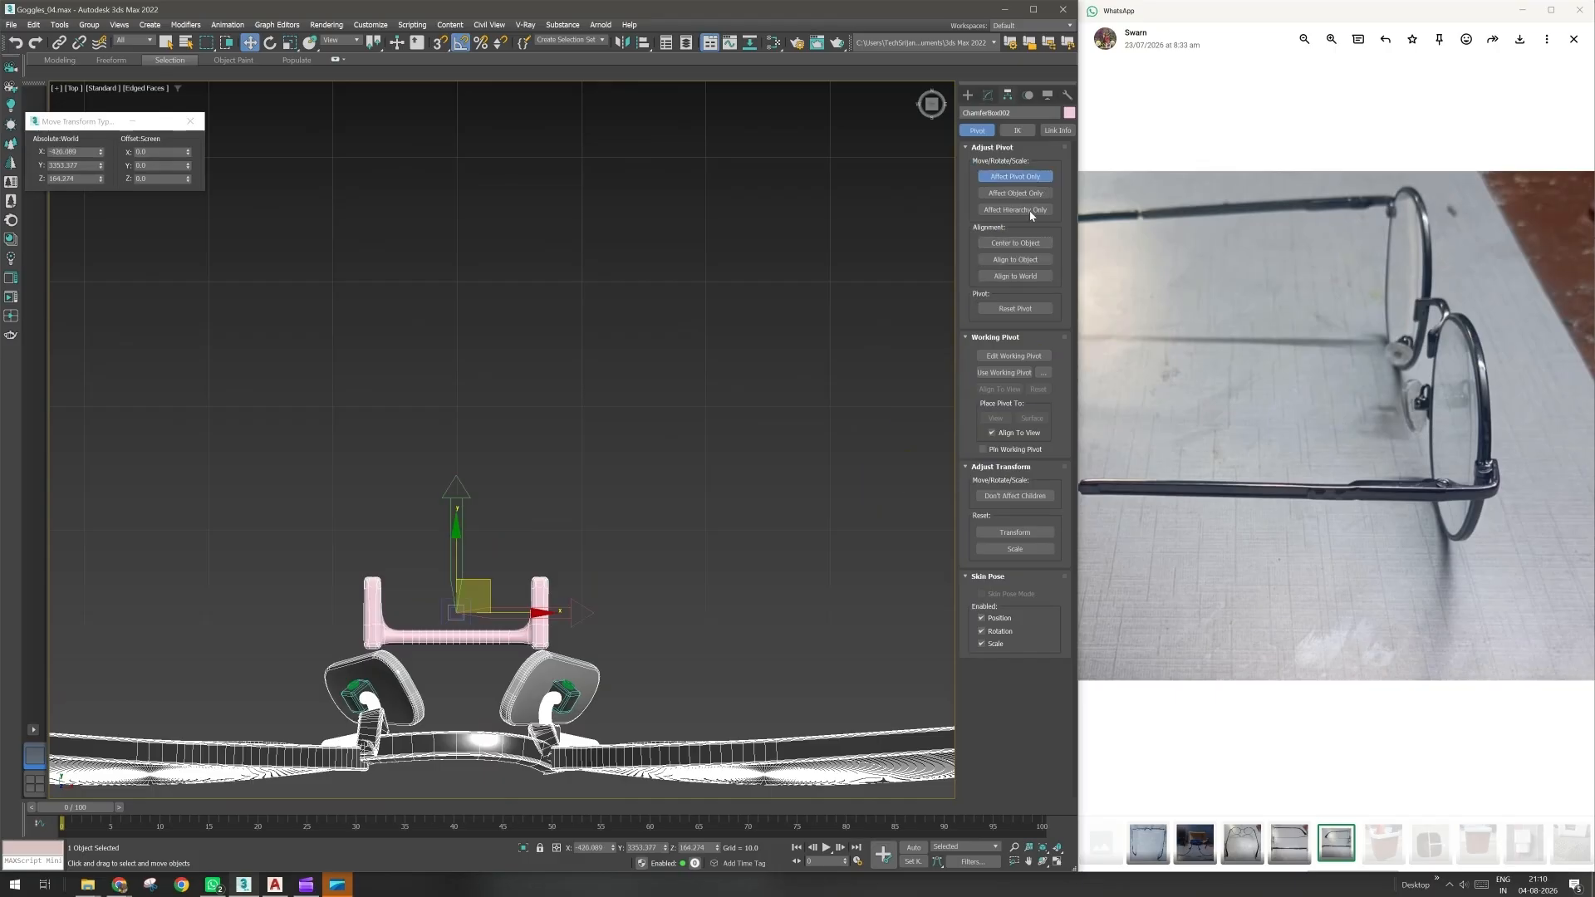
{"action": "key", "text": "Insert"}
- Position the connector over the existing nose bridge in the top view, and raise and center it between the lenses in the front view
{"action": "scroll", "coordinate": [456, 613], "scroll_direction": "up", "scroll_amount": 2}
{"action": "middle_click_drag", "start_coordinate": [457, 613], "coordinate": [461, 488]}
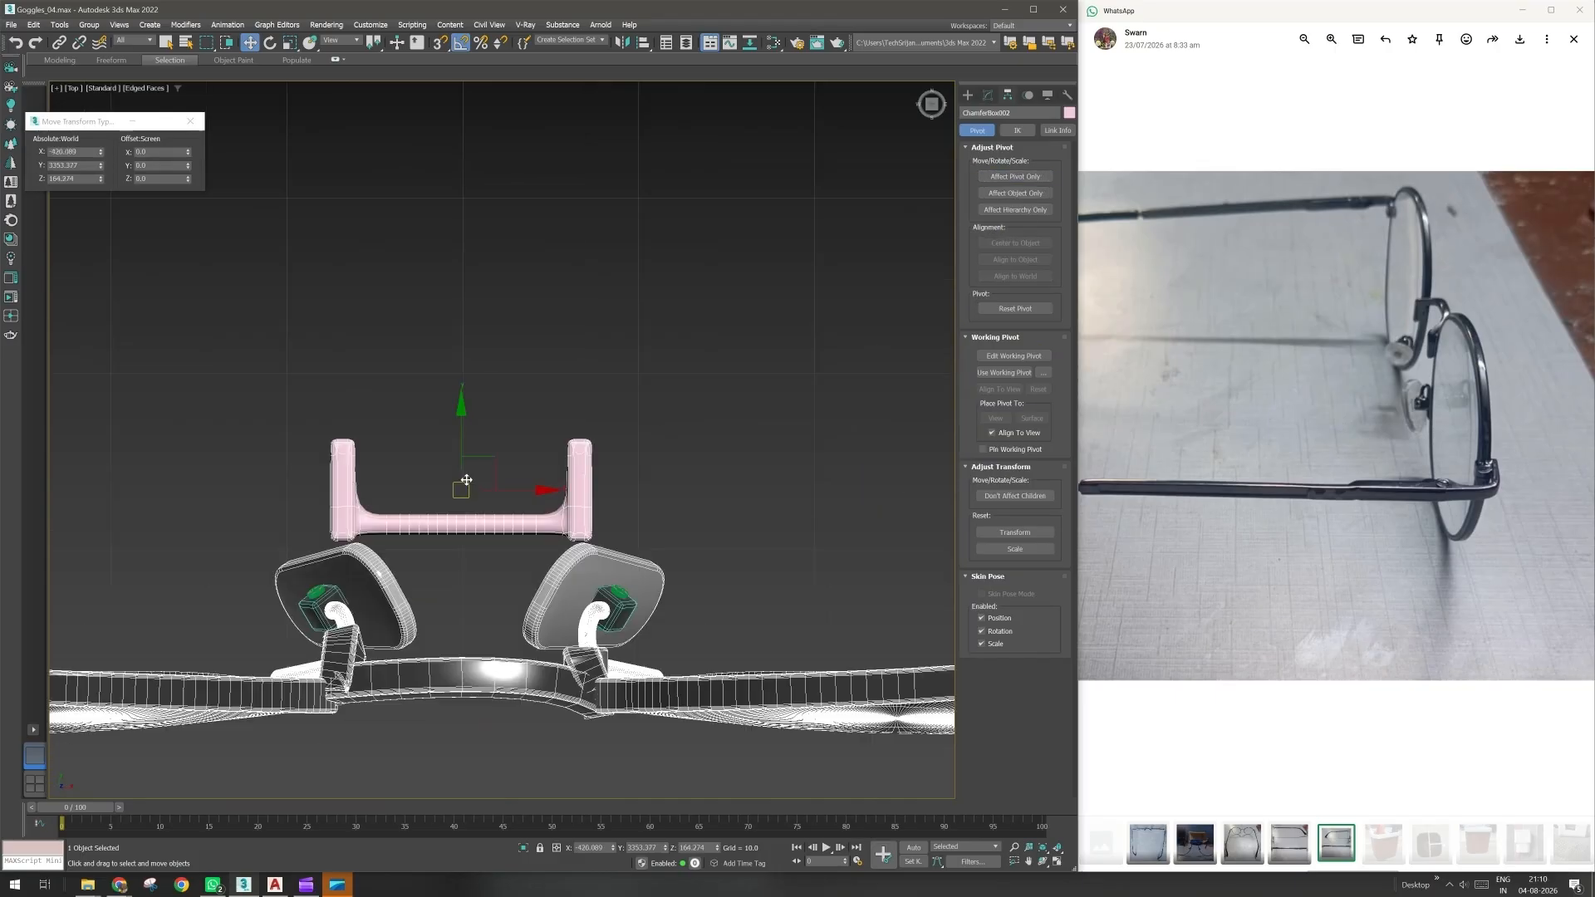
{"action": "left_click_drag", "start_coordinate": [496, 452], "coordinate": [476, 657]}
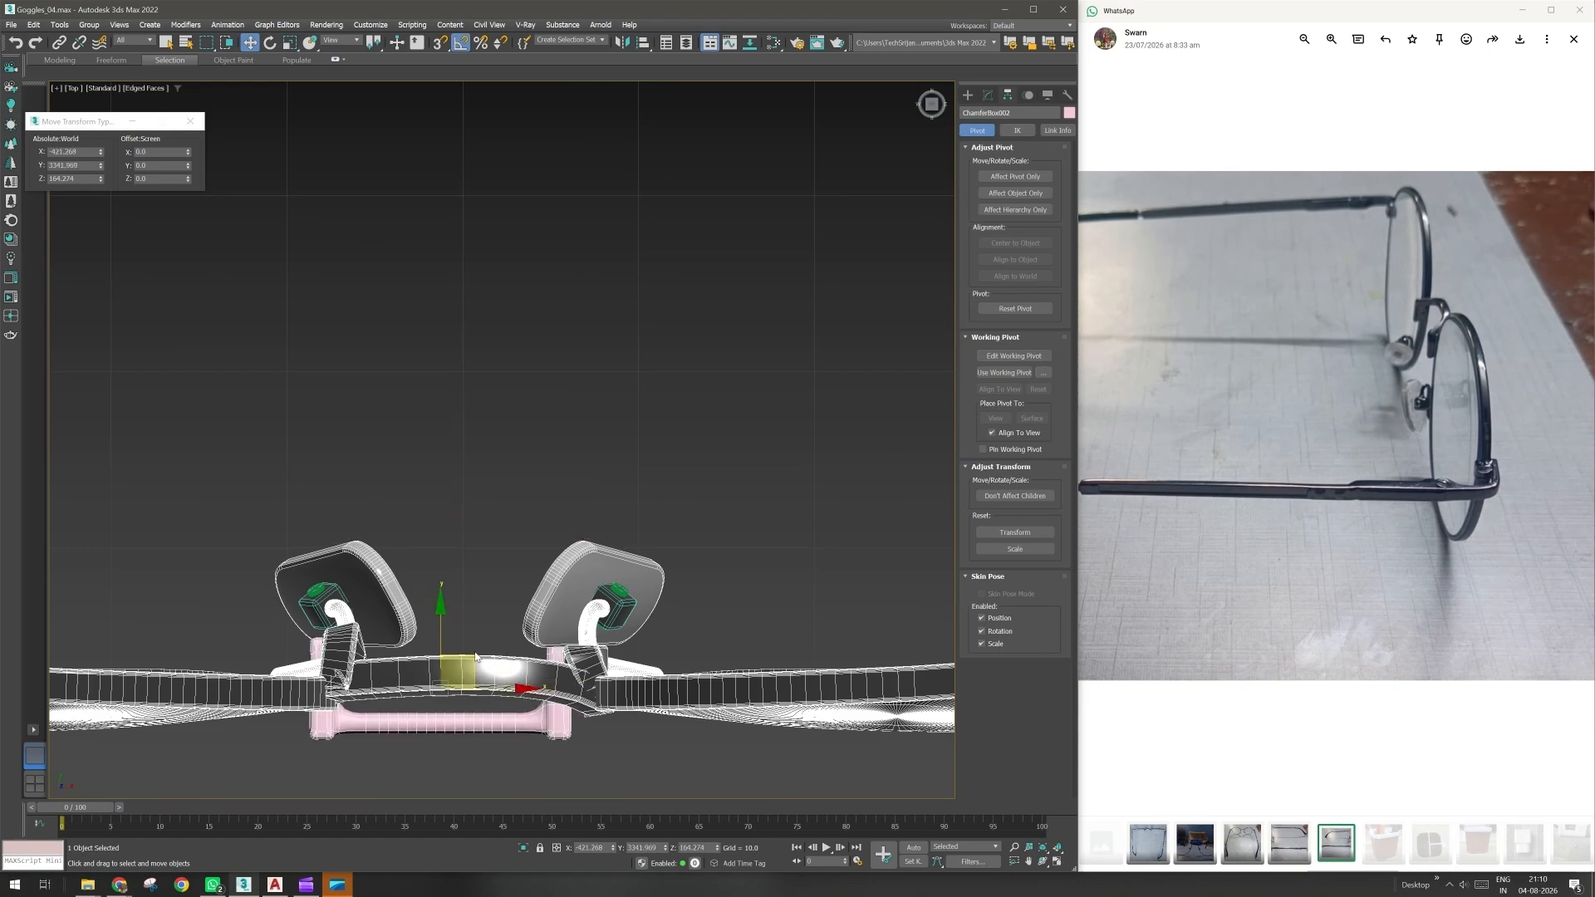
{"action": "key", "text": "f"}
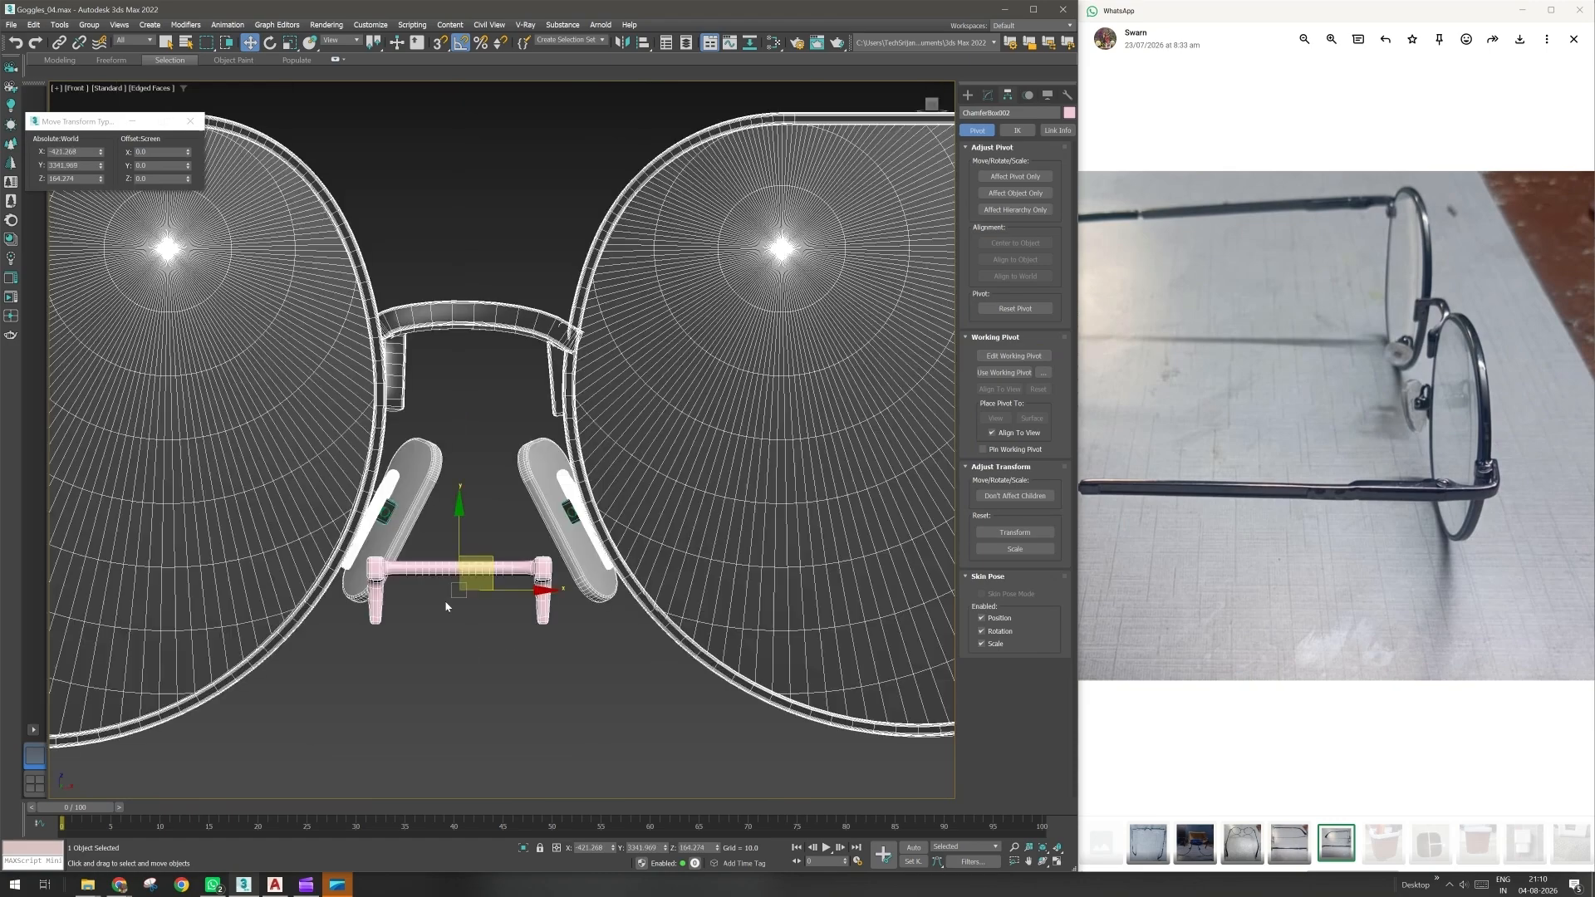
{"action": "left_click_drag", "start_coordinate": [459, 499], "coordinate": [466, 246]}
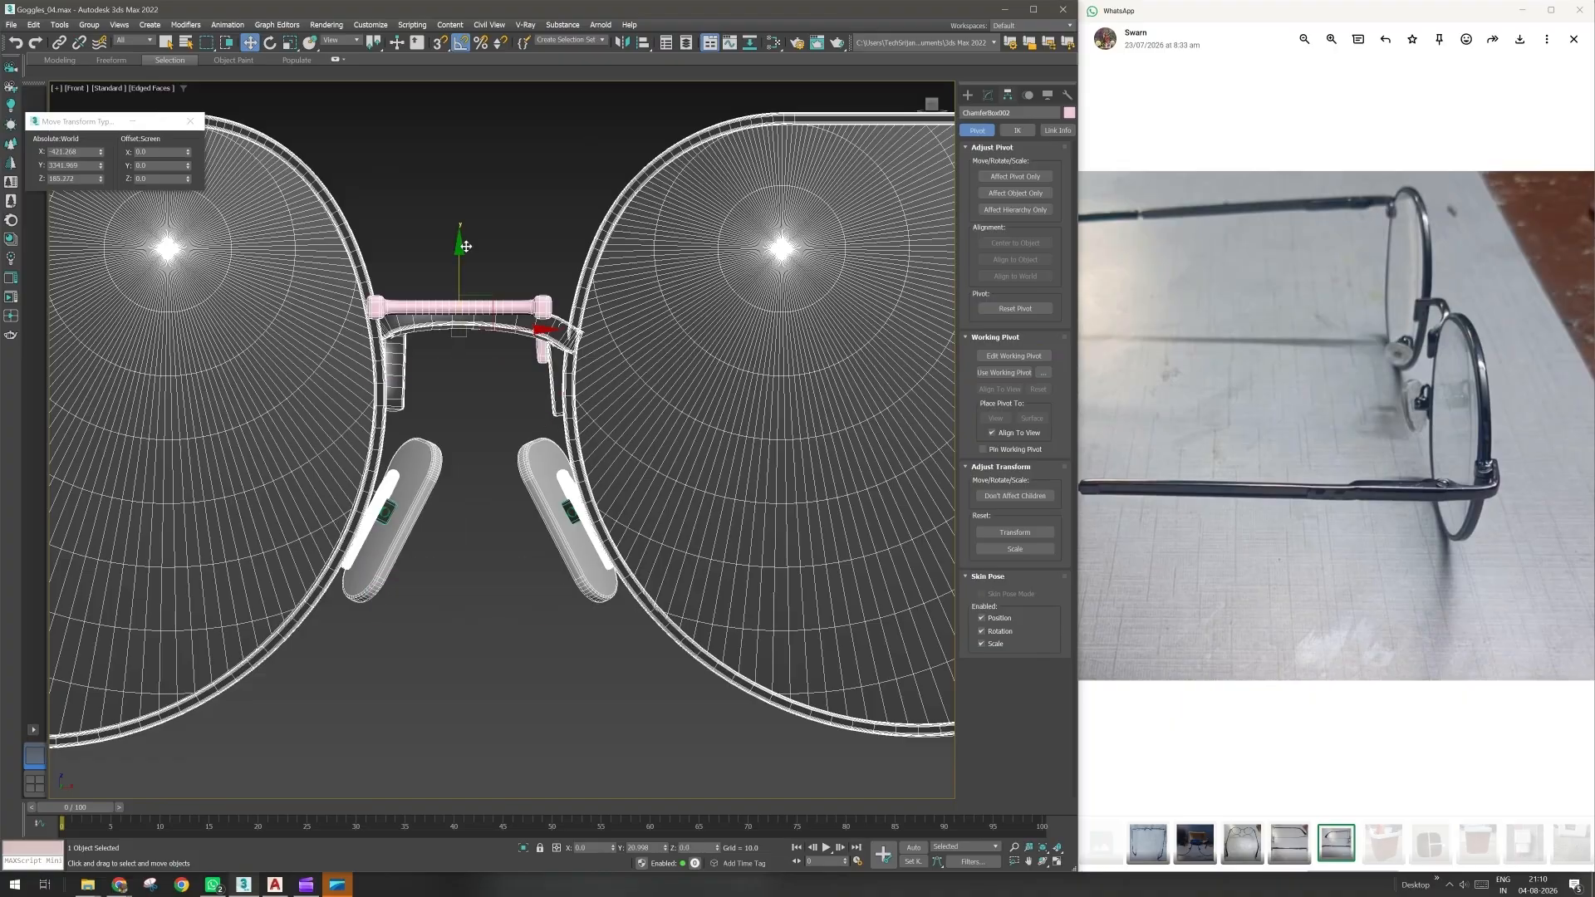
{"action": "left_click_drag", "start_coordinate": [516, 331], "coordinate": [533, 330]}
- Raise the connector in the perspective view until it sits clear above the existing nose bridge
{"action": "key", "text": "p"}
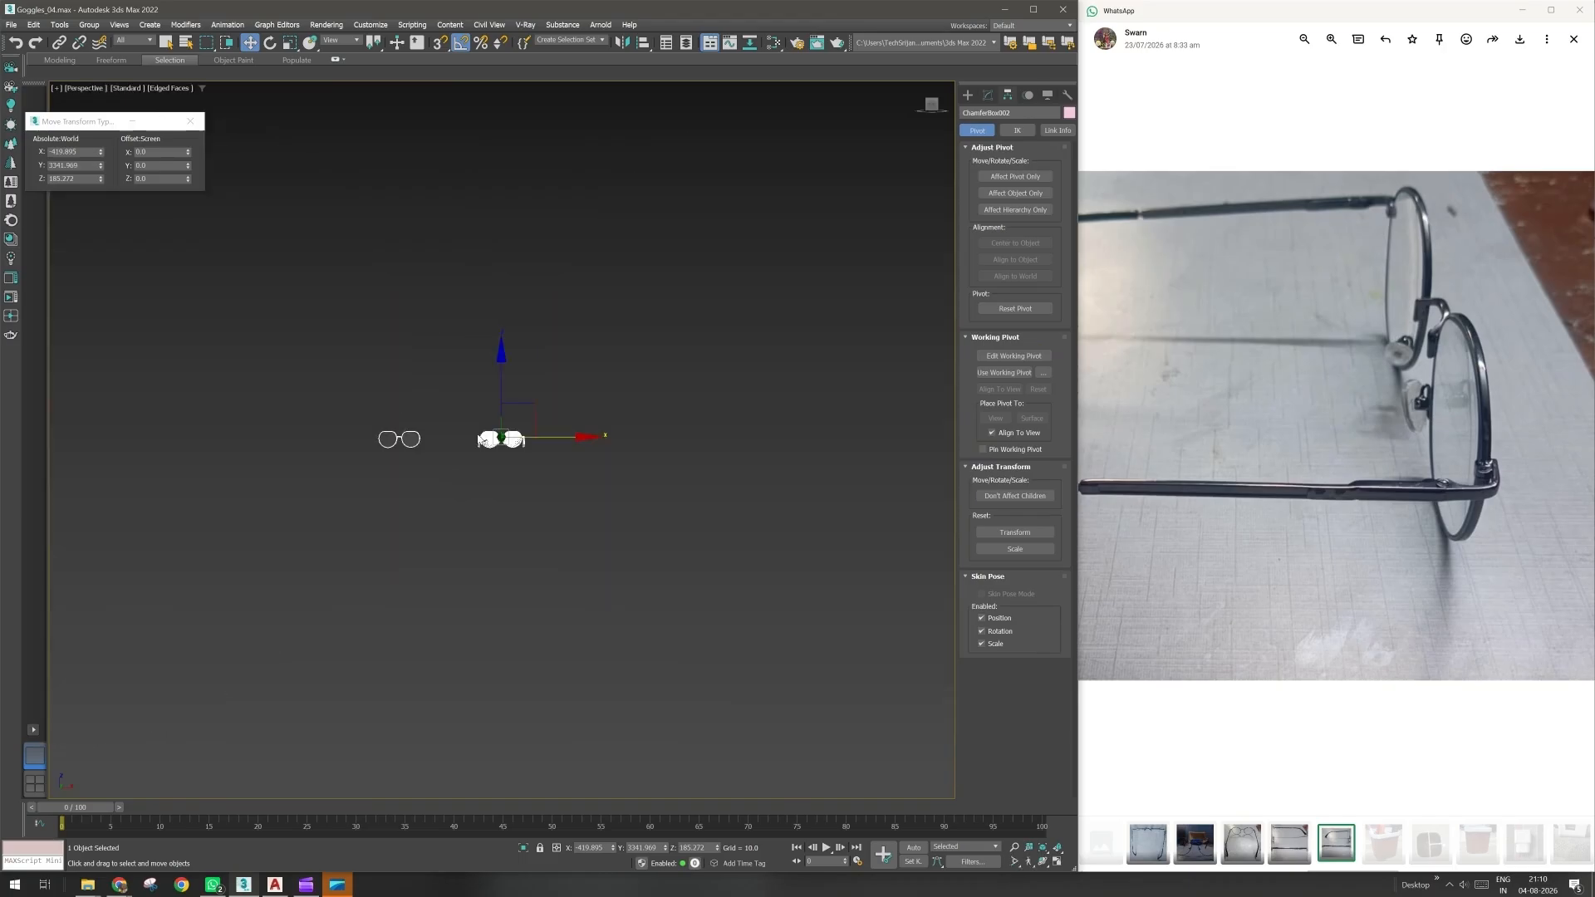
{"action": "key", "text": "z"}
{"action": "middle_click_drag", "start_coordinate": [530, 561], "coordinate": [436, 554], "text": "alt"}
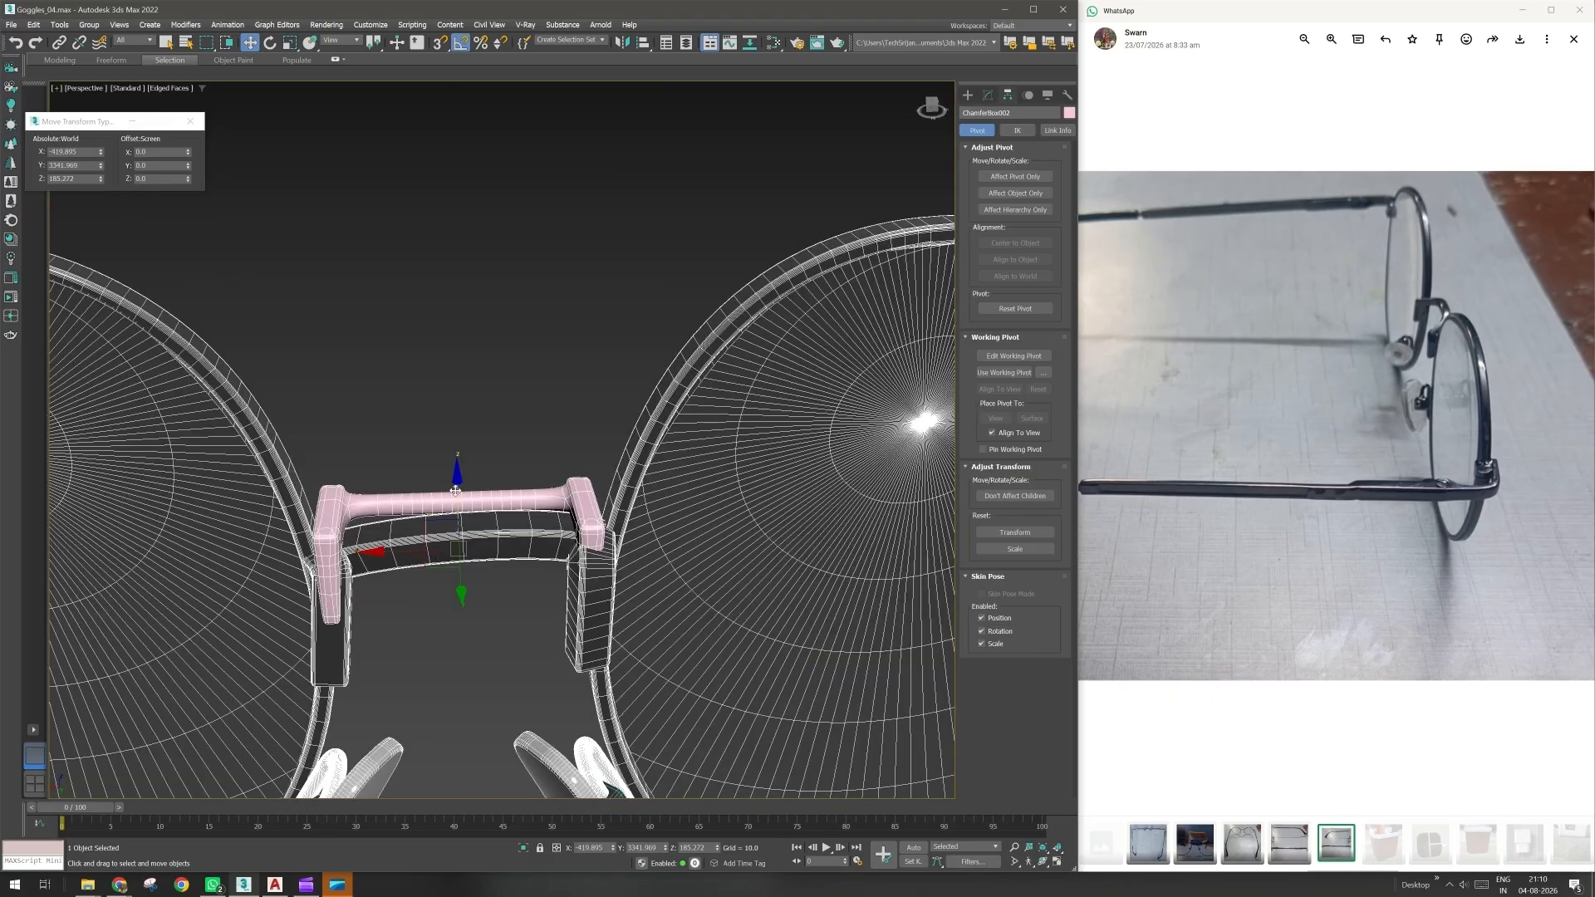
{"action": "left_click_drag", "start_coordinate": [456, 491], "coordinate": [454, 395]}
{"action": "middle_click_drag", "start_coordinate": [454, 396], "coordinate": [417, 563], "text": "alt"}
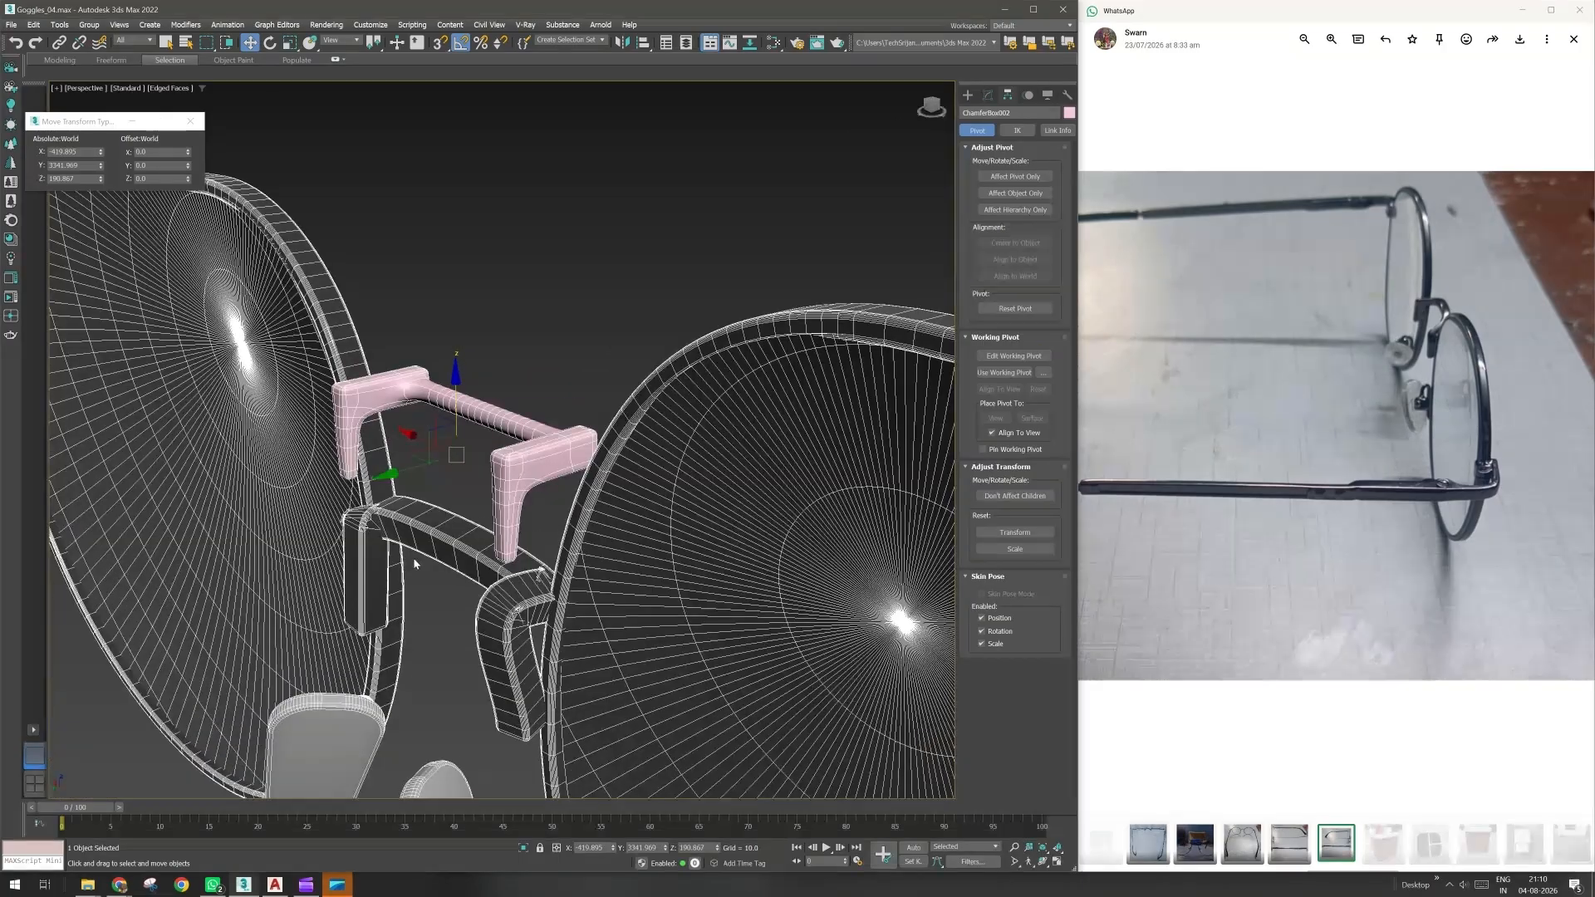